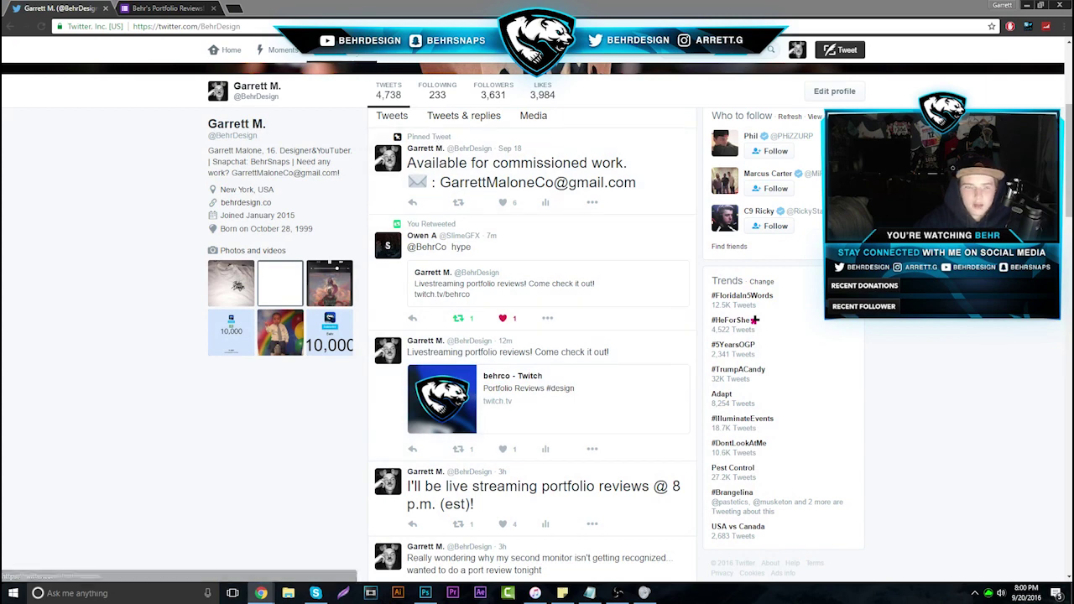
Retweet the portfolio-review stream mention from Notifications, then switch to the Portfolio Reviews form tab
click(341, 57)
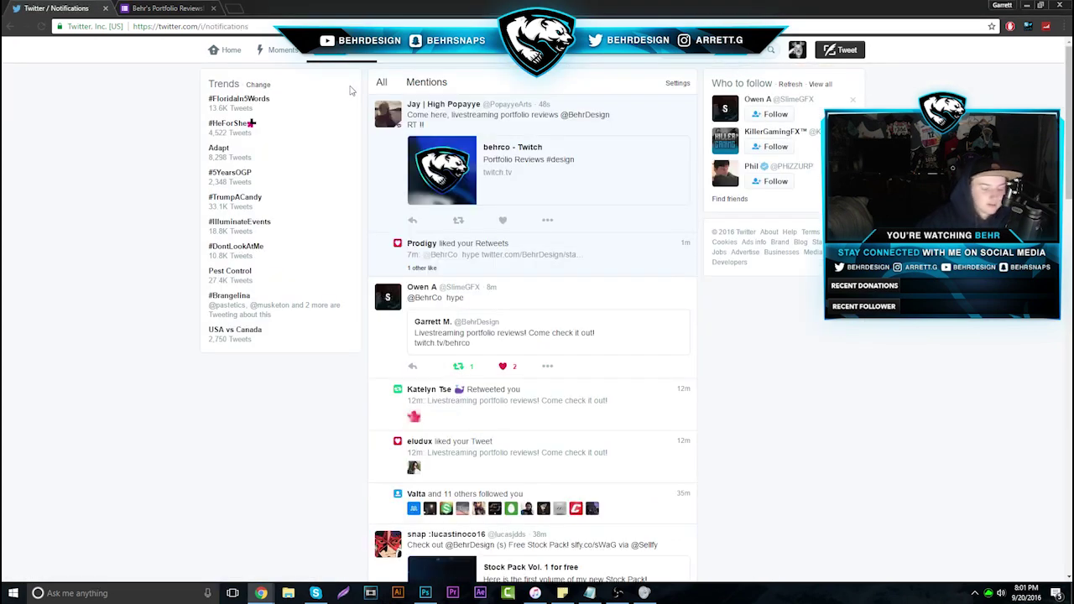
click(458, 220)
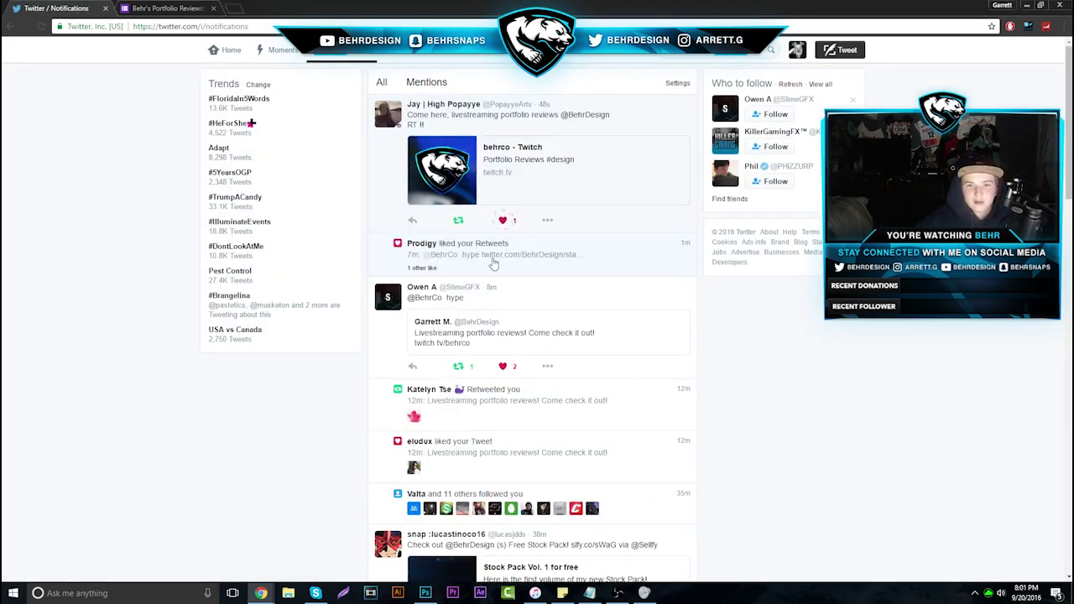
click(638, 281)
mouse_move(482, 172)
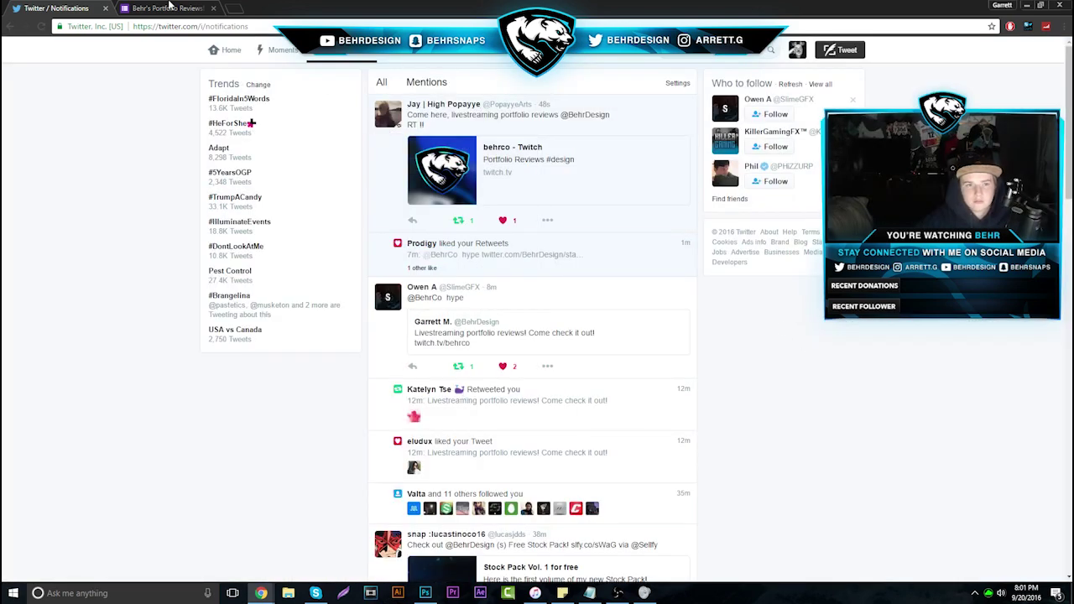
click(168, 8)
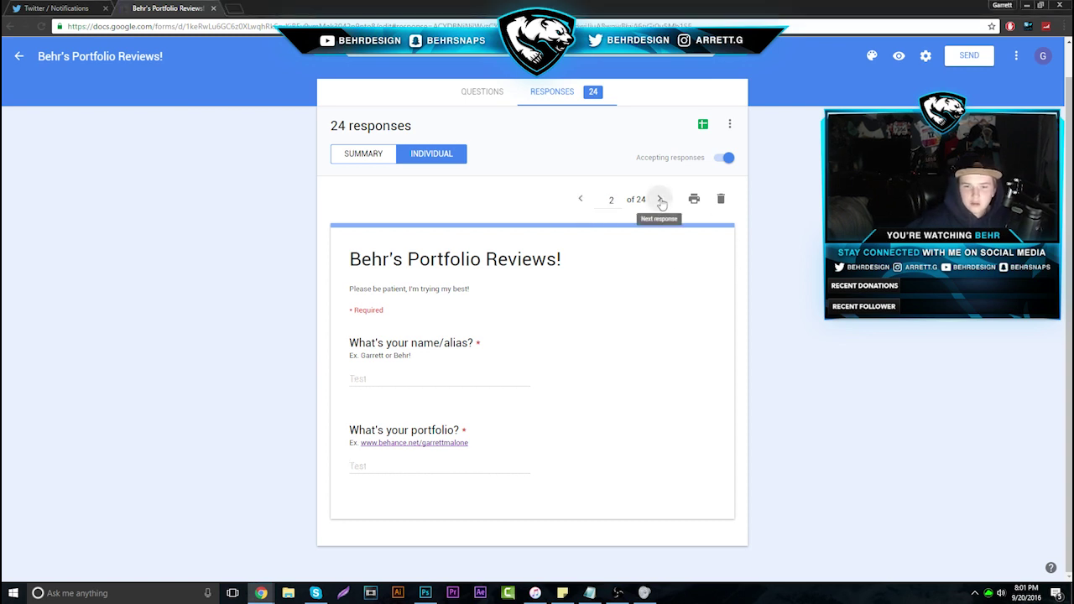
Open the portfolio address from response 2 of 24 in a new tab
drag(349, 466, 481, 466)
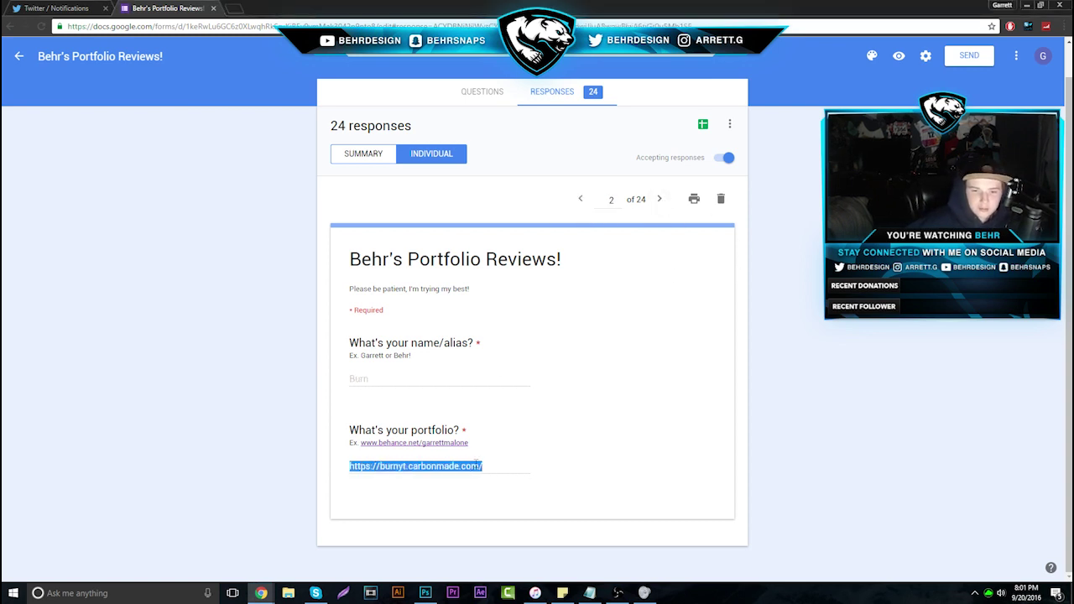
right_click(456, 462)
click(485, 479)
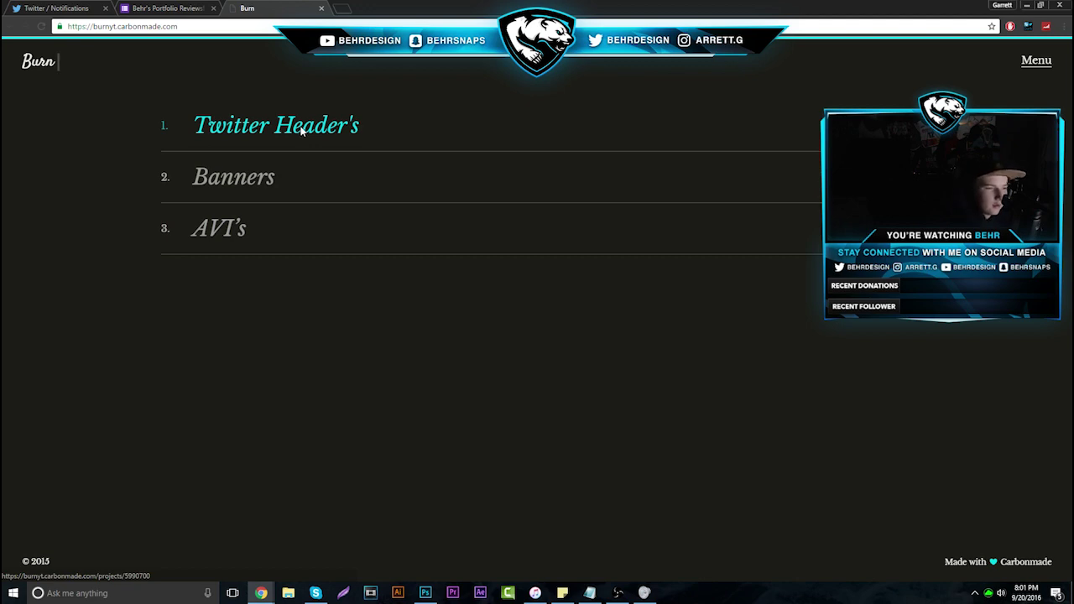
Browse the Twitter Header's project headers and enlarge the SCRATTCH banner in the lightbox
click(301, 127)
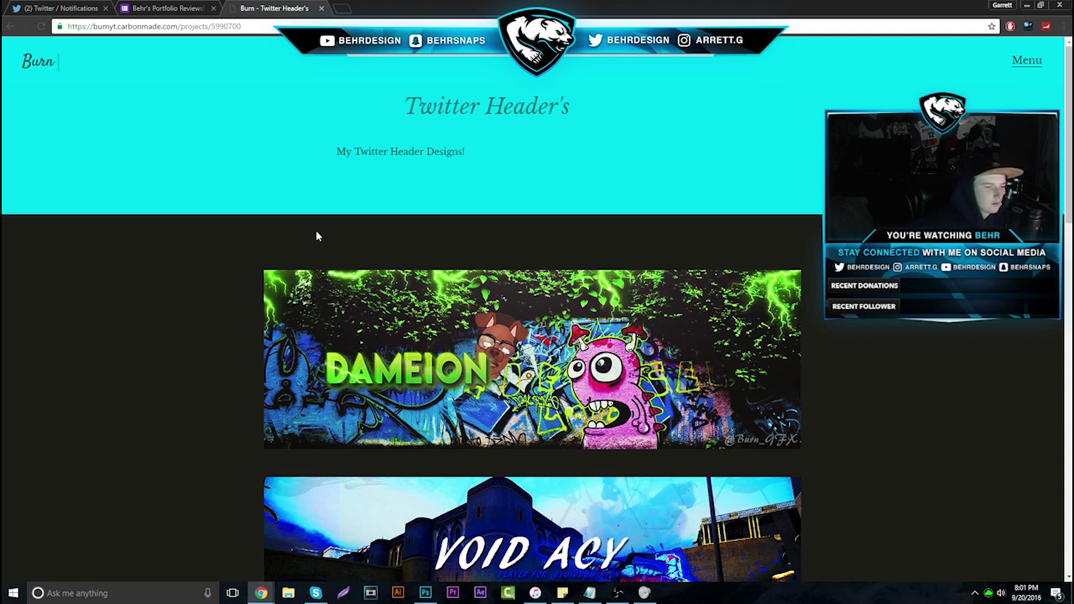
scroll(443, 359, down, 3)
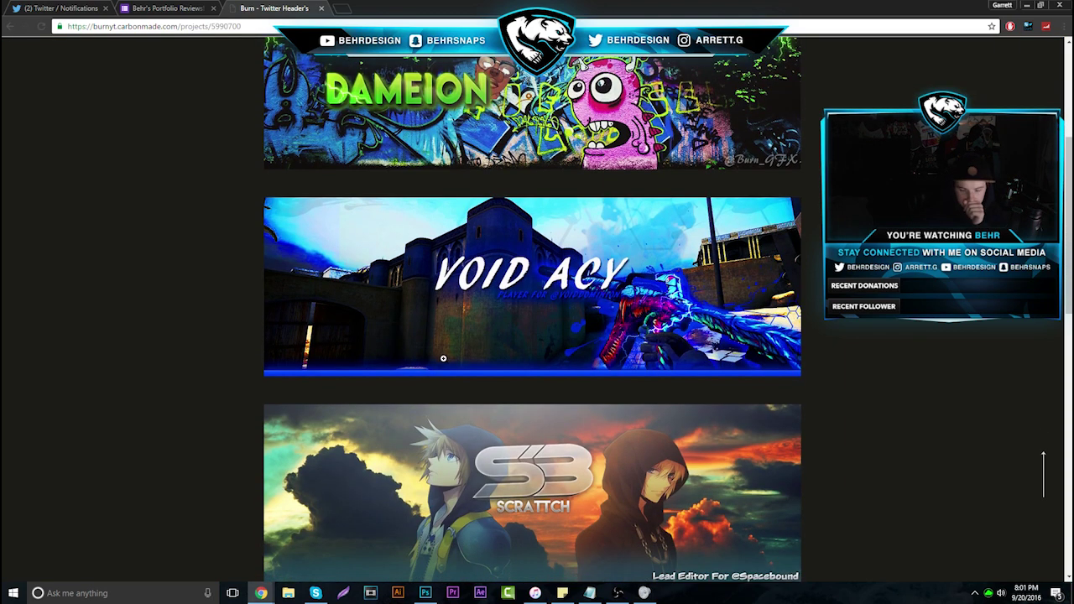
scroll(443, 359, down, 6)
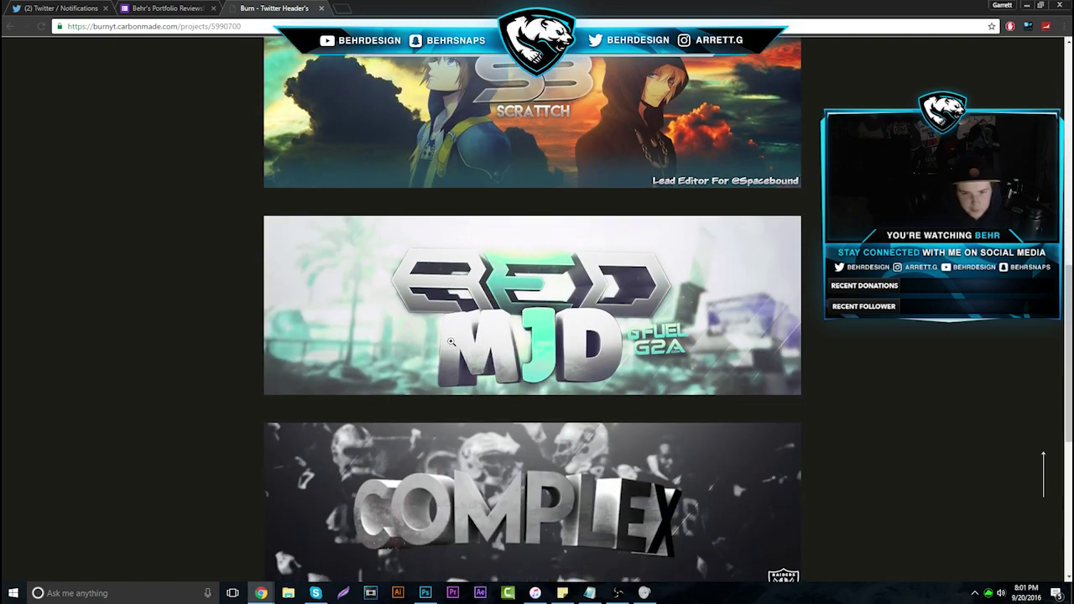
scroll(949, 430, down, 3)
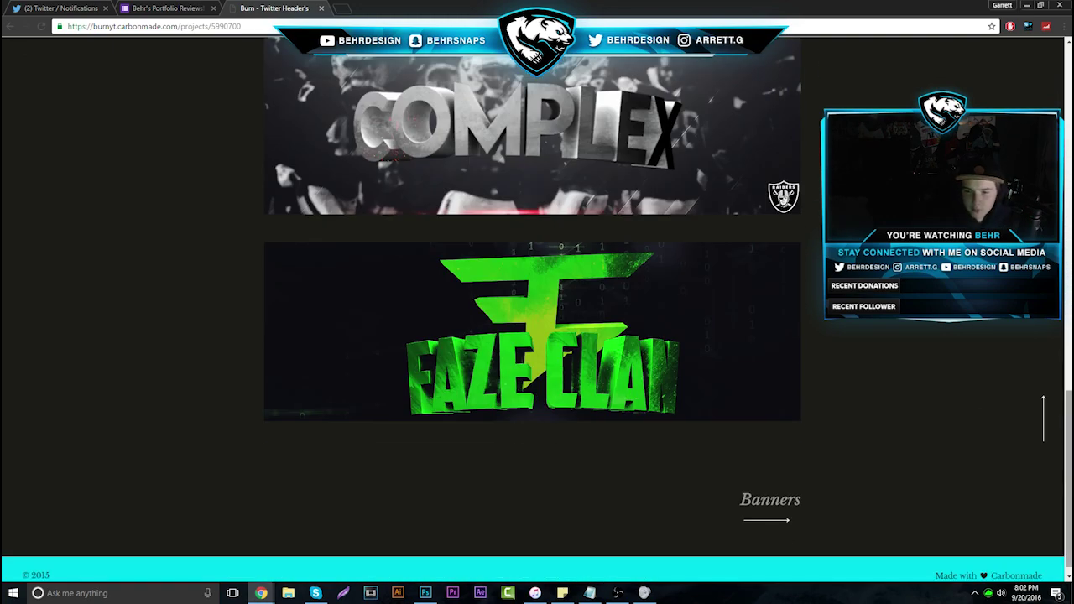
scroll(532, 311, up, 8)
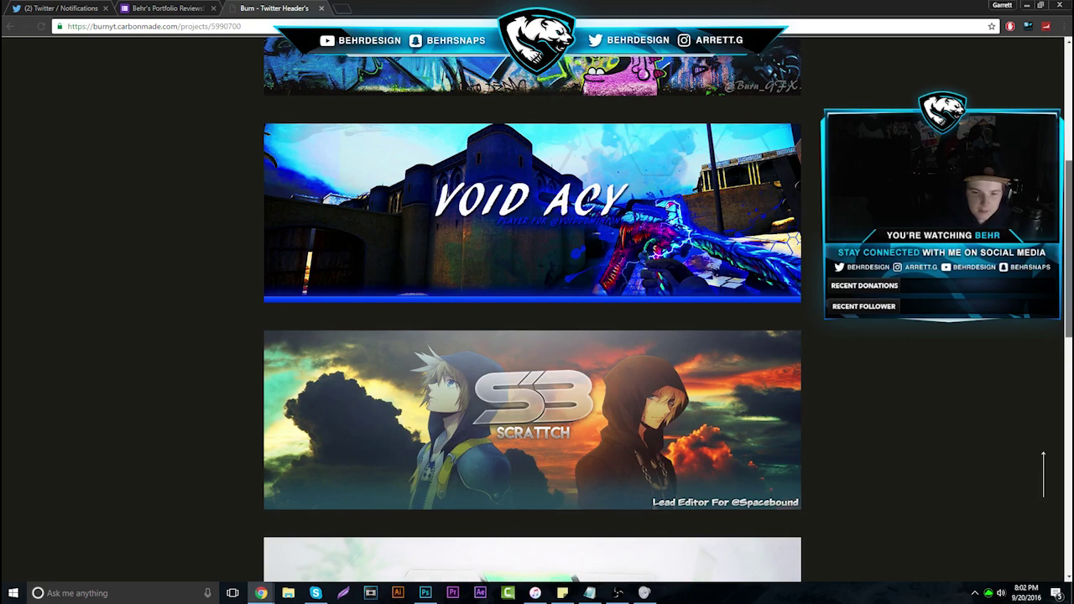
scroll(532, 310, up, 3)
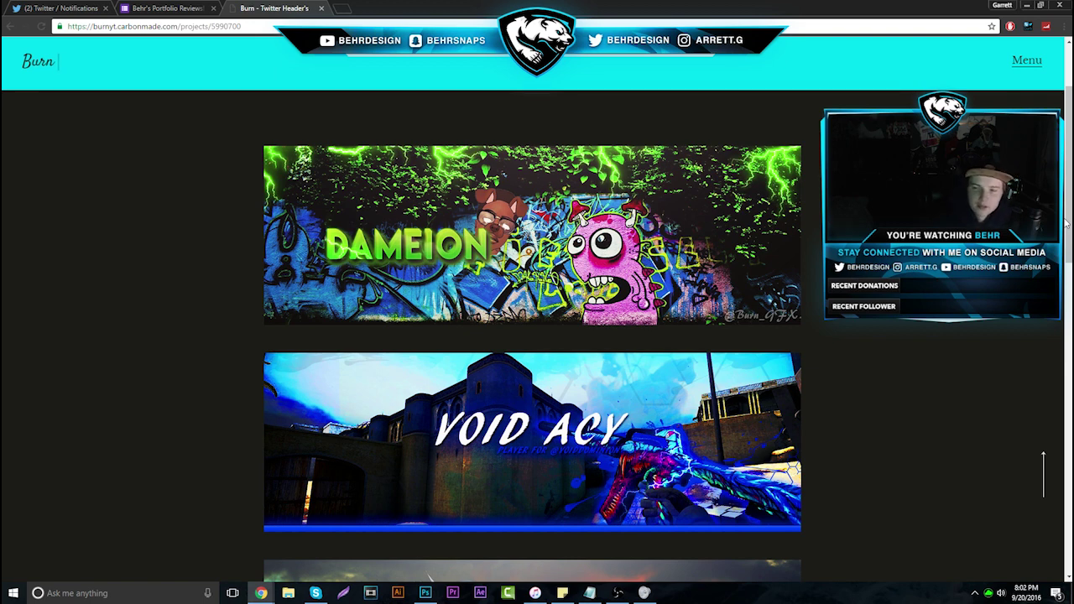
drag(1067, 222, 1067, 361)
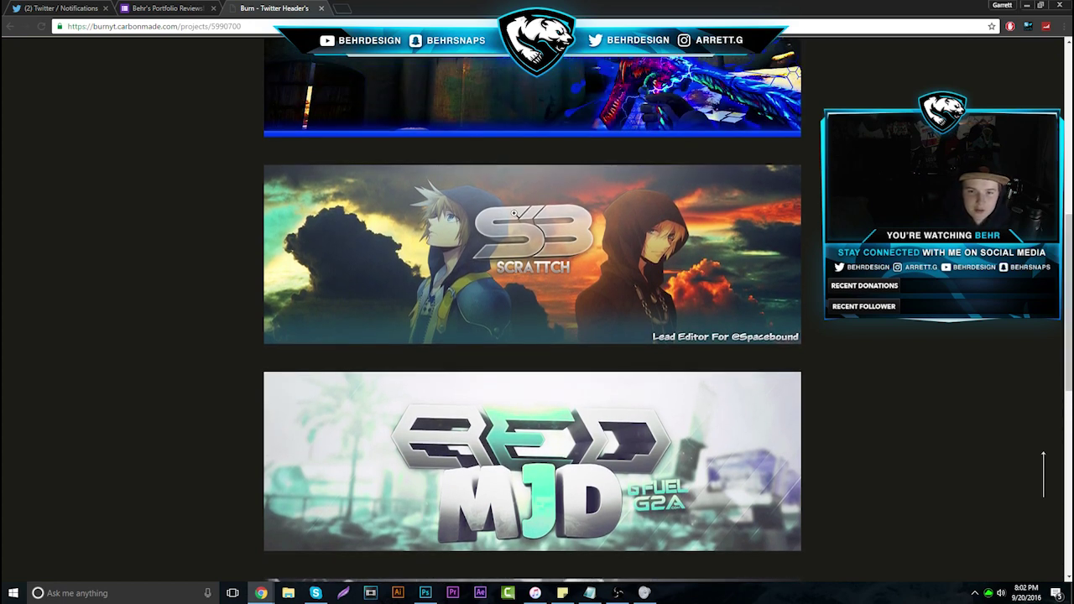
click(512, 224)
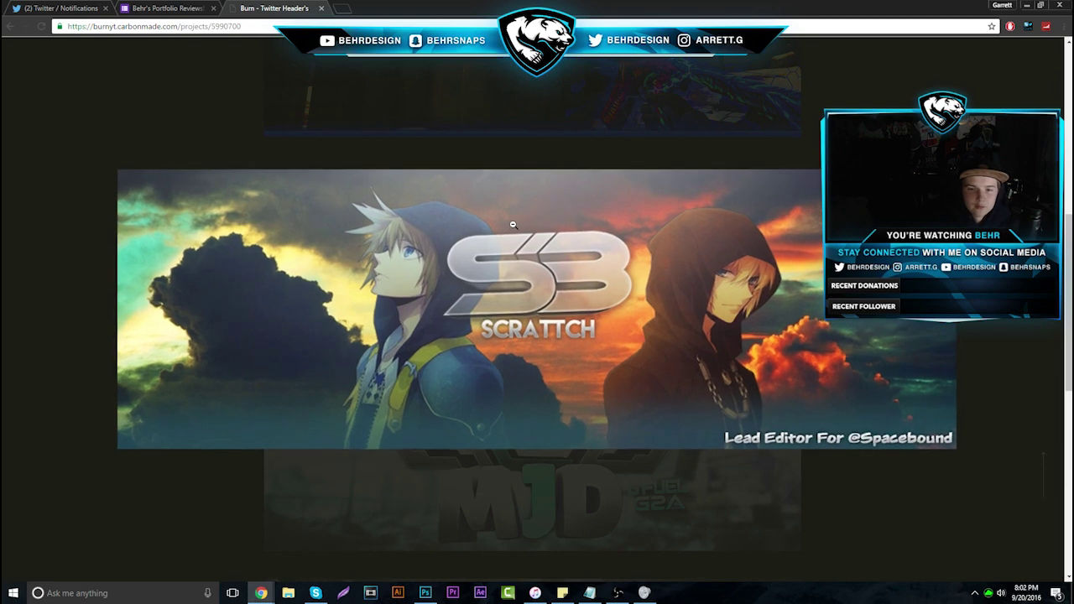
Copy the SCRATTCH banner image and paste it into a new 1280×720 Photoshop document
right_click(464, 296)
click(497, 331)
click(426, 593)
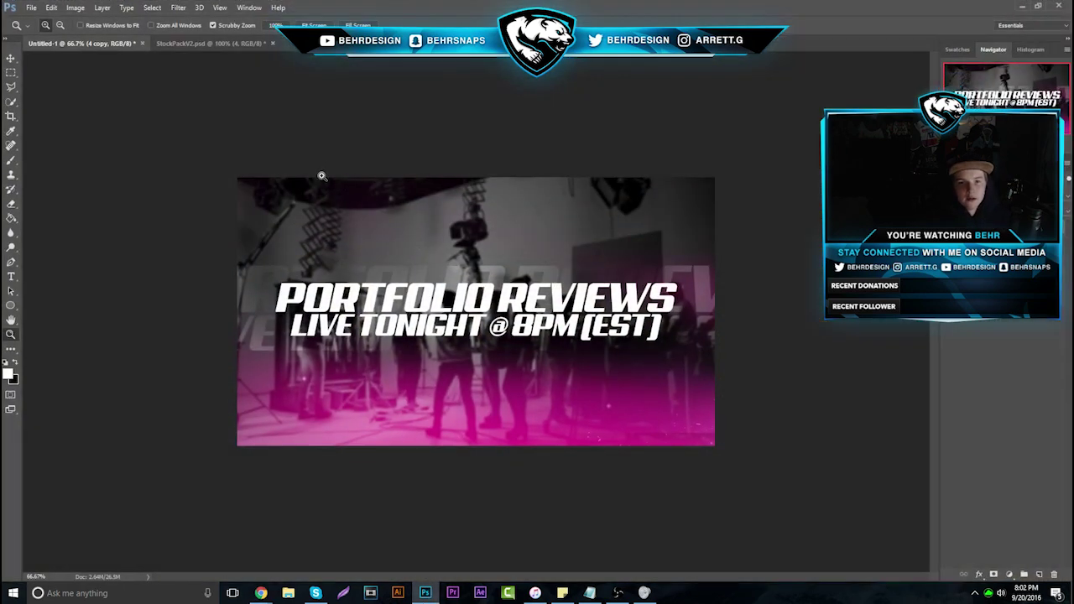
click(31, 8)
click(38, 16)
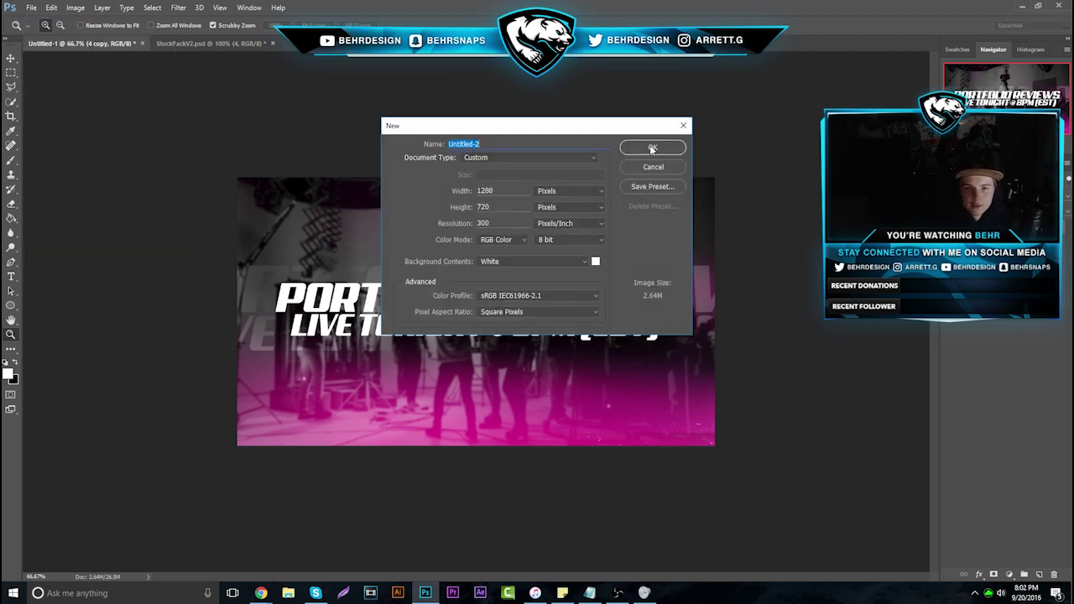
click(650, 147)
key(ctrl+v)
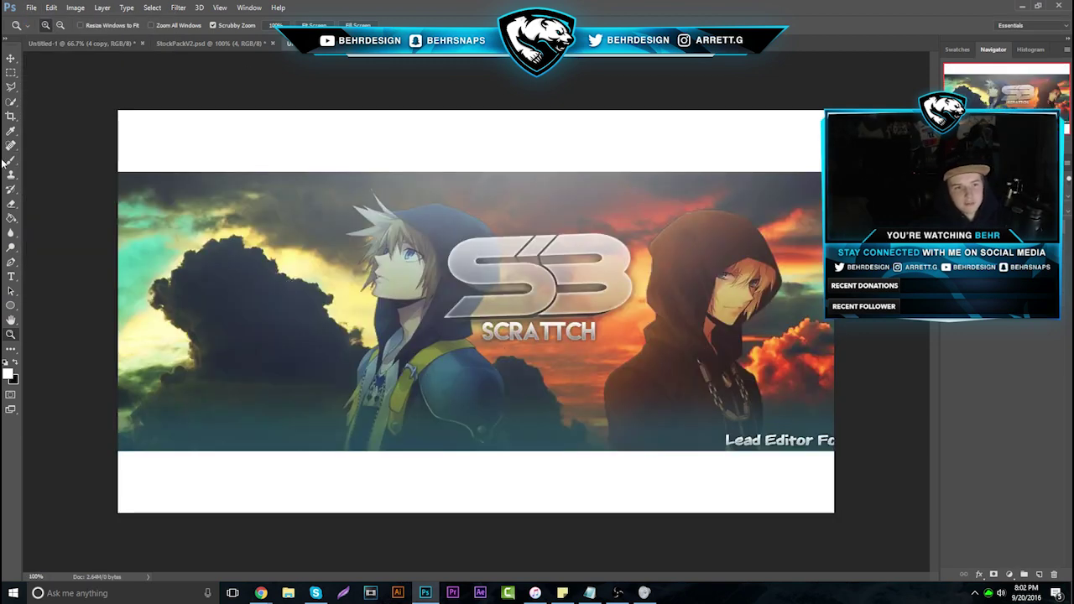
Set a 9 px brush in pure red (ff0000), undoing a test stroke on the logo
key(b)
click(59, 25)
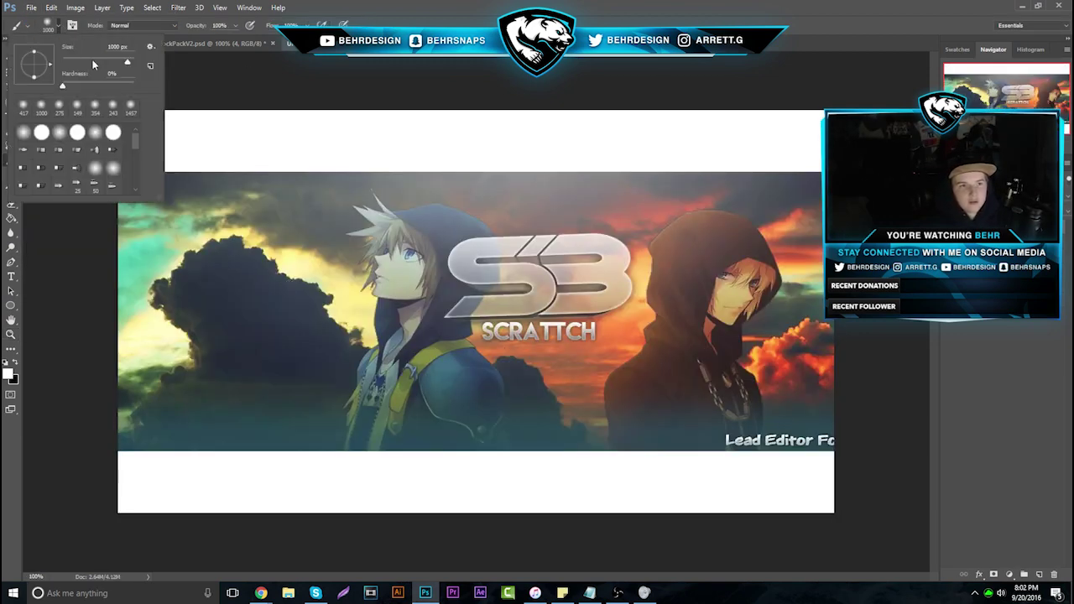
mouse_move(75, 64)
mouse_down()
mouse_move(65, 65)
mouse_move(211, 103)
mouse_up()
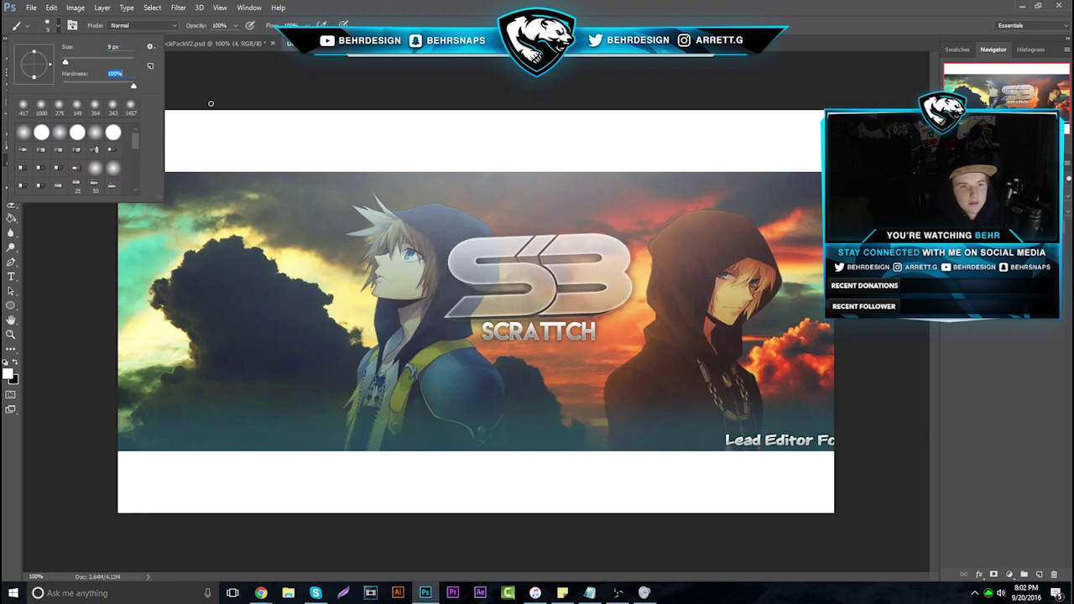
click(14, 363)
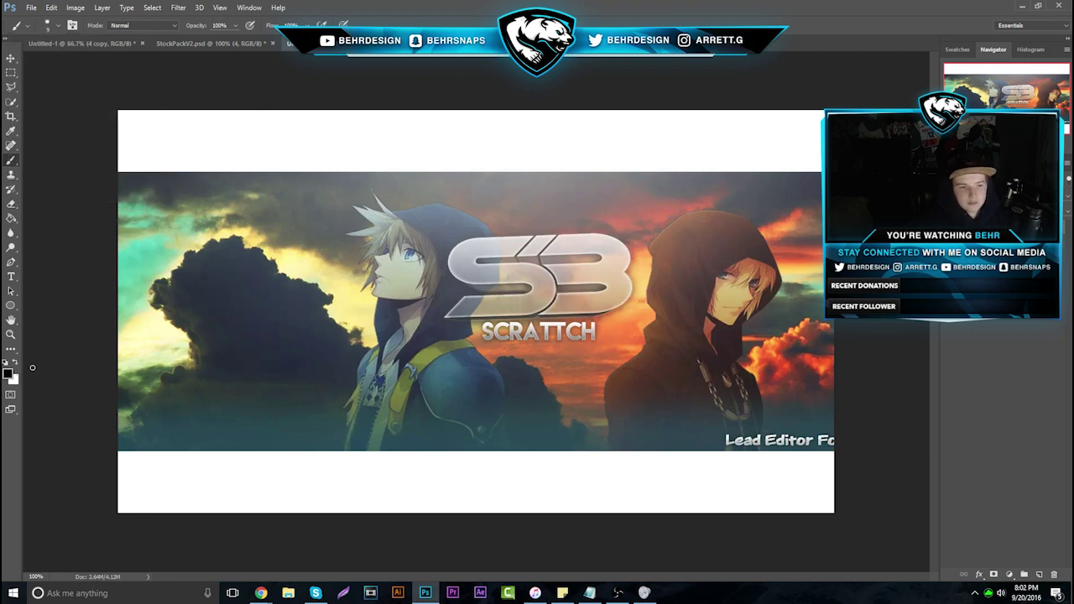
click(9, 373)
text(ff0000)
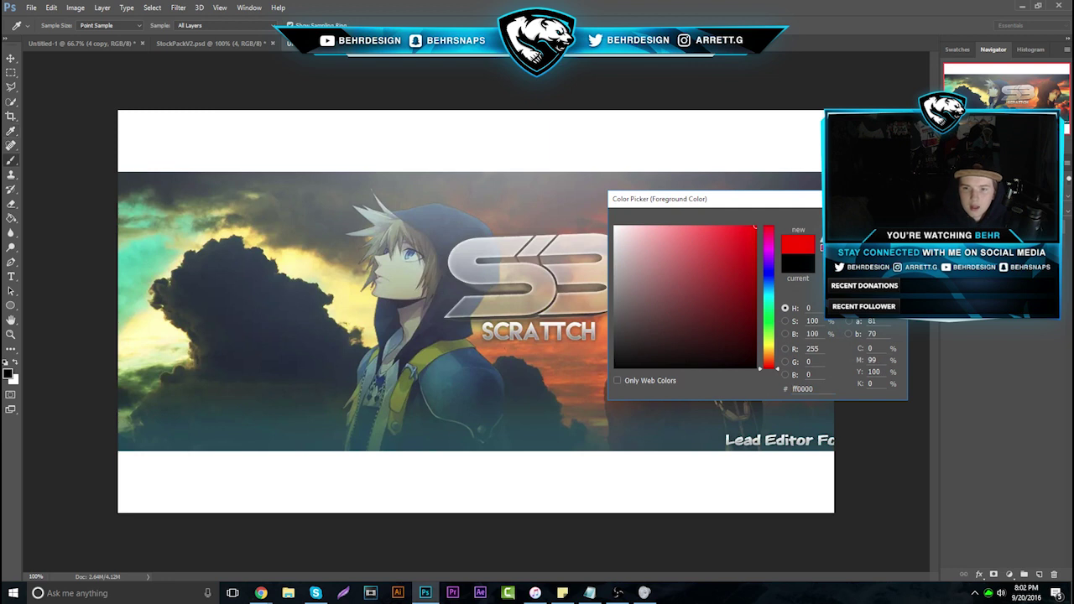
key(Return)
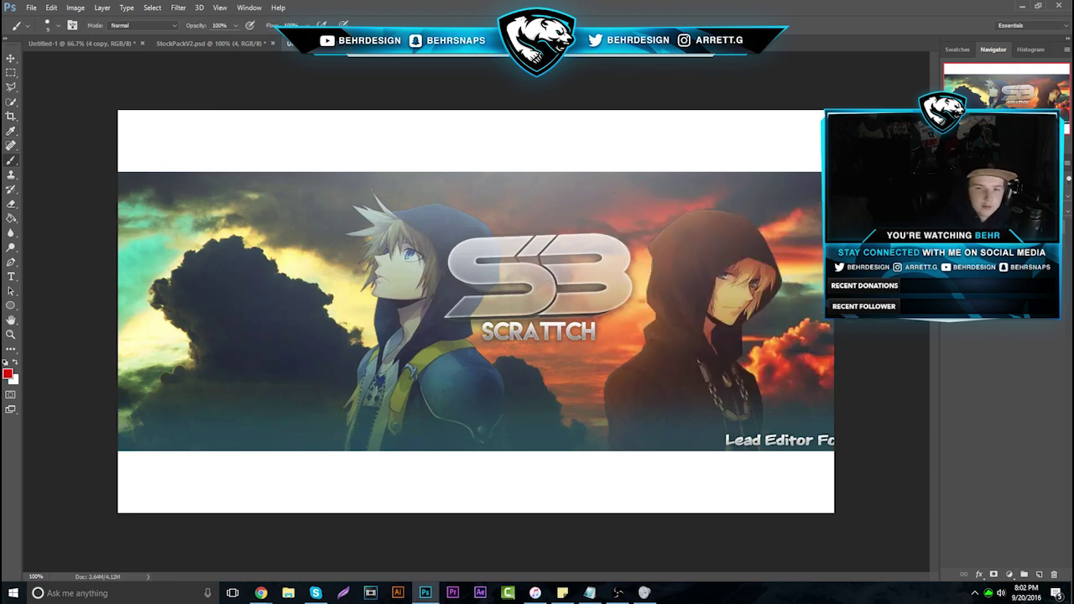
mouse_move(441, 199)
mouse_down()
mouse_move(487, 212)
mouse_move(522, 276)
mouse_move(477, 348)
mouse_move(432, 310)
mouse_move(434, 190)
mouse_up()
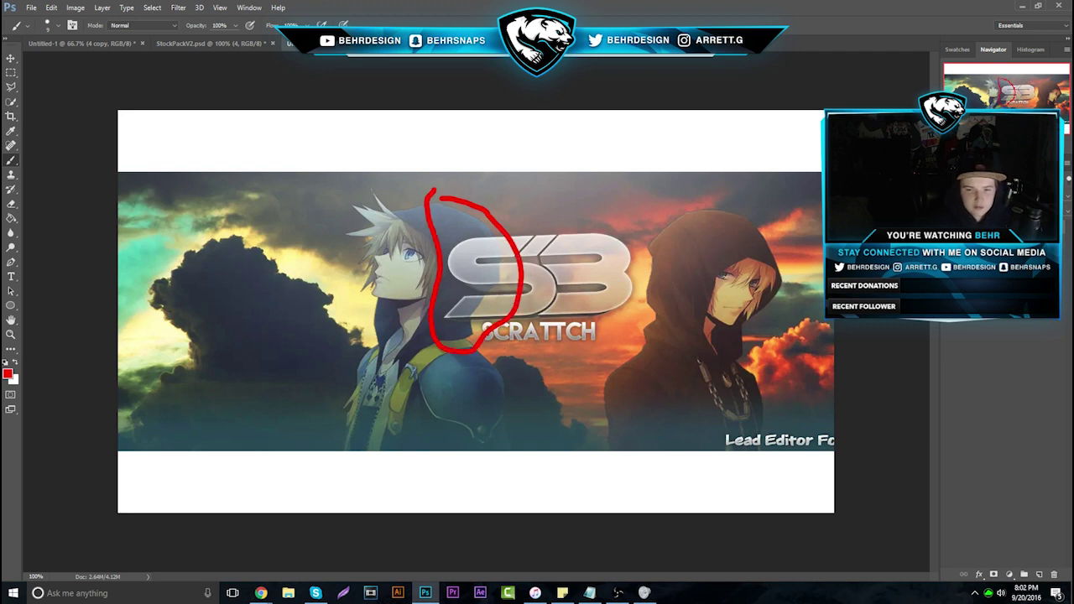
key(ctrl+z)
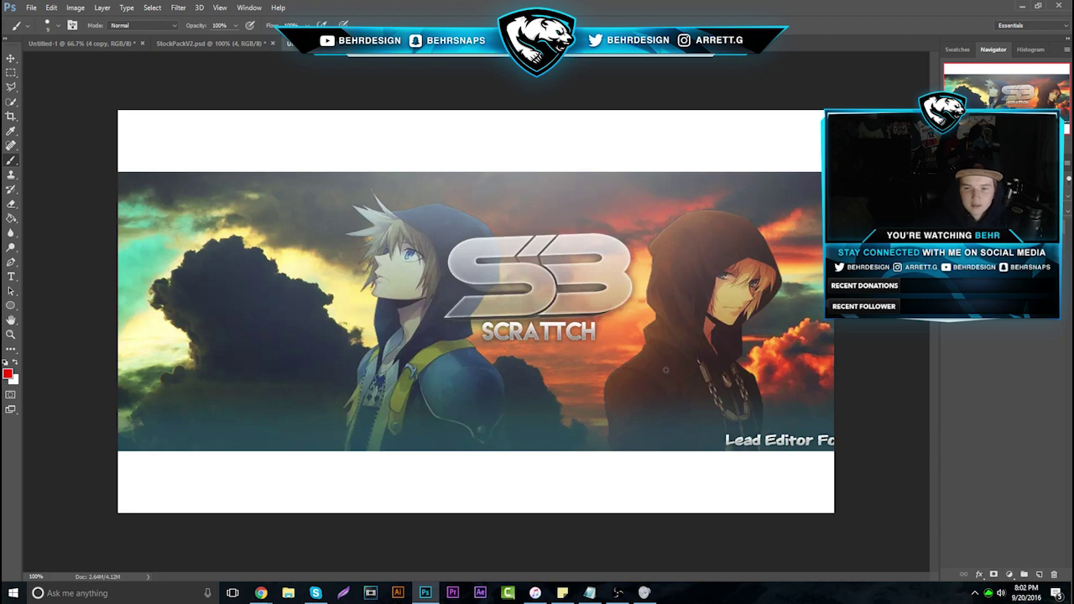
Move the banner up-left, scale it to about 44%, and ring its lead editor credit in red
click(11, 58)
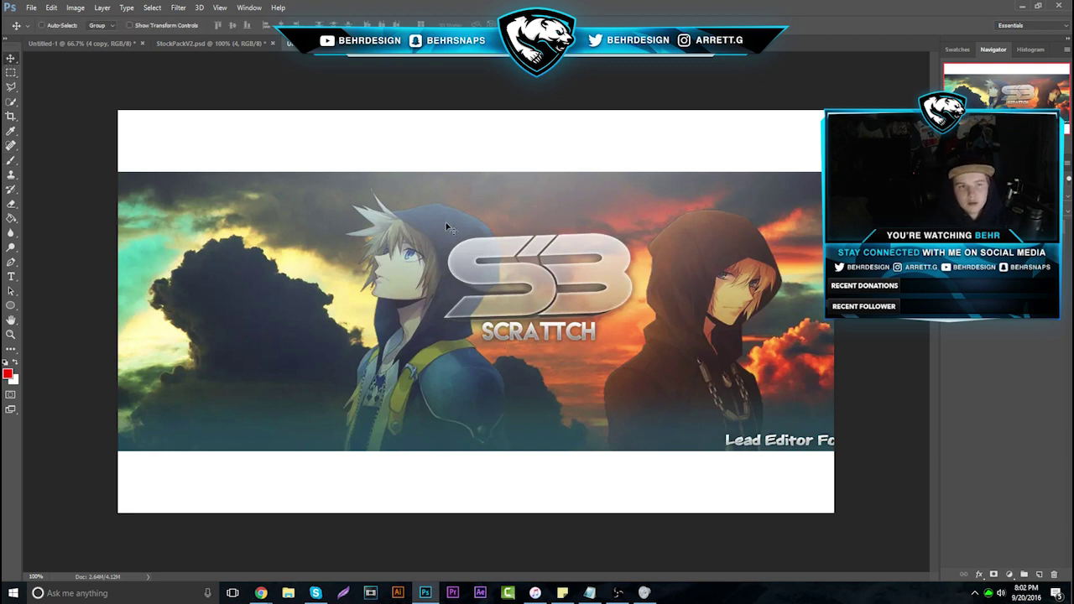
drag(455, 229, 311, 213)
key(ctrl+t)
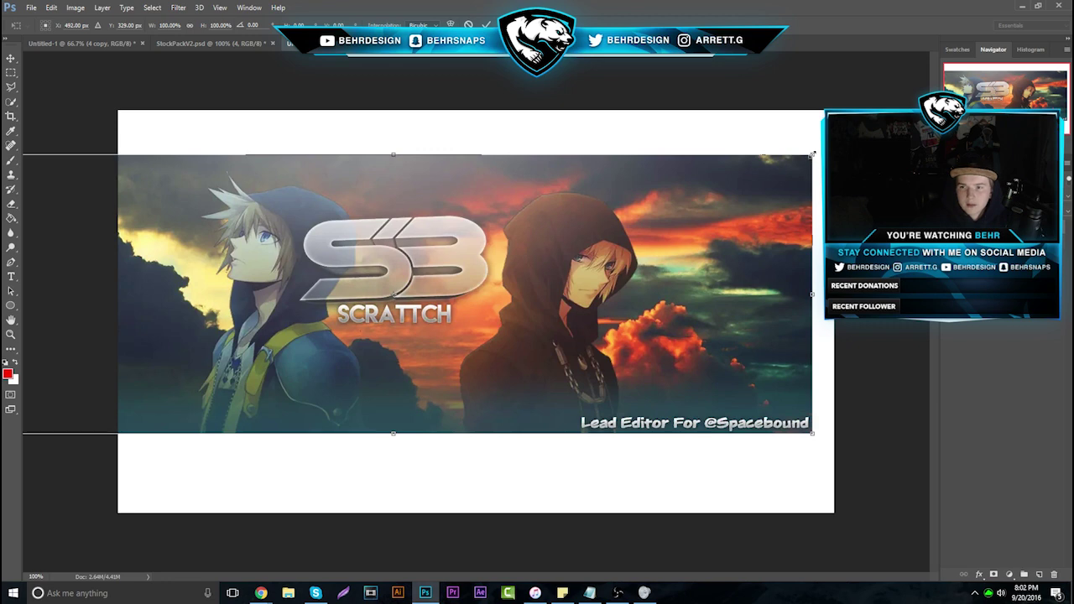
drag(811, 159, 813, 222)
double_click(486, 231)
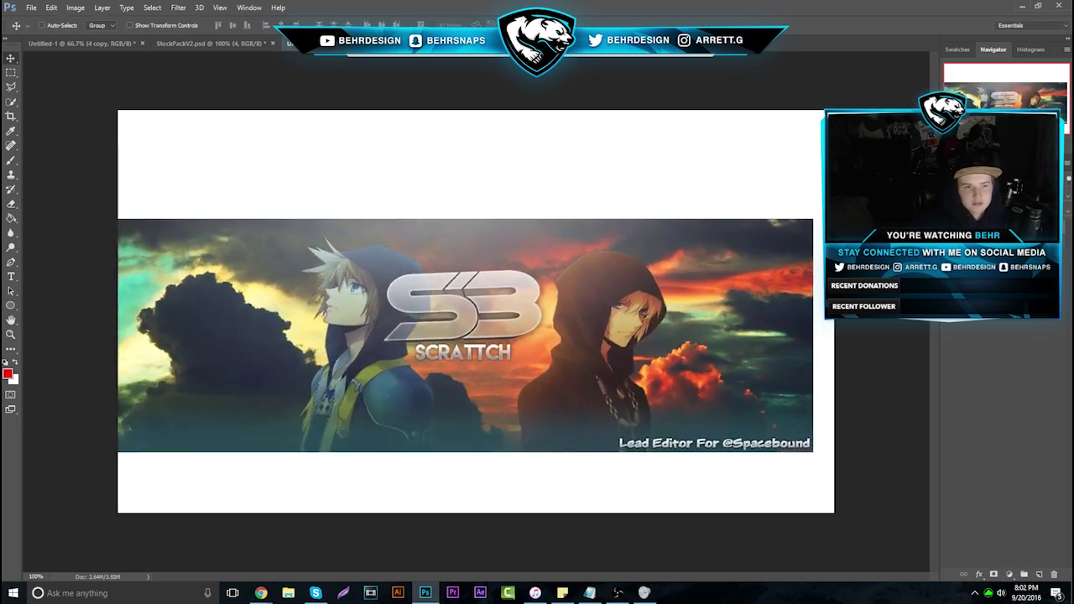
click(11, 161)
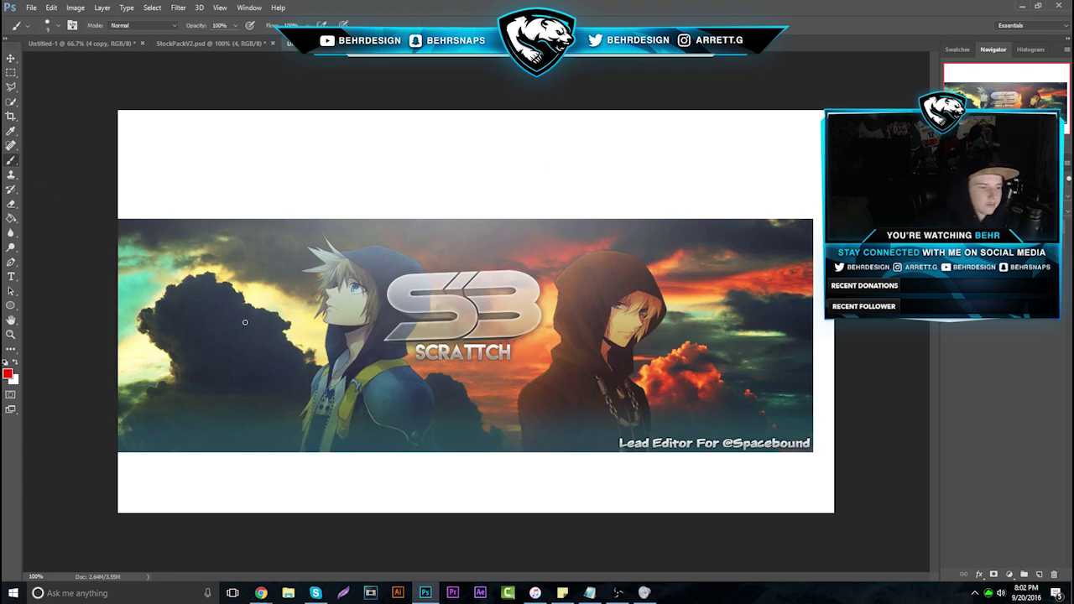
mouse_move(624, 422)
mouse_down()
mouse_move(616, 456)
mouse_move(834, 443)
mouse_move(640, 416)
mouse_up()
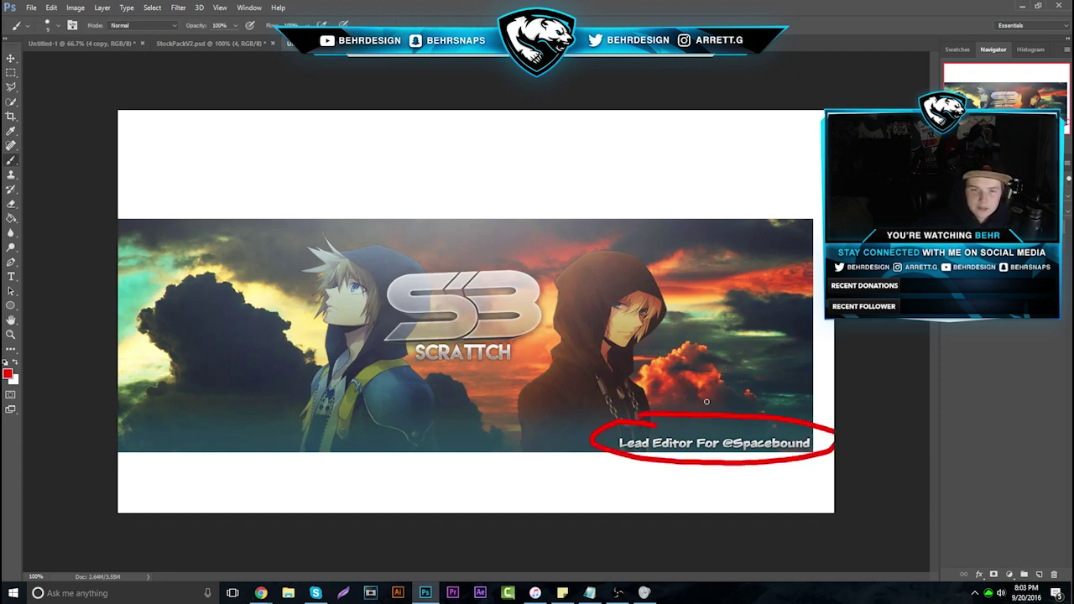
Return to the Carbonmade Twitter Header's page and scroll through to the Complex and FaZe Clan headers
mouse_move(262, 593)
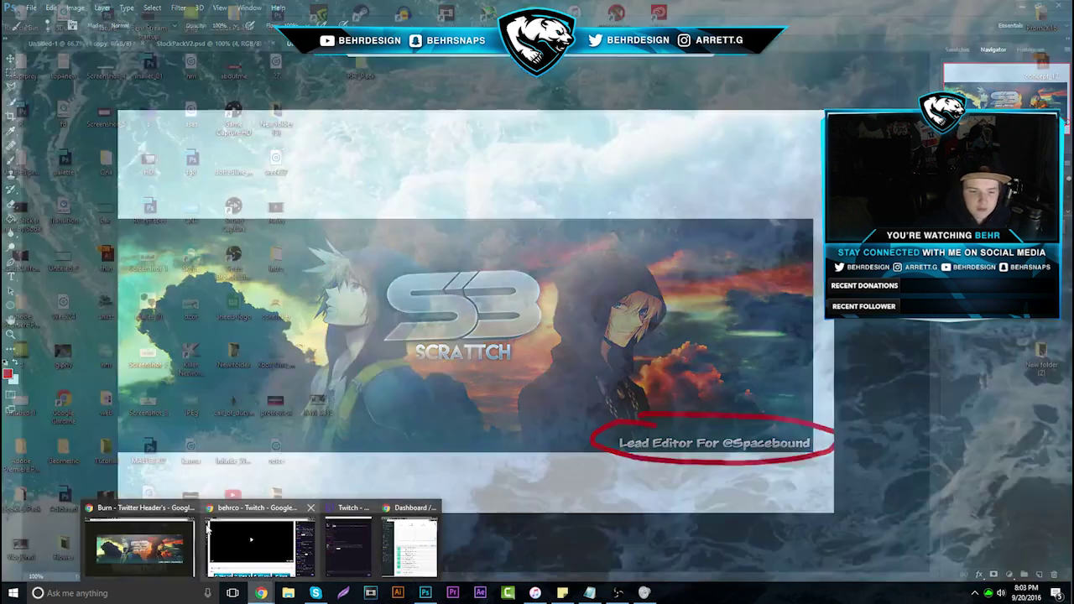
click(160, 528)
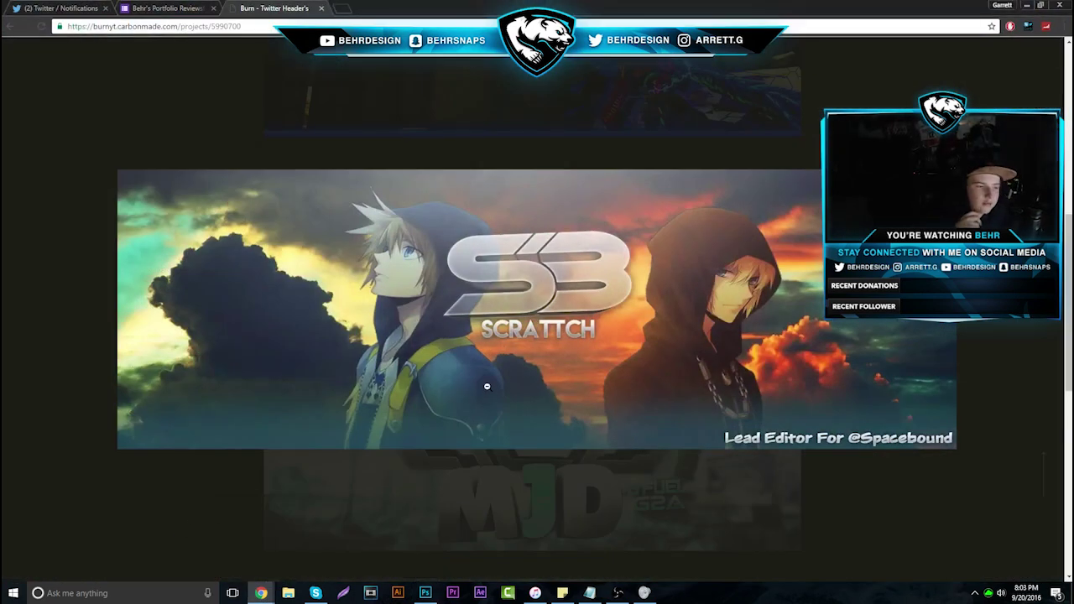
scroll(474, 514, down, 5)
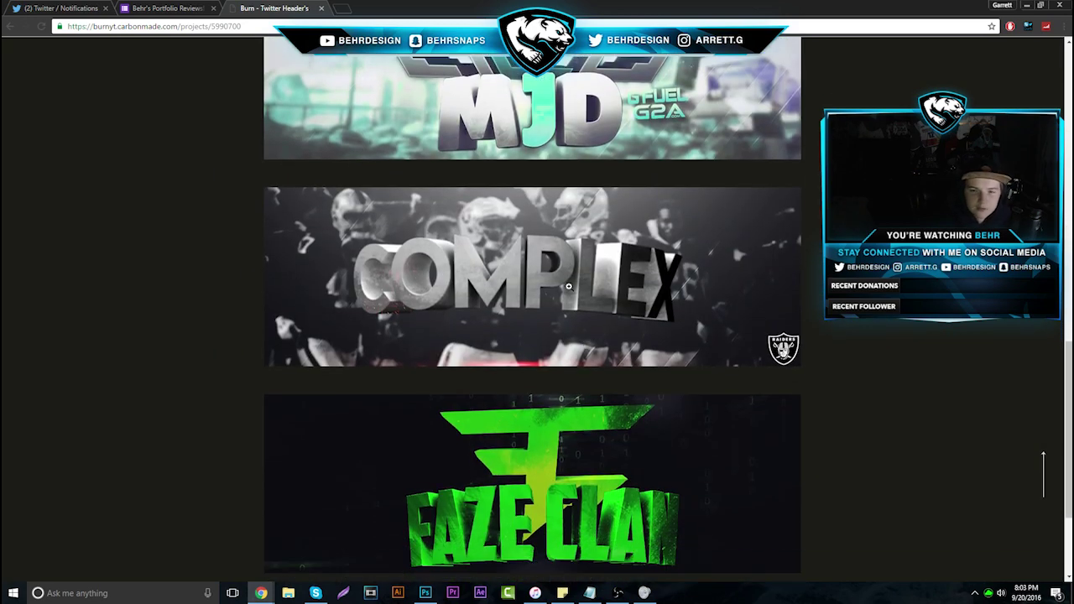
scroll(569, 287, down, 3)
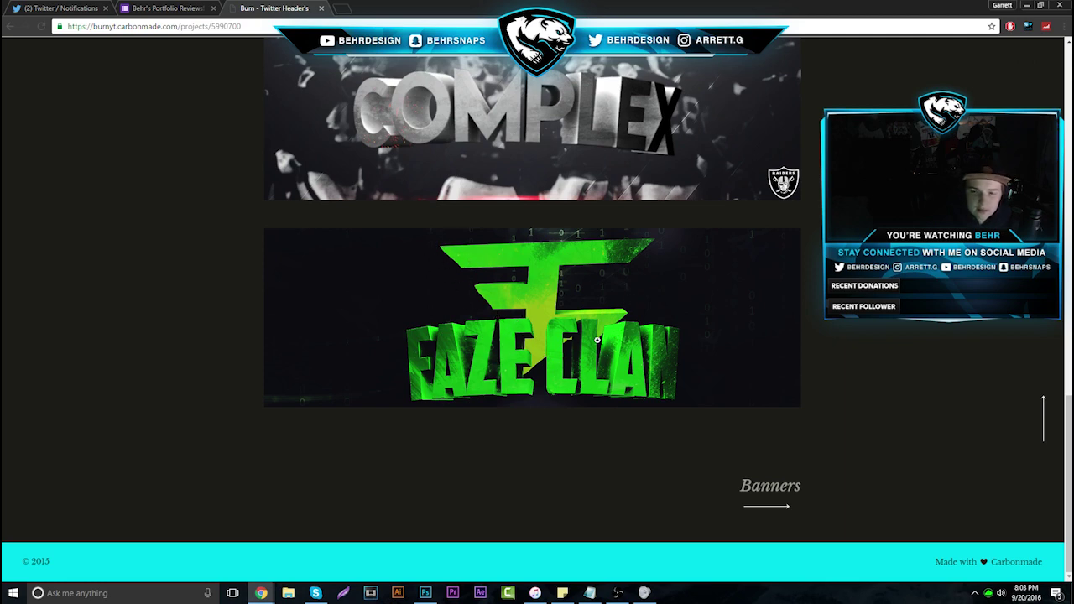
scroll(597, 339, up, 6)
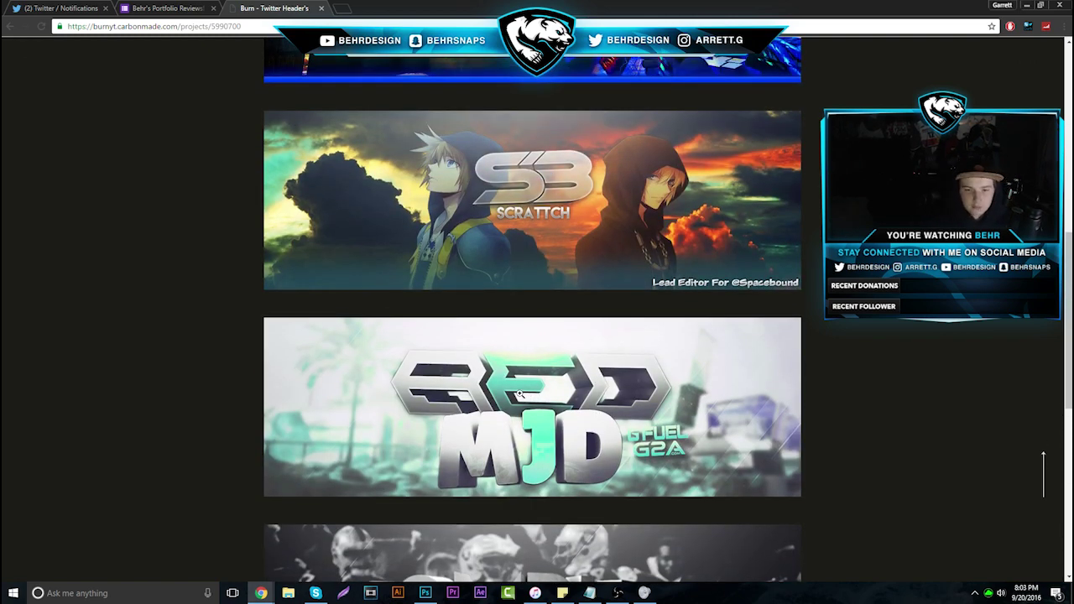
scroll(540, 322, up, 2)
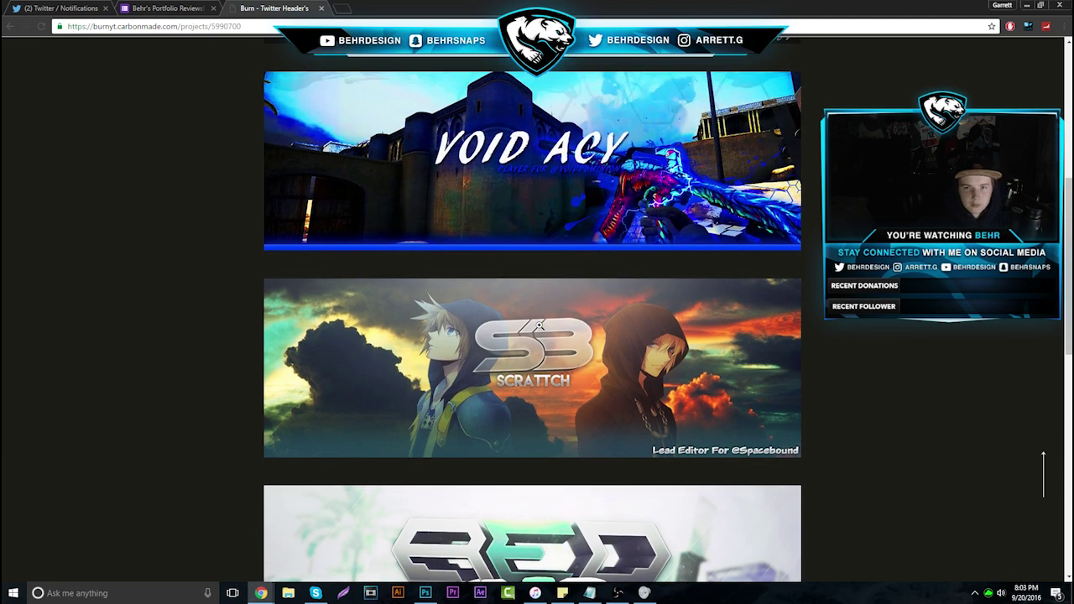
scroll(537, 323, up, 1)
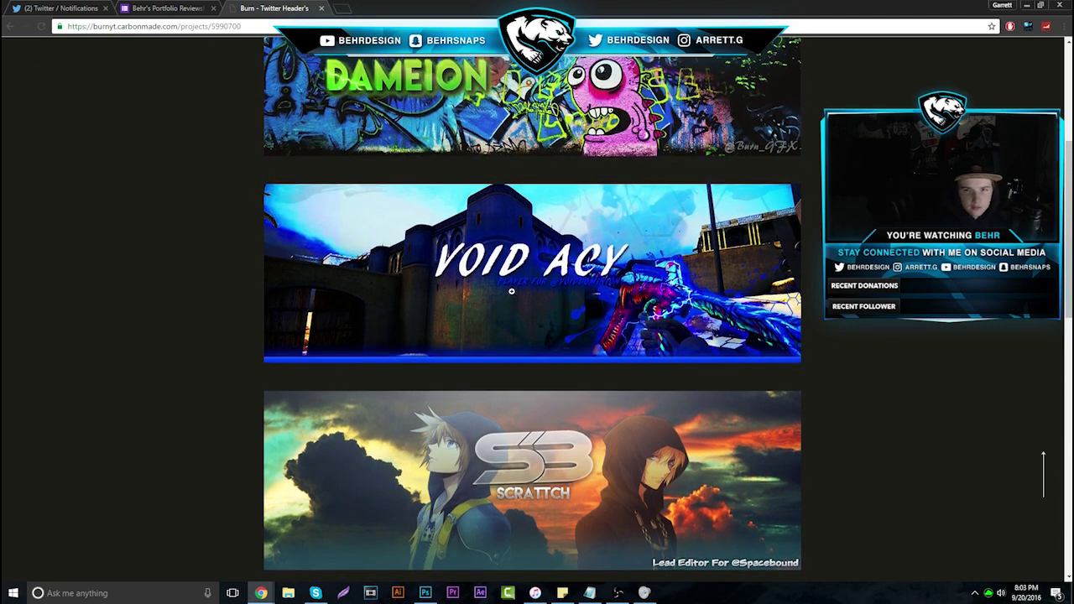
scroll(511, 291, up, 1)
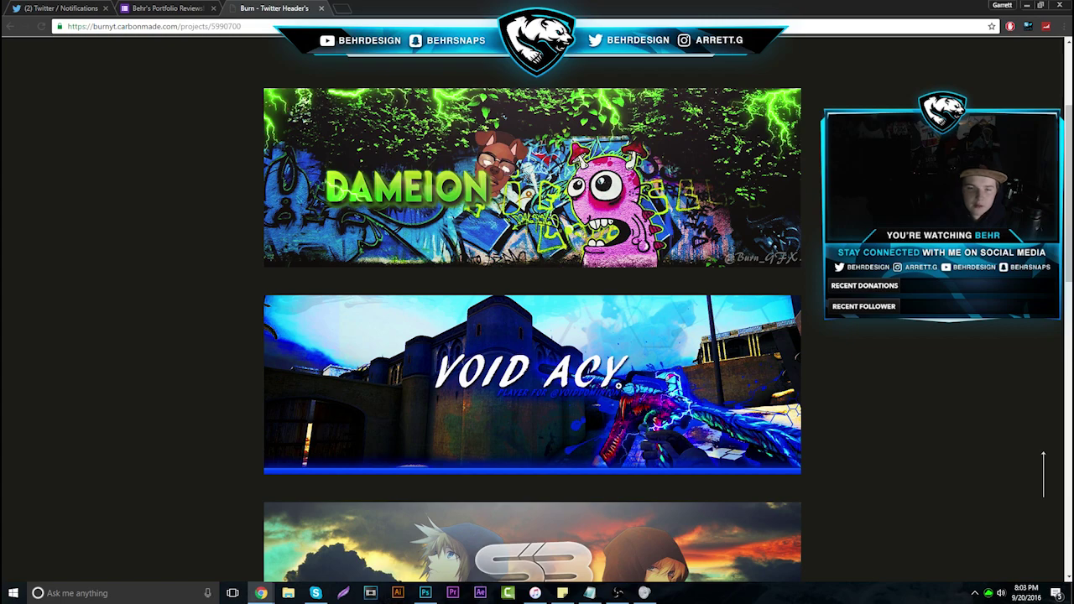
scroll(621, 387, up, 2)
scroll(587, 364, down, 12)
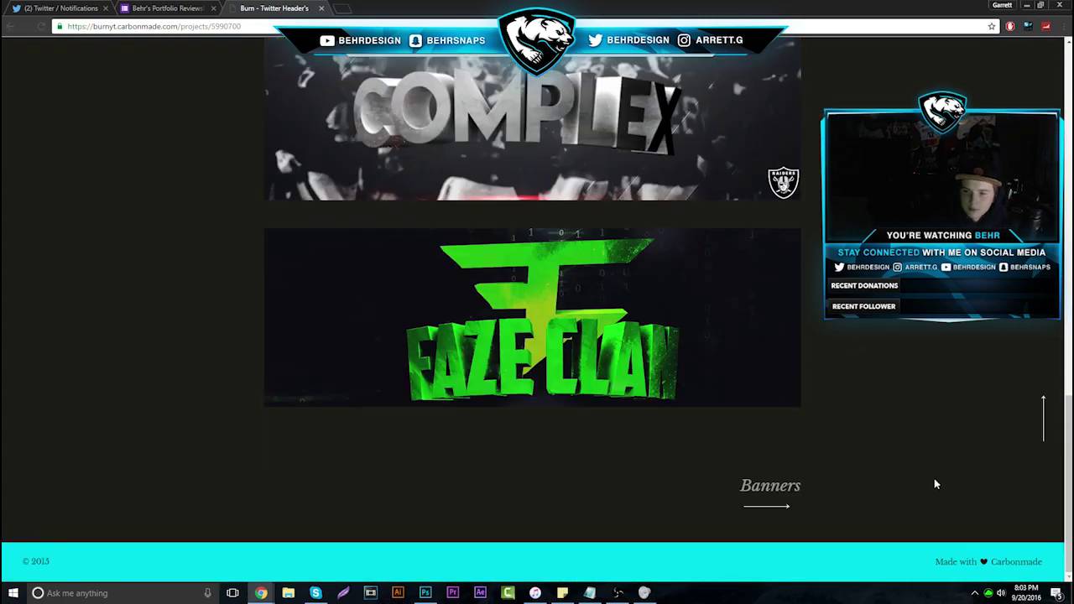
Review the Banners project's YouTube banners down to FATALZ, then open the AVI's project
click(753, 506)
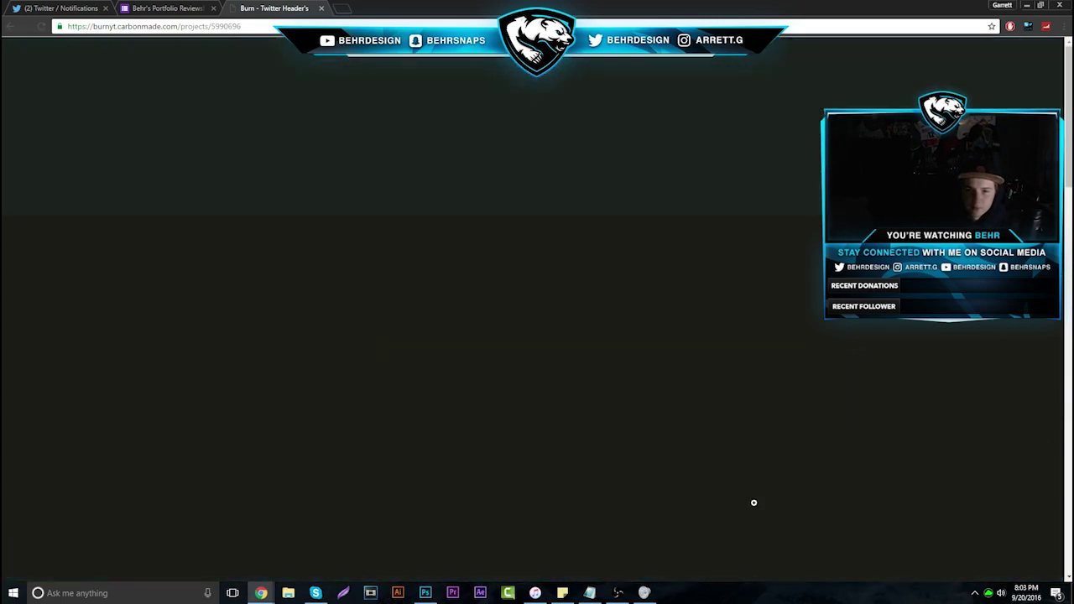
scroll(754, 503, down, 7)
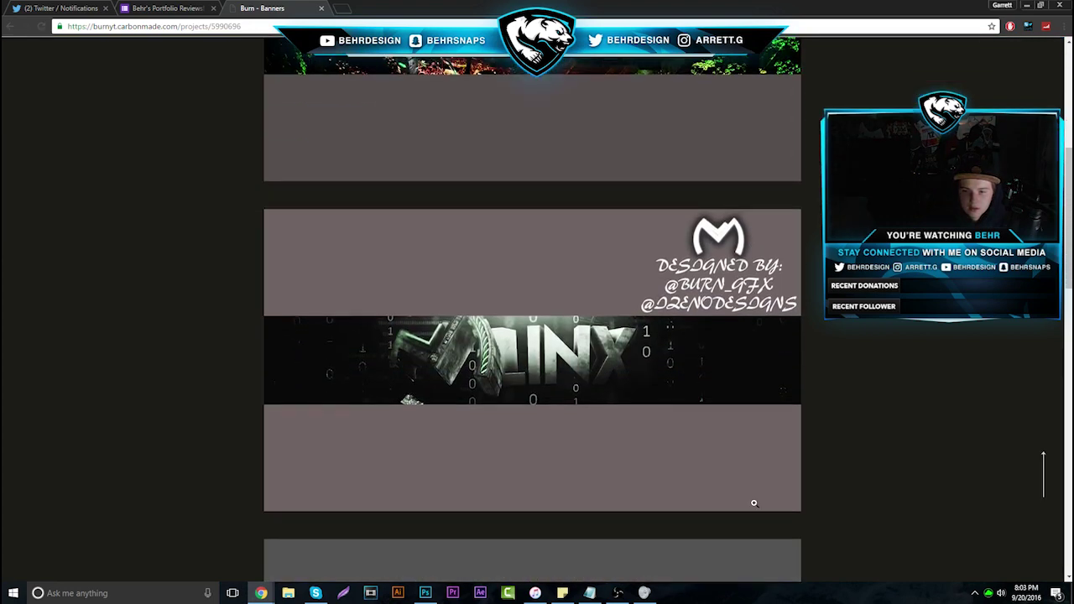
scroll(754, 503, up, 2)
scroll(666, 352, down, 1)
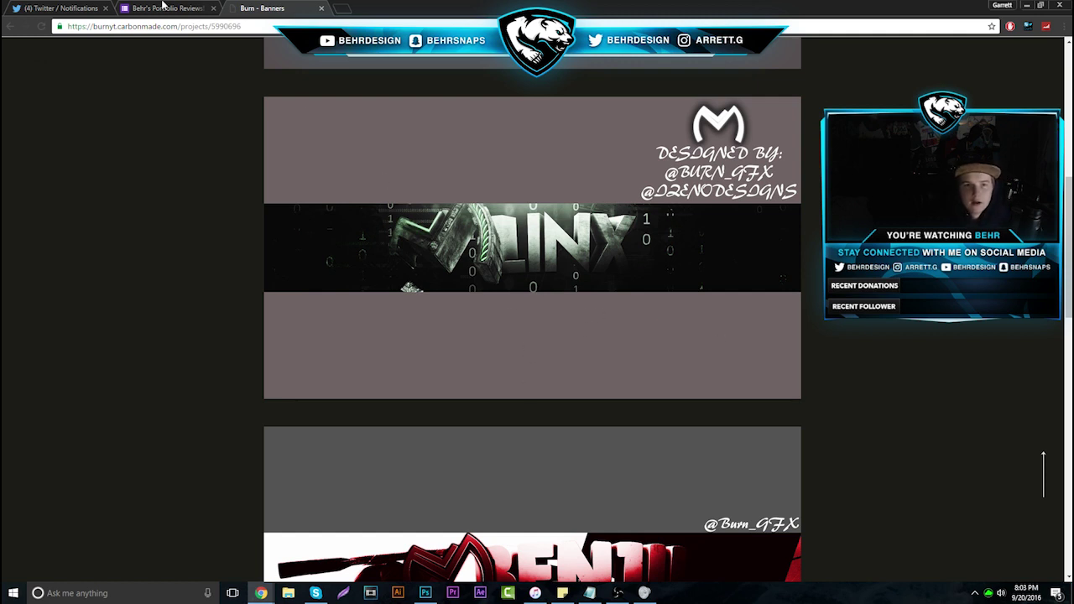
scroll(541, 264, up, 2)
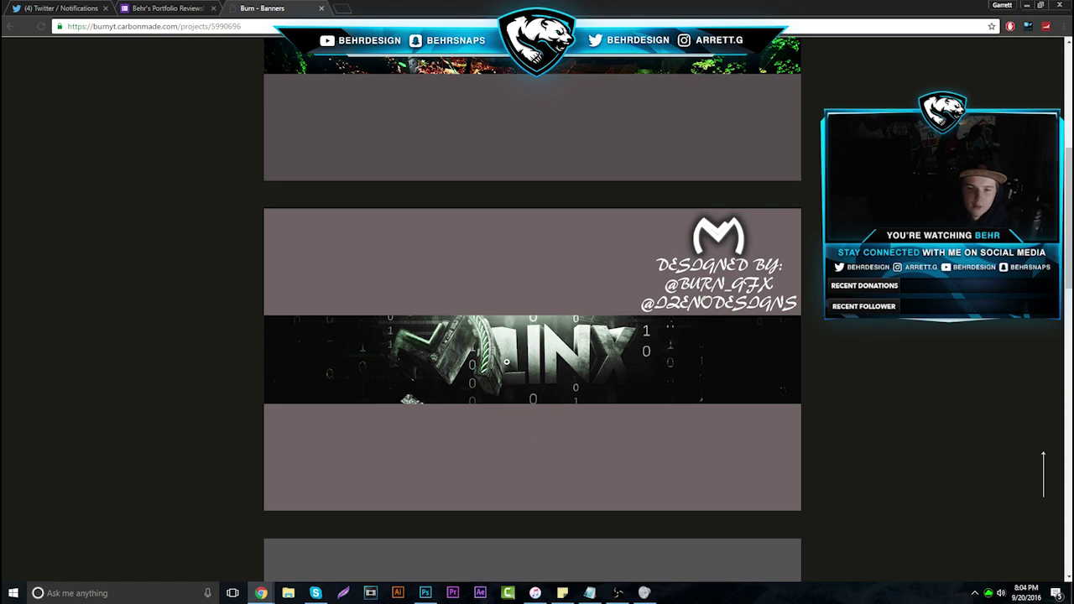
scroll(544, 340, down, 7)
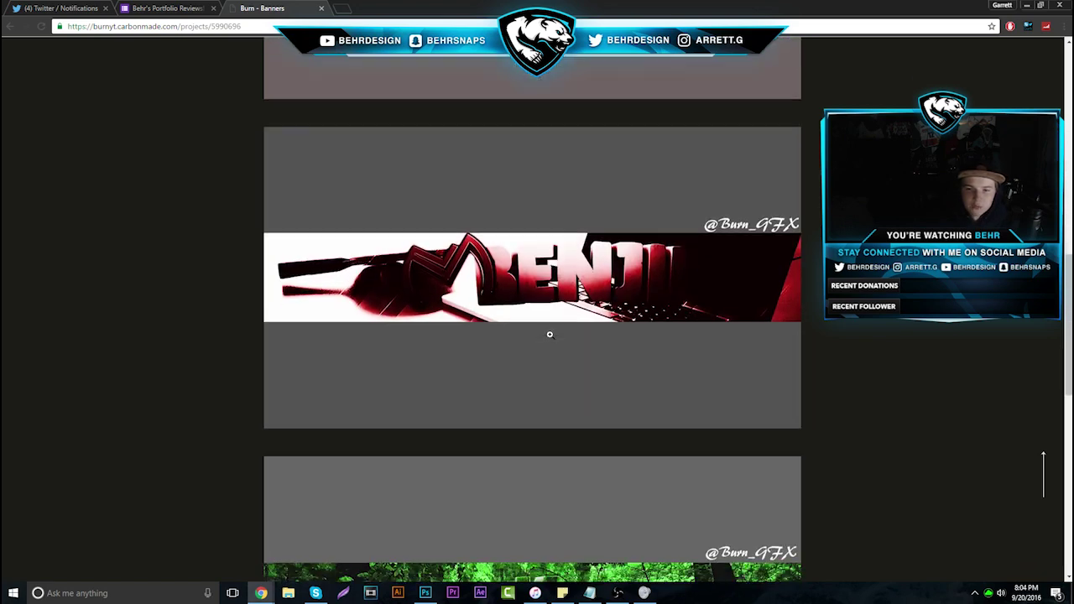
scroll(551, 333, down, 5)
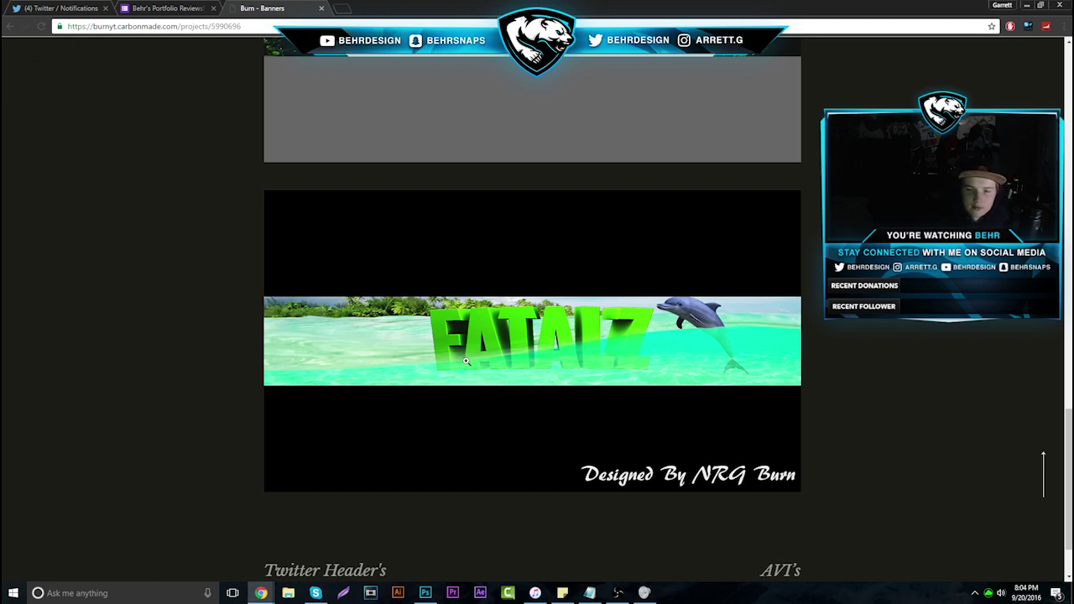
scroll(532, 353, down, 10)
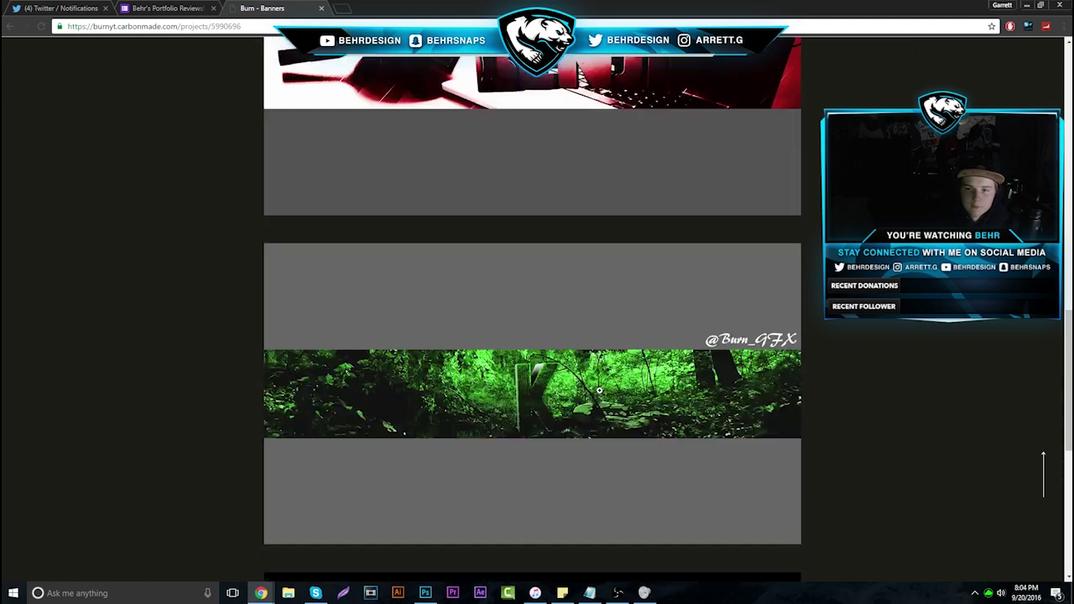
key(Home)
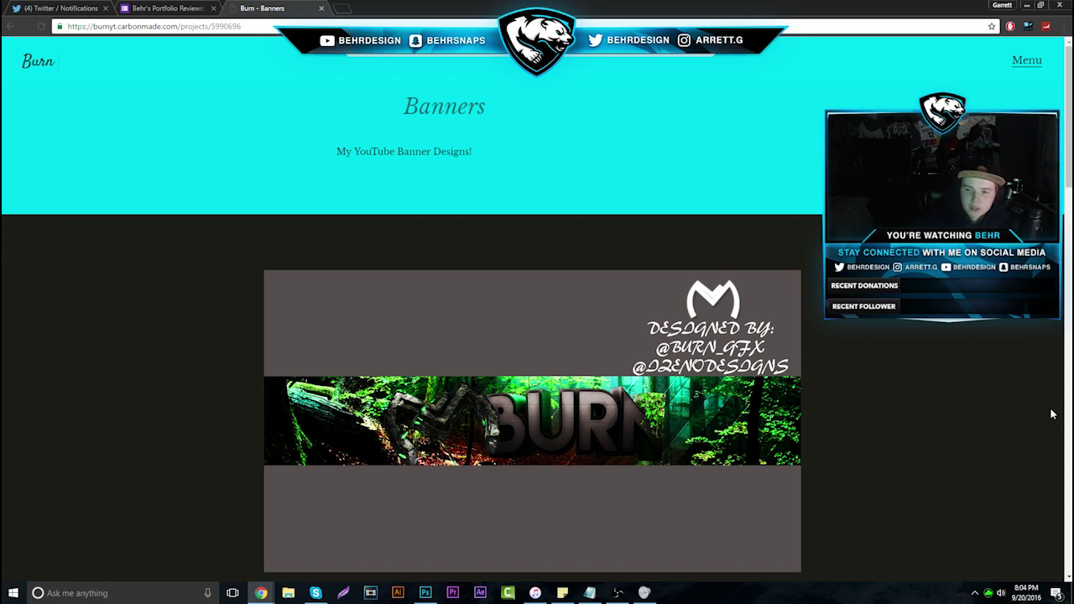
scroll(765, 485, down, 6)
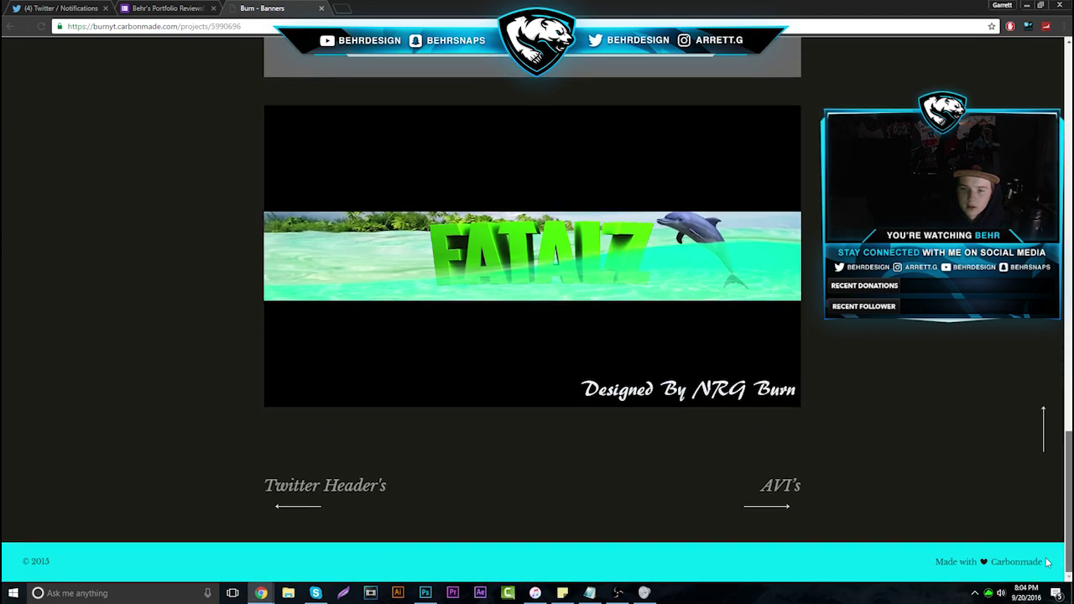
click(765, 485)
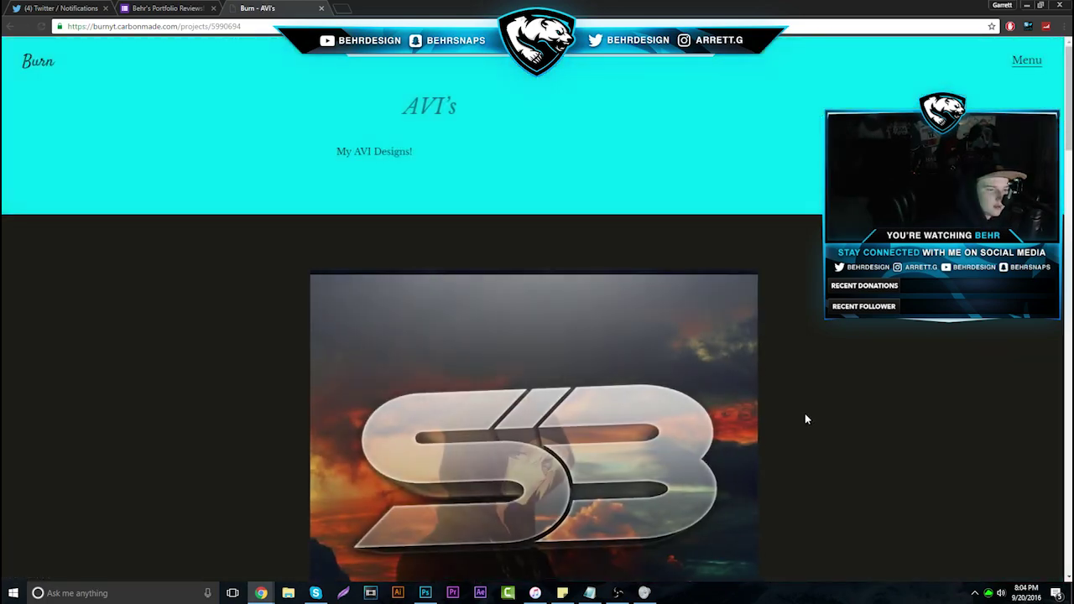
Scroll through the AVI's designs, close the portfolio tab, and advance to response 3
scroll(805, 419, down, 9)
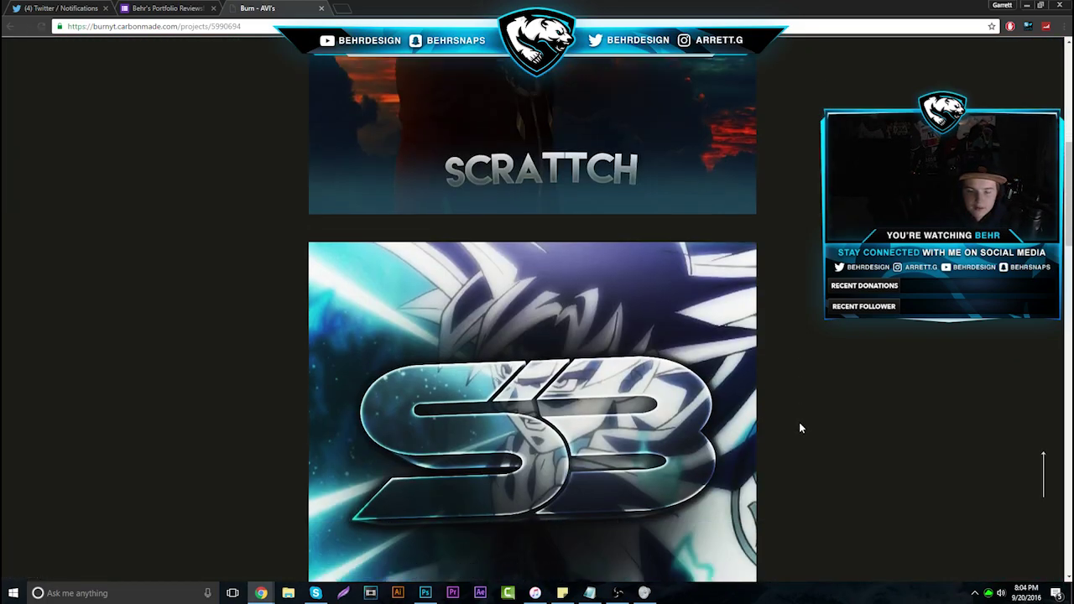
scroll(800, 428, down, 10)
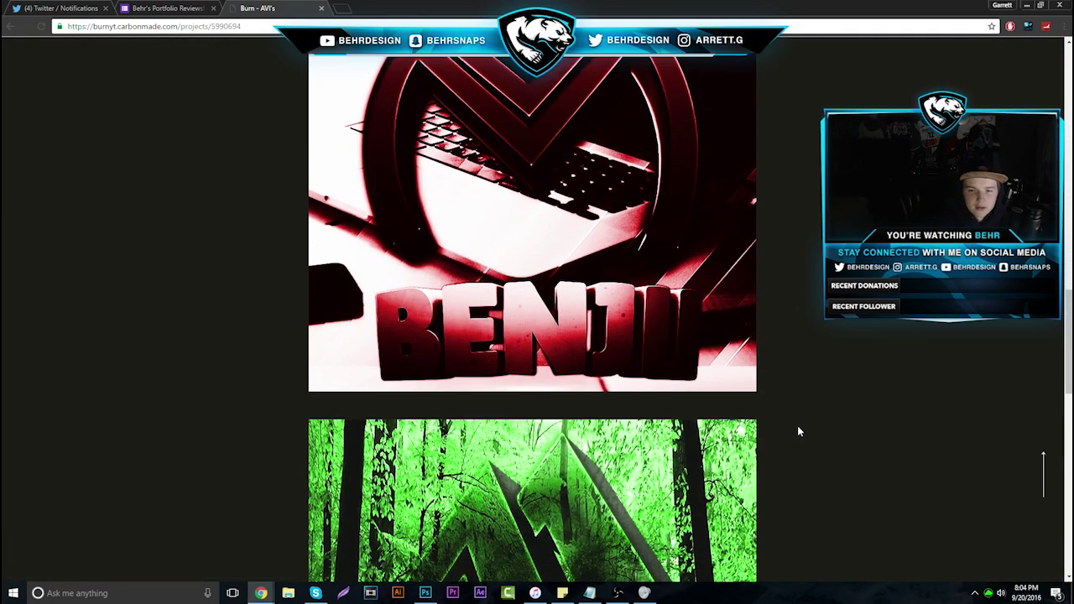
scroll(799, 427, down, 8)
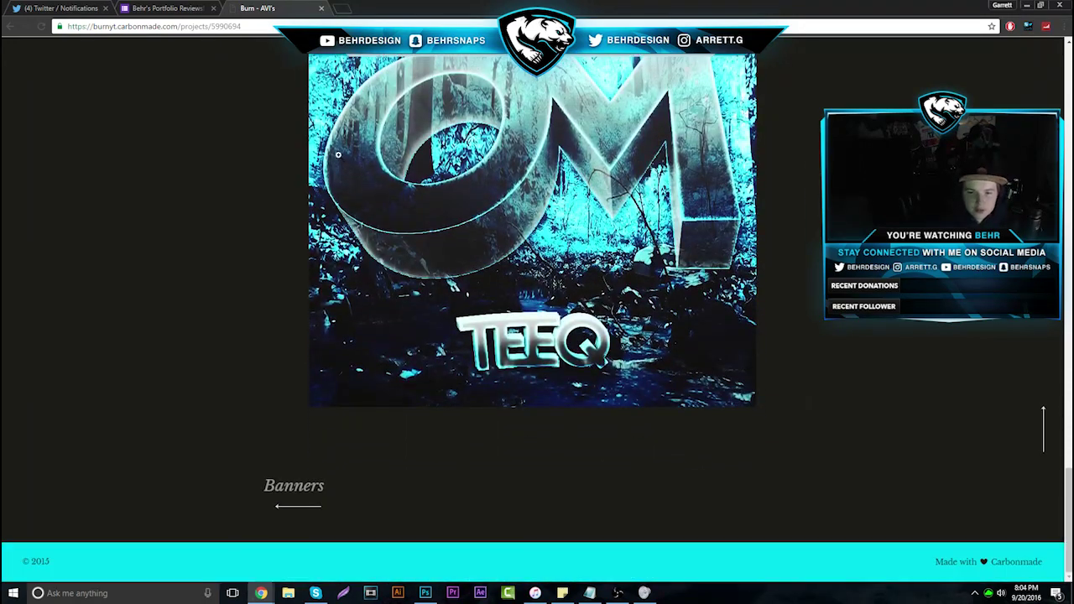
click(321, 8)
click(658, 202)
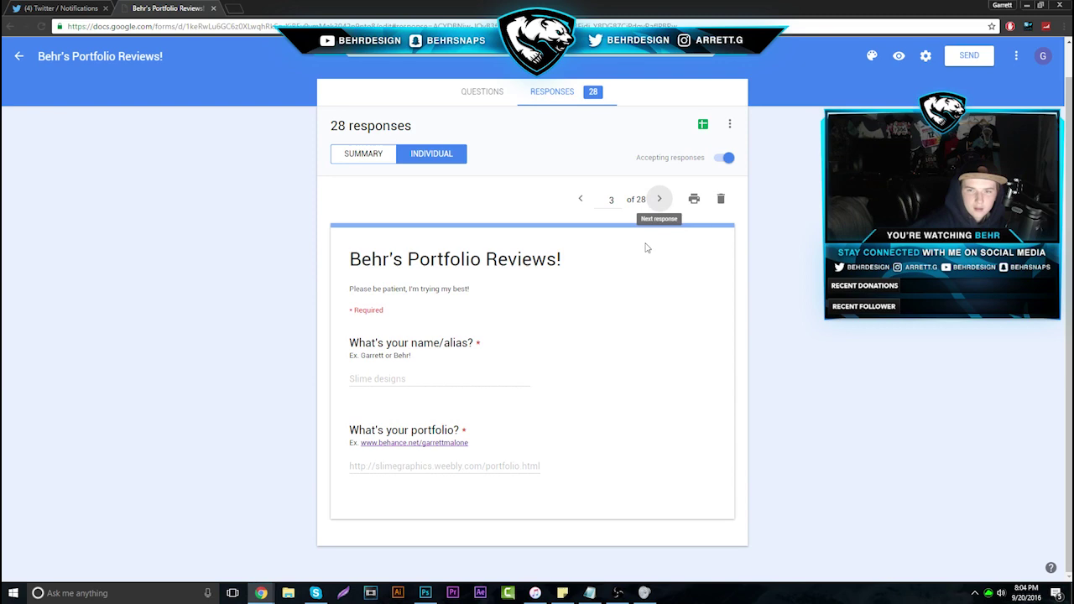
Select the third response's portfolio link and open it in a new tab
drag(317, 486, 568, 468)
click(333, 476)
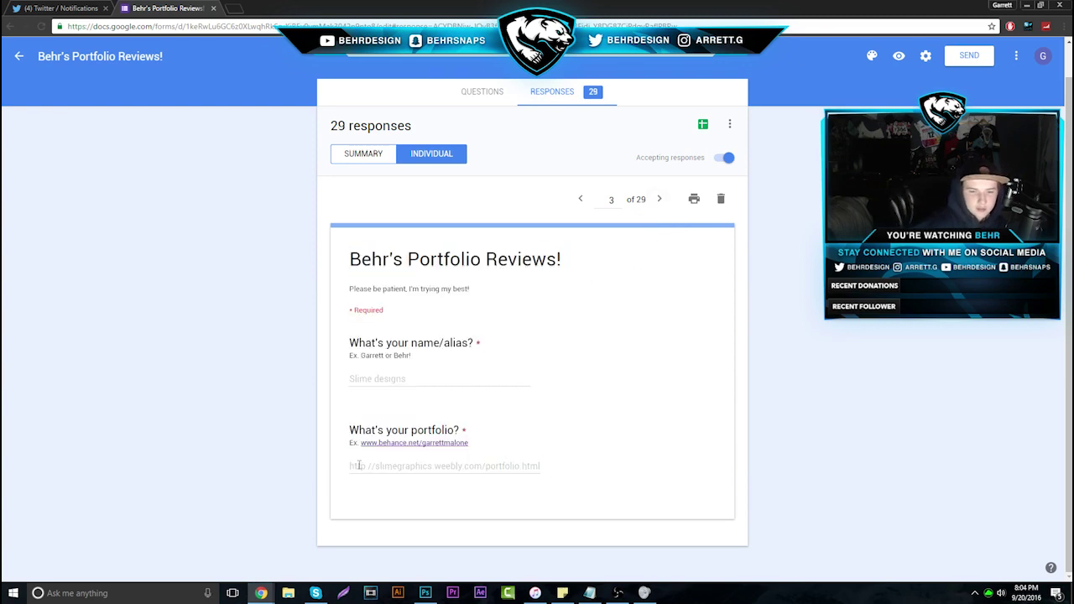
drag(351, 467, 569, 470)
right_click(496, 461)
click(551, 476)
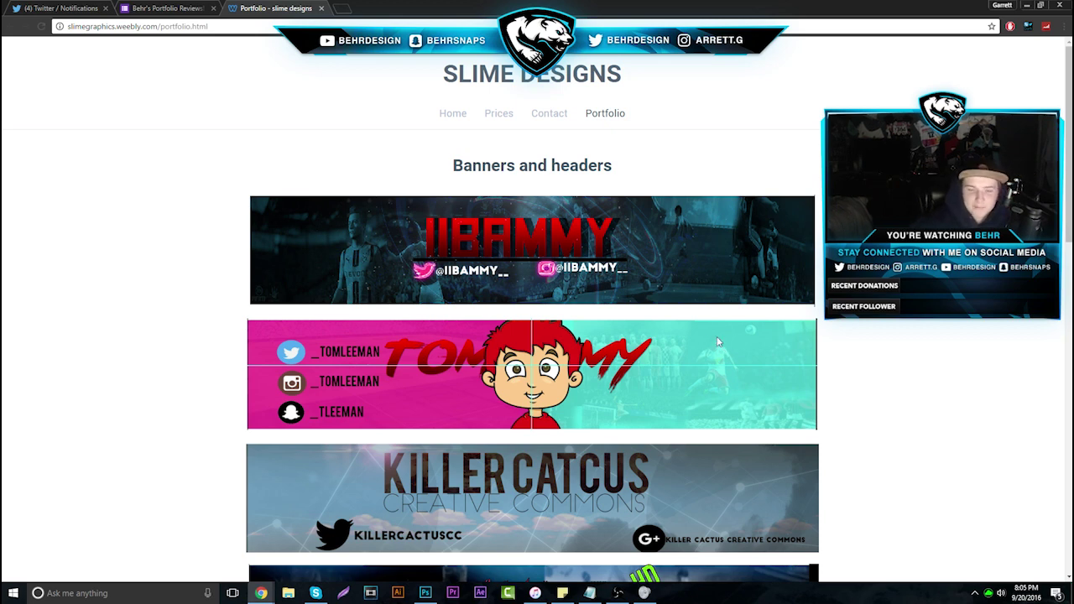
Browse the Slime Designs portfolio banners and copy the pink cartoon banner image
click(162, 8)
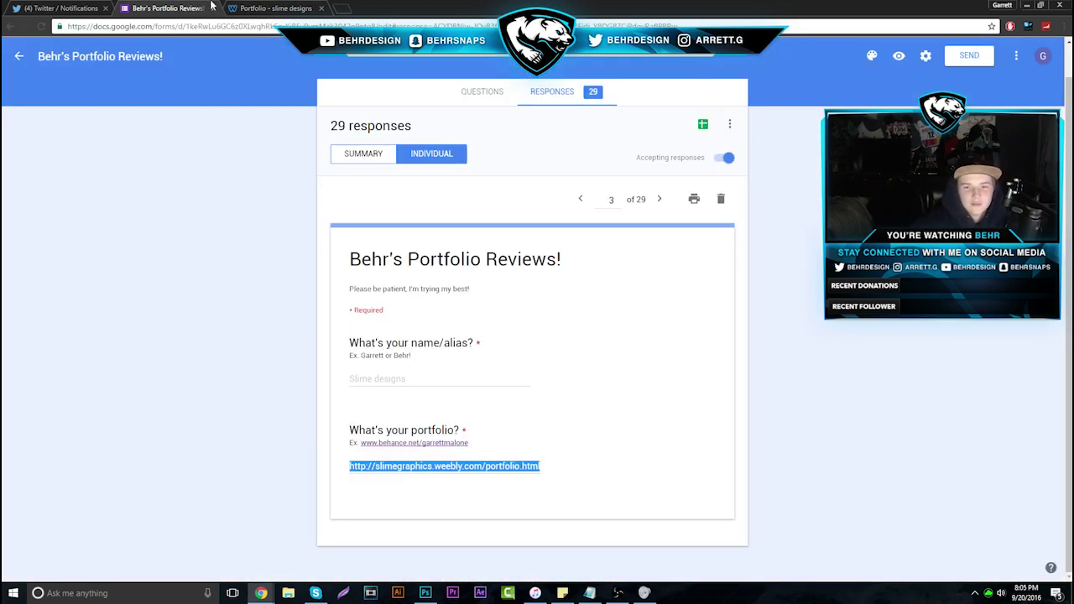
click(270, 8)
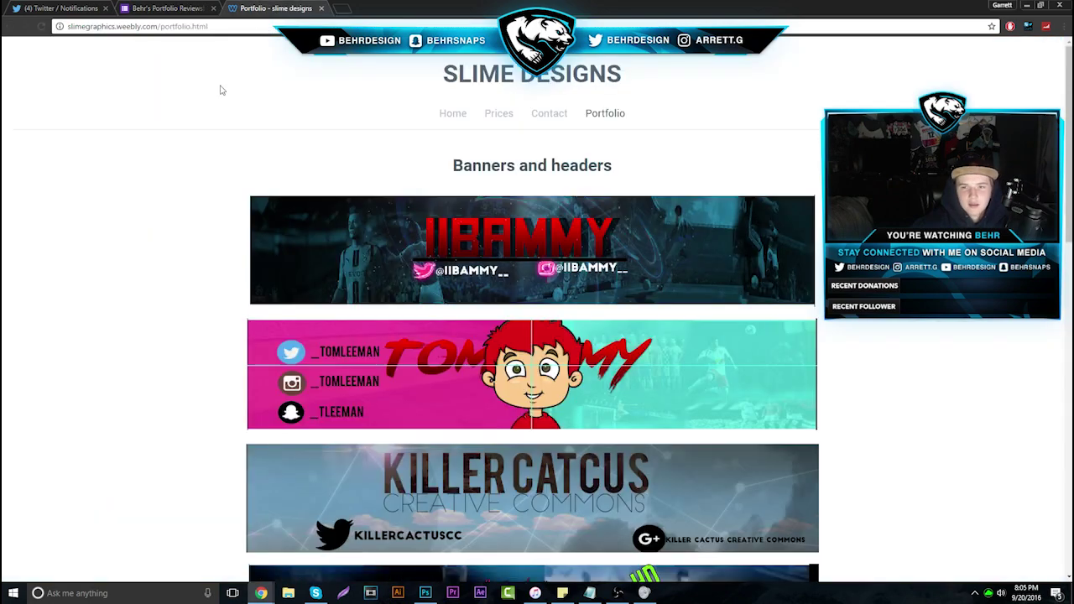
scroll(270, 145, down, 10)
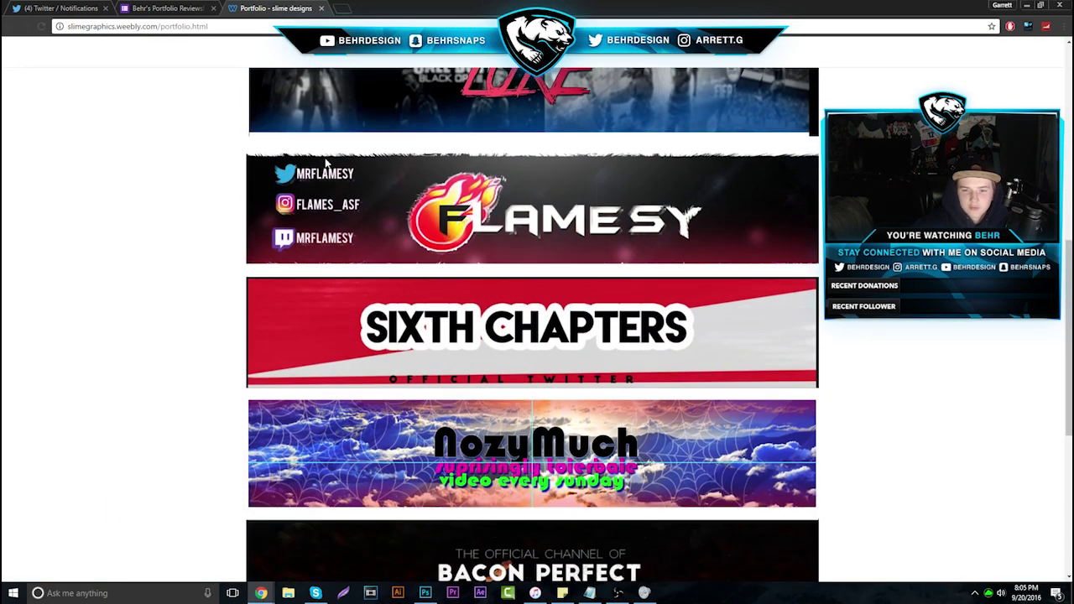
scroll(326, 164, down, 5)
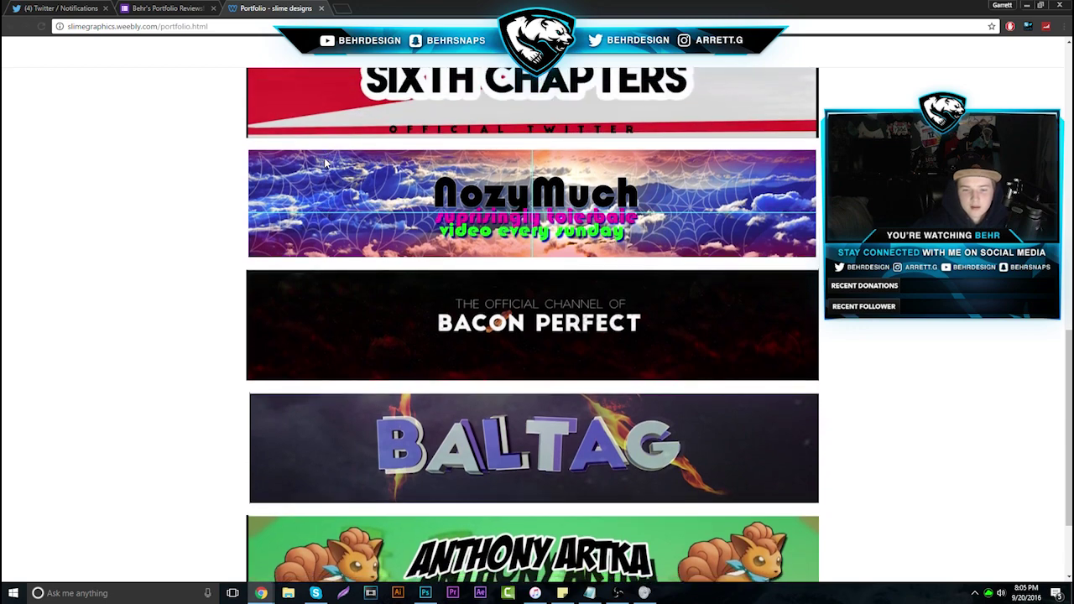
scroll(327, 163, up, 7)
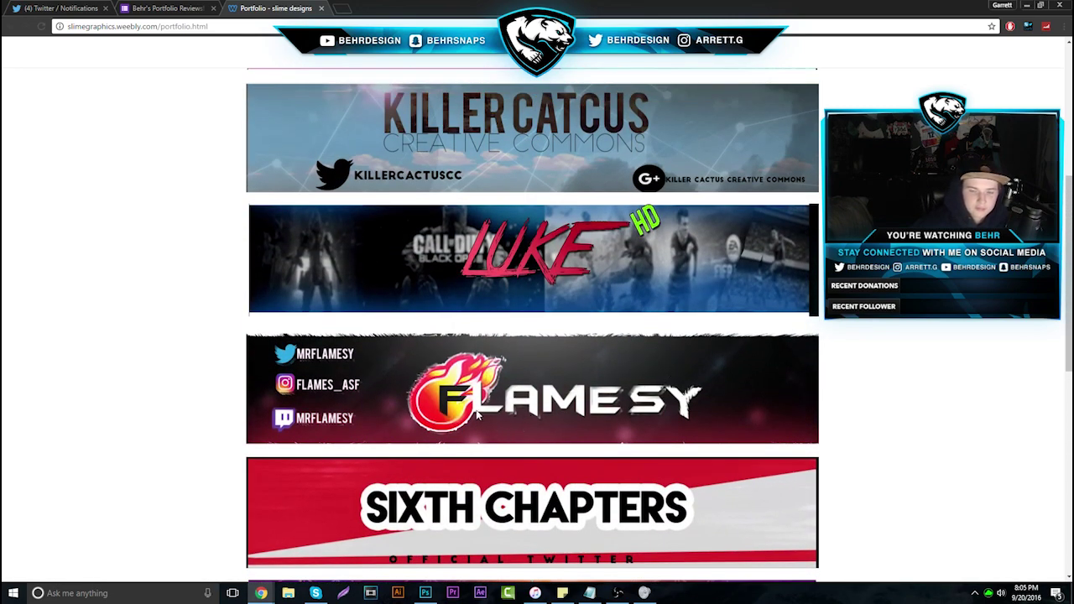
scroll(478, 413, down, 1)
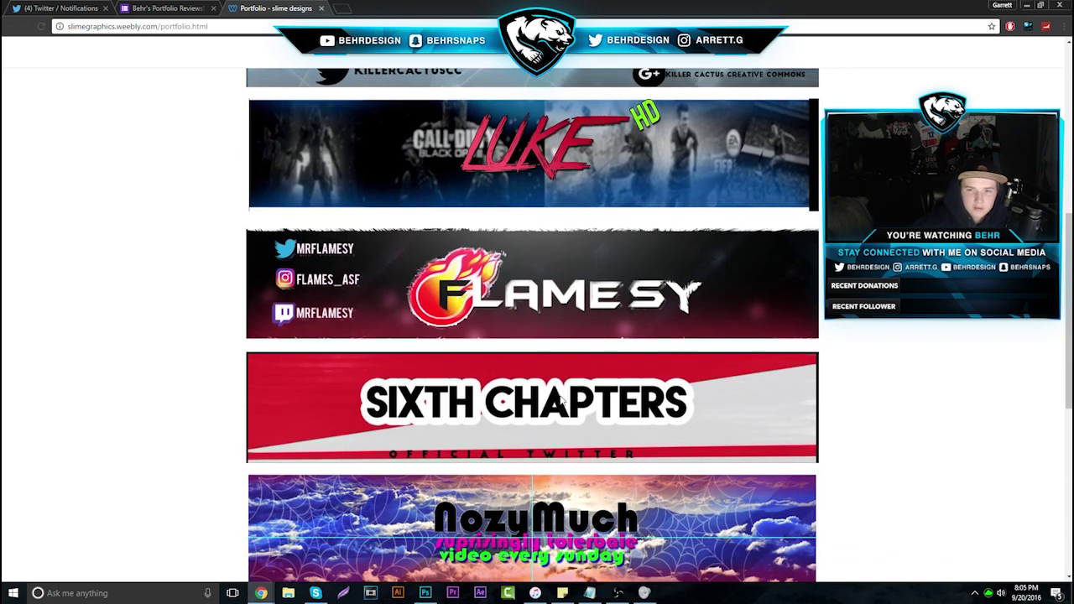
scroll(564, 388, up, 3)
scroll(564, 387, up, 3)
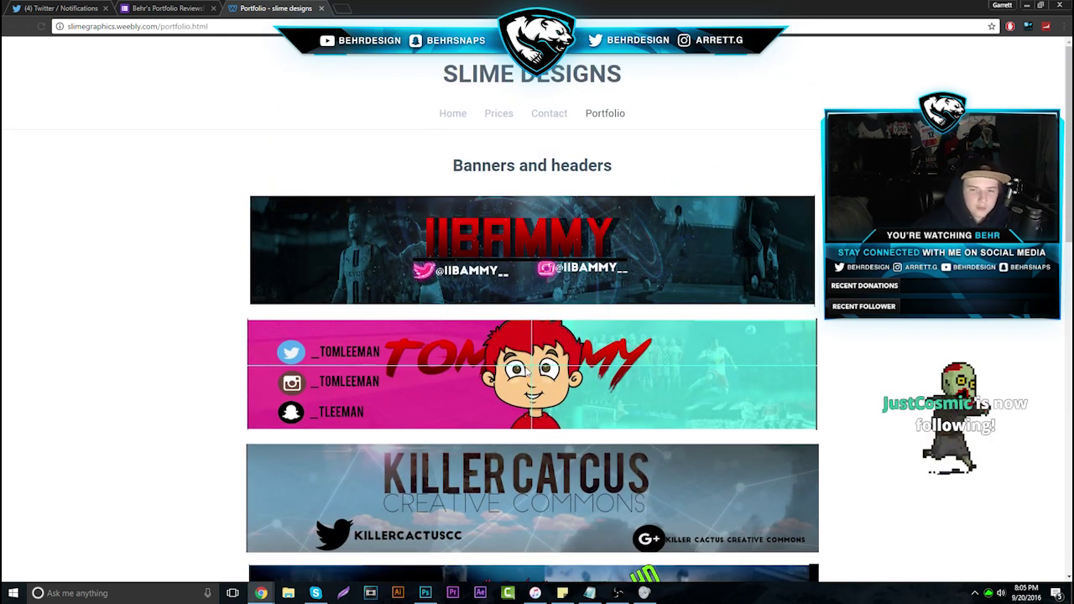
right_click(546, 384)
click(569, 405)
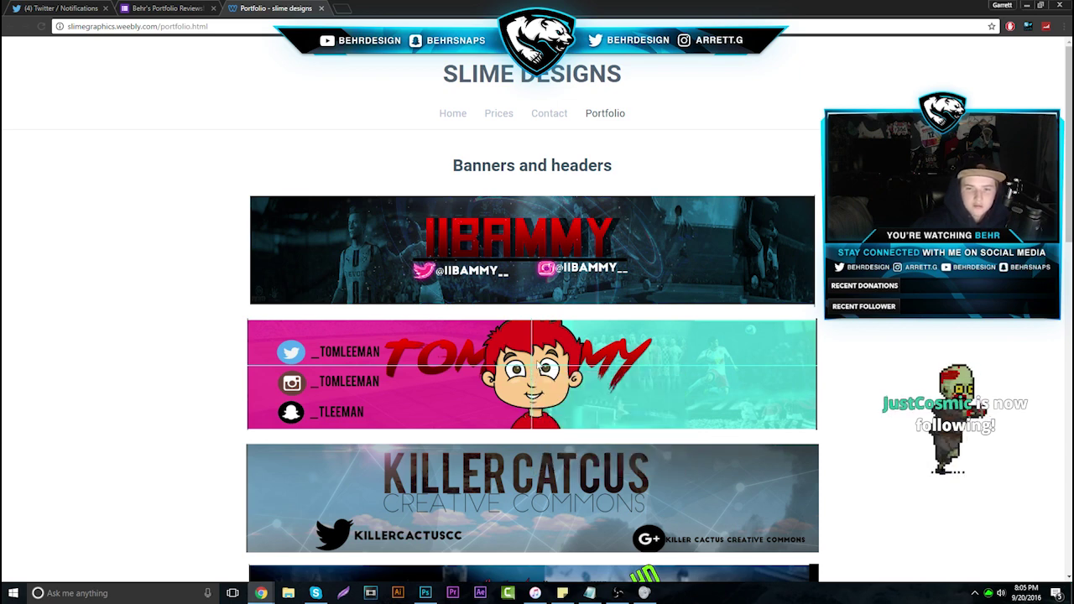
Show rulers in Photoshop and place centred vertical and horizontal guides on the canvas
click(428, 590)
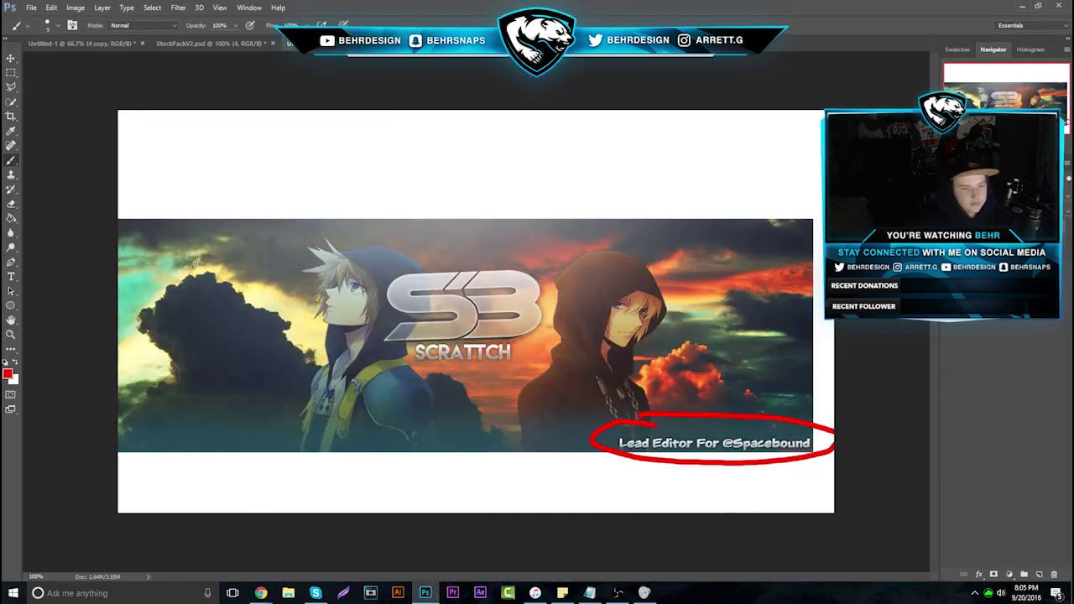
key(ctrl+r)
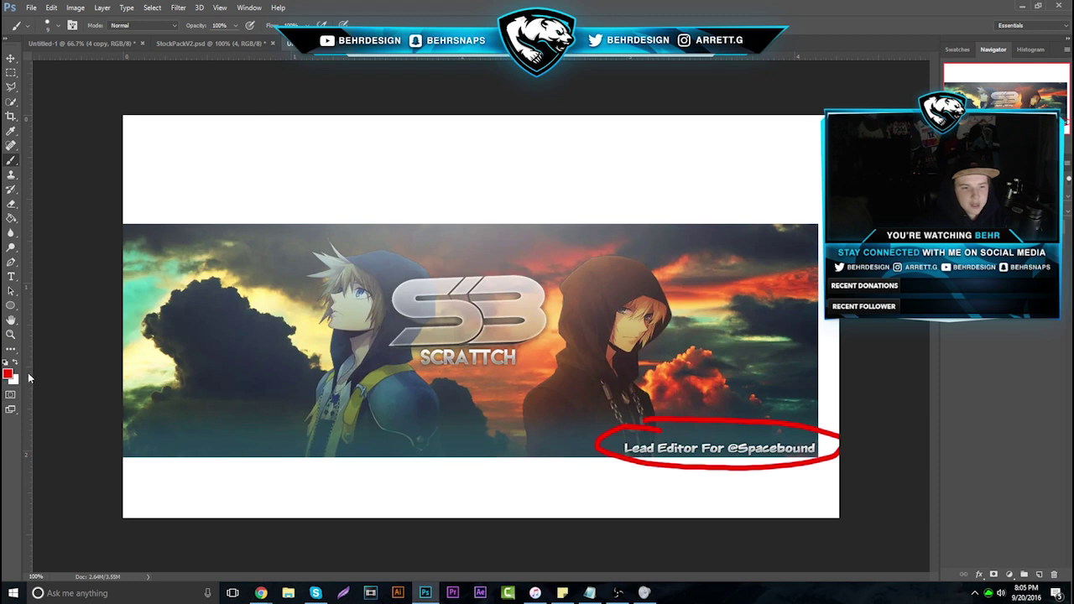
drag(29, 378, 546, 377)
drag(479, 57, 483, 309)
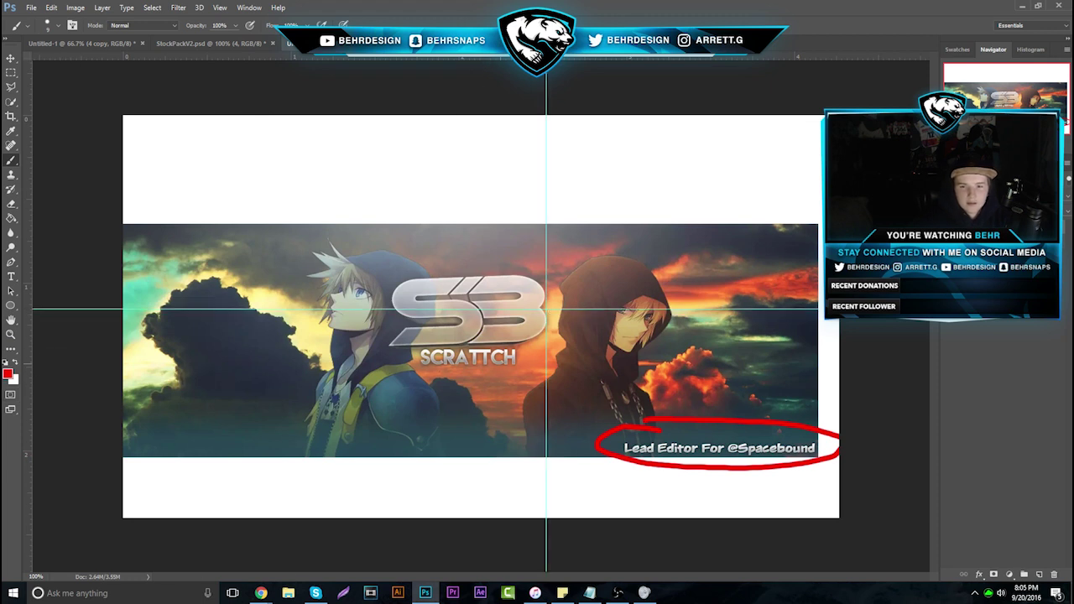
mouse_move(261, 593)
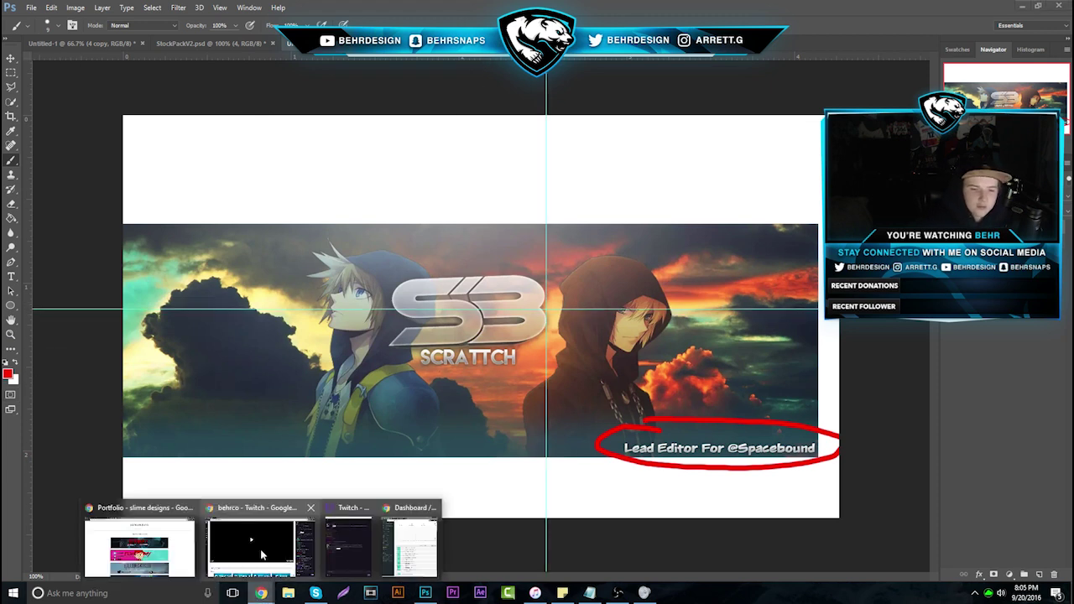
click(165, 529)
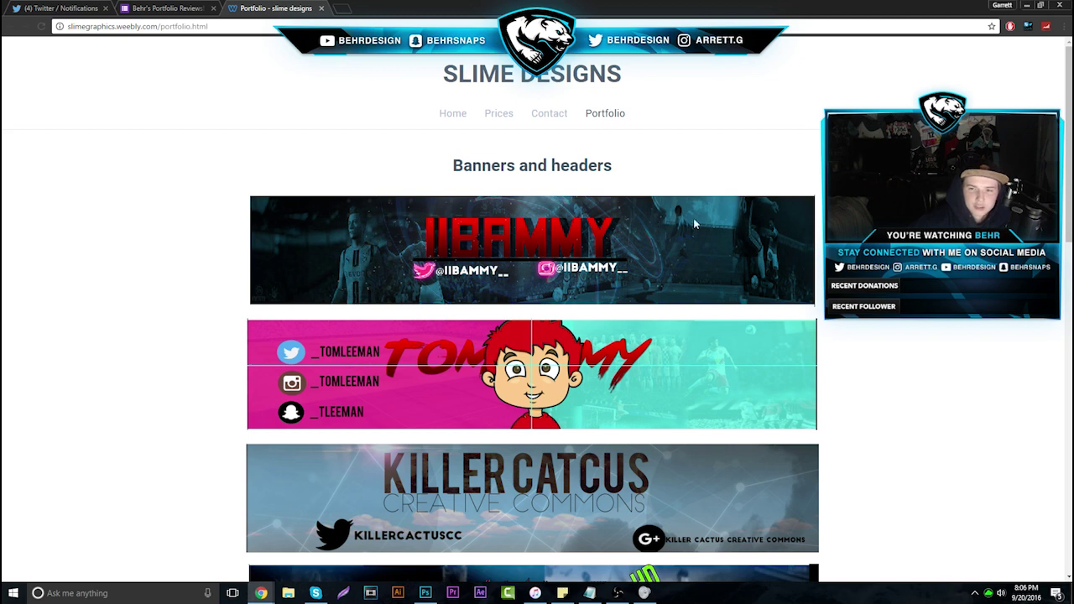
Scroll the Slime Designs portfolio past BACON PERFECT and BALTAG, then copy the personal-name banner image
scroll(602, 387, down, 3)
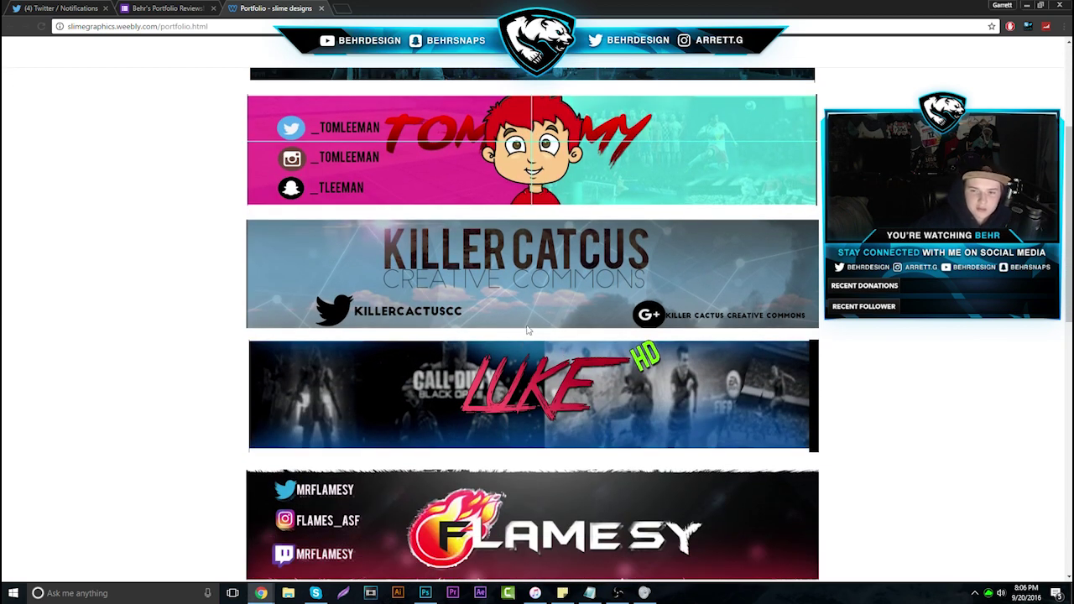
scroll(662, 300, down, 1)
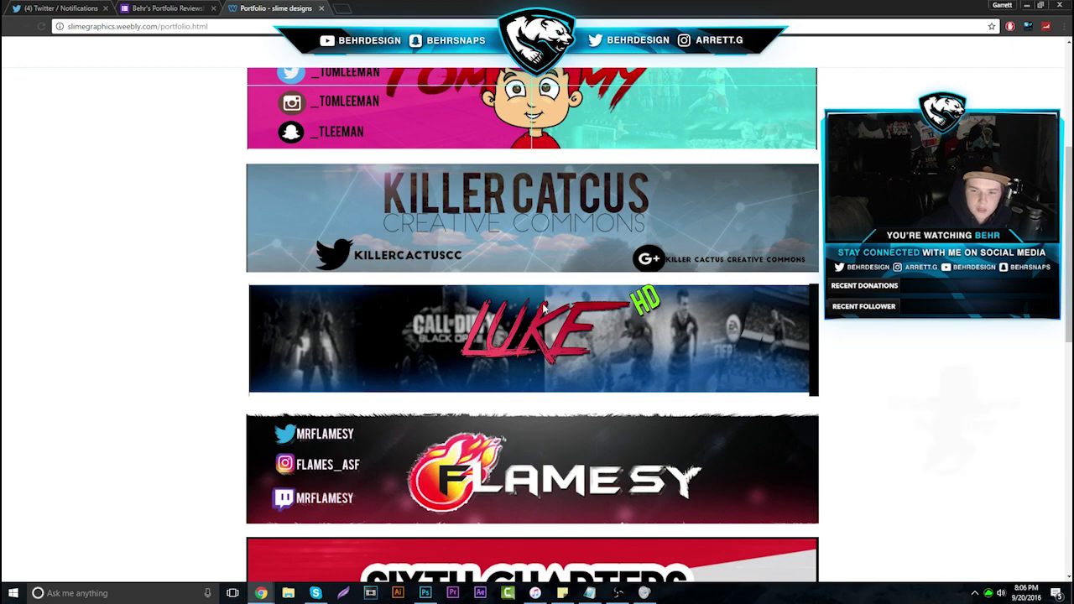
scroll(588, 336, down, 5)
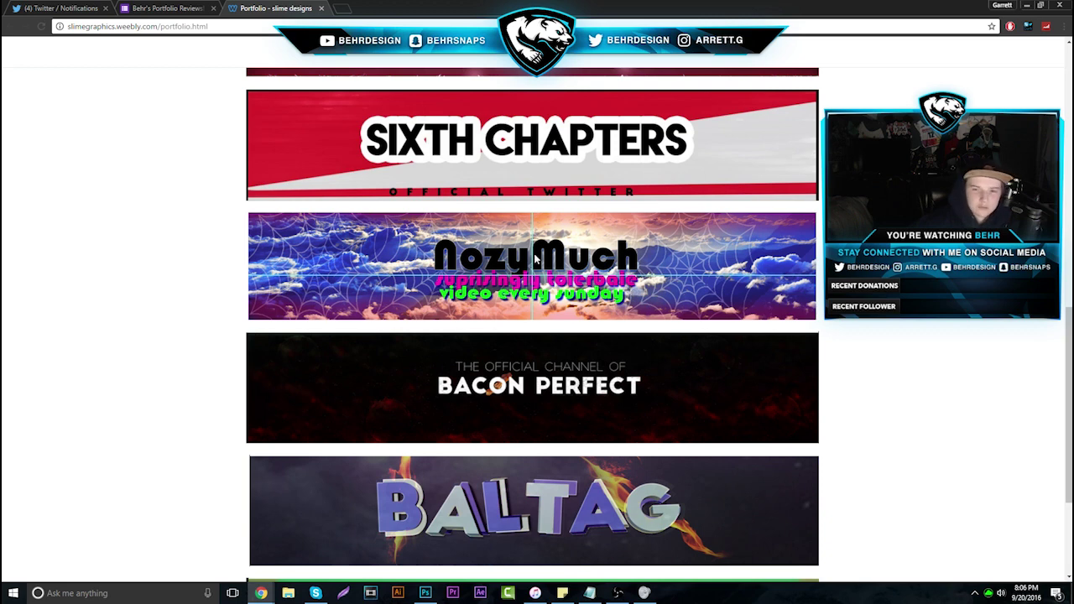
scroll(522, 307, down, 5)
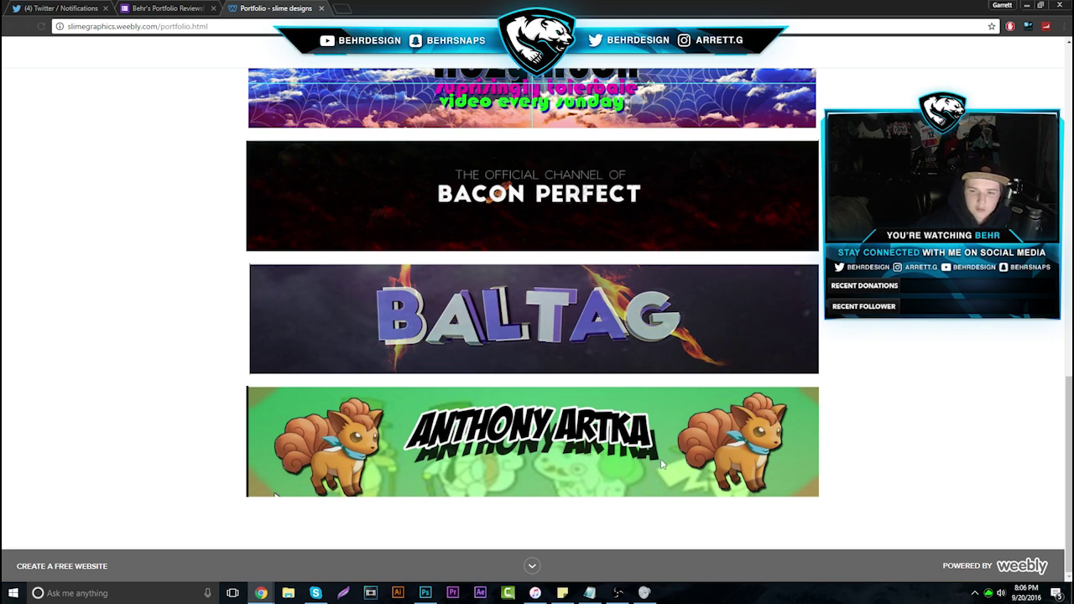
right_click(639, 443)
click(656, 475)
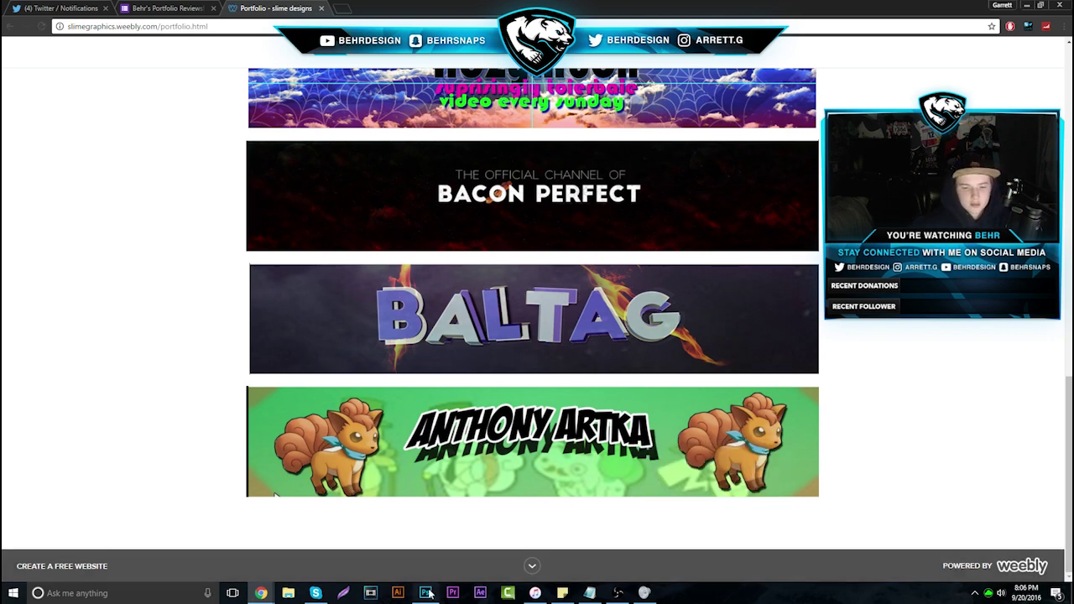
click(426, 593)
key(ctrl+v)
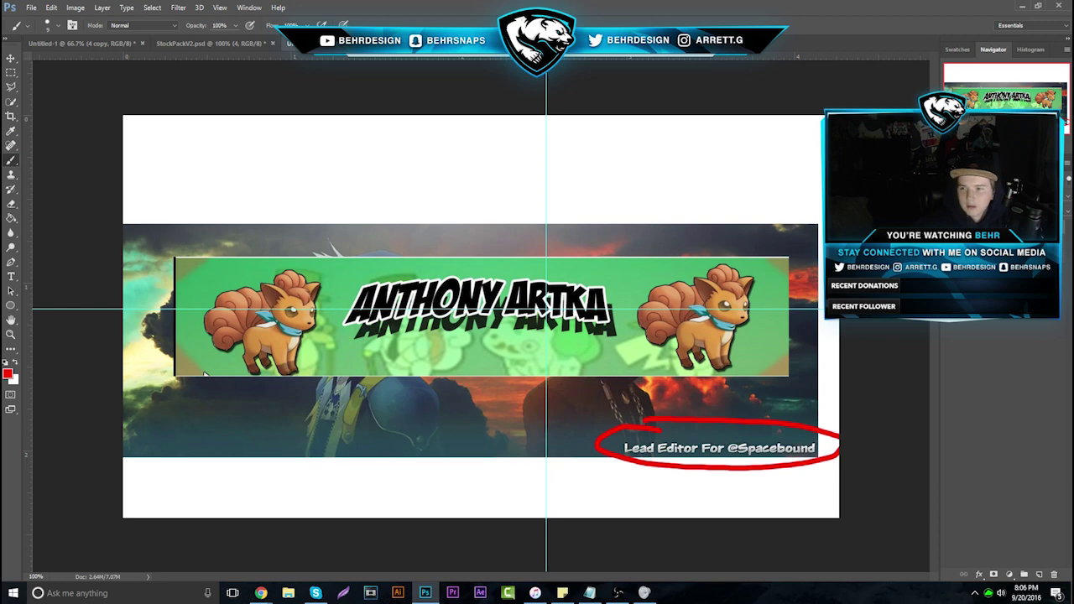
key(Delete)
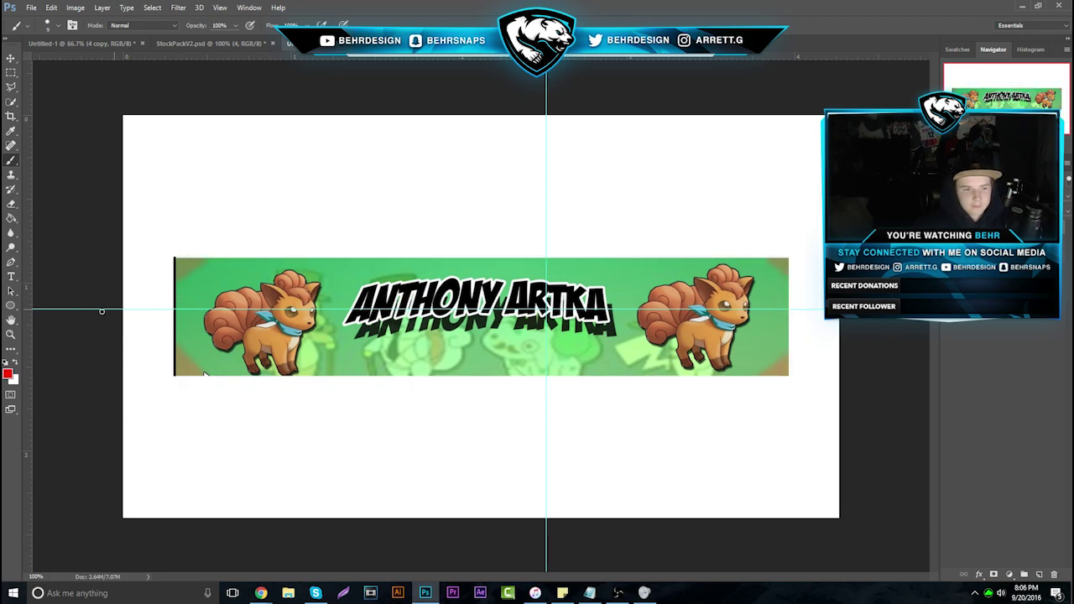
Zoom in and trace a closed Pen path around the broken shadow under the first A
click(11, 334)
drag(420, 332, 470, 331)
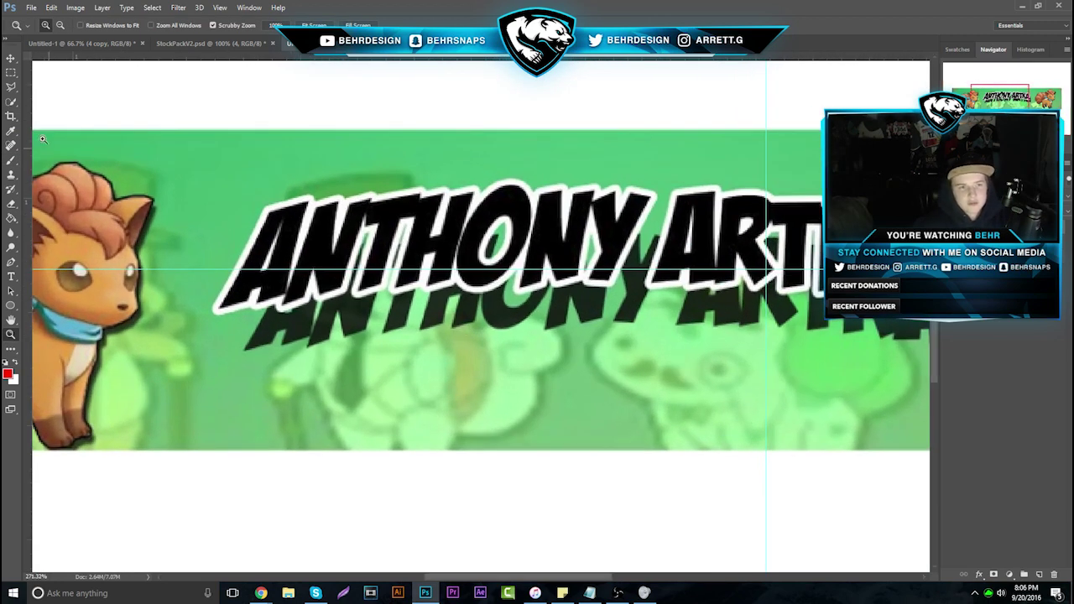
click(11, 87)
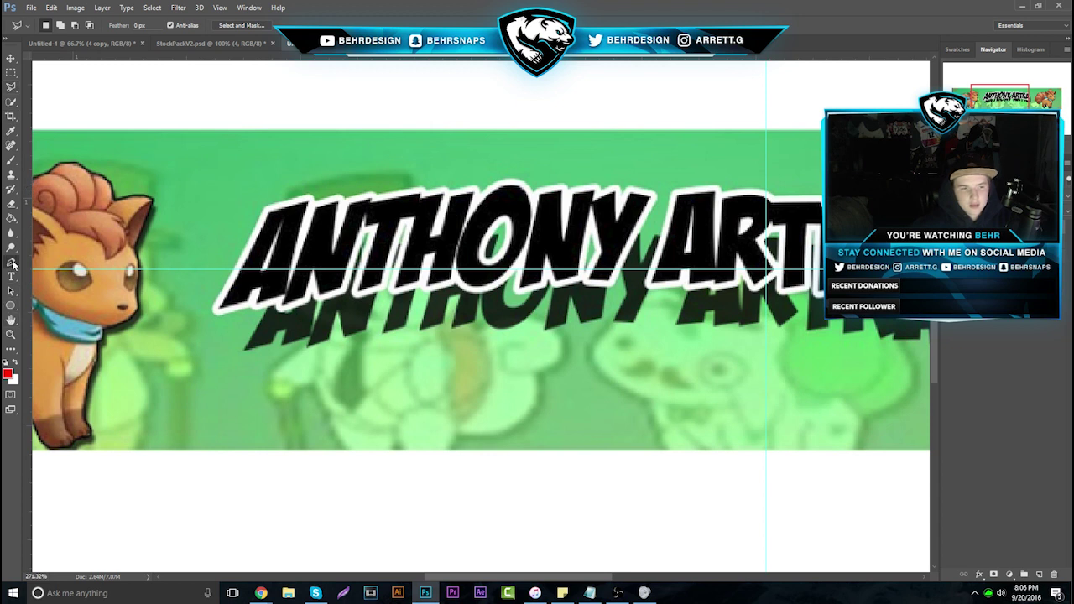
click(11, 263)
click(245, 349)
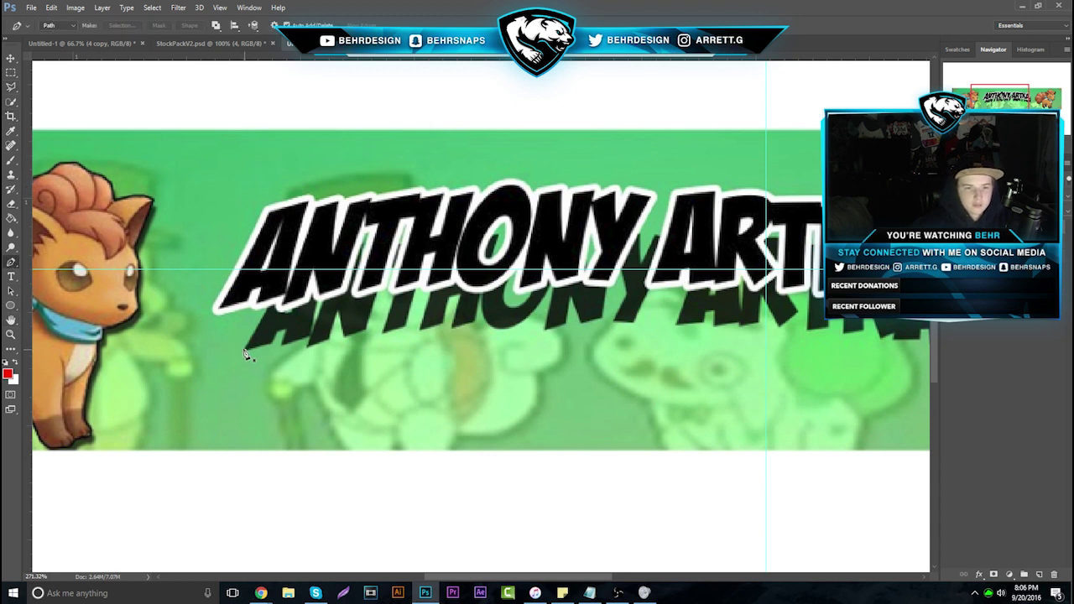
click(214, 312)
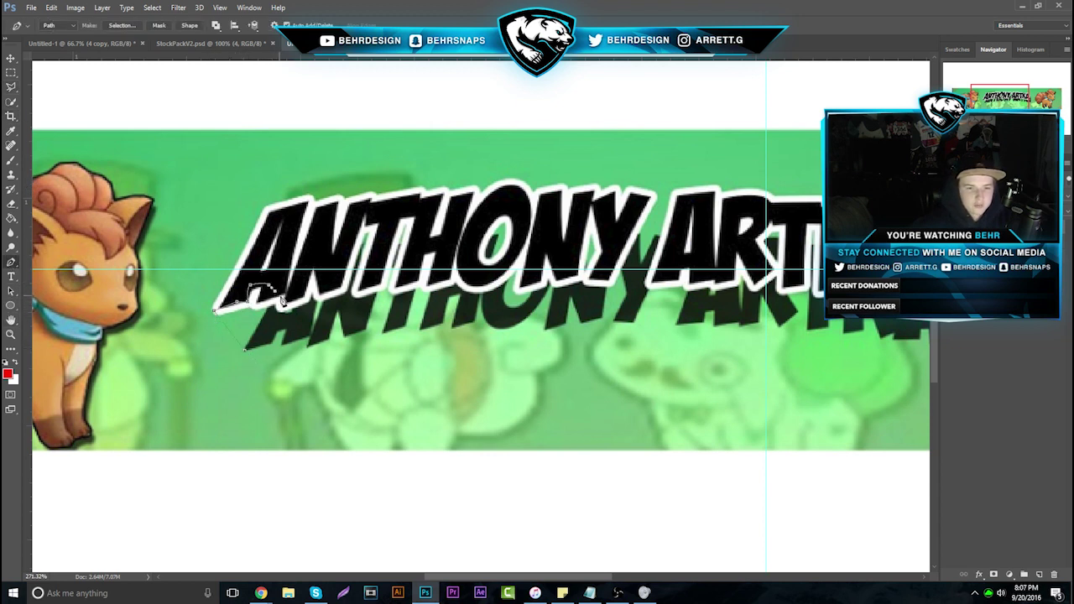
click(285, 300)
click(307, 311)
click(309, 334)
click(286, 320)
click(245, 349)
Fill the traced path with black, delete the path, and zoom back out to the banner
right_click(255, 322)
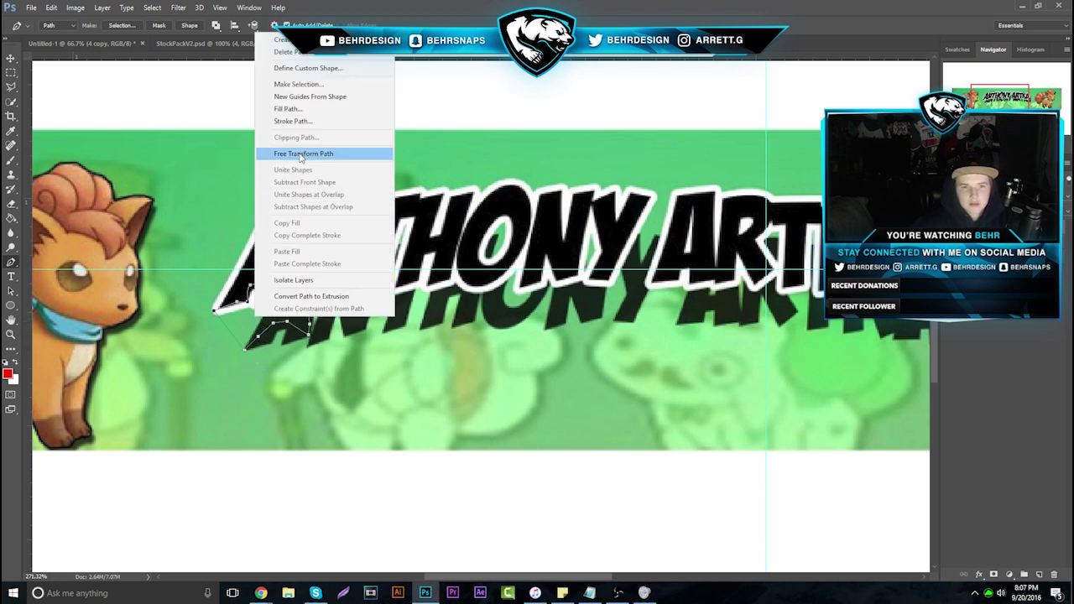
click(288, 108)
click(548, 167)
click(545, 195)
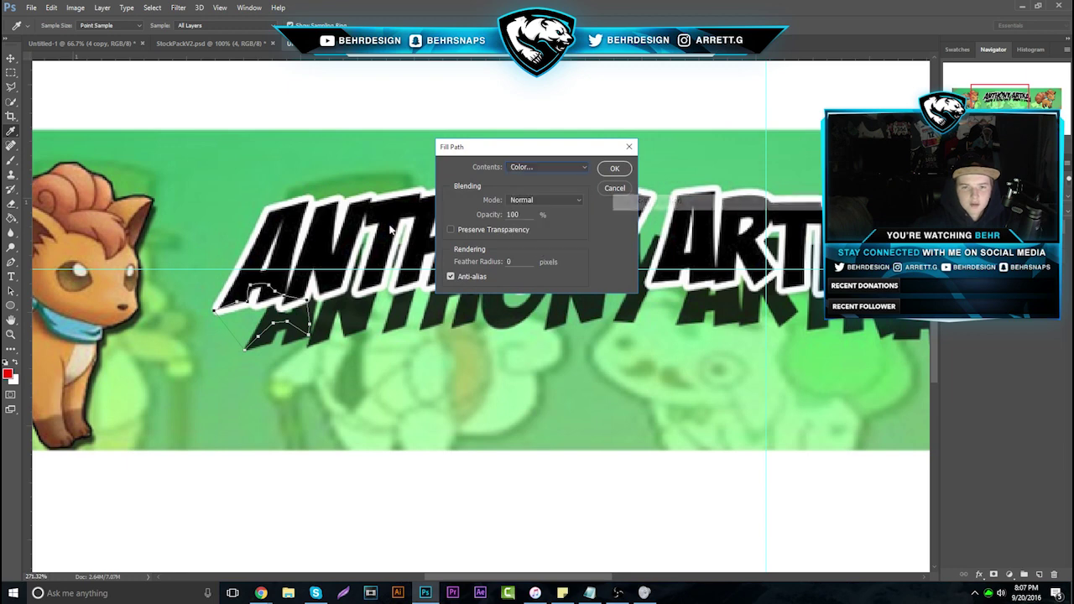
key(Return)
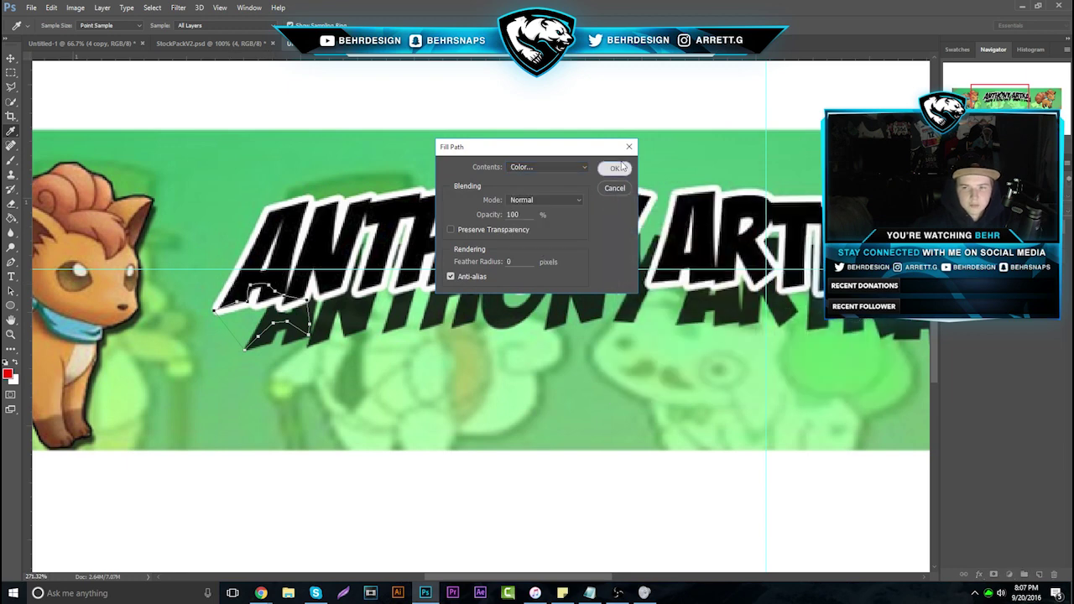
click(617, 168)
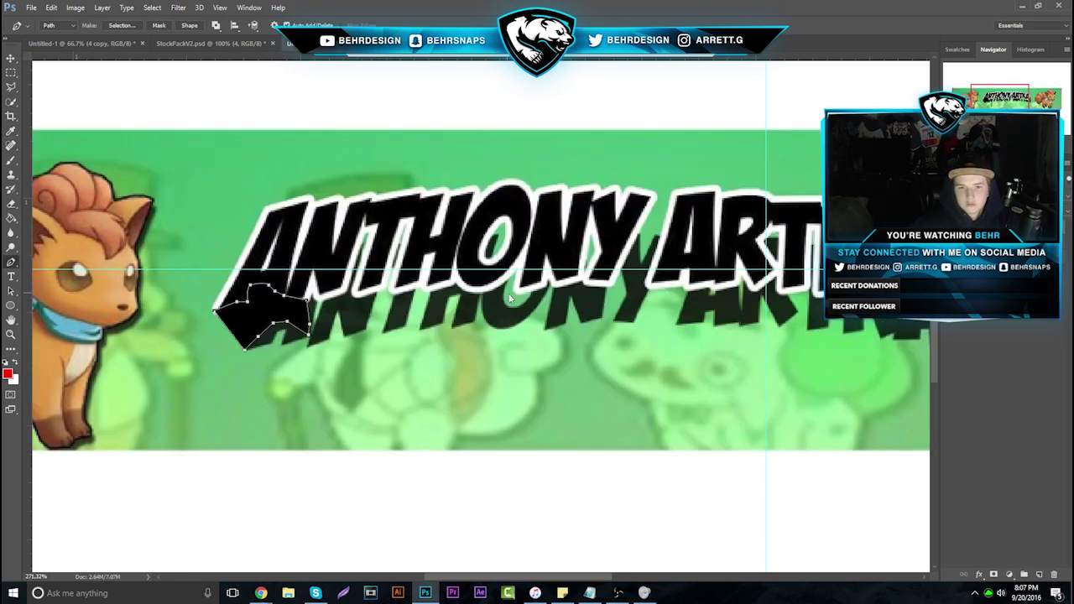
right_click(509, 297)
click(537, 313)
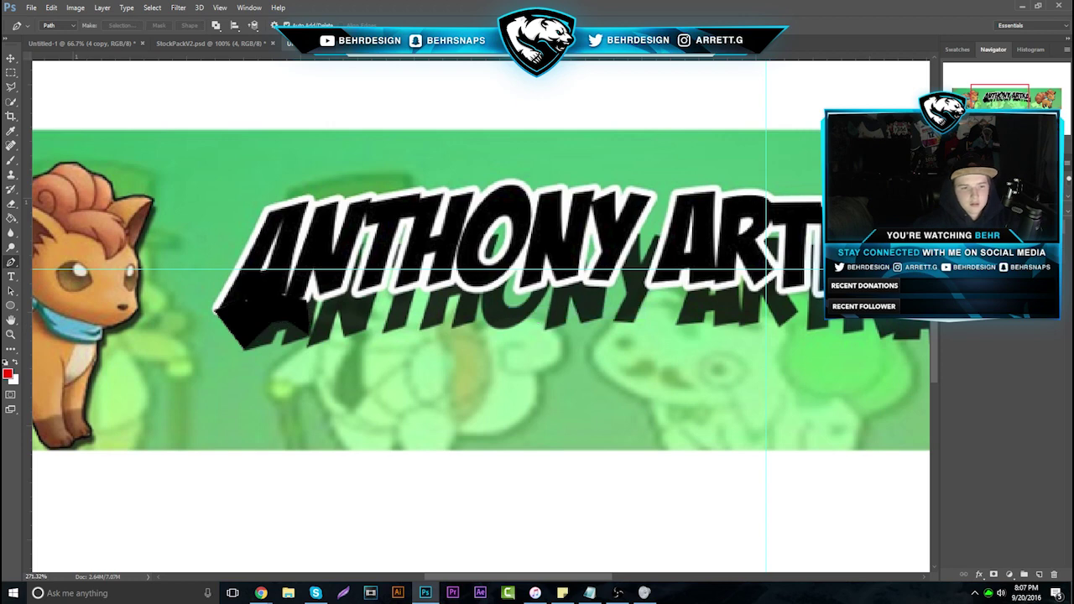
click(11, 334)
drag(278, 318, 225, 370)
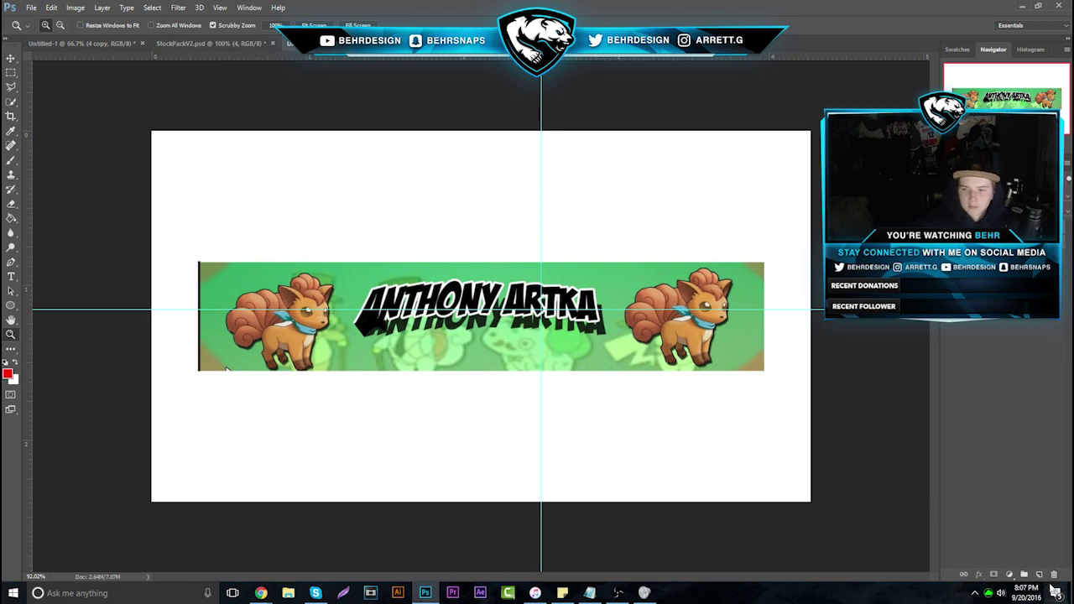
click(1054, 575)
key(Return)
mouse_move(261, 593)
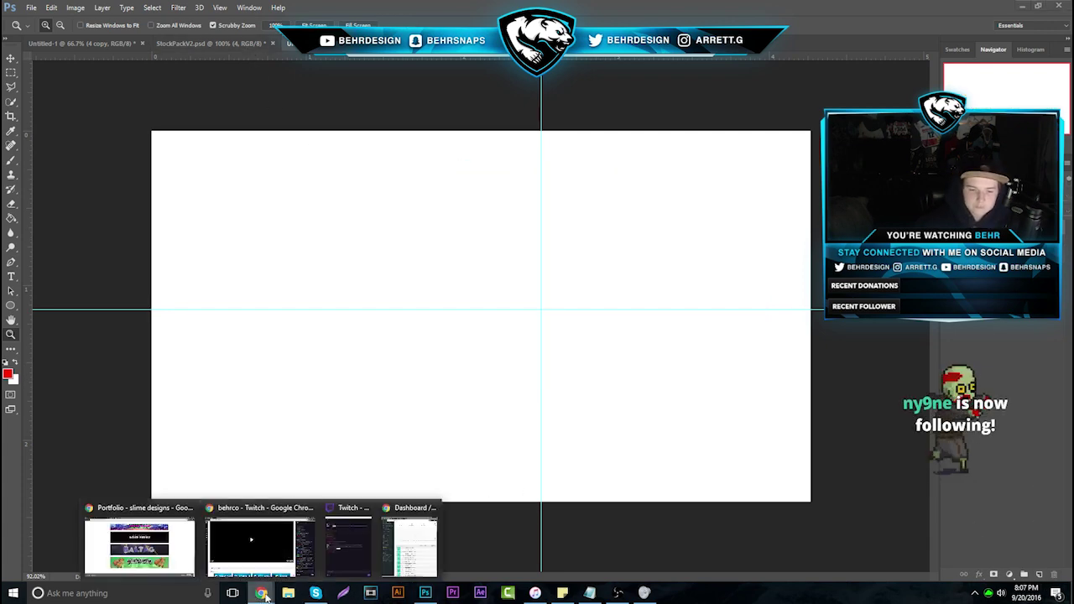
click(183, 511)
scroll(481, 498, up, 15)
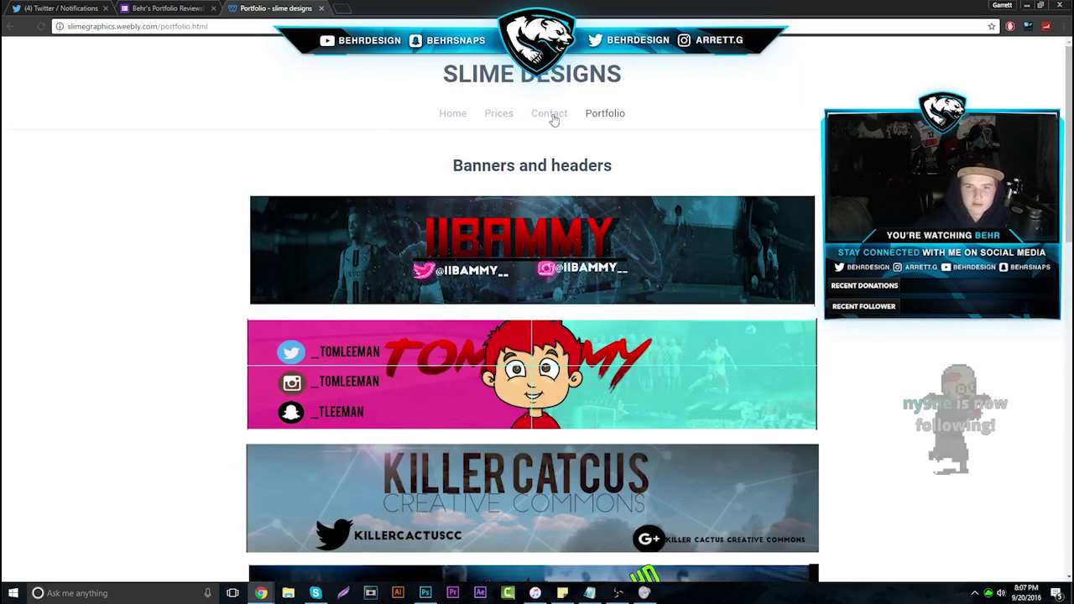
Look over the Slime Designs Prices and Contact pages, then close its tab
click(499, 117)
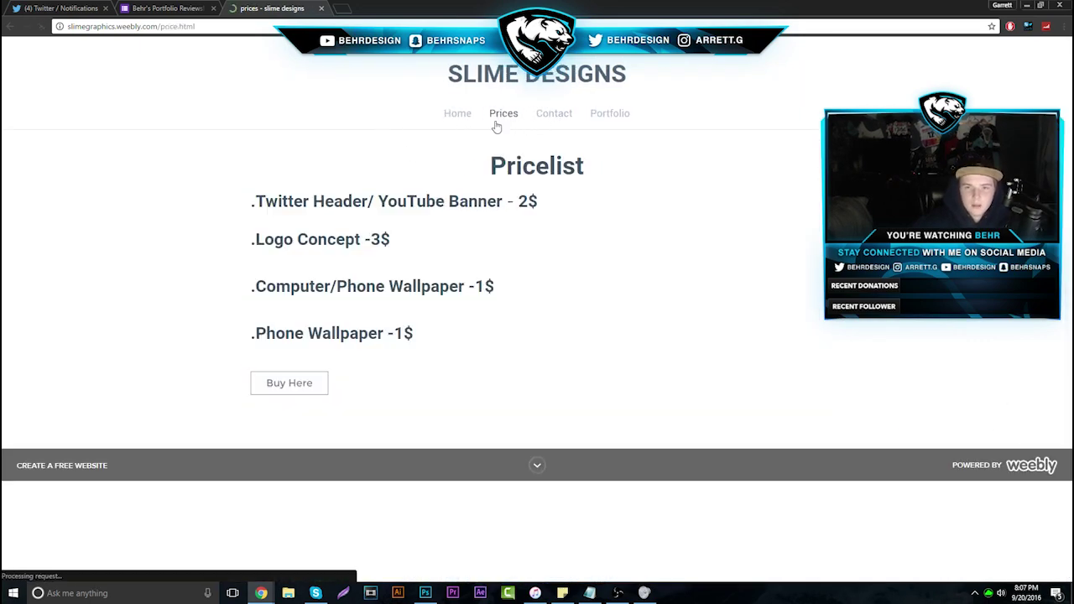
click(543, 123)
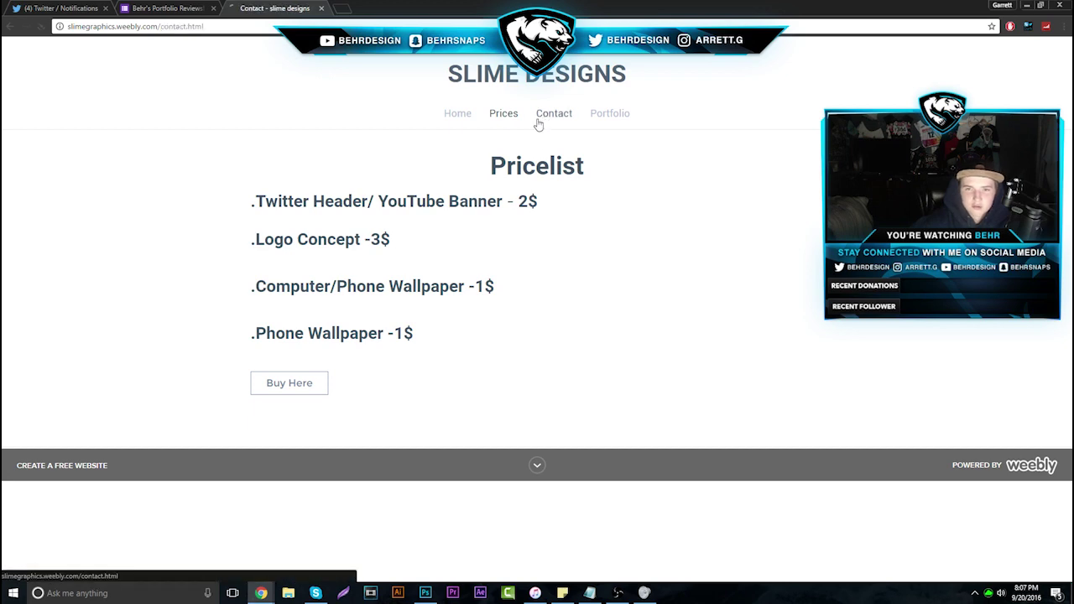
scroll(506, 289, down, 3)
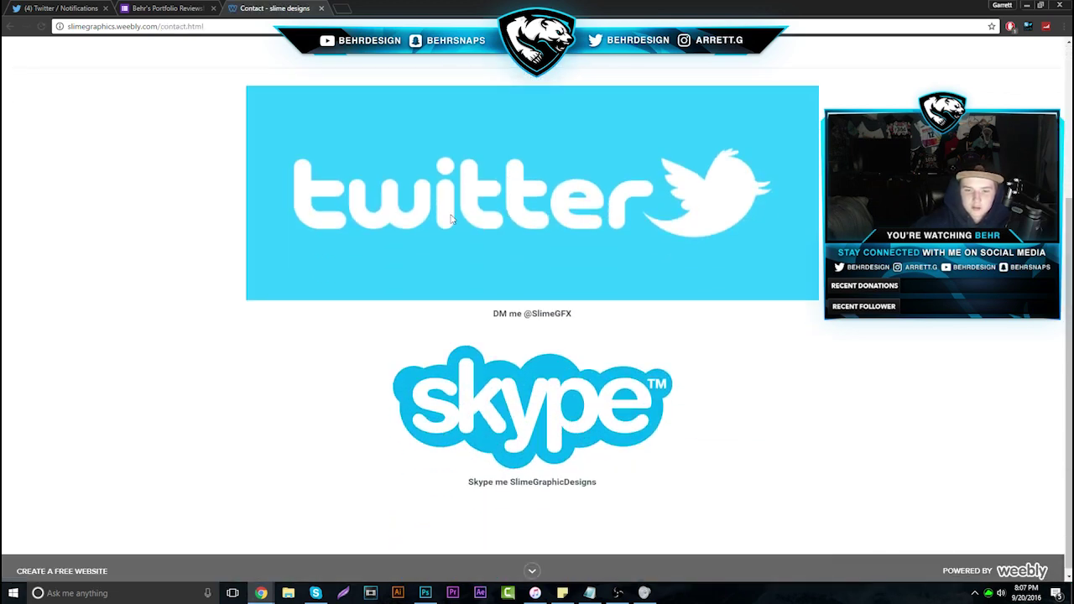
scroll(506, 289, up, 3)
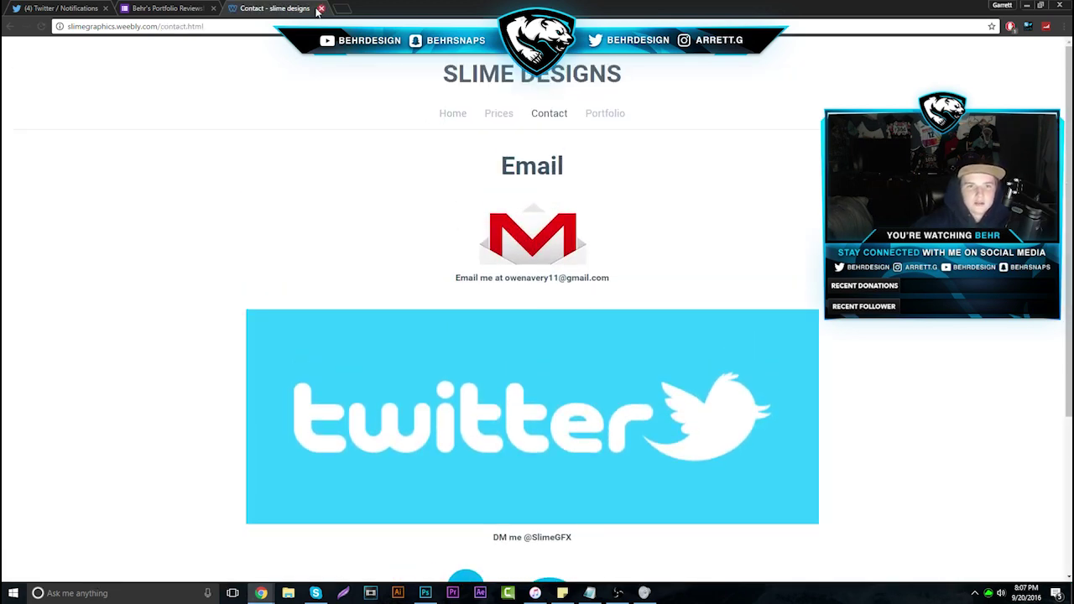
click(319, 9)
Advance to response 5 of 33 and open its Behance portfolio link in a new tab
click(653, 200)
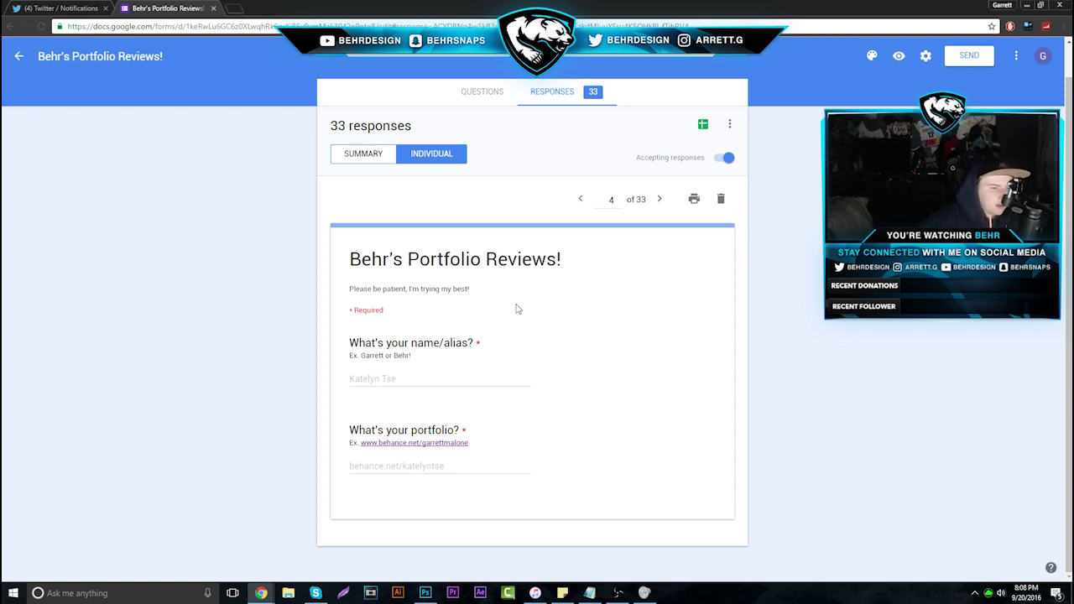
click(660, 198)
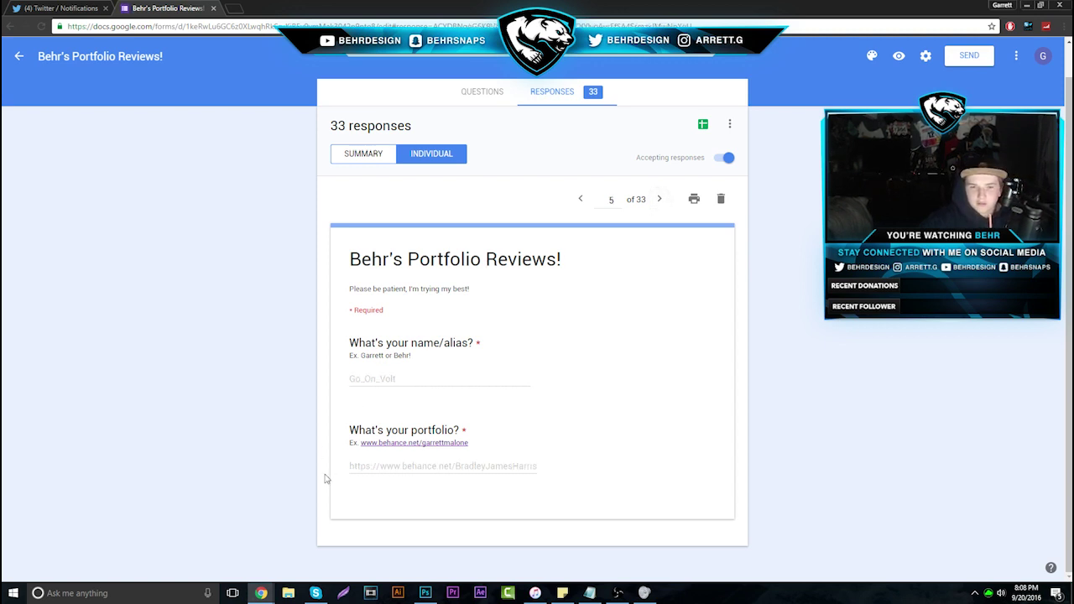
drag(326, 475, 576, 470)
right_click(515, 465)
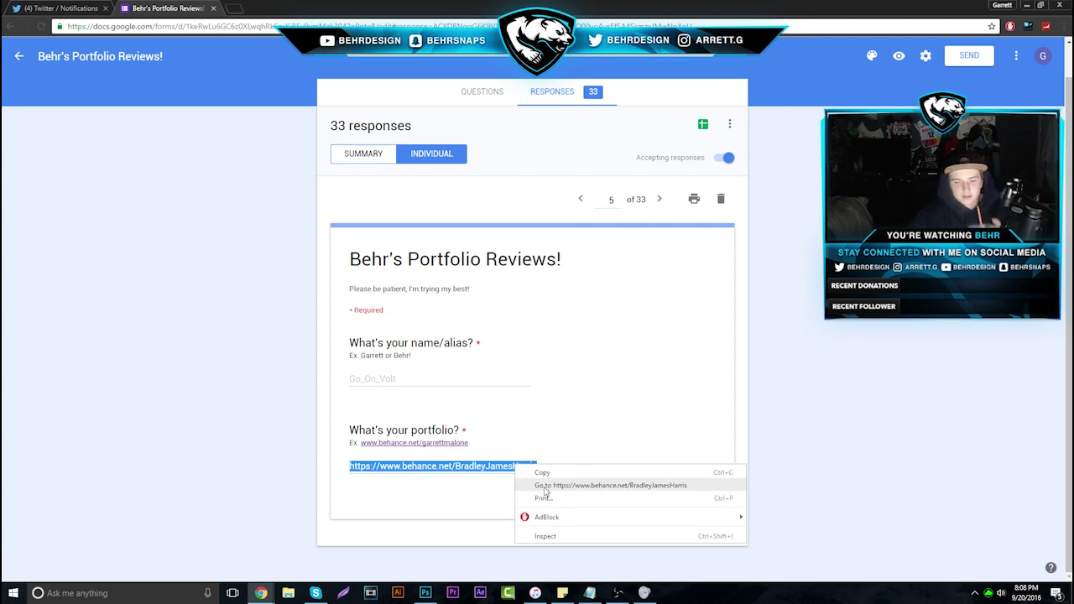
click(546, 487)
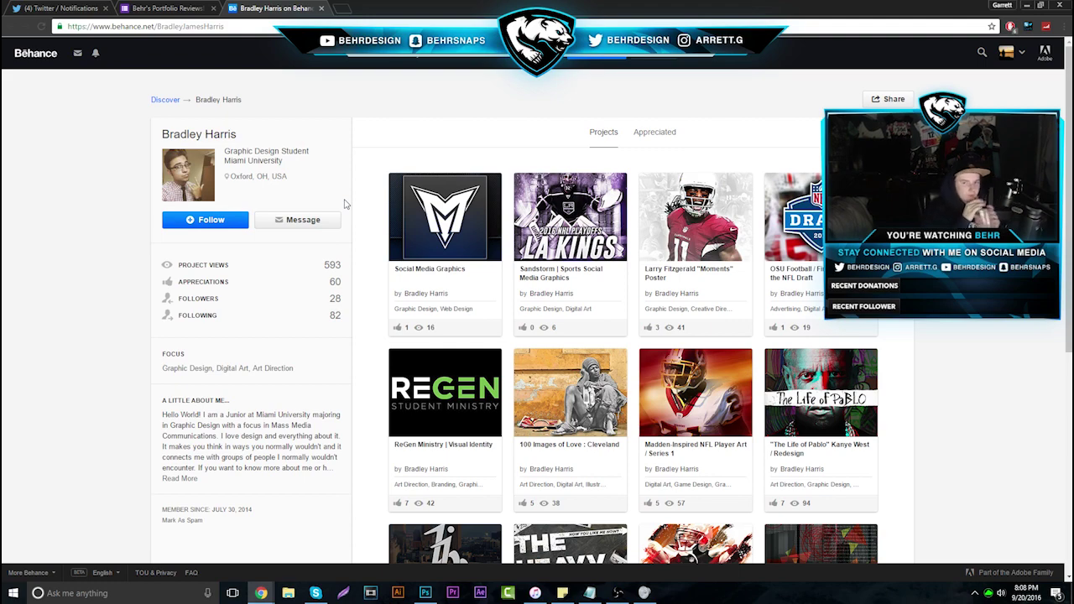
Scroll the designer's Behance profile back to the top, glance at the form, and return
scroll(361, 185, down, 3)
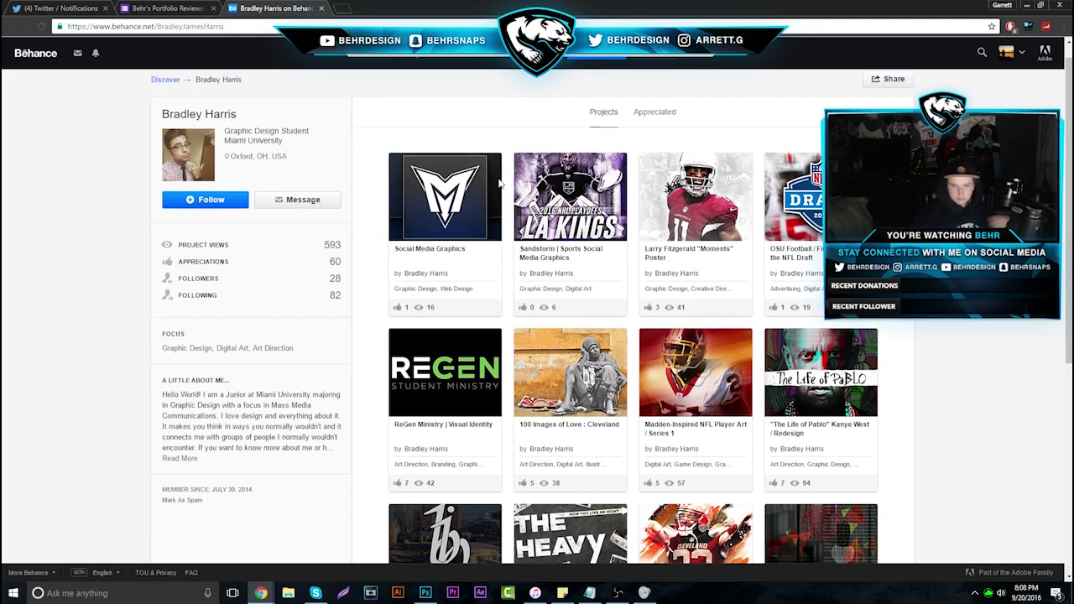
scroll(484, 357, down, 1)
scroll(484, 357, up, 1)
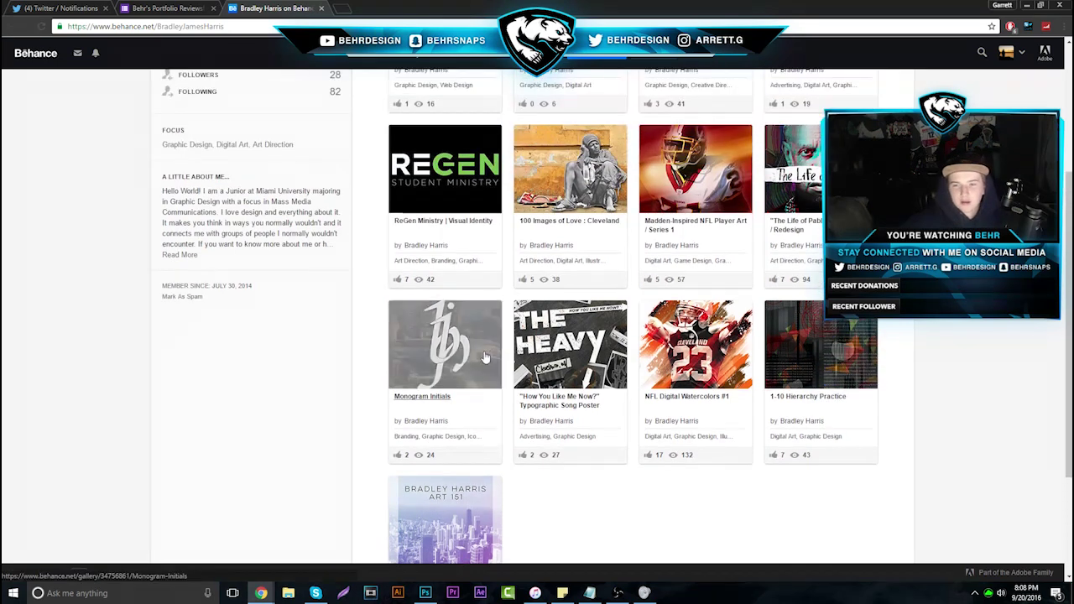
scroll(485, 357, up, 1)
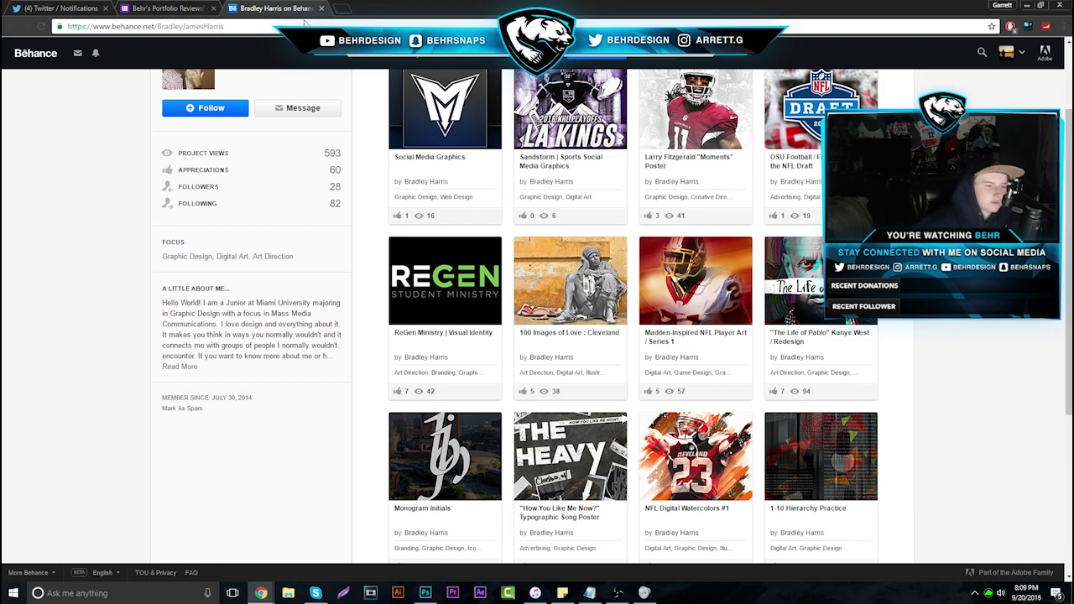
scroll(383, 167, up, 3)
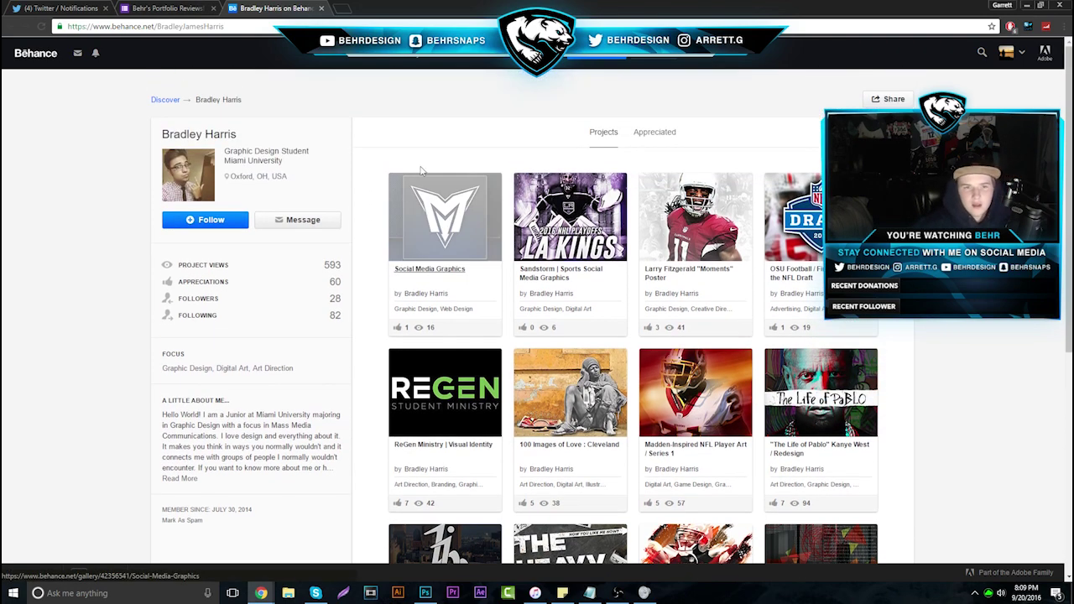
click(171, 6)
click(286, 8)
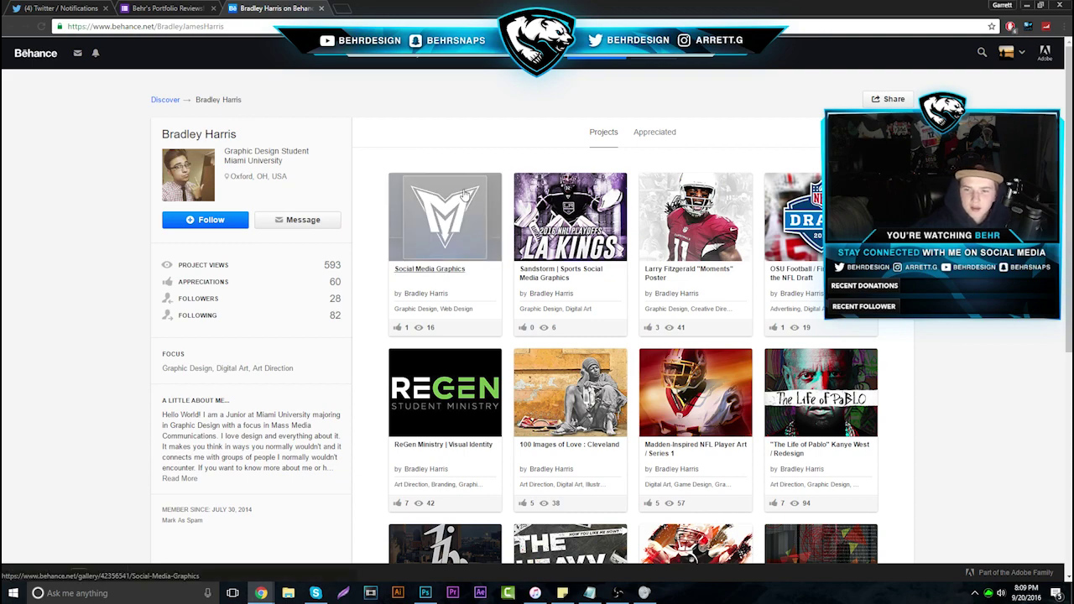
Open Social Media Graphics, scroll through its YouTube banners, and enlarge the iMAV3RIQ banner
click(442, 223)
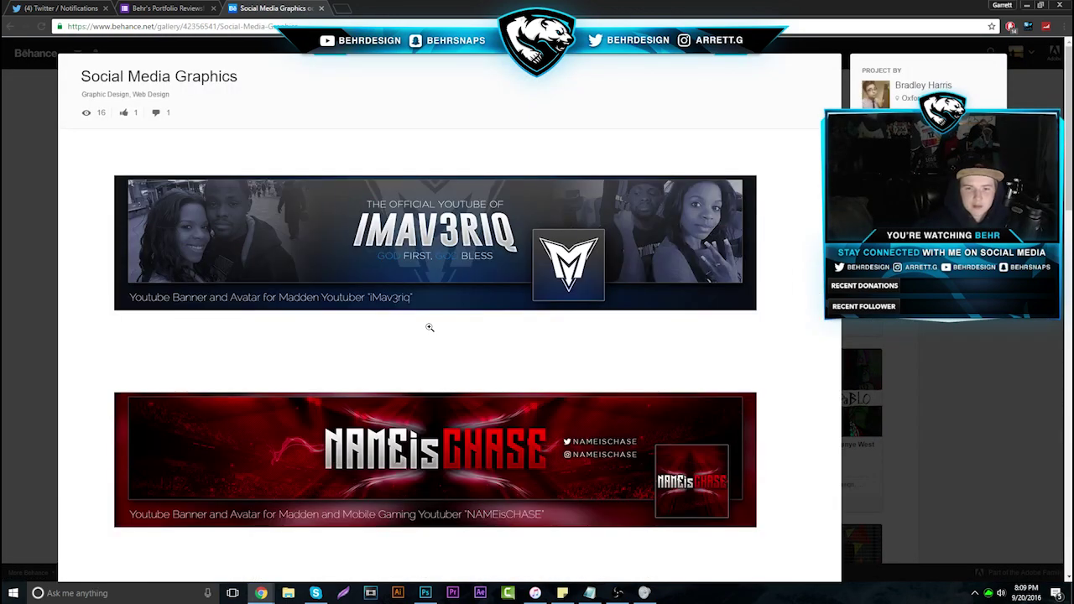
scroll(430, 327, down, 3)
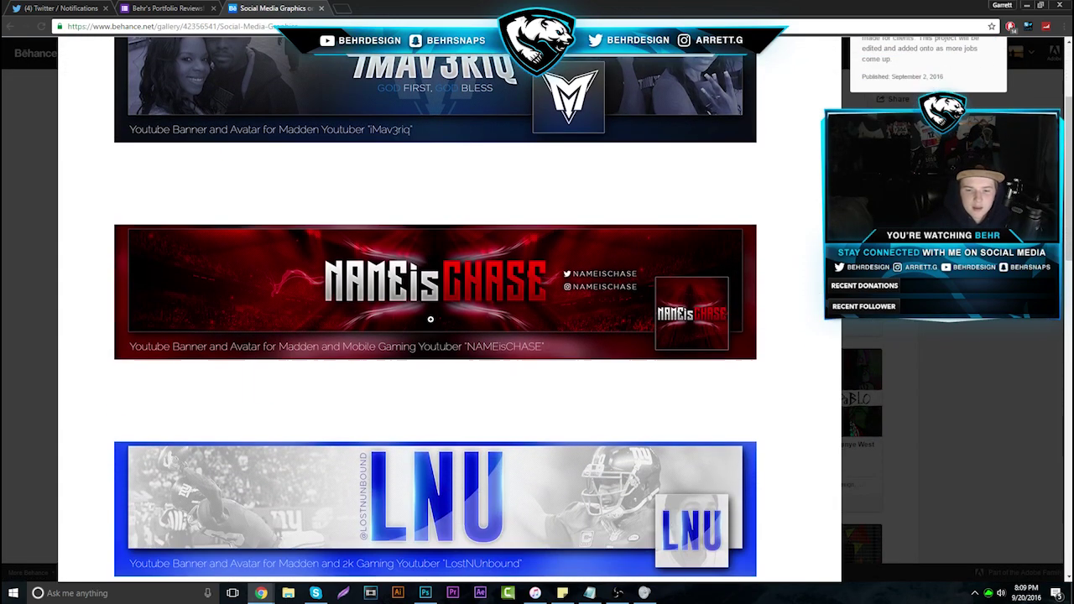
scroll(431, 318, down, 2)
scroll(435, 306, up, 1)
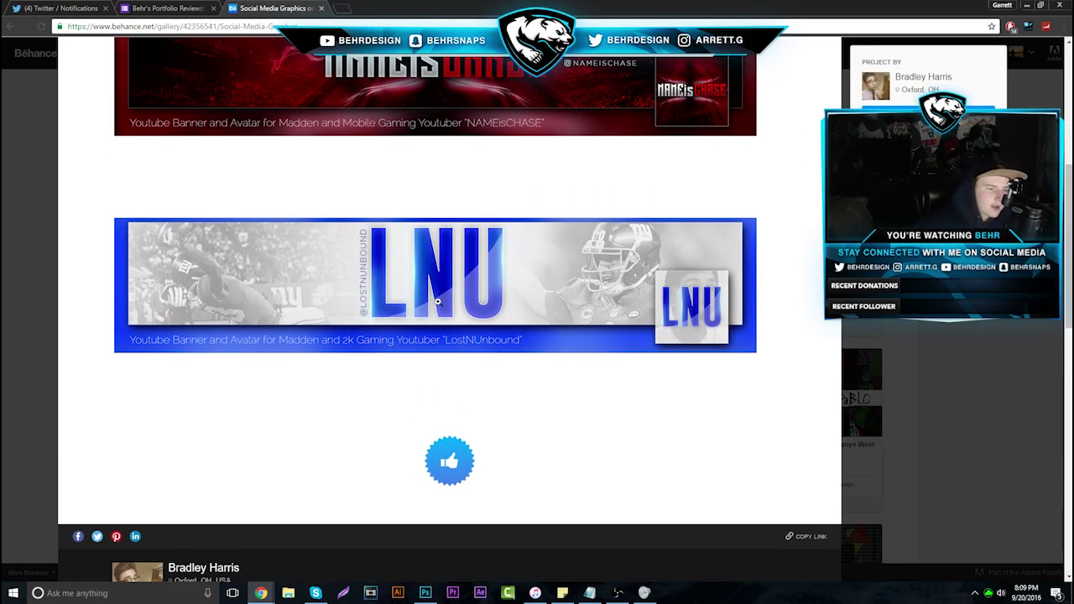
scroll(433, 304, up, 2)
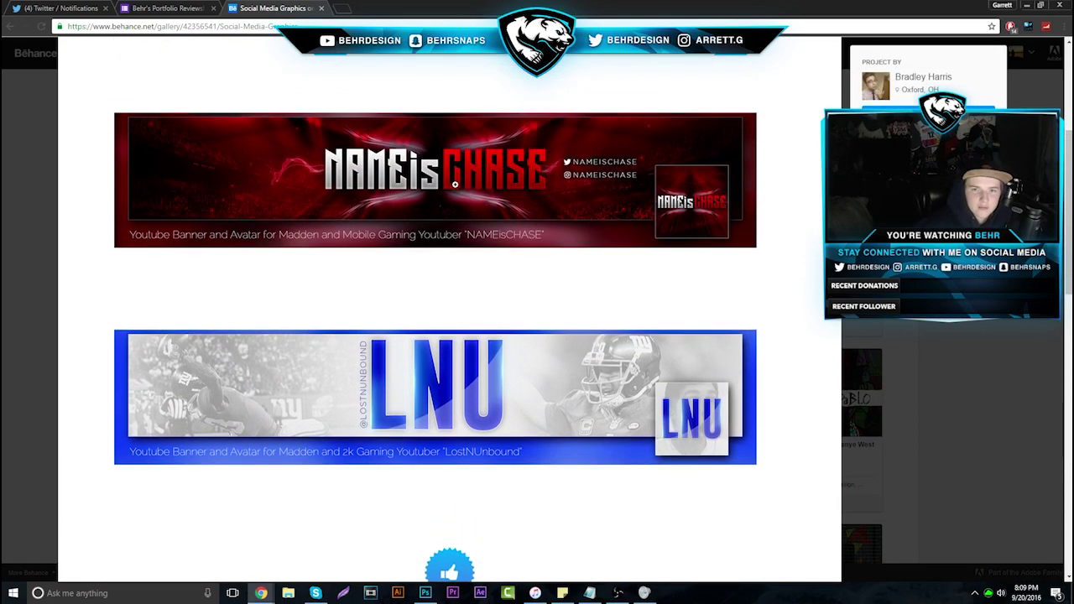
scroll(468, 196, up, 3)
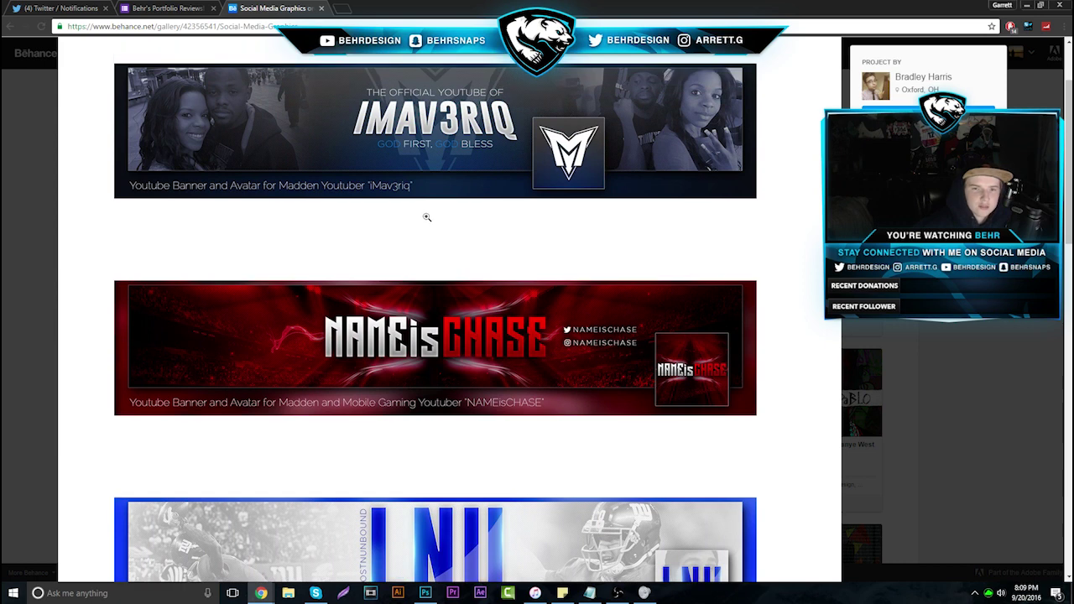
scroll(427, 215, up, 1)
scroll(420, 266, up, 1)
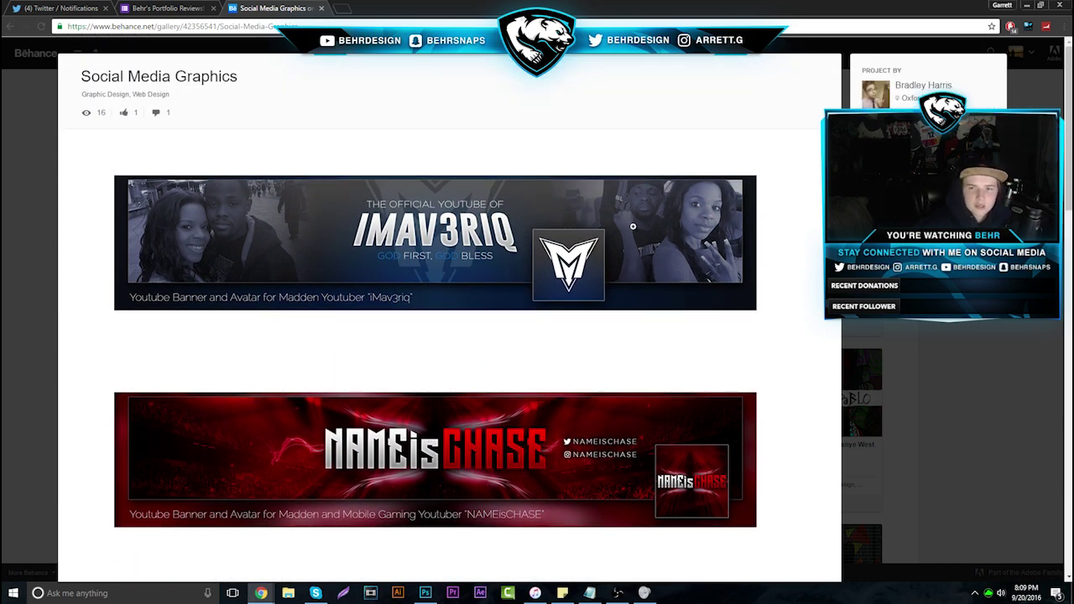
click(514, 280)
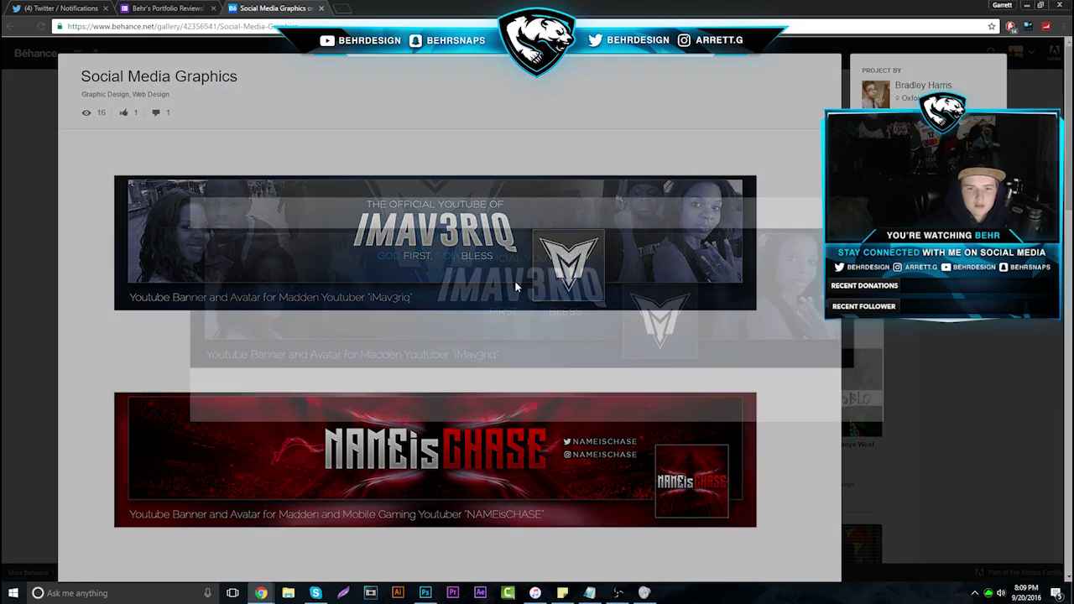
Screen-capture the left part of the iMAV3RIQ banner and paste it into Photoshop
right_click(374, 294)
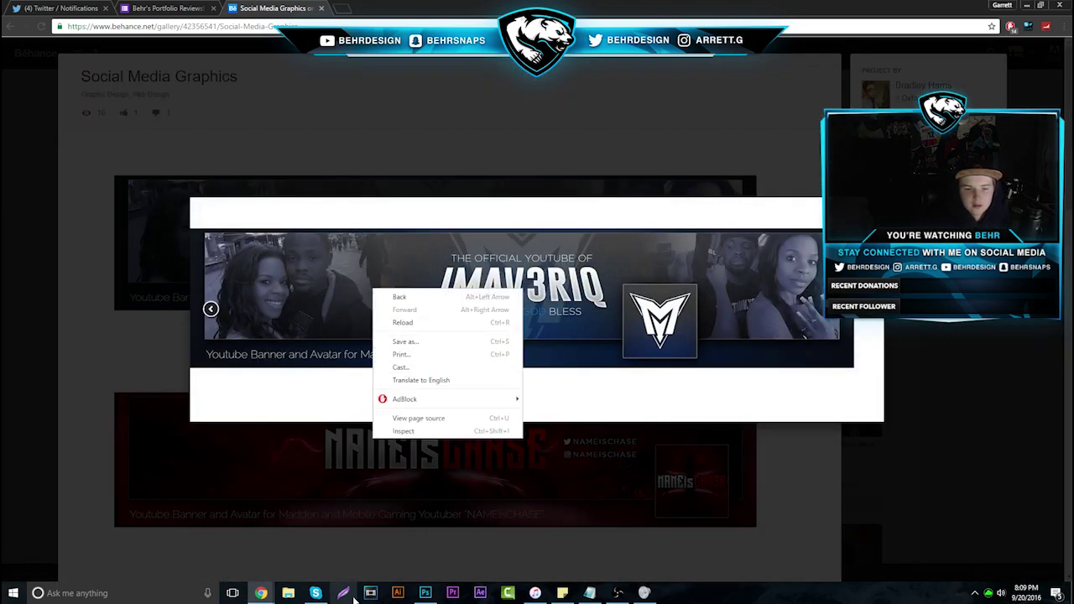
click(342, 367)
key(Print)
drag(312, 233, 546, 336)
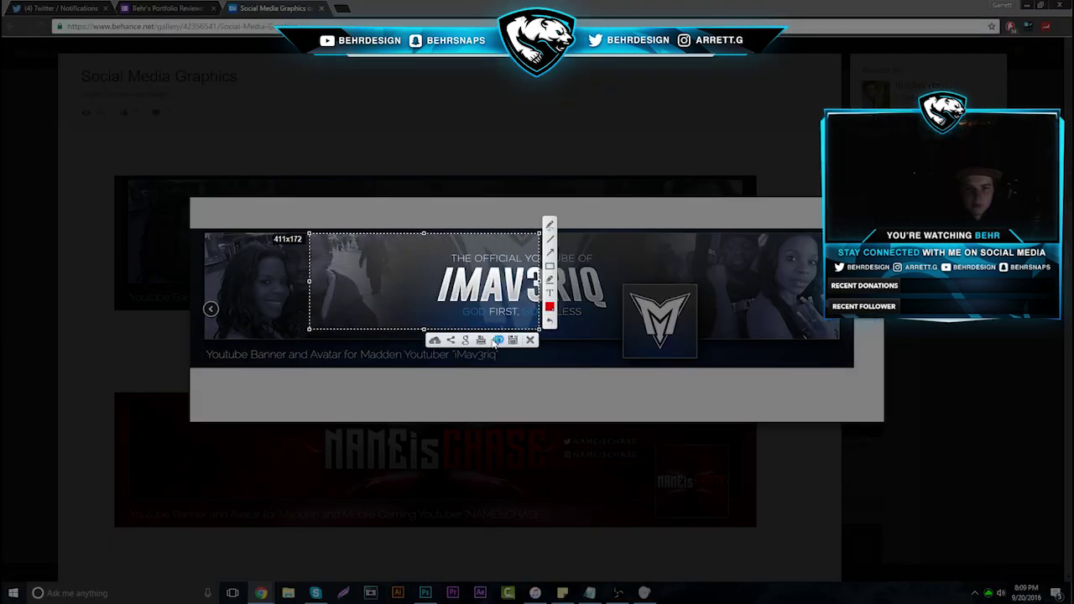
click(498, 341)
click(425, 593)
key(ctrl+v)
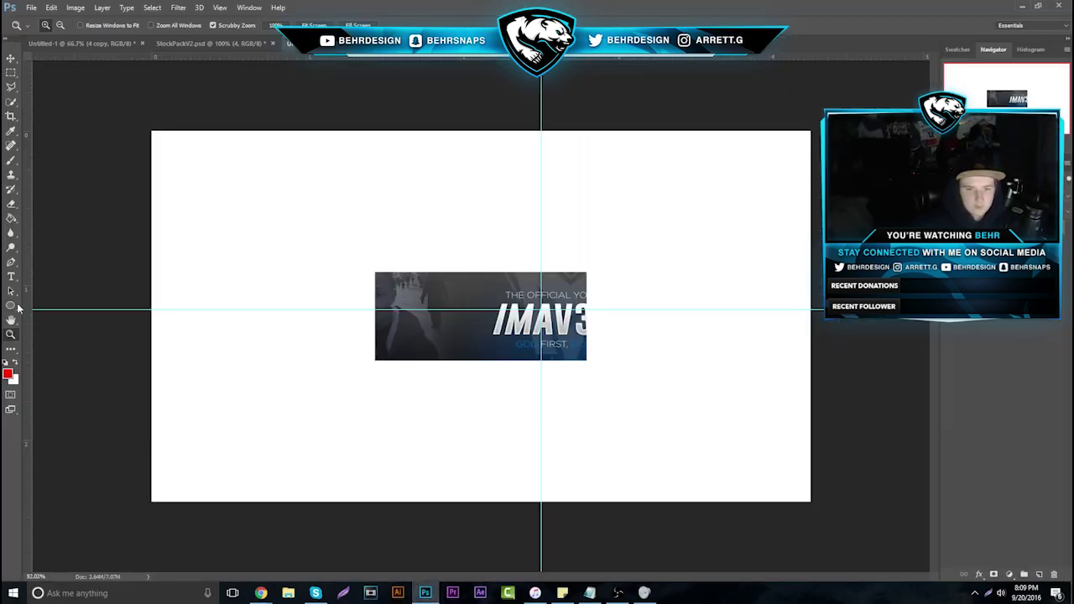
Mark the pasted banner with a red brush circle and vertical line, then close without saving
drag(494, 306, 541, 289)
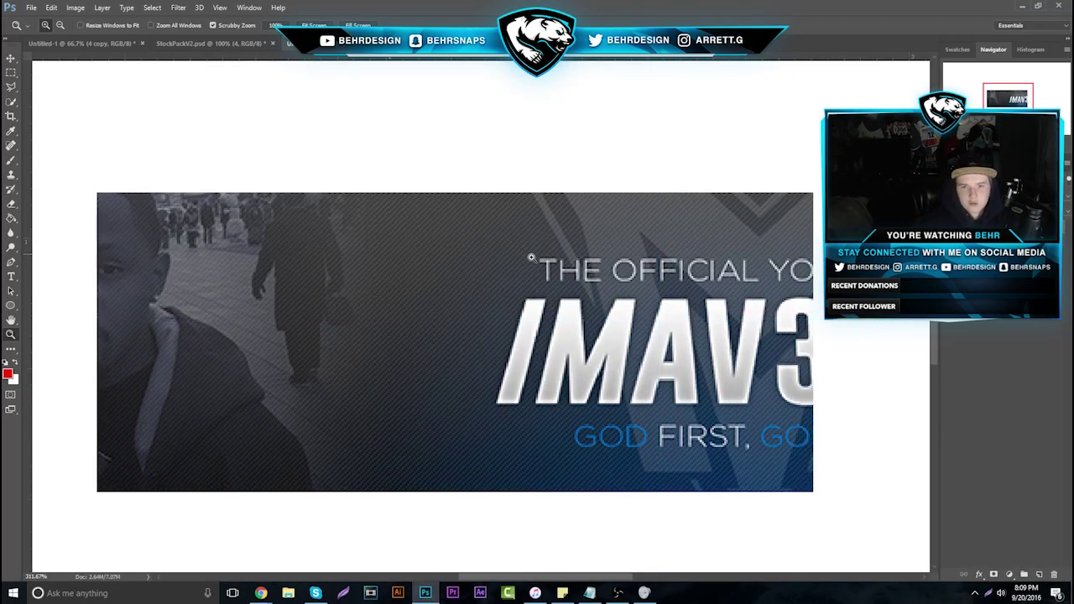
click(11, 161)
mouse_move(408, 140)
mouse_down()
mouse_move(355, 360)
mouse_move(420, 134)
mouse_up()
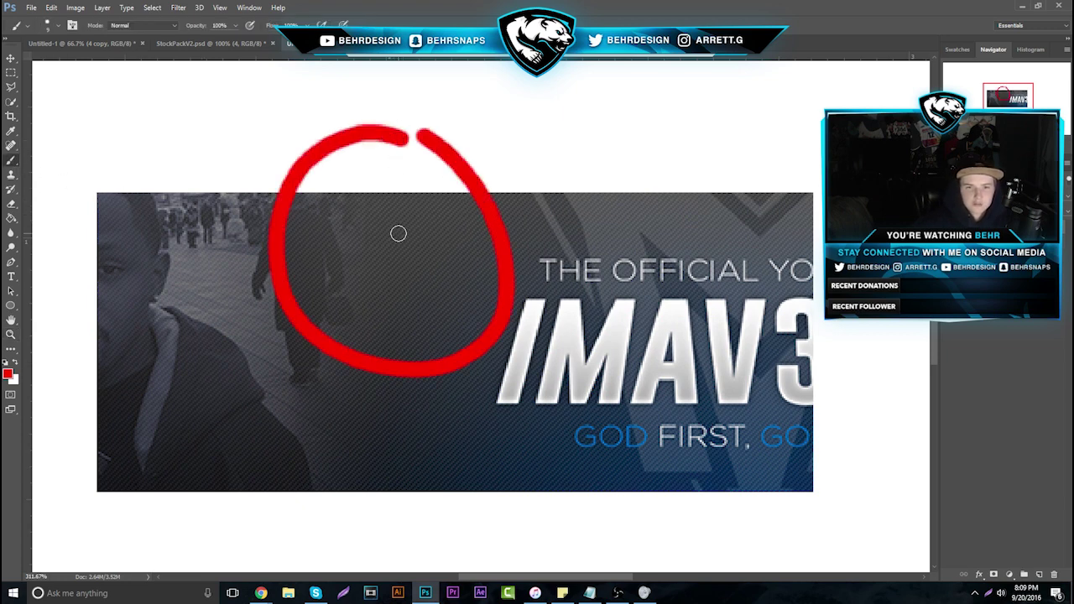
drag(360, 252, 360, 288)
key(ctrl+z)
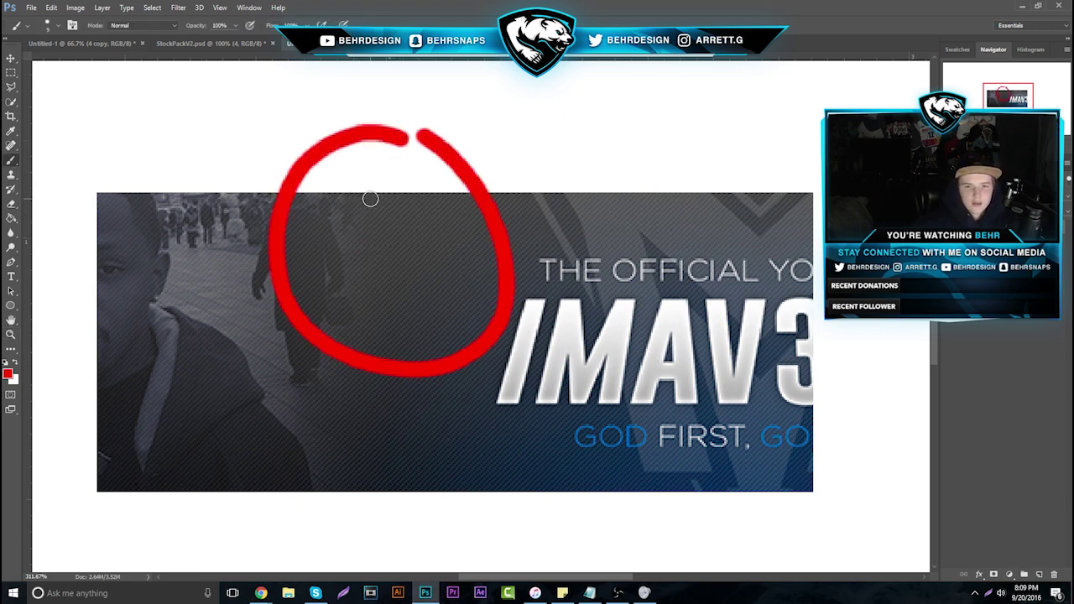
drag(366, 193, 363, 359)
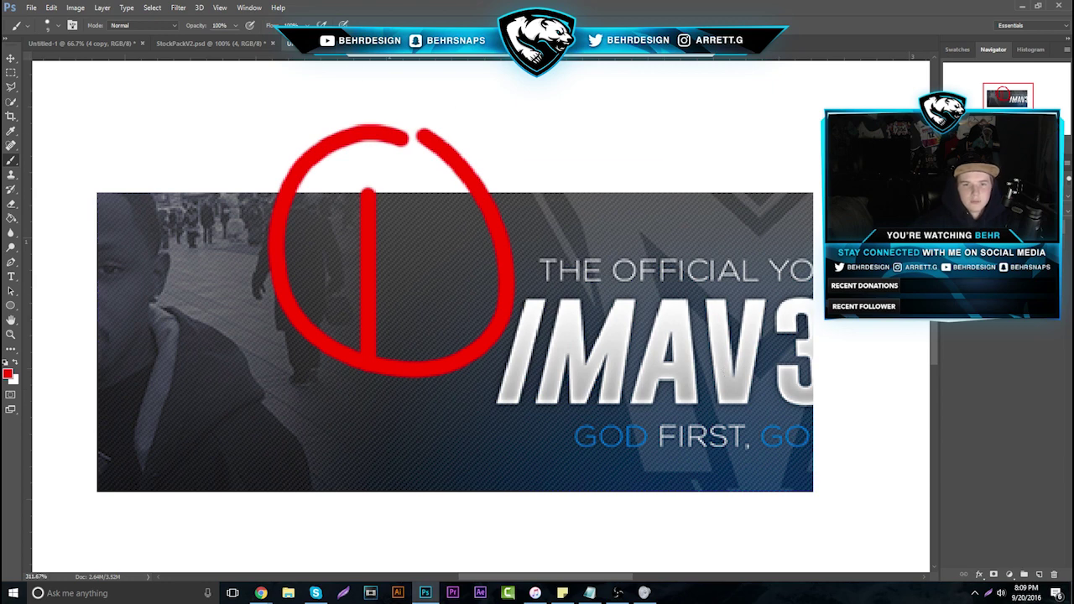
key(ctrl+w)
click(563, 220)
Close the enlarged banner, scroll to the end of Social Media Graphics, and close the project
mouse_move(261, 592)
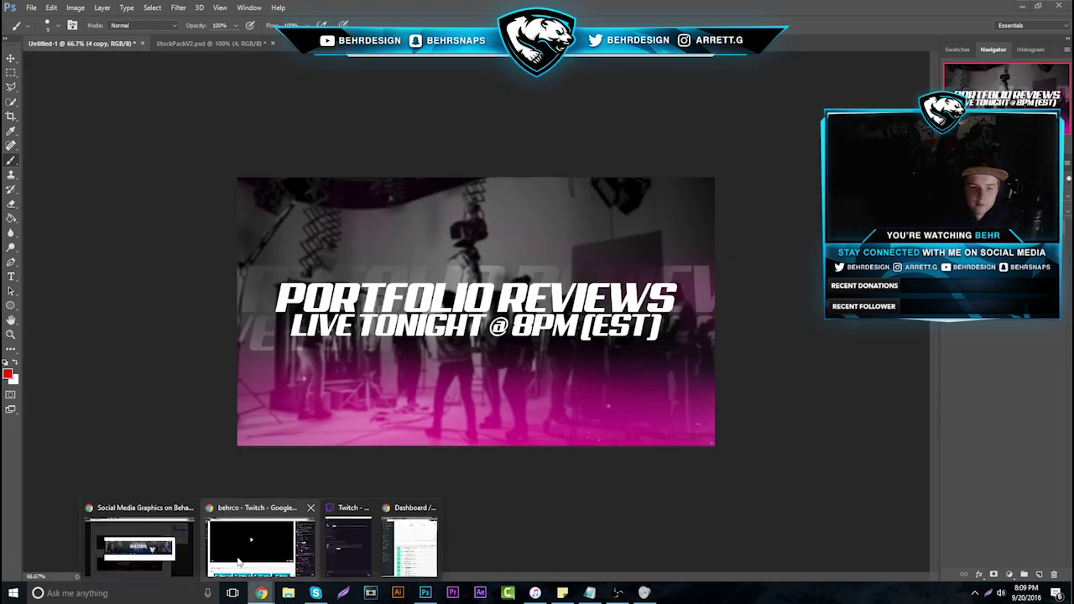
click(162, 529)
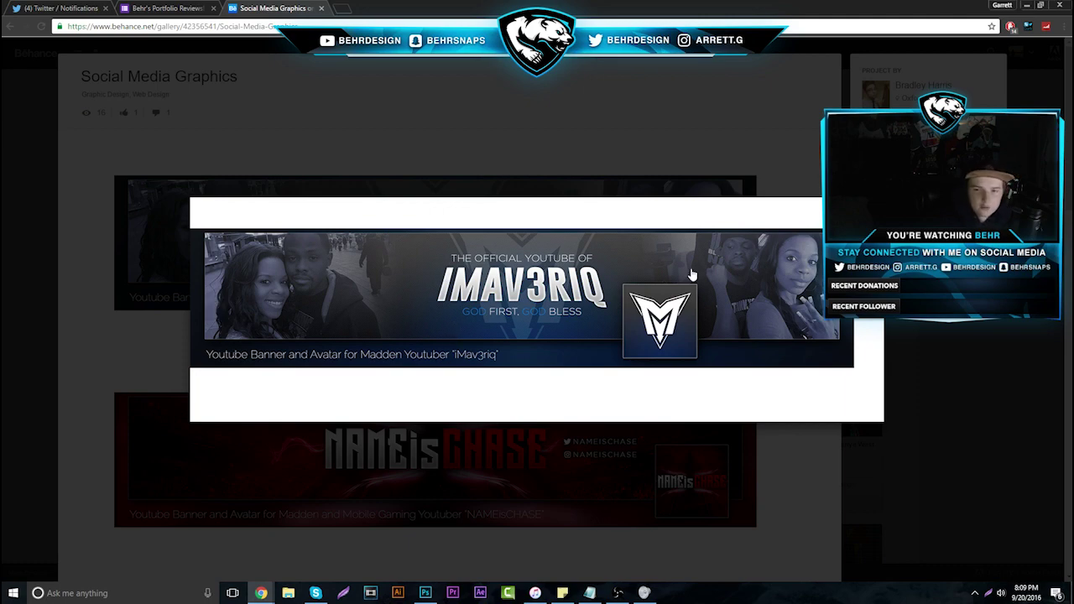
click(671, 472)
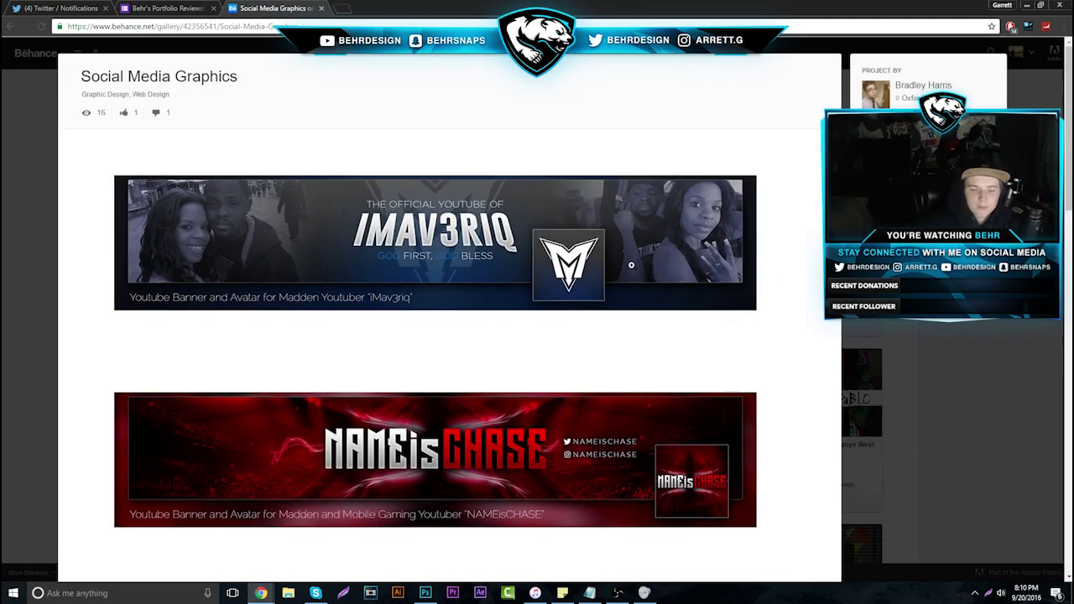
scroll(631, 266, down, 2)
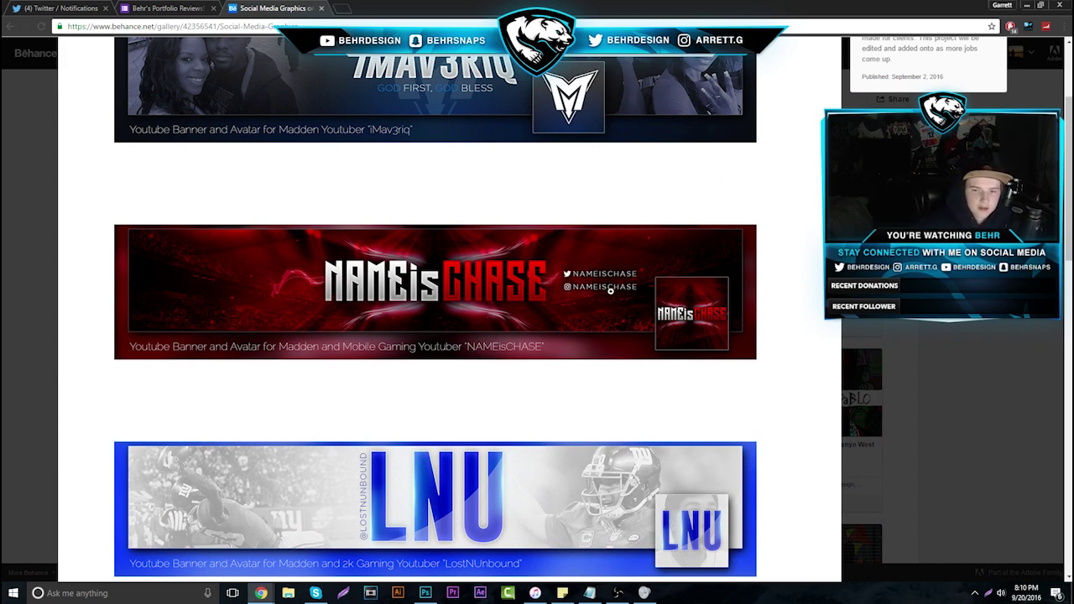
scroll(311, 352, down, 2)
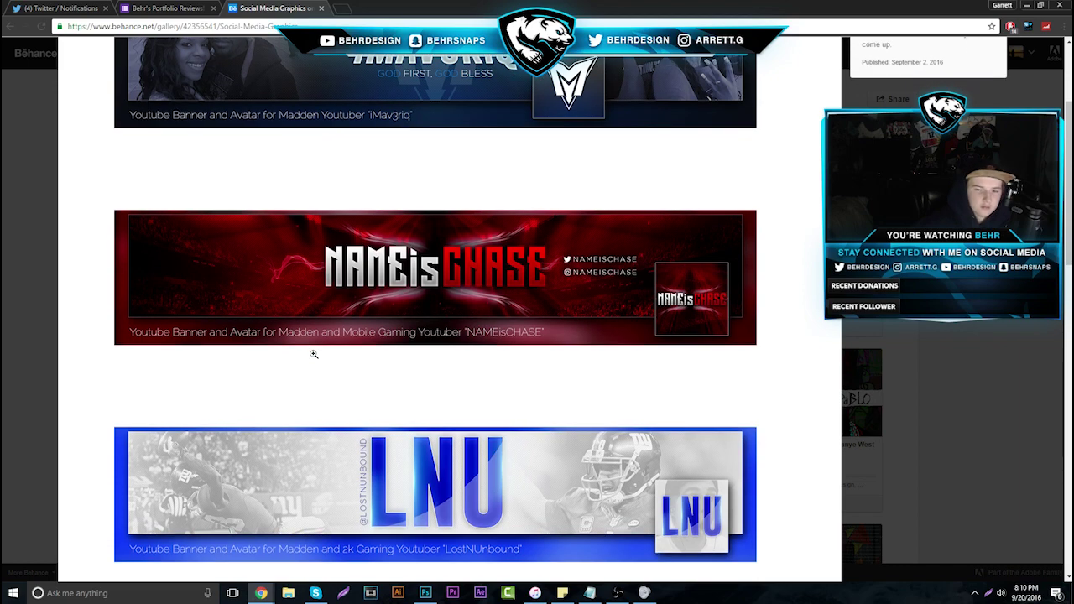
scroll(492, 348, down, 2)
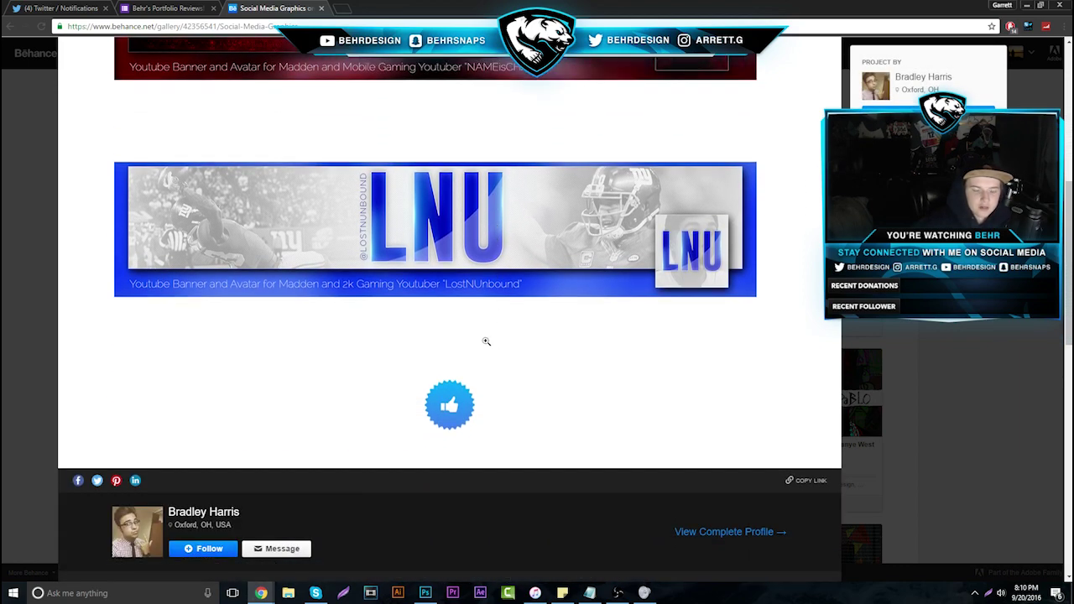
click(936, 400)
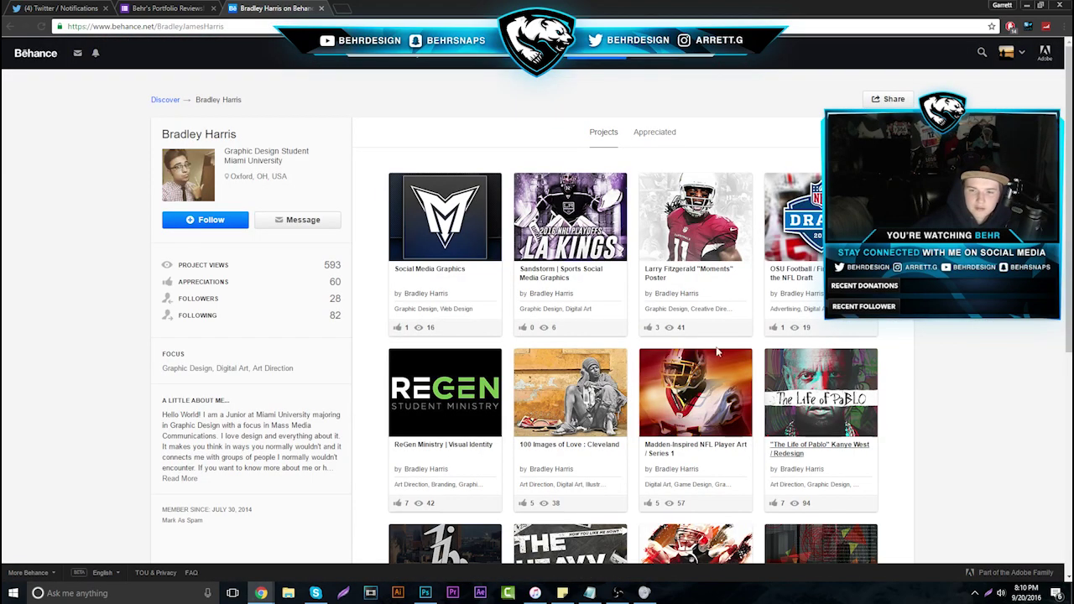
click(714, 232)
scroll(714, 232, down, 5)
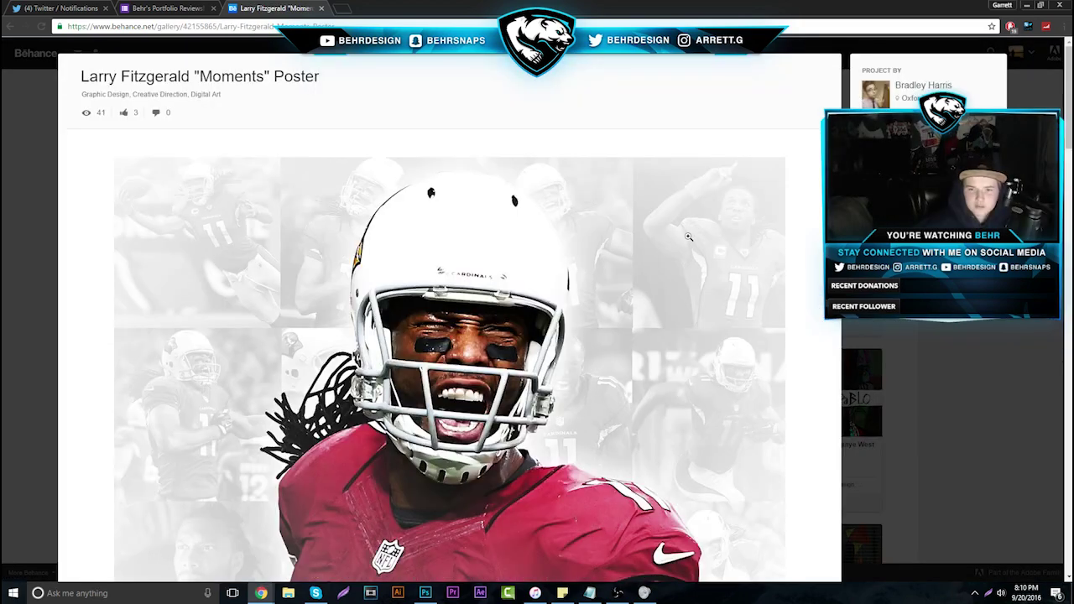
scroll(650, 248, down, 10)
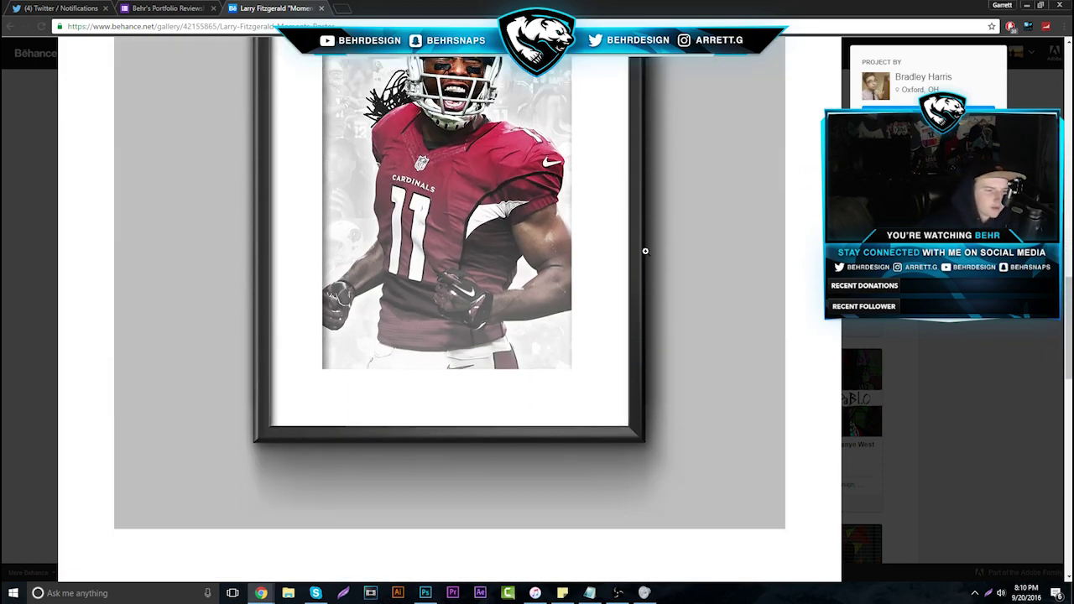
scroll(646, 251, down, 8)
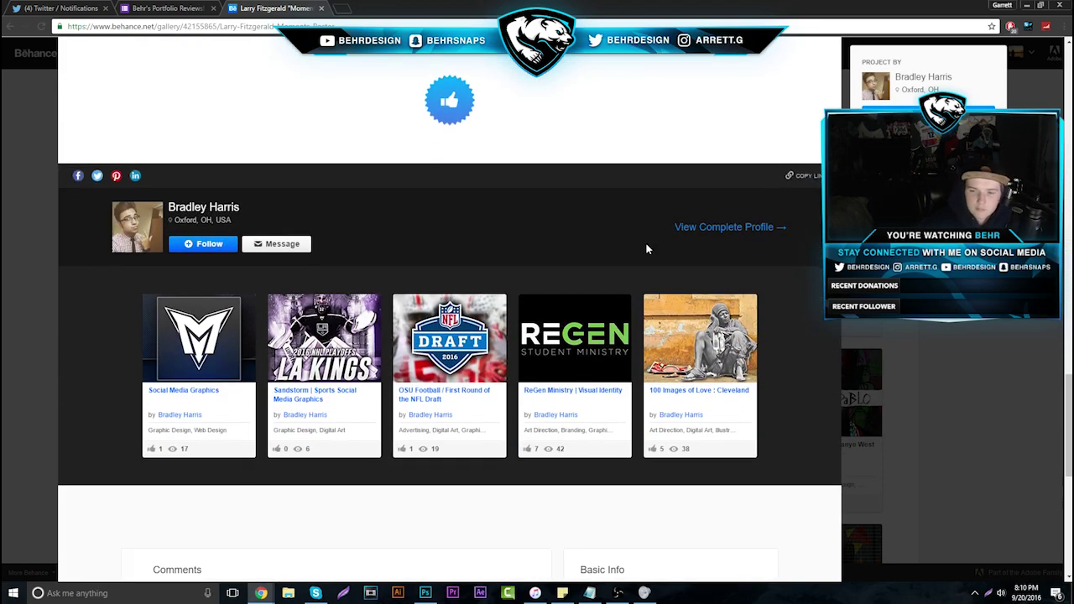
scroll(646, 249, down, 2)
scroll(642, 250, up, 10)
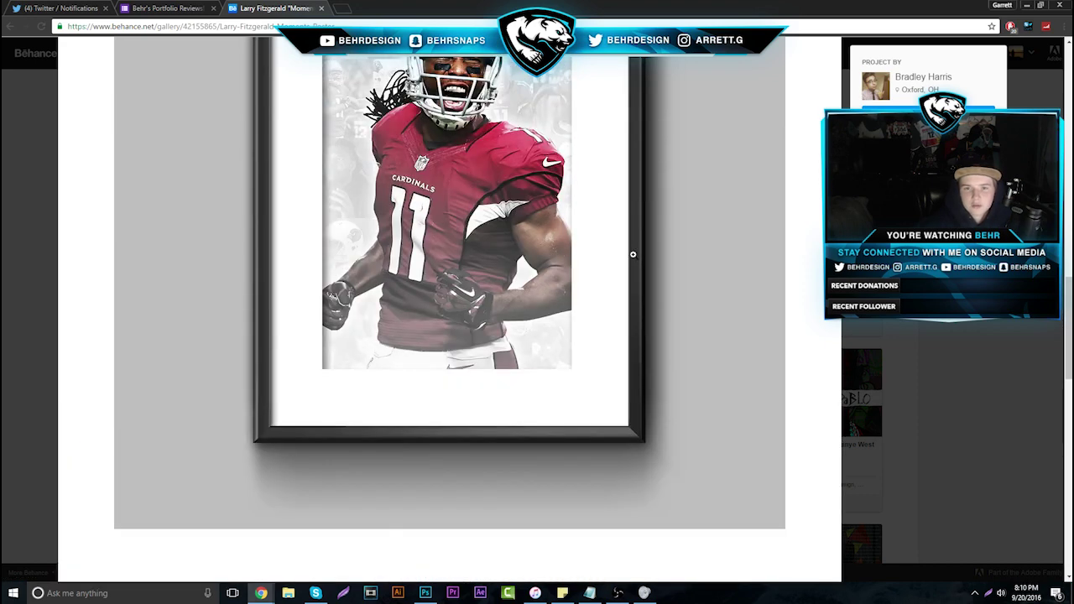
scroll(495, 210, up, 2)
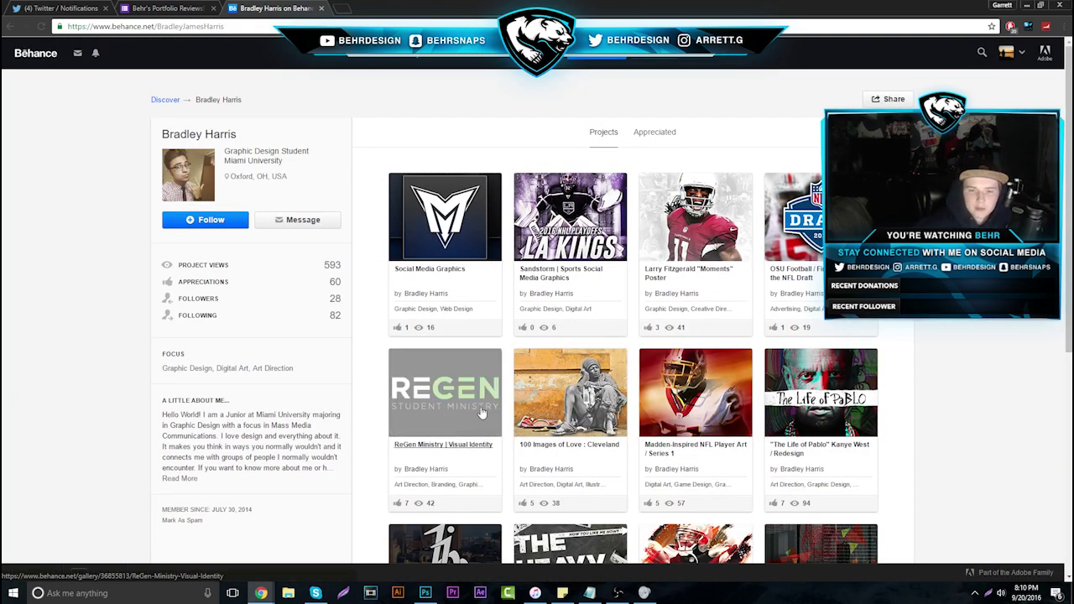
Open the 100 Images of Love : Cleveland project, scroll through it, and close it
click(562, 423)
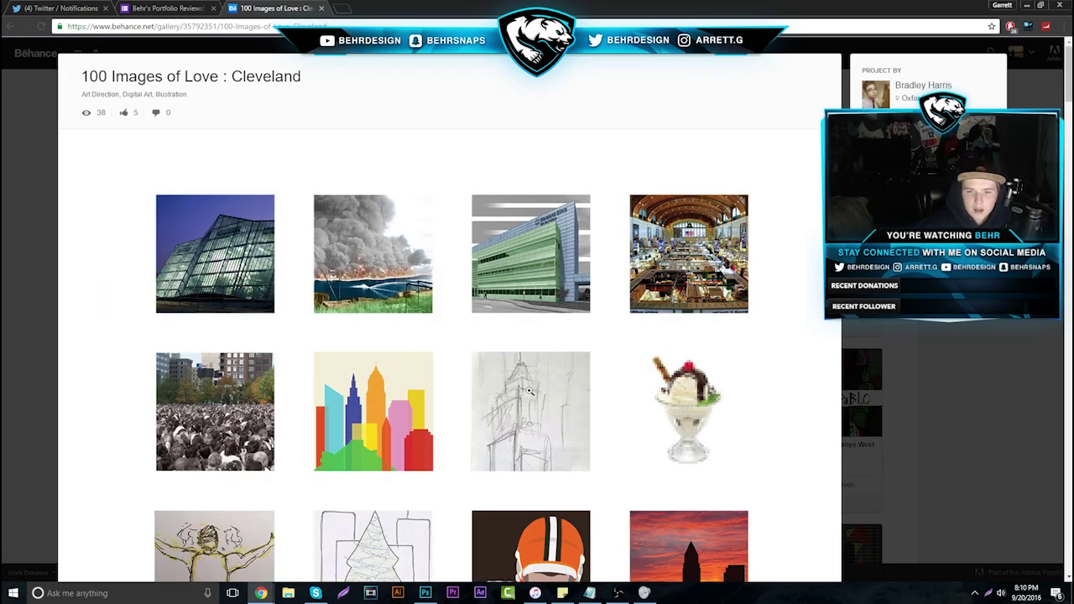
scroll(414, 311, down, 3)
scroll(413, 311, down, 7)
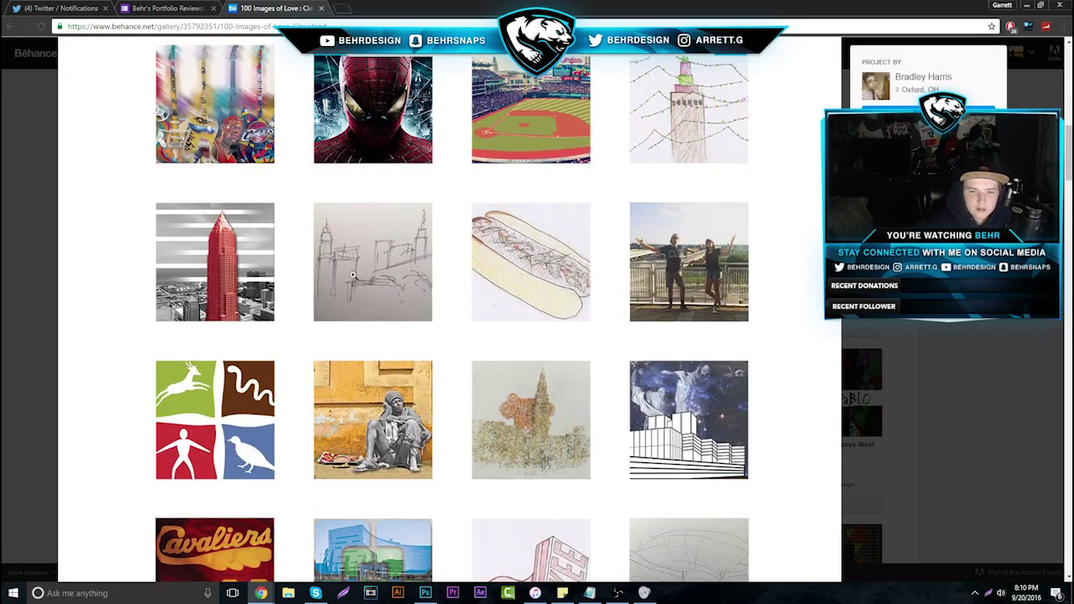
scroll(352, 276, up, 2)
scroll(352, 275, down, 5)
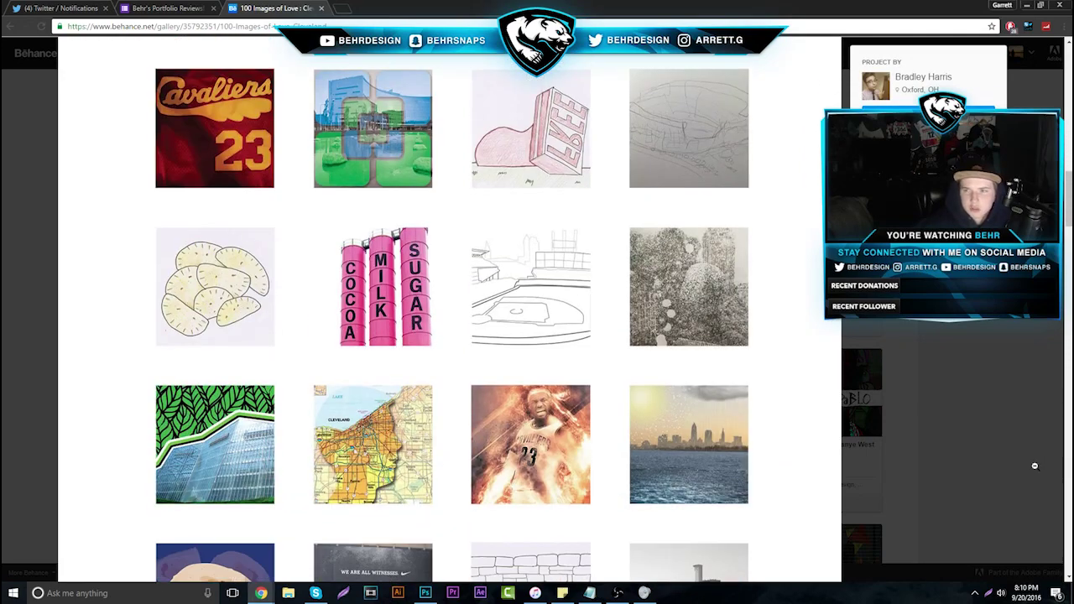
click(947, 398)
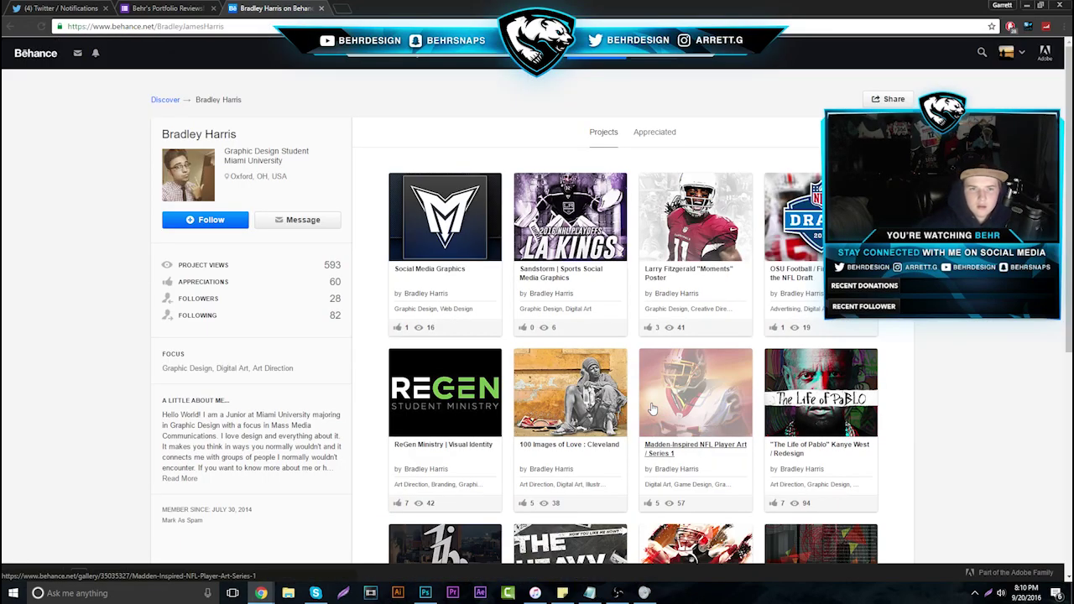
Browse the Madden-Inspired NFL Player Art / Series 1 player artworks, then close the project
click(716, 420)
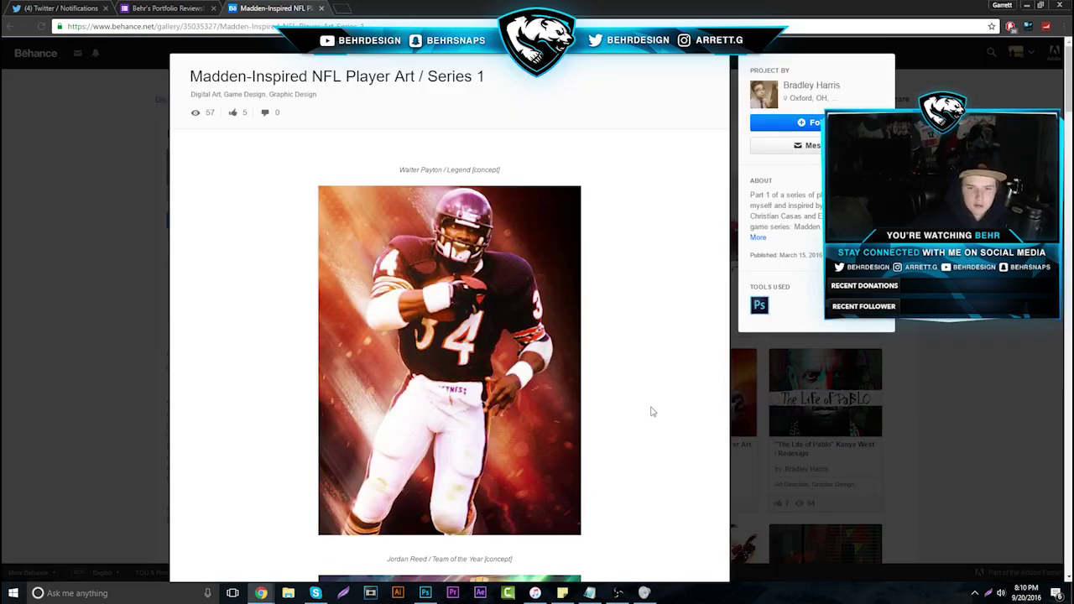
scroll(649, 411, down, 7)
scroll(547, 376, down, 2)
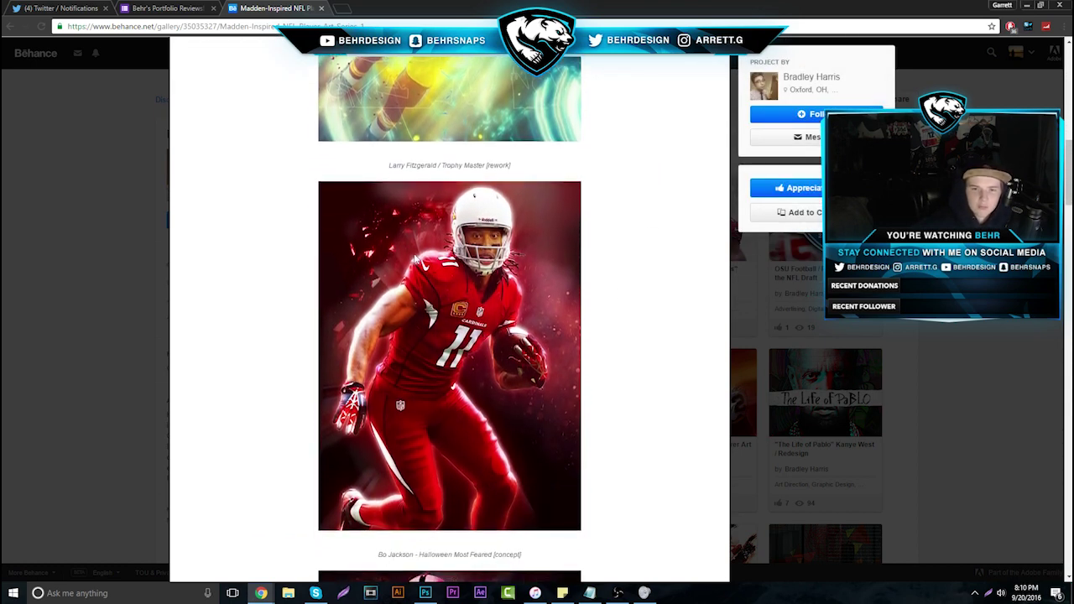
scroll(481, 381, down, 6)
scroll(429, 267, down, 4)
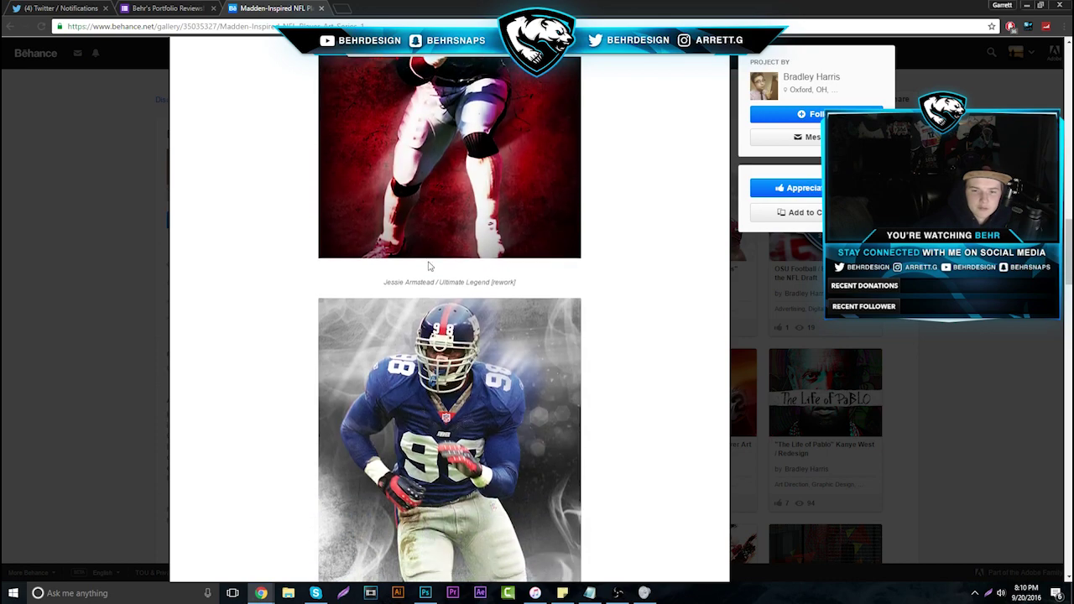
scroll(440, 330, down, 2)
scroll(447, 368, down, 6)
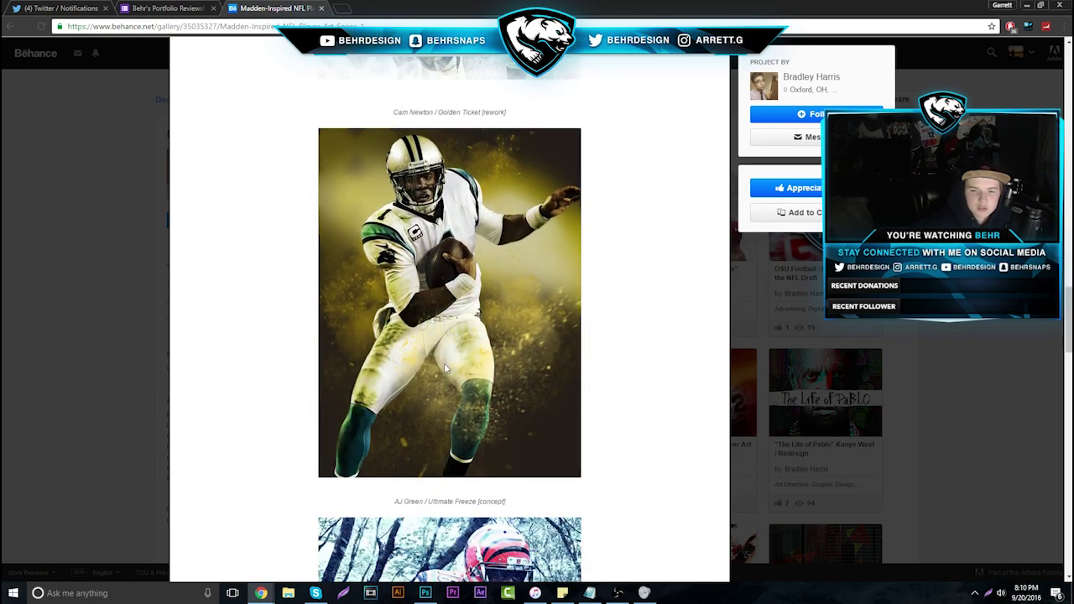
scroll(450, 362, down, 6)
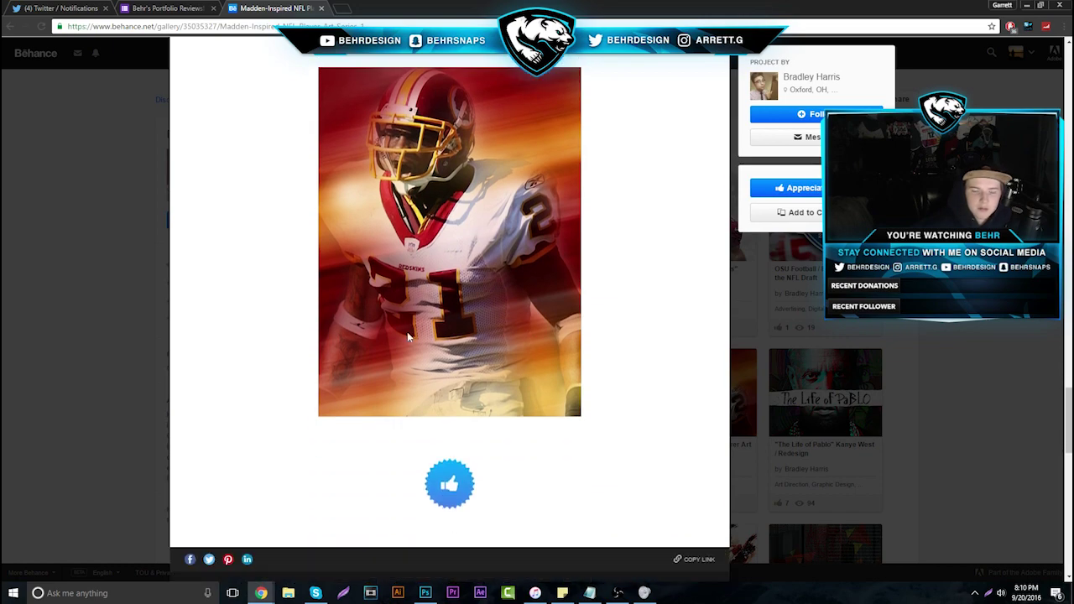
scroll(437, 172, up, 1)
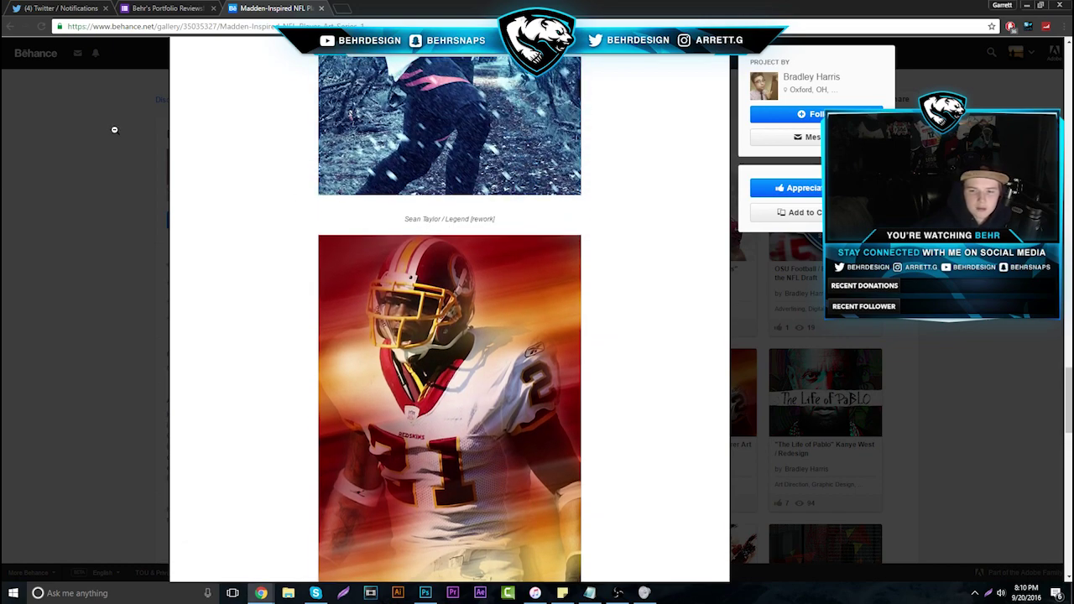
scroll(446, 419, down, 1)
scroll(447, 420, up, 8)
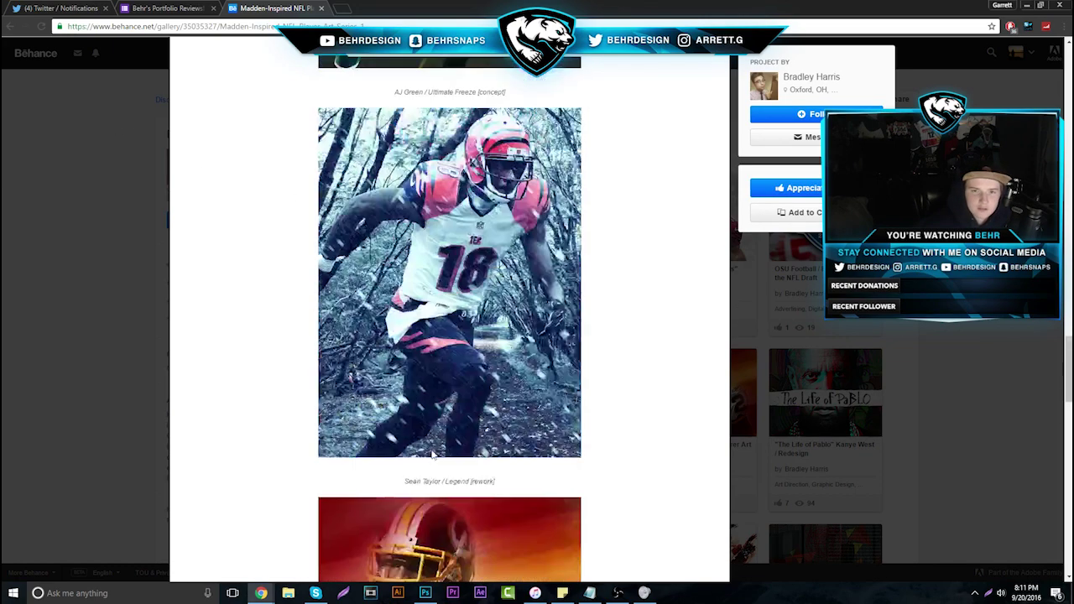
right_click(433, 298)
click(609, 322)
scroll(539, 369, up, 4)
scroll(539, 369, up, 12)
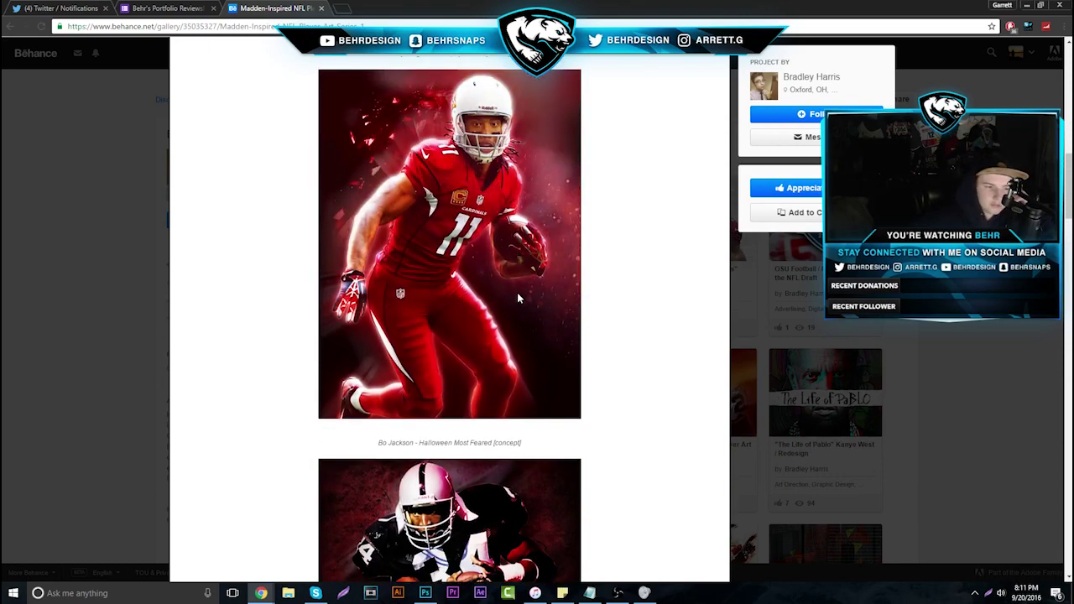
click(822, 373)
scroll(684, 394, down, 3)
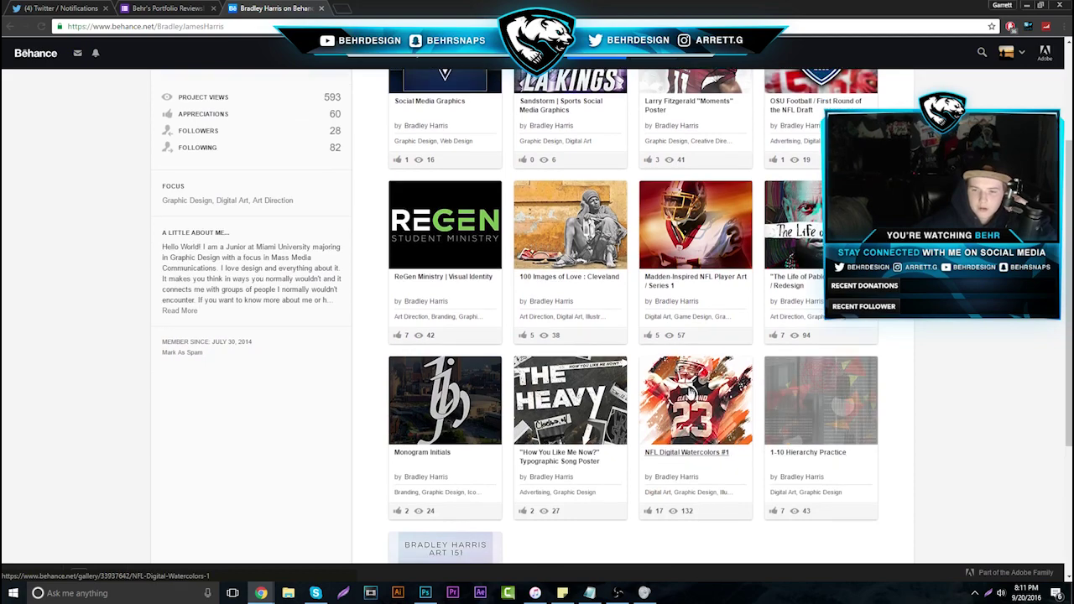
View the Monogram Initials project, close the Behance tab, and advance to response 6 of 35
scroll(629, 470, up, 1)
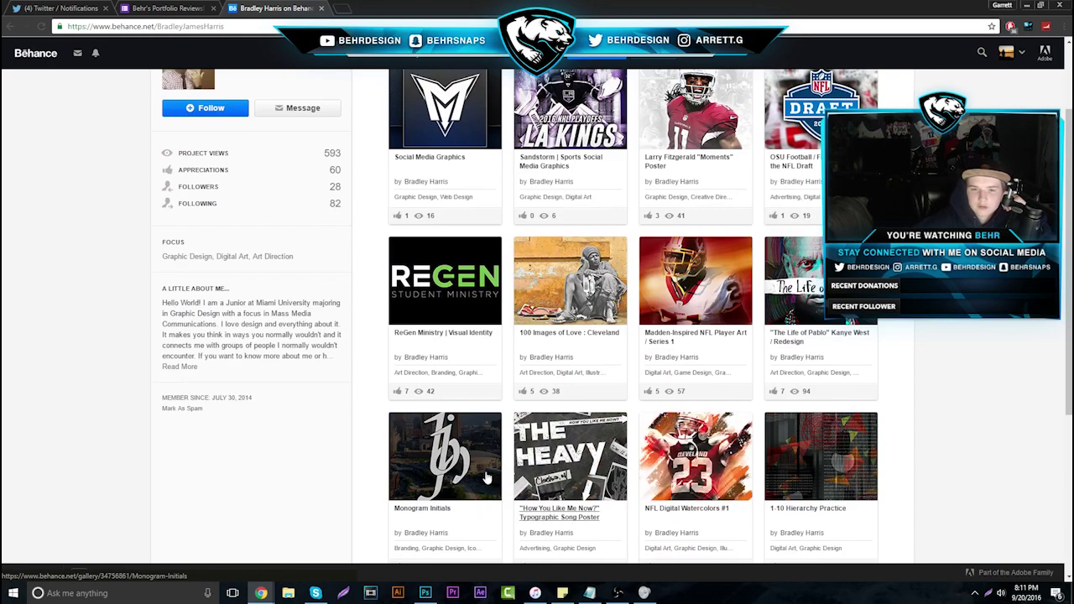
scroll(470, 436, down, 3)
click(425, 334)
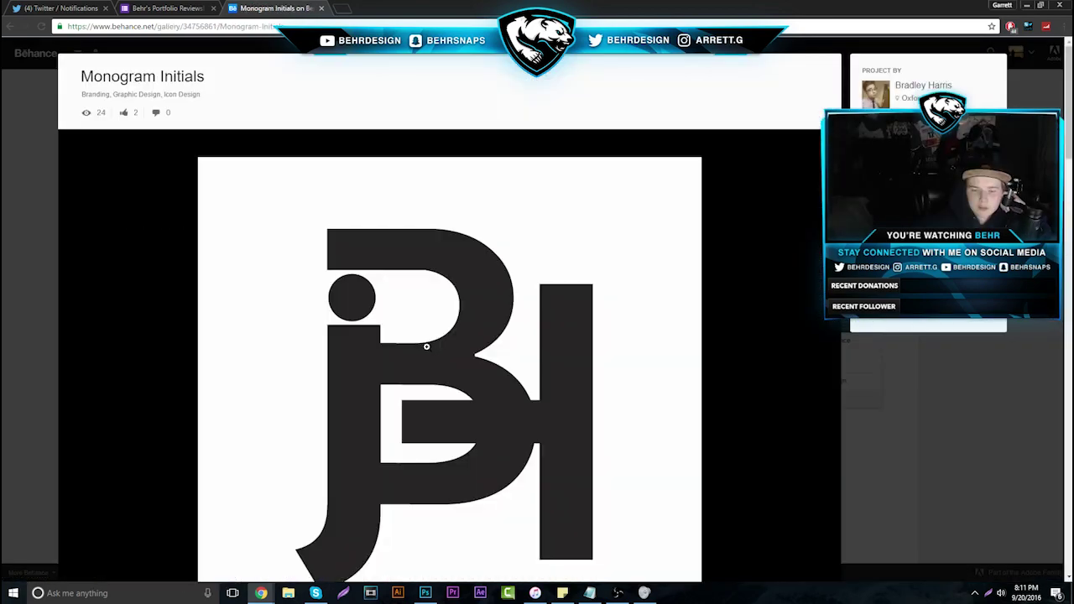
scroll(427, 346, down, 1)
scroll(426, 346, down, 3)
scroll(479, 357, up, 2)
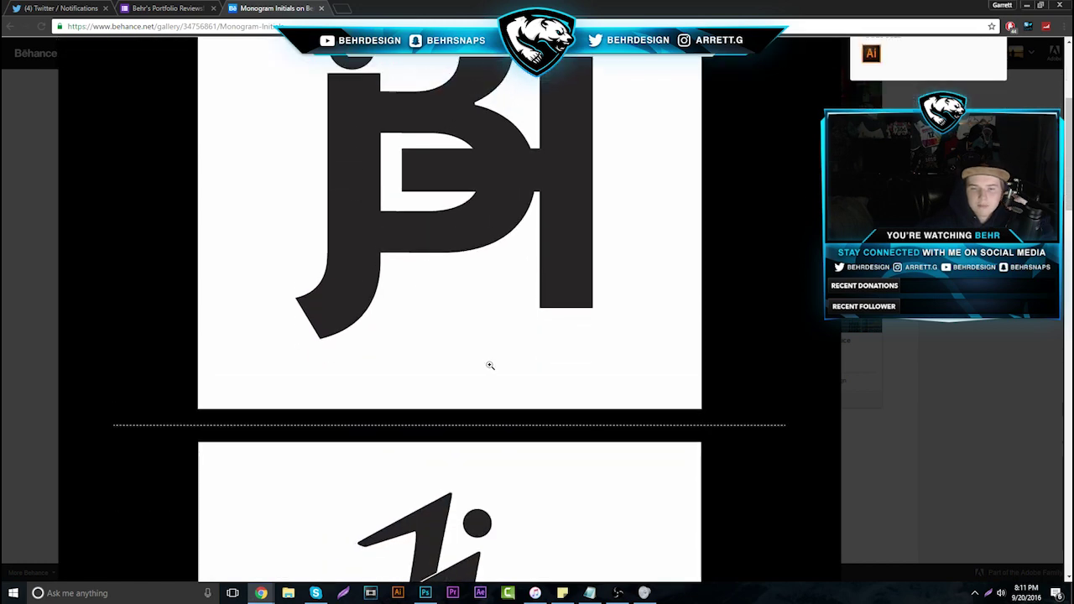
scroll(455, 277, down, 8)
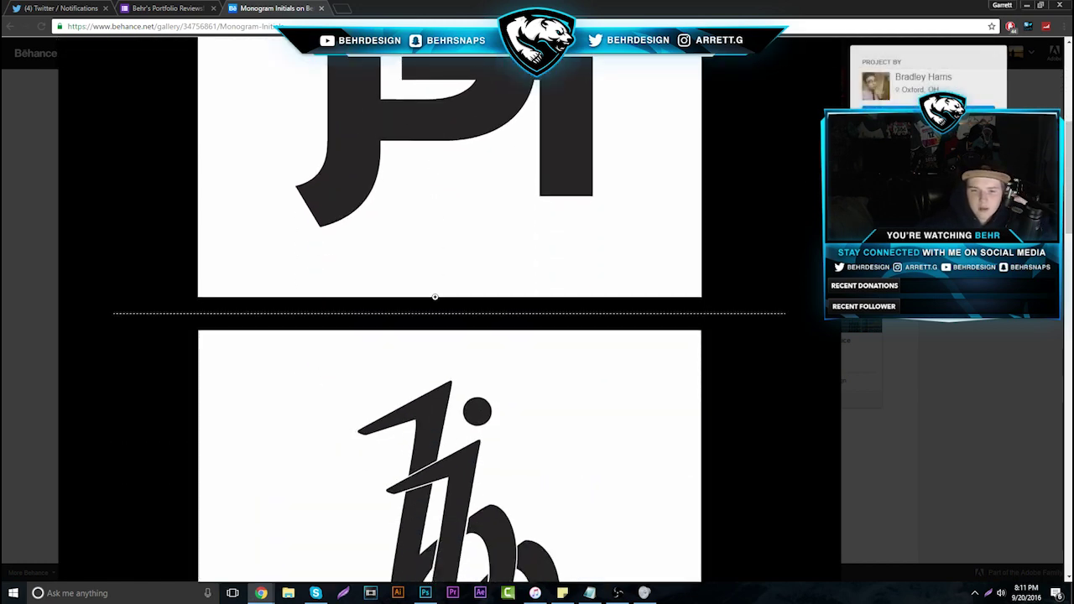
scroll(435, 298, down, 3)
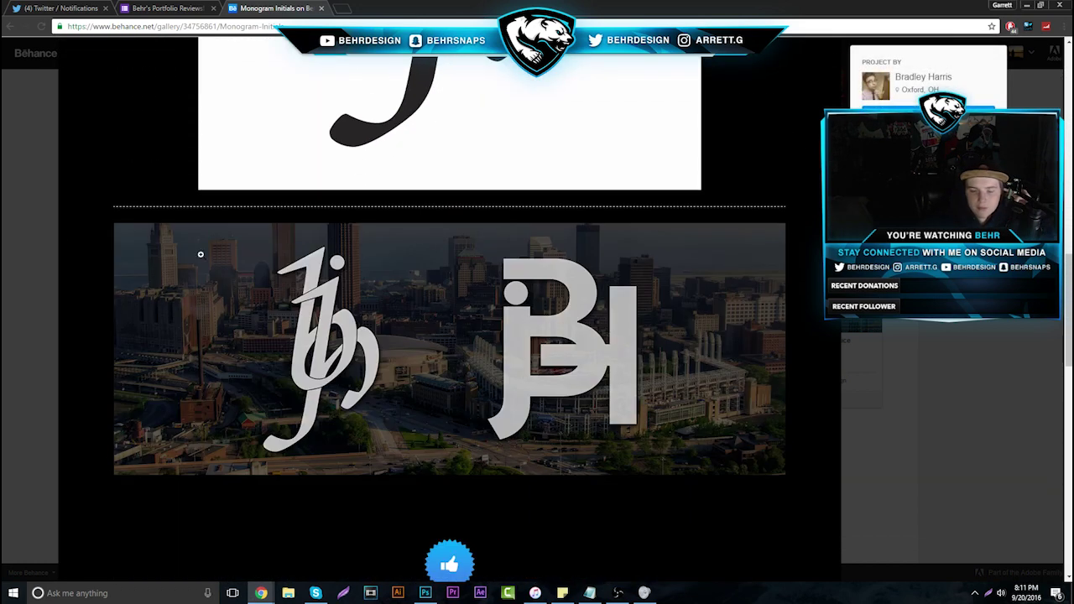
click(321, 8)
click(662, 200)
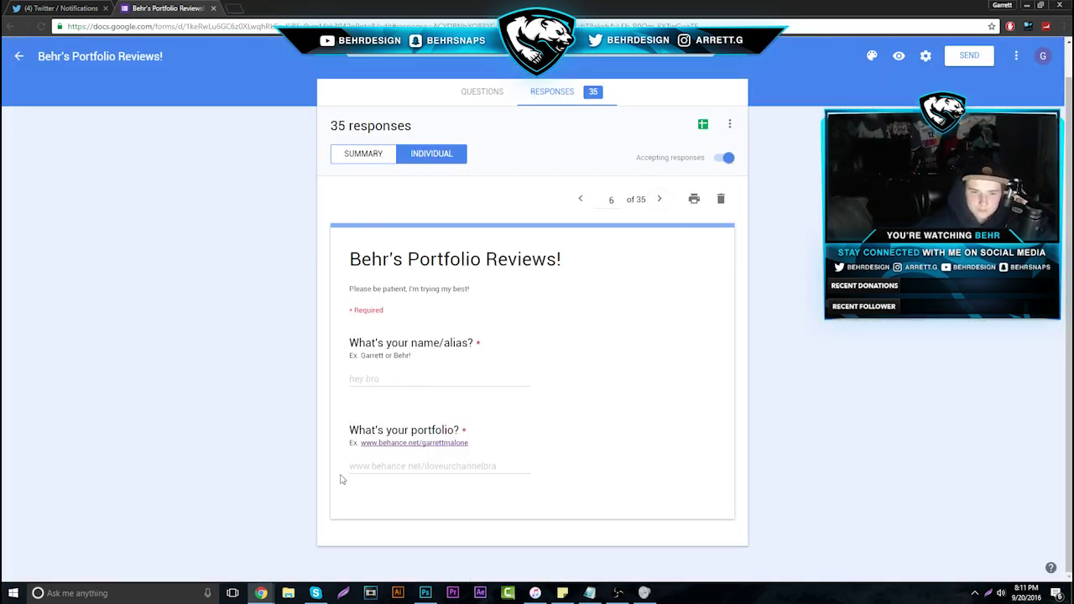
Open response 6's portfolio link in a new tab and close the broken page
drag(344, 472, 550, 486)
click(449, 460)
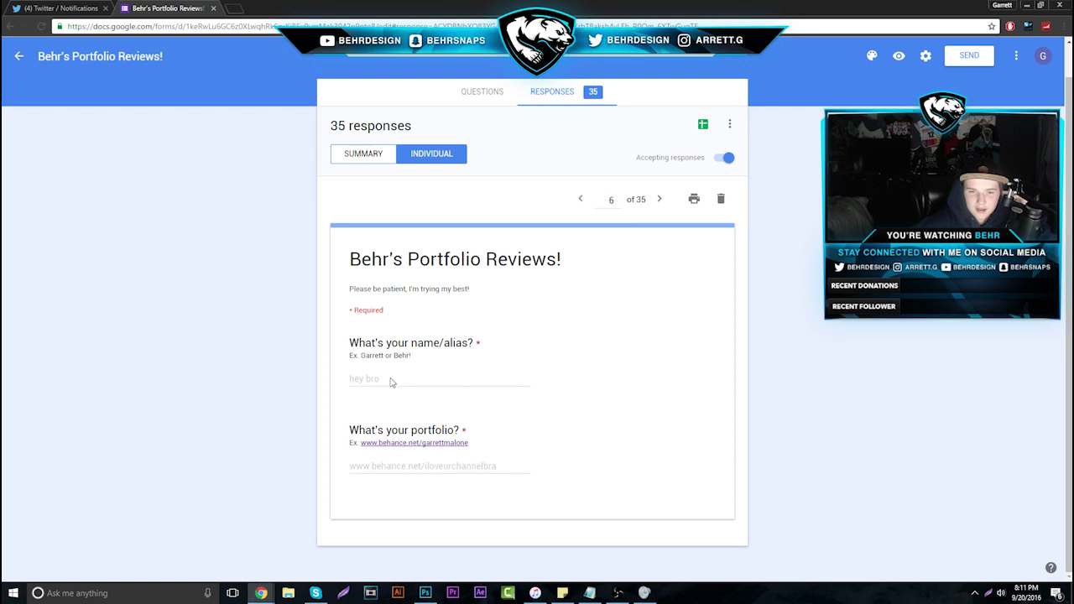
drag(390, 379, 348, 378)
click(499, 327)
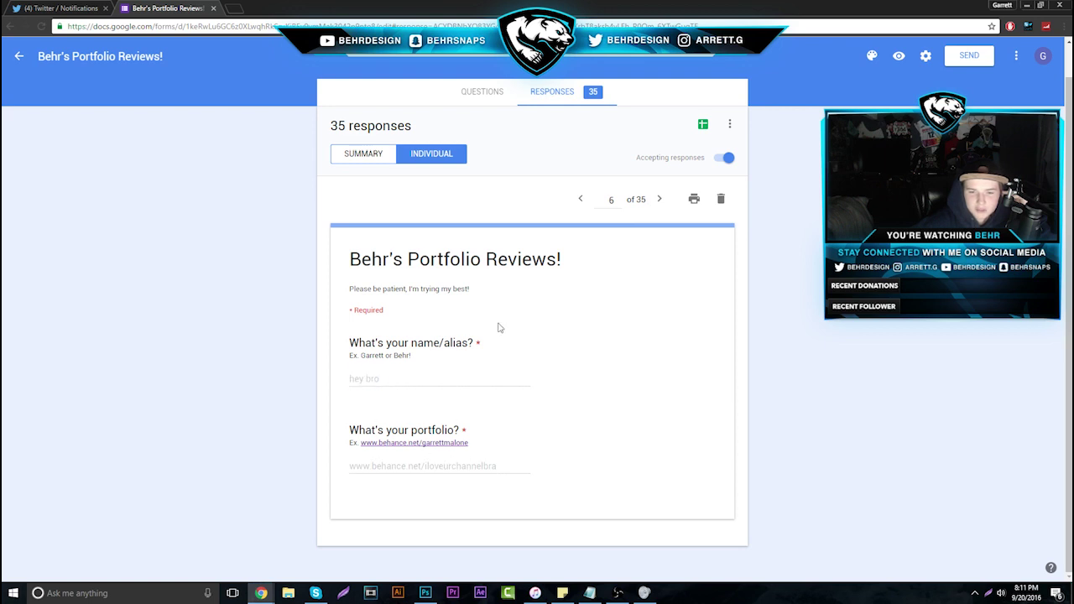
click(659, 199)
click(580, 199)
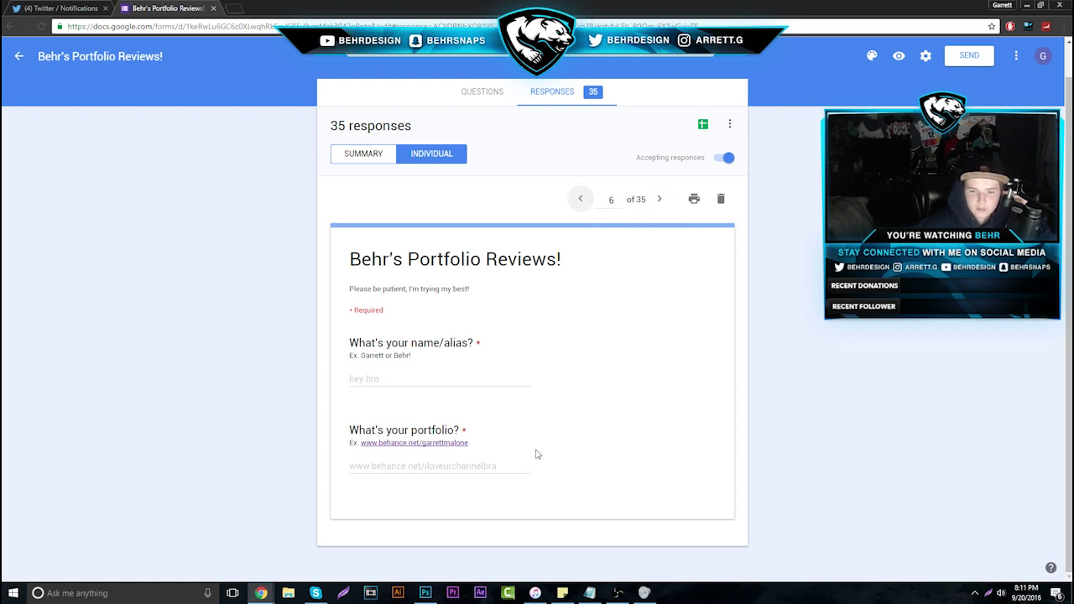
drag(503, 465, 330, 466)
right_click(346, 466)
click(420, 489)
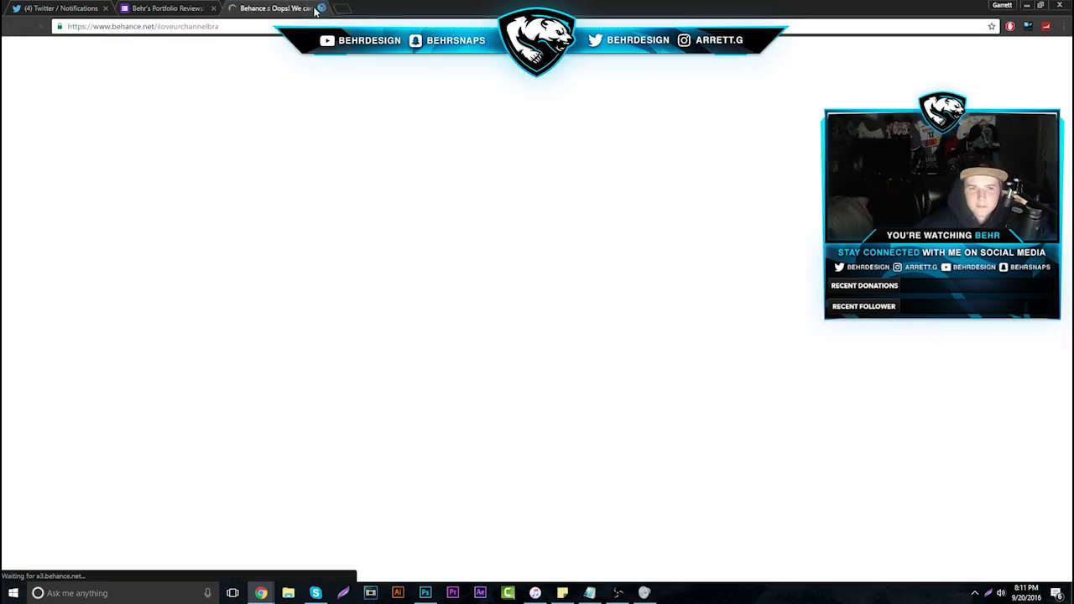
click(321, 8)
Open response 7's portfolio link in a new tab and return to the form
click(661, 199)
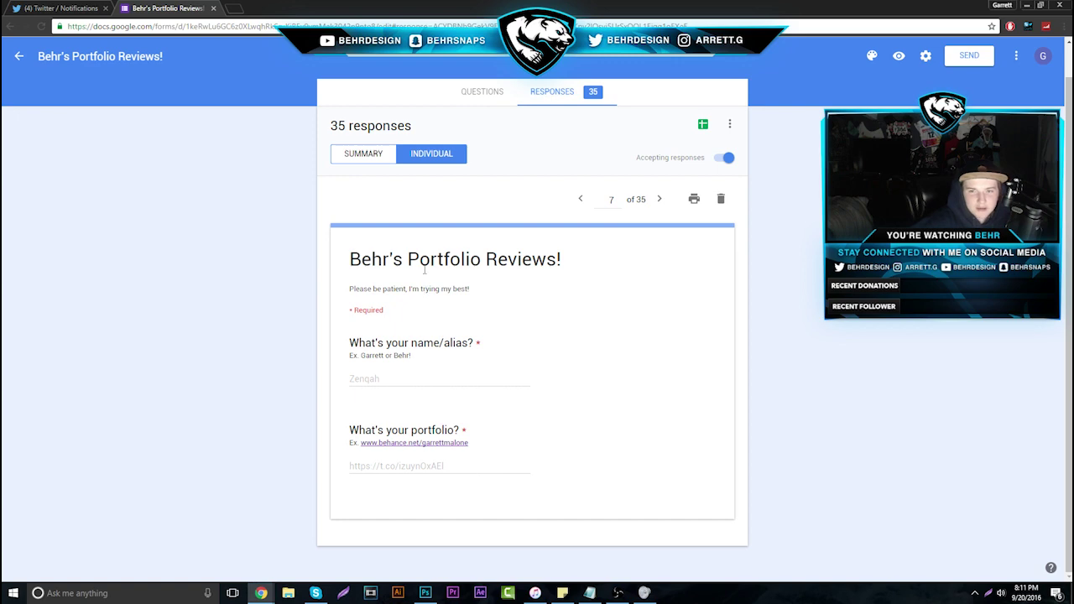
drag(458, 468, 312, 468)
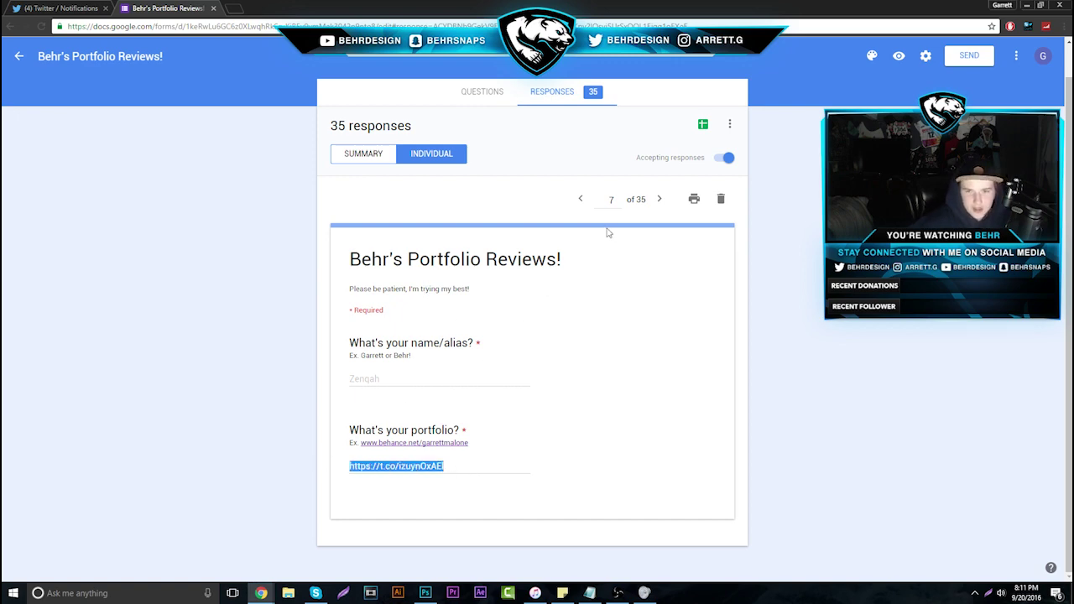
right_click(430, 471)
click(463, 490)
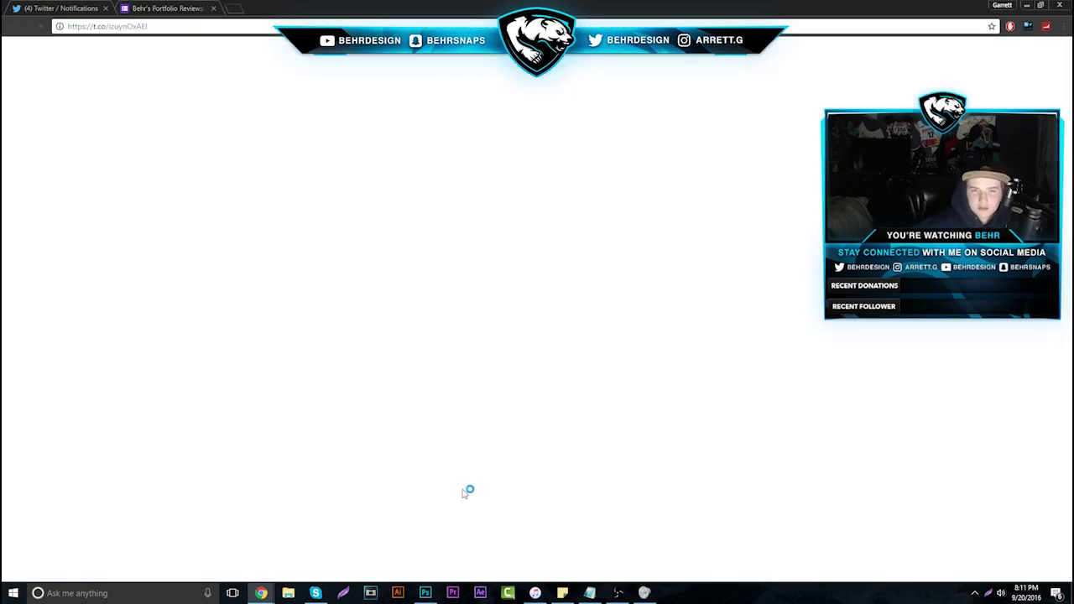
key(ctrl+shift+Tab)
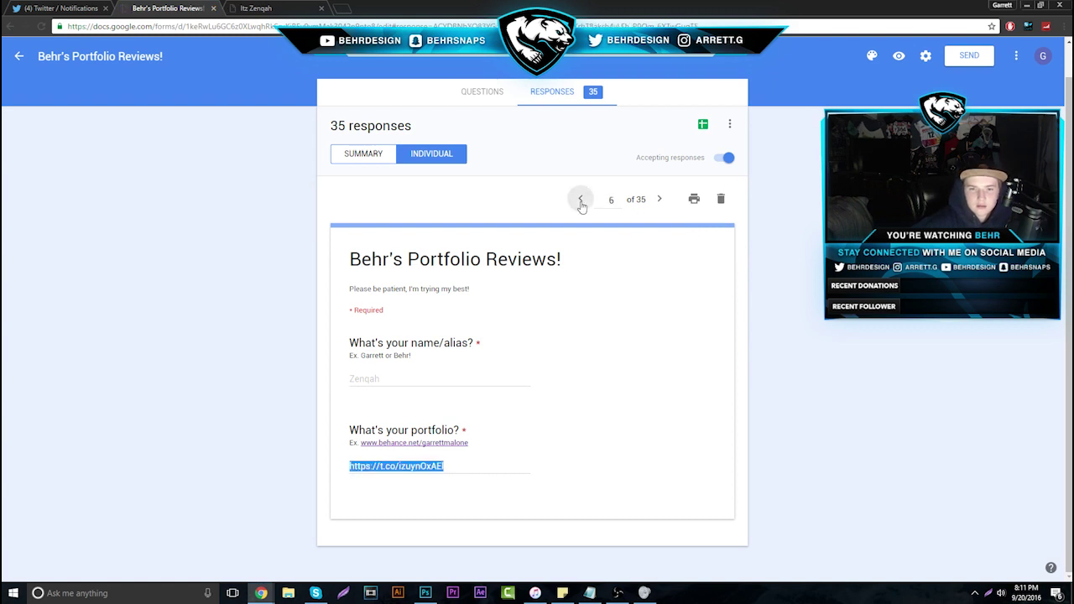
Step back to response 4 and open that applicant's Behance portfolio in a new tab
click(580, 200)
click(580, 200)
click(580, 200)
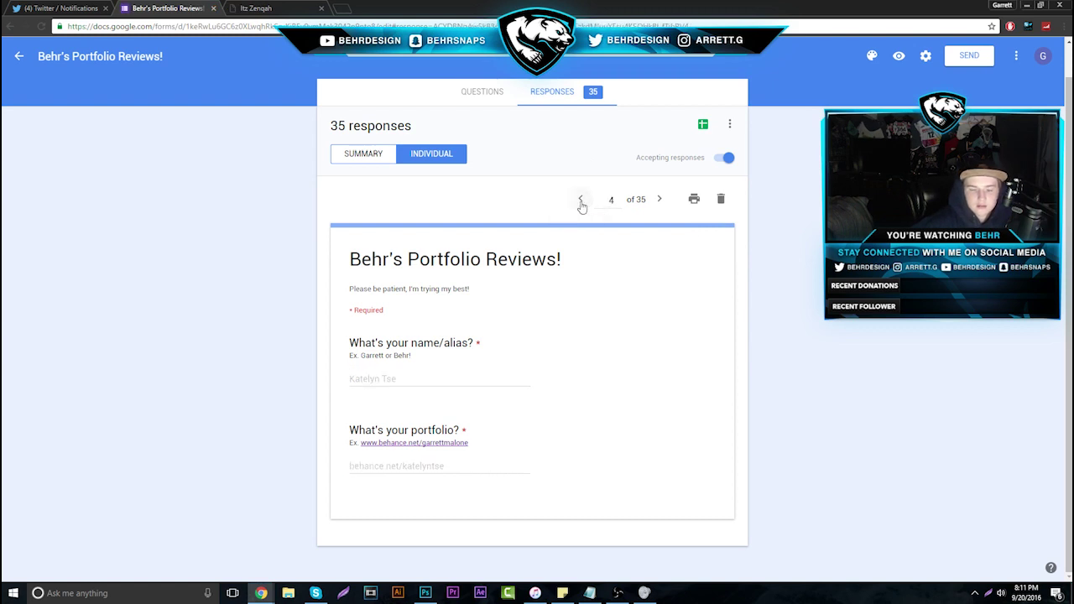
click(580, 199)
click(661, 200)
drag(347, 466, 492, 470)
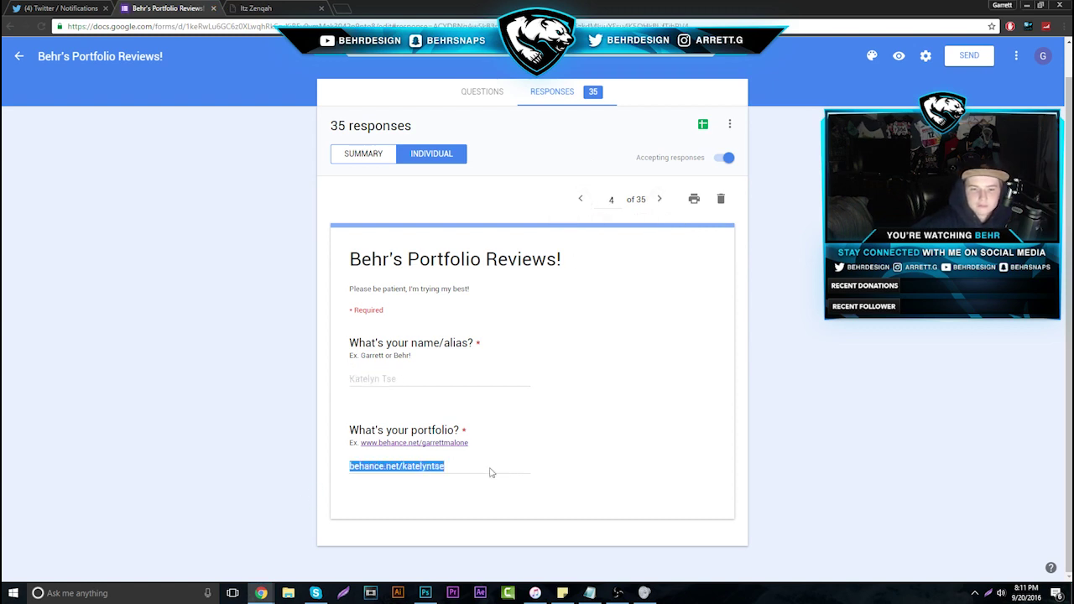
right_click(418, 468)
click(462, 482)
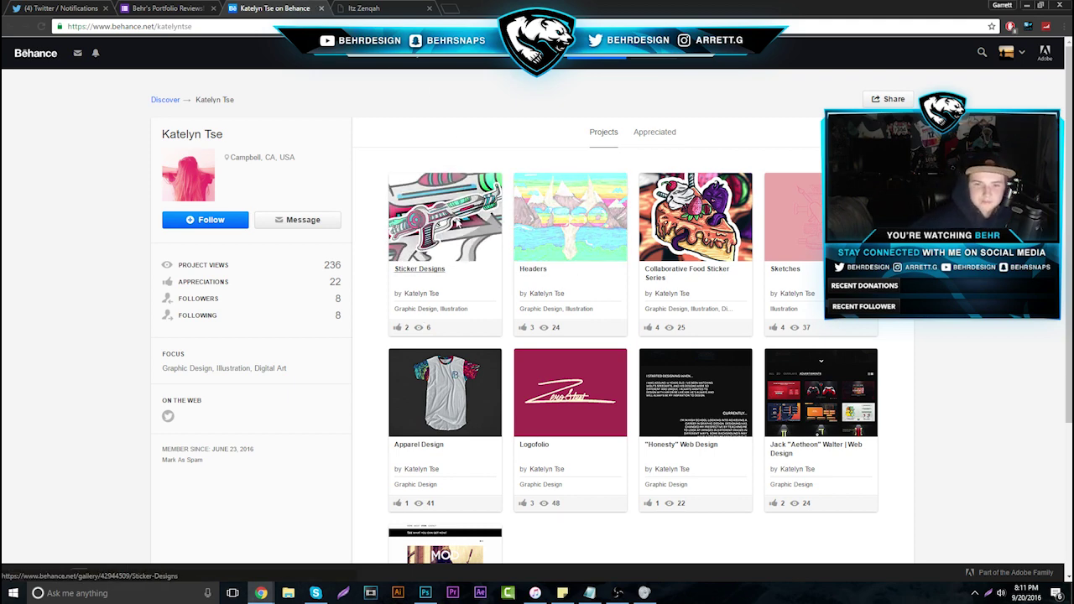
Copy the raygun image from Behance's Sticker Designs project and bring Photoshop to the front
click(458, 221)
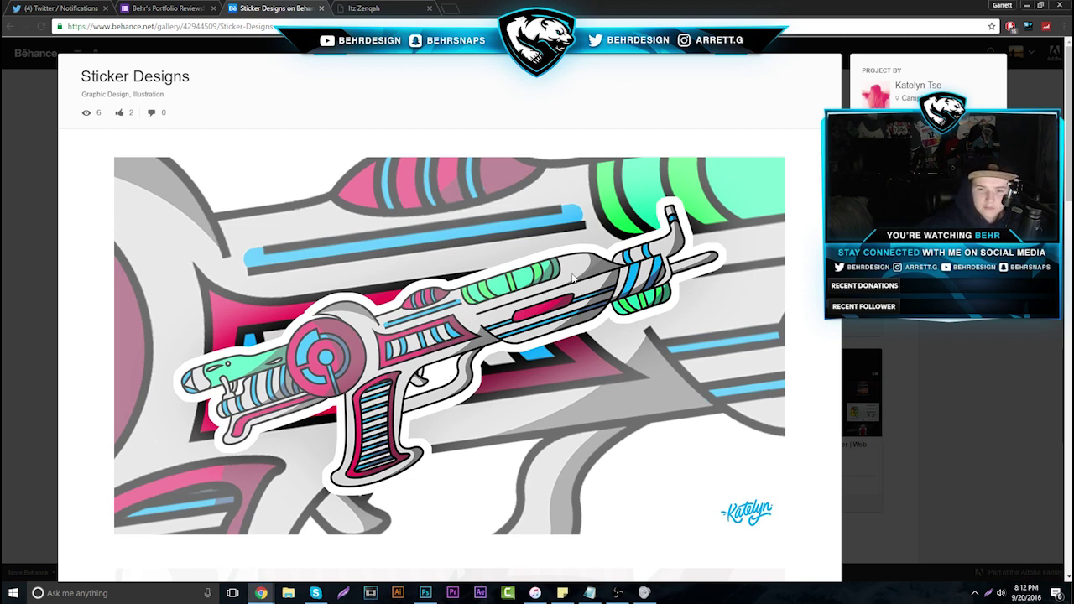
right_click(345, 388)
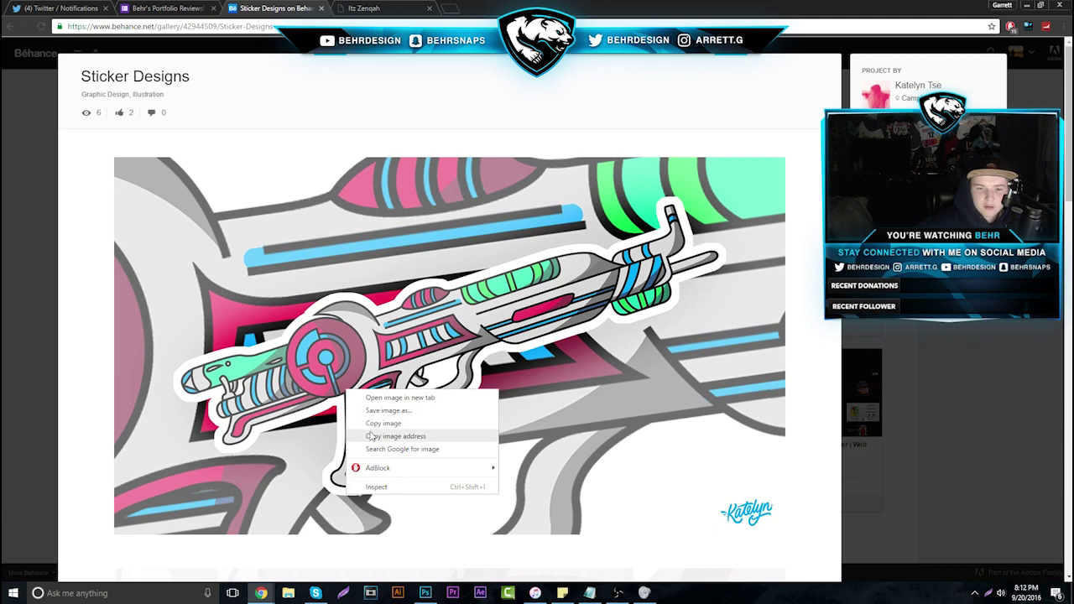
click(377, 422)
click(425, 593)
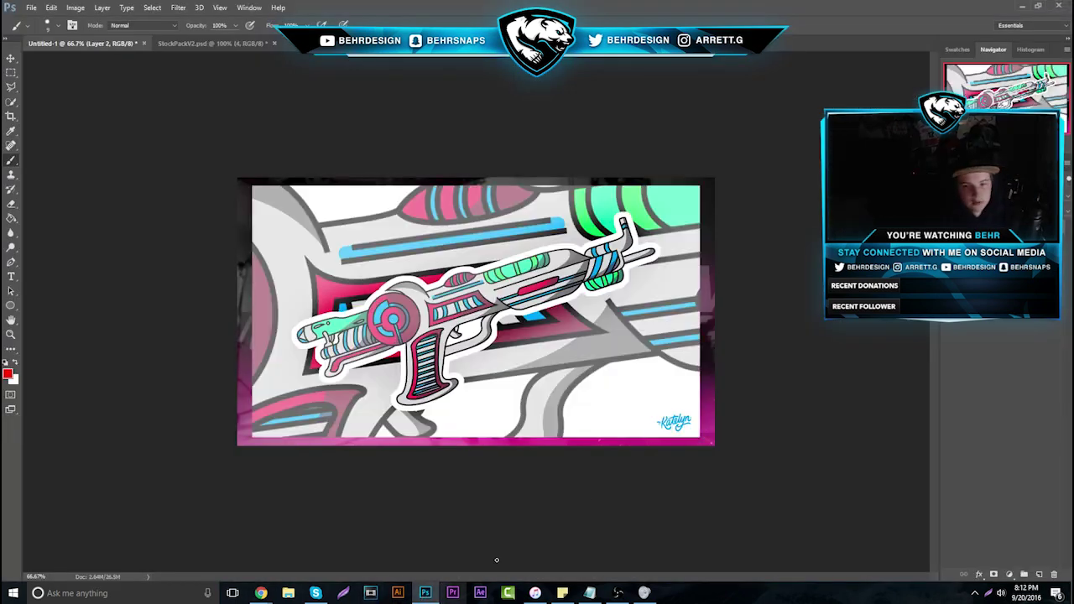
key(ctrl+v)
click(10, 335)
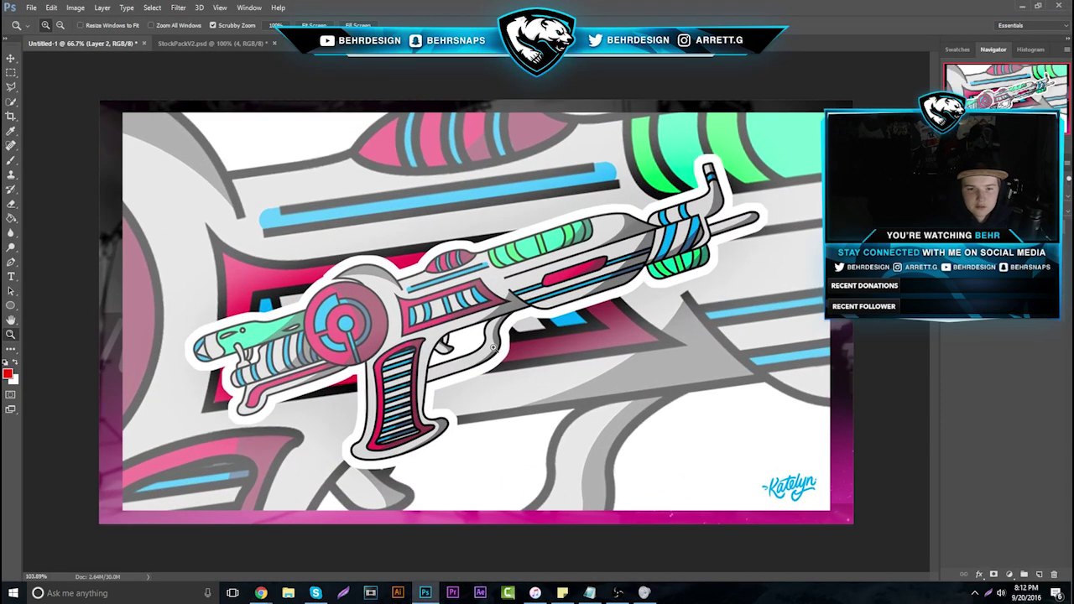
click(64, 143)
click(10, 159)
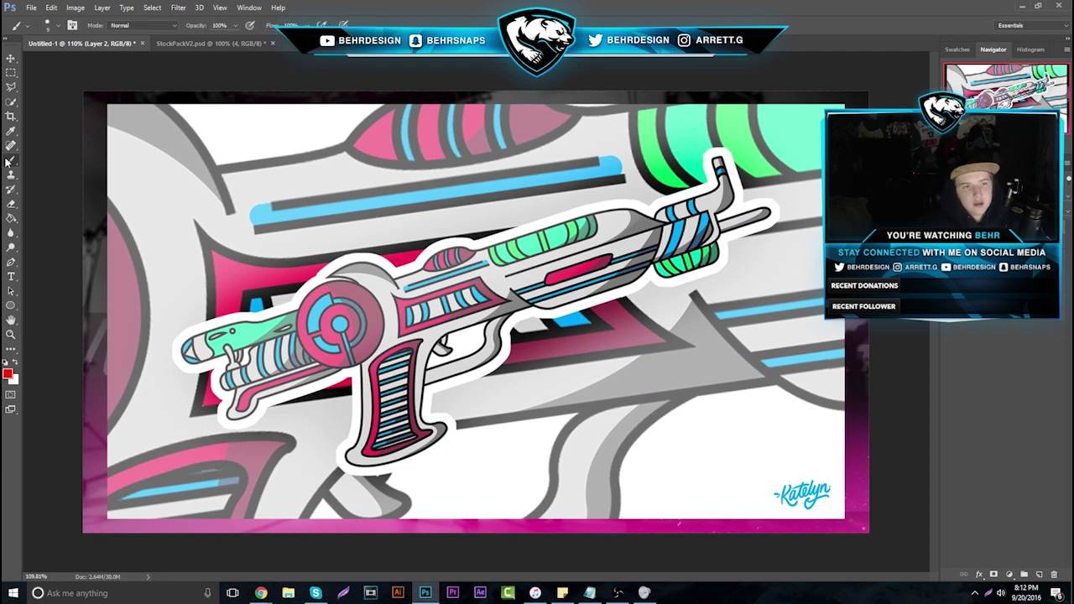
click(55, 25)
text(4)
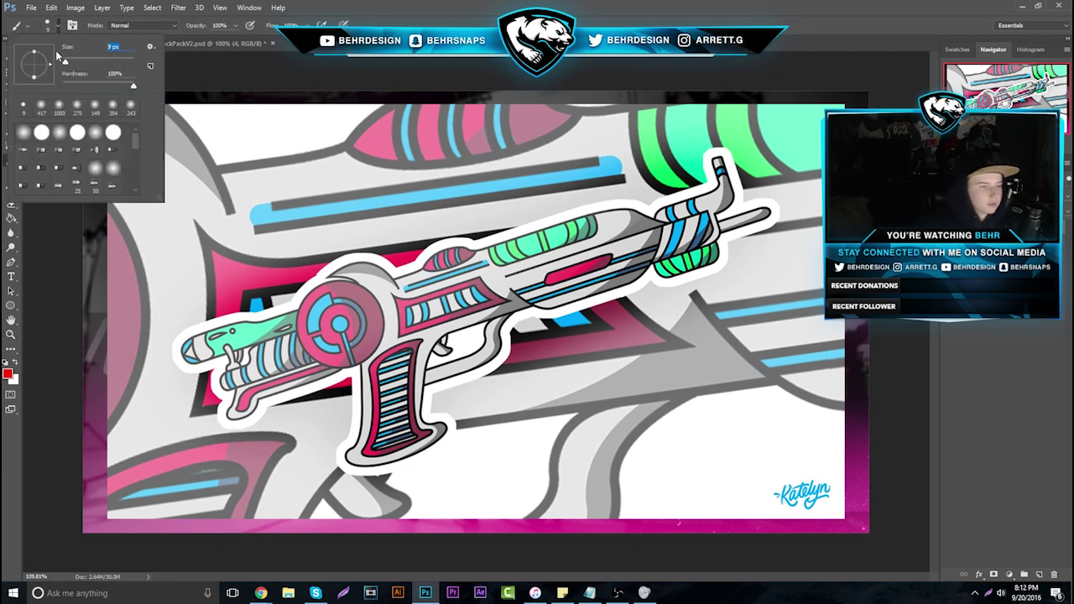
click(421, 336)
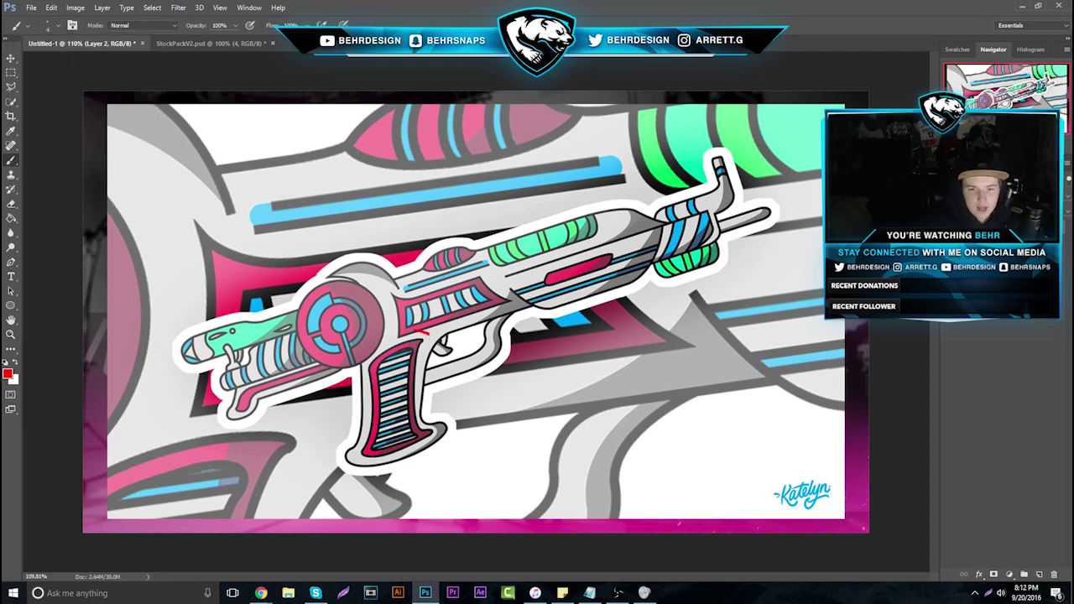
mouse_move(420, 332)
mouse_down()
mouse_move(369, 359)
mouse_move(352, 435)
mouse_move(420, 467)
mouse_move(454, 428)
mouse_move(427, 375)
mouse_move(426, 338)
mouse_up()
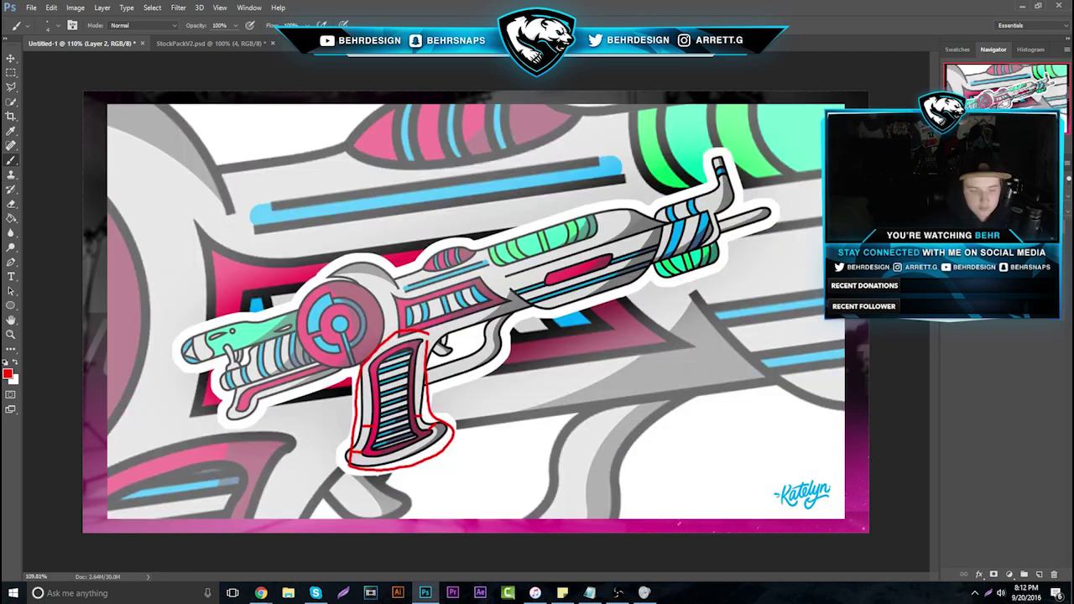
key(ctrl+z)
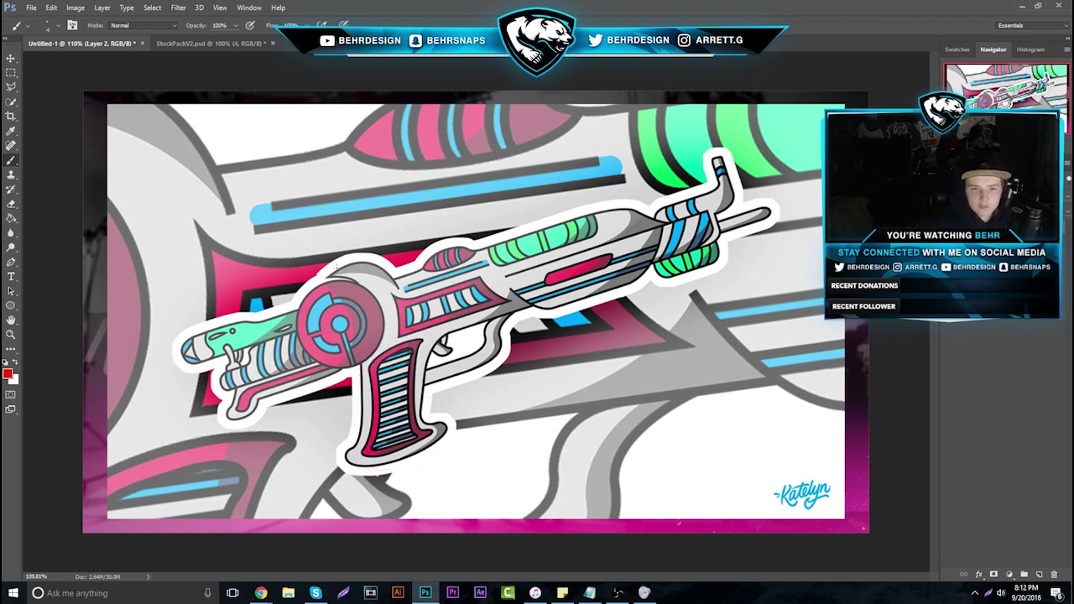
drag(354, 275, 294, 296)
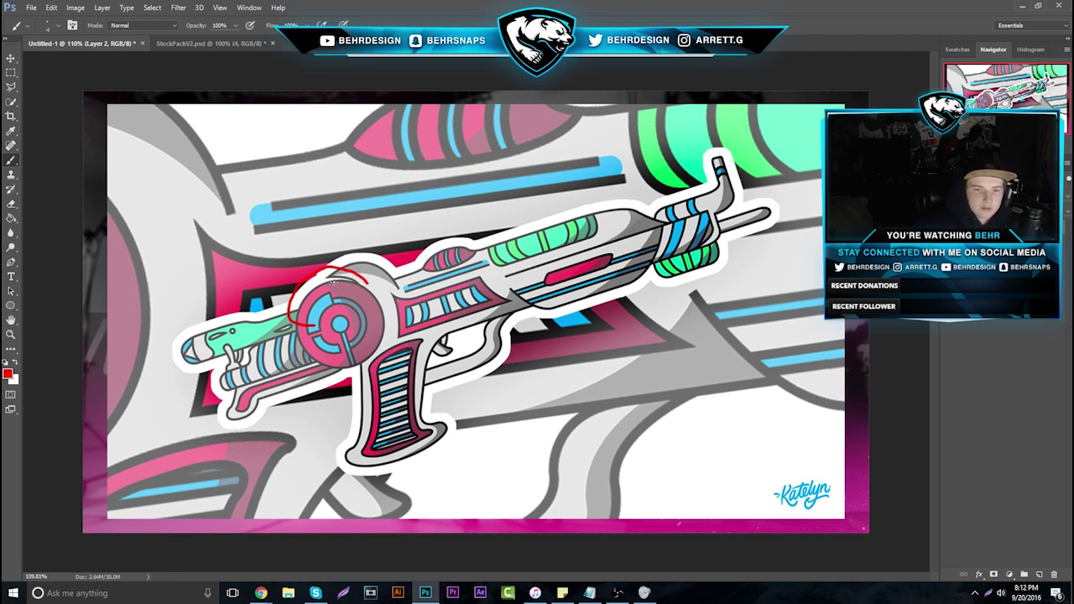
key(ctrl+z)
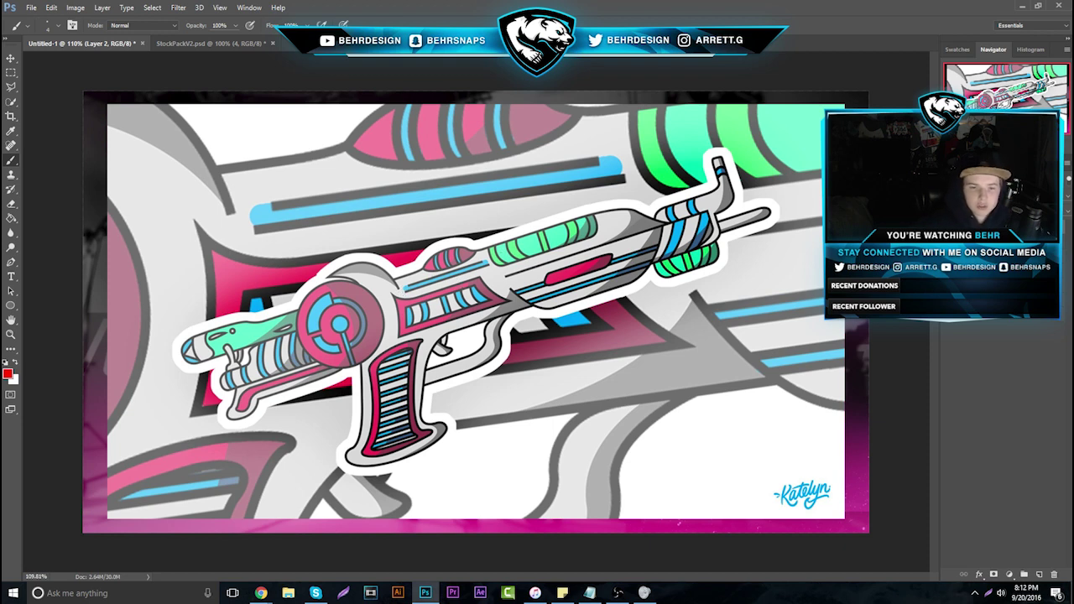
mouse_move(261, 592)
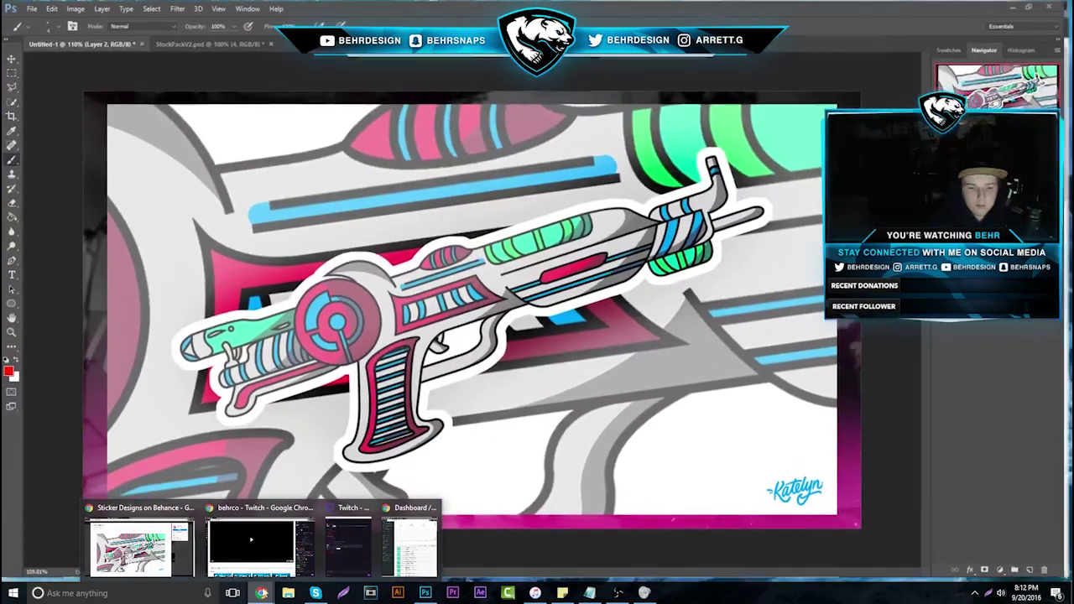
Back in Behance, close Sticker Designs, then browse and close the Collaborative Food Sticker Series project
click(161, 541)
key(Escape)
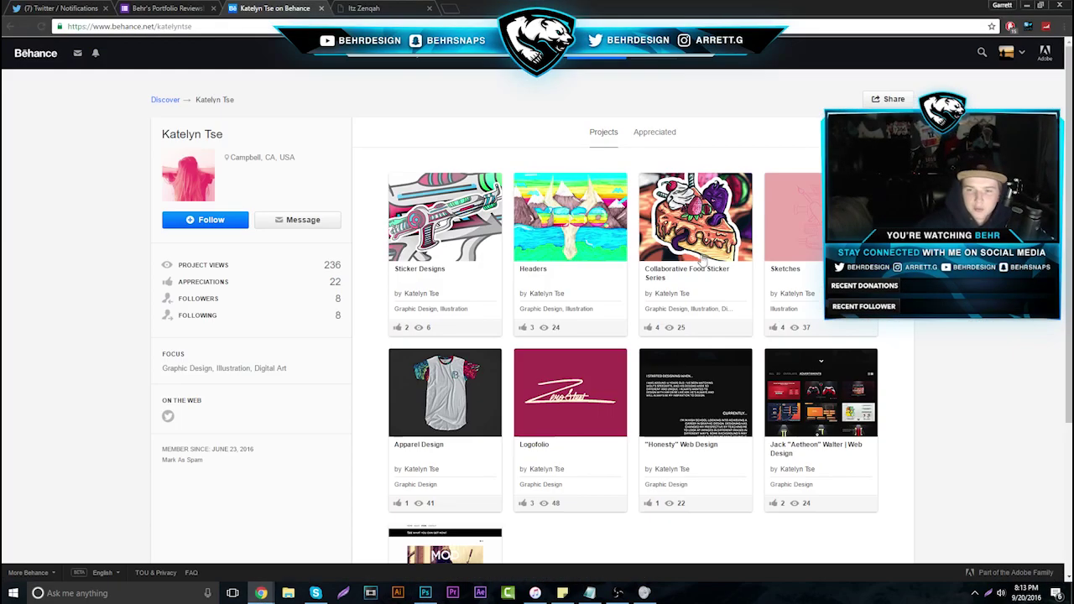
click(671, 244)
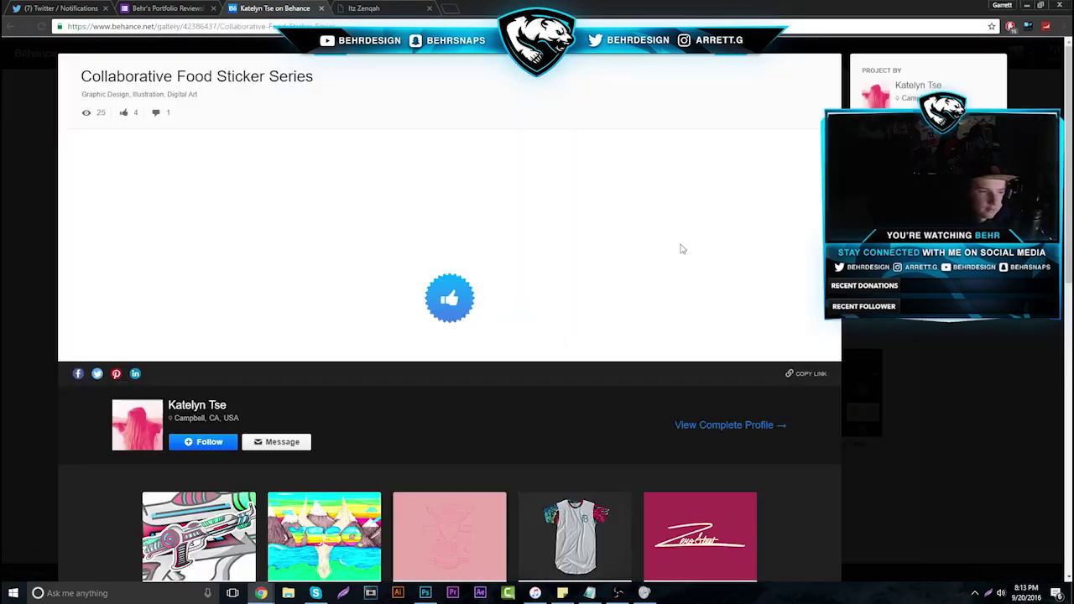
scroll(663, 256, down, 2)
scroll(662, 256, down, 5)
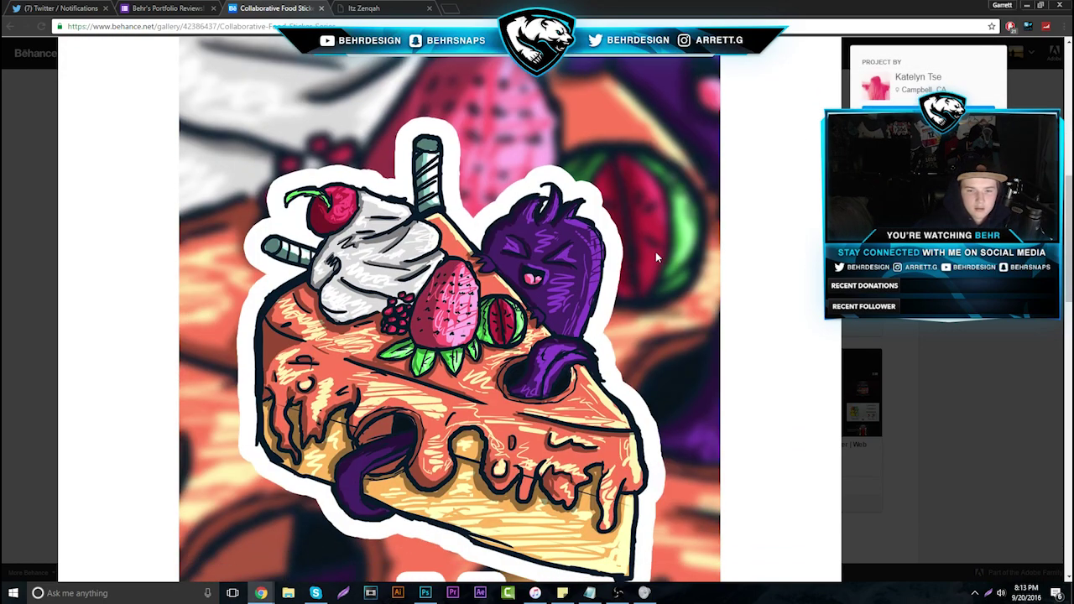
scroll(656, 251, down, 5)
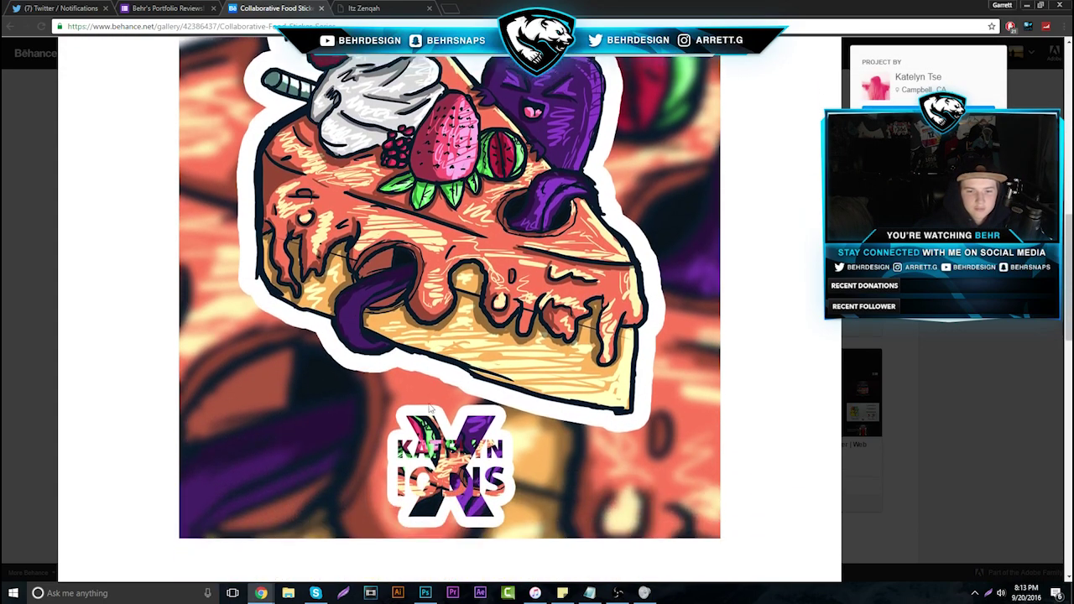
scroll(449, 380, up, 3)
scroll(449, 379, up, 2)
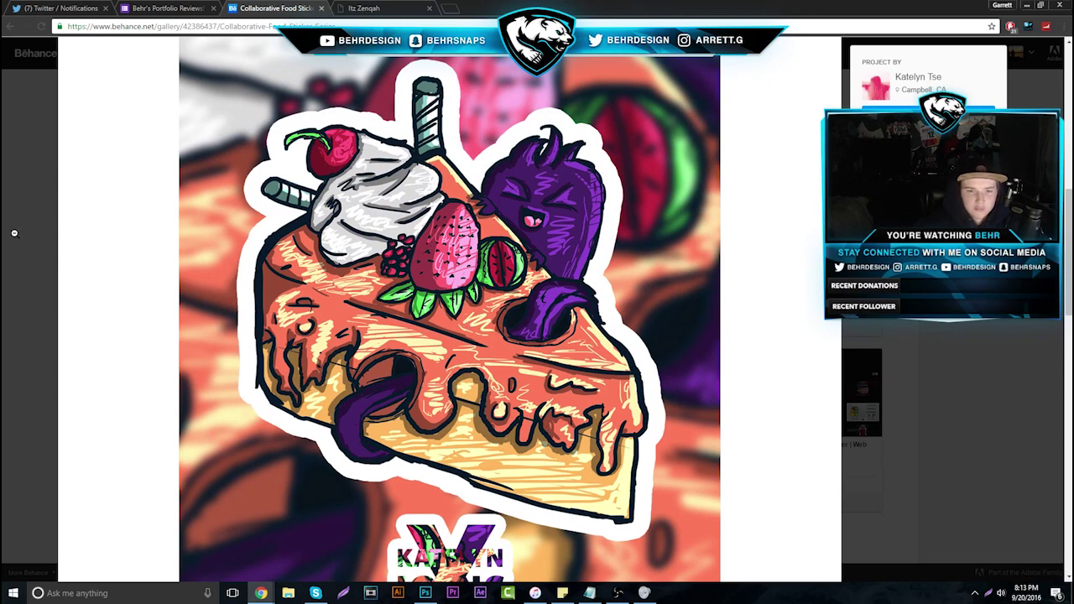
click(15, 233)
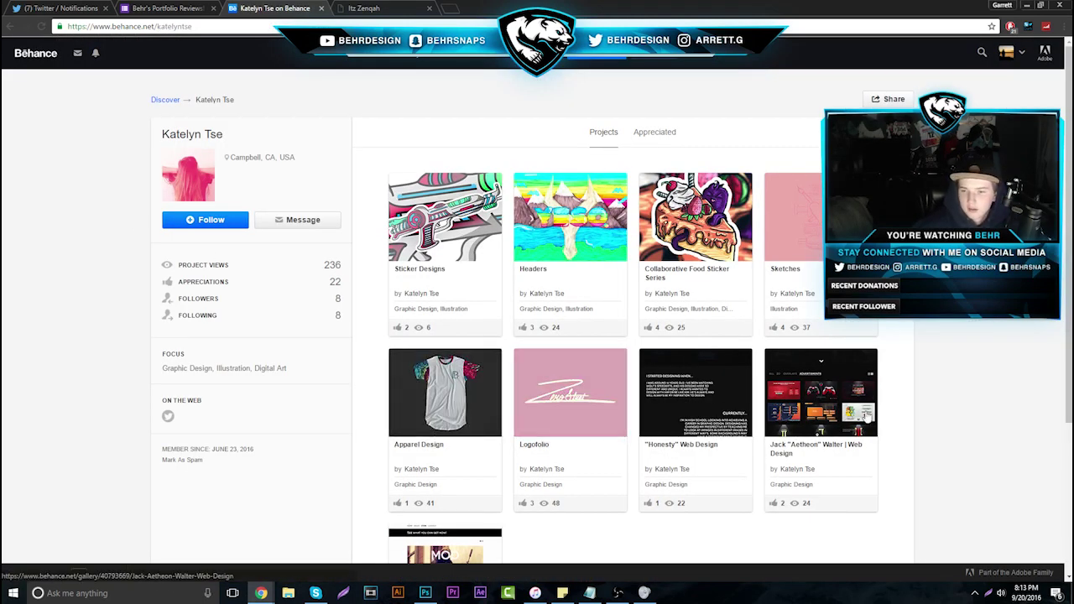
Copy the landscape banner image from the Headers project and return to Photoshop
click(573, 223)
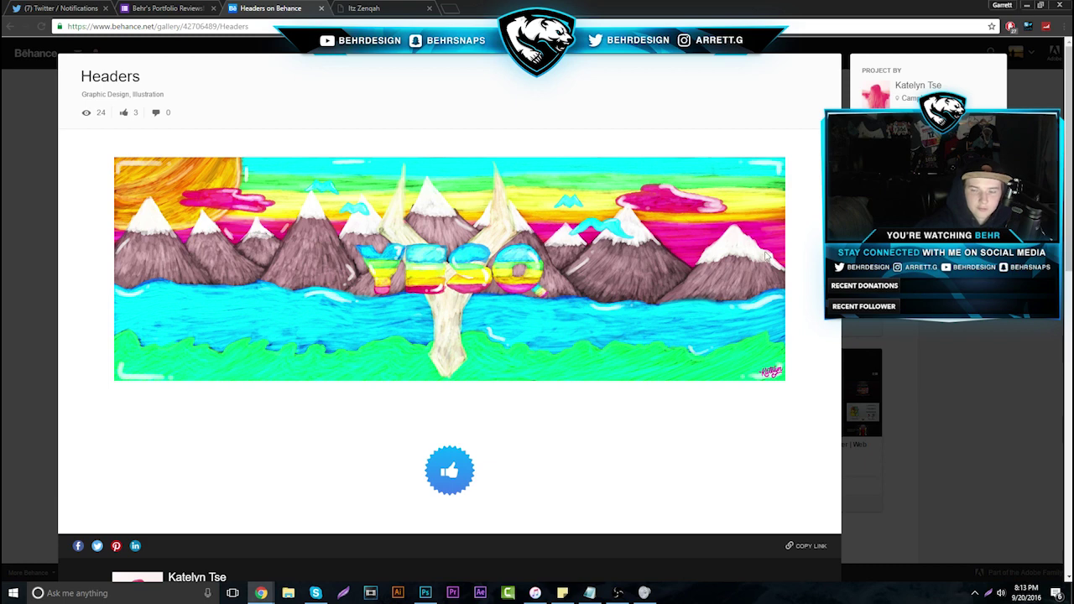
right_click(605, 255)
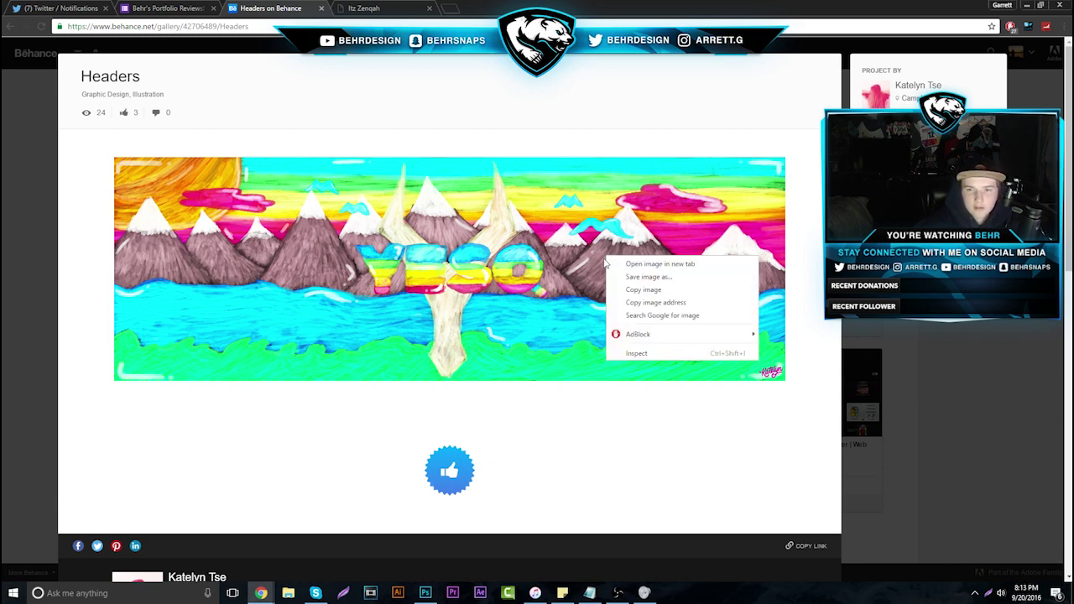
click(626, 289)
click(425, 593)
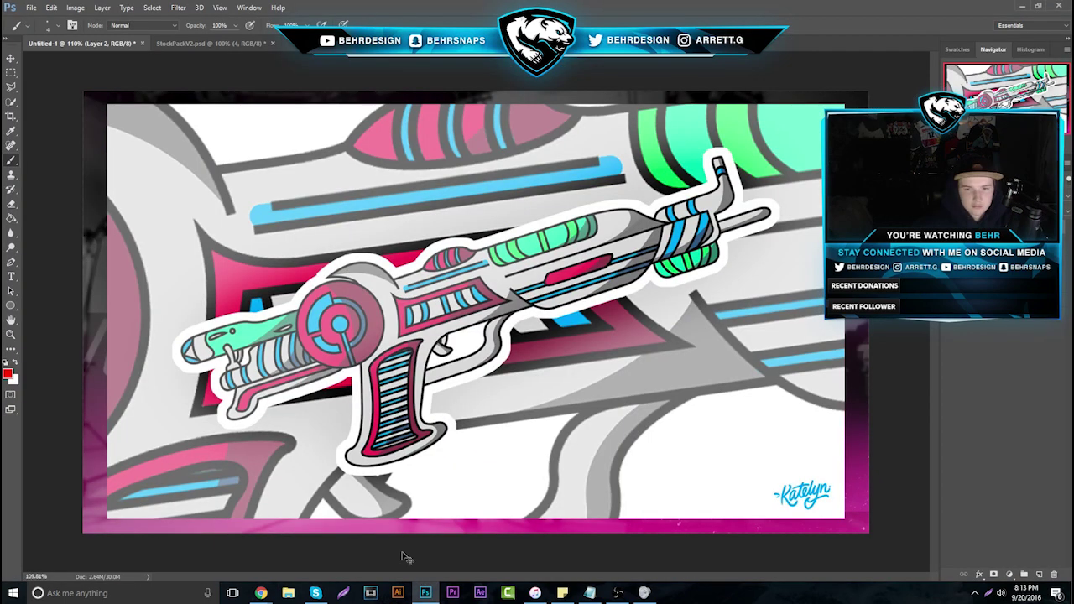
Create a new 1200 × 400 document from the clipboard preset and paste the header image
click(35, 9)
click(40, 20)
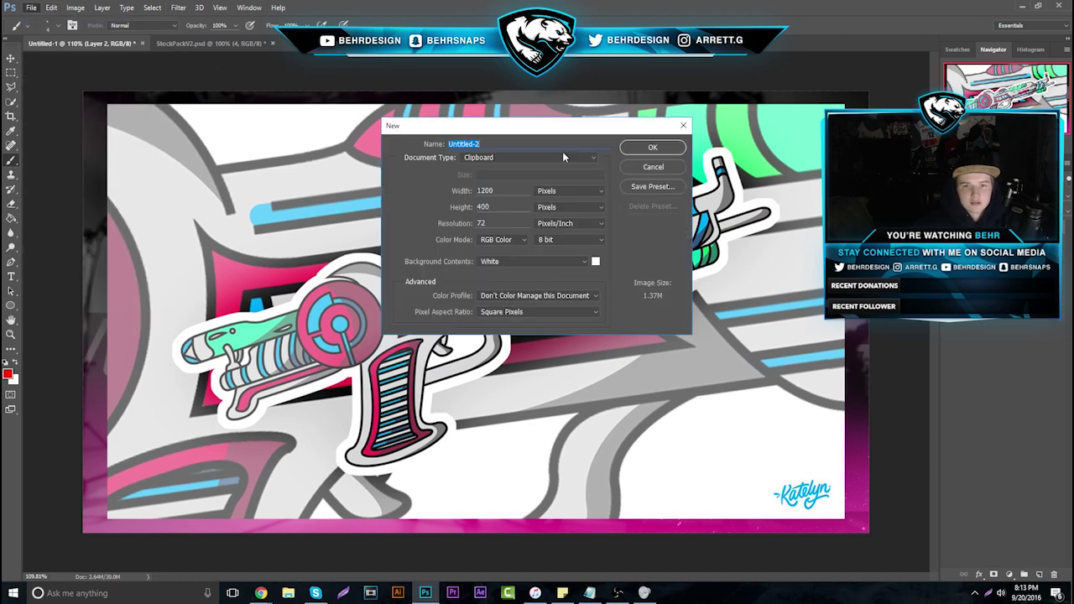
click(638, 141)
key(ctrl+v)
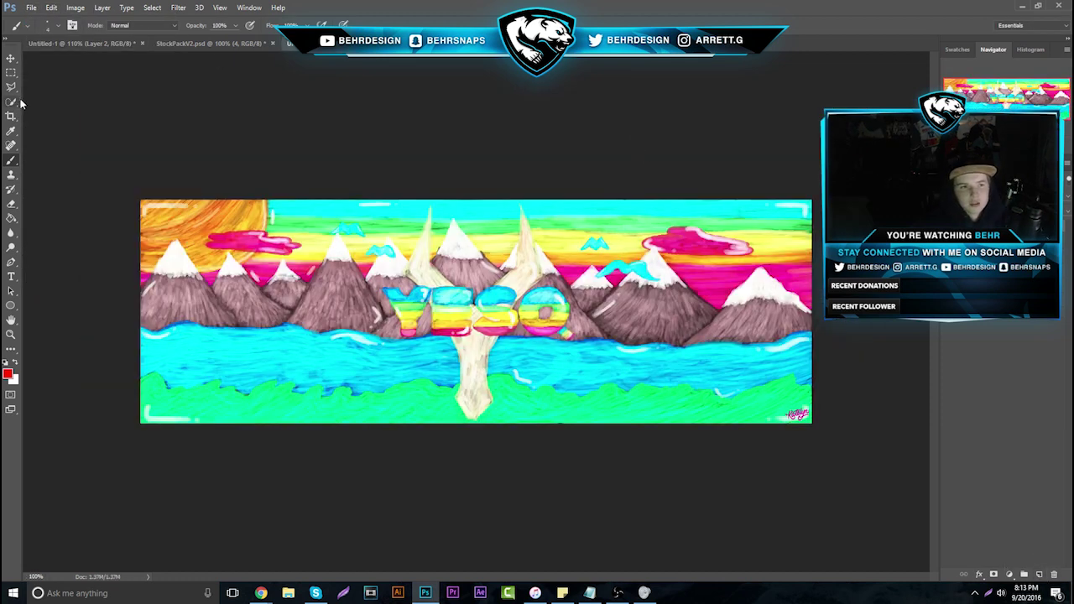
Set the brush to 3 px, reset colours to black and white, and fill the canvas white
click(53, 25)
drag(69, 61, 64, 64)
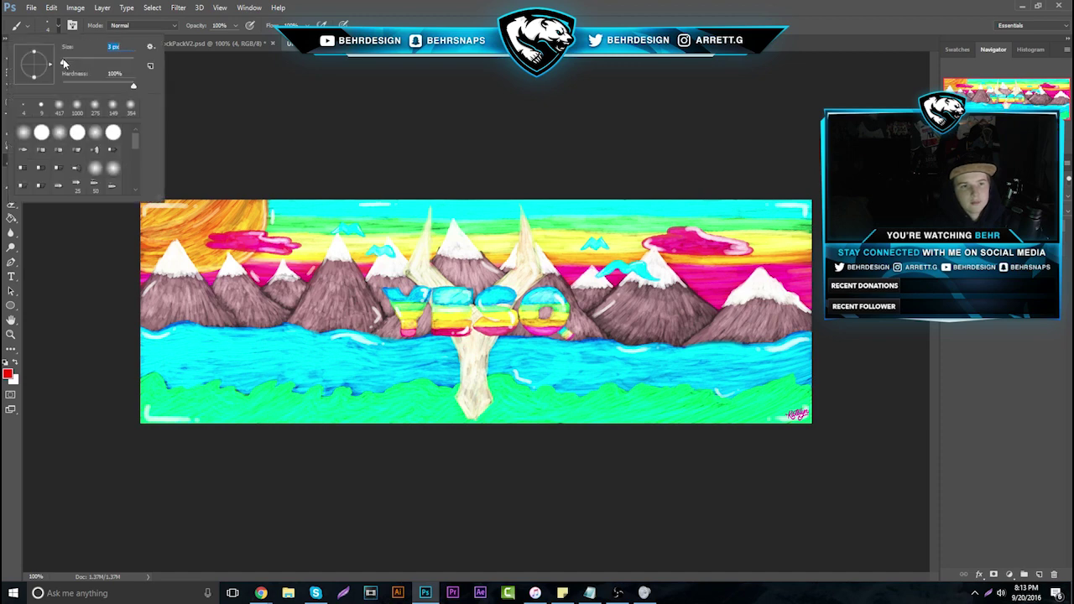
click(13, 369)
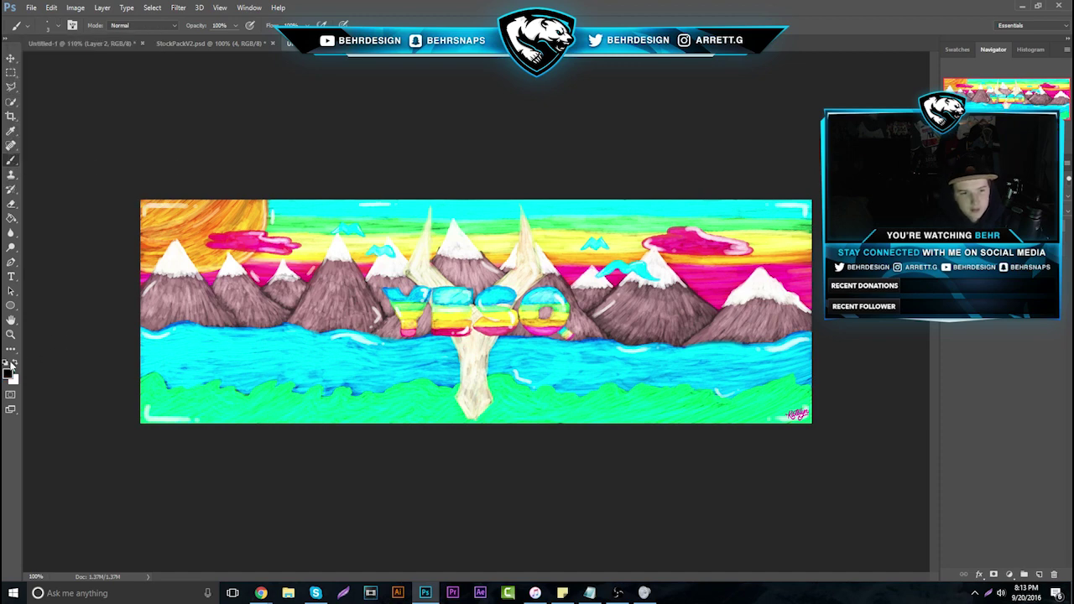
click(7, 362)
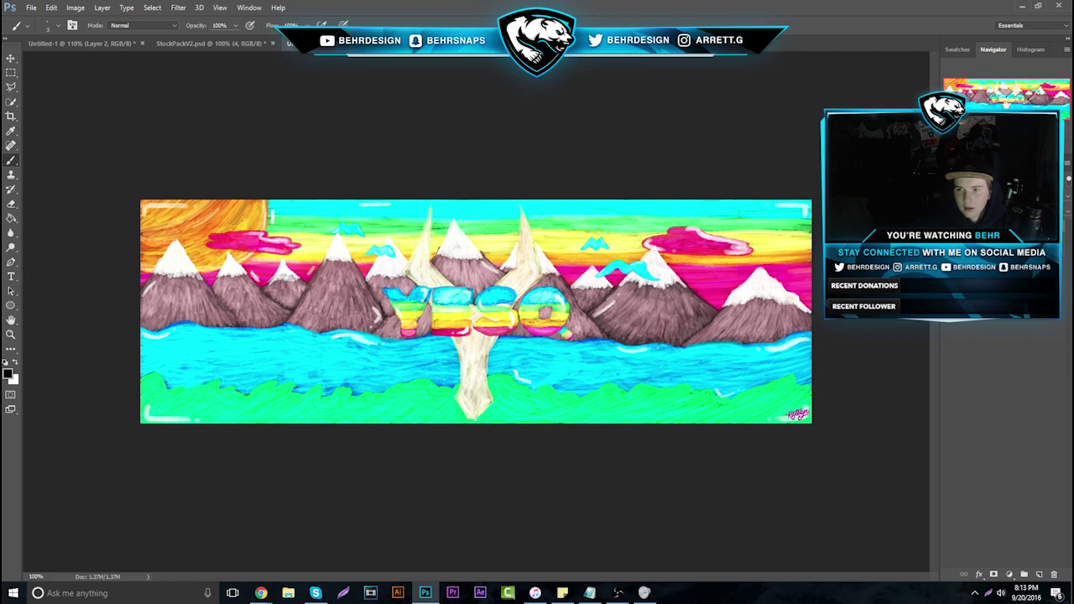
key(ctrl+BackSpace)
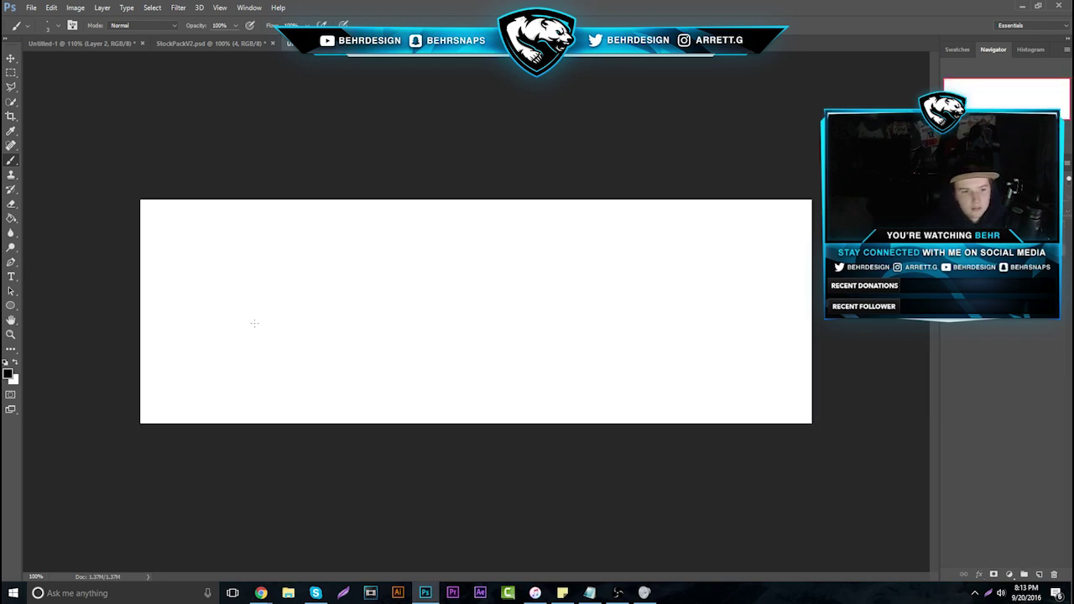
Sketch the left mountain outline with hatch shading on its right face and near the peak
mouse_move(143, 370)
mouse_down()
mouse_move(172, 312)
mouse_move(231, 354)
mouse_up()
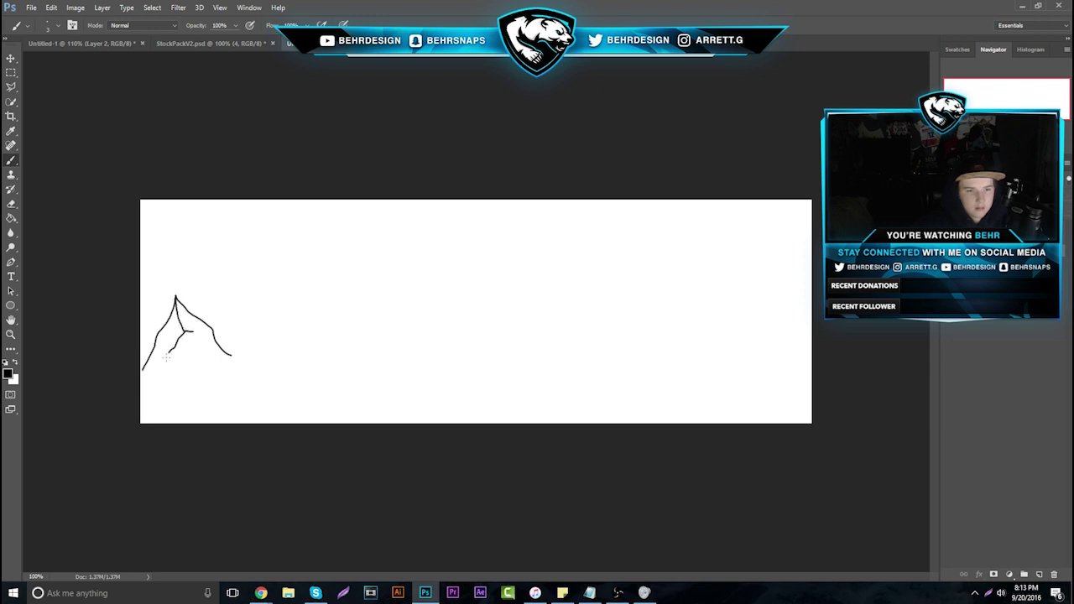
drag(201, 342, 208, 347)
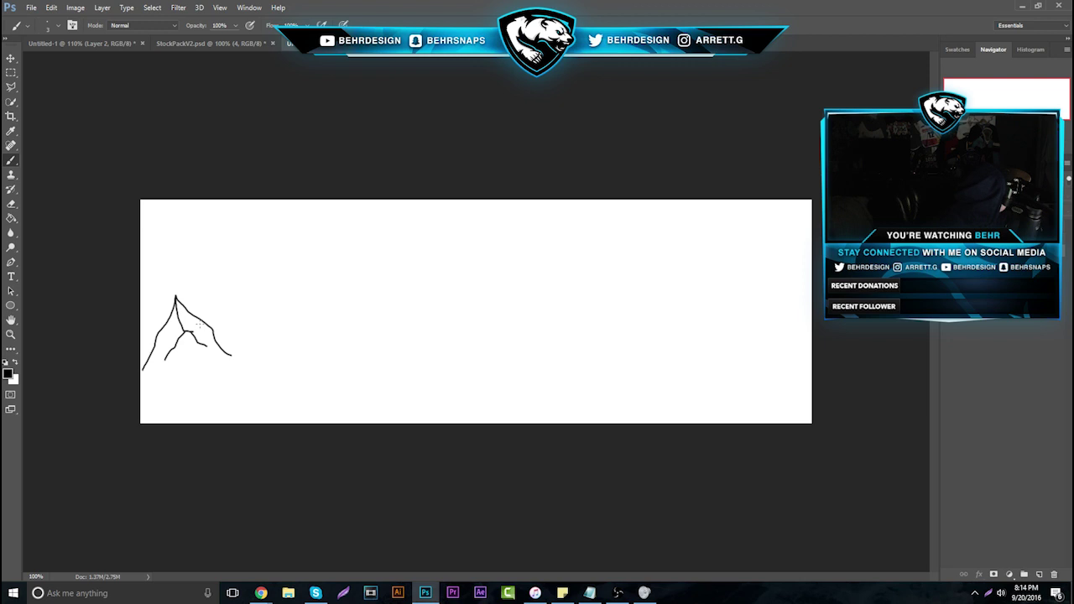
key(ctrl+z)
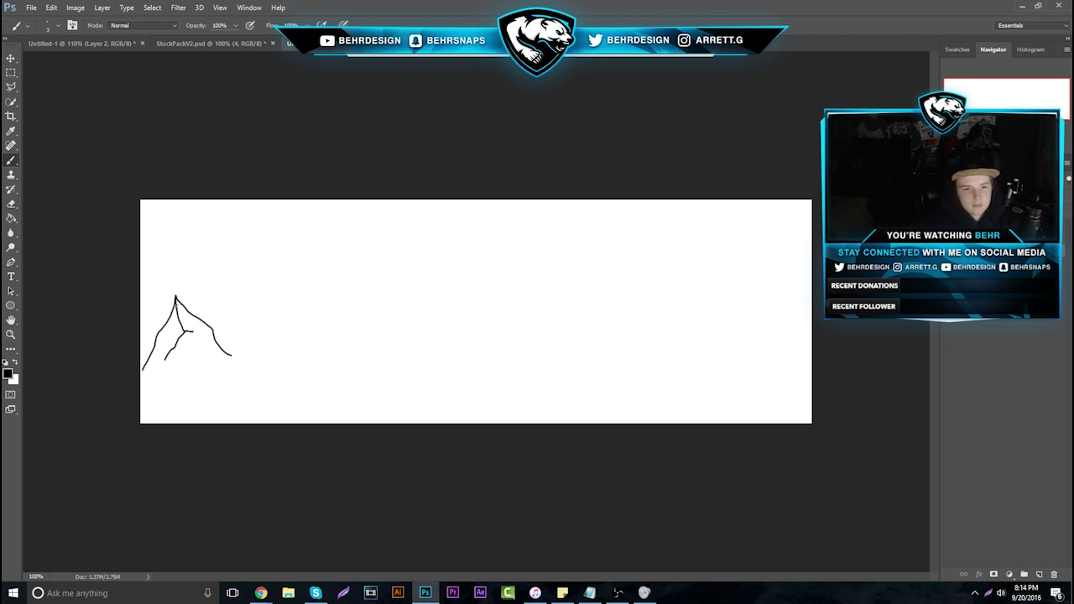
drag(192, 320, 194, 335)
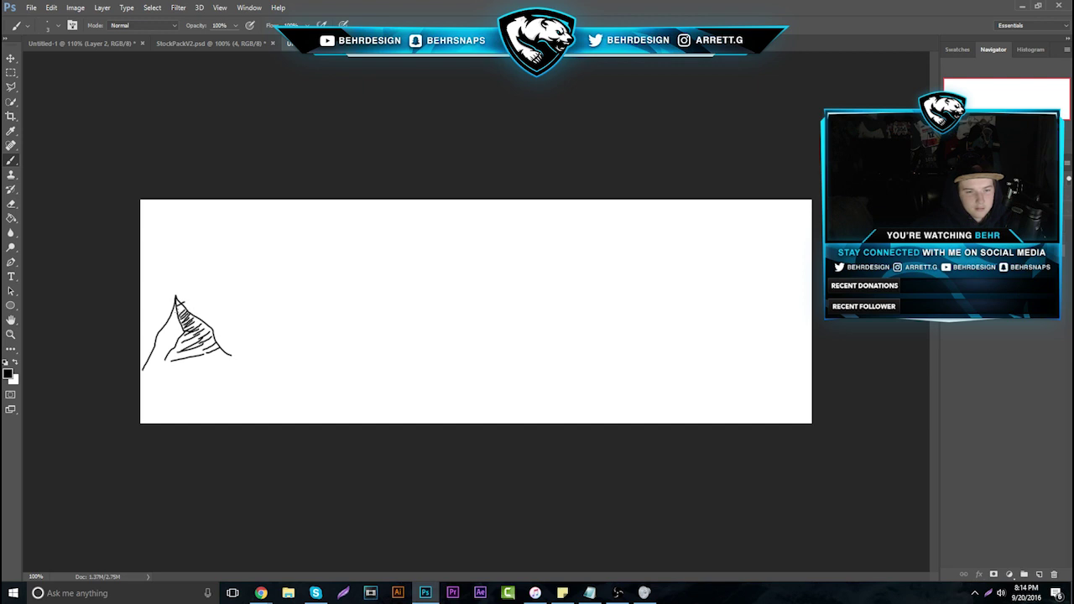
mouse_move(180, 304)
mouse_down()
mouse_move(236, 312)
mouse_move(247, 296)
mouse_up()
Draw a second mountain to the right with inner ridge lines, then close the sketch document
mouse_move(247, 297)
mouse_down()
mouse_move(286, 326)
mouse_move(248, 322)
mouse_move(227, 351)
mouse_up()
drag(248, 300, 228, 349)
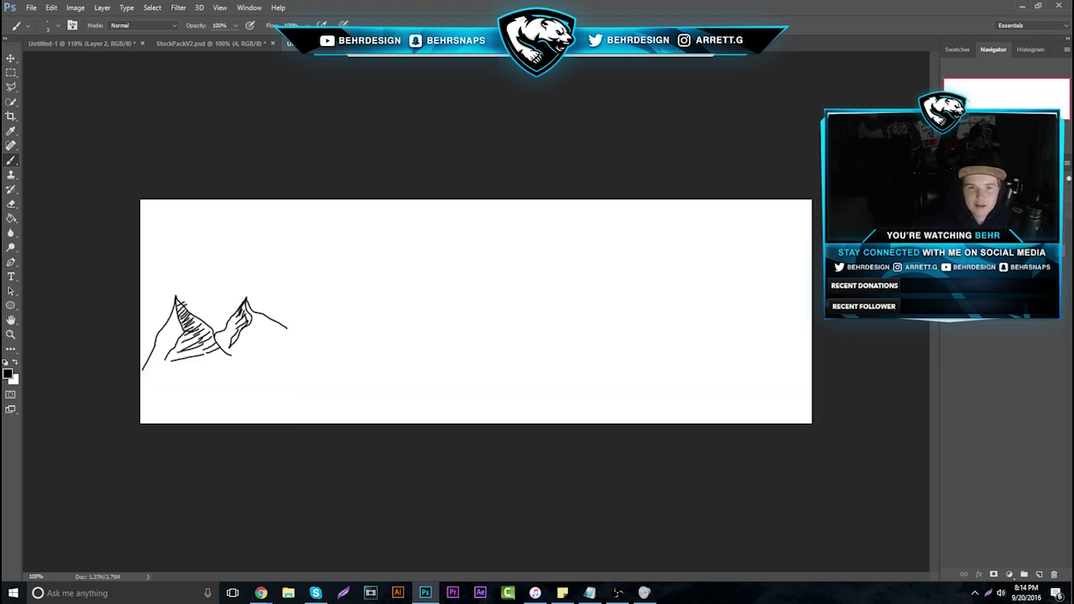
key(ctrl+w)
Discard the sketch, return to Chrome, dismiss the message notification, and close the Headers project
click(560, 218)
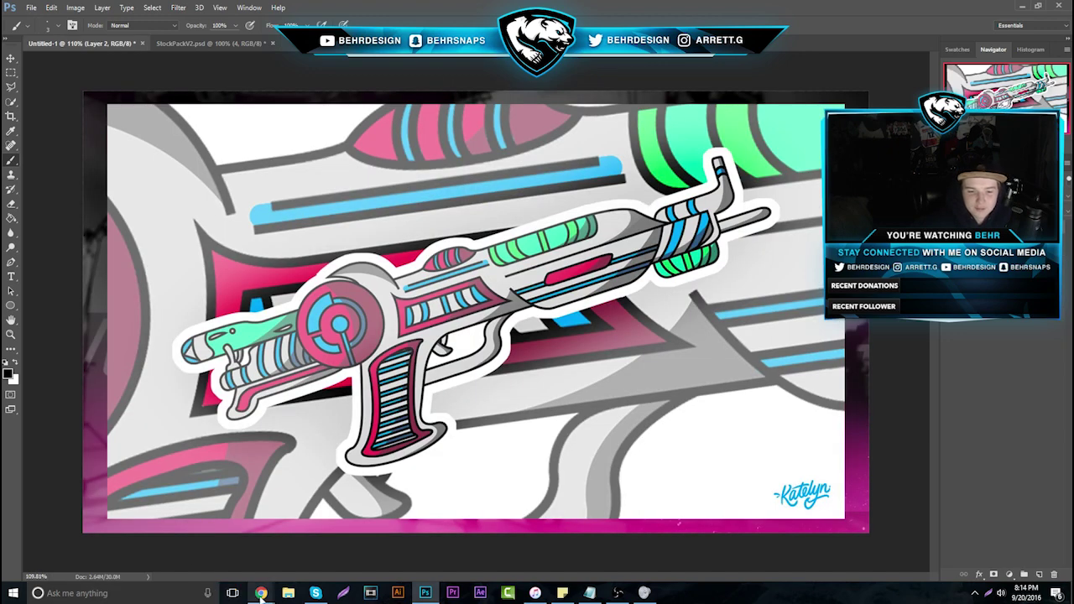
mouse_move(261, 594)
click(158, 528)
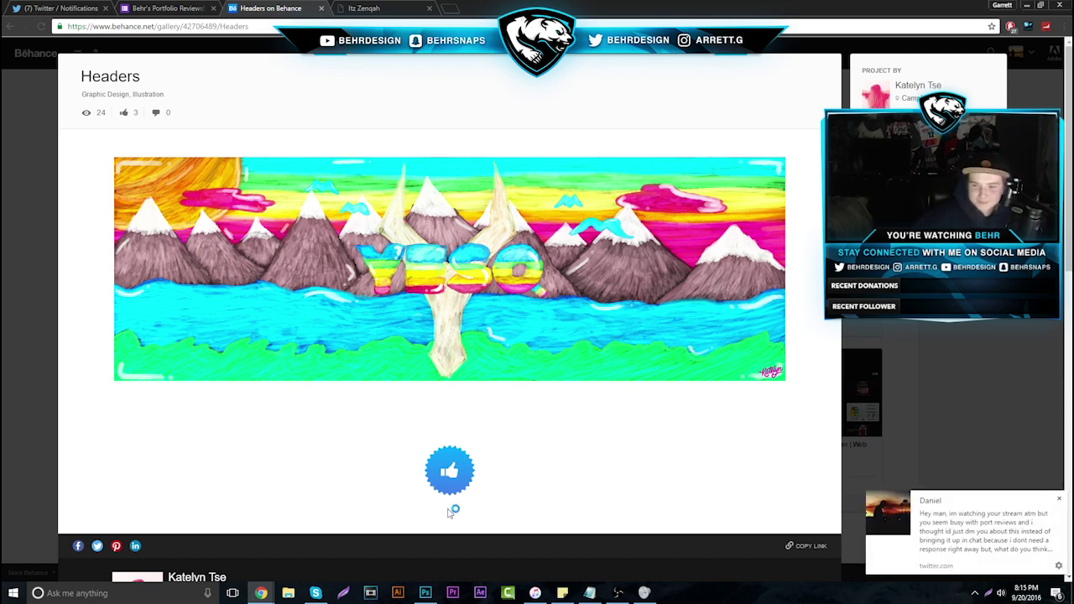
click(1059, 499)
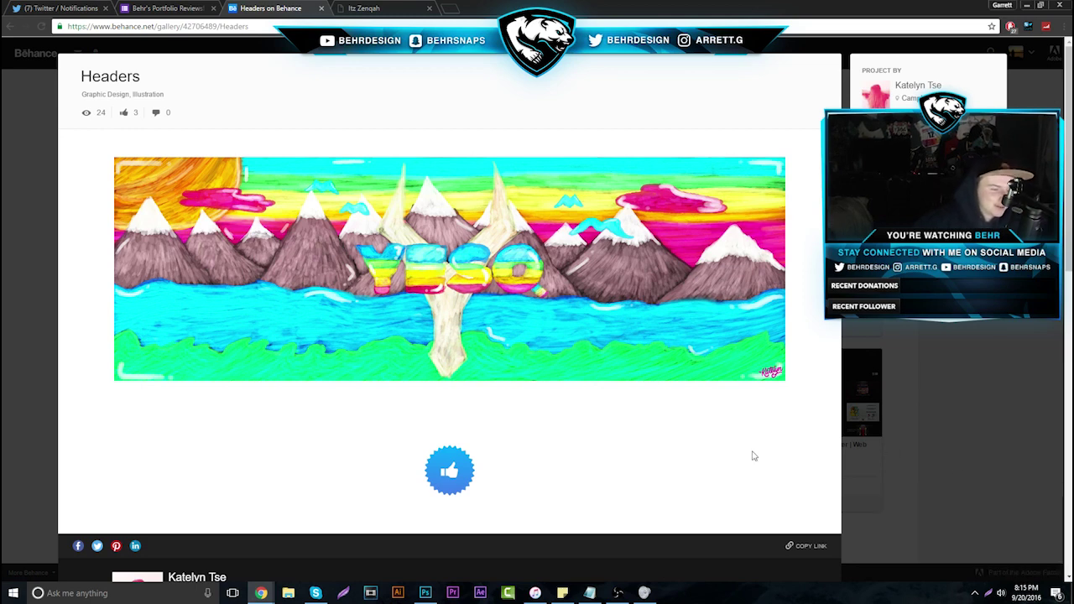
click(907, 380)
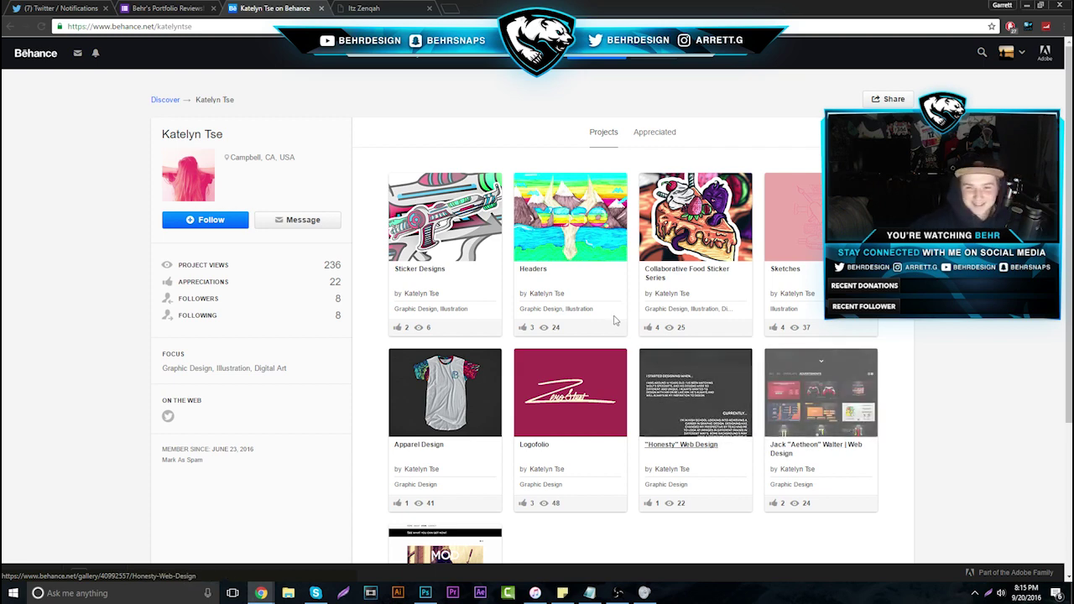
Close the Behance profile, advance to response 7 of 37, and switch to the submitter's Carbonmade portfolio
click(321, 8)
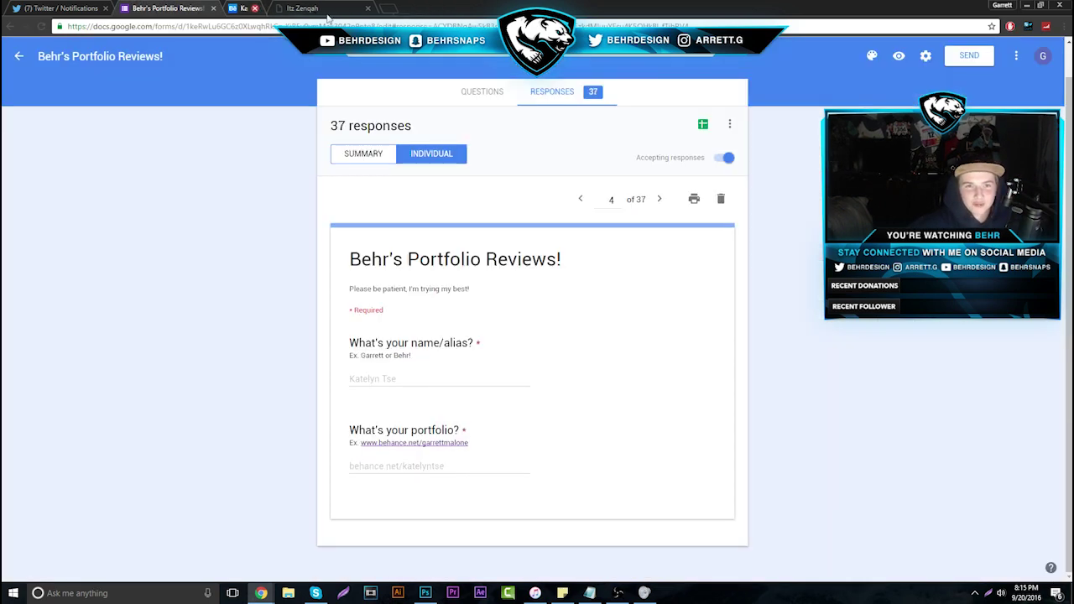
click(661, 199)
click(661, 199)
click(662, 199)
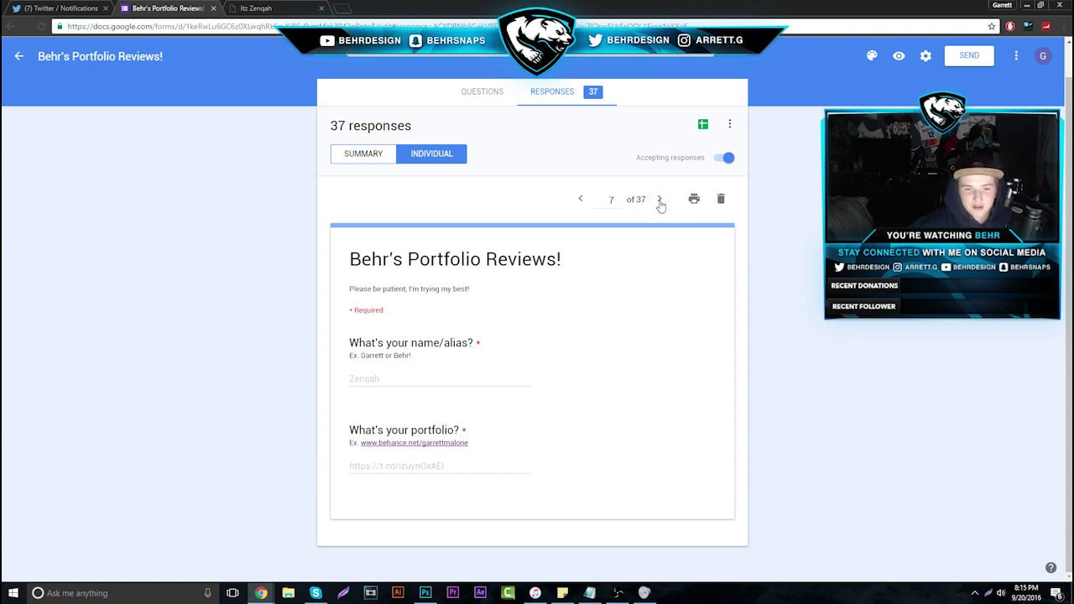
click(269, 8)
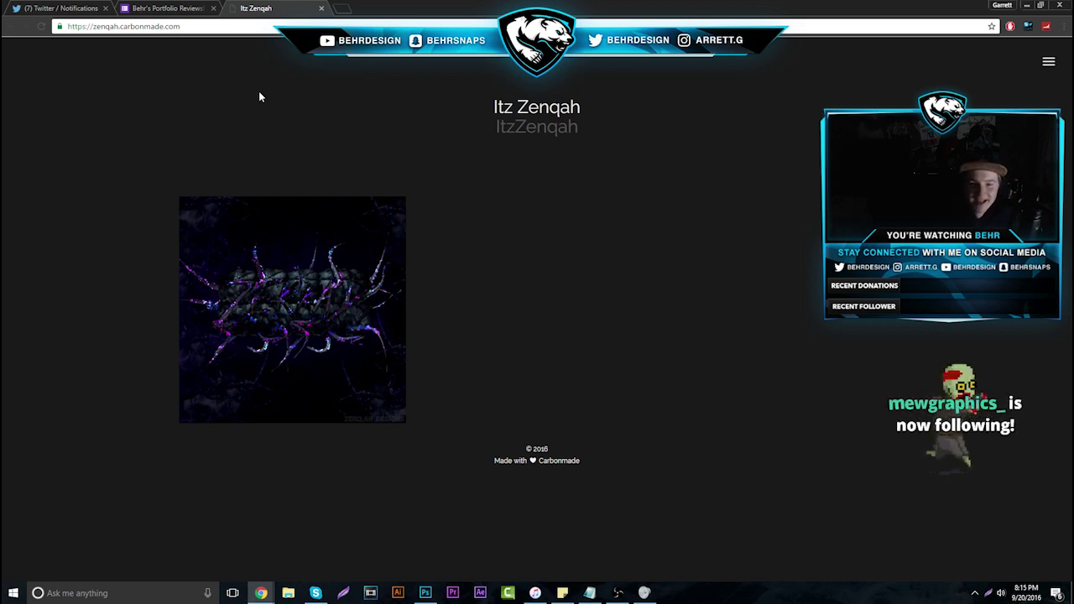
Open the Port project and scroll through its avatar, logo and channel art pieces
click(310, 239)
scroll(317, 314, down, 1)
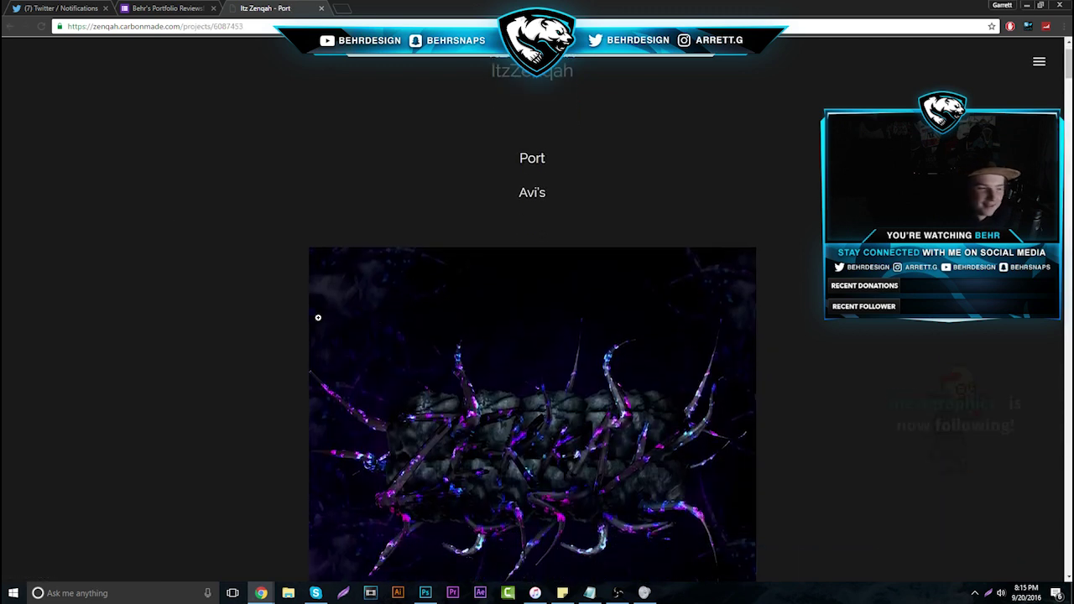
scroll(289, 313, down, 1)
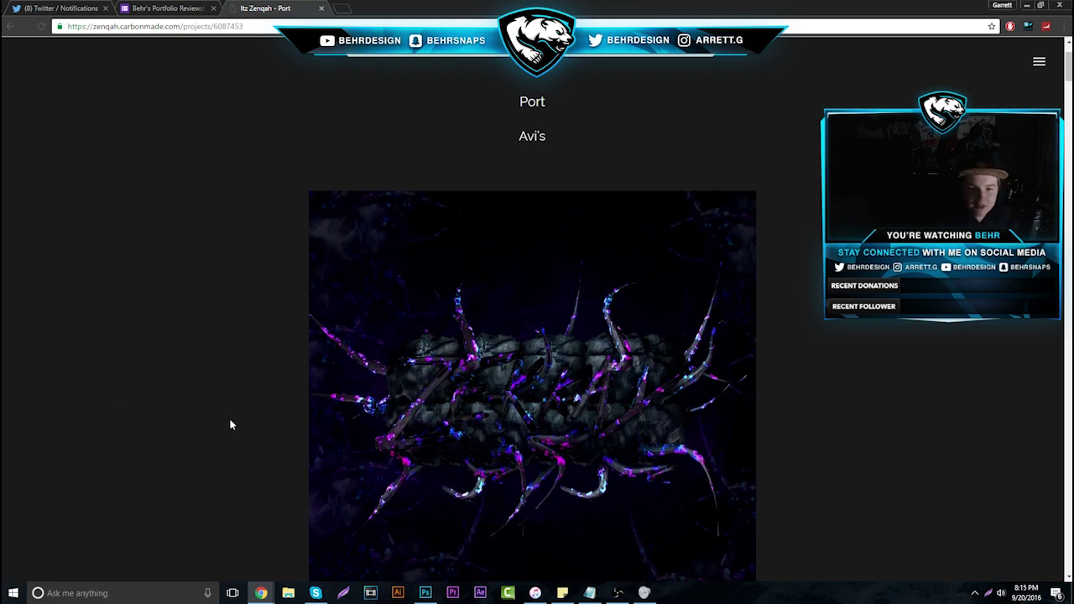
scroll(388, 269, down, 3)
scroll(388, 269, up, 1)
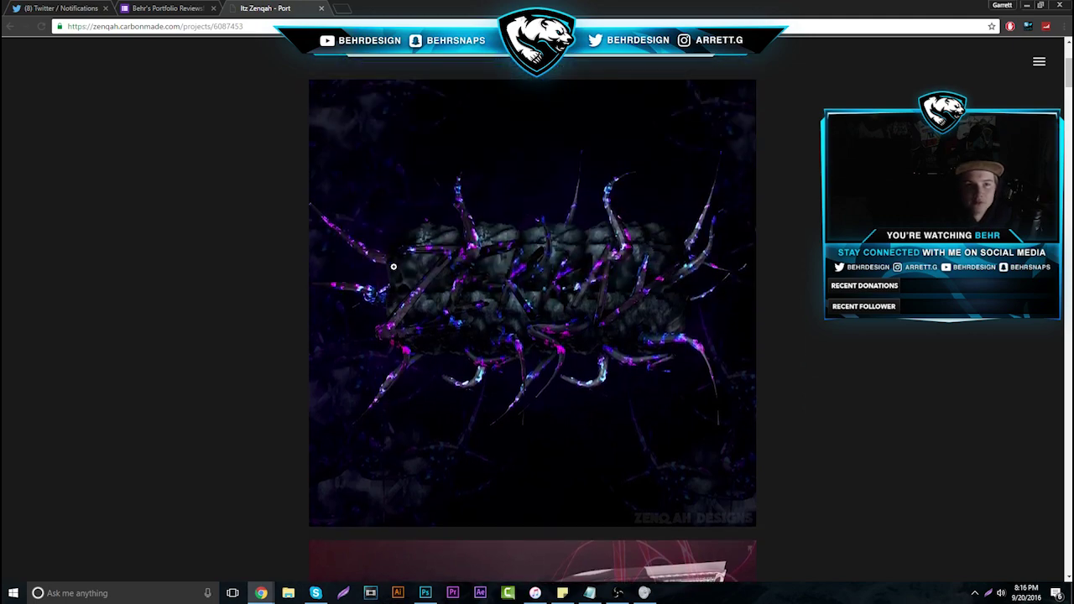
scroll(607, 279, down, 18)
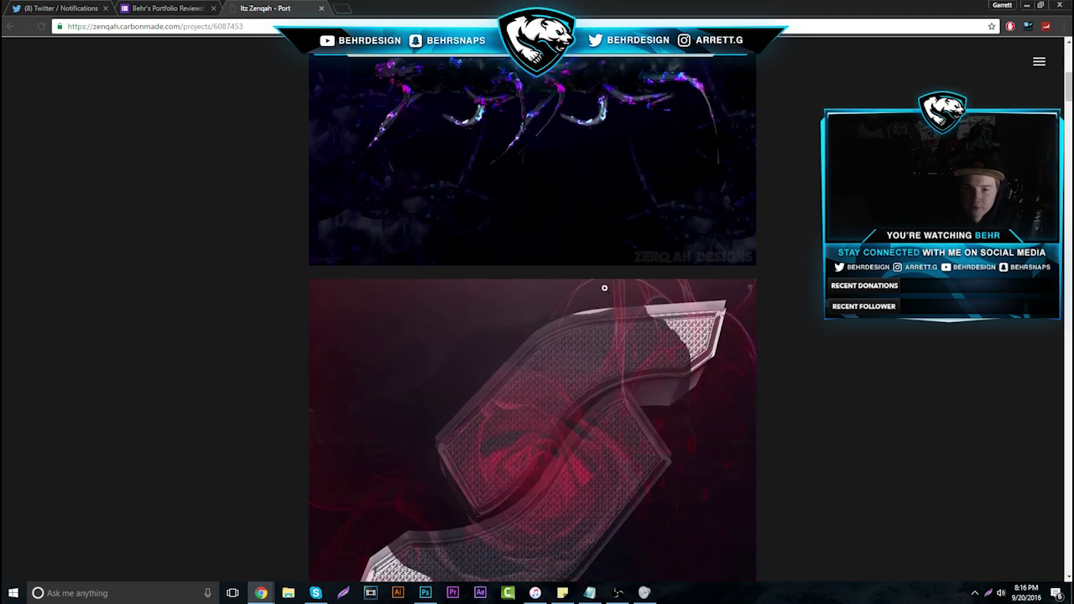
scroll(588, 322, down, 4)
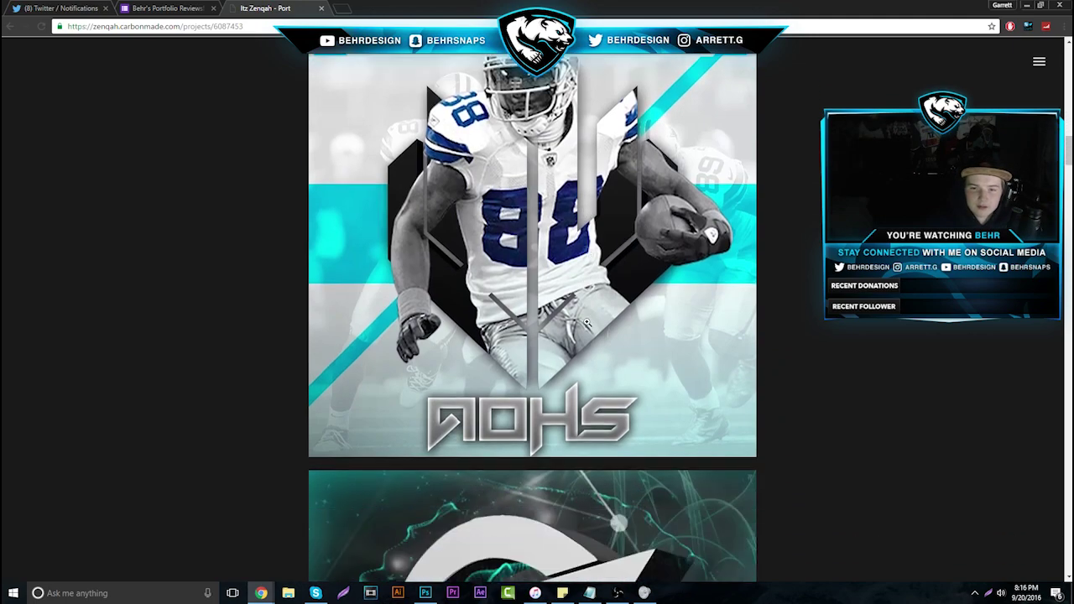
scroll(546, 317, up, 4)
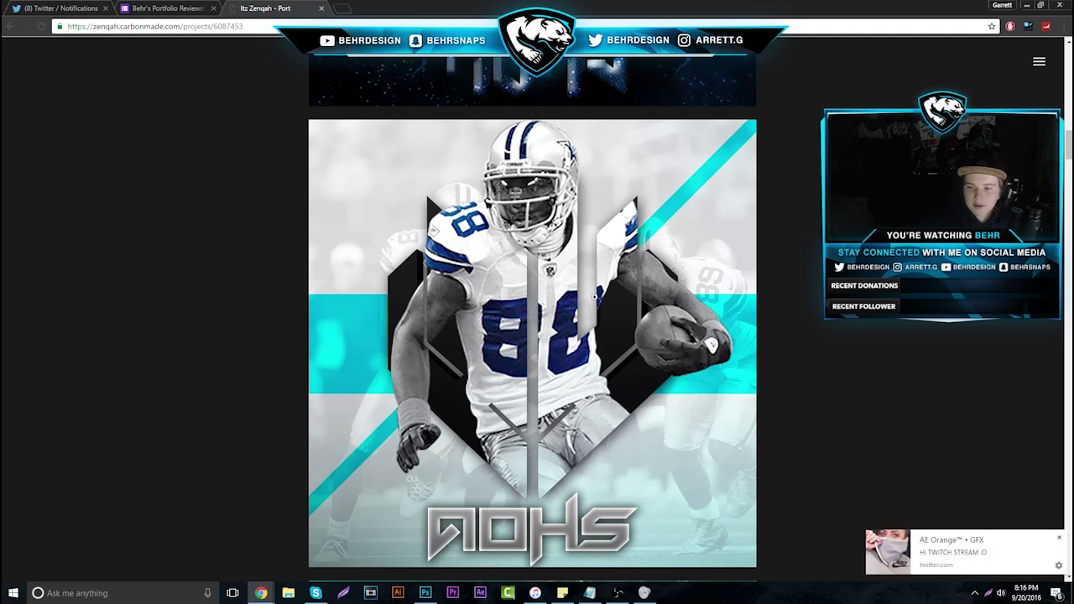
scroll(596, 298, down, 6)
scroll(526, 225, down, 8)
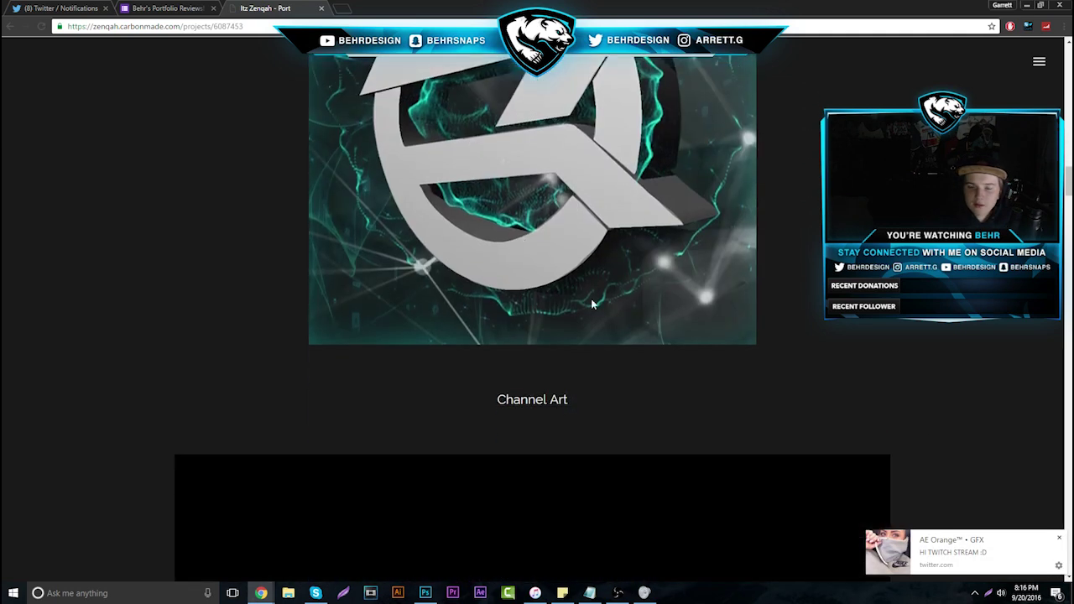
scroll(663, 387, down, 7)
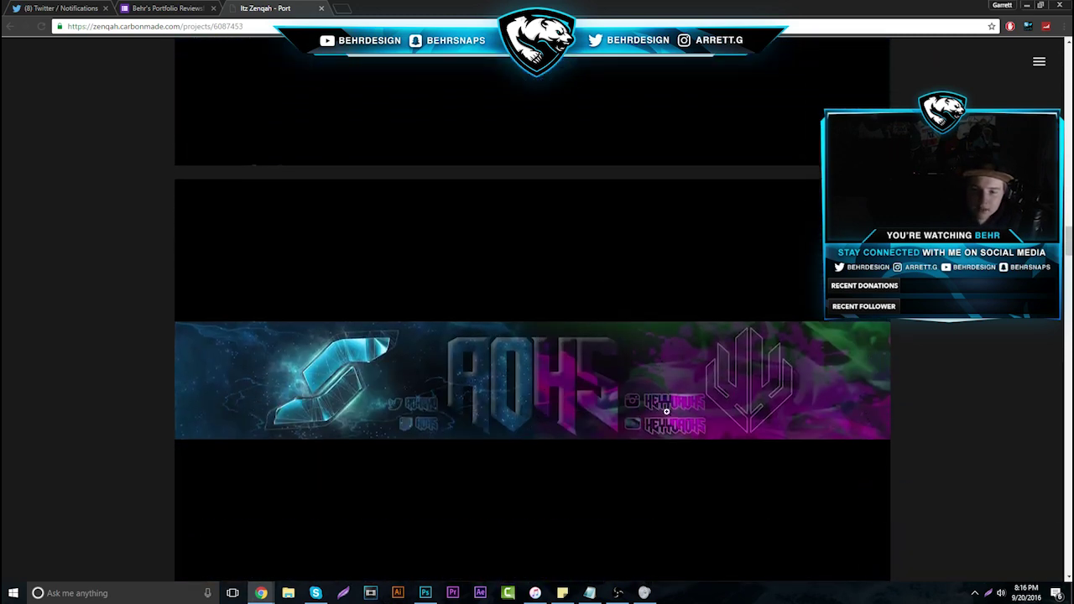
scroll(534, 373, up, 10)
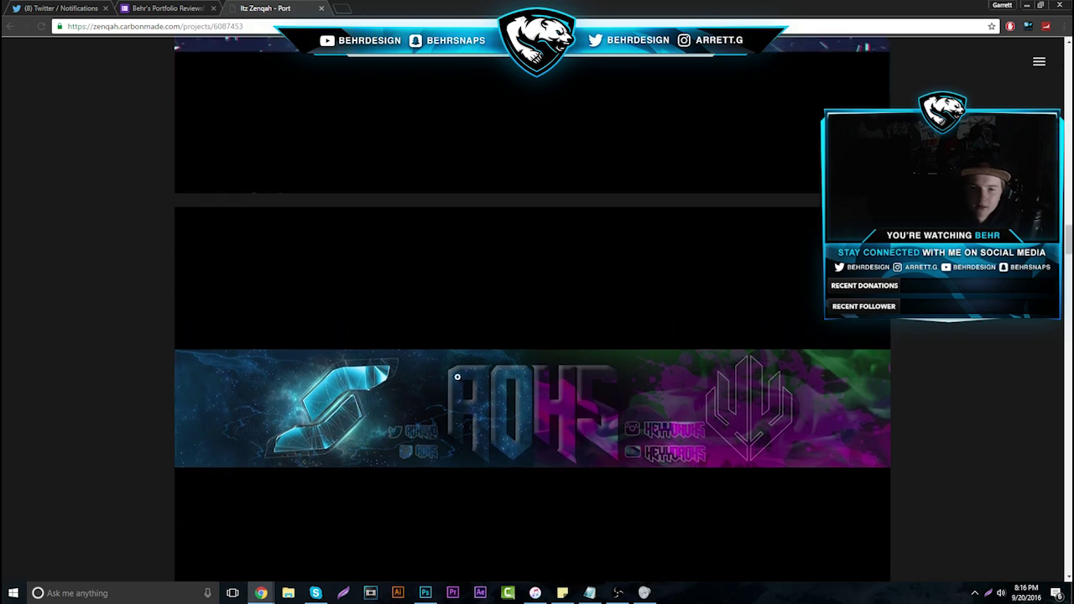
scroll(440, 365, up, 3)
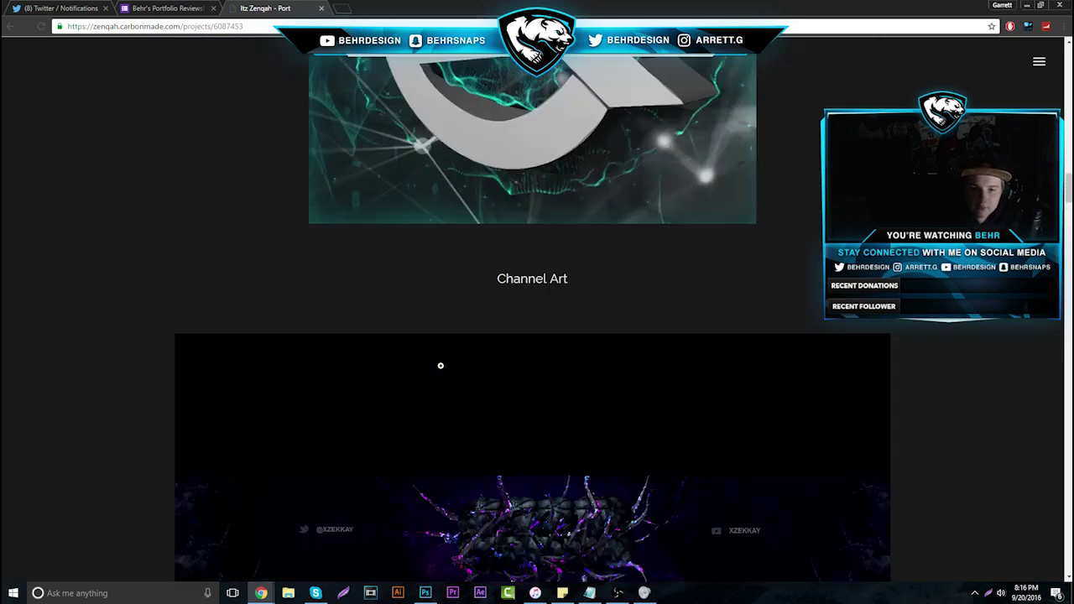
scroll(503, 419, down, 1)
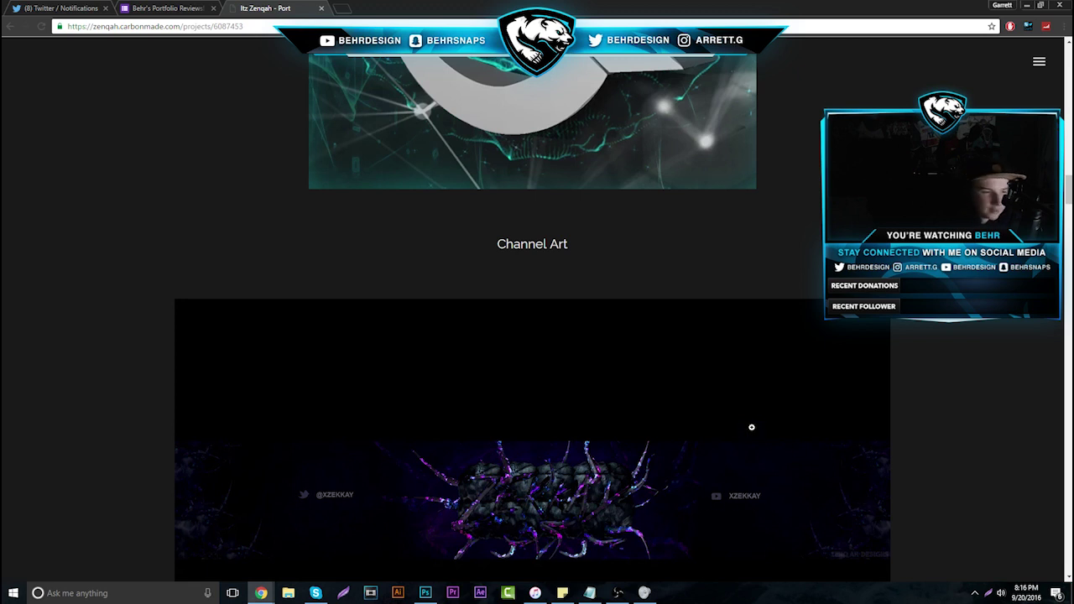
scroll(616, 456, down, 4)
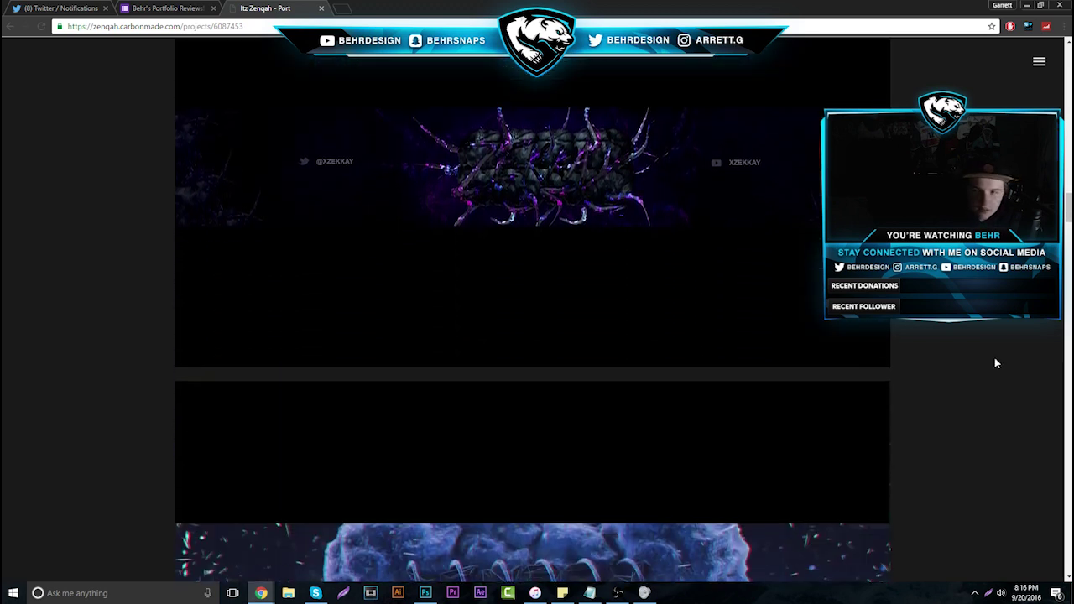
scroll(996, 361, up, 3)
scroll(532, 319, up, 15)
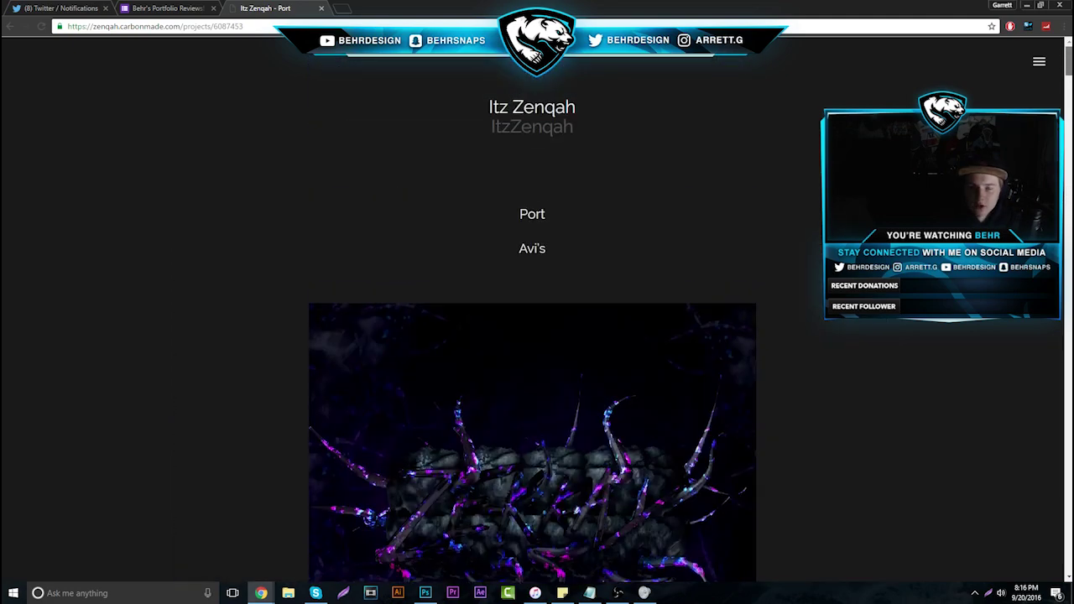
scroll(728, 408, down, 3)
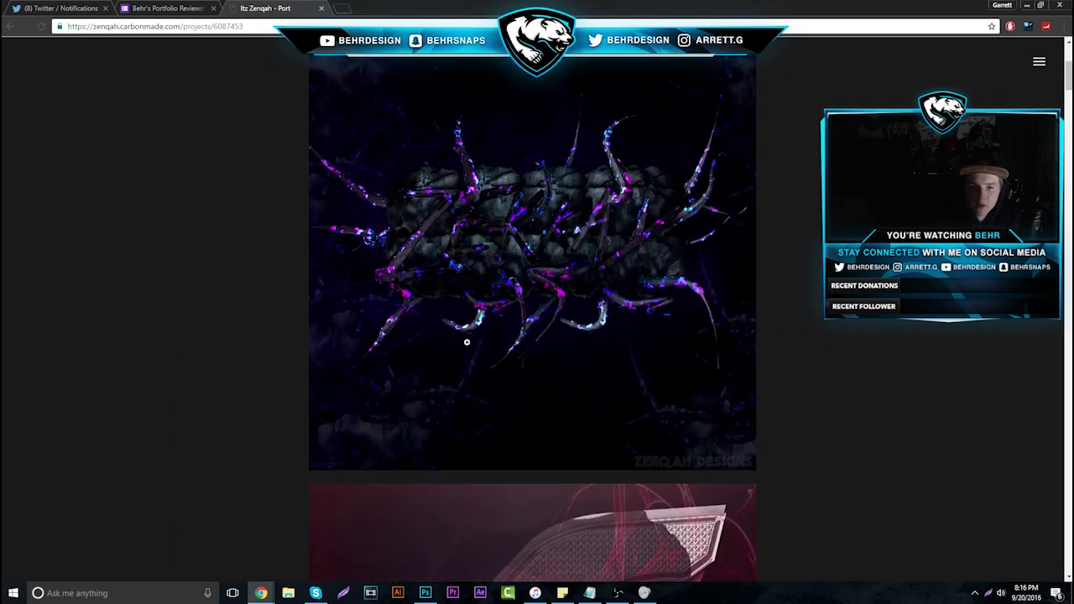
scroll(467, 341, down, 3)
scroll(495, 313, down, 2)
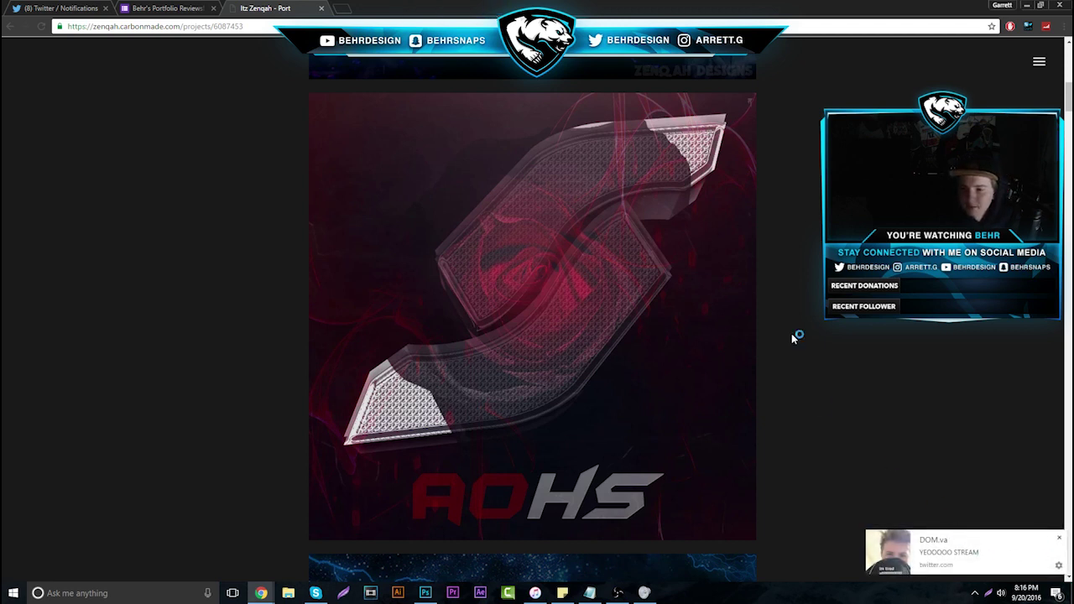
Close the reviewed portfolio, advance to the next response, and select its portfolio URL
click(320, 8)
click(659, 198)
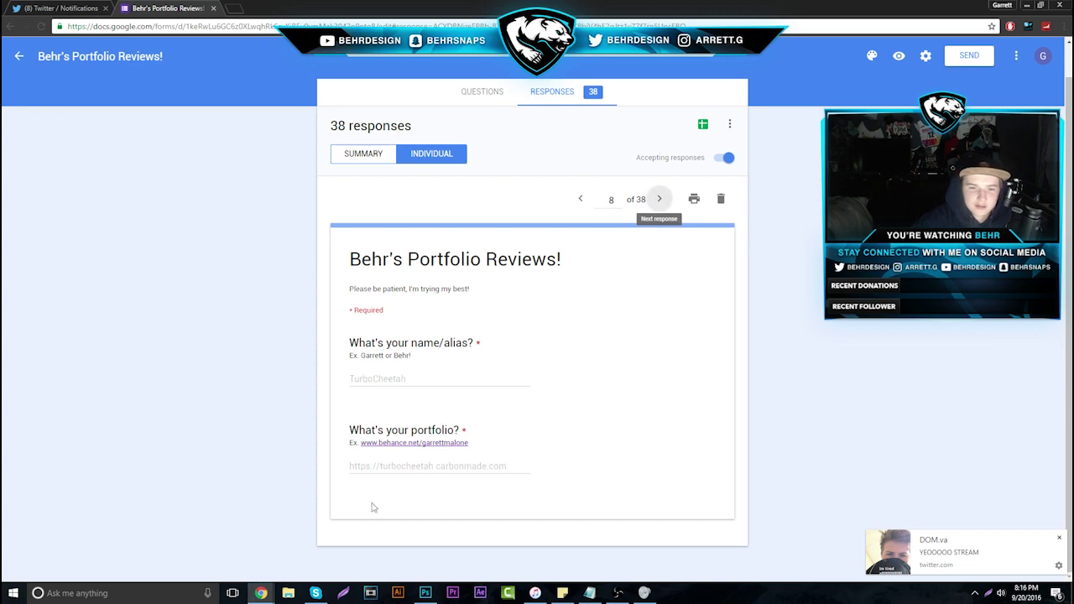
double_click(360, 466)
drag(424, 475, 522, 475)
Open the selected portfolio address in a new tab and go to its Revamps project
right_click(476, 460)
click(512, 482)
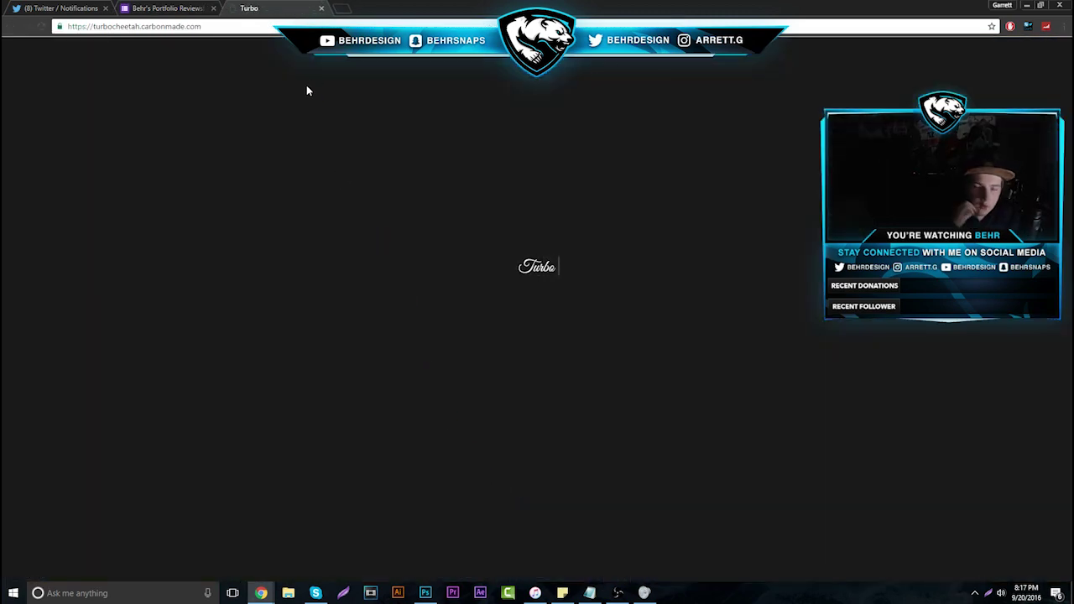
click(523, 266)
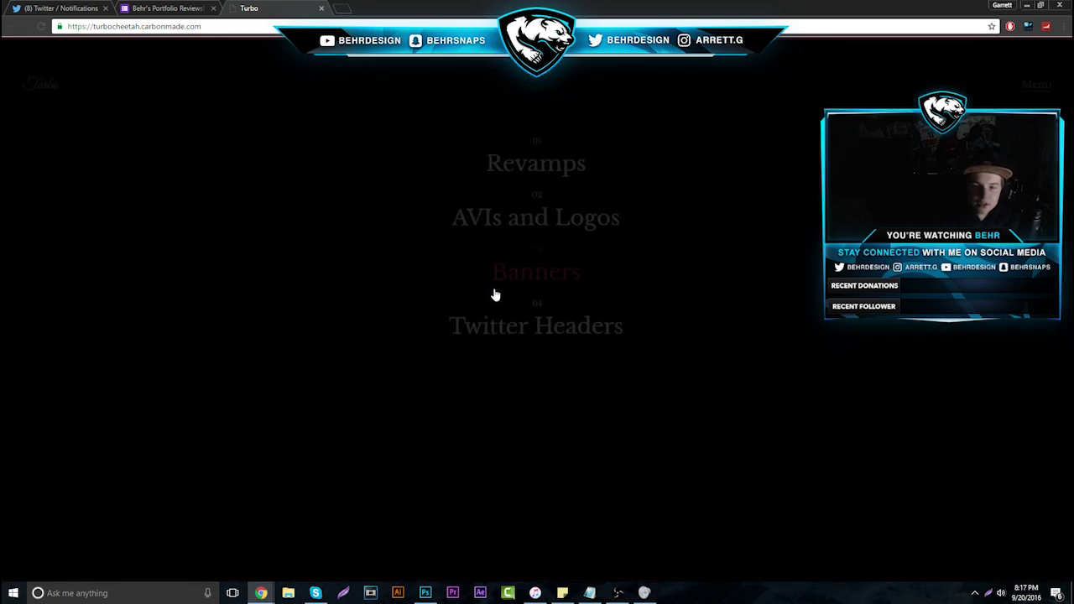
click(496, 137)
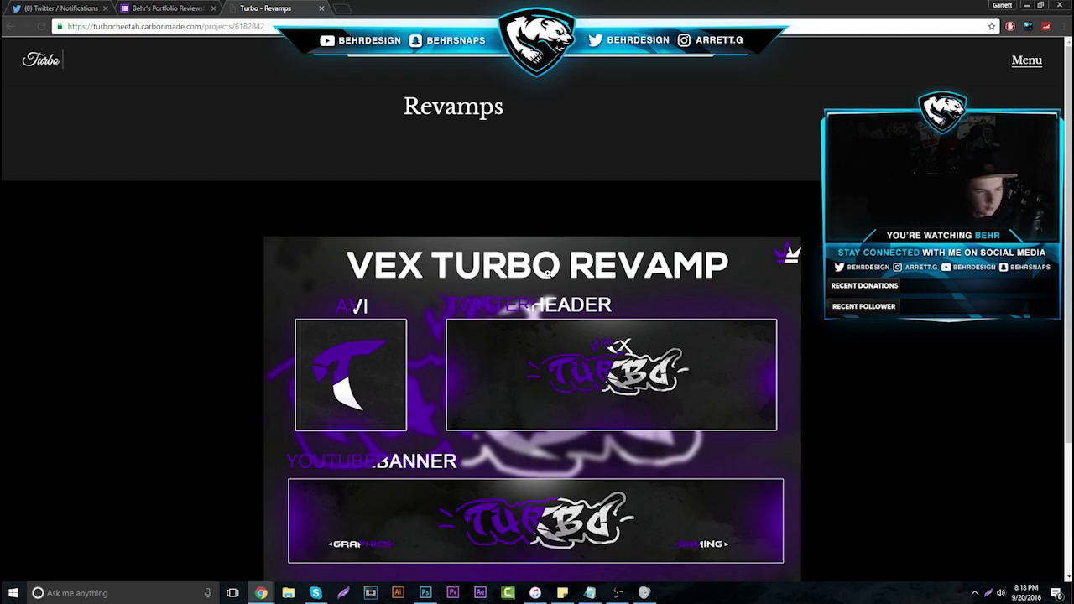
Scroll the Revamps page, glance at the form responses, then enlarge the VEX TURBO REVAMP image
scroll(547, 273, down, 1)
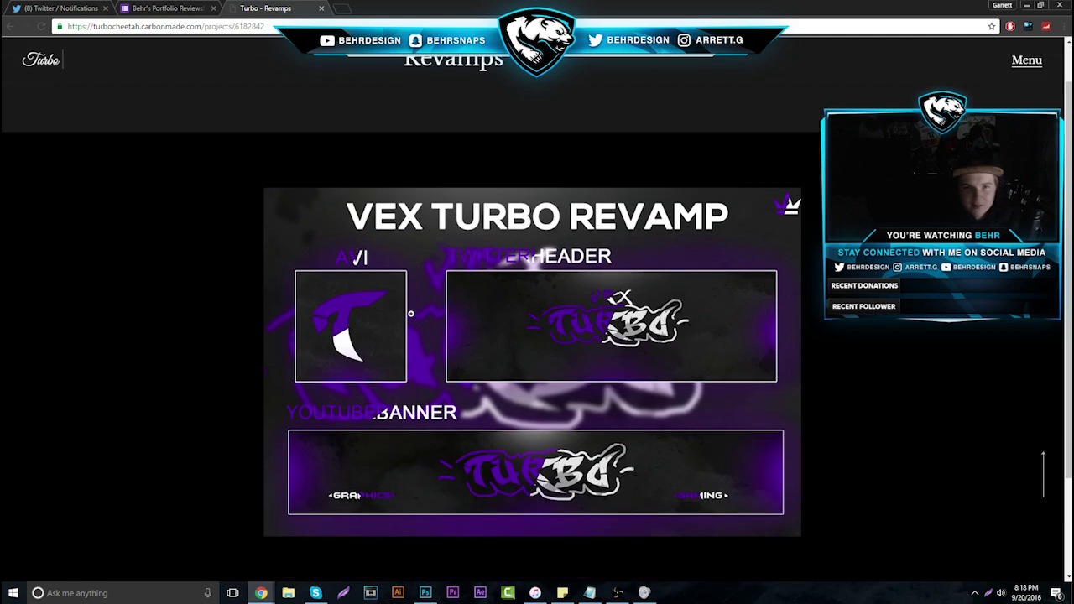
click(211, 6)
click(284, 8)
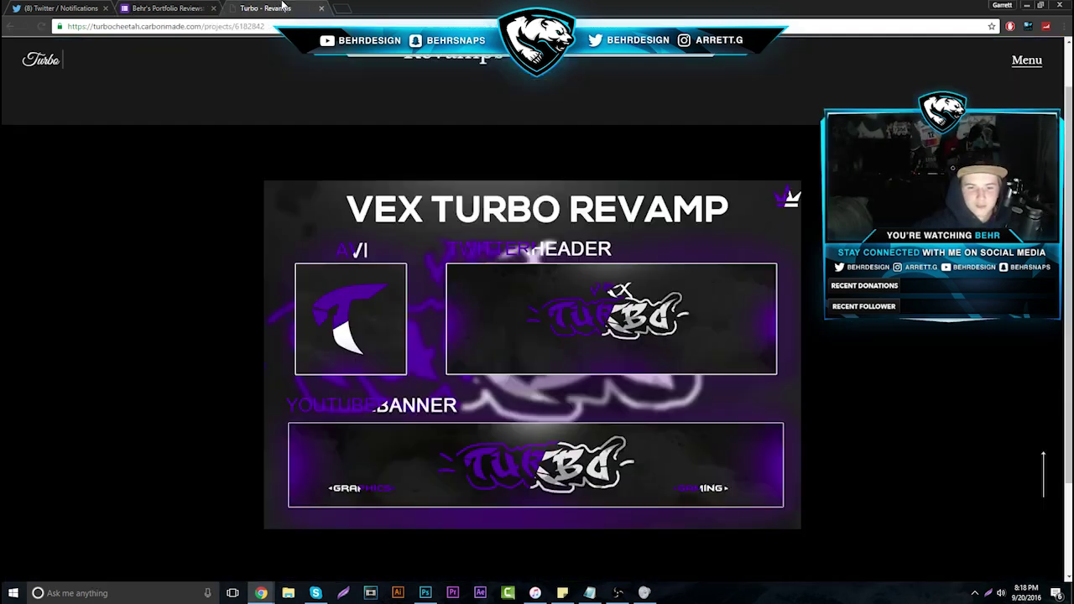
scroll(754, 559, down, 2)
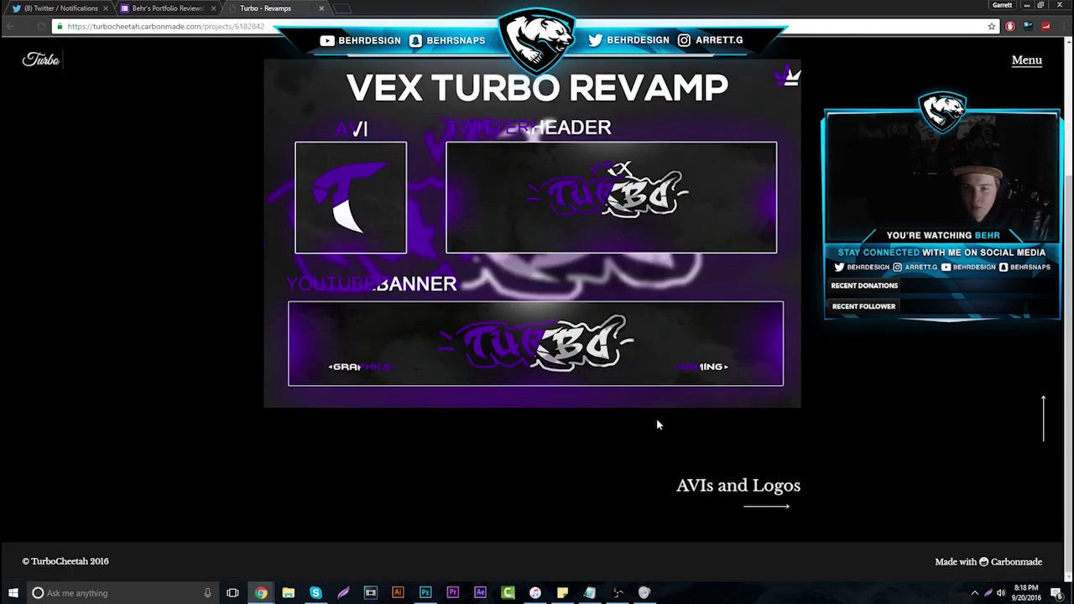
scroll(646, 395, up, 1)
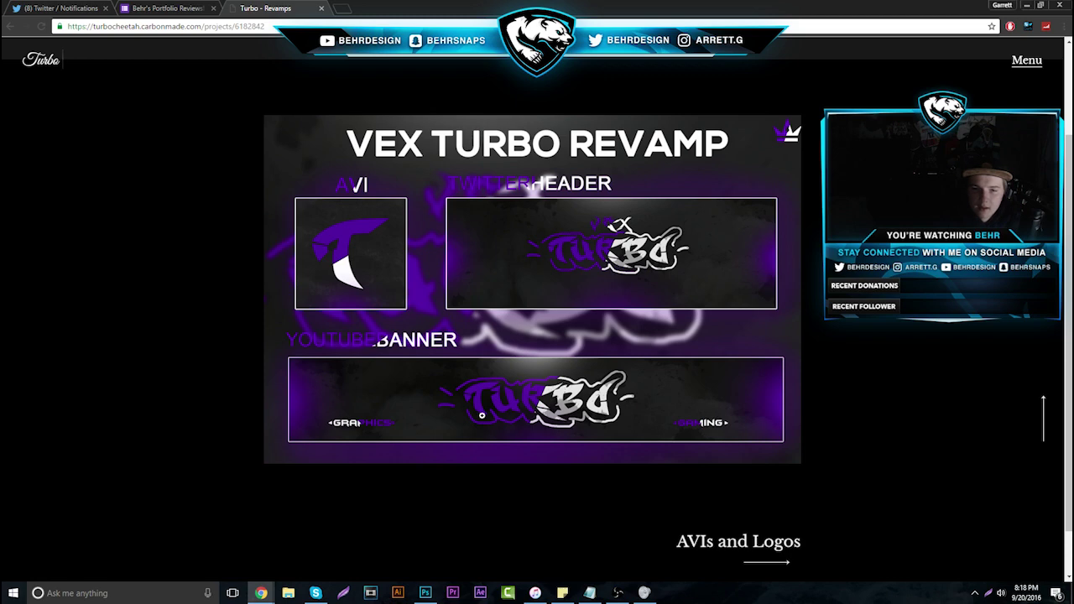
click(538, 484)
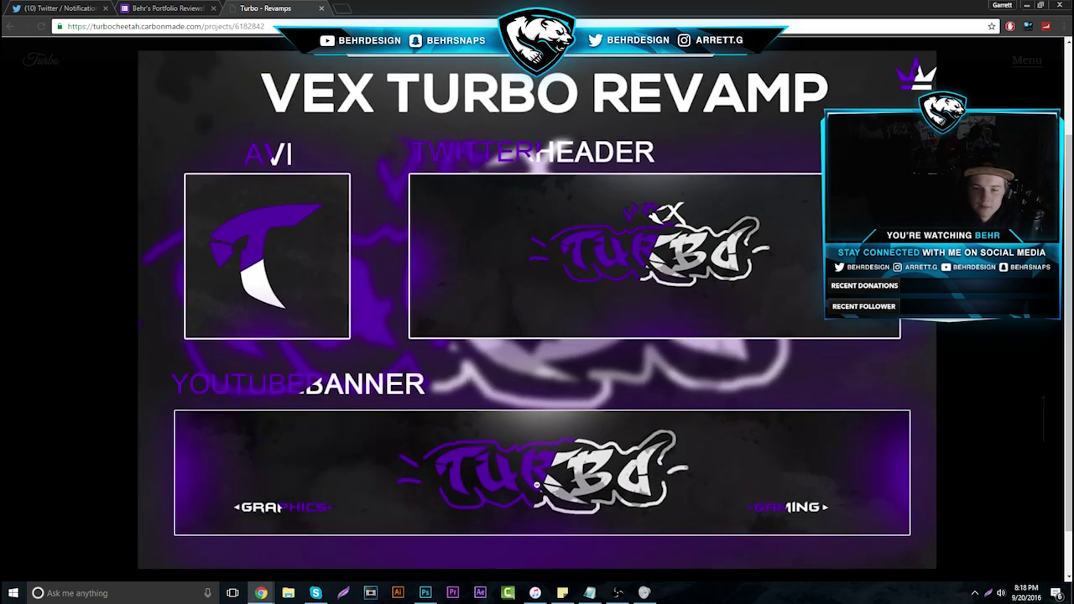
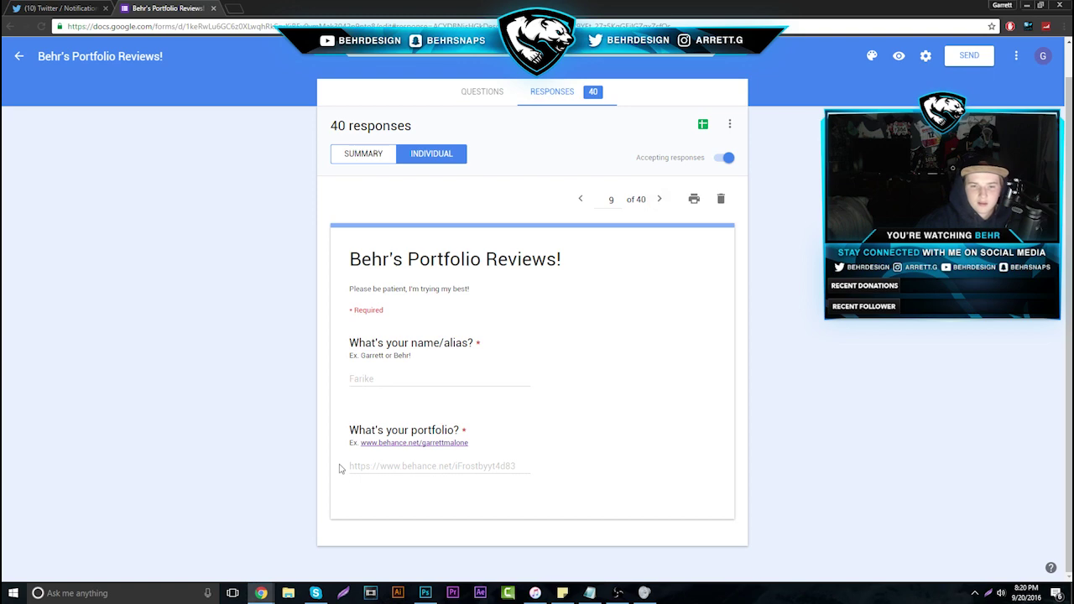
Open response 9's submitted Behance portfolio link in a new tab with the right-click Go to option
drag(342, 466, 517, 467)
right_click(495, 467)
click(516, 484)
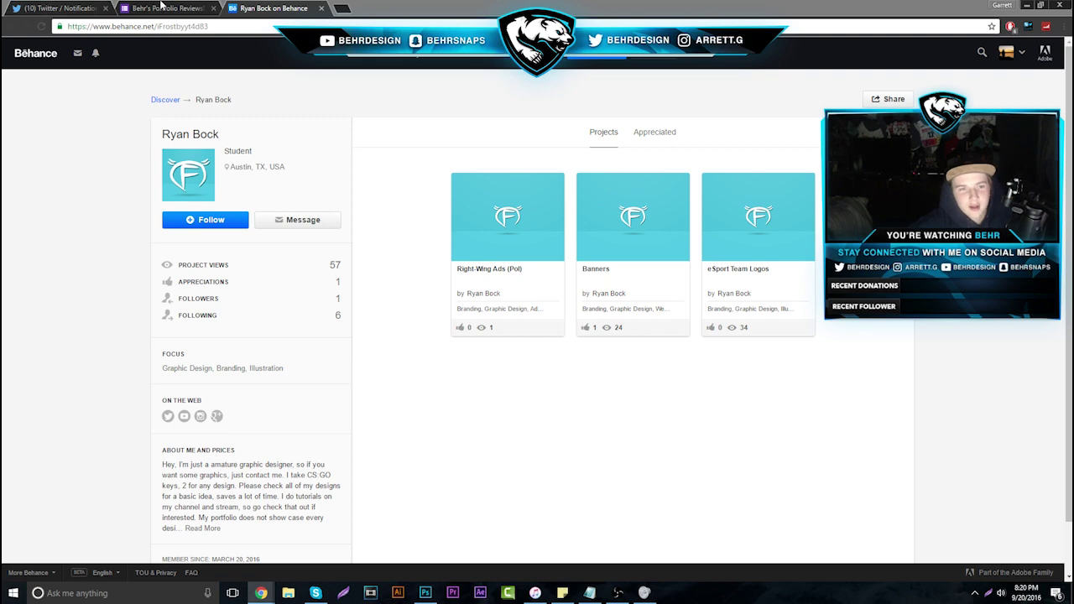
Scroll through the Right-Wing Ads (Pol) project, then close it and open the Banners project
click(164, 8)
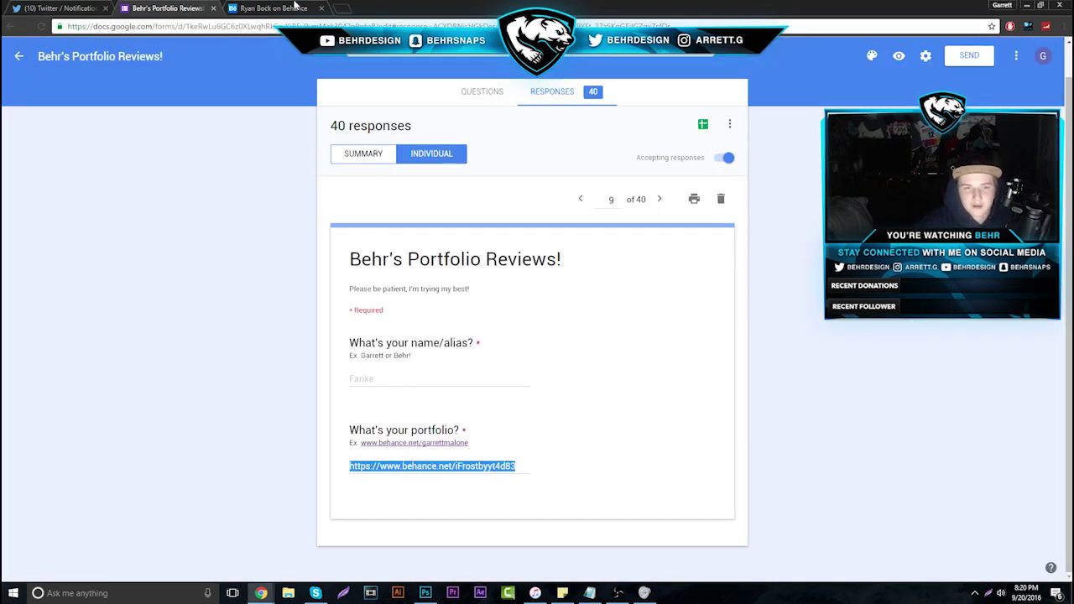
click(281, 8)
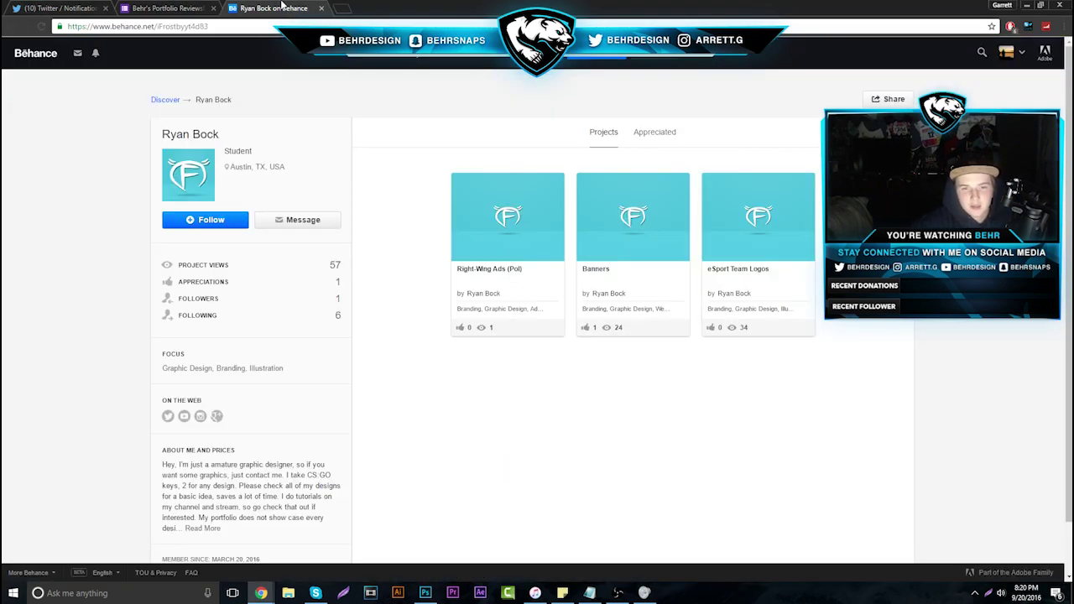
click(530, 238)
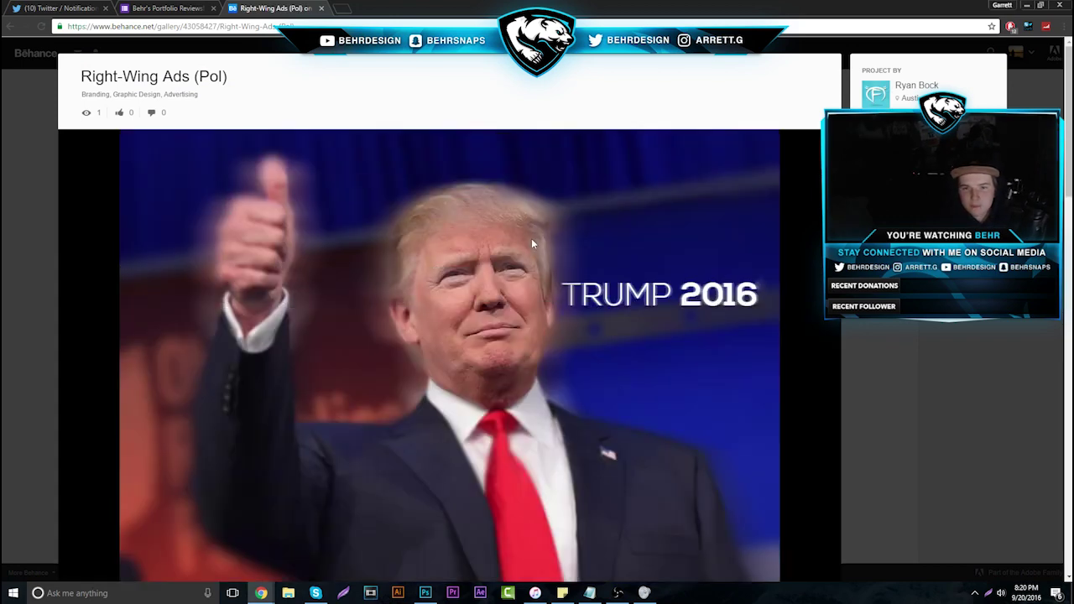
scroll(531, 239, down, 8)
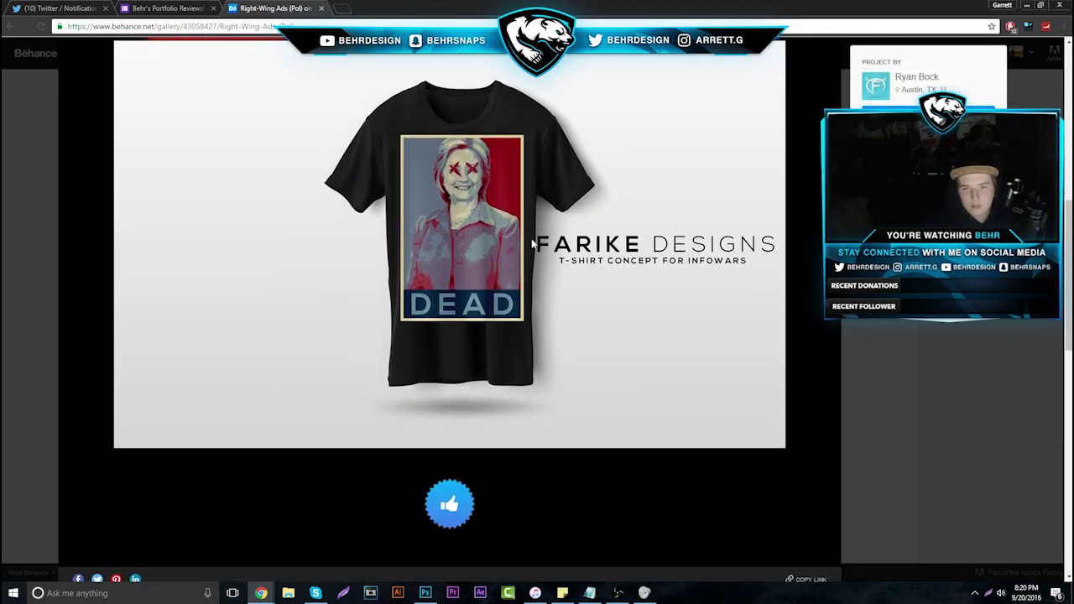
scroll(532, 241, up, 3)
scroll(532, 239, down, 3)
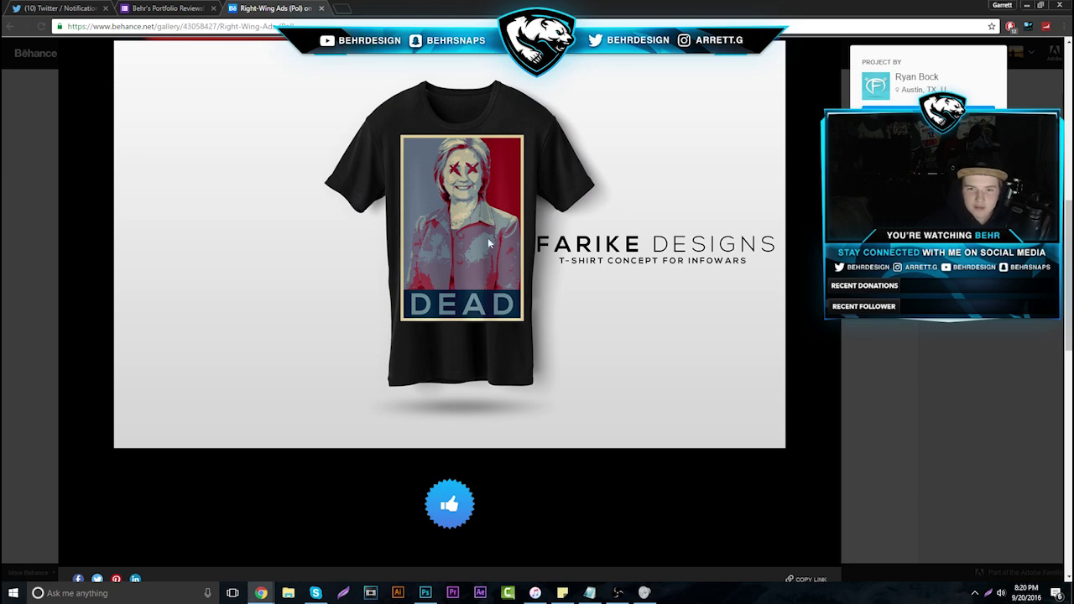
scroll(486, 332, up, 3)
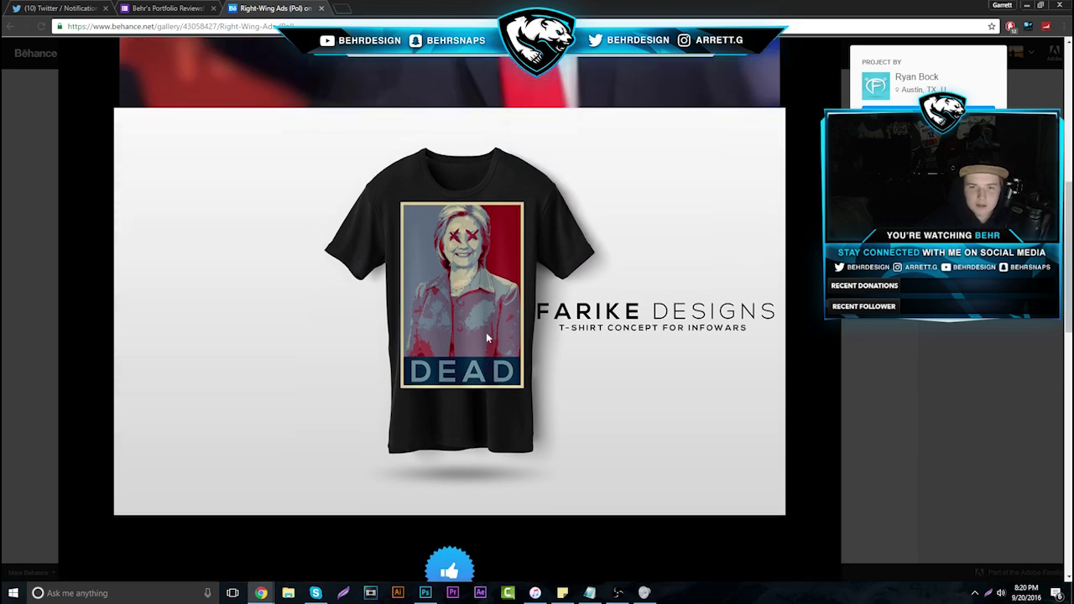
scroll(538, 311, down, 1)
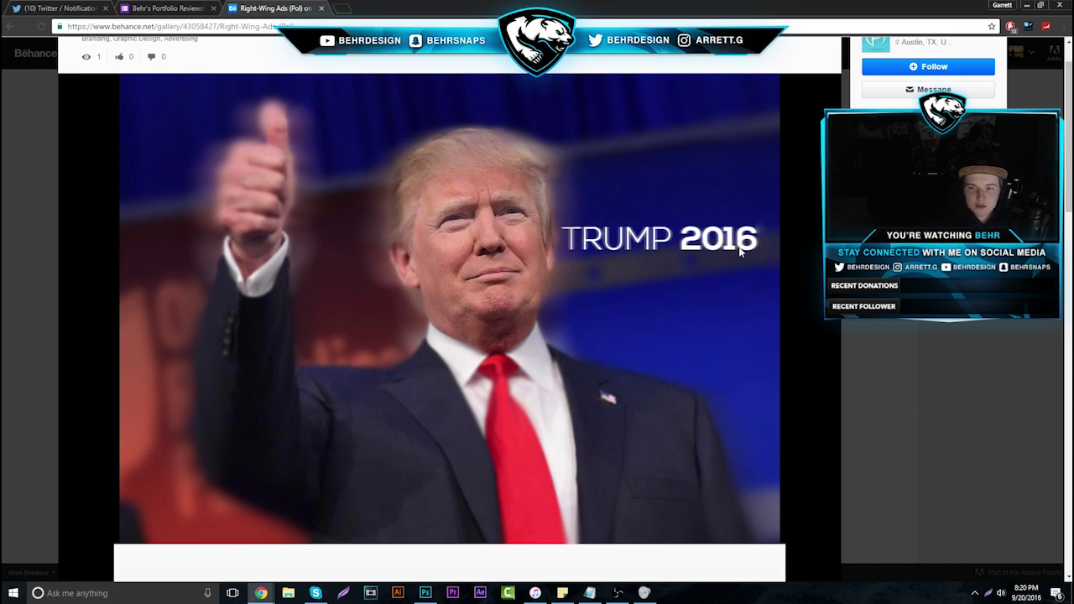
scroll(697, 380, down, 2)
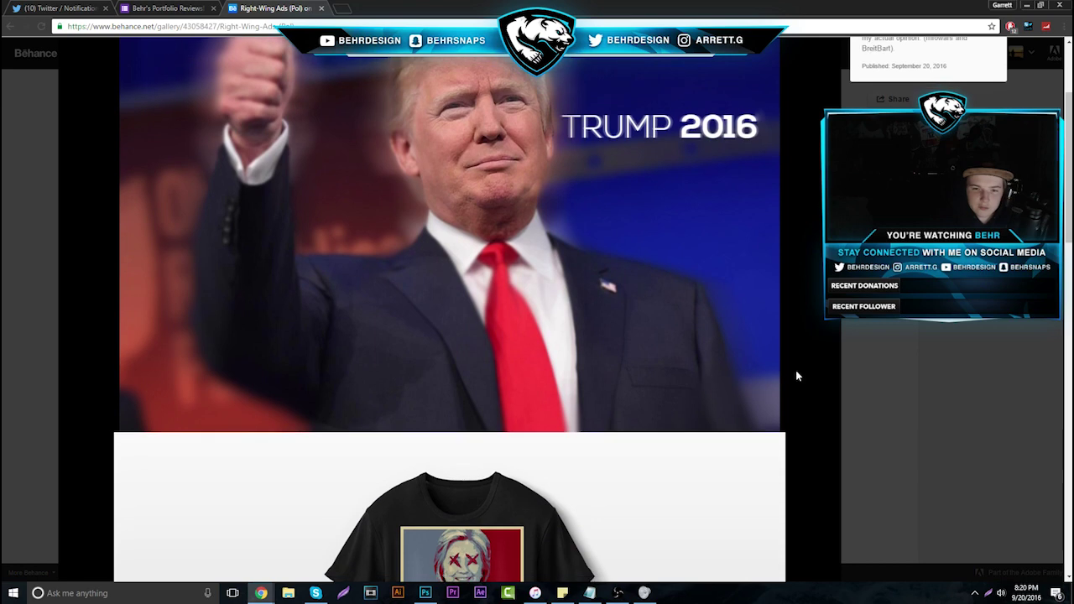
click(926, 346)
click(647, 221)
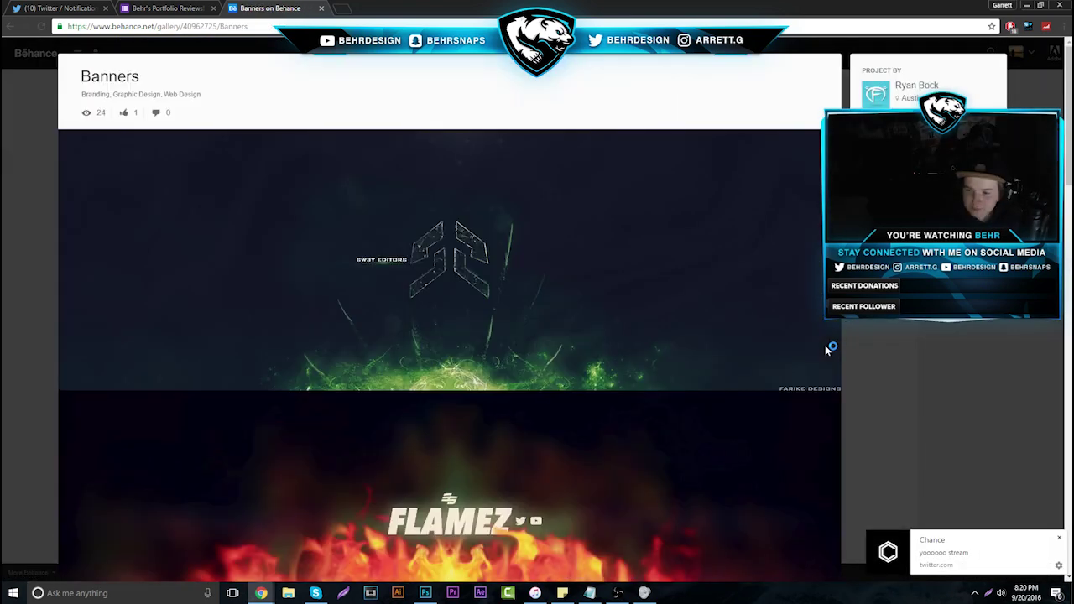
Scroll through the Banners project's designs, then close it
scroll(786, 343, down, 2)
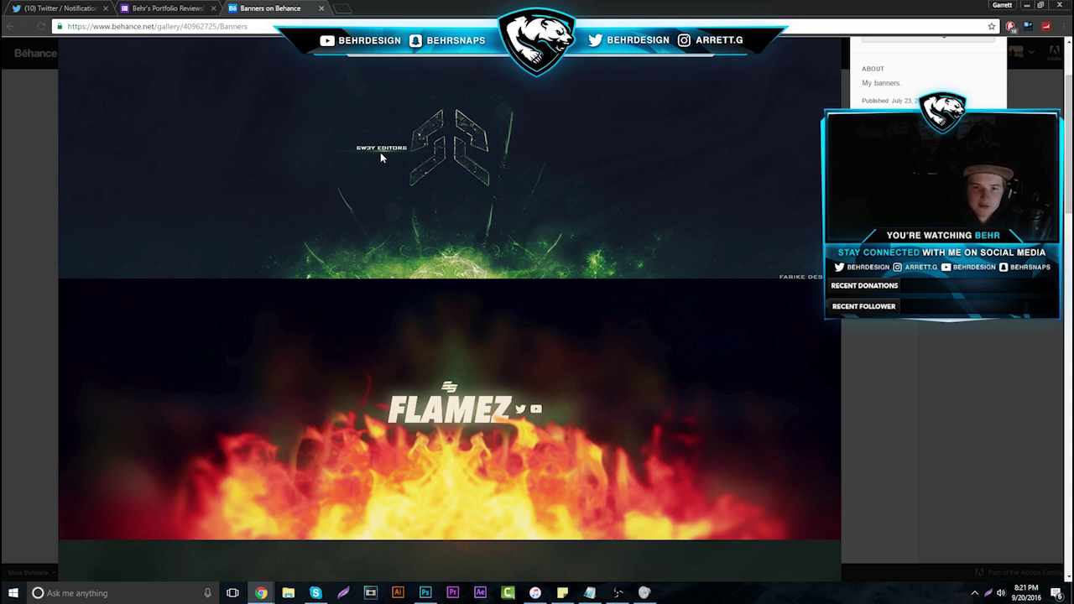
scroll(521, 262, down, 2)
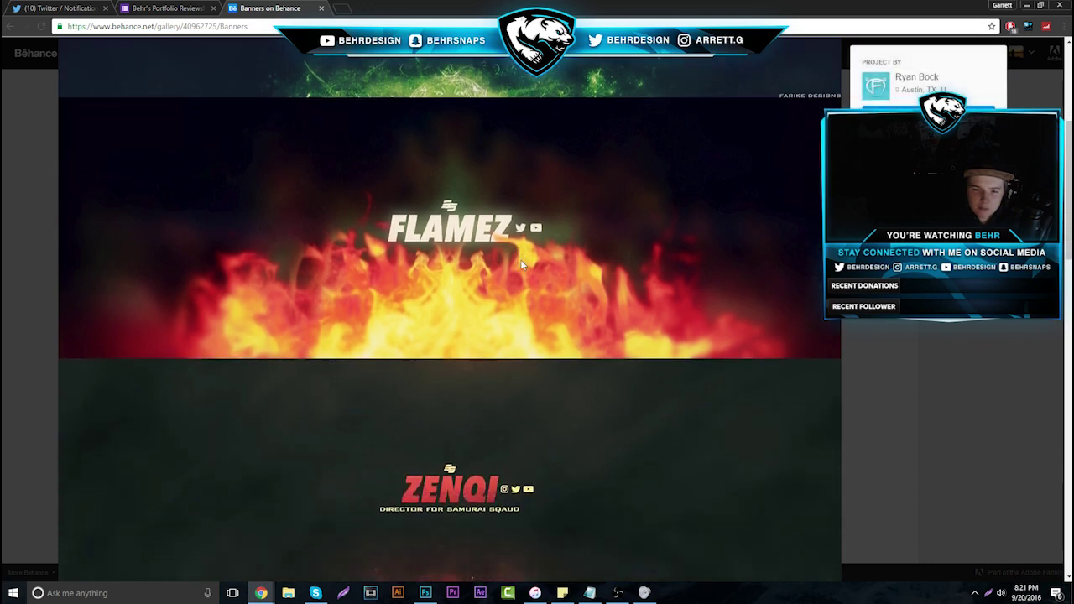
scroll(522, 265, down, 4)
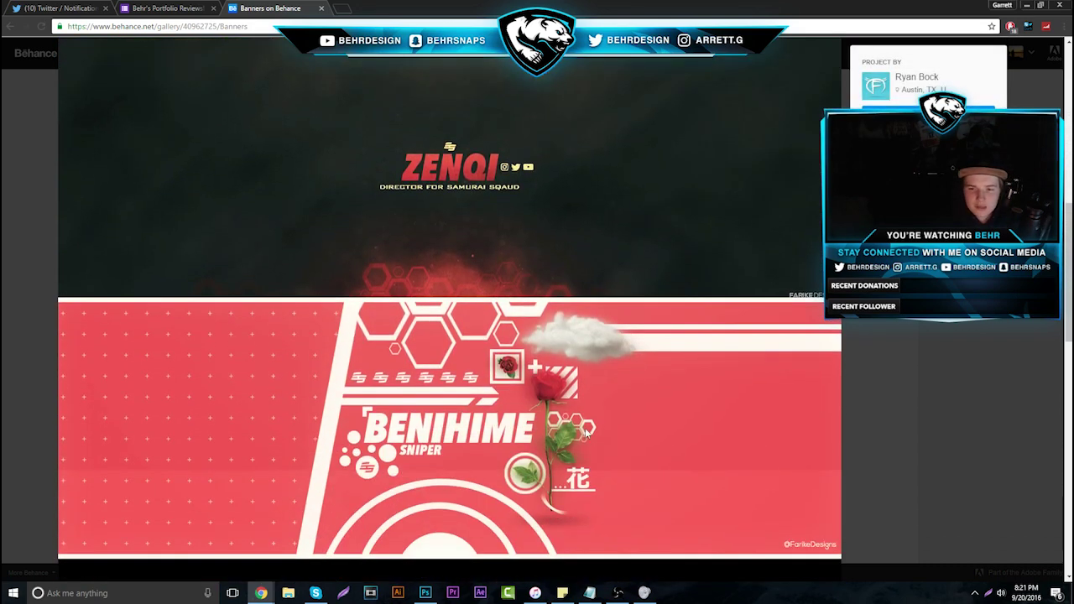
scroll(579, 415, down, 1)
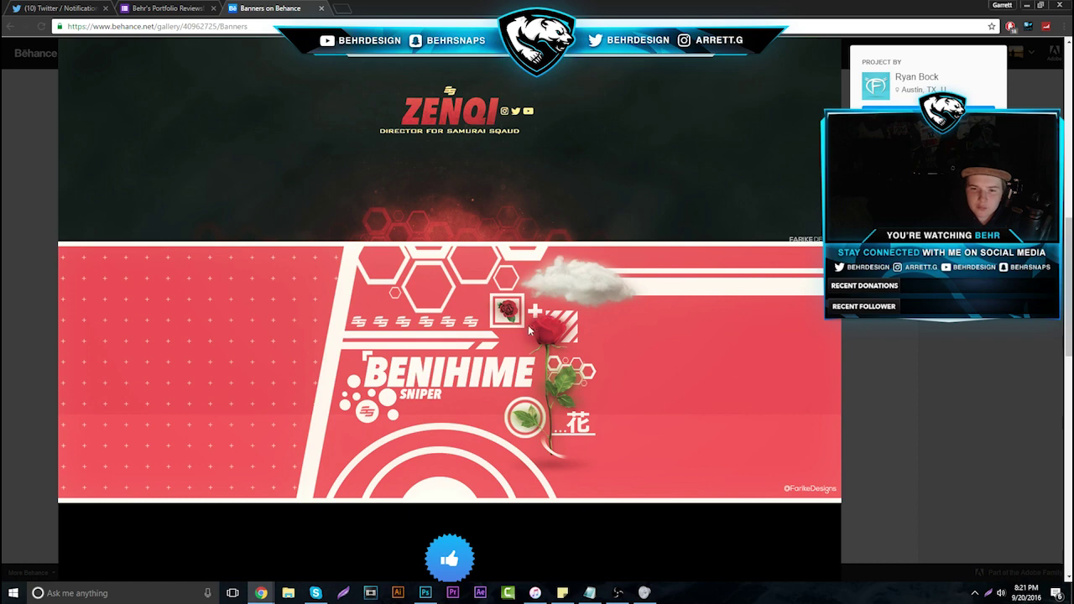
scroll(393, 275, down, 3)
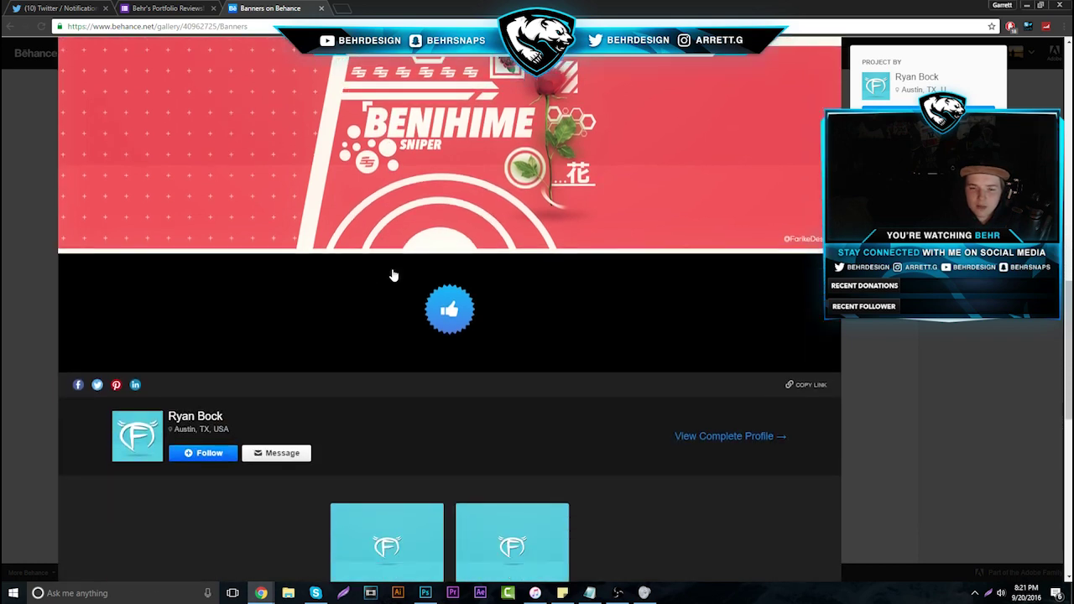
scroll(434, 312, down, 3)
scroll(660, 335, up, 4)
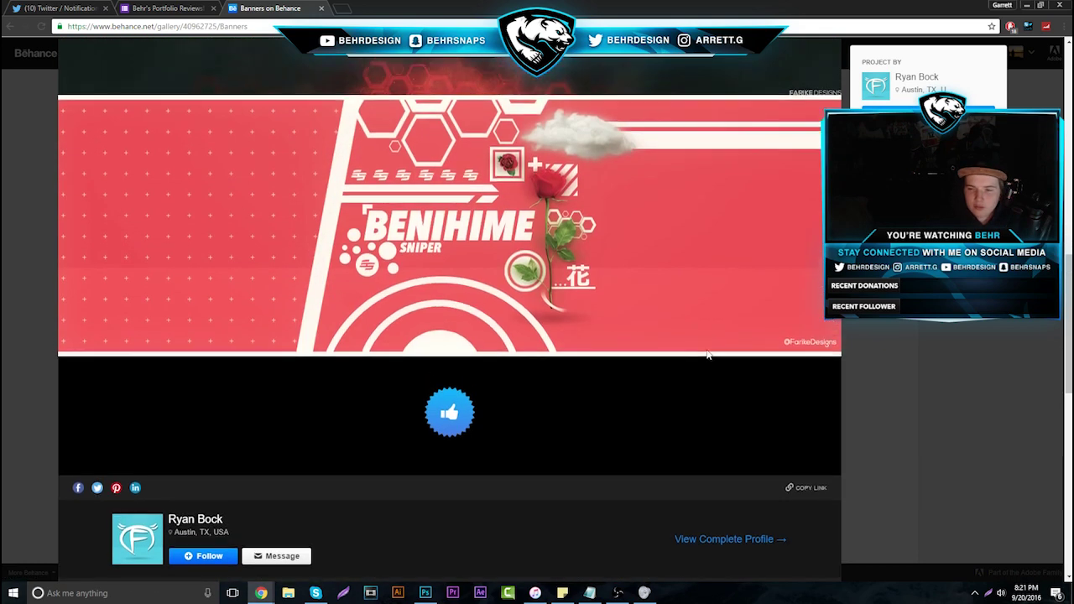
scroll(707, 353, up, 5)
scroll(618, 456, down, 2)
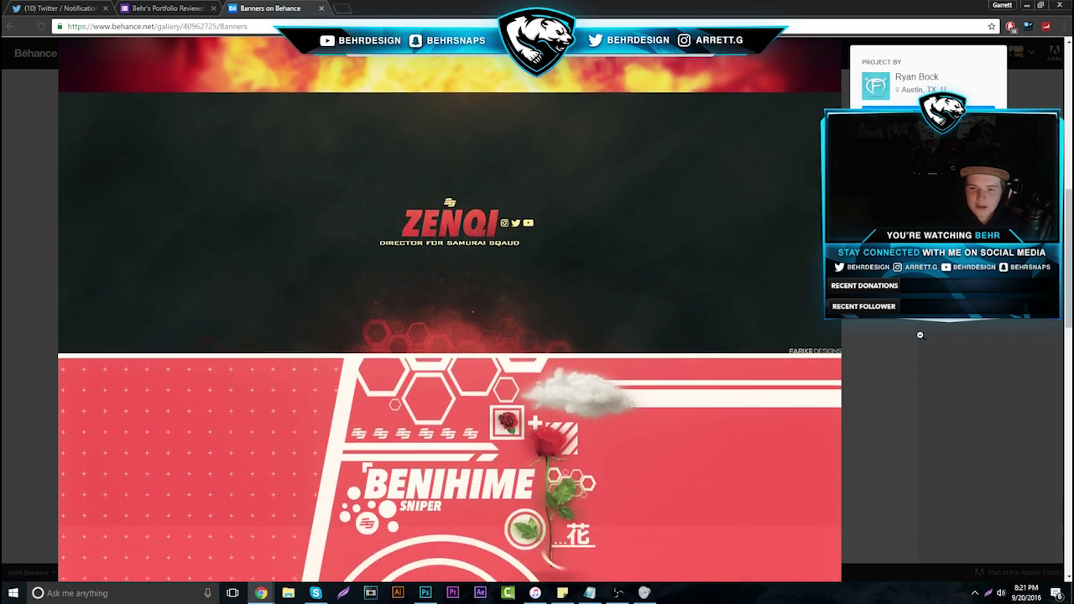
click(920, 335)
Review the eSport Team Logos project and close it to return to the profile
click(756, 224)
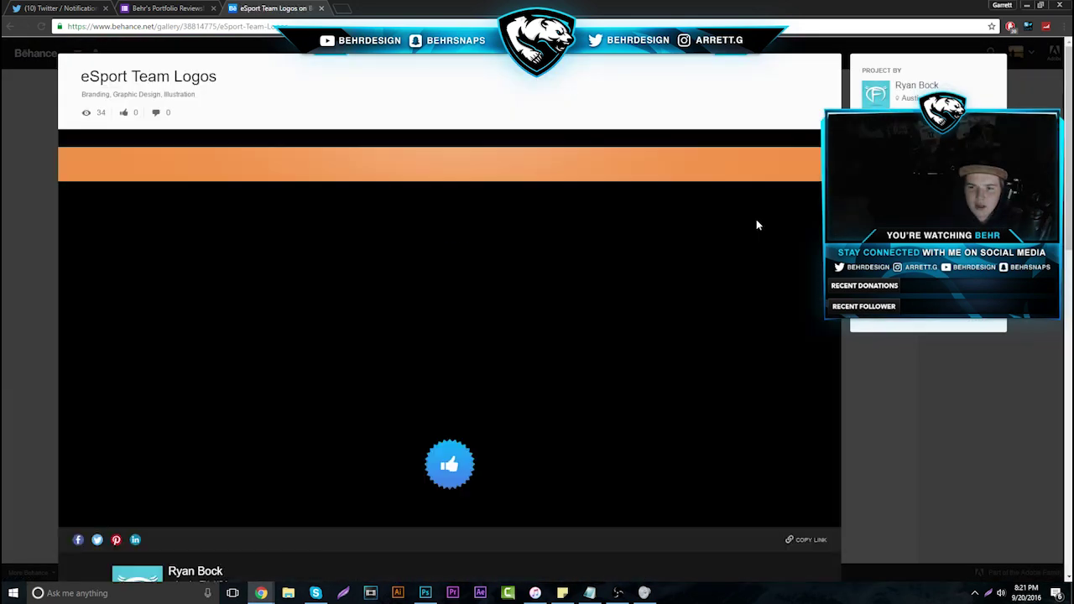
scroll(644, 344, down, 2)
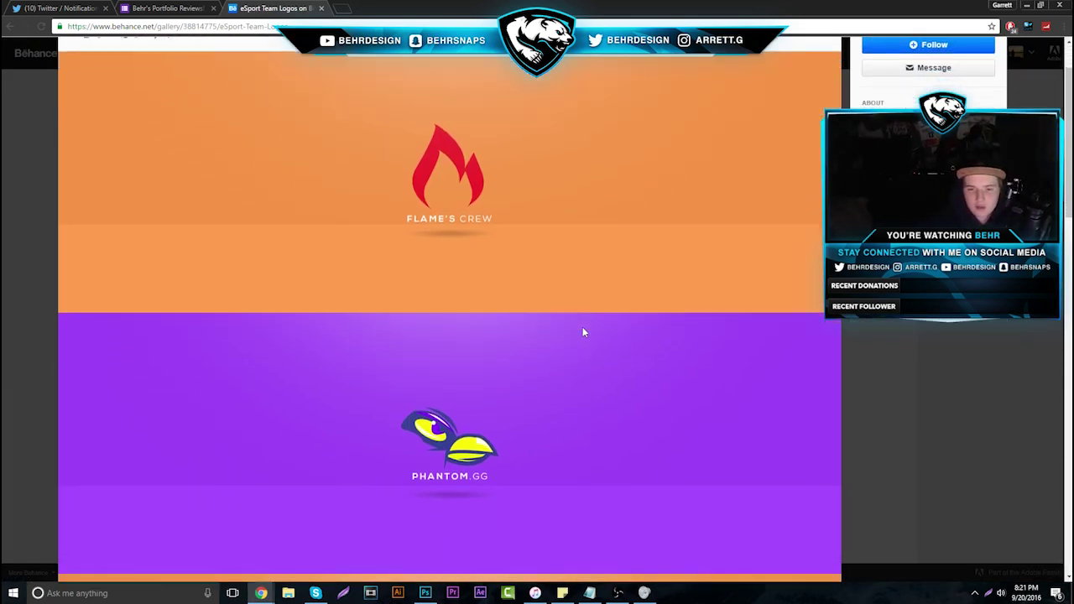
scroll(584, 333, down, 5)
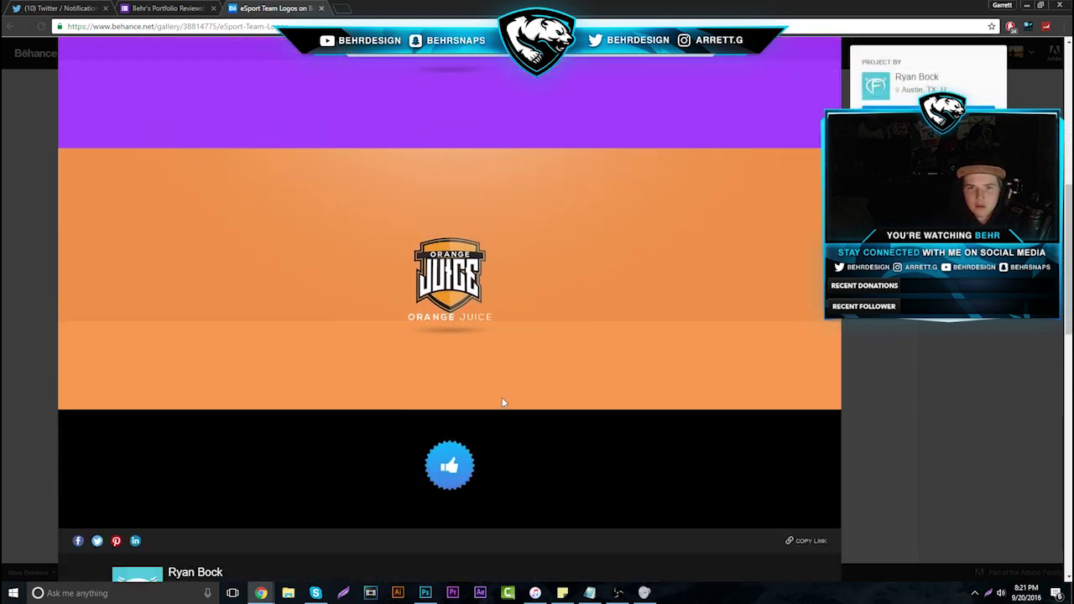
scroll(439, 280, up, 2)
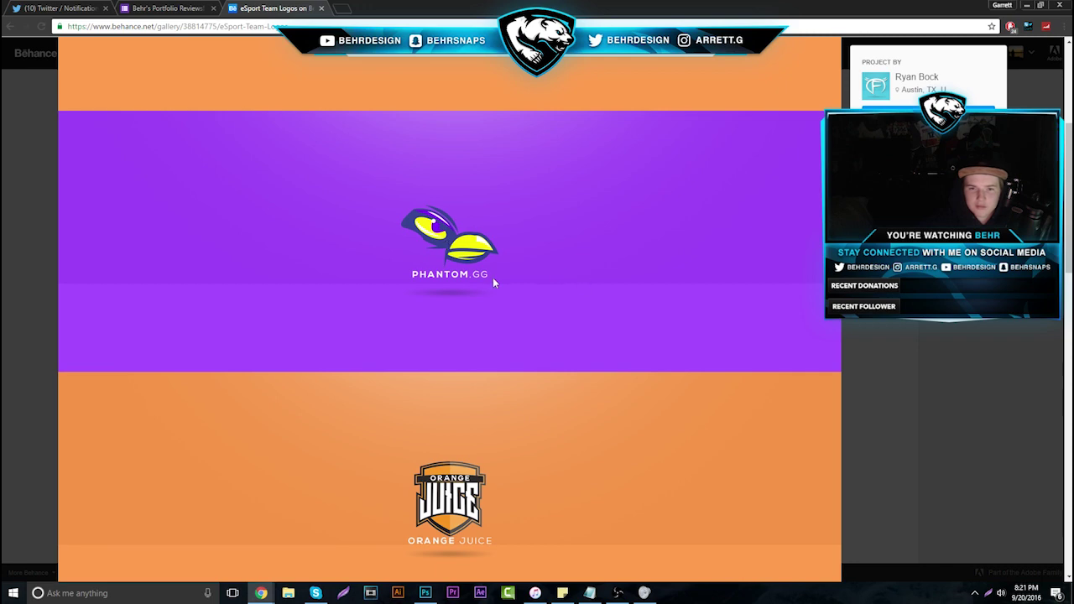
scroll(493, 279, up, 2)
scroll(492, 282, up, 2)
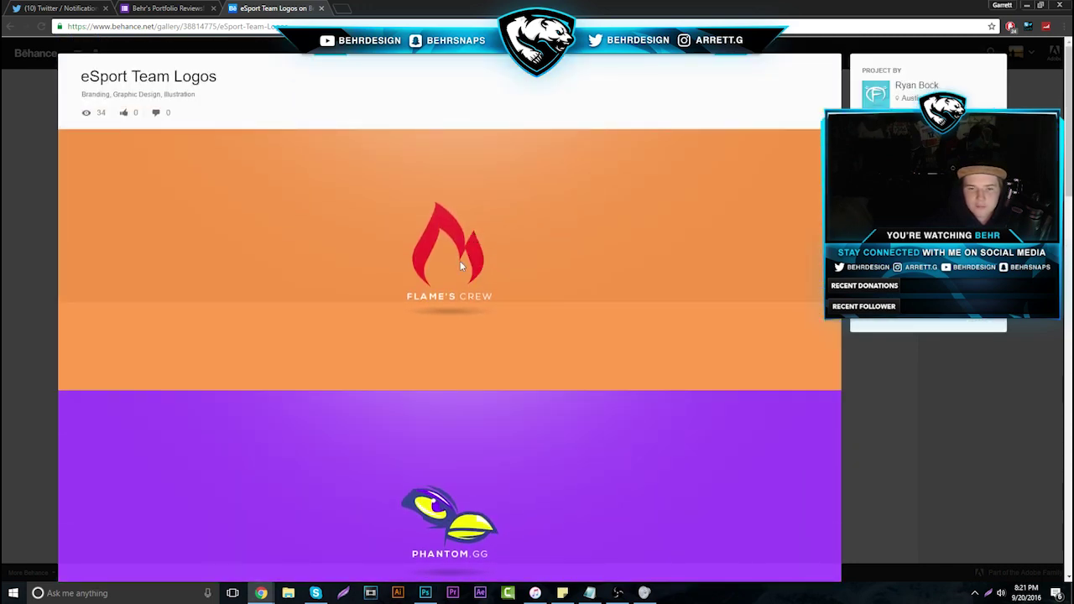
click(903, 394)
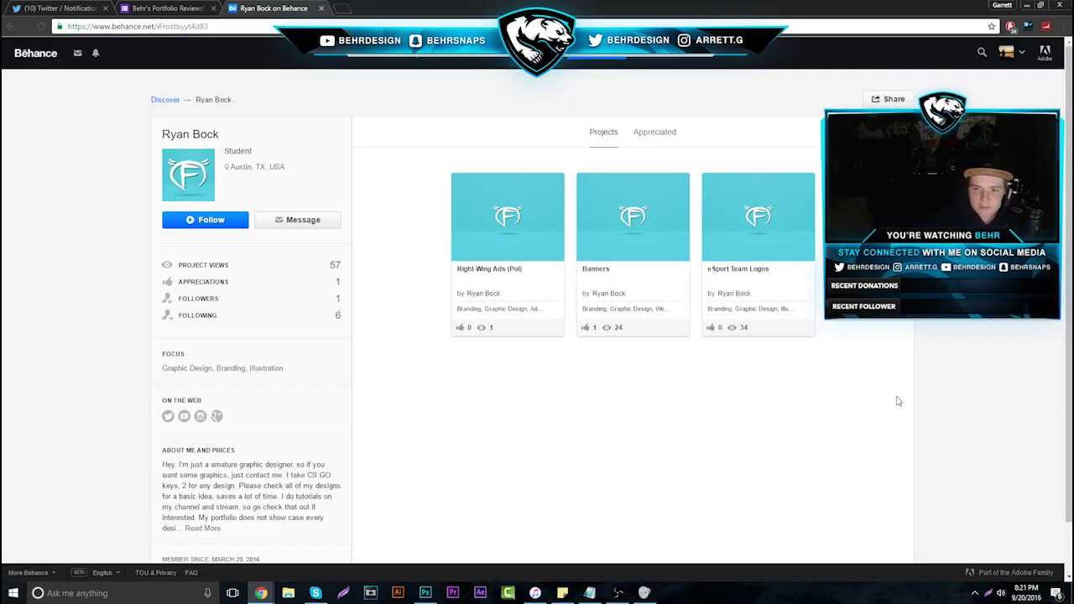
click(320, 8)
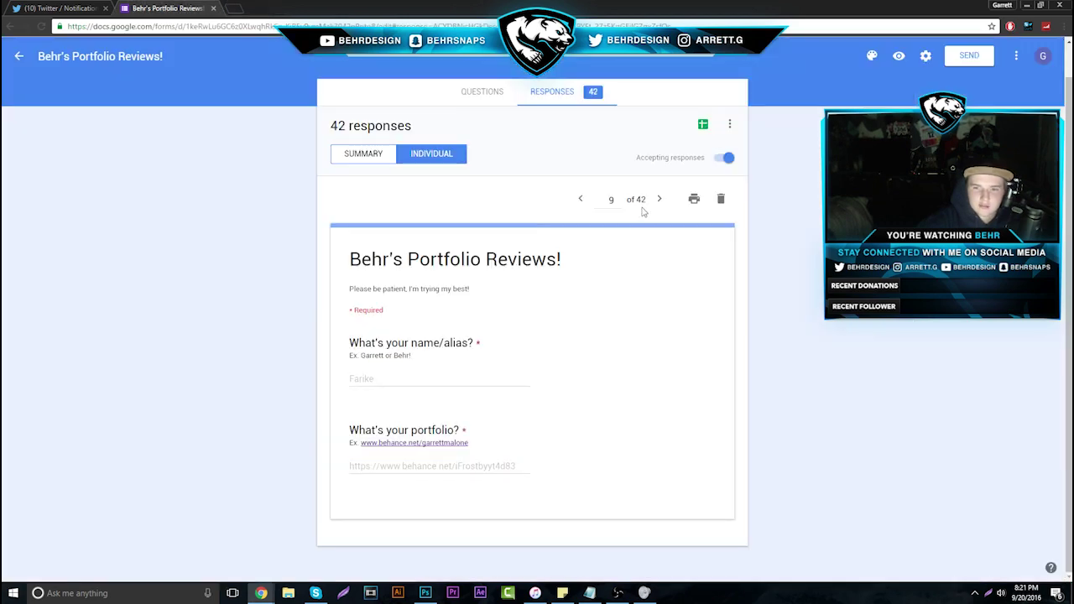
drag(489, 466, 319, 480)
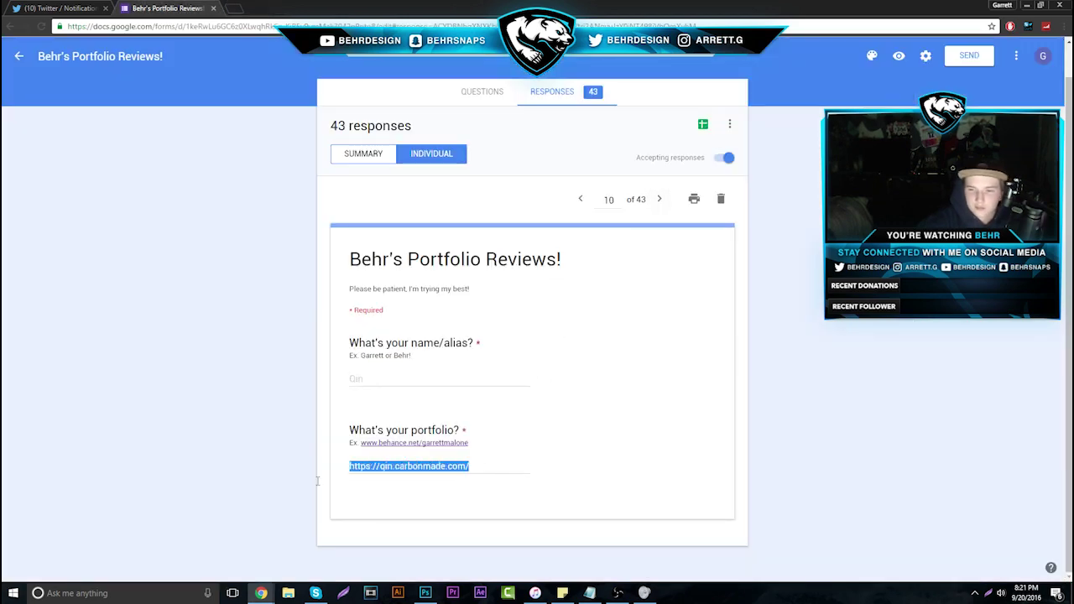
right_click(449, 467)
click(470, 484)
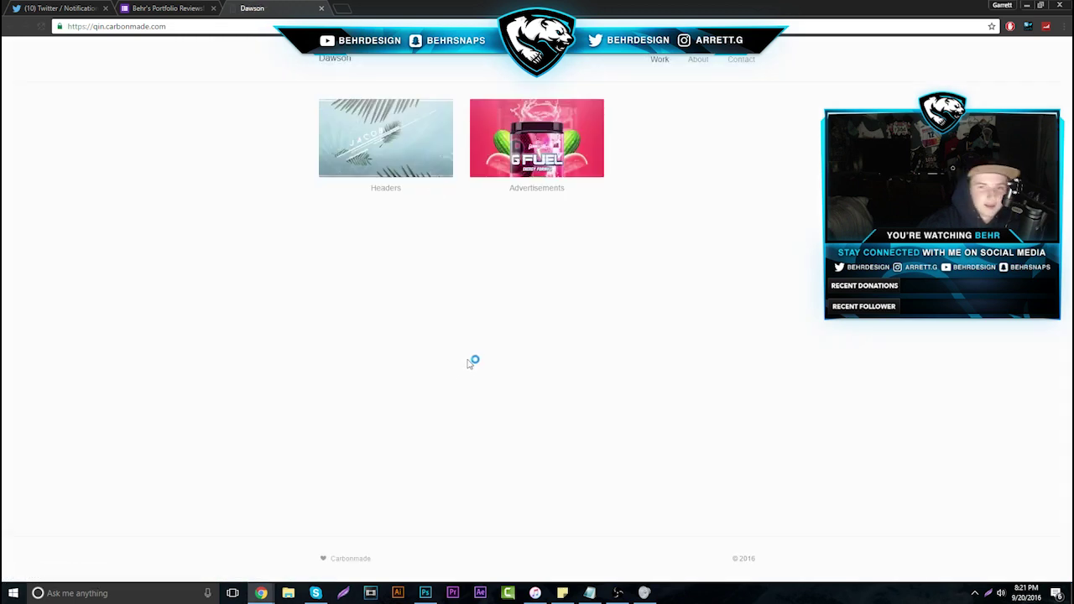
Open the Headers project on the Carbonmade portfolio
click(401, 161)
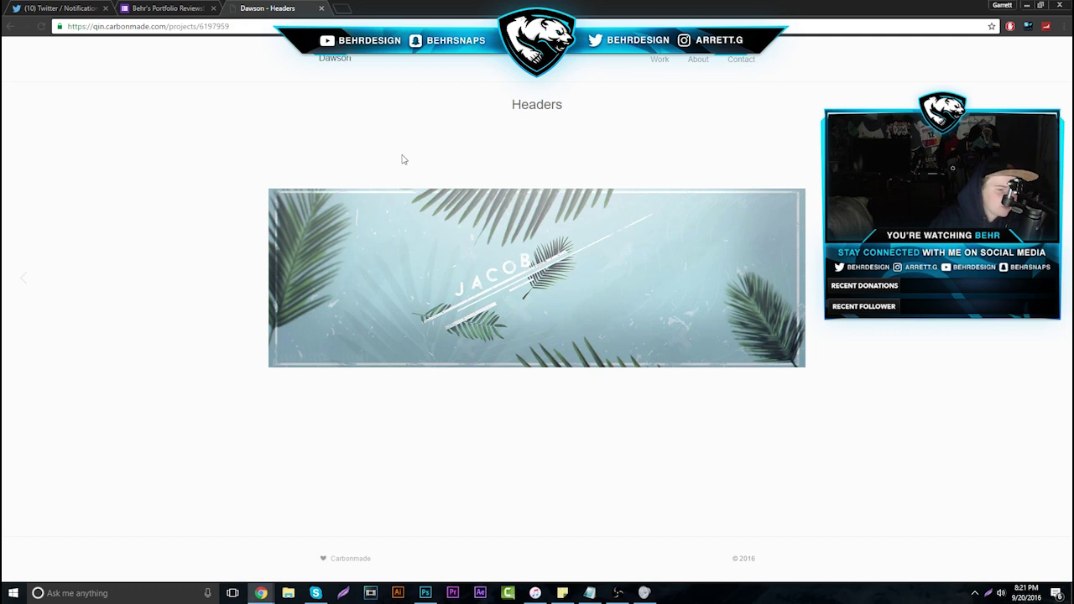
Load YouTube in a new tab and play the mudchute - Real Lies upload
click(340, 9)
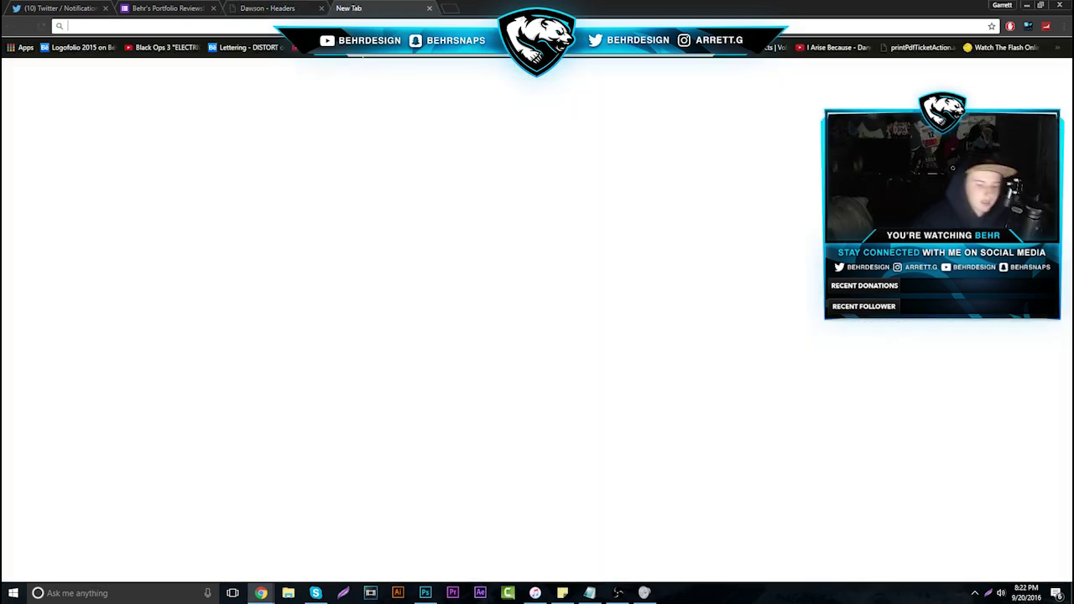
text(y)
key(Return)
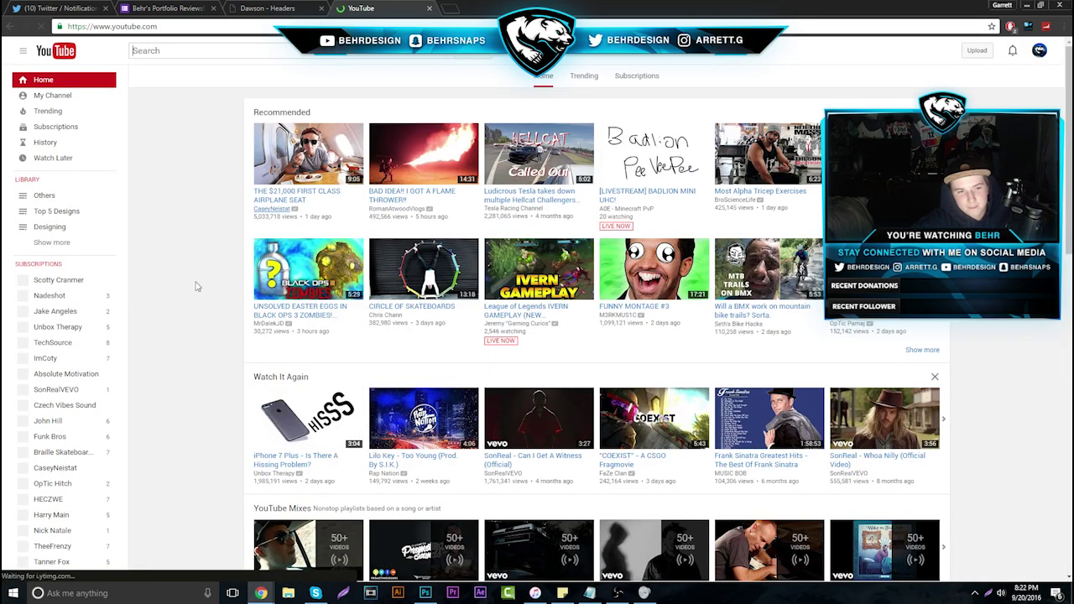
click(80, 408)
right_click(80, 407)
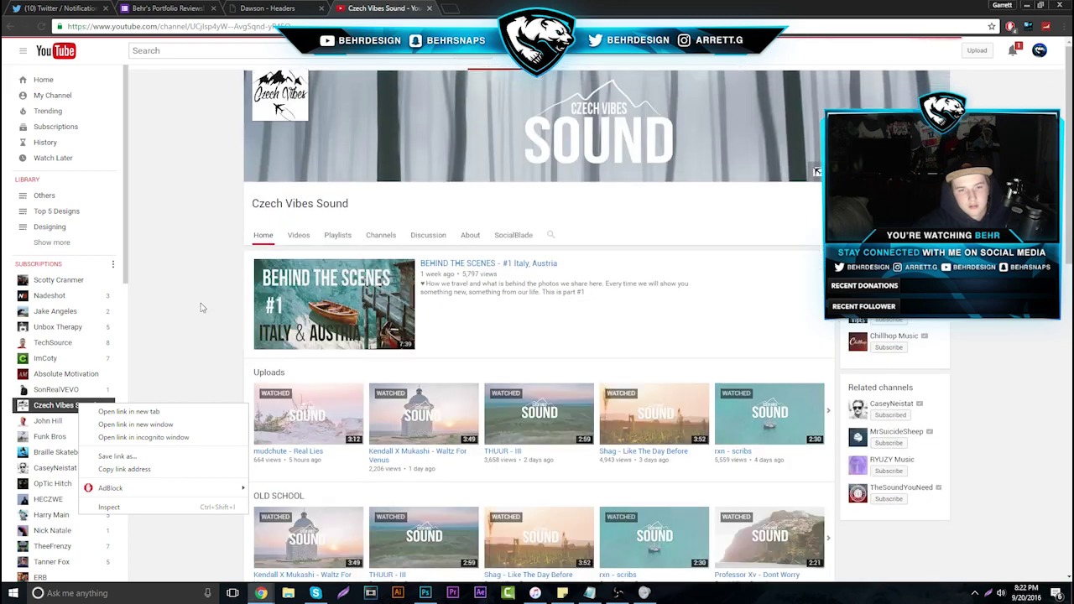
click(305, 369)
click(305, 388)
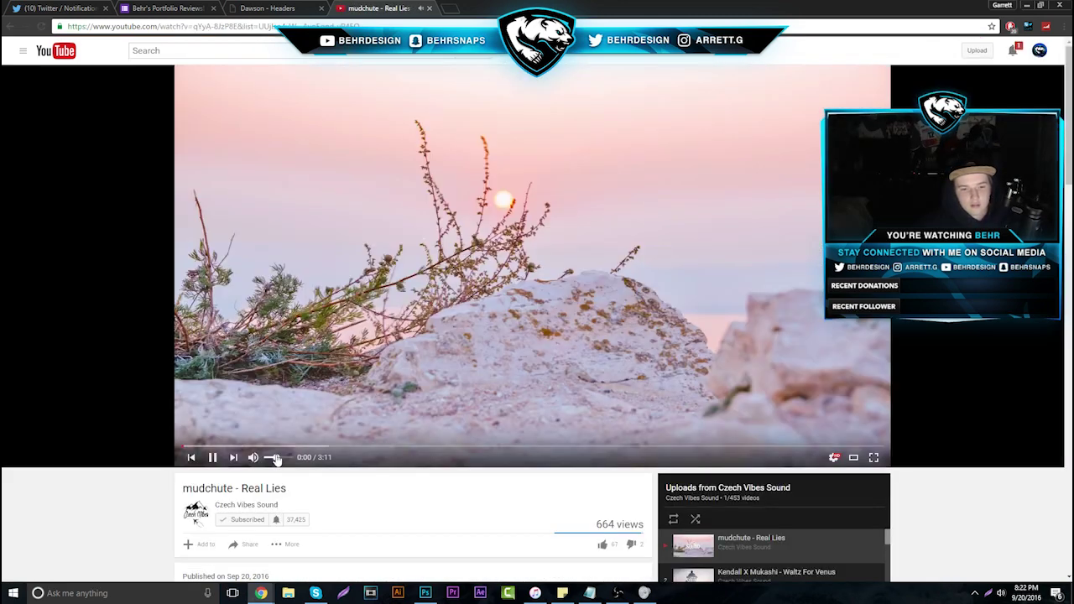
Search for promotingsounds, open the Promoting Sounds channel and play all its uploads
click(207, 55)
text(promot)
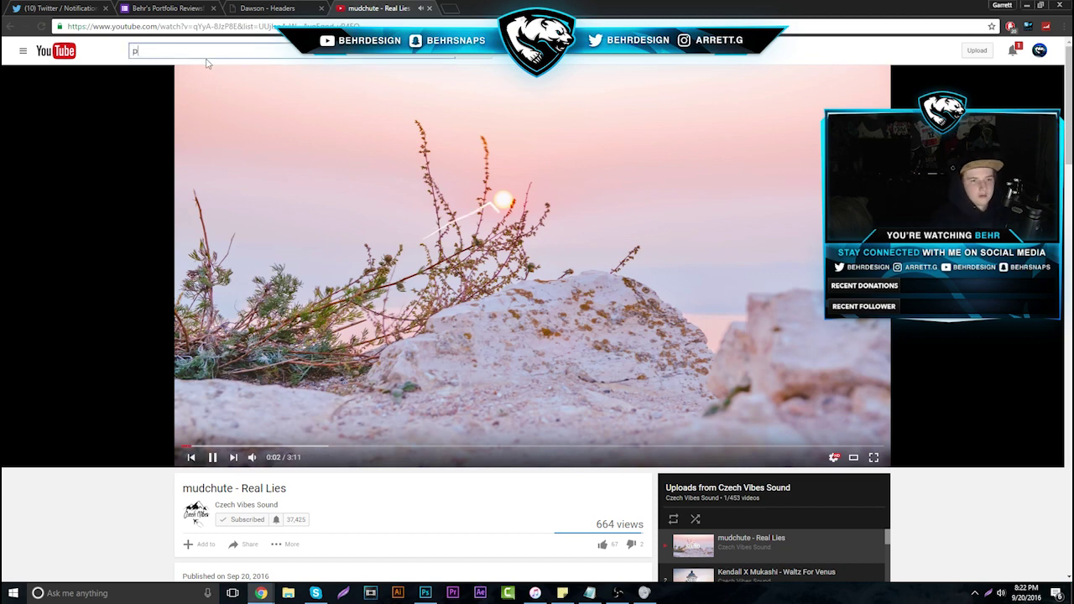
text(ingsounds)
key(Return)
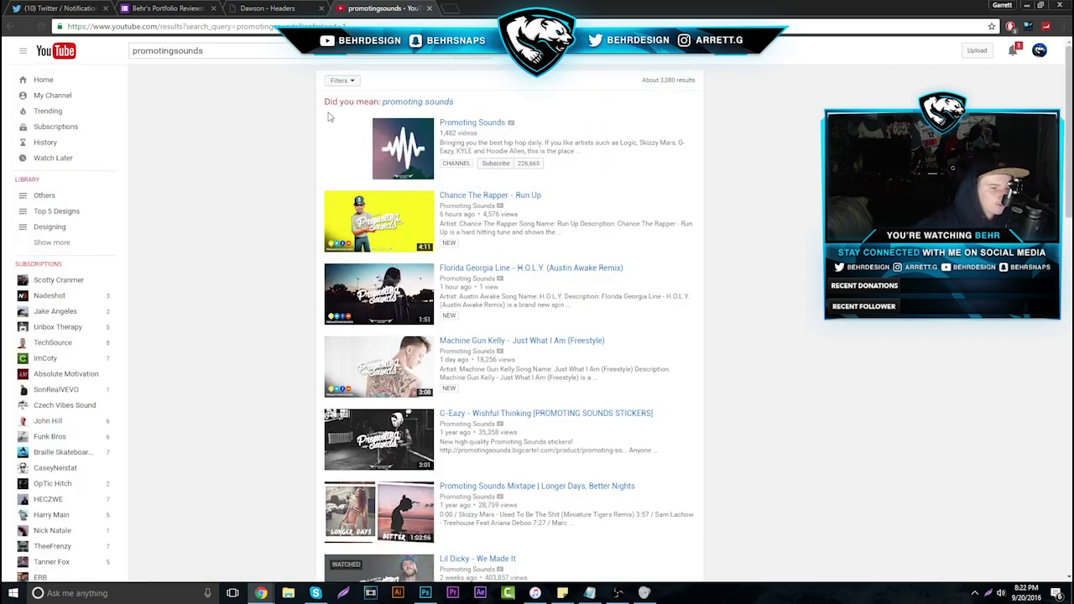
click(401, 145)
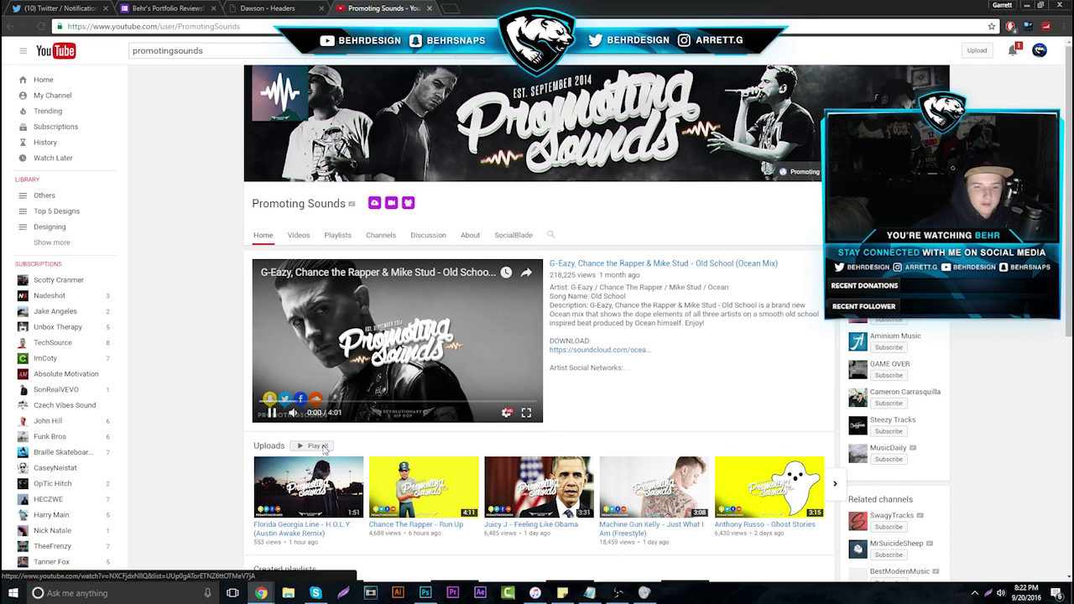
click(324, 451)
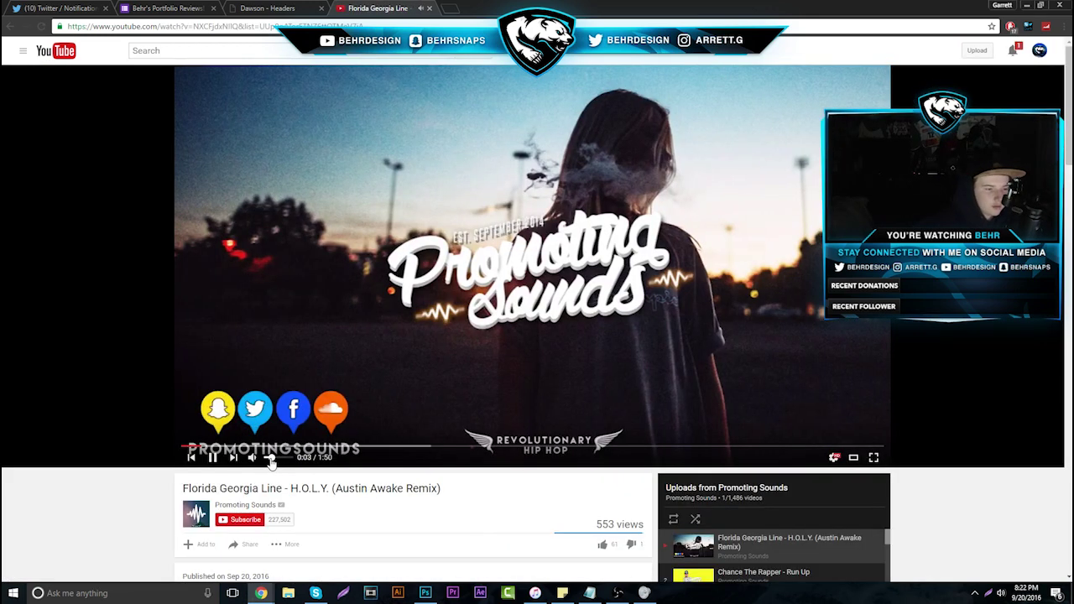
Turn Chrome's volume down to 15 in the Volume Mixer
right_click(1001, 593)
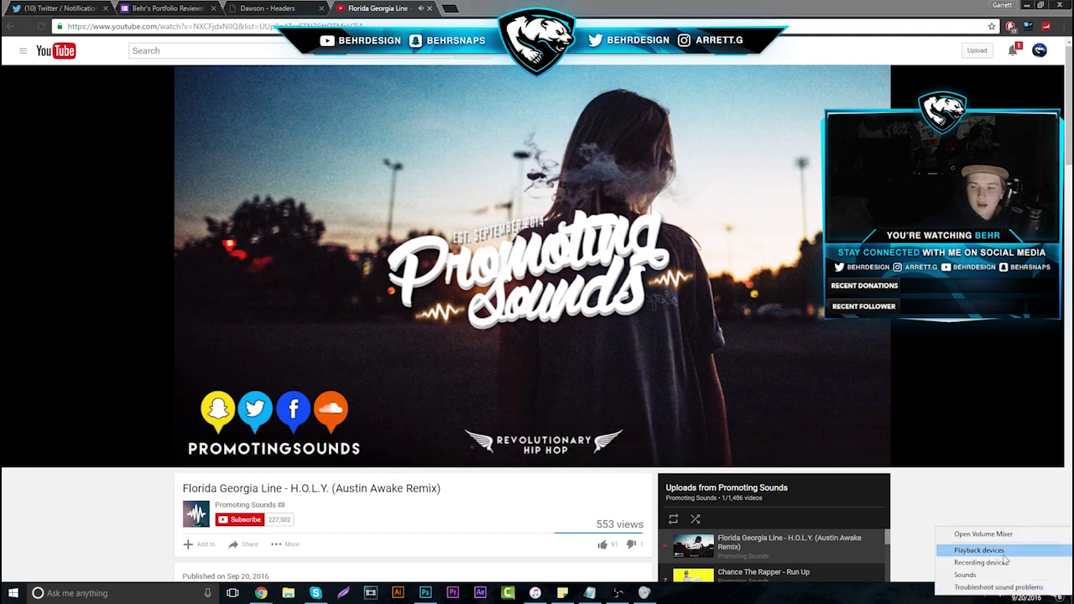
click(982, 534)
drag(1026, 506, 1037, 513)
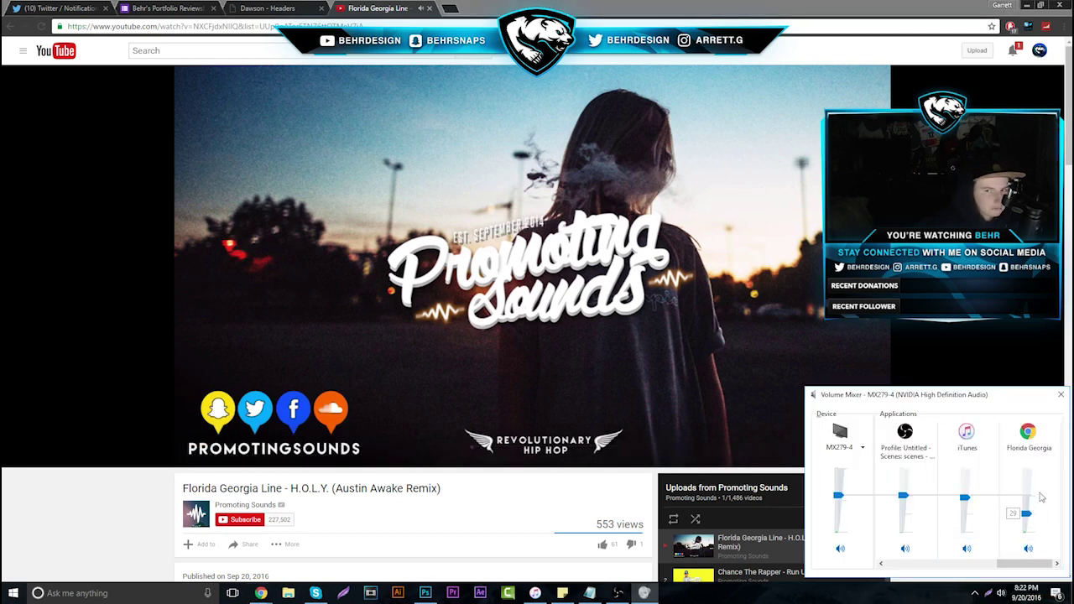
click(1000, 337)
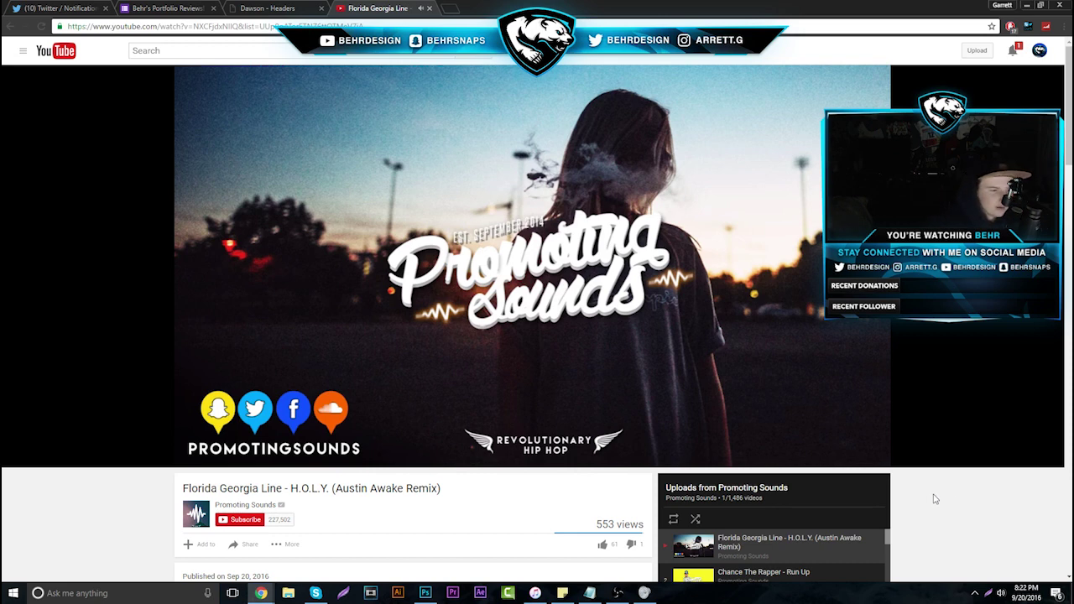
Raise Chrome's volume in the Volume Mixer to 60
right_click(1001, 593)
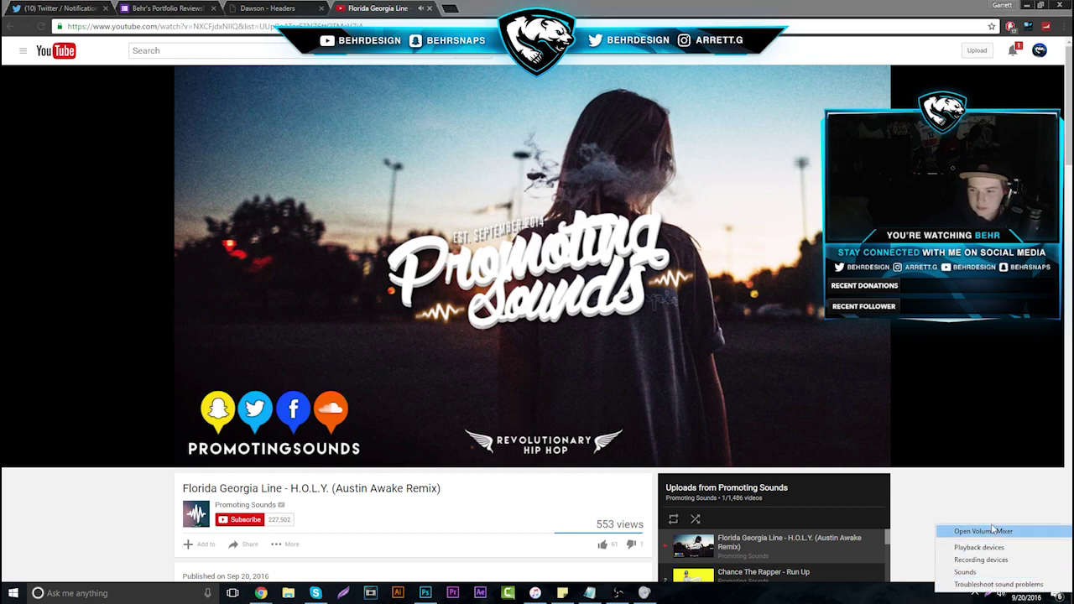
click(992, 531)
drag(1027, 515, 1033, 497)
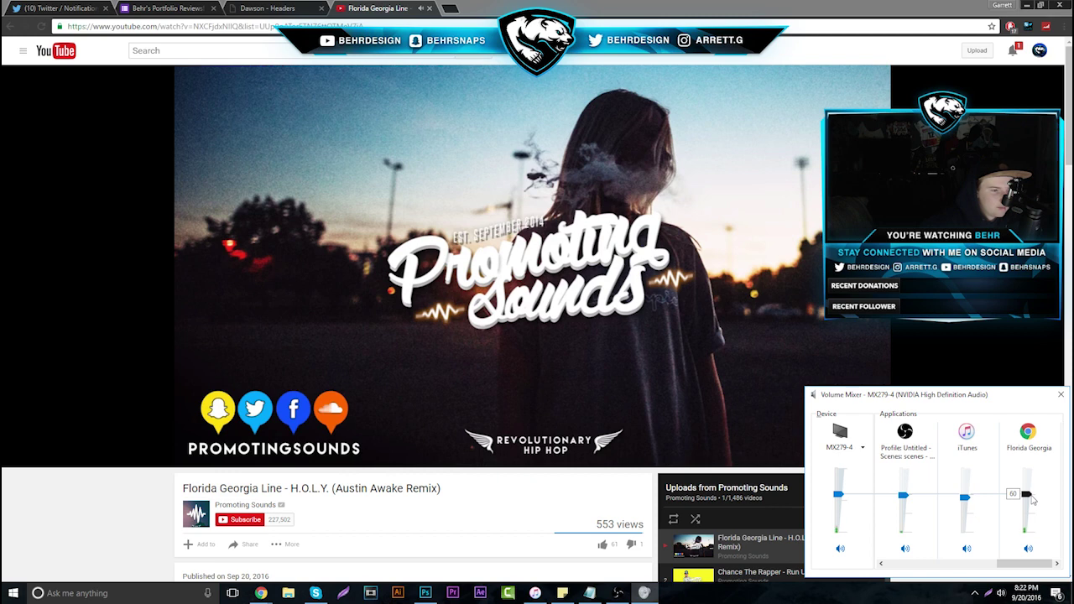
click(957, 379)
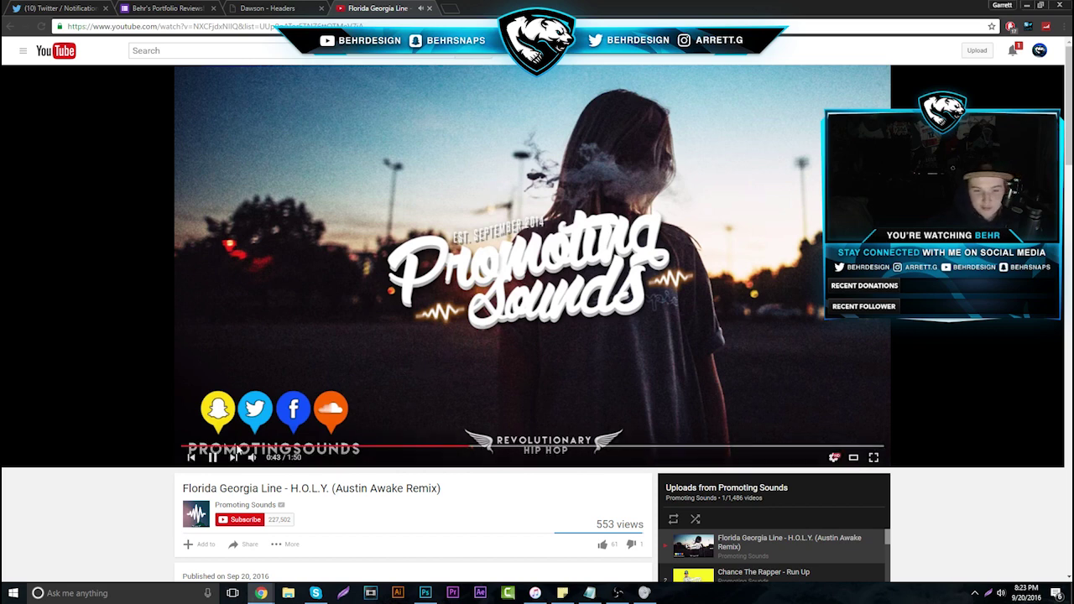
Lower Chrome's volume to about 40 in the Volume Mixer and return to the browser
mouse_move(256, 459)
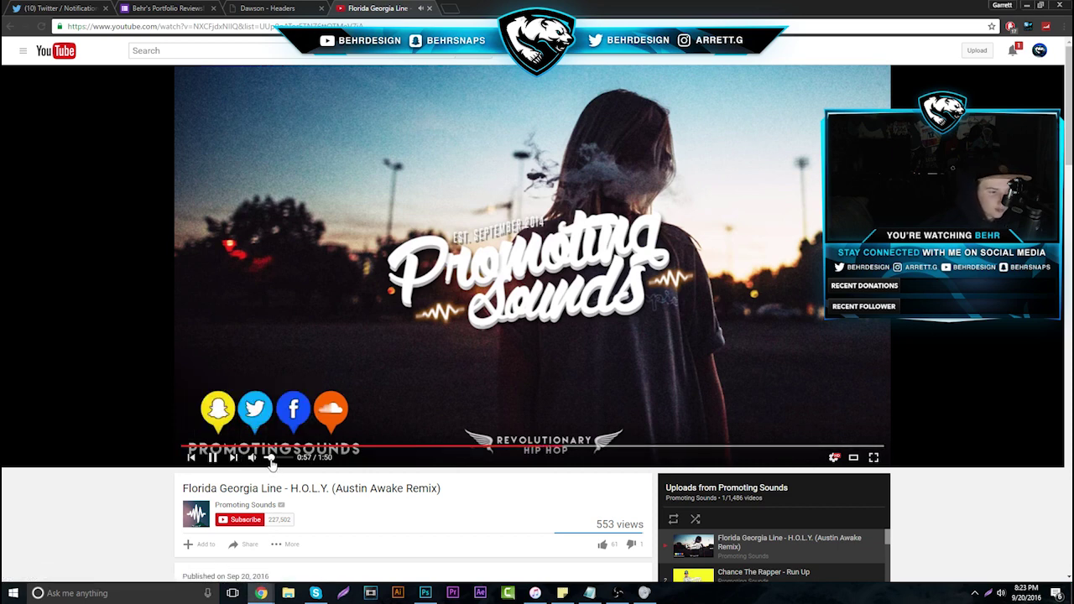
right_click(1001, 593)
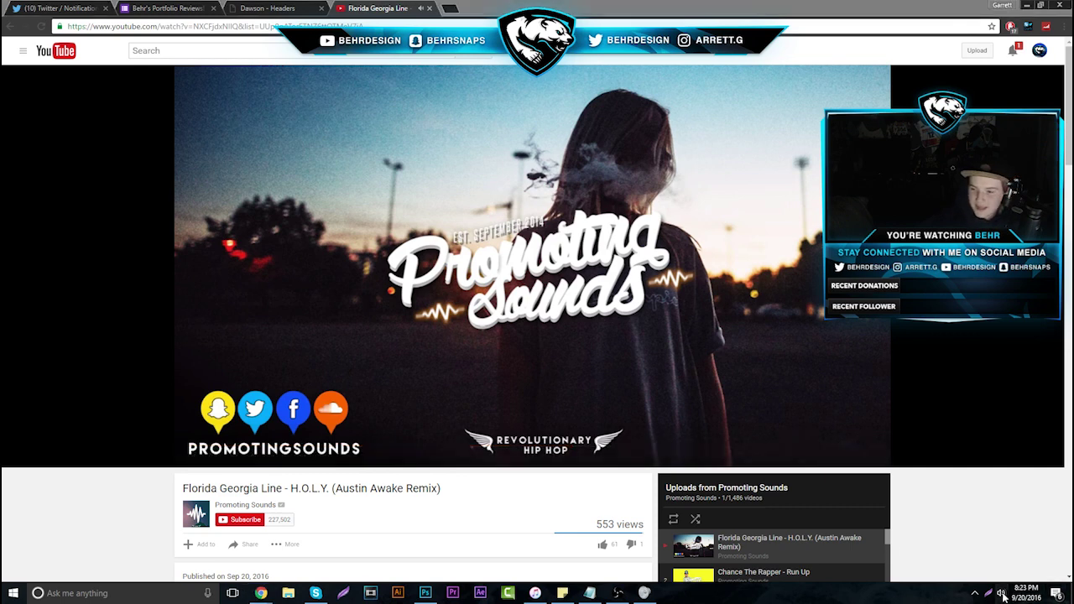
click(1028, 487)
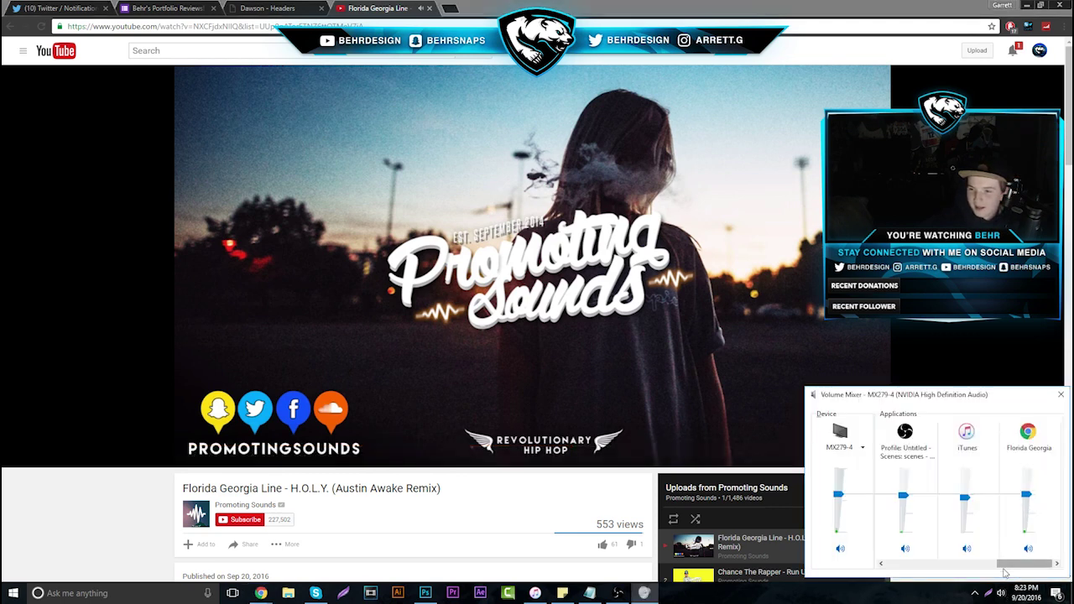
drag(1026, 495, 1031, 510)
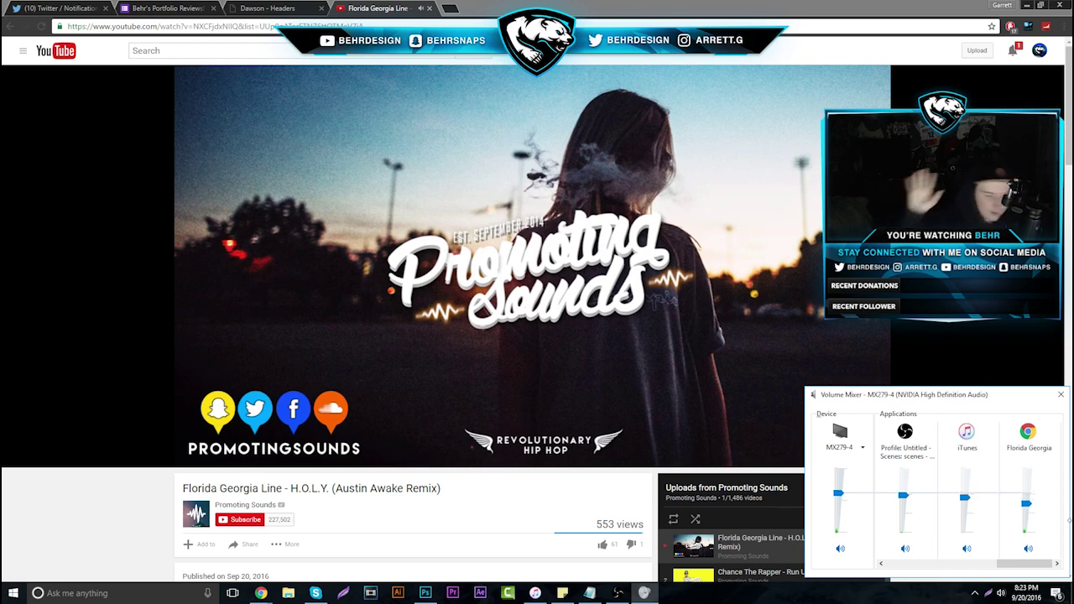
click(965, 355)
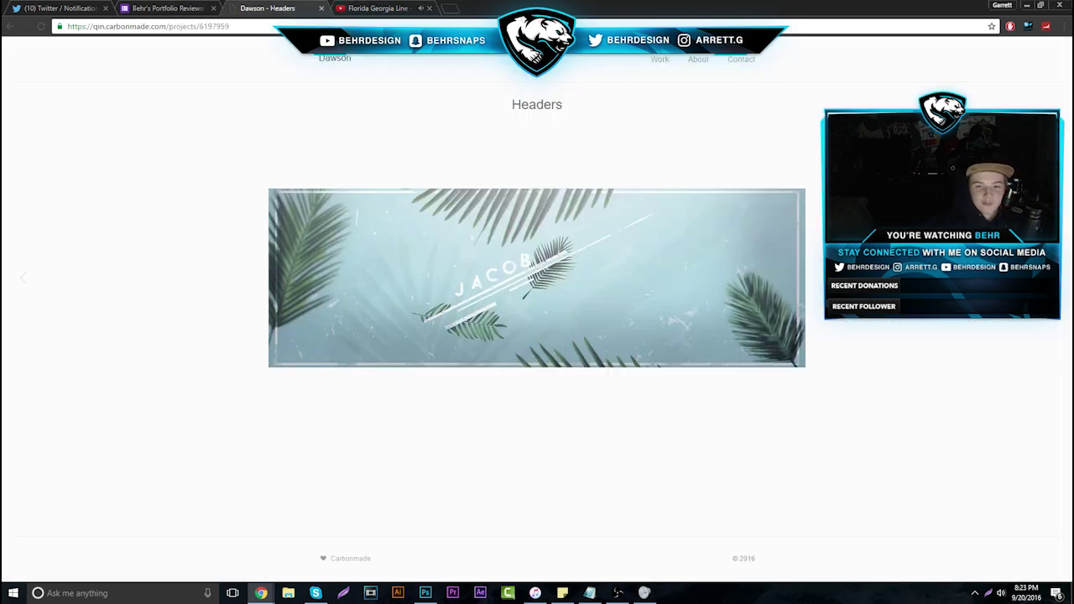
Step through the Headers slideshow from BRANDON to the pink header, then go to Work
click(267, 8)
key(ctrl+shift+Tab)
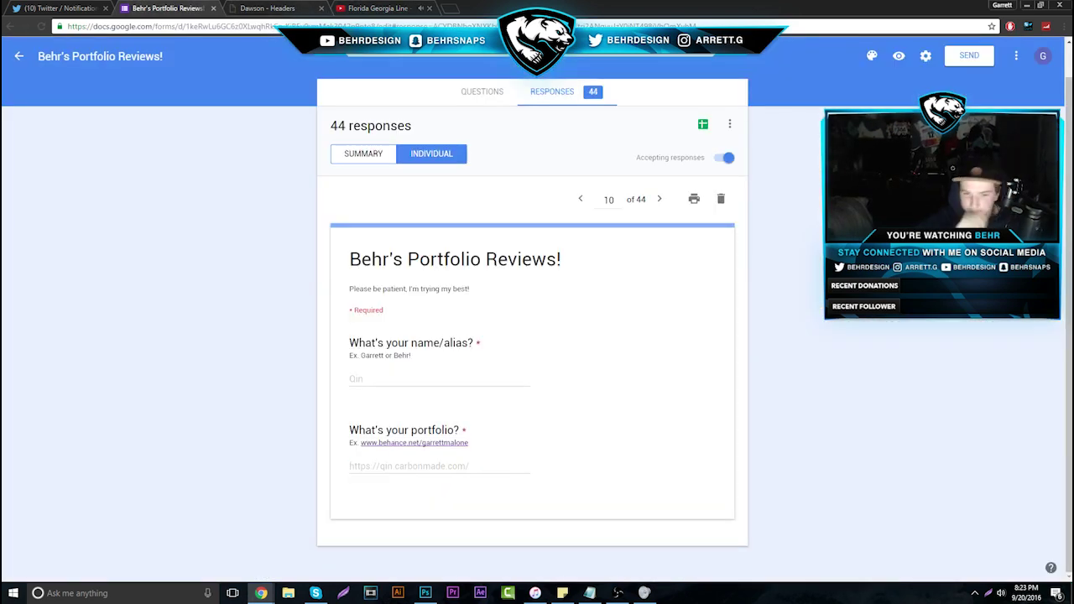
click(295, 7)
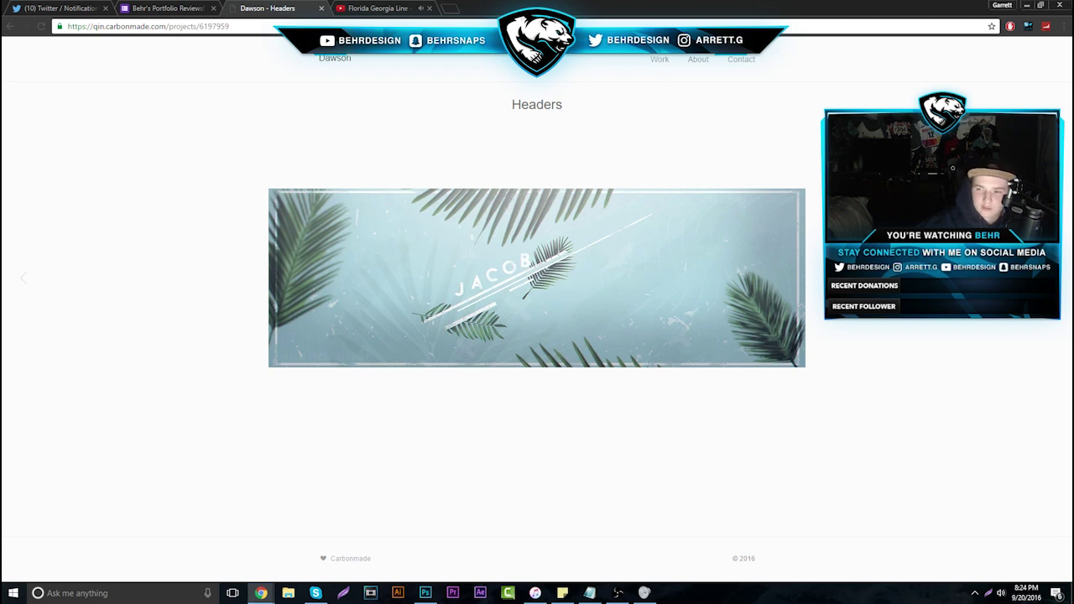
key(Right)
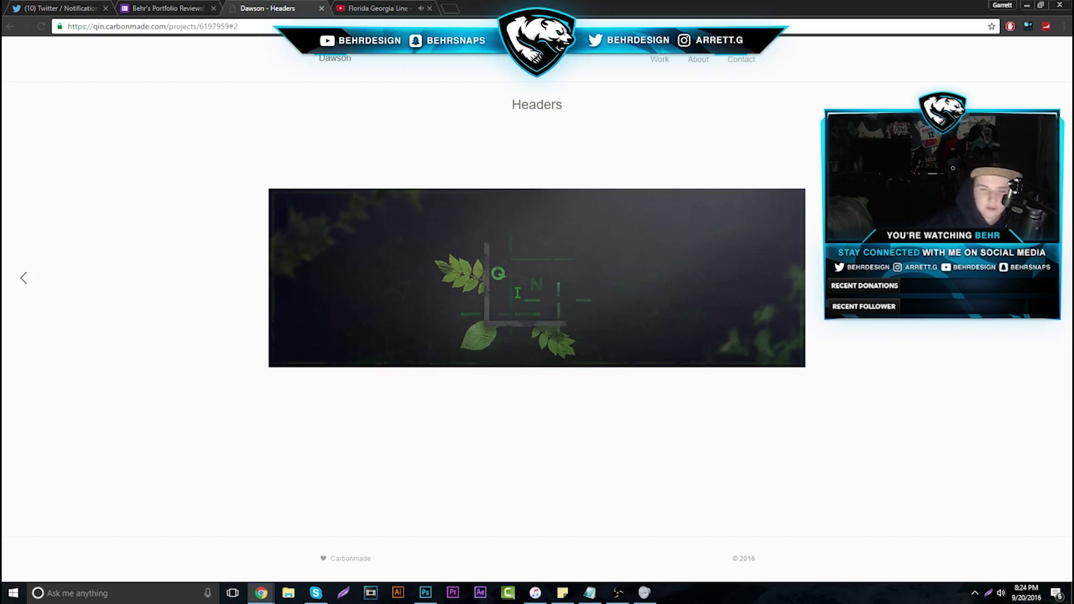
key(Right)
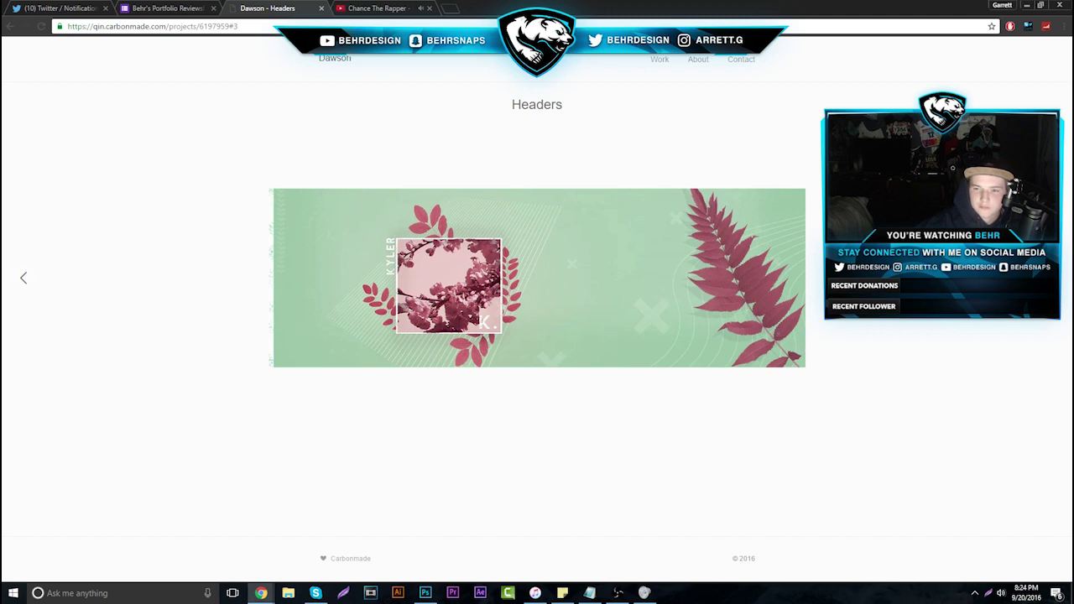
key(Right)
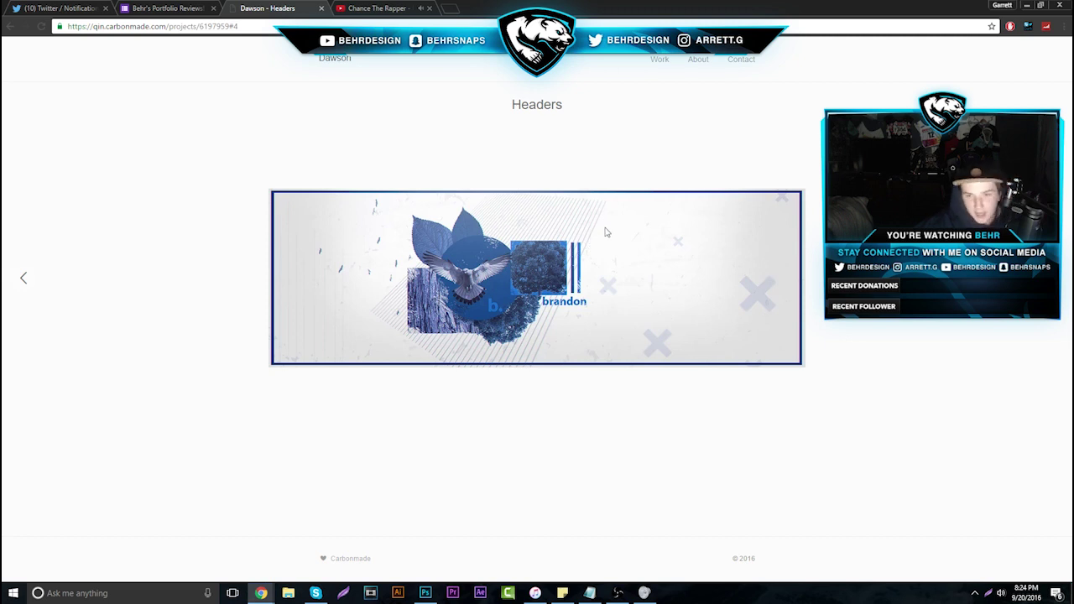
key(Right)
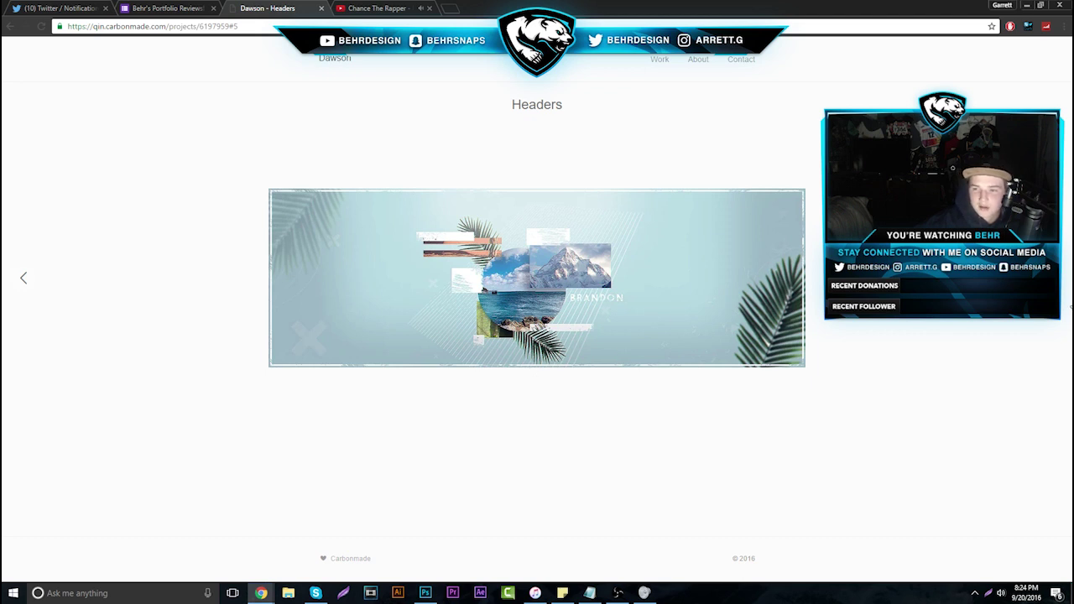
click(1062, 284)
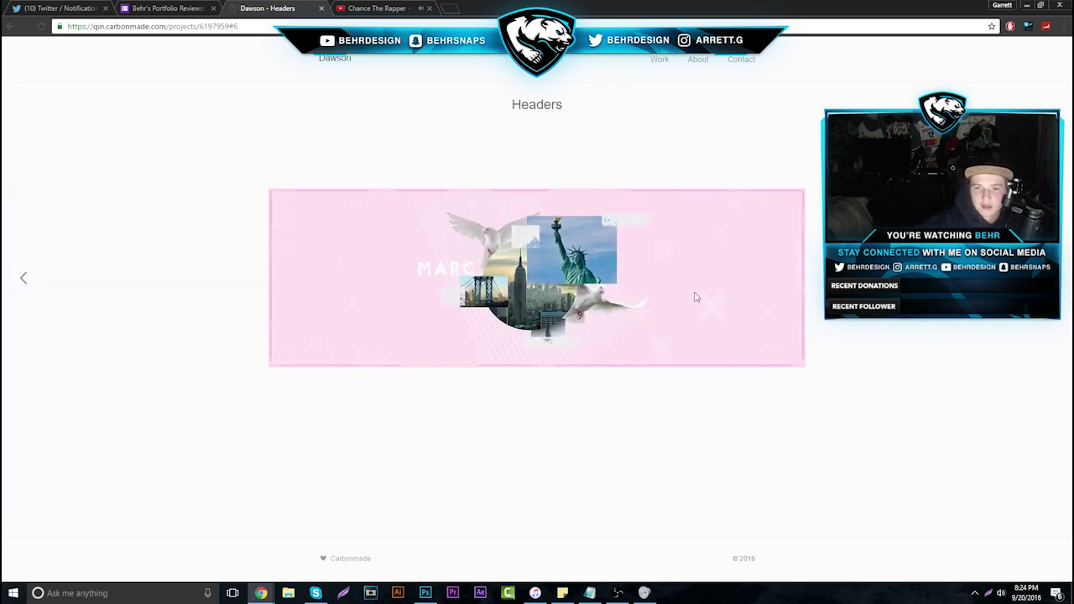
click(663, 61)
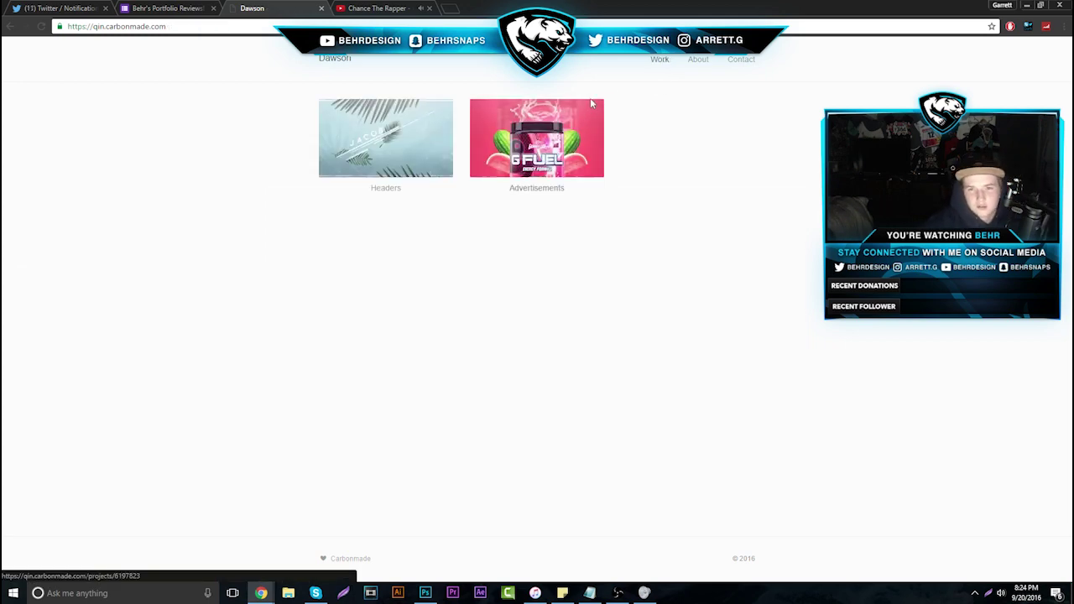
Browse the Advertisements project, viewing the G FUEL and Razer Naga ads
click(587, 120)
scroll(697, 151, down, 1)
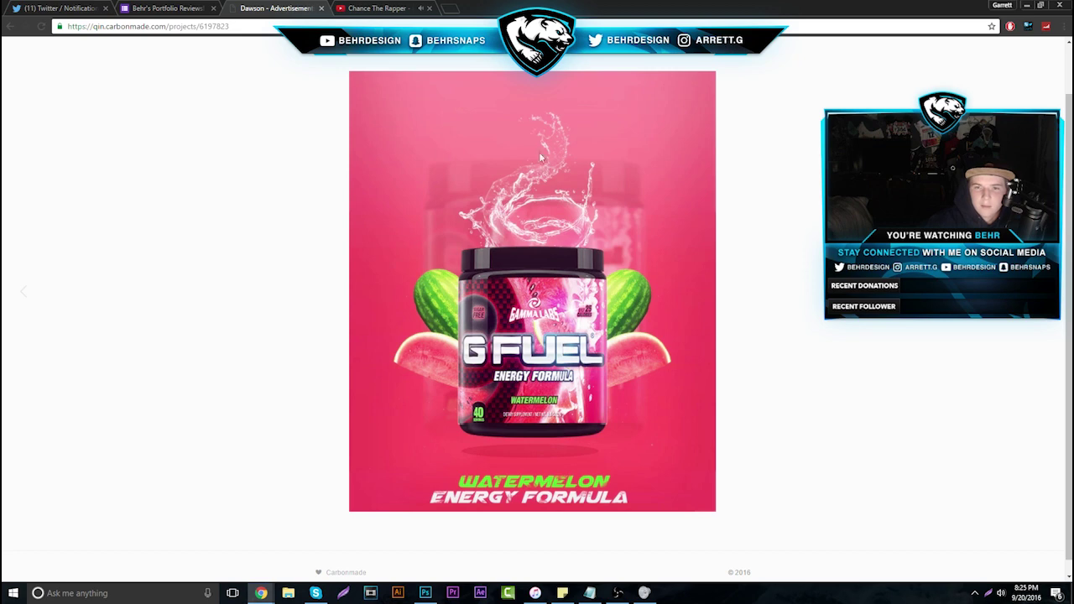
key(Right)
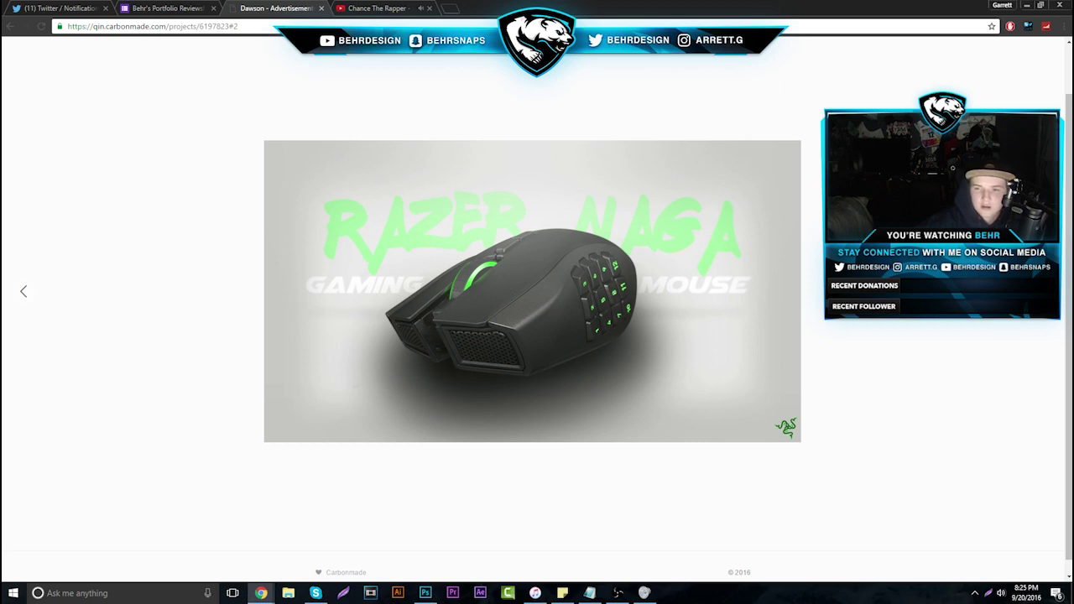
key(Left)
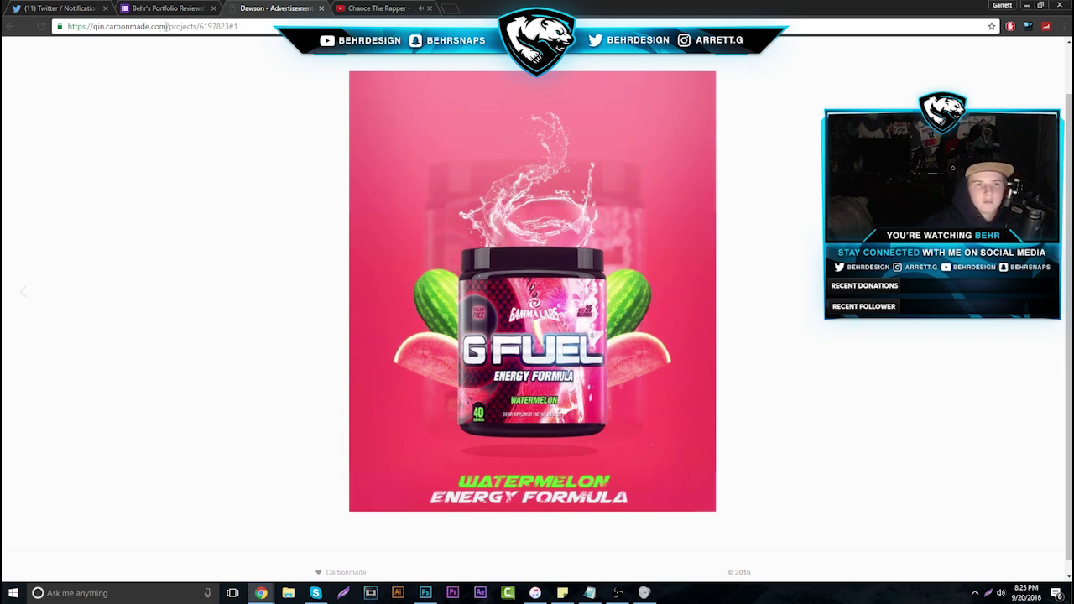
Trim the address to the portfolio home page, load it, and copy its URL
drag(167, 26, 238, 26)
key(Delete)
key(Return)
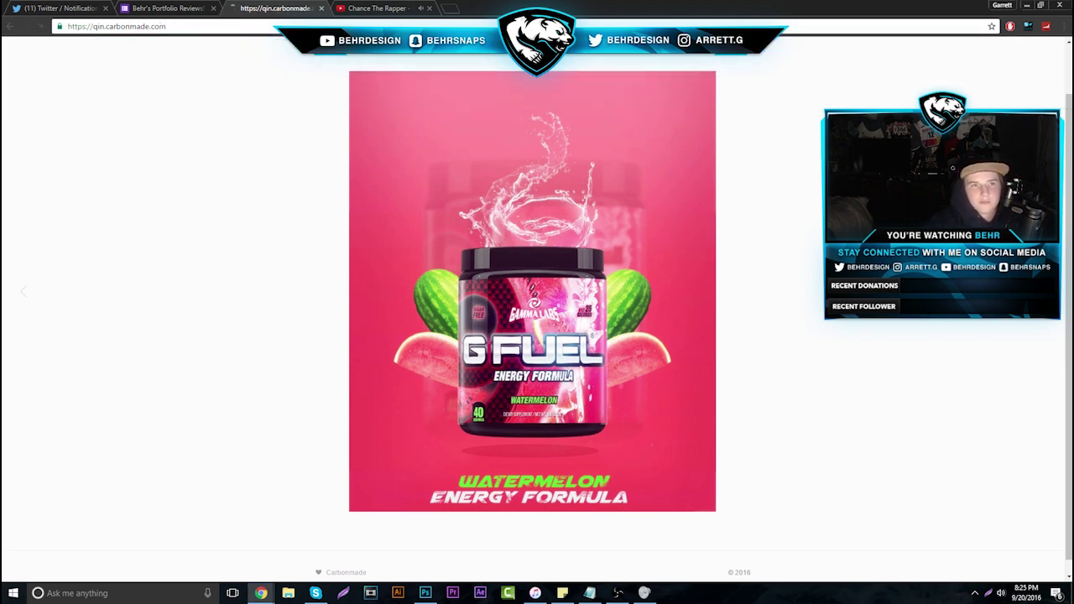
right_click(178, 26)
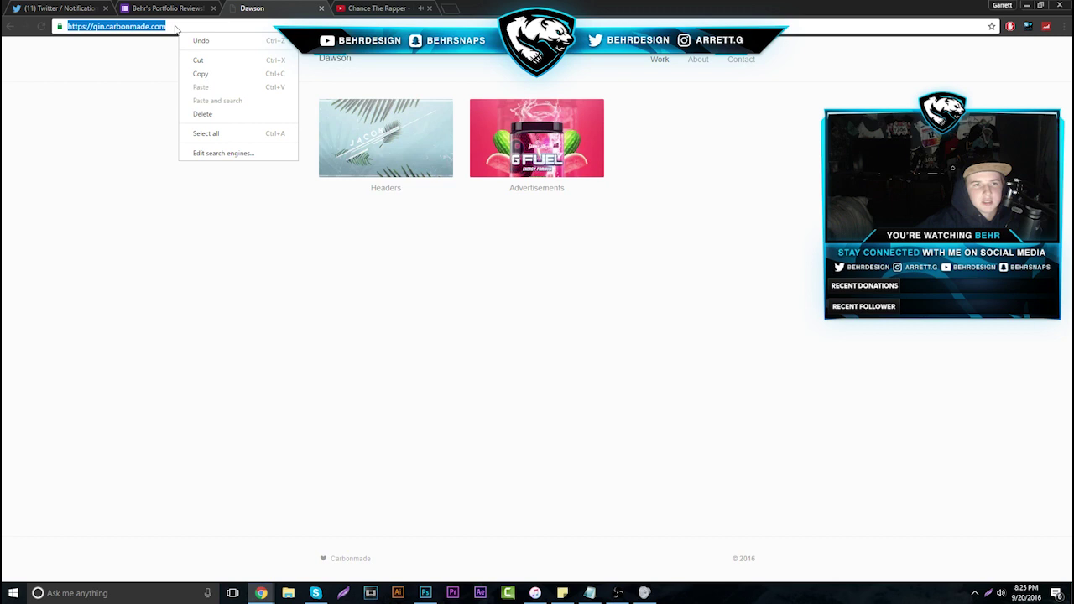
click(202, 75)
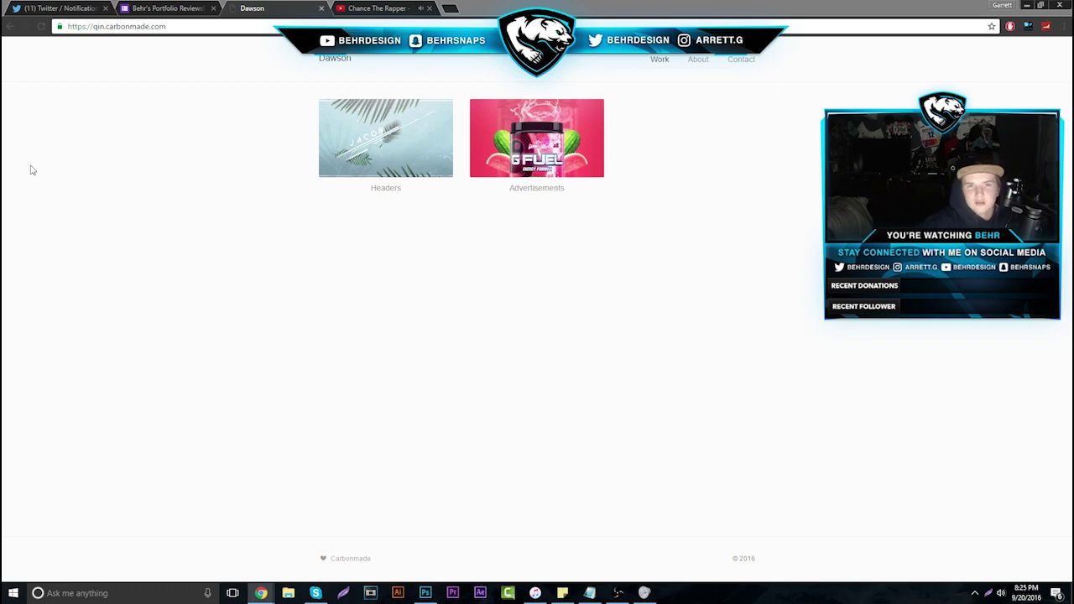
Play the Juicy J - Feeling Like Obama track, then open response 11's portfolio link in a new tab
click(381, 8)
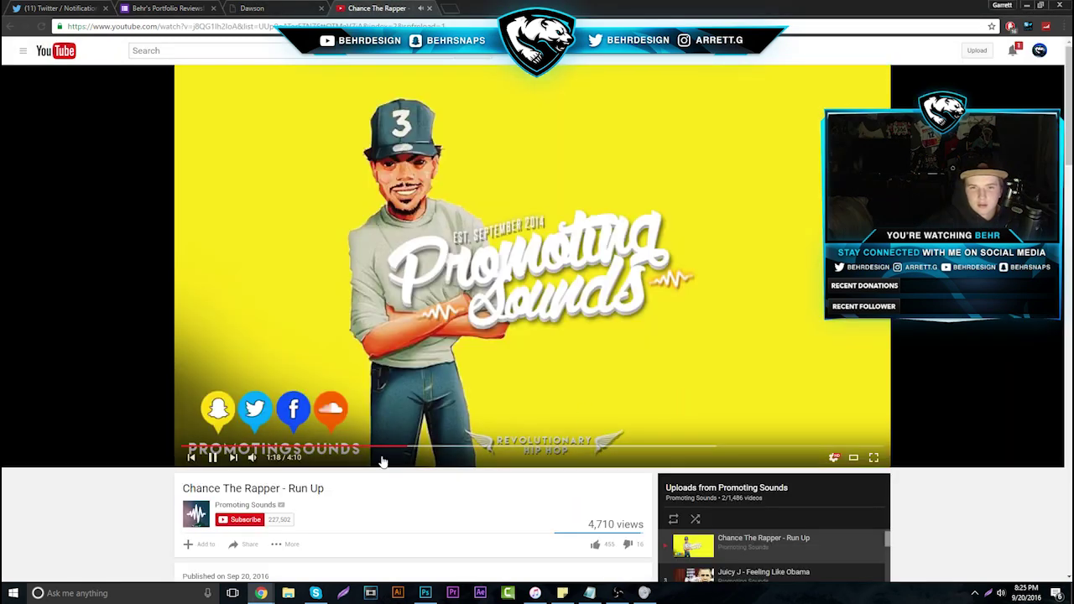
click(786, 574)
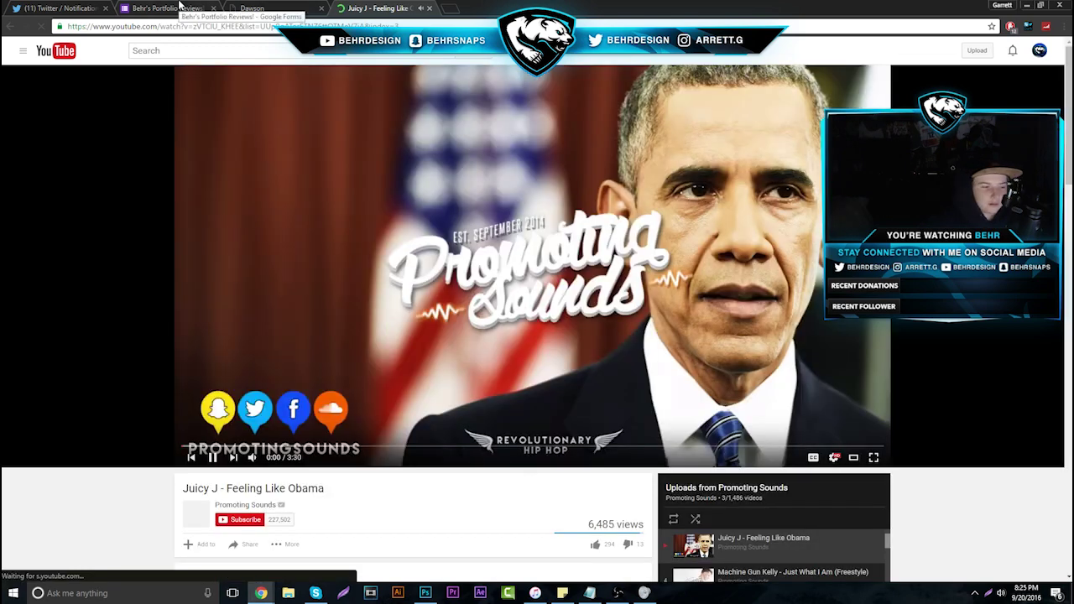
click(179, 6)
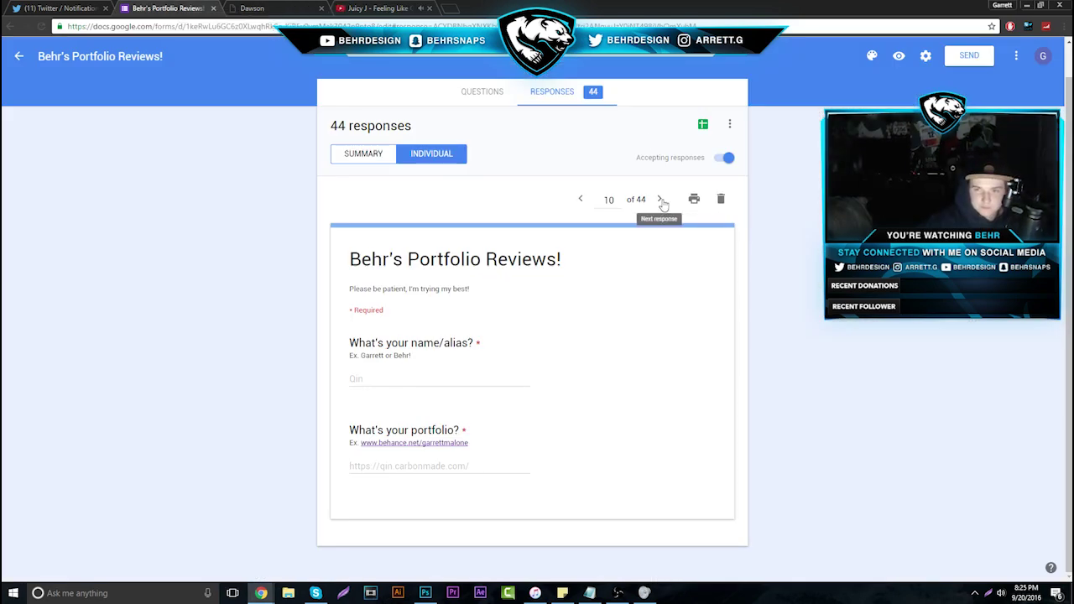
drag(336, 467, 596, 467)
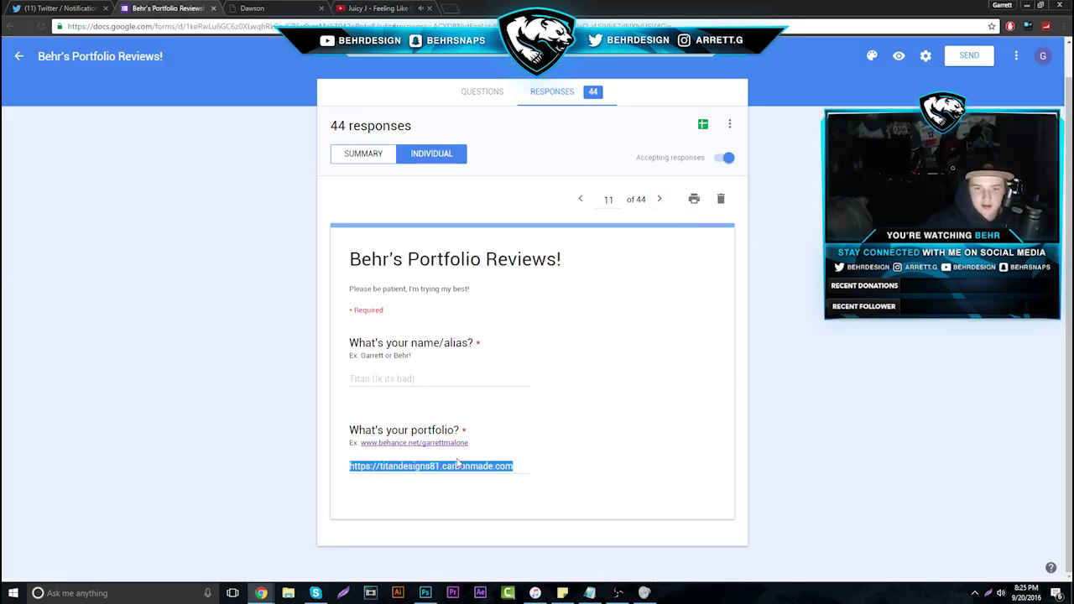
right_click(459, 462)
click(506, 483)
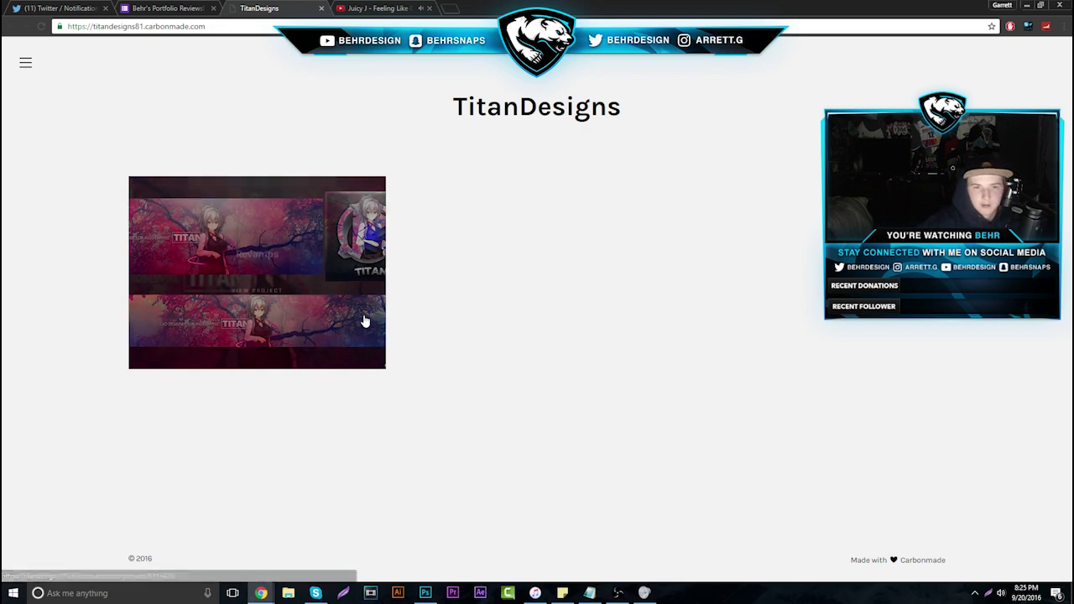
Open the Revamps project and scroll down through its channel banner revamps
click(336, 344)
key(ctrl+Tab)
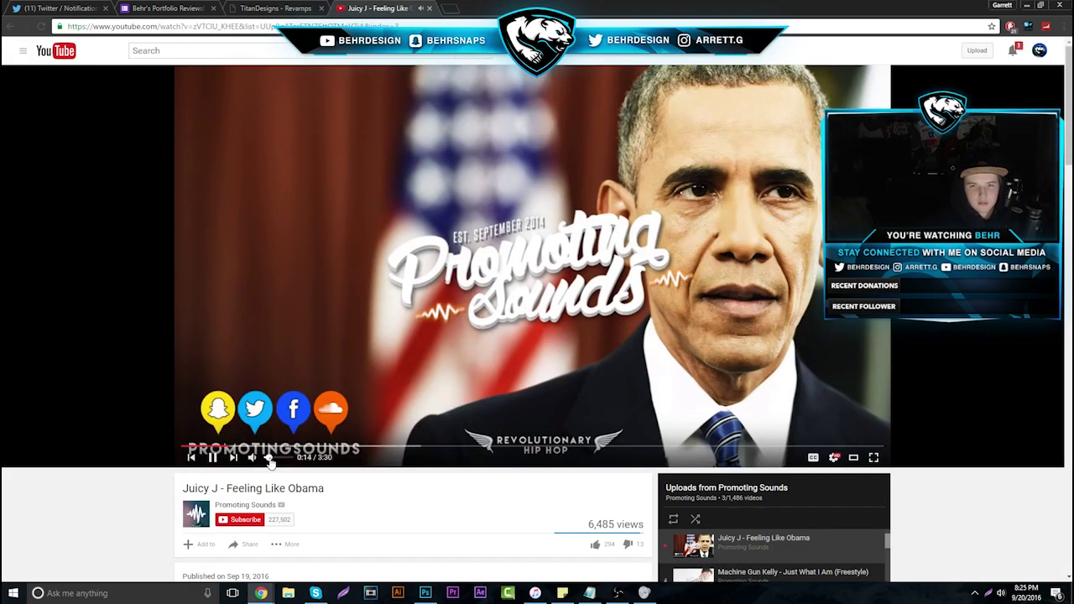
click(303, 8)
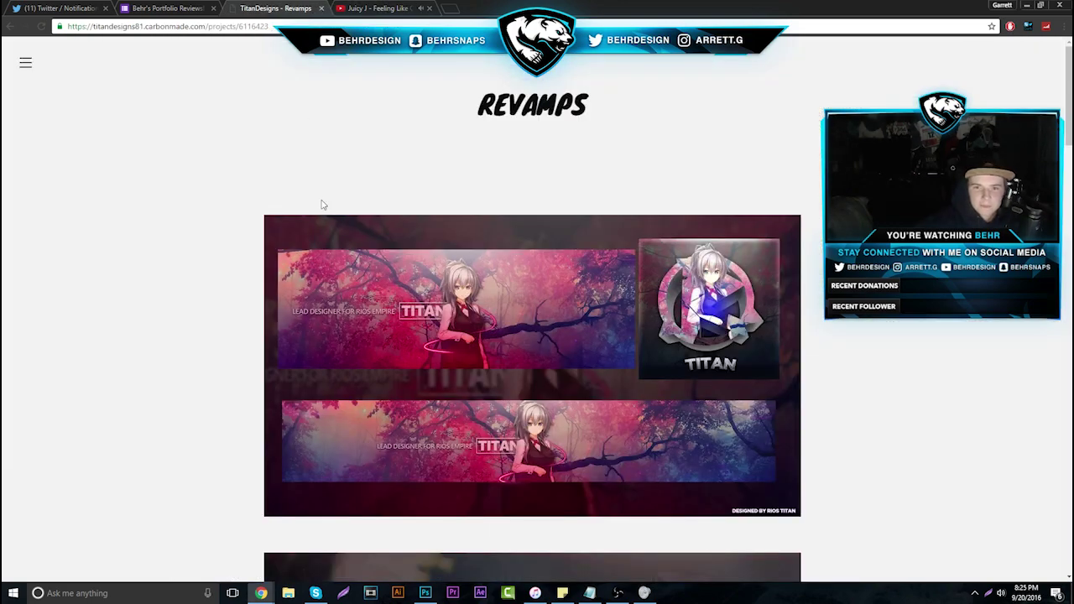
scroll(327, 235, down, 3)
scroll(331, 268, down, 6)
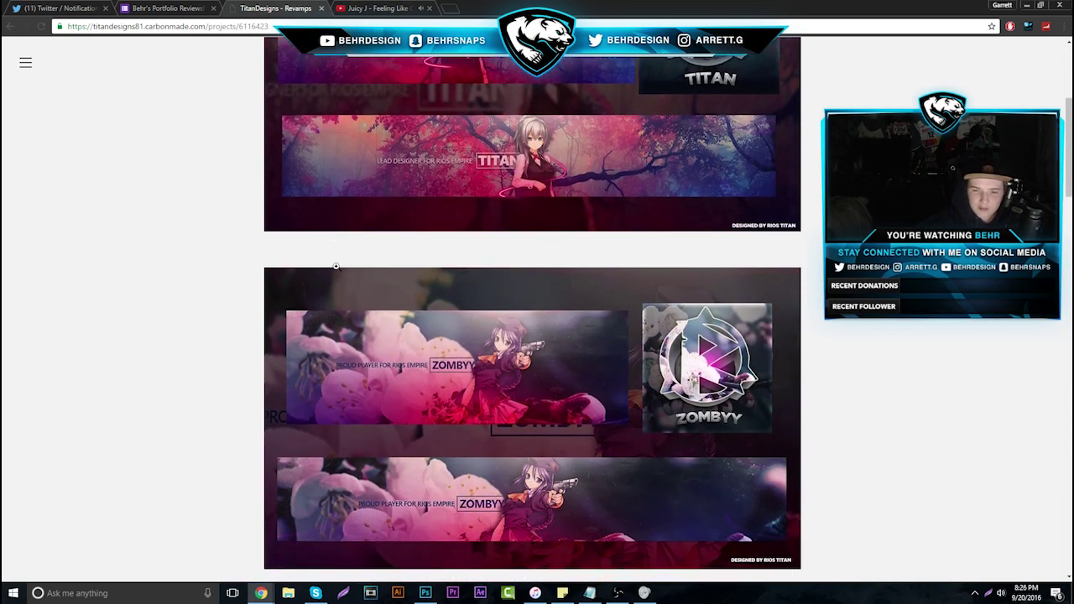
scroll(332, 274, down, 4)
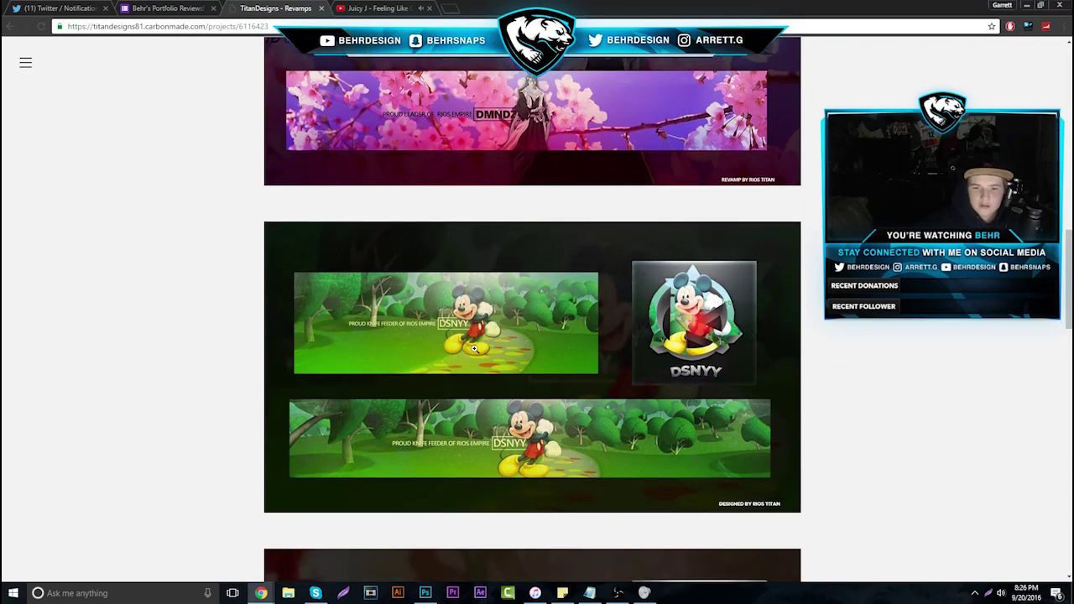
scroll(482, 342, down, 5)
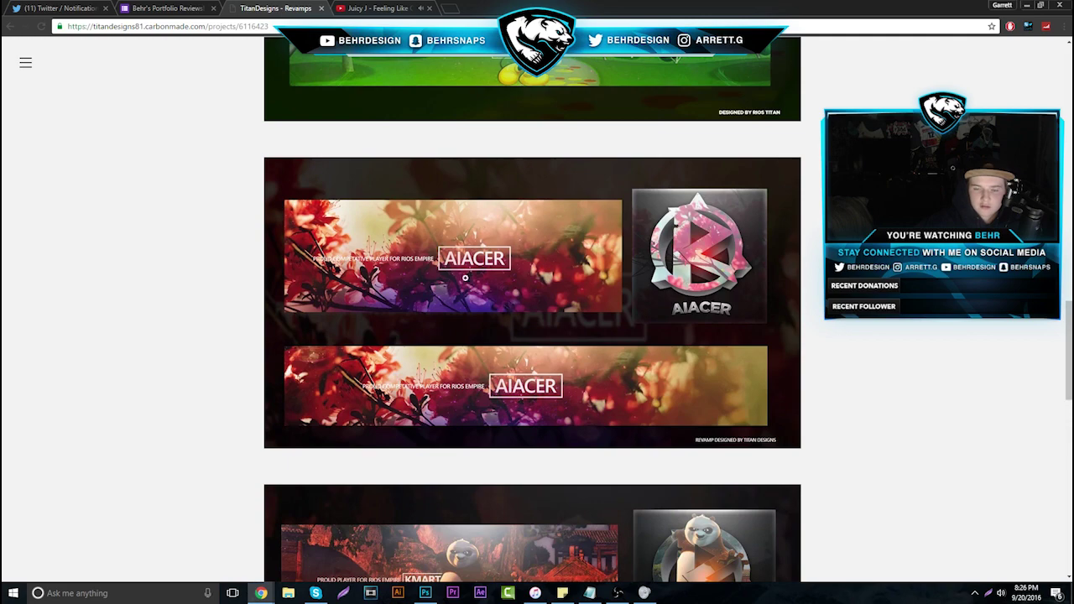
scroll(465, 277, down, 5)
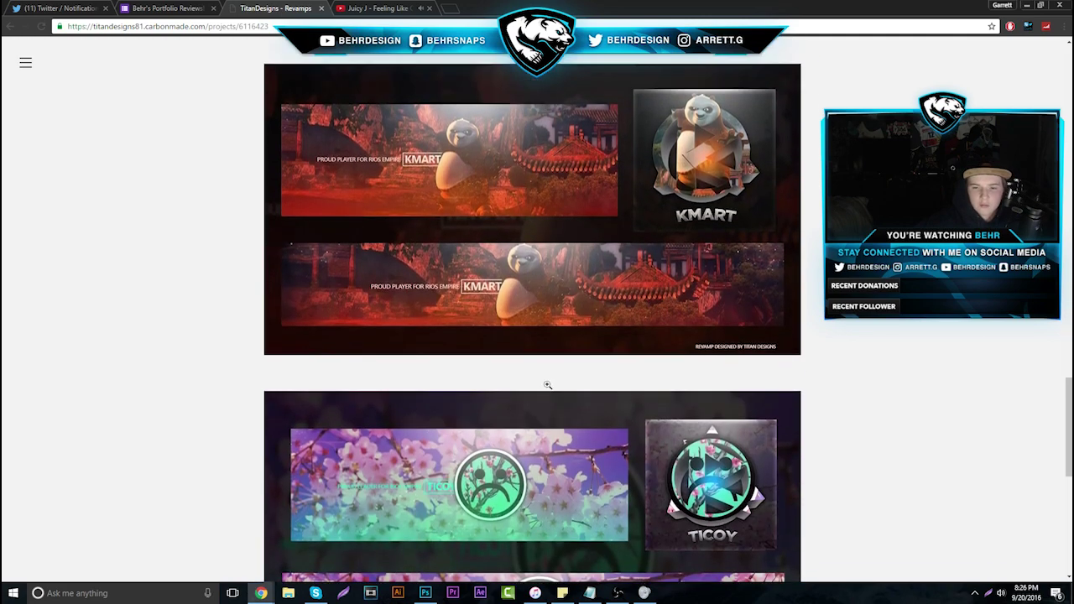
Scroll back and forth over the remaining banner and logo revamps, then close the TitanDesigns tab
scroll(547, 384, up, 13)
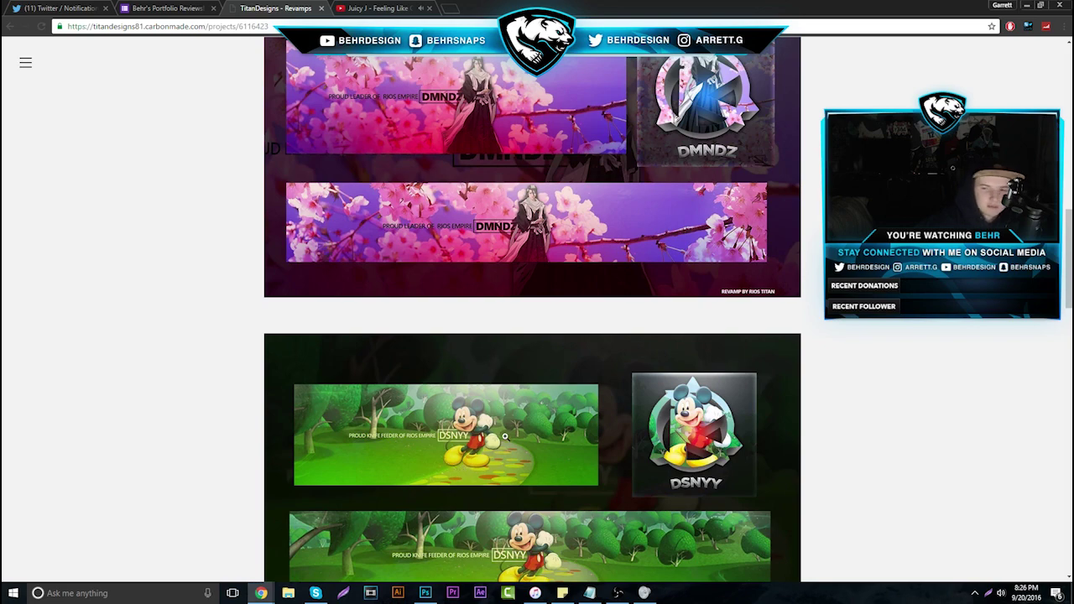
scroll(517, 424, down, 13)
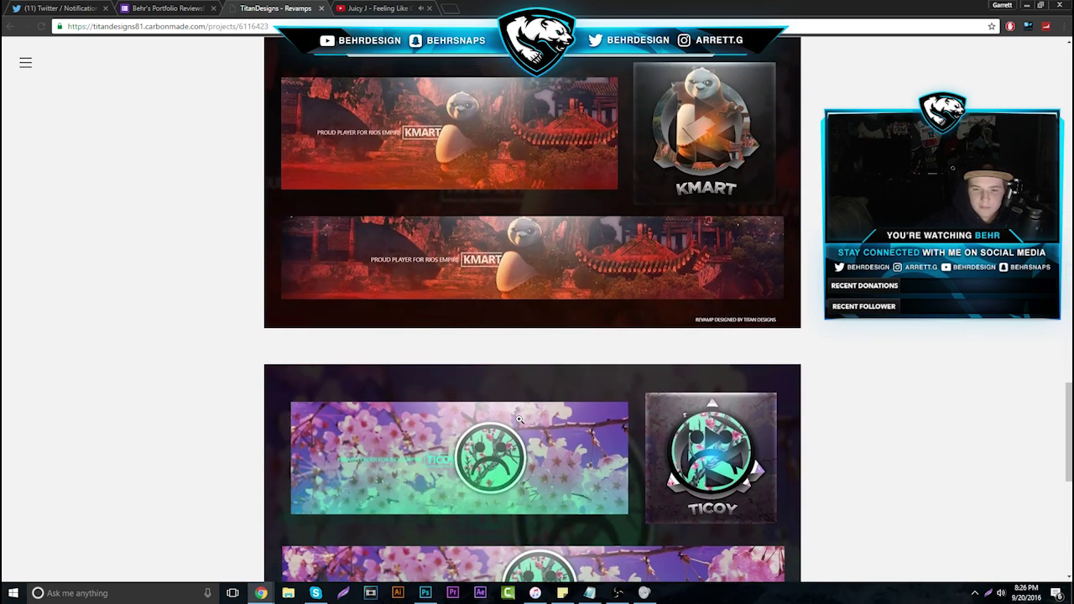
scroll(519, 419, down, 5)
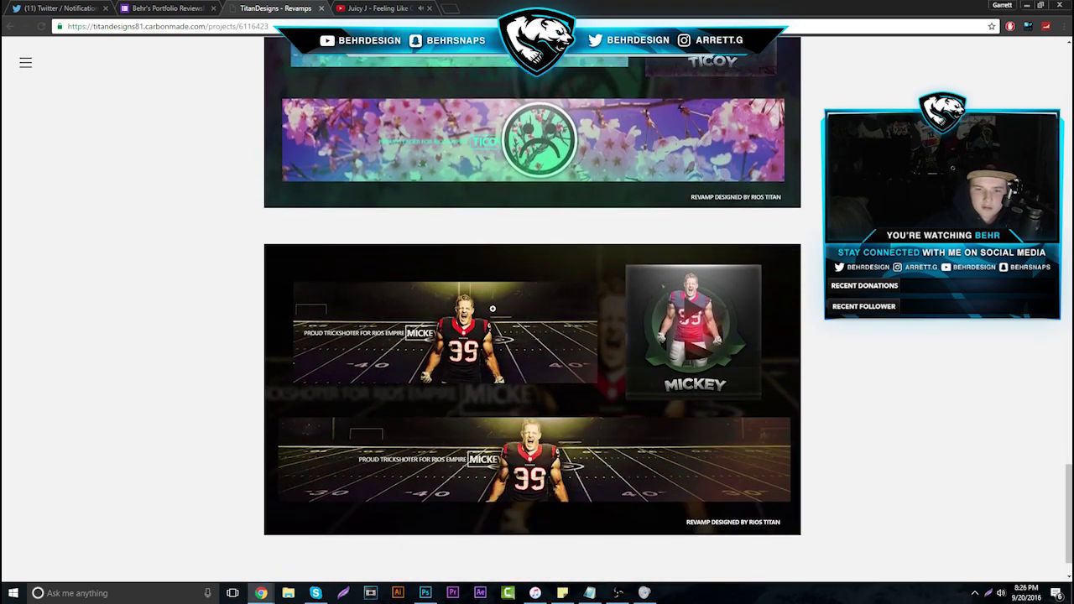
scroll(621, 369, up, 4)
scroll(687, 378, up, 20)
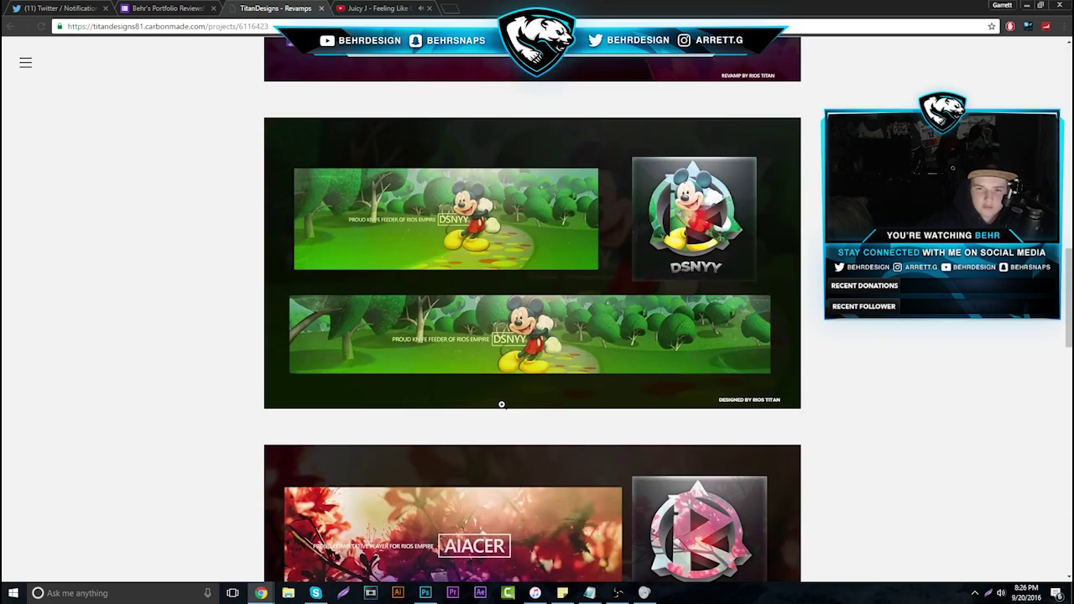
scroll(504, 401, up, 2)
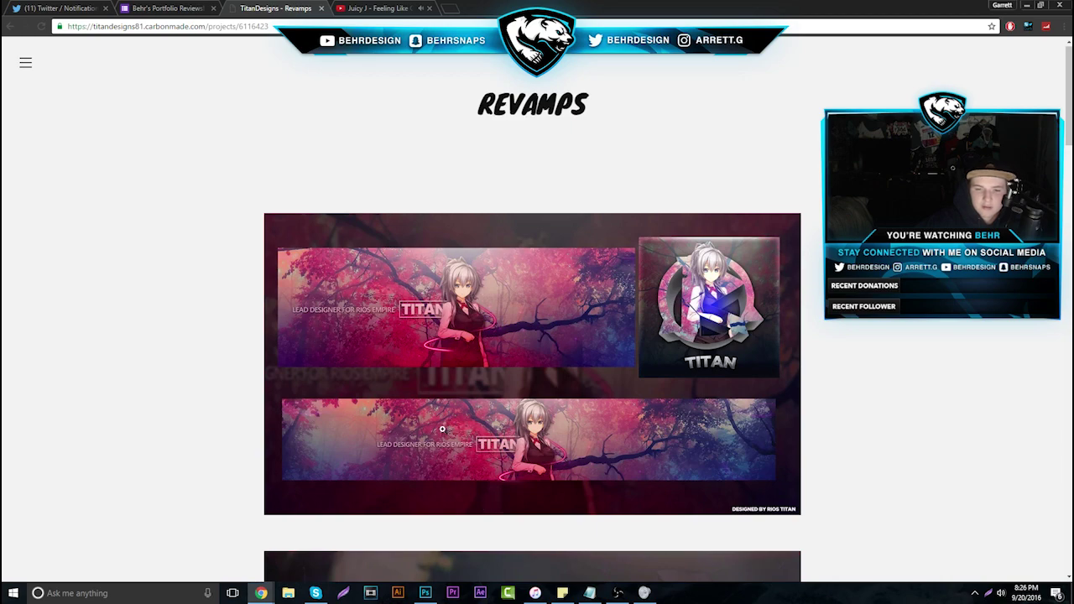
scroll(489, 510, down, 3)
scroll(437, 391, down, 1)
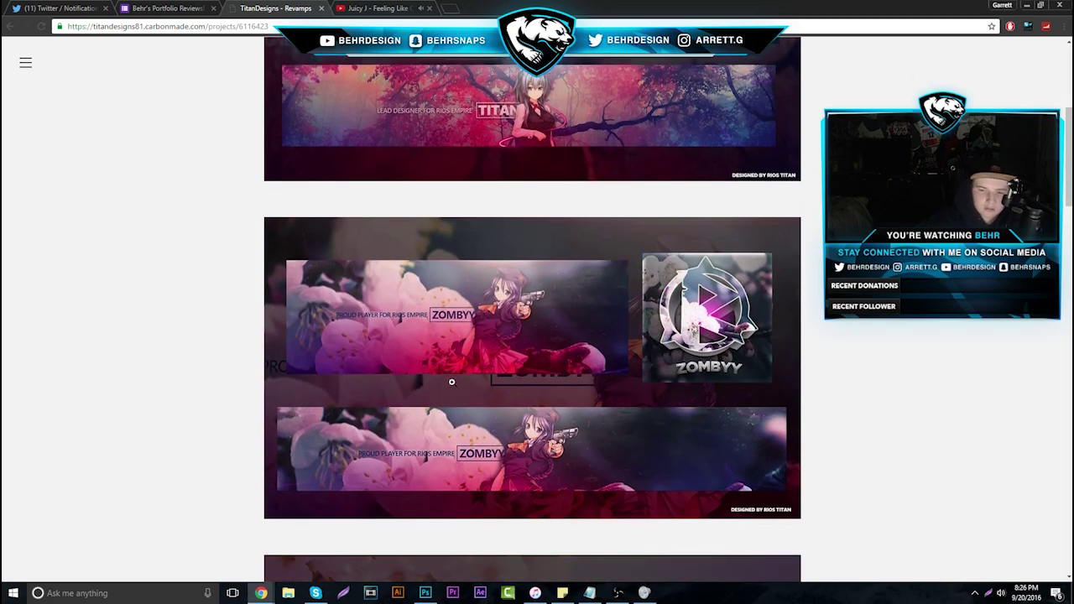
scroll(589, 448, down, 1)
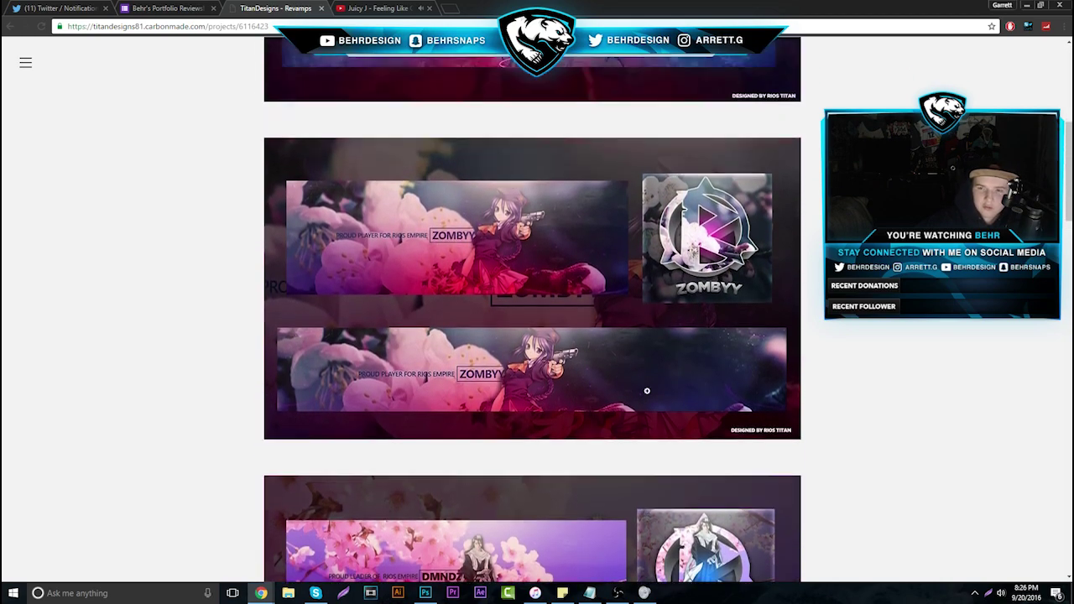
scroll(614, 184, up, 5)
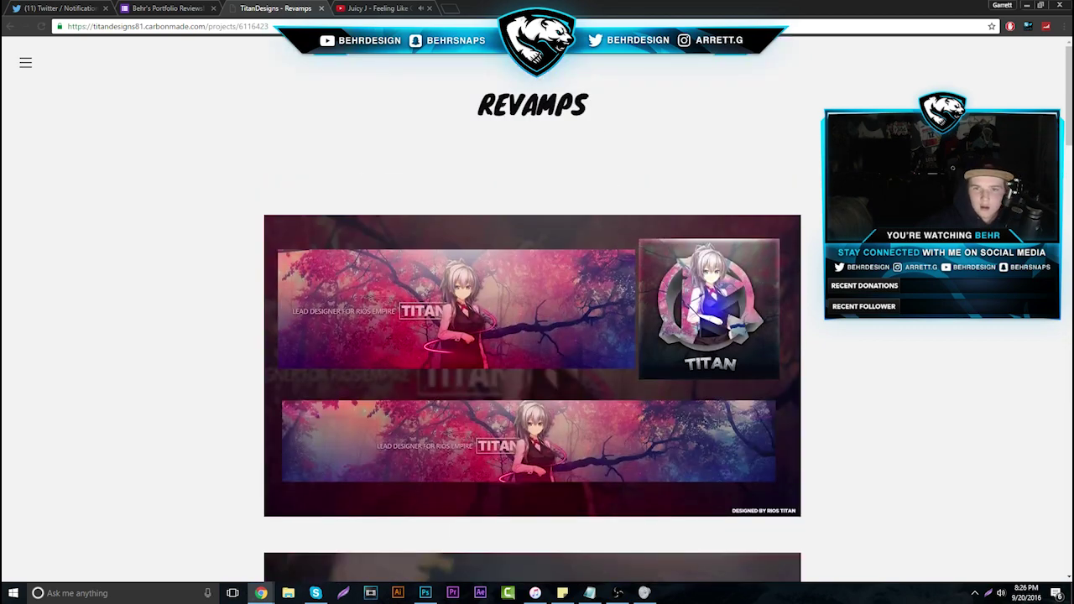
click(321, 9)
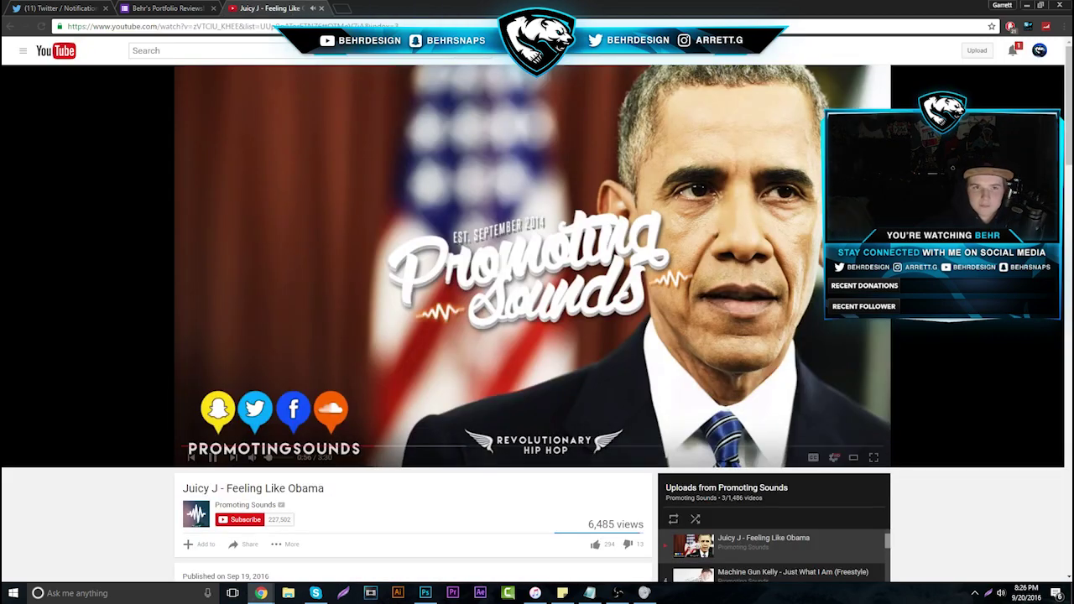
Open the next submission's portfolio link from the form responses in a new tab
key(ctrl+shift+Tab)
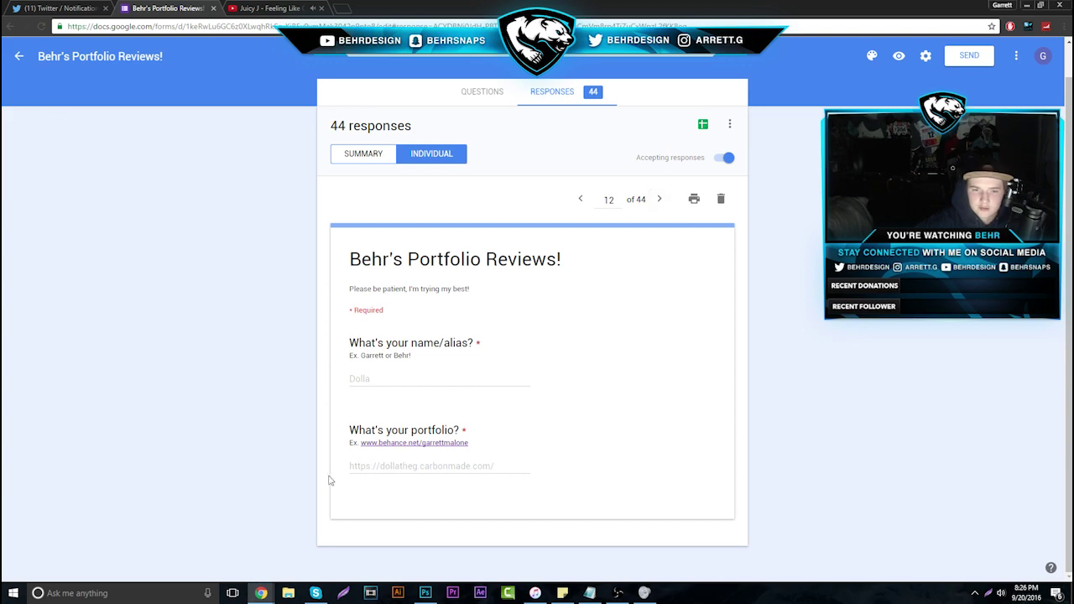
drag(336, 468, 549, 463)
right_click(448, 466)
click(486, 480)
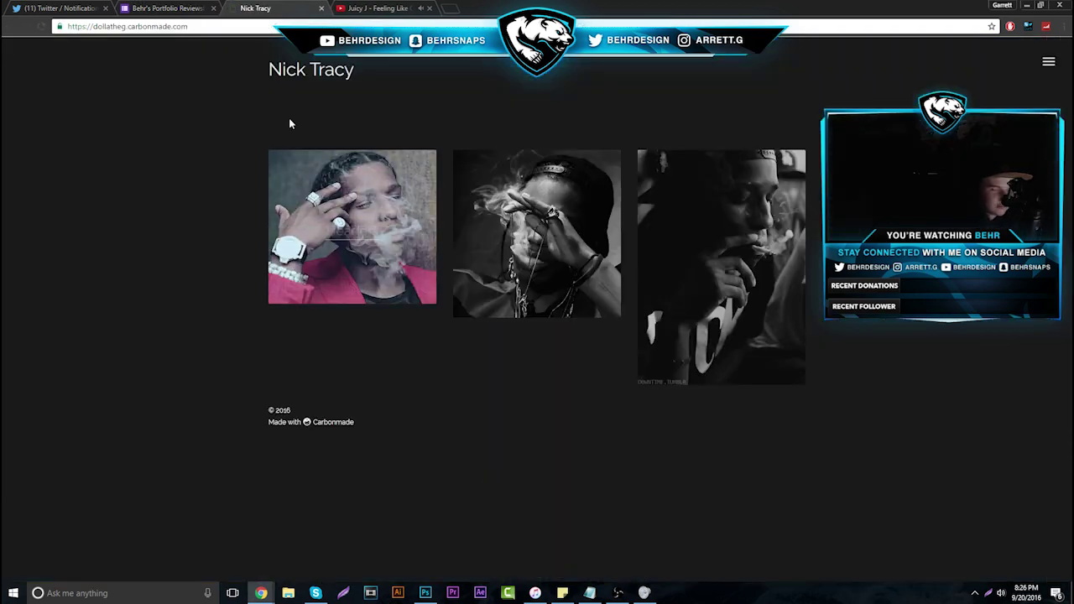
Play 'Anthony Russo - Ghost Stories' in the music video tab
key(ctrl+Tab)
scroll(791, 557, down, 2)
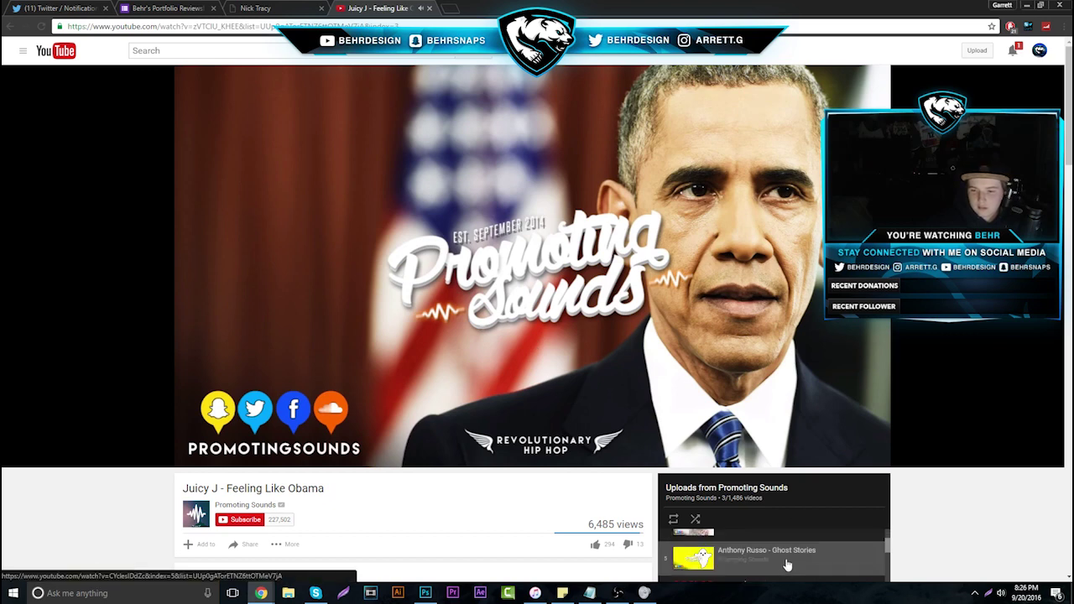
click(788, 559)
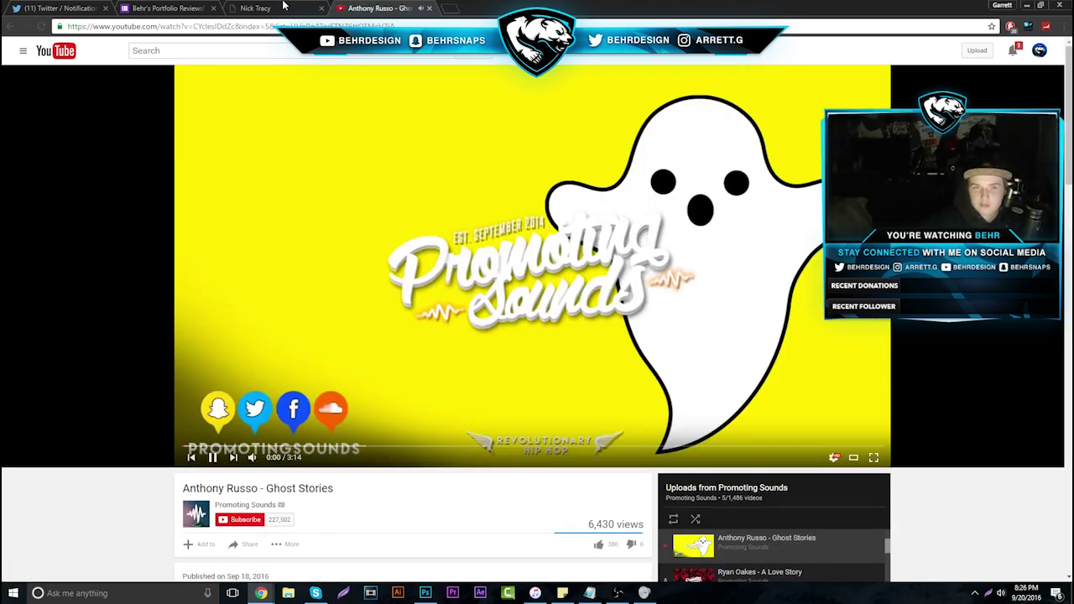
Open the Headers project and scroll through its banners, like MERCY, to the 'Up Next: Thumbnails' footer
click(284, 6)
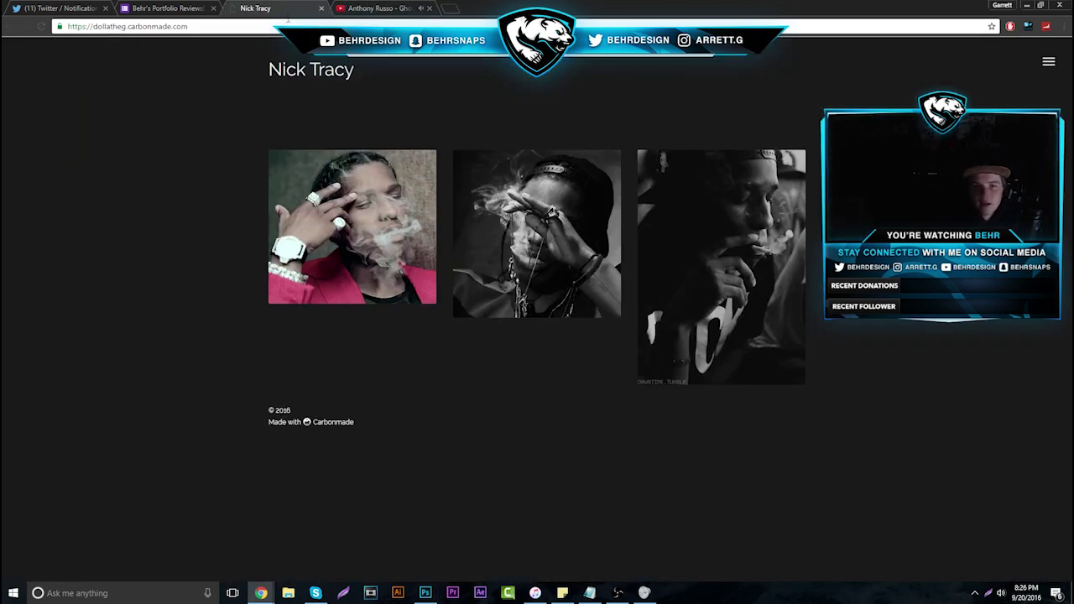
click(181, 6)
click(270, 6)
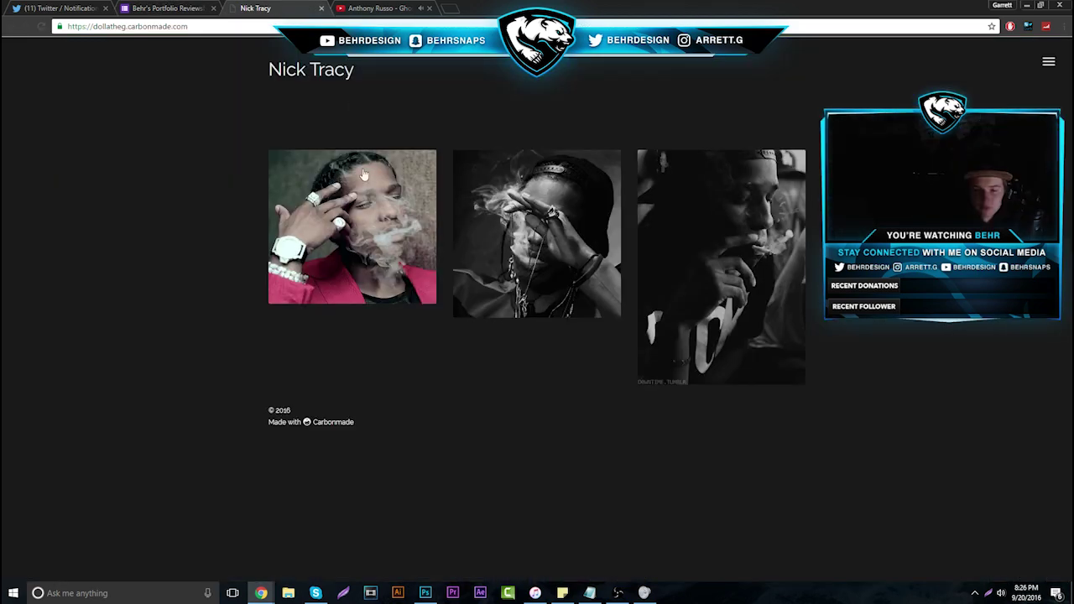
click(350, 228)
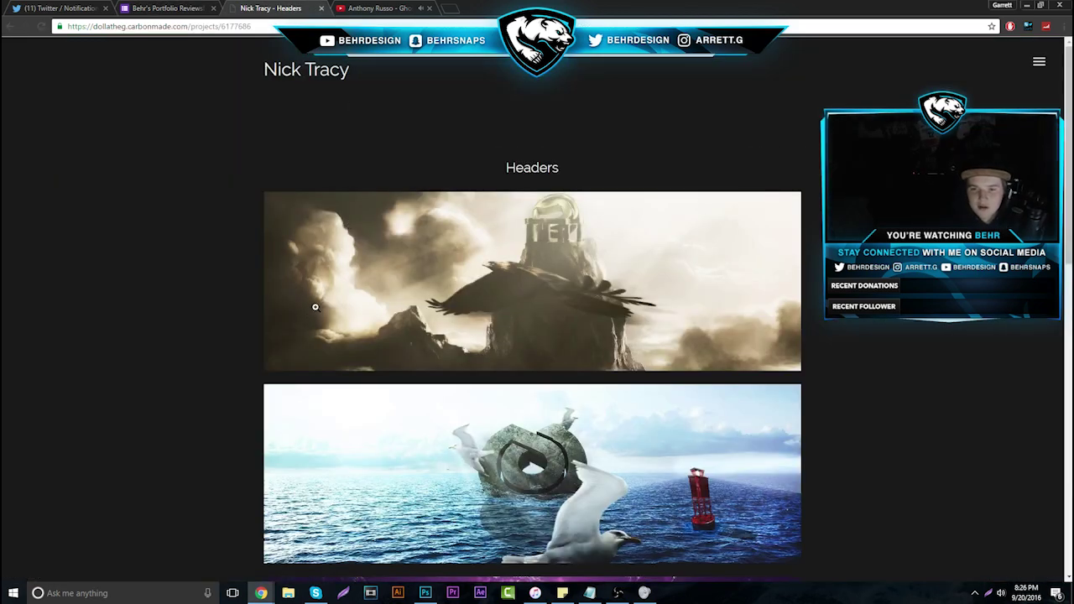
scroll(251, 298, down, 2)
scroll(236, 294, down, 5)
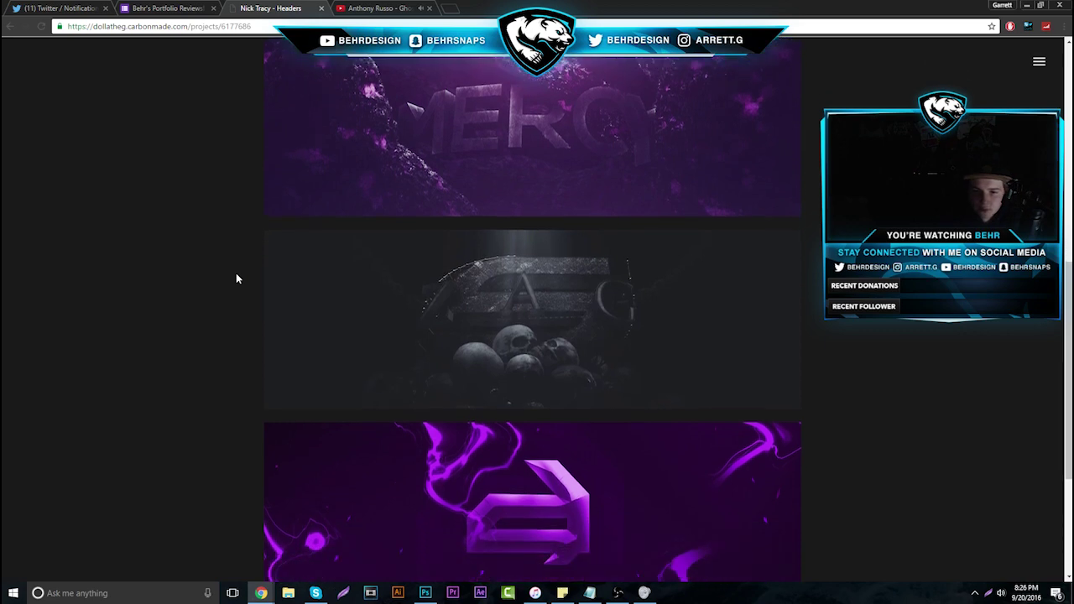
scroll(236, 278, up, 2)
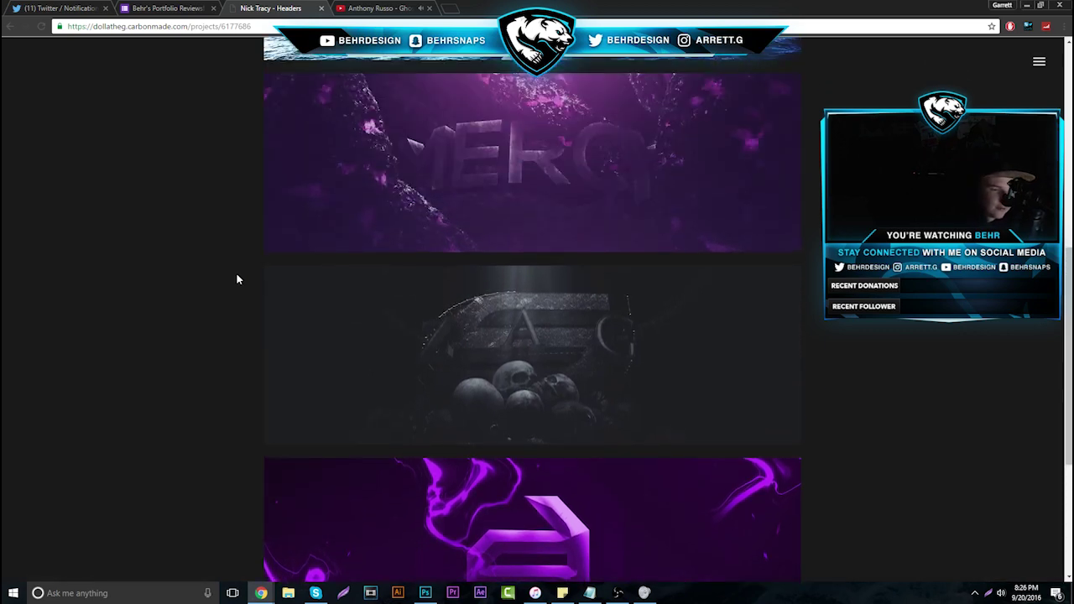
scroll(236, 279, up, 5)
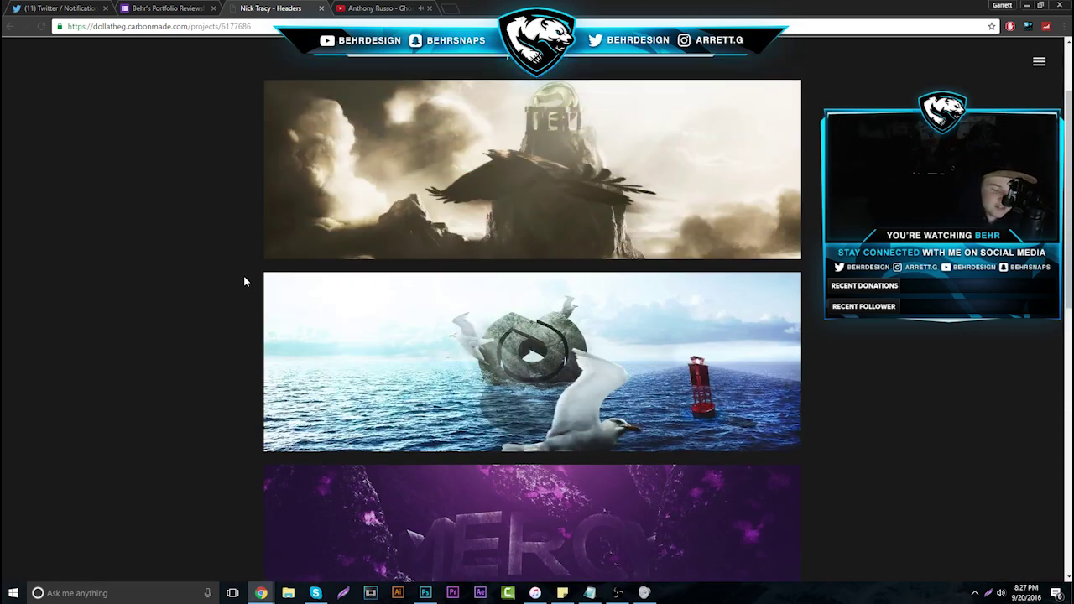
scroll(250, 287, up, 3)
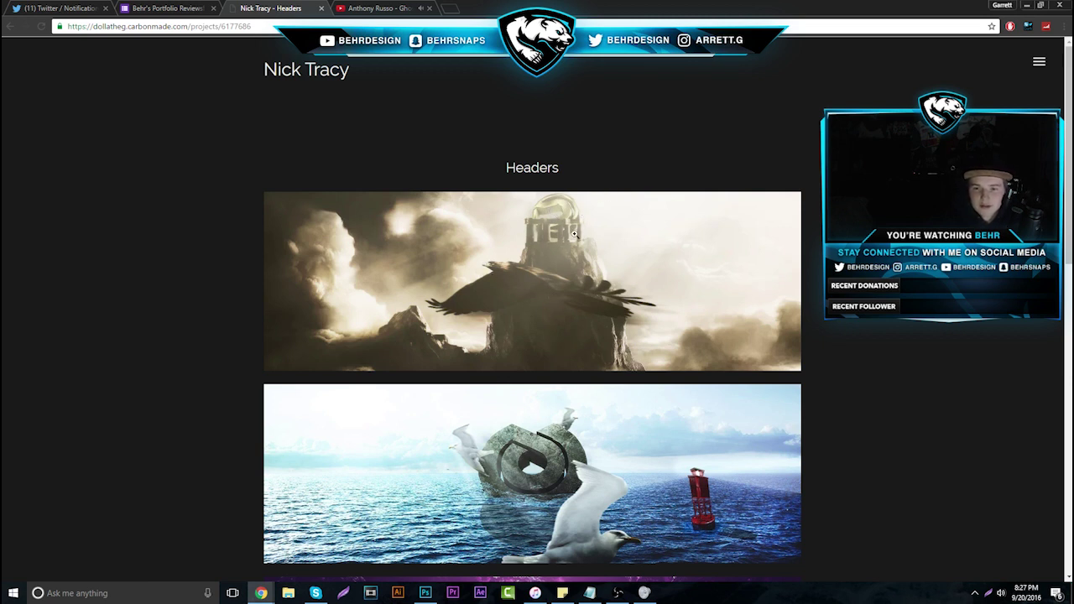
scroll(575, 234, down, 3)
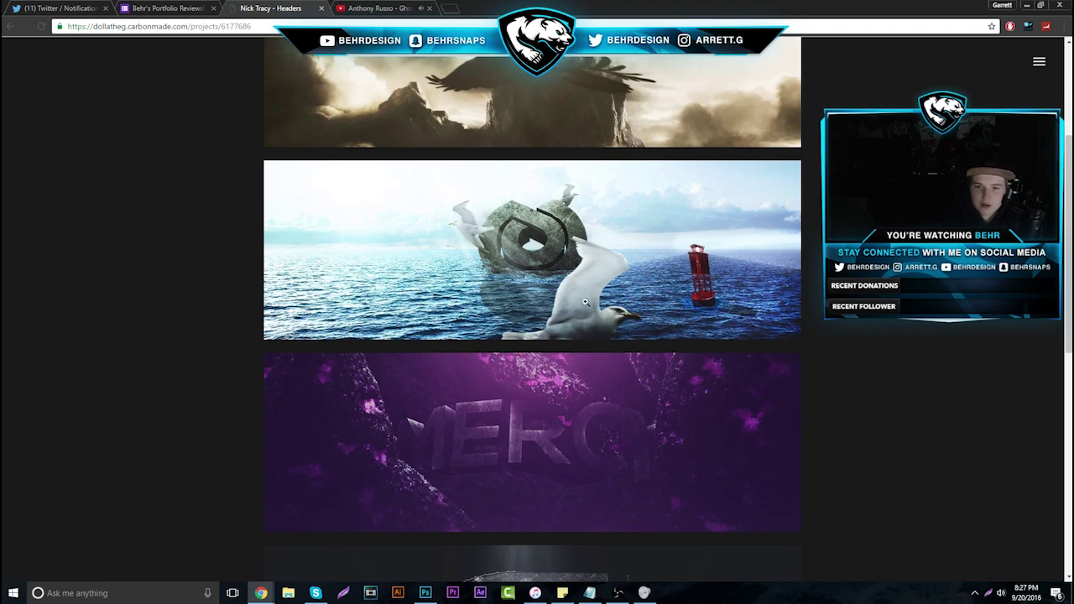
scroll(596, 311, down, 4)
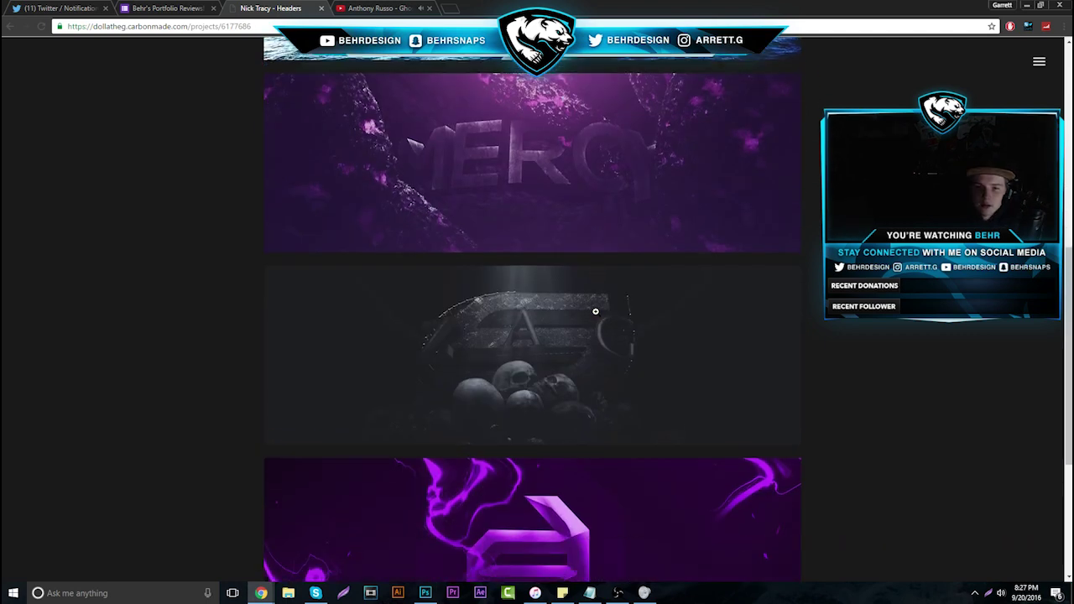
scroll(601, 314, down, 4)
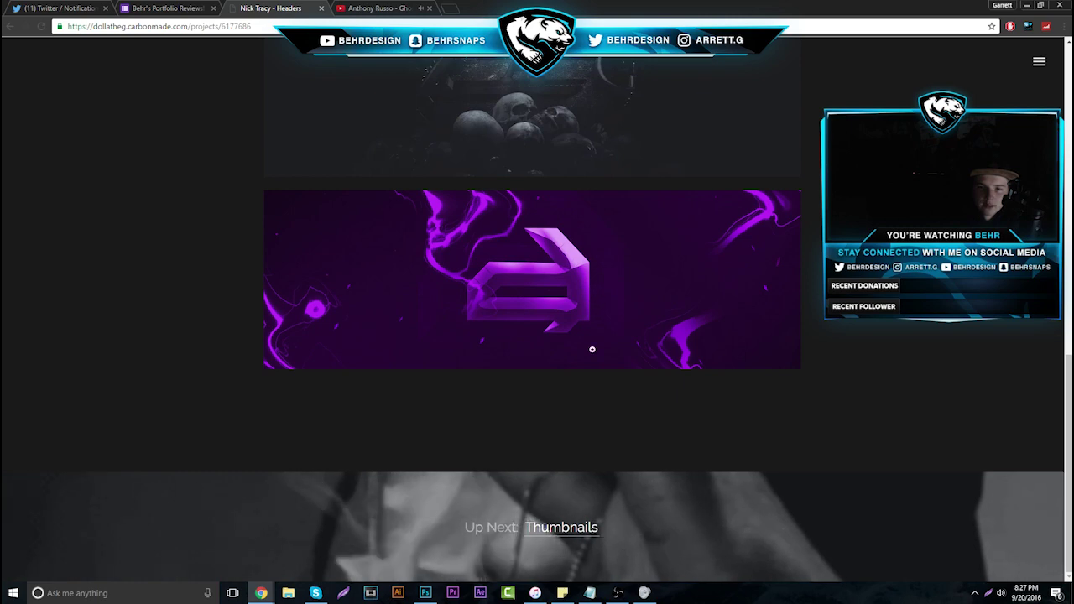
Go on to the Thumbnails project and scroll through all its thumbnails
click(559, 529)
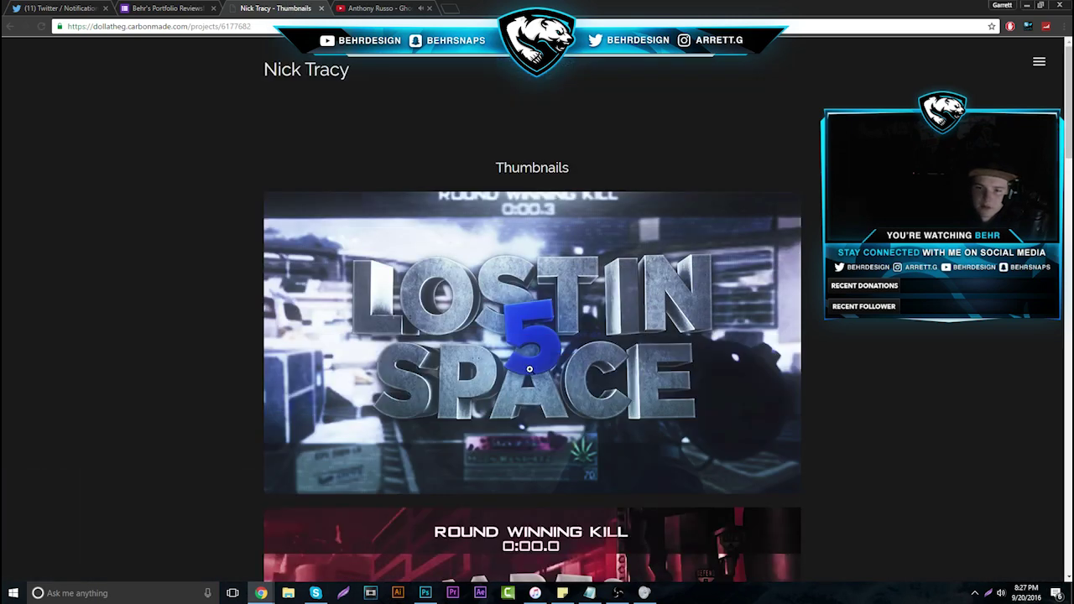
scroll(570, 400, down, 7)
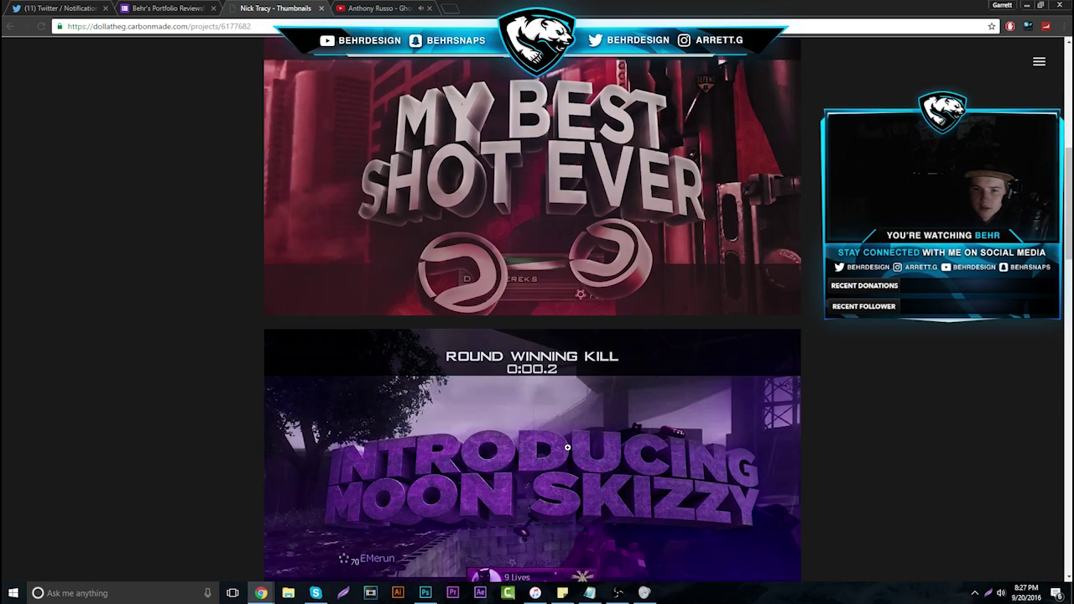
scroll(559, 432, down, 5)
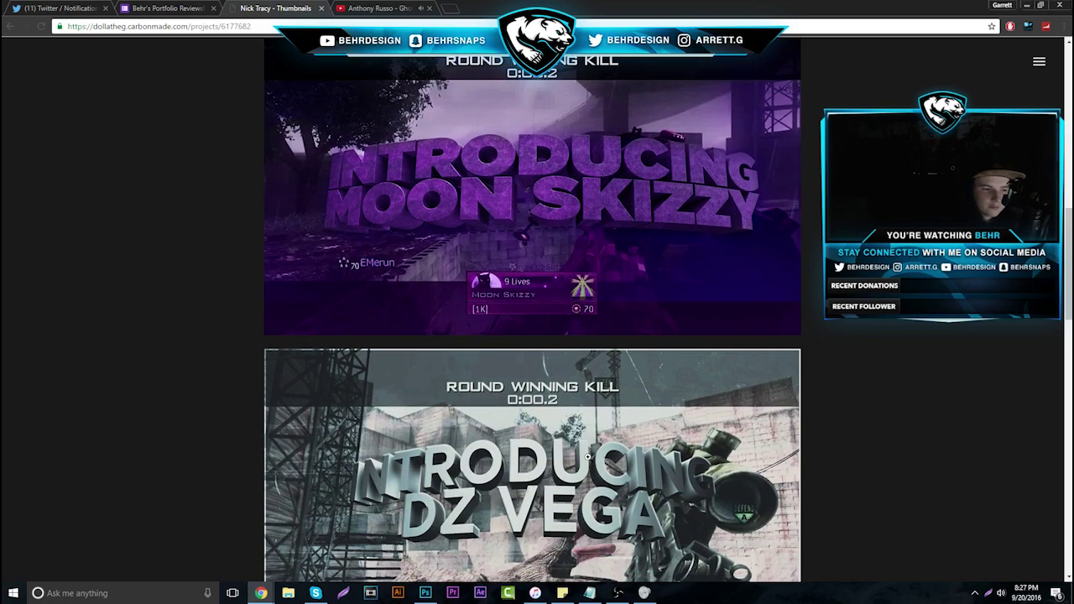
scroll(529, 340, down, 2)
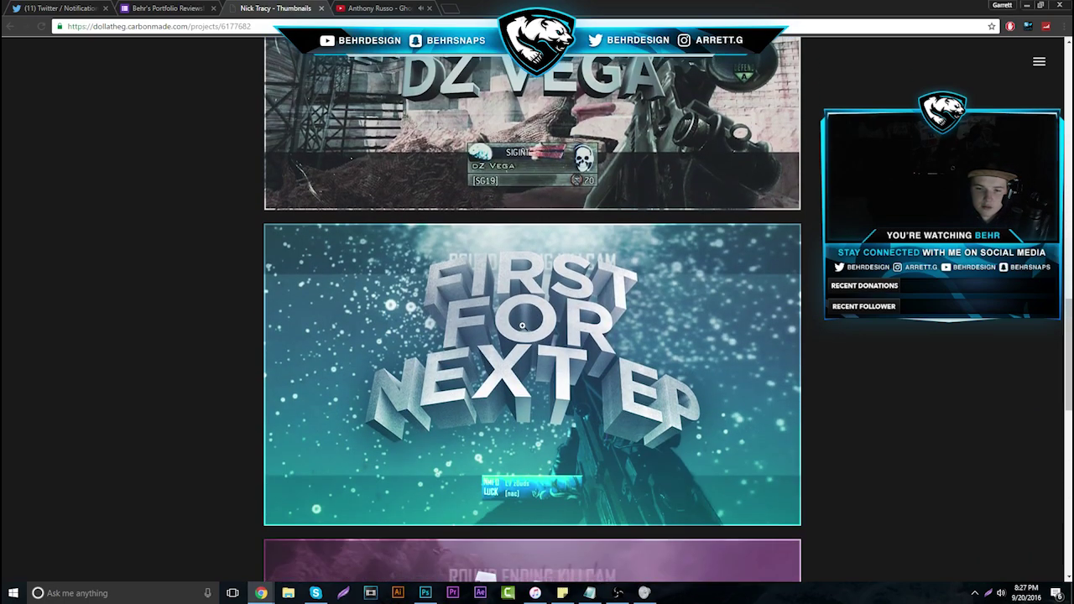
scroll(510, 355, down, 4)
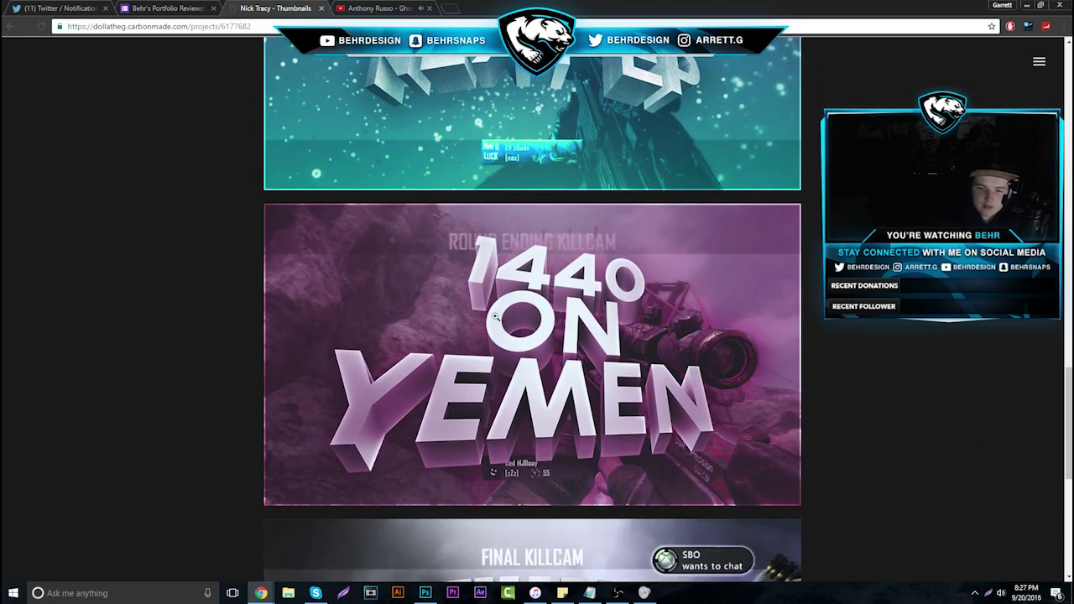
scroll(598, 330, down, 3)
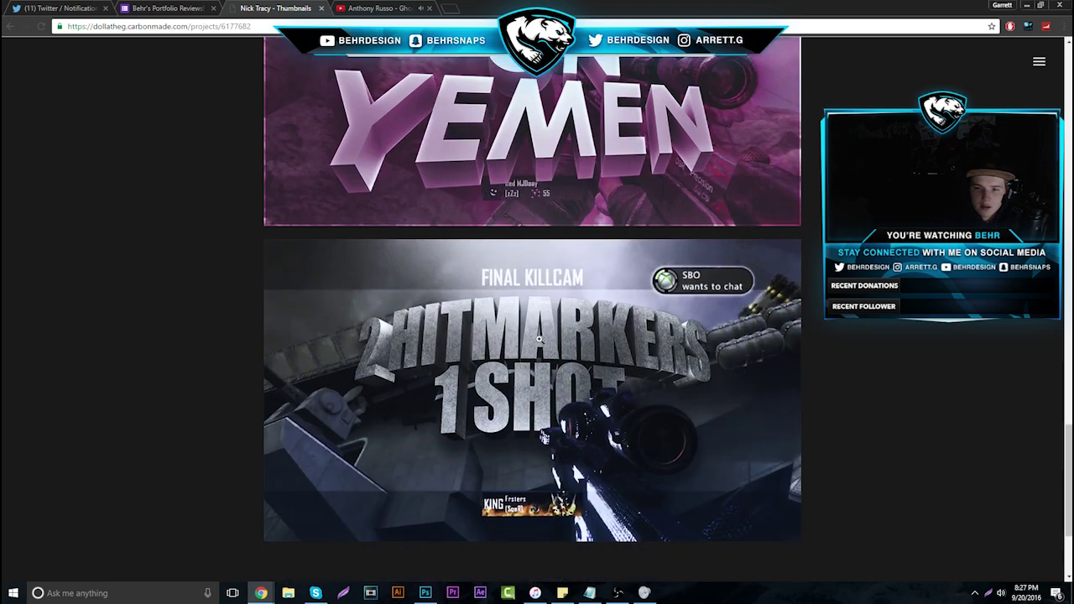
scroll(627, 342, down, 2)
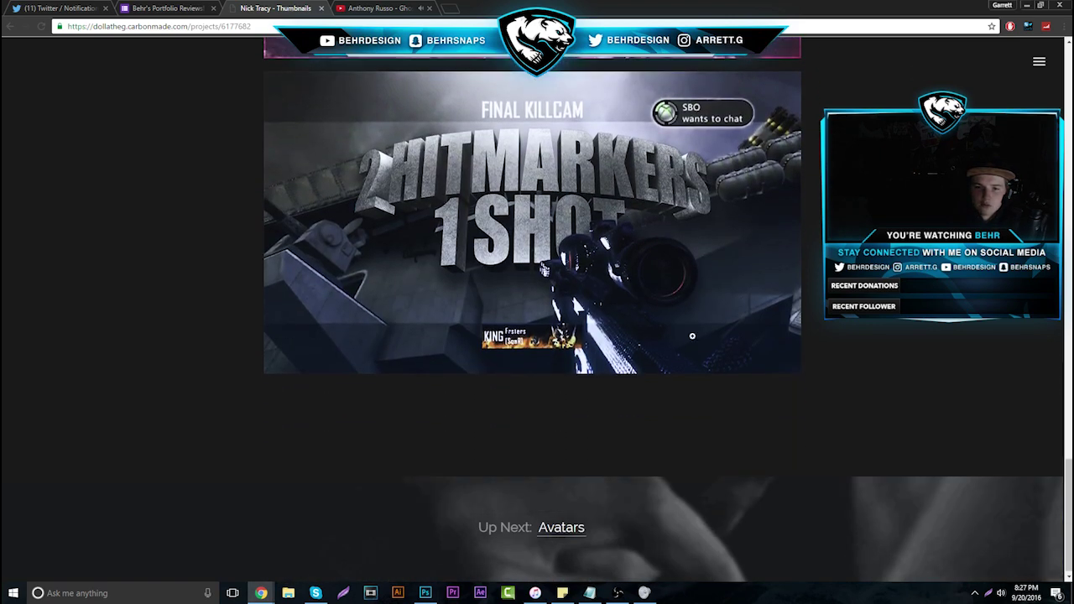
View the GLORY Avatars project, then close the portfolio tab
click(557, 544)
scroll(529, 406, down, 4)
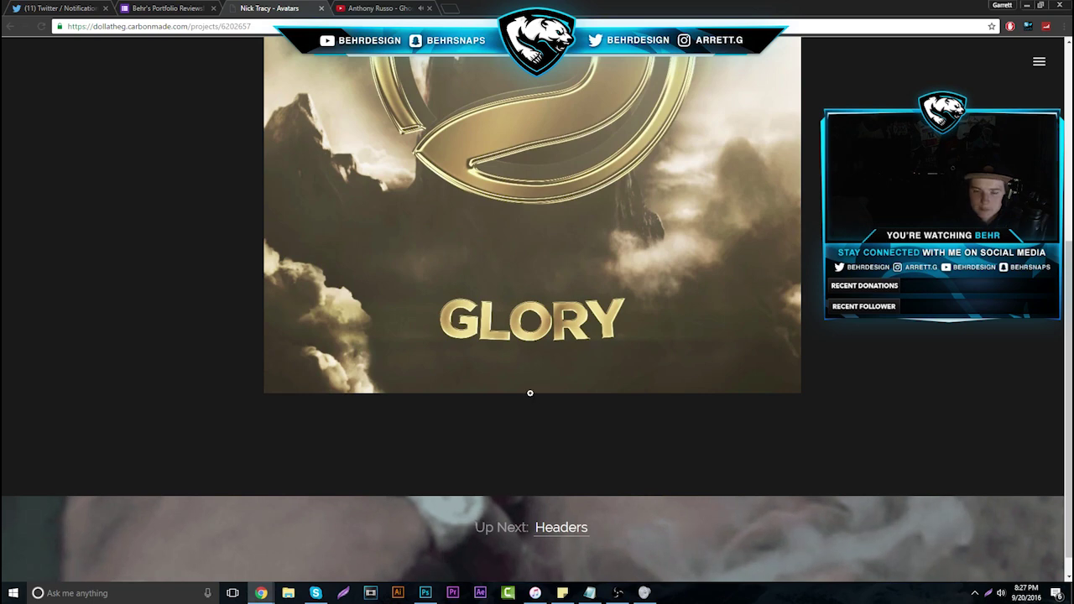
scroll(591, 479, up, 3)
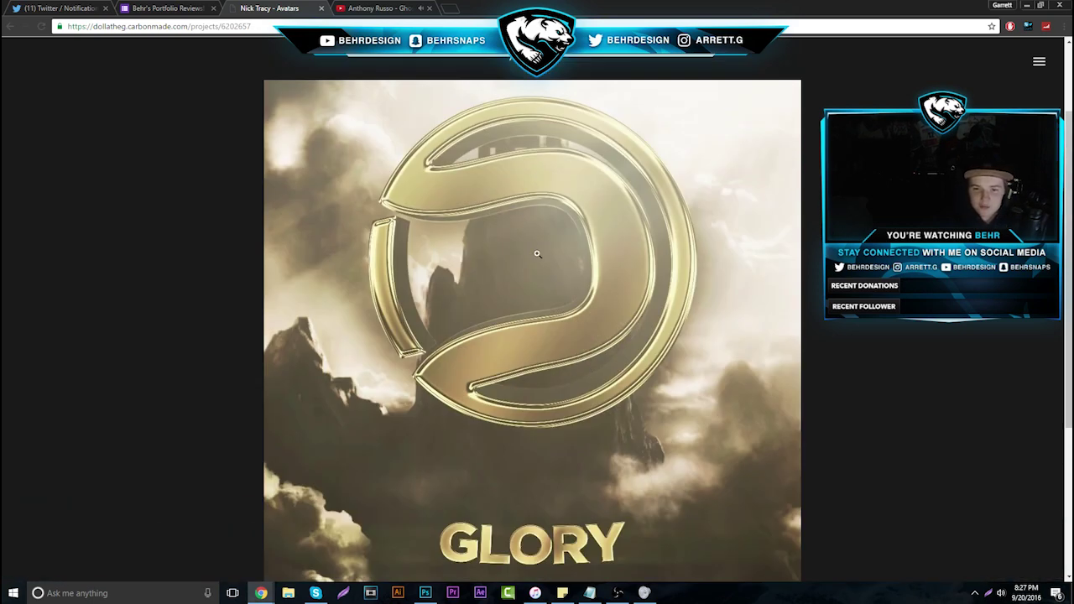
scroll(495, 463, down, 3)
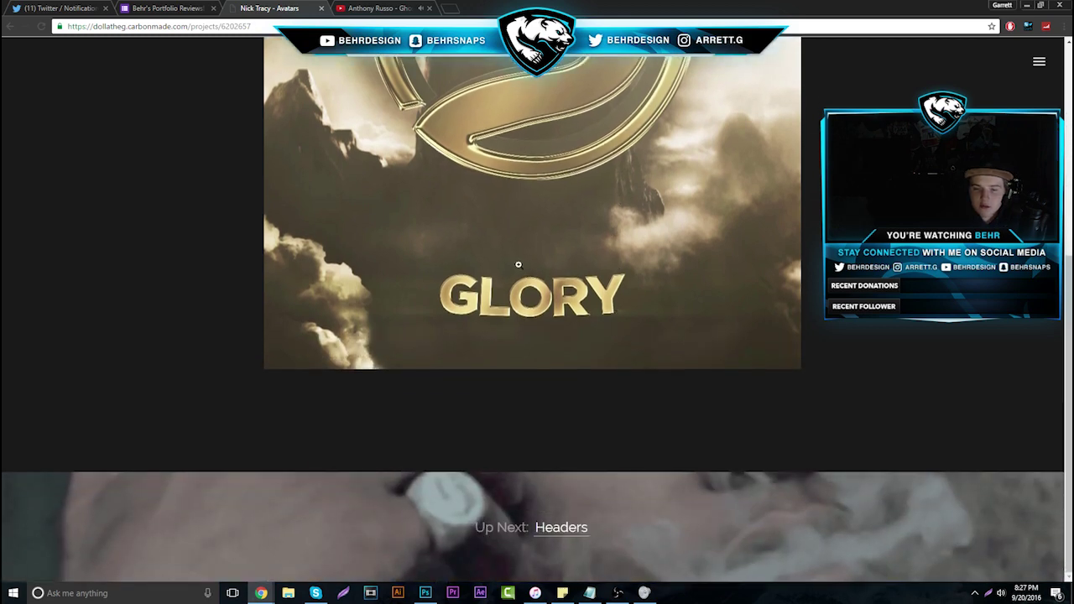
click(324, 8)
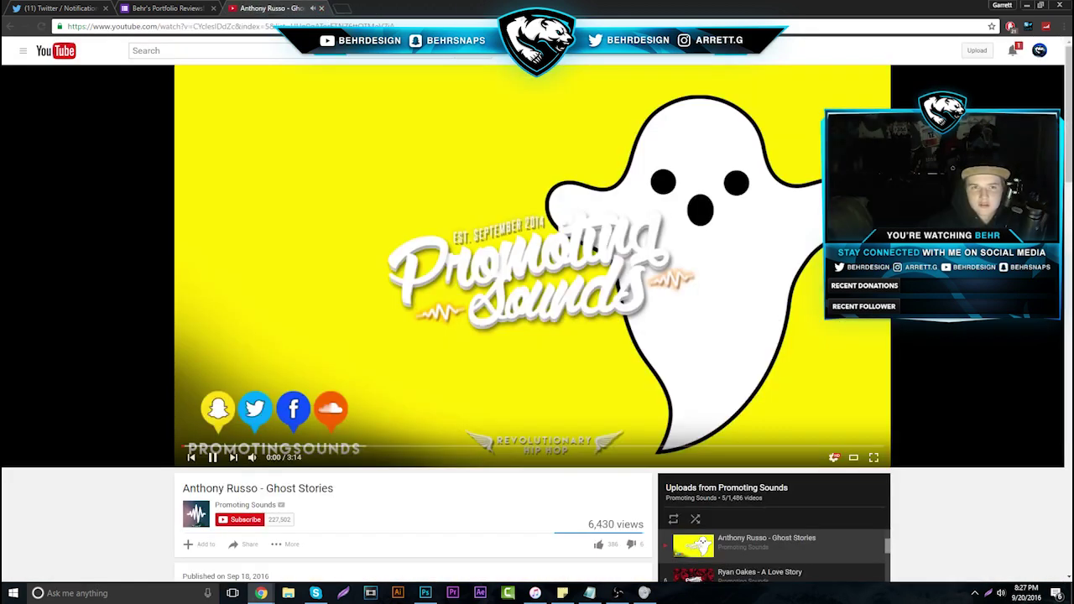
Advance to response 13 of 44 and open its UNREAL Carbonmade portfolio URL in a new tab
key(ctrl+shift+Tab)
click(660, 199)
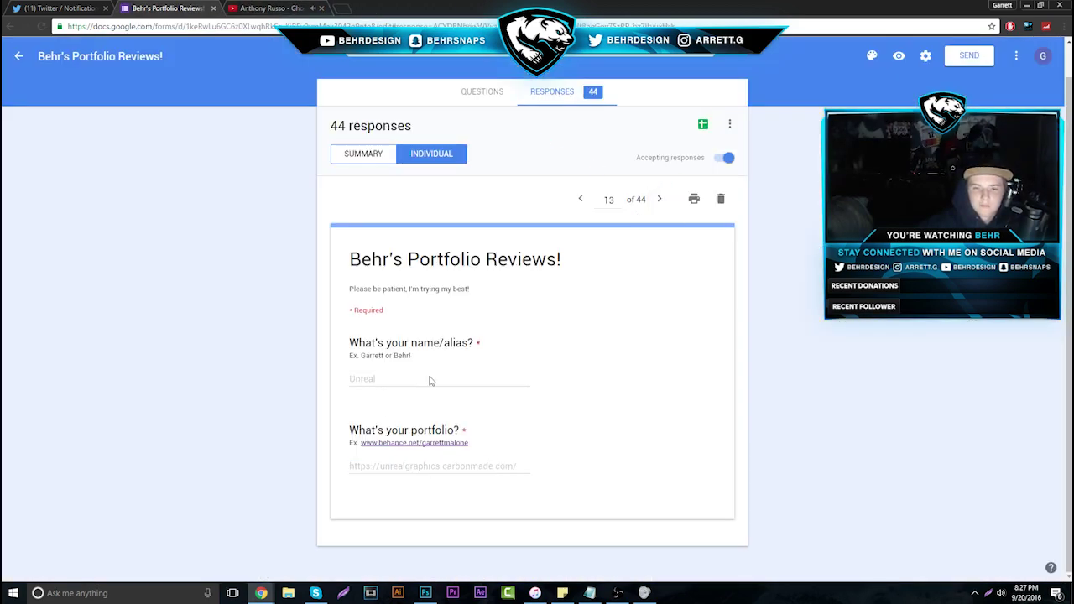
drag(397, 479, 585, 469)
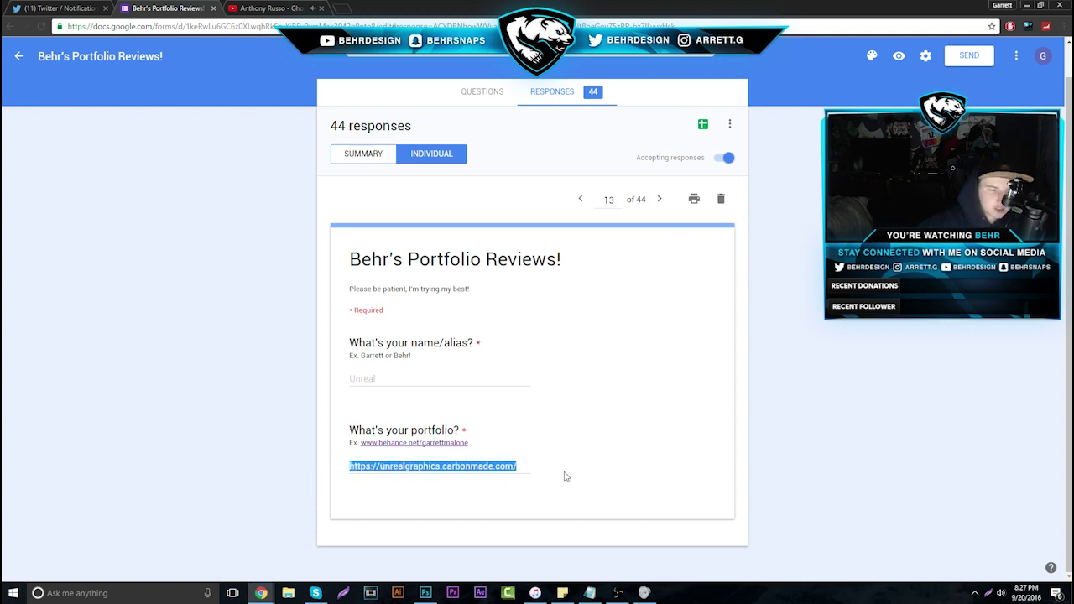
right_click(453, 469)
click(504, 489)
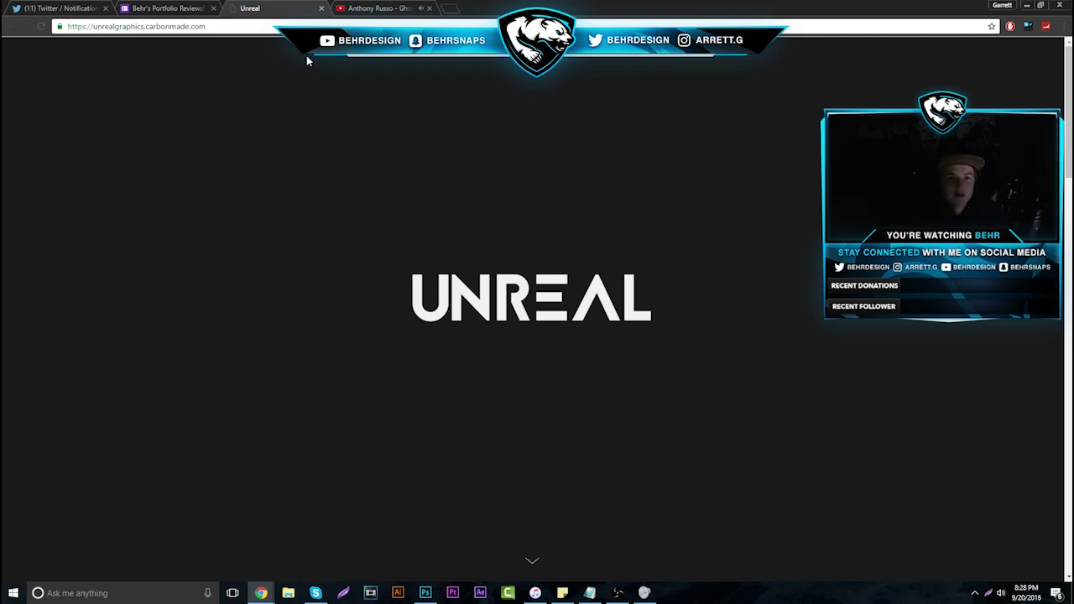
Like the three stream-promoting tweets in the Twitter notifications feed
click(80, 7)
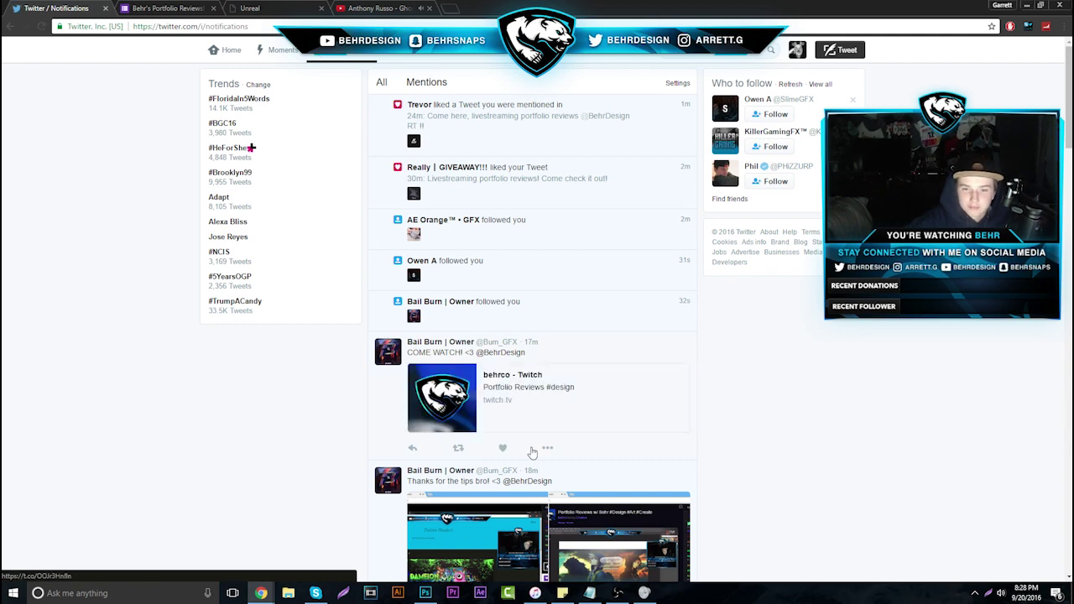
click(503, 447)
scroll(506, 448, down, 3)
scroll(390, 353, down, 2)
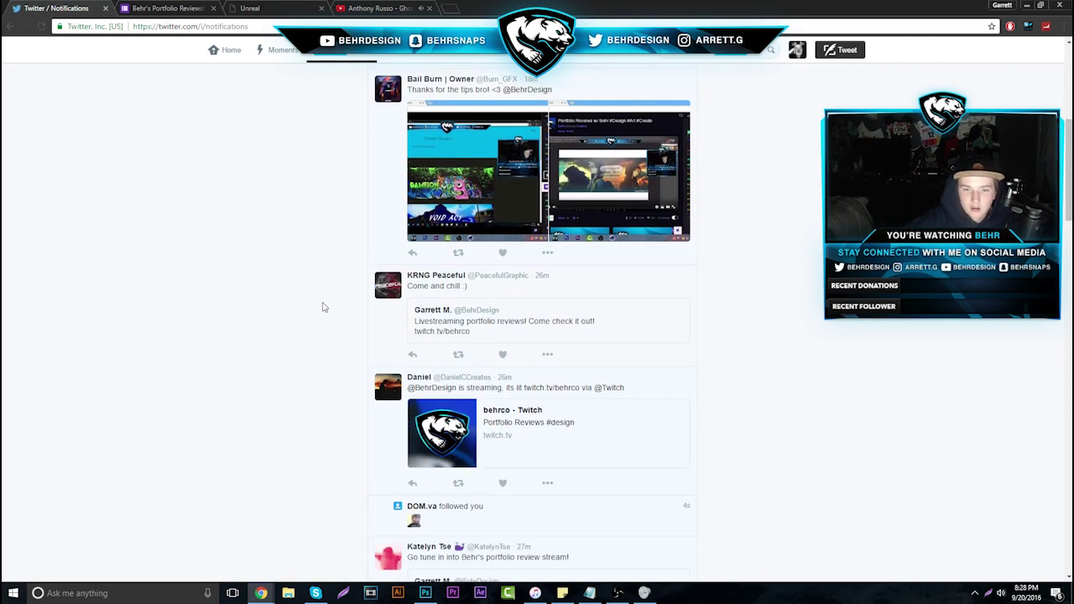
click(503, 355)
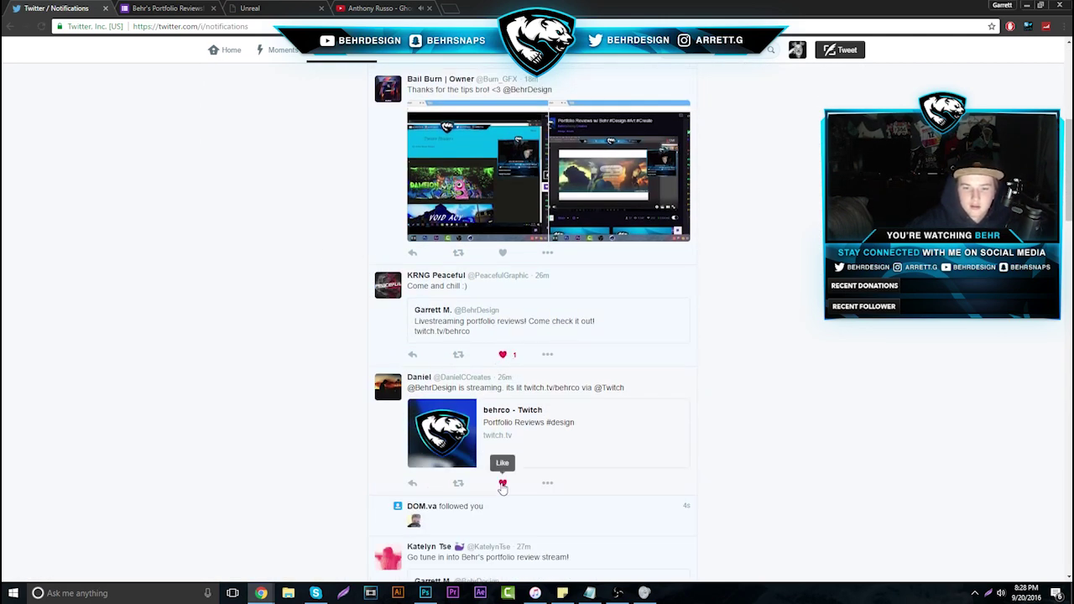
click(503, 485)
scroll(478, 433, down, 2)
scroll(403, 327, up, 2)
scroll(353, 251, up, 10)
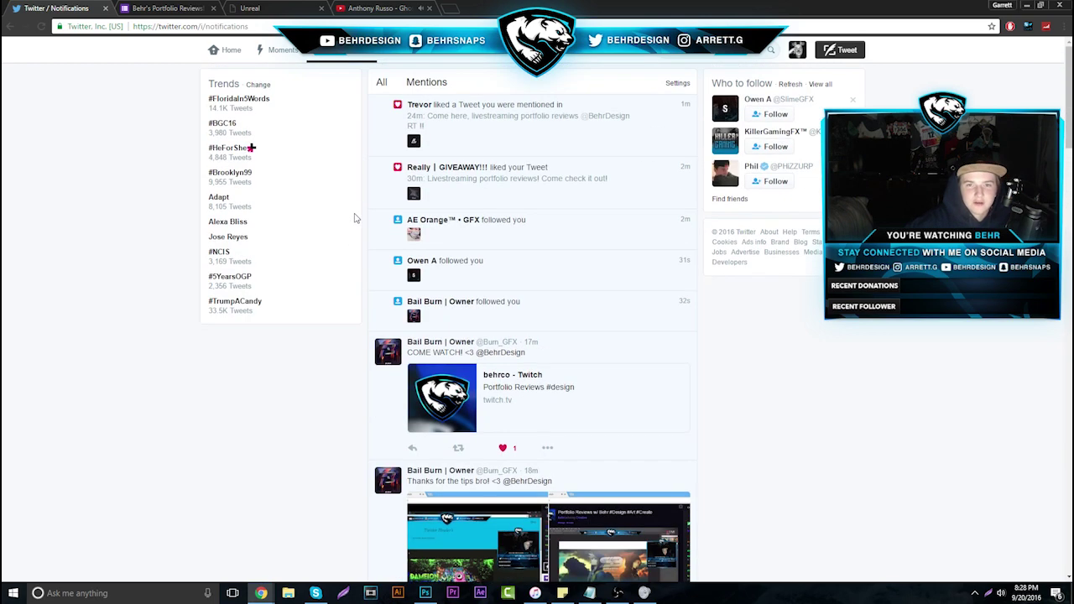
Cycle back through the YouTube and portfolio tabs to the Google Form's submission 13
click(382, 8)
key(ctrl+shift+Tab)
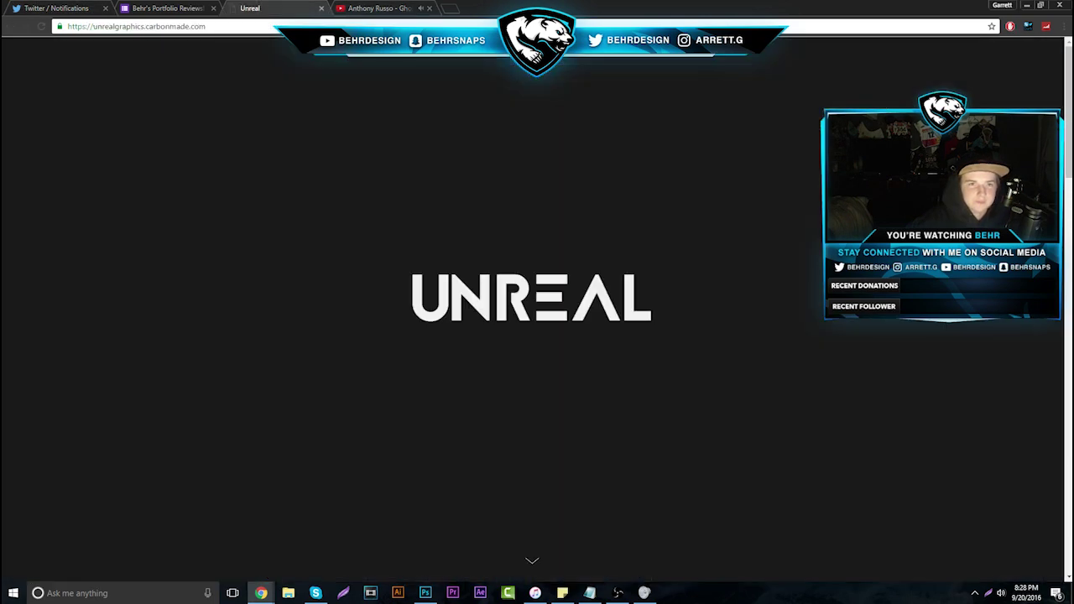
key(ctrl+shift+Tab)
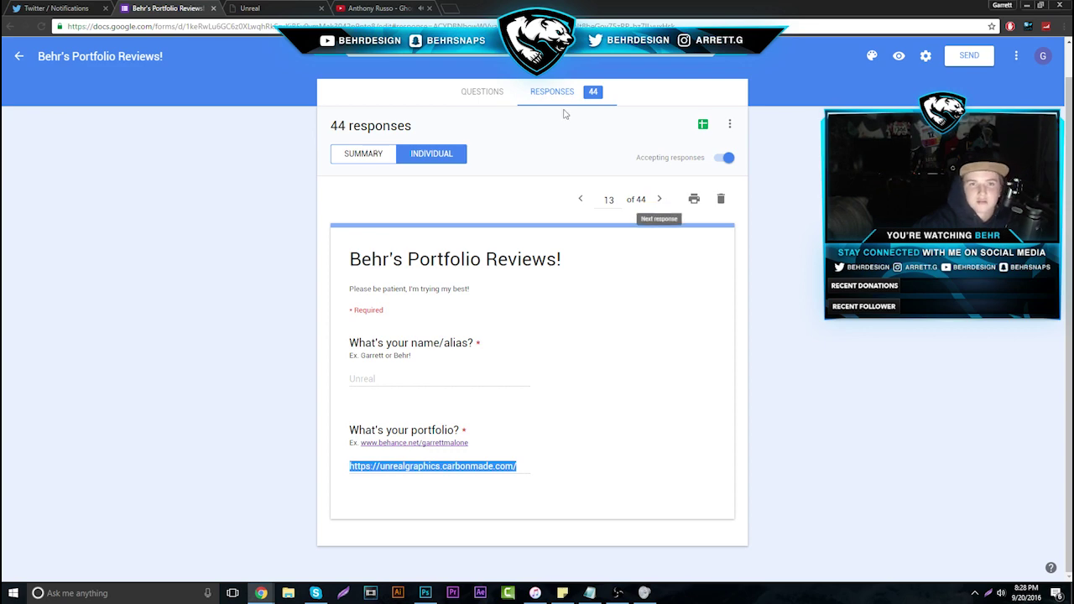
Open the UNREAL portfolio's Headers project and scroll through all its headers
click(240, 8)
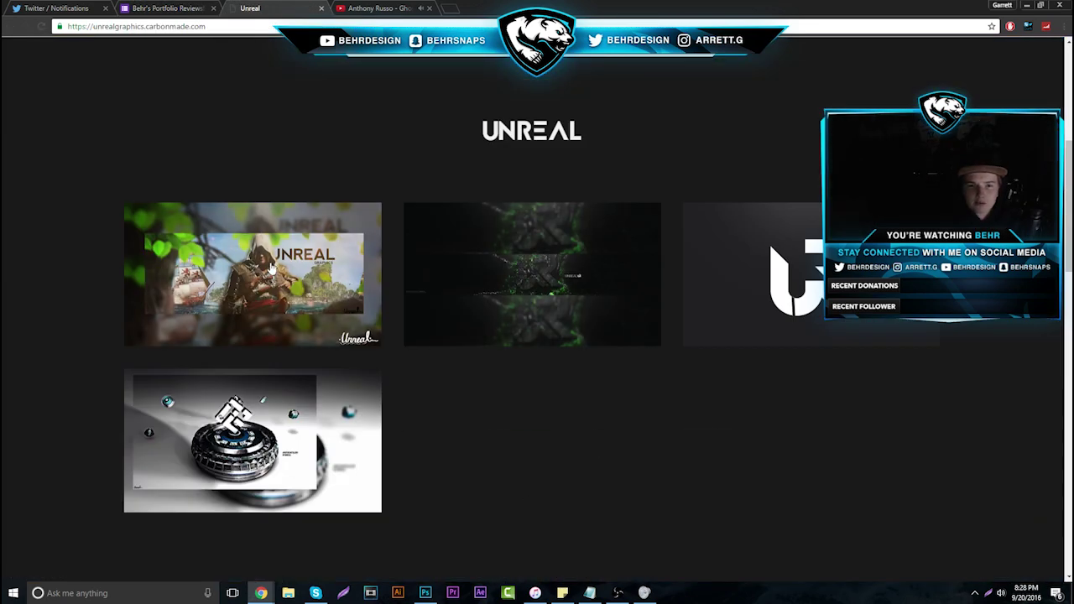
click(271, 265)
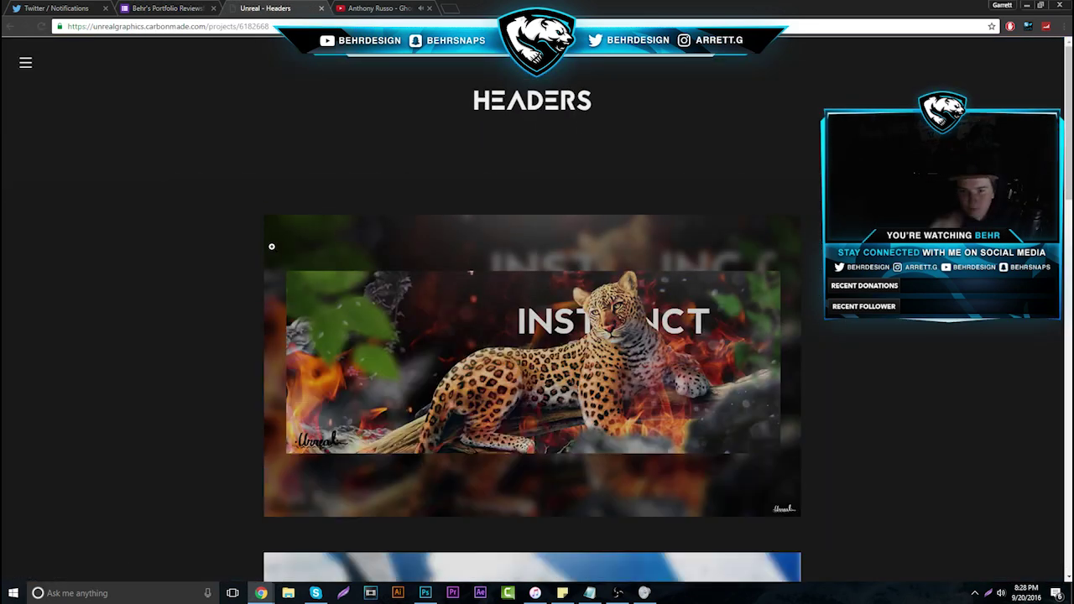
scroll(300, 240, down, 2)
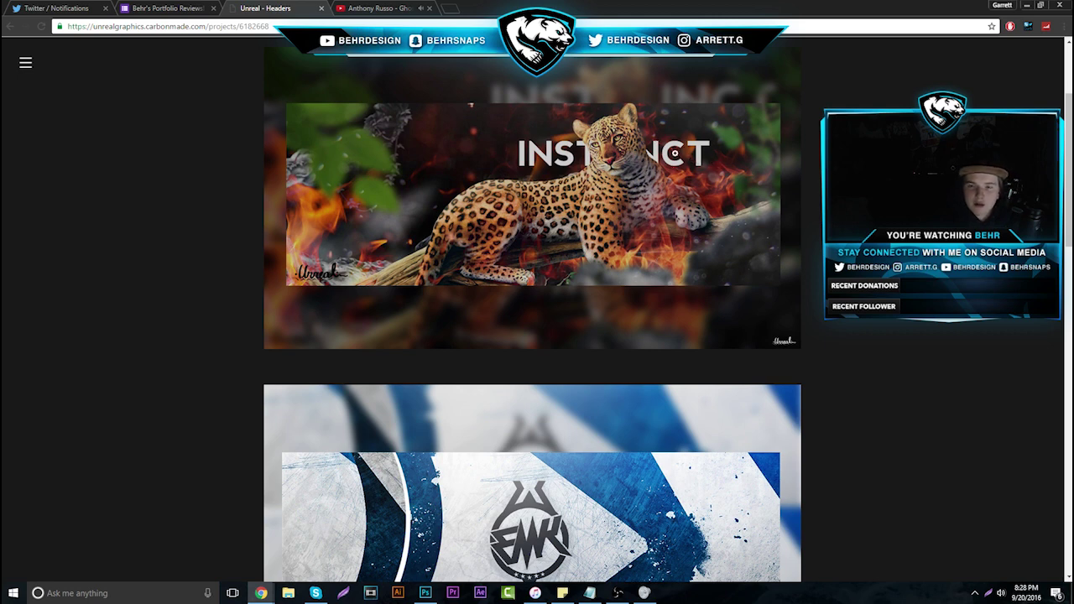
scroll(633, 159, down, 3)
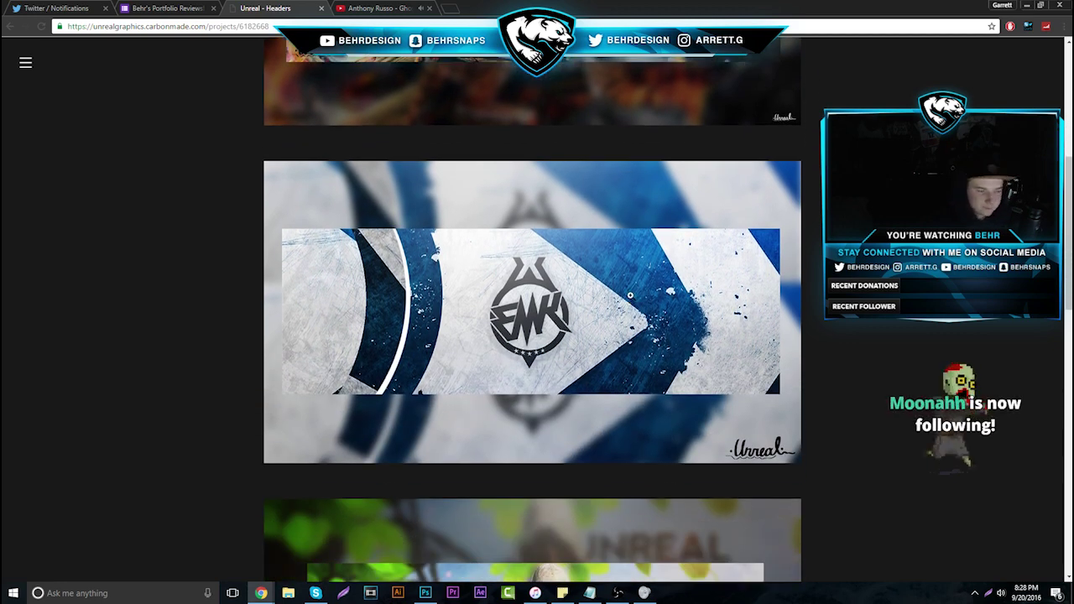
scroll(630, 295, down, 4)
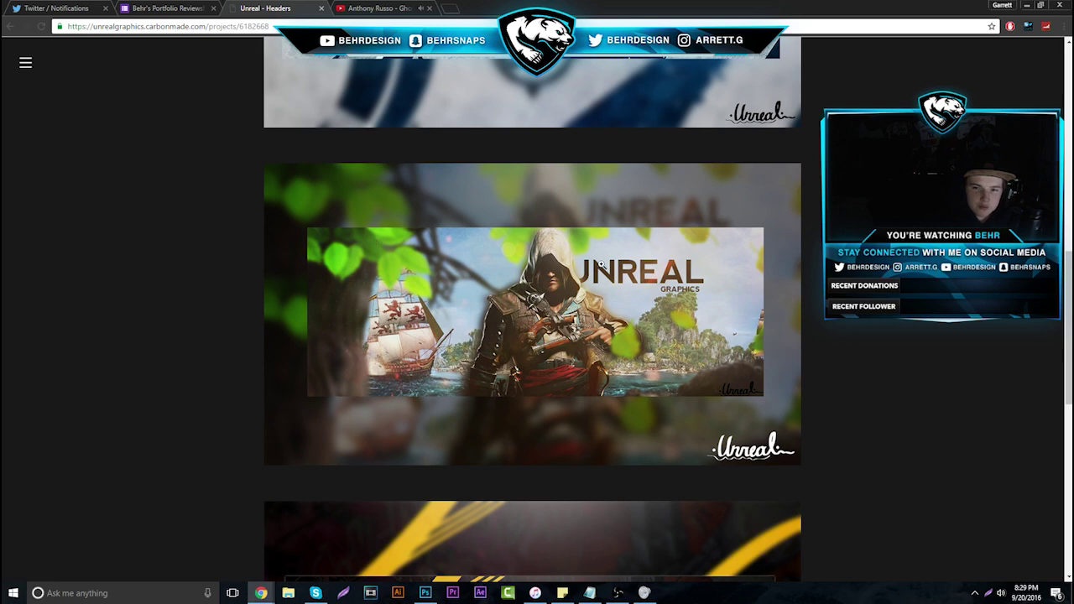
scroll(601, 265, down, 6)
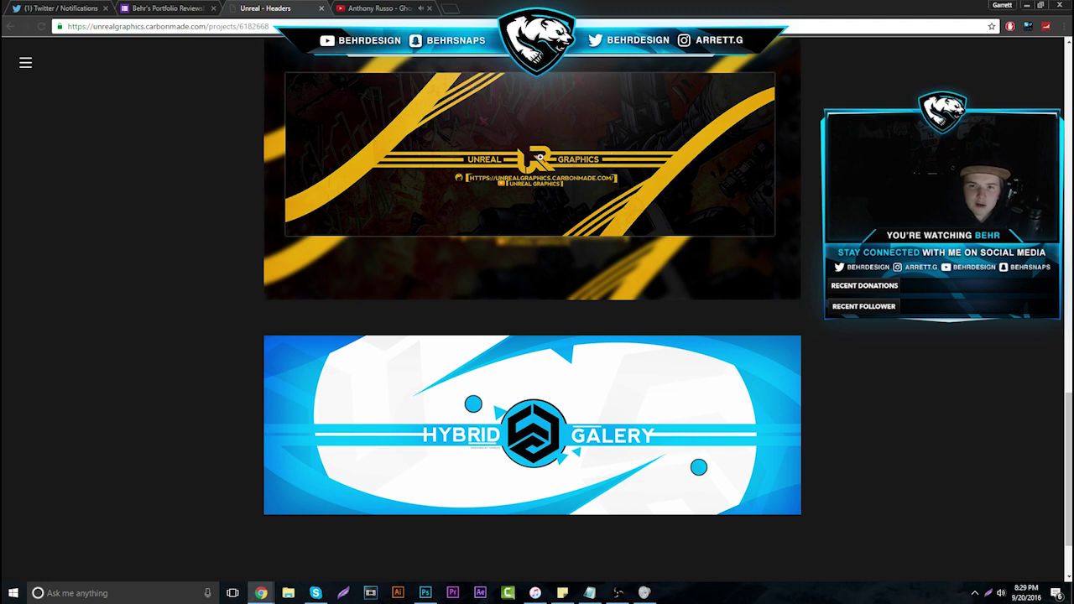
scroll(623, 232, down, 2)
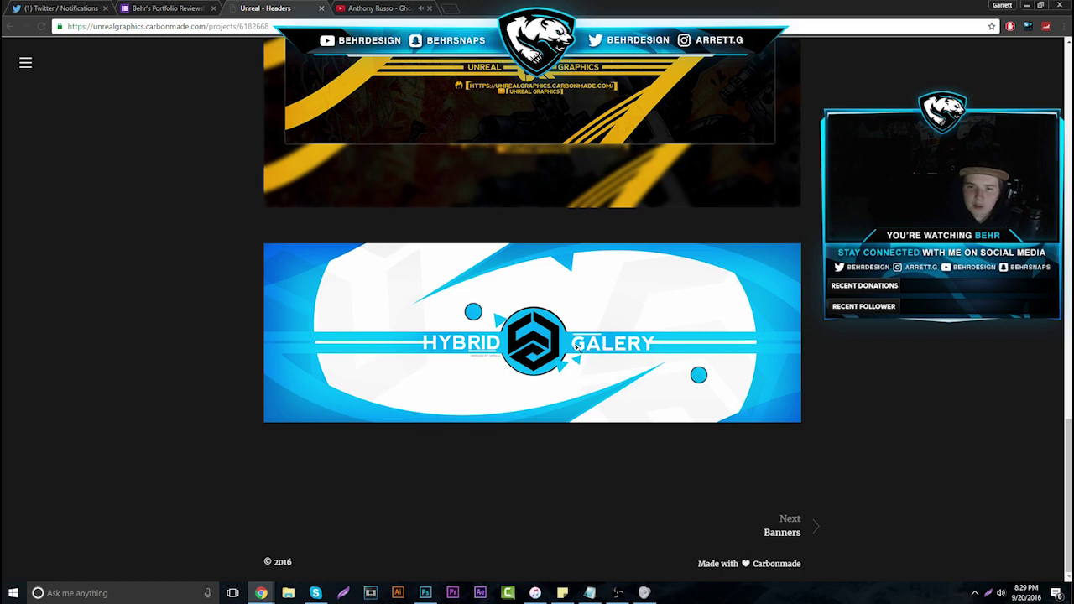
View the Banners project, then bring Photoshop to the front
click(795, 535)
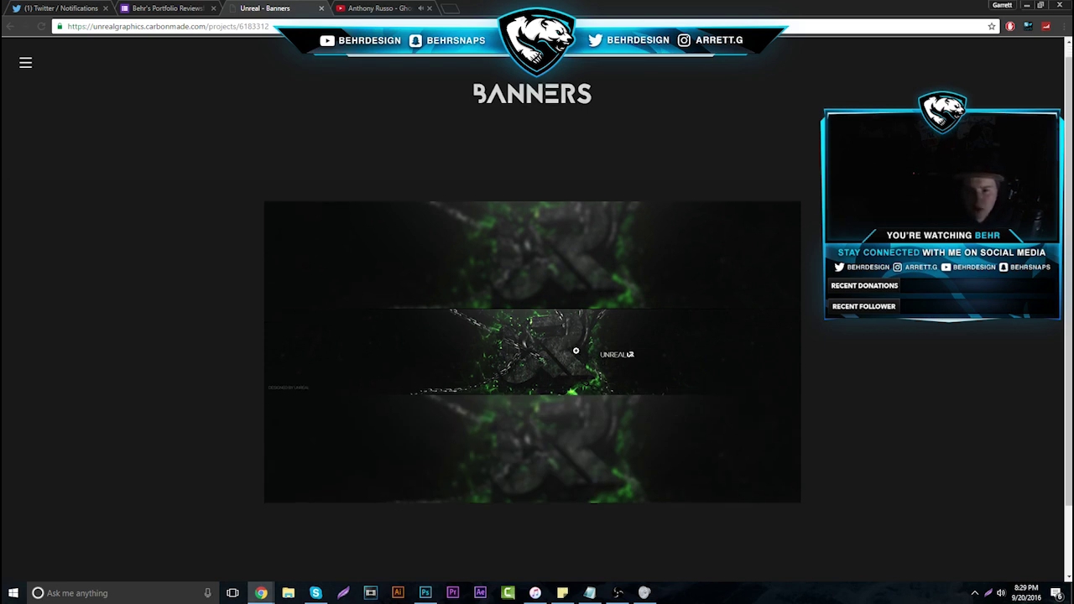
scroll(579, 349, down, 1)
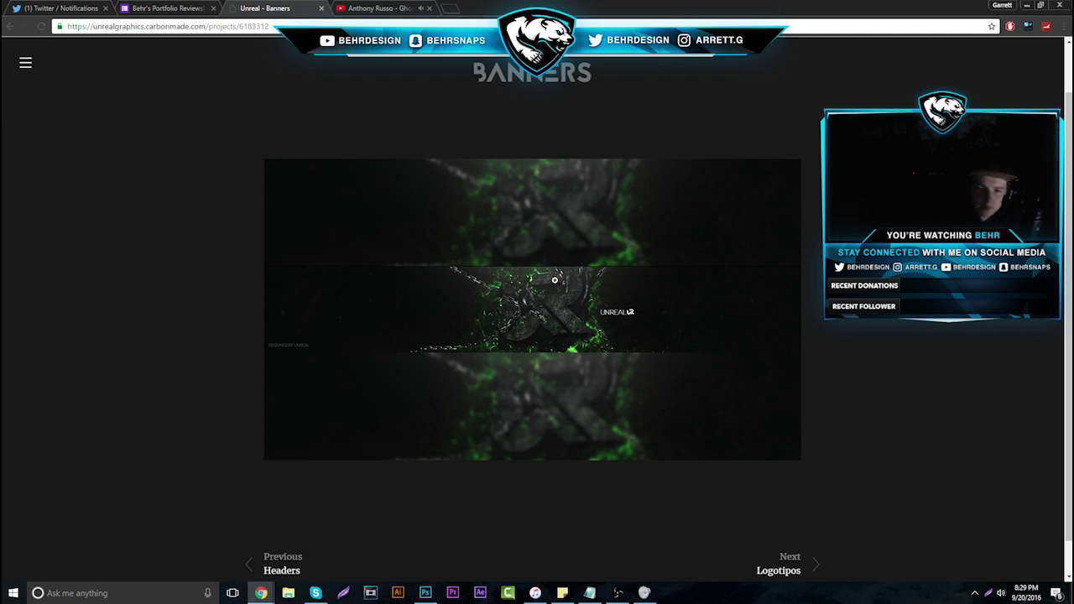
click(425, 593)
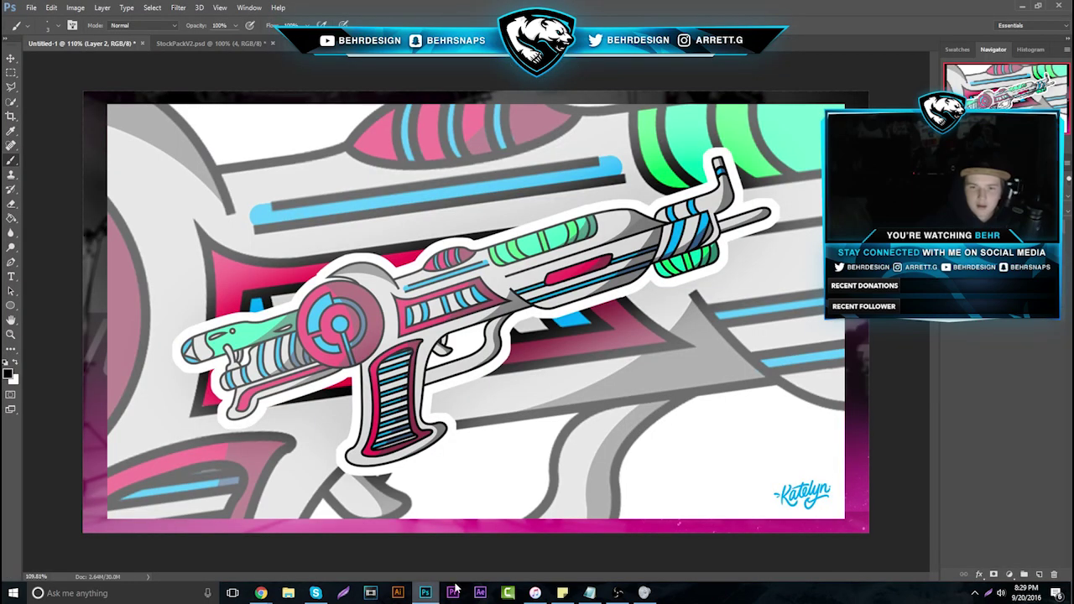
Create a new 1200×400 px document and zoom in on the blank canvas
click(28, 8)
click(40, 19)
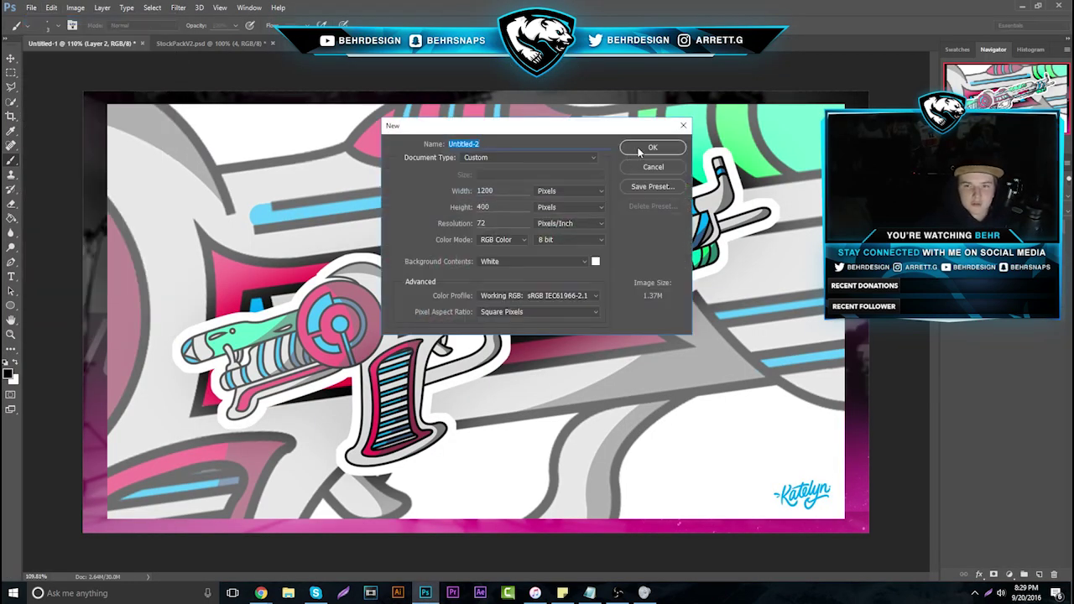
click(648, 149)
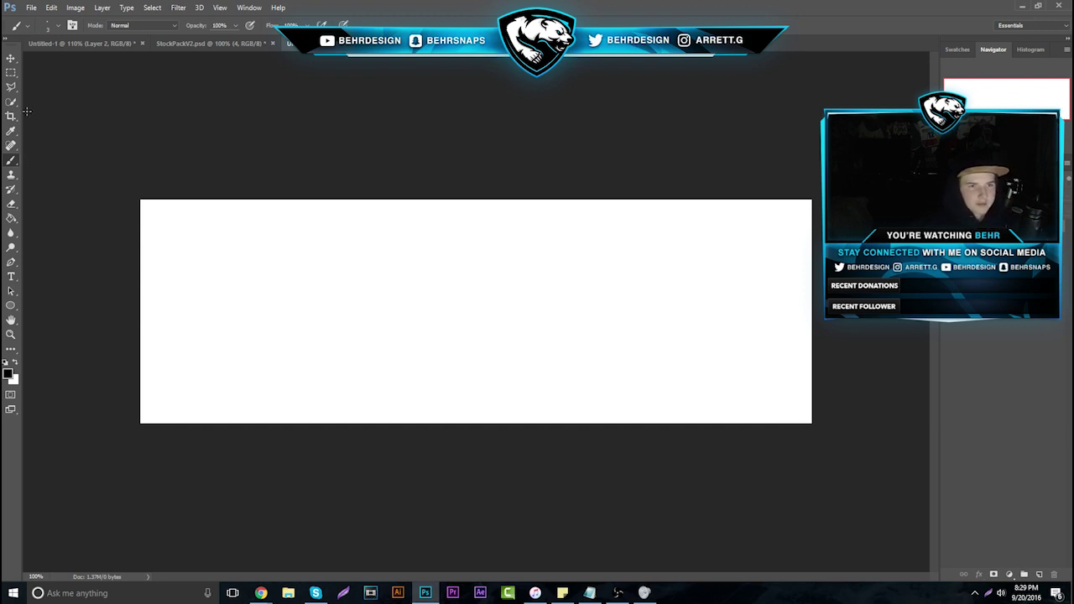
key(z)
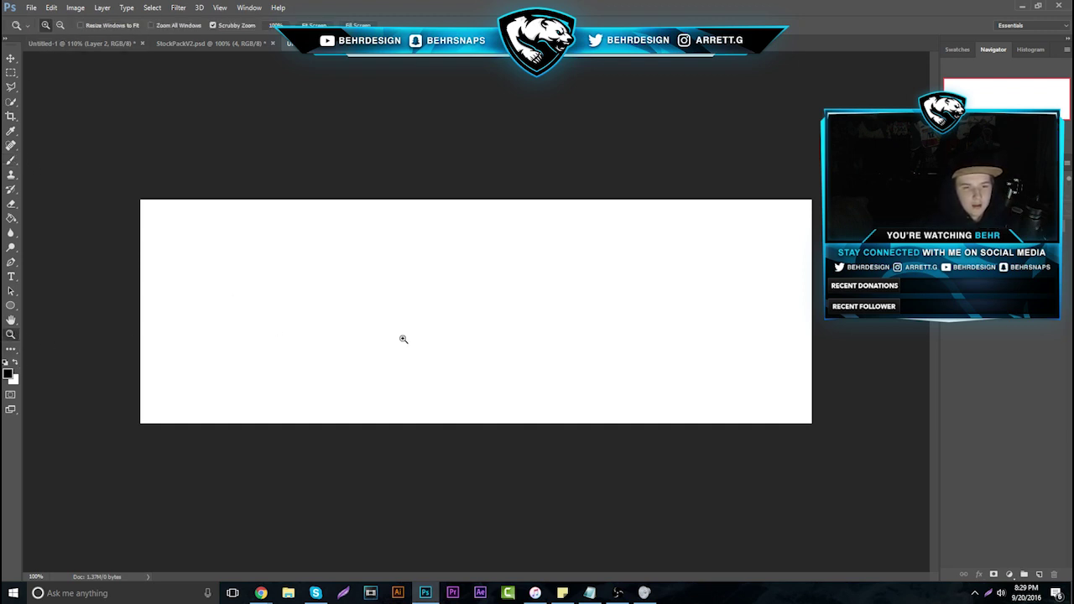
drag(403, 338, 426, 333)
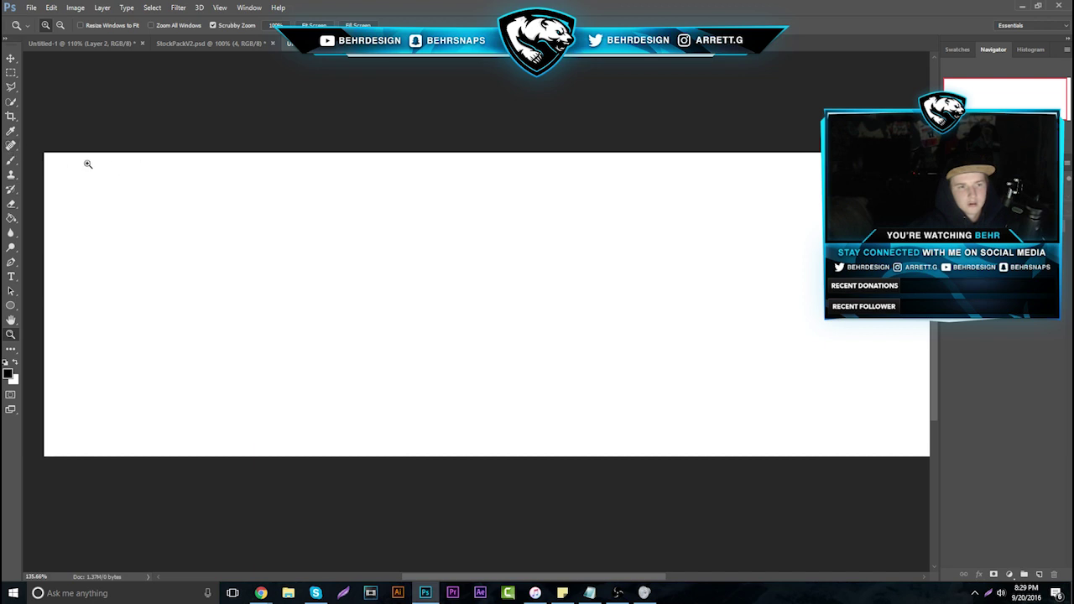
Sketch a cube with the Brush tool
click(11, 160)
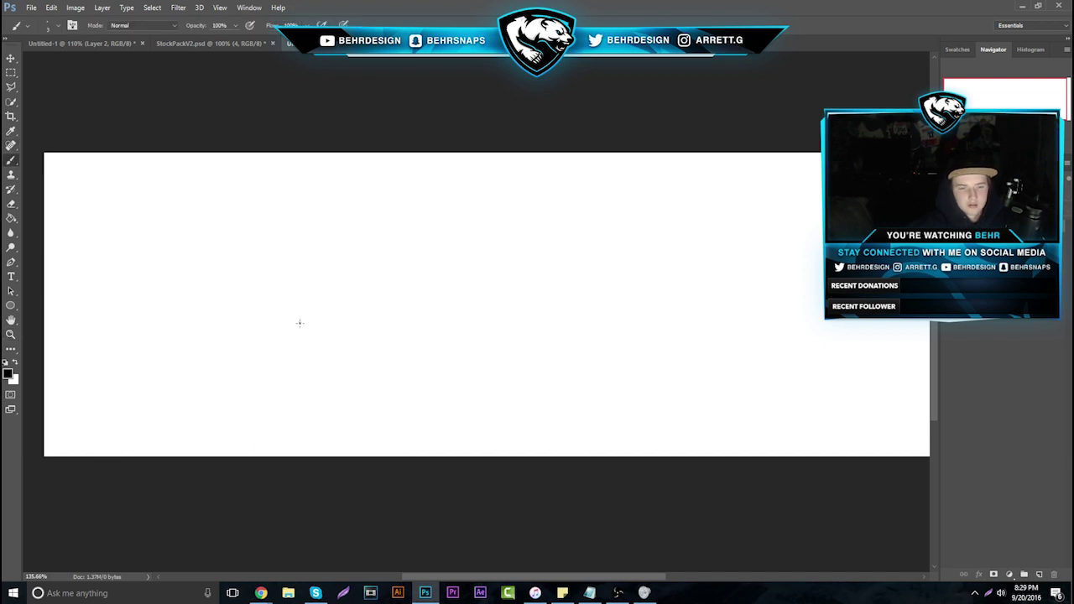
drag(299, 322, 300, 374)
mouse_move(300, 322)
mouse_down()
mouse_move(358, 322)
mouse_move(361, 372)
mouse_move(310, 377)
mouse_up()
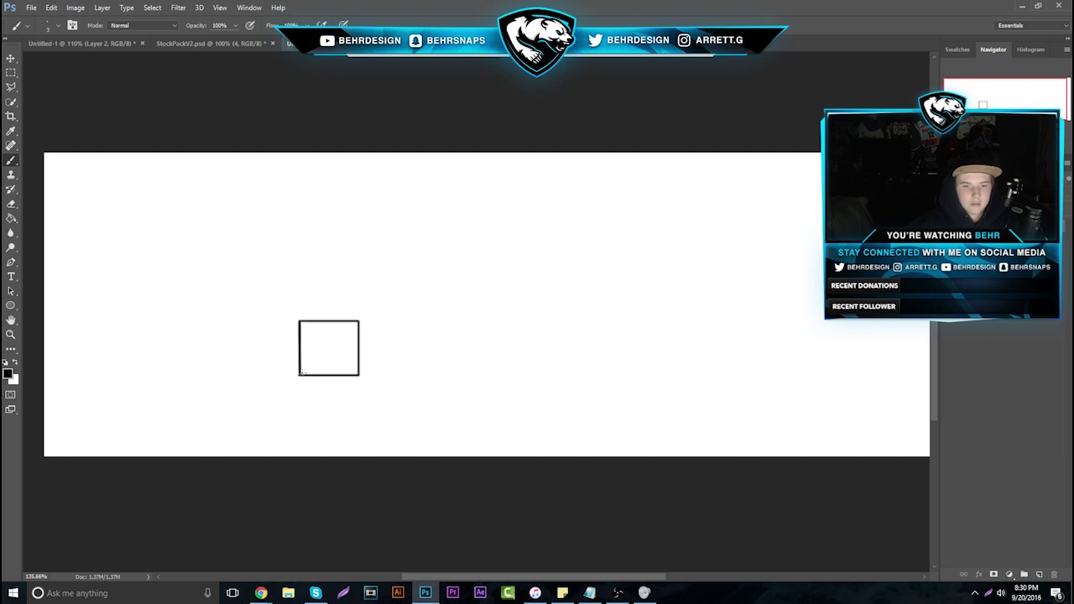
drag(302, 372, 311, 364)
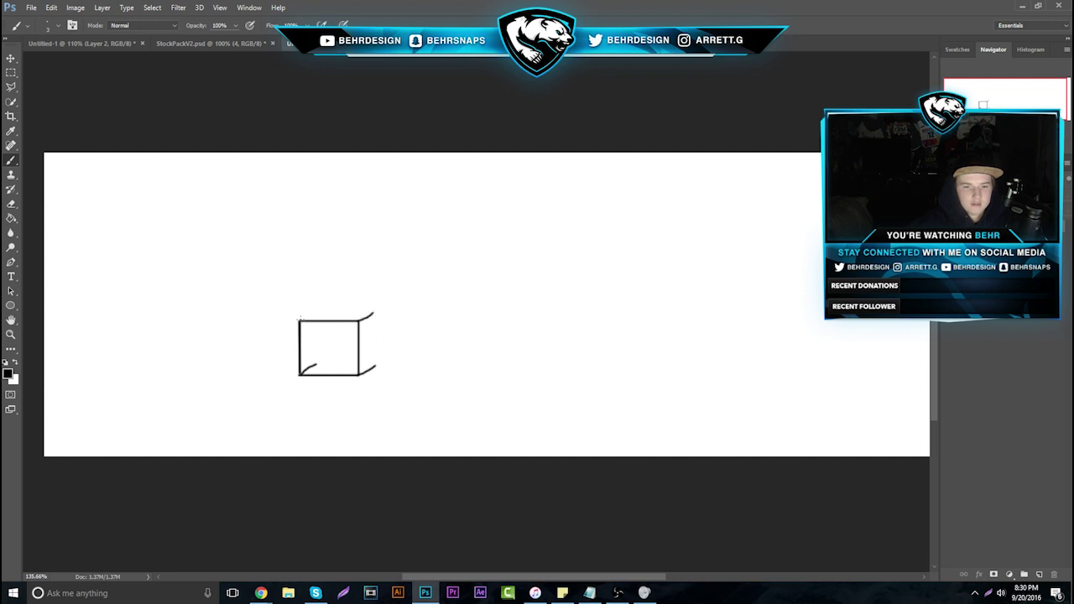
mouse_move(300, 317)
mouse_down()
mouse_move(375, 312)
mouse_move(376, 363)
mouse_up()
mouse_move(310, 364)
mouse_down()
mouse_move(348, 362)
mouse_move(317, 330)
mouse_up()
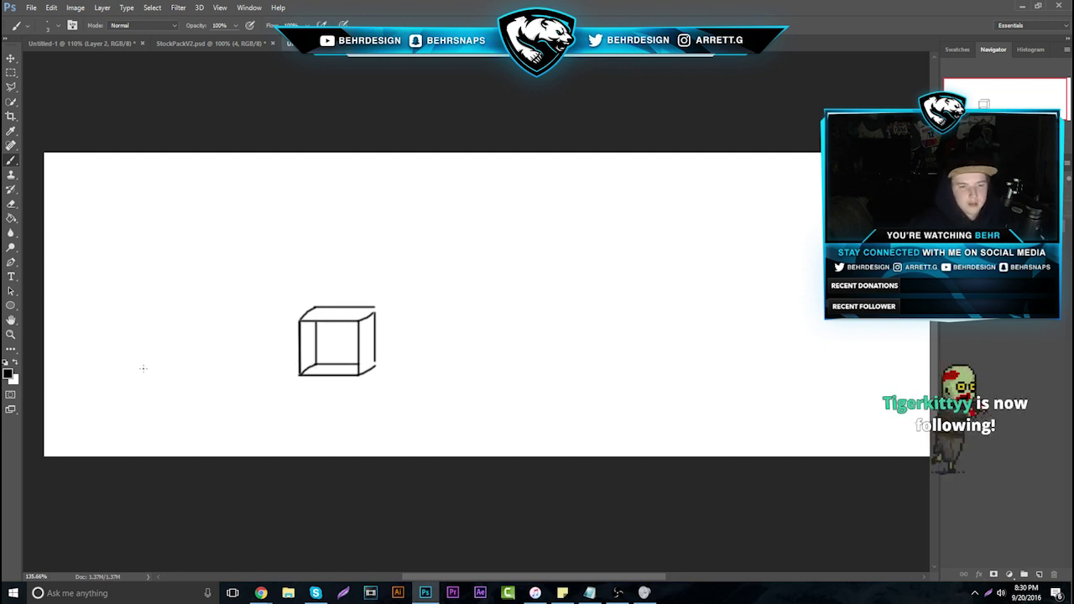
Draw a ground line on both sides of the cube and mark a C on its face
drag(144, 370, 264, 365)
key(ctrl+z)
drag(151, 369, 300, 369)
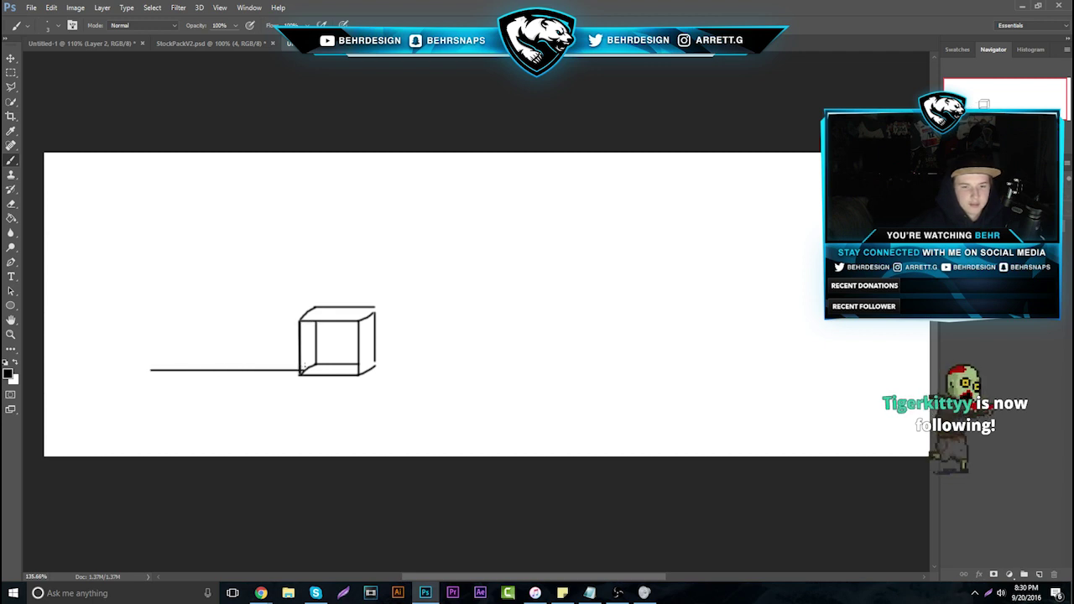
drag(375, 368, 634, 367)
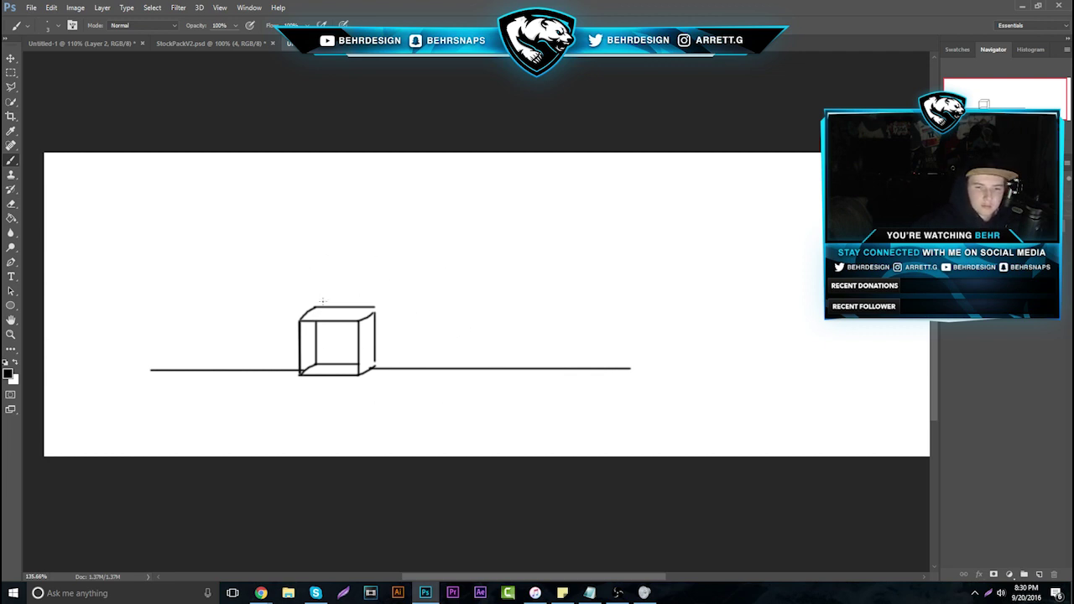
drag(335, 336, 345, 347)
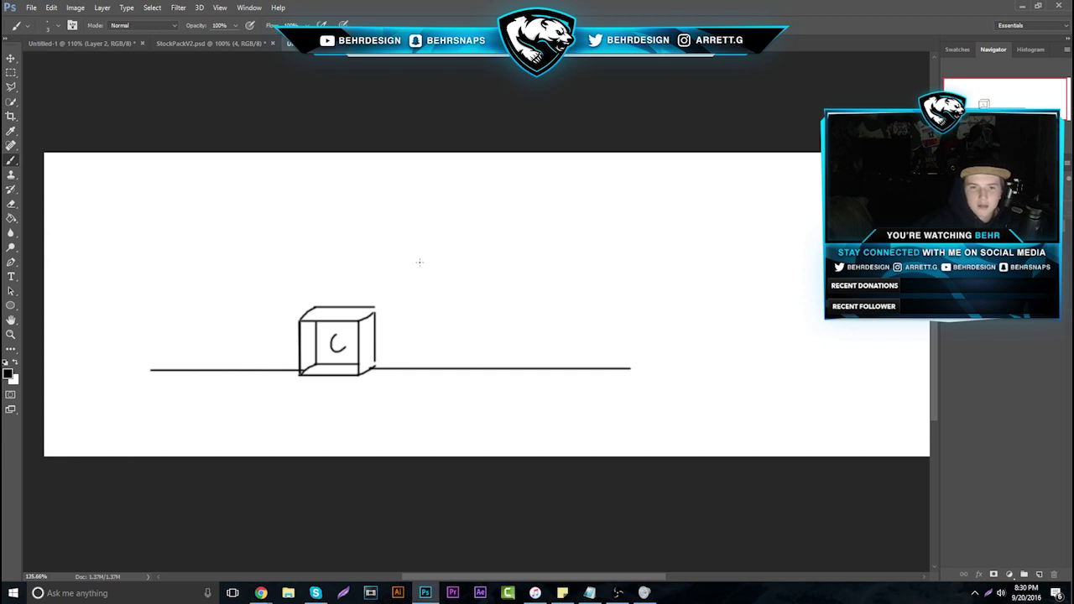
Add slanted motion lines above the cube and a rounded bag shape at right
mouse_move(408, 225)
mouse_down()
mouse_move(442, 241)
mouse_move(352, 285)
mouse_up()
mouse_move(409, 251)
mouse_down()
mouse_move(374, 297)
mouse_move(391, 330)
mouse_up()
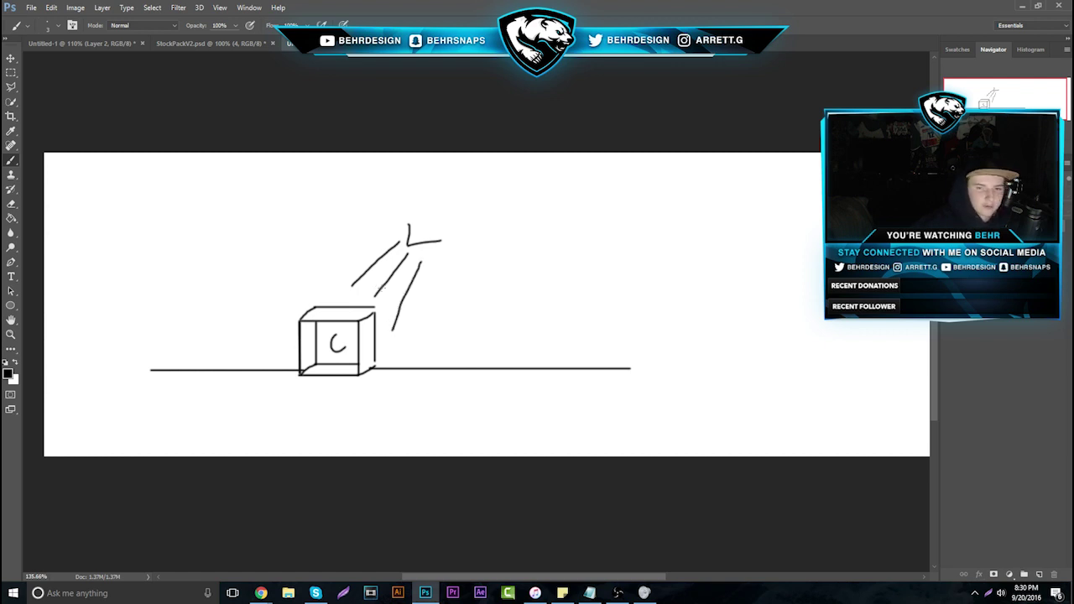
mouse_move(735, 250)
mouse_down()
mouse_move(751, 277)
mouse_move(714, 230)
mouse_up()
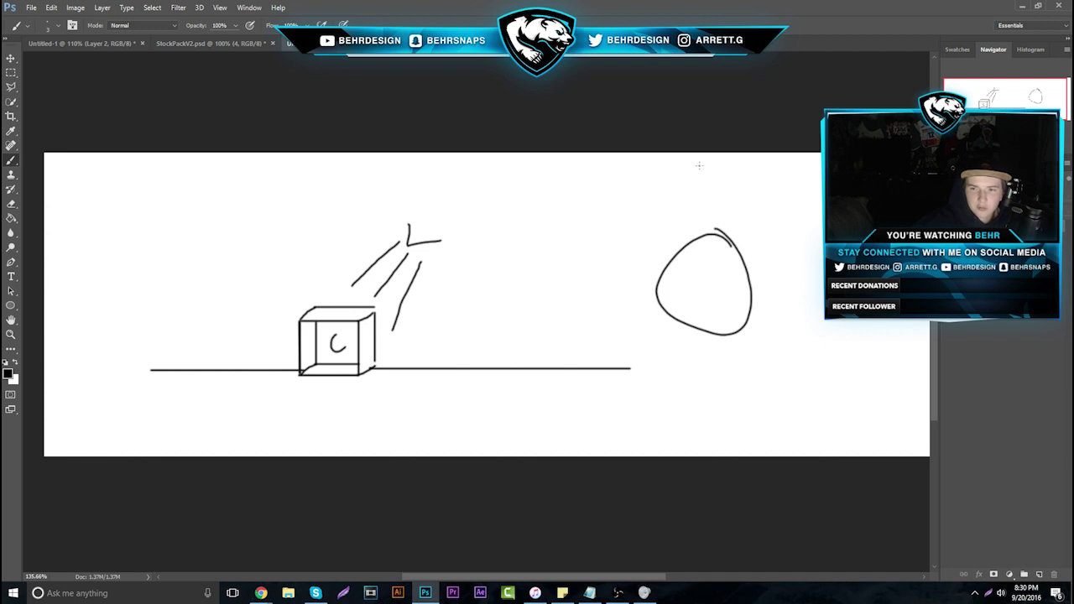
mouse_move(696, 158)
mouse_down()
mouse_move(699, 227)
mouse_move(724, 220)
mouse_up()
drag(752, 174, 733, 242)
drag(657, 176, 691, 225)
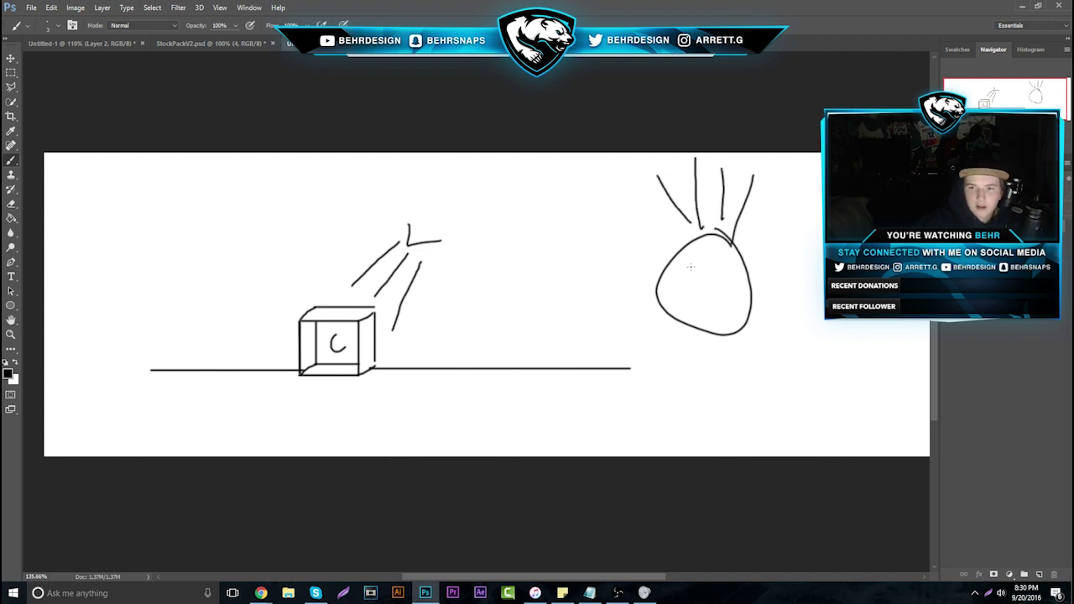
mouse_move(669, 273)
mouse_down()
mouse_move(690, 257)
mouse_move(730, 263)
mouse_move(726, 249)
mouse_up()
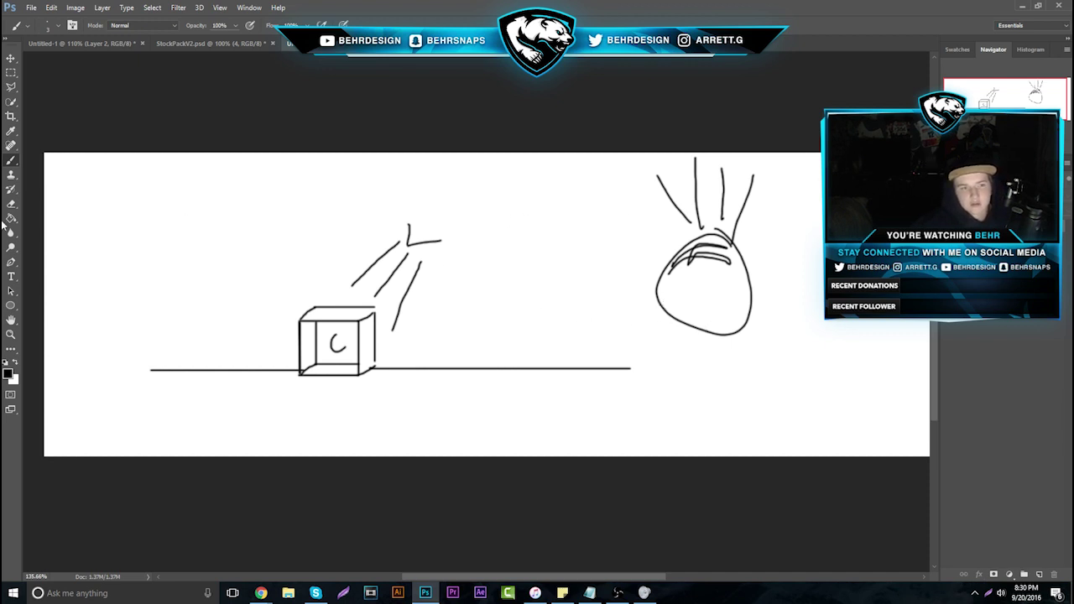
Paint a soft black shadow at the box's base with a 32 px brush, then return to the Carbonmade Banners page
click(48, 25)
drag(60, 61, 87, 61)
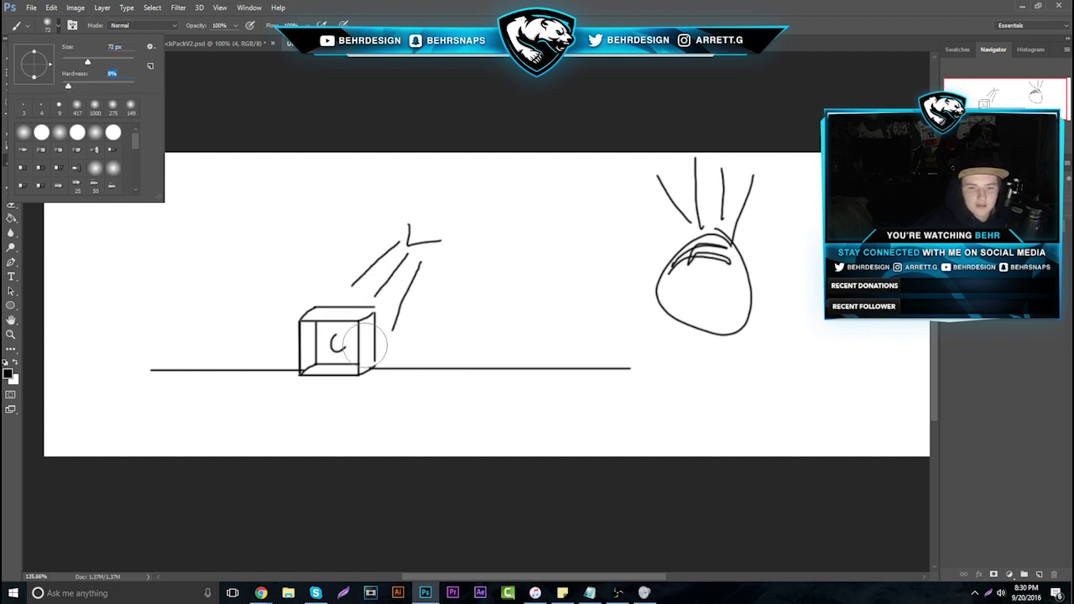
mouse_move(277, 379)
mouse_down()
mouse_move(240, 384)
mouse_move(232, 367)
mouse_up()
key(ctrl+z)
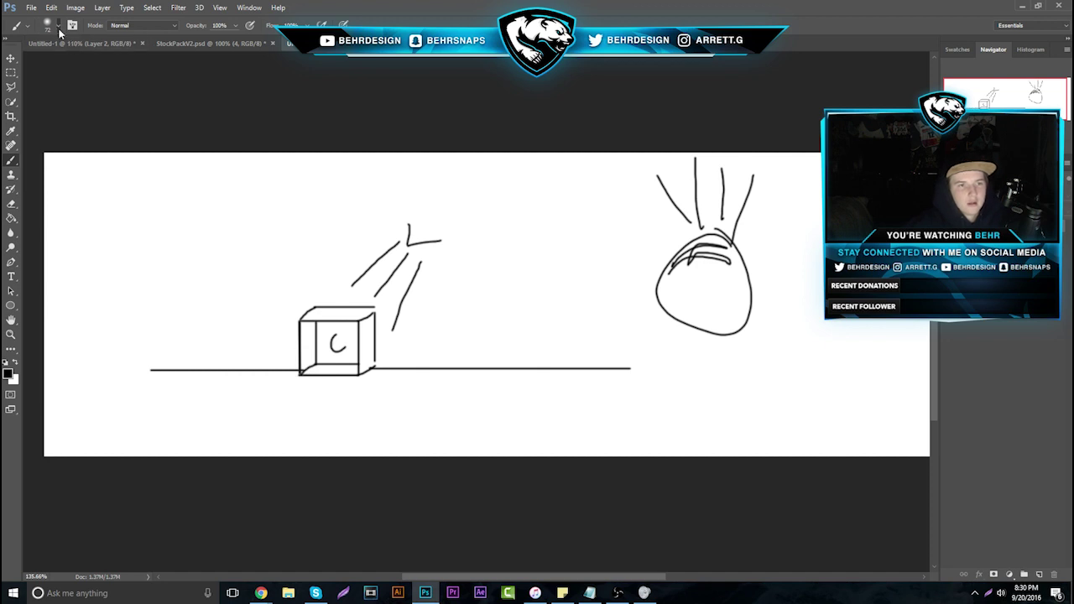
click(48, 25)
drag(88, 61, 75, 61)
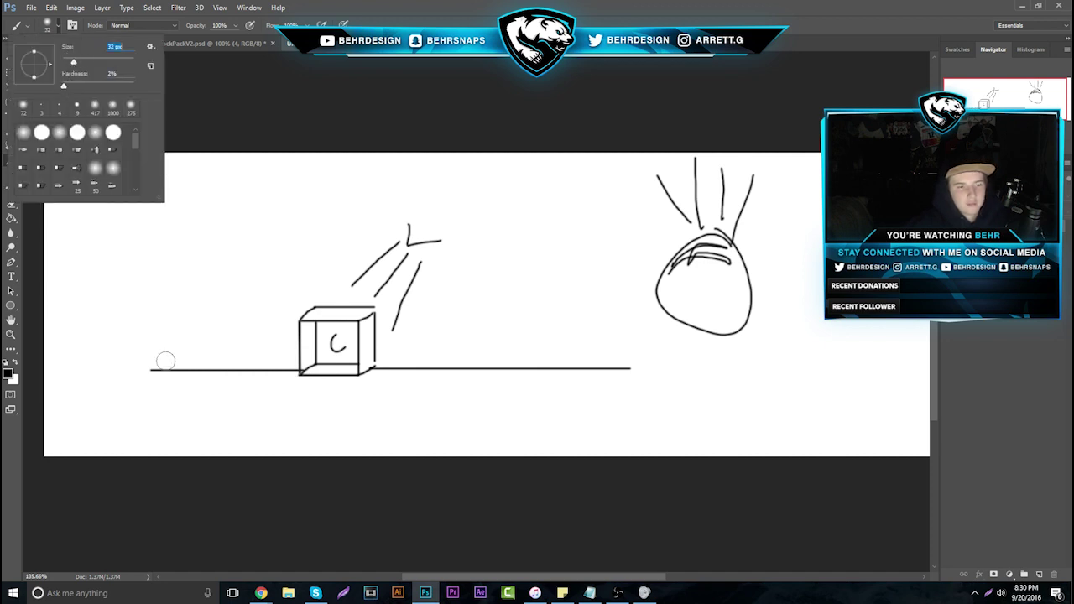
mouse_move(278, 375)
mouse_down()
mouse_move(237, 386)
mouse_move(269, 407)
mouse_move(311, 403)
mouse_move(332, 386)
mouse_move(257, 388)
mouse_move(283, 355)
mouse_move(271, 369)
mouse_up()
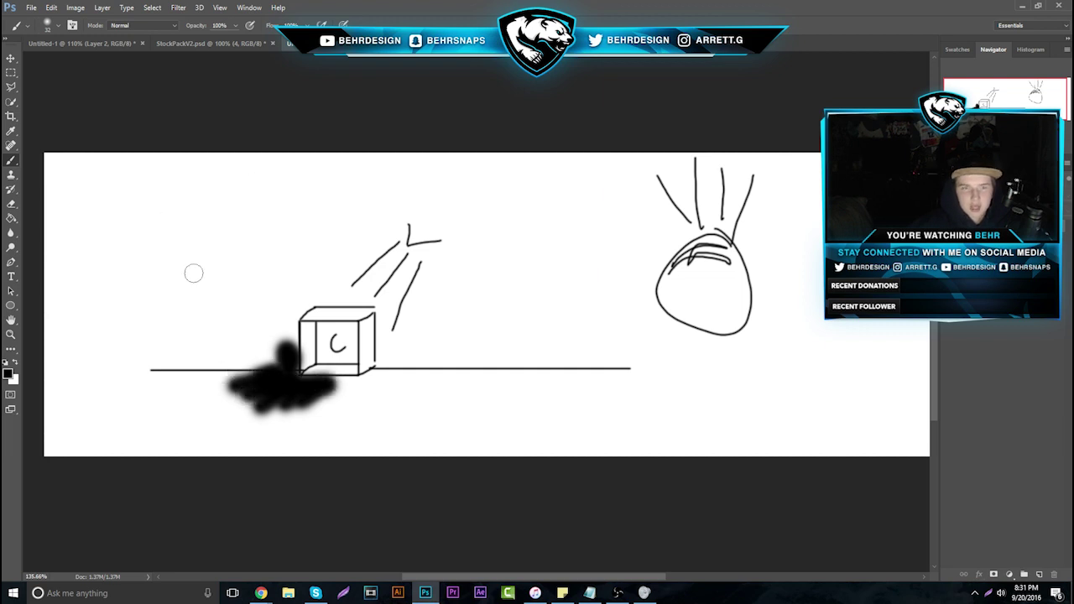
mouse_move(261, 594)
click(148, 525)
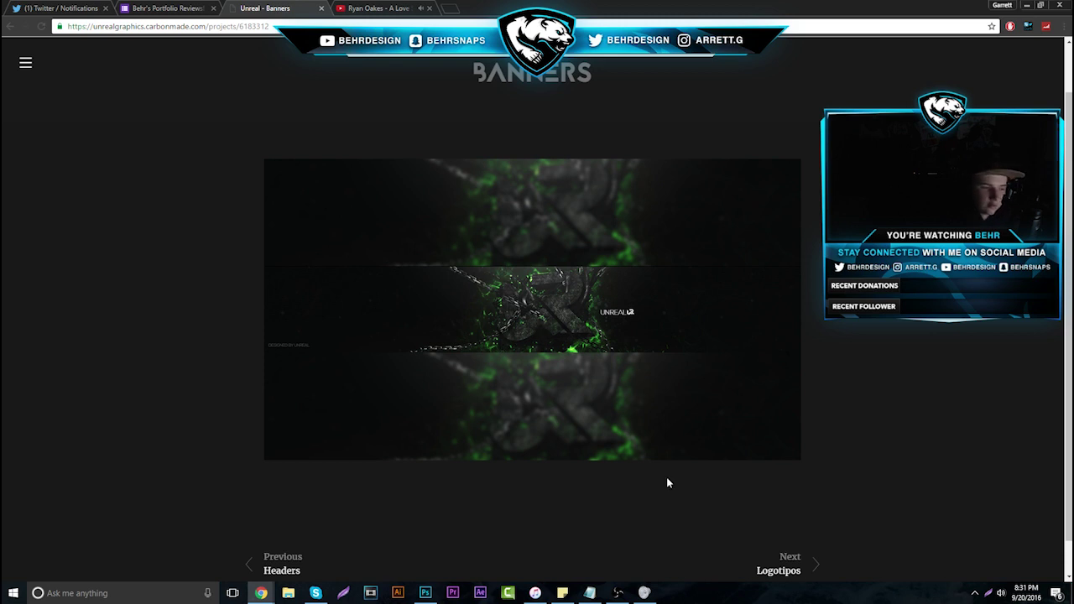
Open the Logotipos project, copy the enlarged white UR logo image, and switch to Photoshop
click(781, 564)
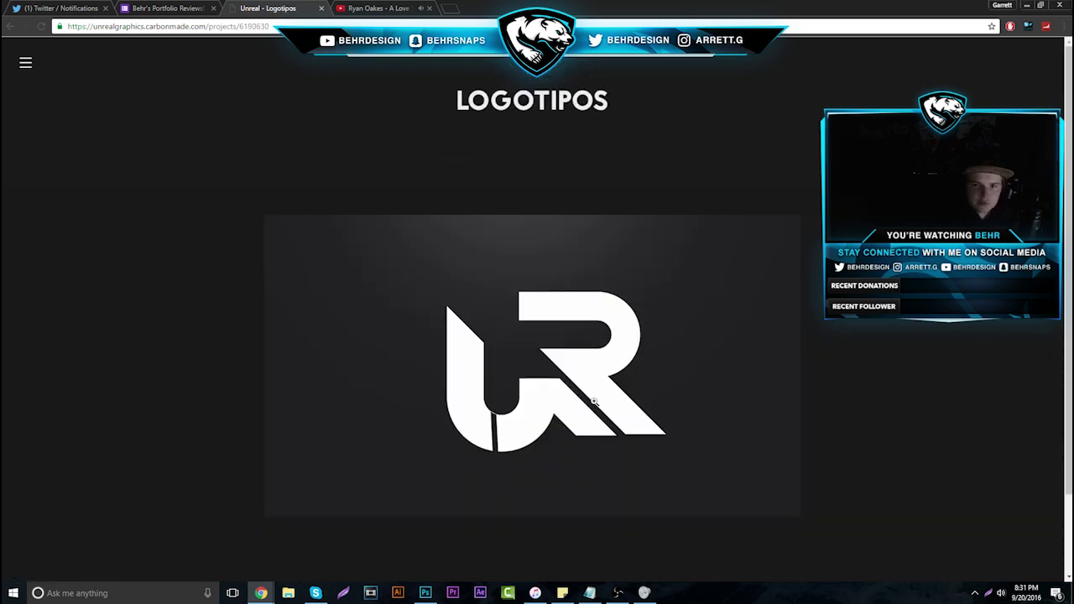
scroll(564, 220, down, 1)
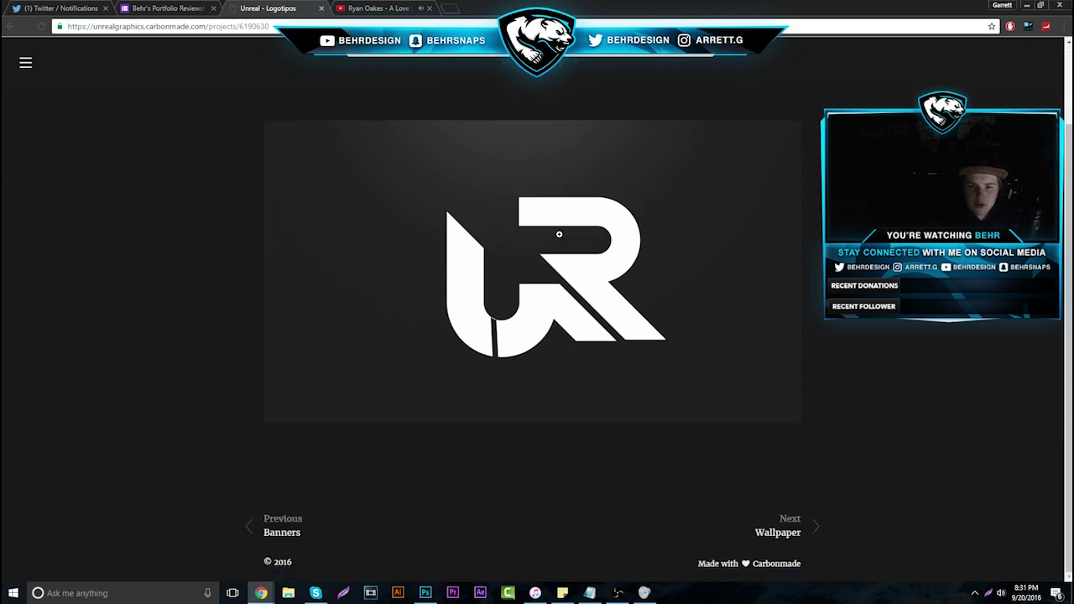
right_click(514, 228)
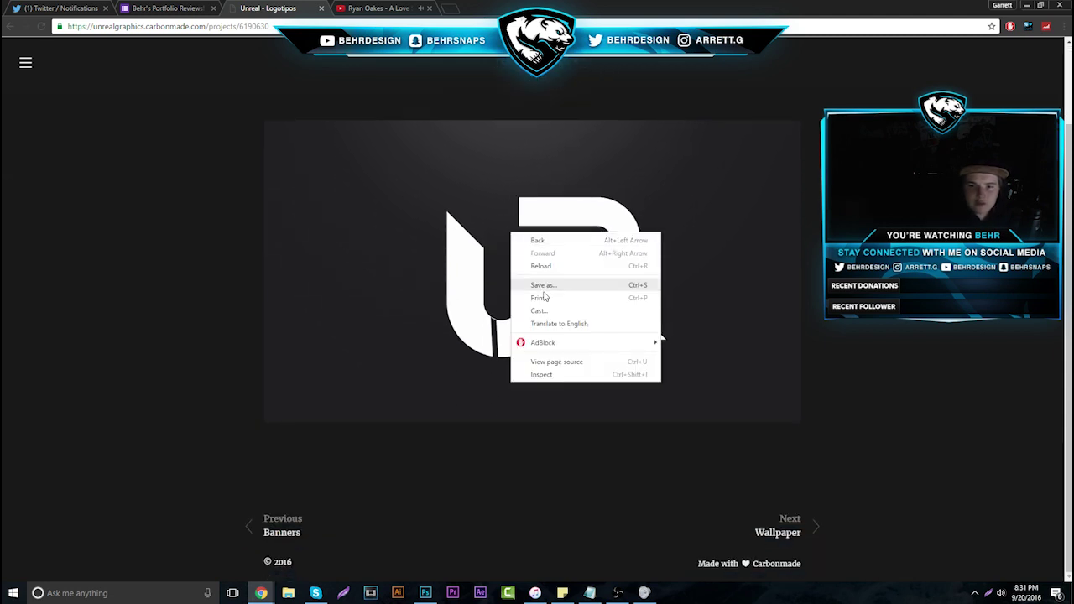
click(428, 367)
right_click(485, 395)
click(527, 439)
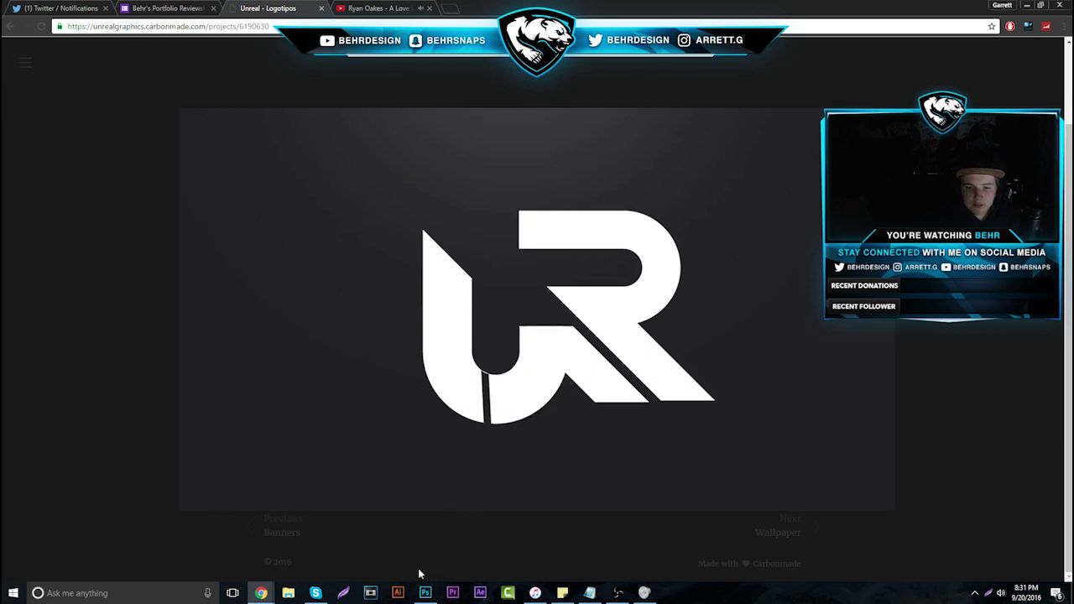
click(425, 593)
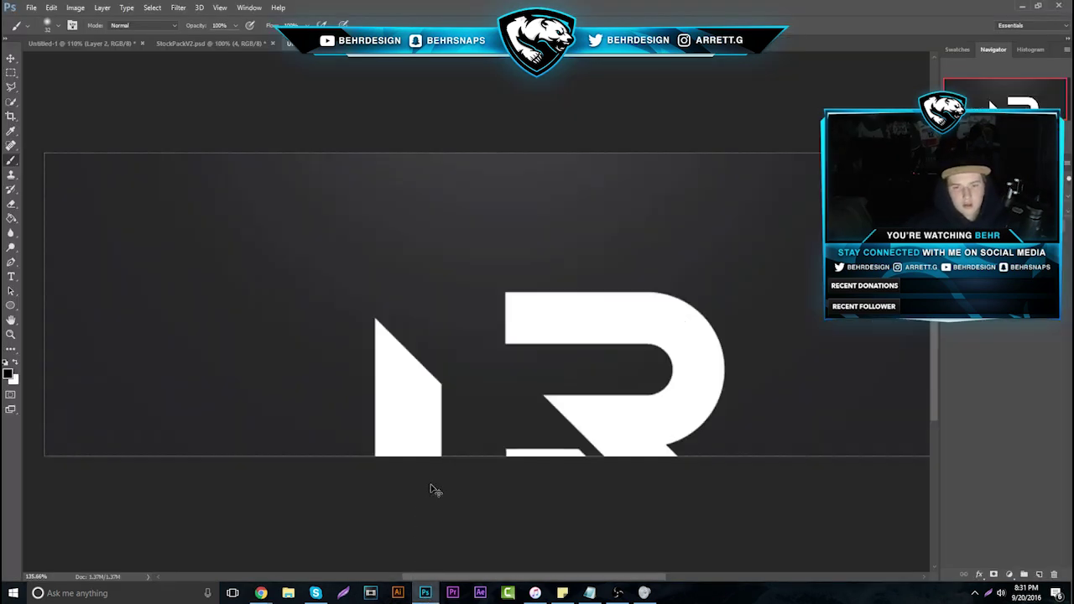
Paste the UR logo, show rulers, and drag four horizontal guides across it
key(ctrl+v)
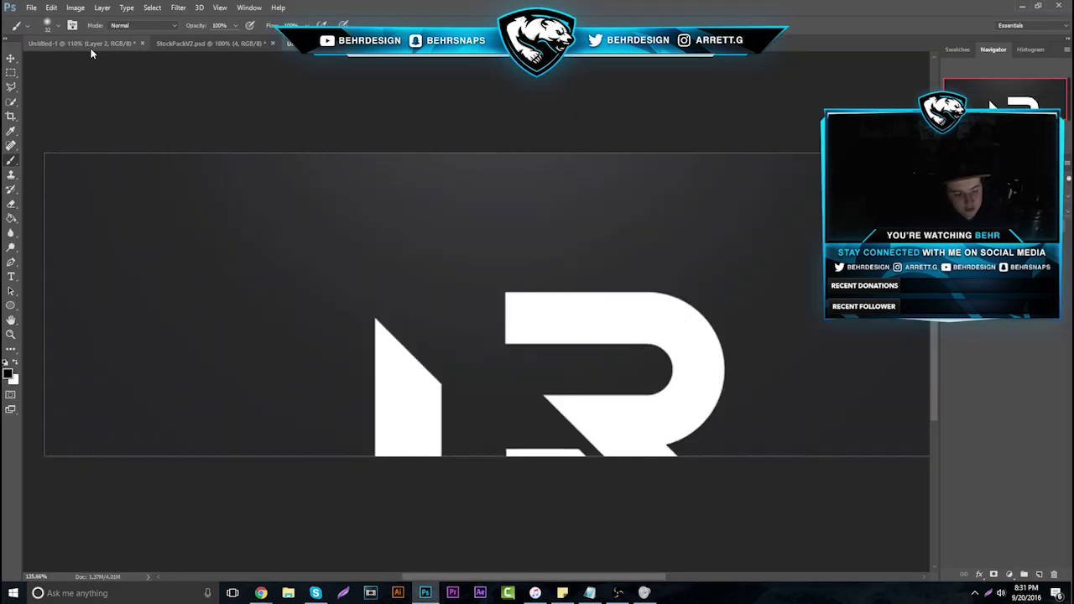
key(ctrl+r)
drag(109, 57, 225, 302)
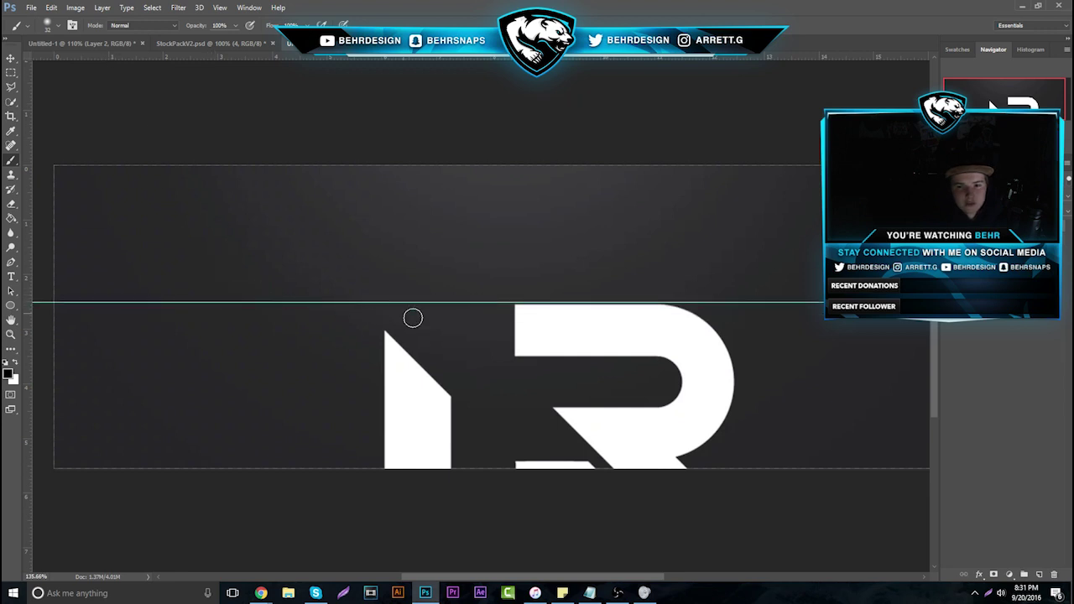
drag(305, 57, 342, 358)
mouse_move(401, 58)
mouse_down()
mouse_move(418, 413)
mouse_move(424, 397)
mouse_up()
drag(319, 58, 399, 409)
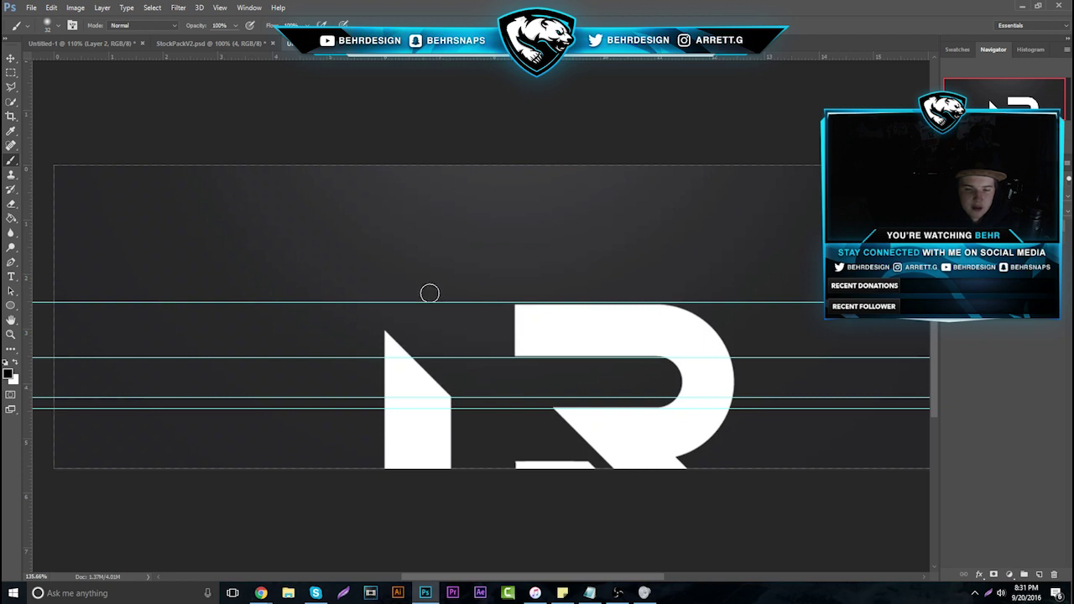
scroll(430, 295, down, 1)
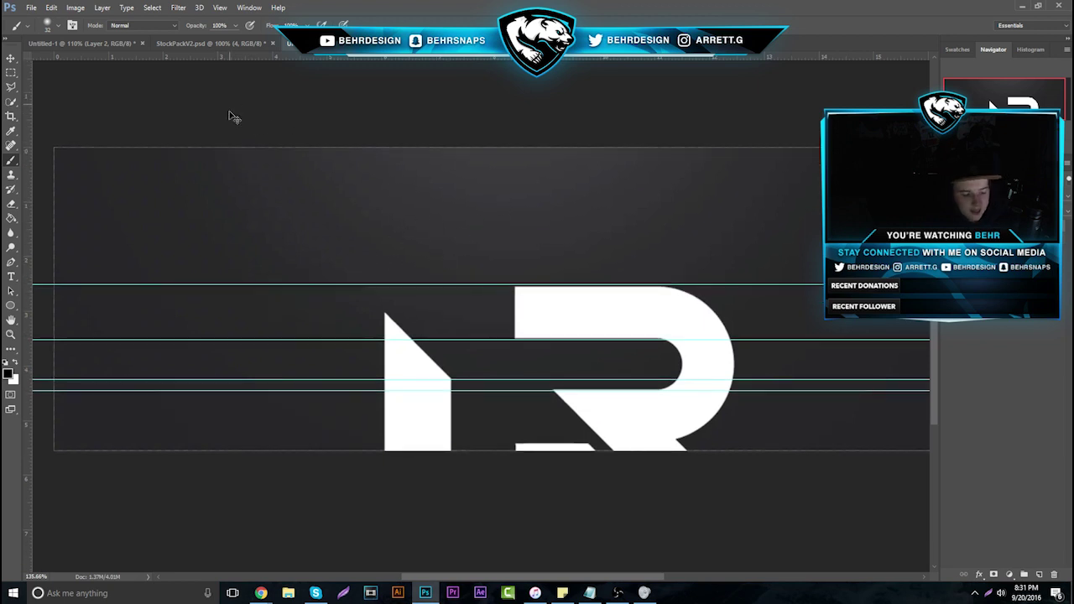
Clear the guides and close the scratch document without saving
key(ctrl+semicolon)
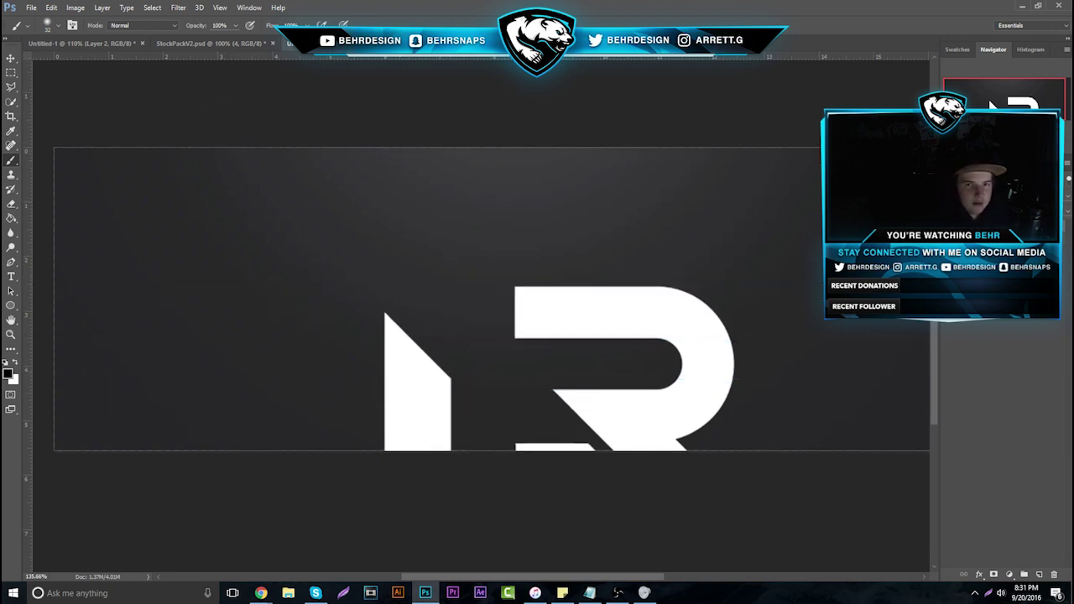
key(ctrl+w)
click(562, 219)
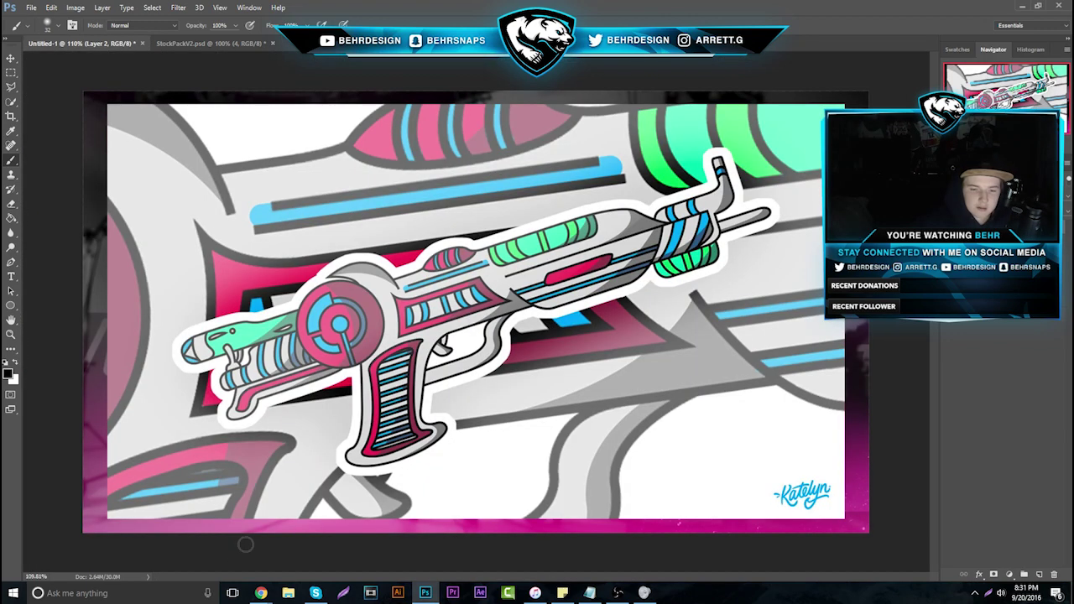
Close the enlarged logo and the Carbonmade Logotipos tab, returning to the form responses
mouse_move(264, 593)
click(160, 541)
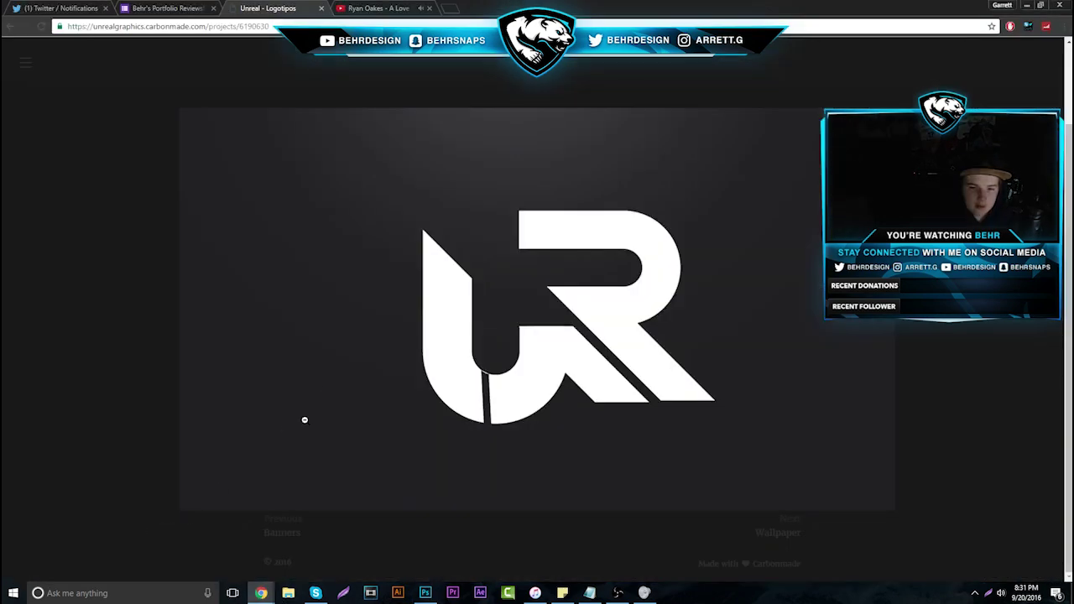
click(285, 173)
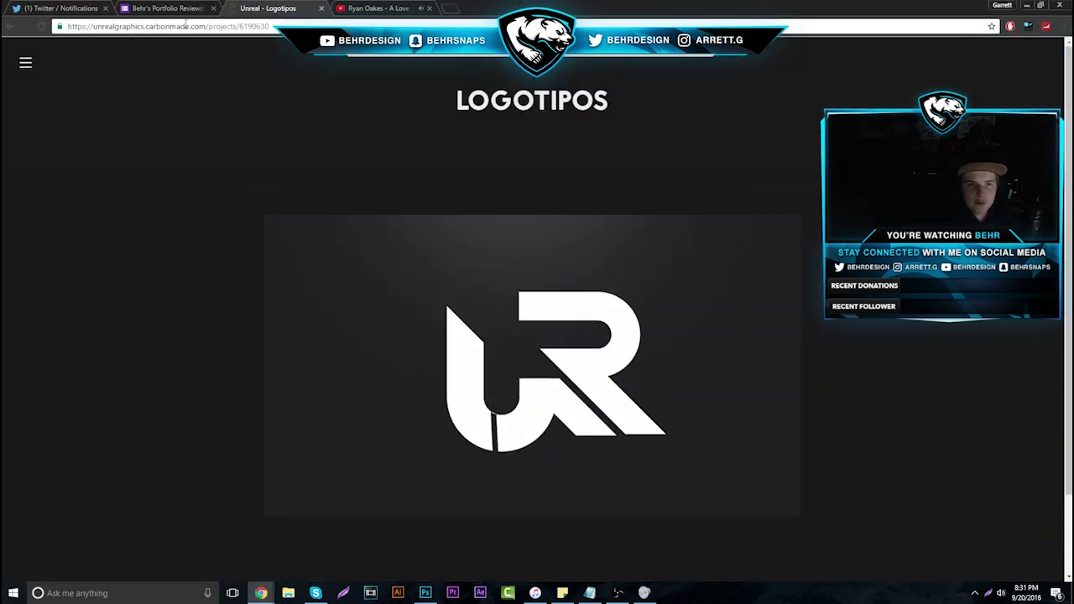
click(326, 8)
click(300, 9)
click(167, 9)
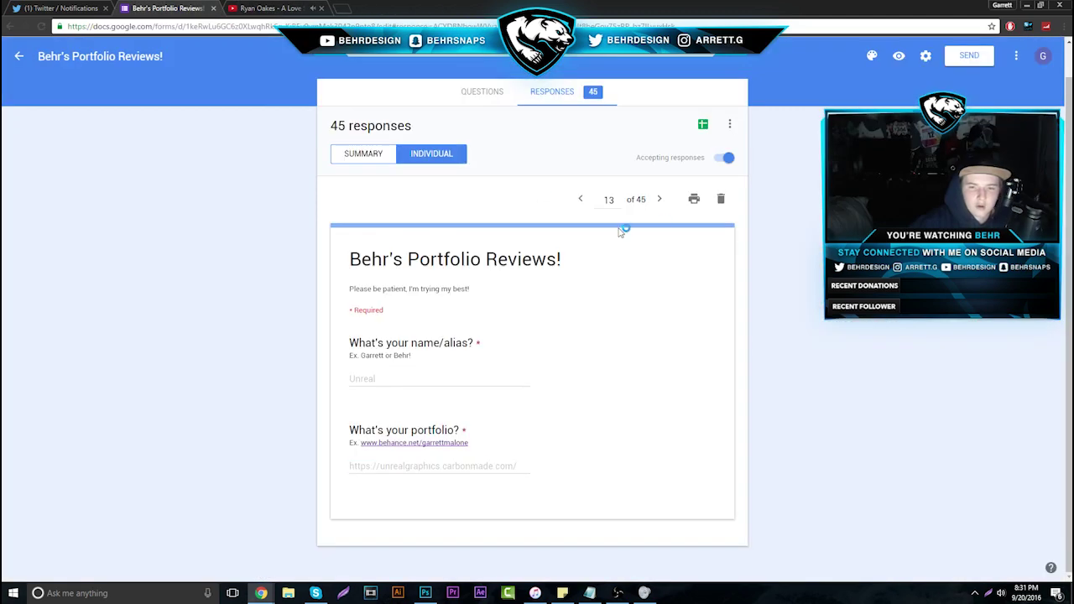
Advance to response 14 of 45 and open its Behance portfolio link with Go to
click(663, 197)
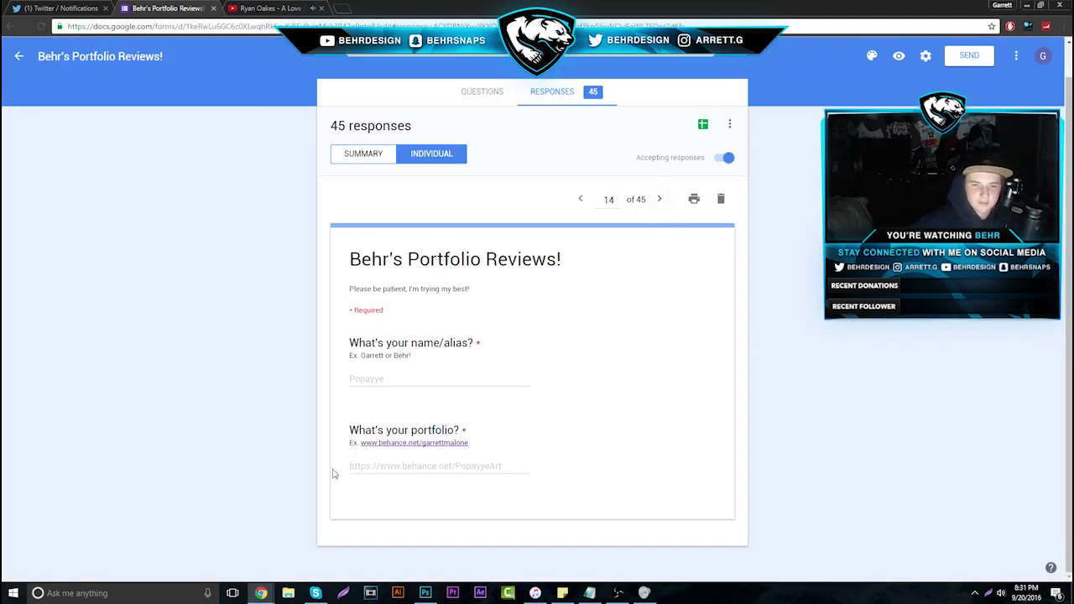
drag(340, 466, 557, 468)
right_click(468, 461)
click(517, 482)
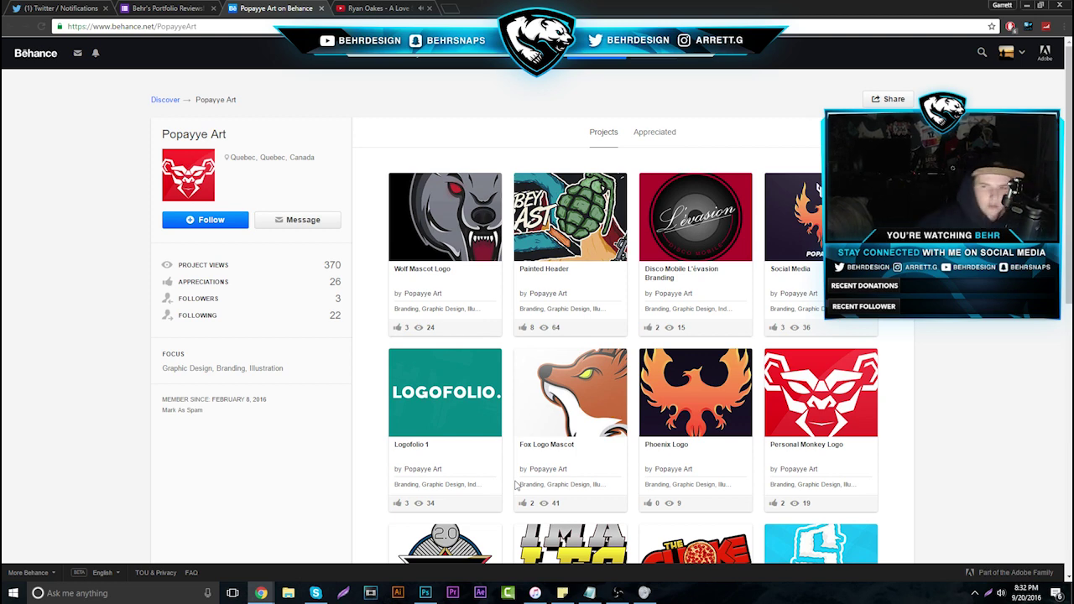
Open the Painted Header project and scroll through its OBEY CAST, OBEY KAYB and OBEY JAW banners
click(543, 221)
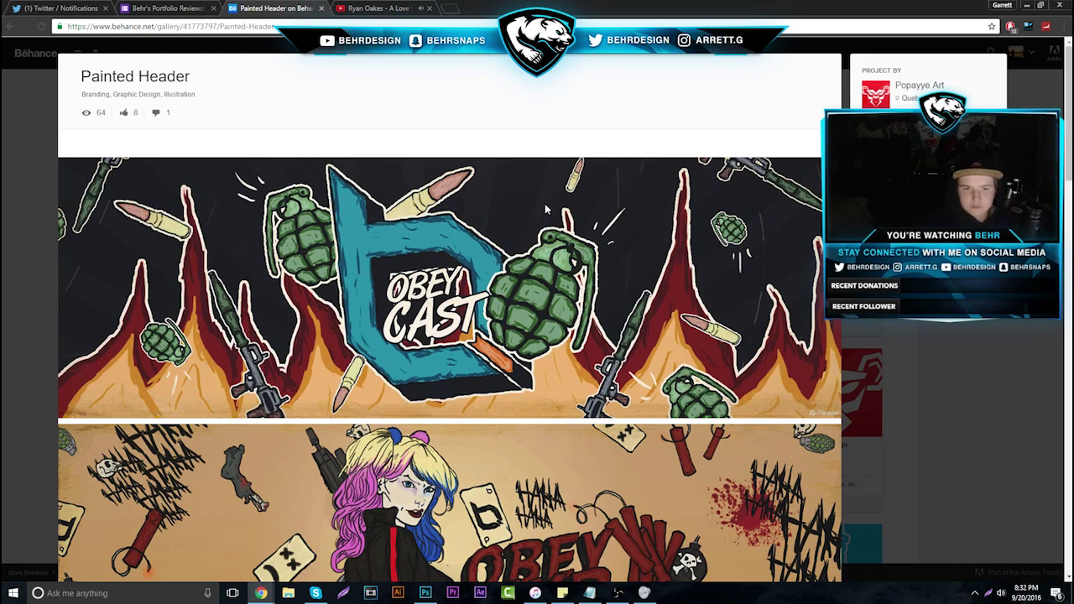
scroll(561, 228, down, 2)
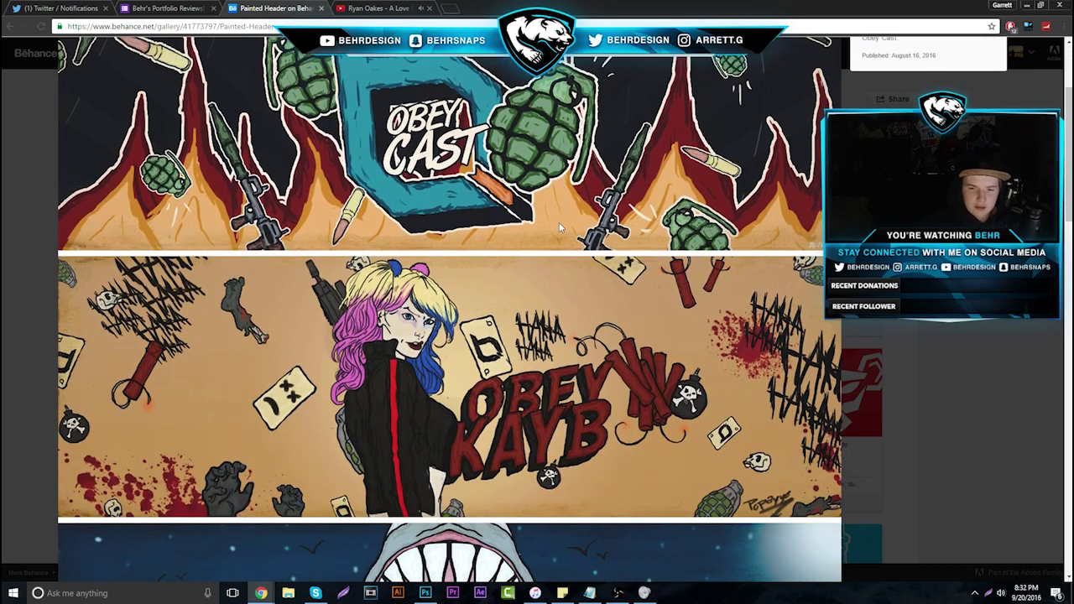
scroll(560, 228, down, 3)
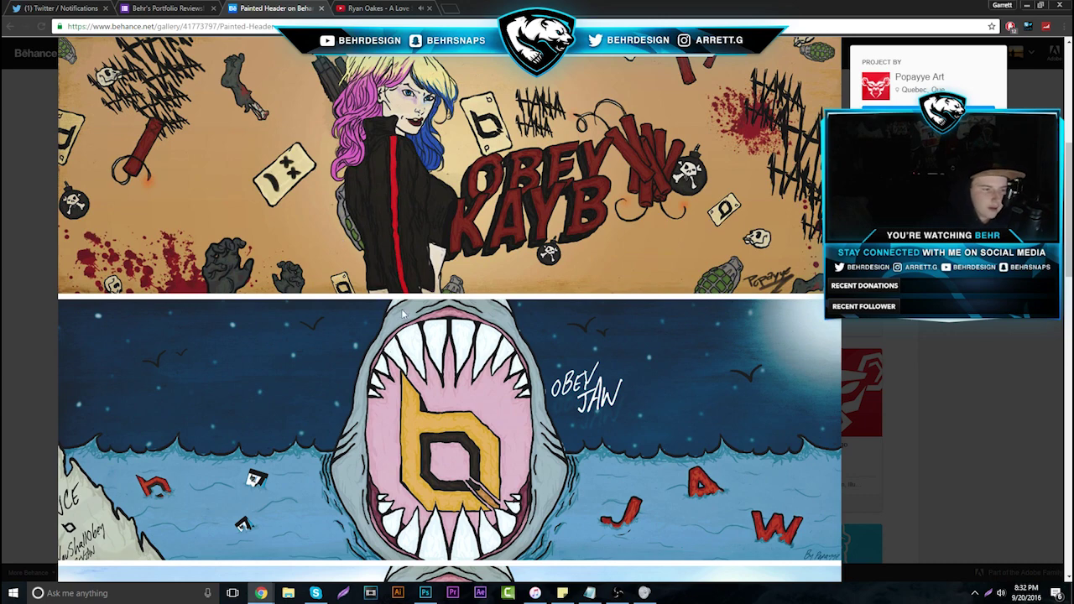
scroll(493, 213, up, 2)
scroll(493, 213, up, 3)
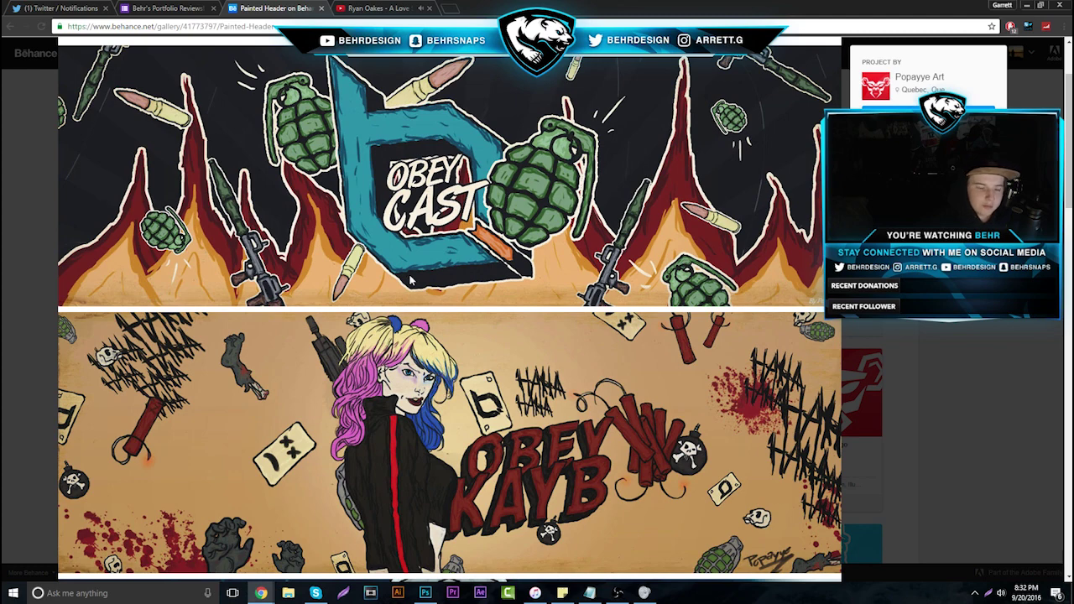
scroll(399, 293, up, 1)
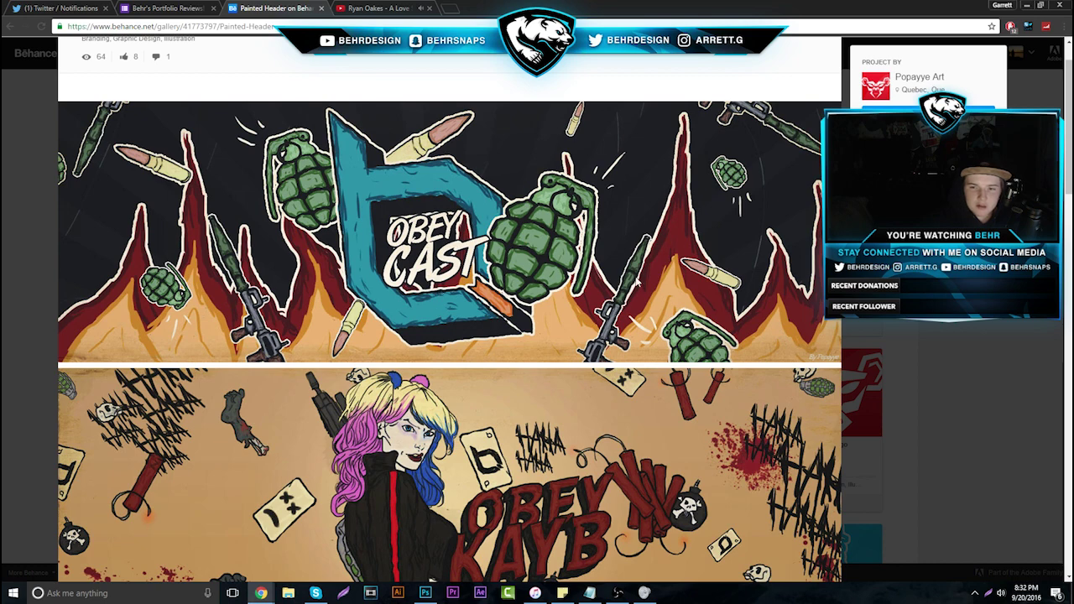
scroll(590, 420, down, 1)
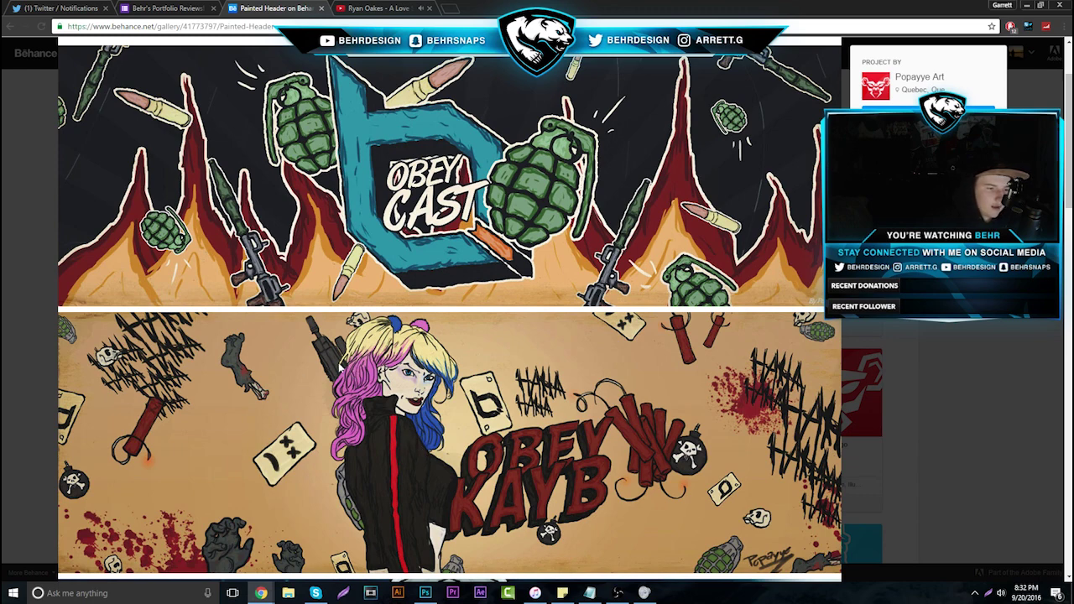
scroll(378, 217, down, 5)
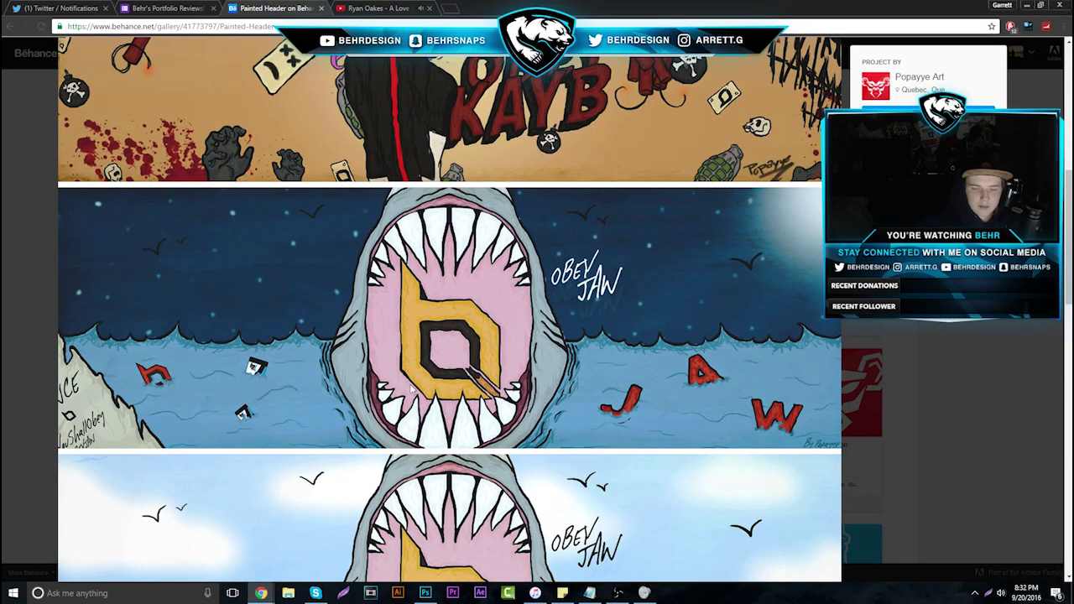
scroll(430, 432, down, 4)
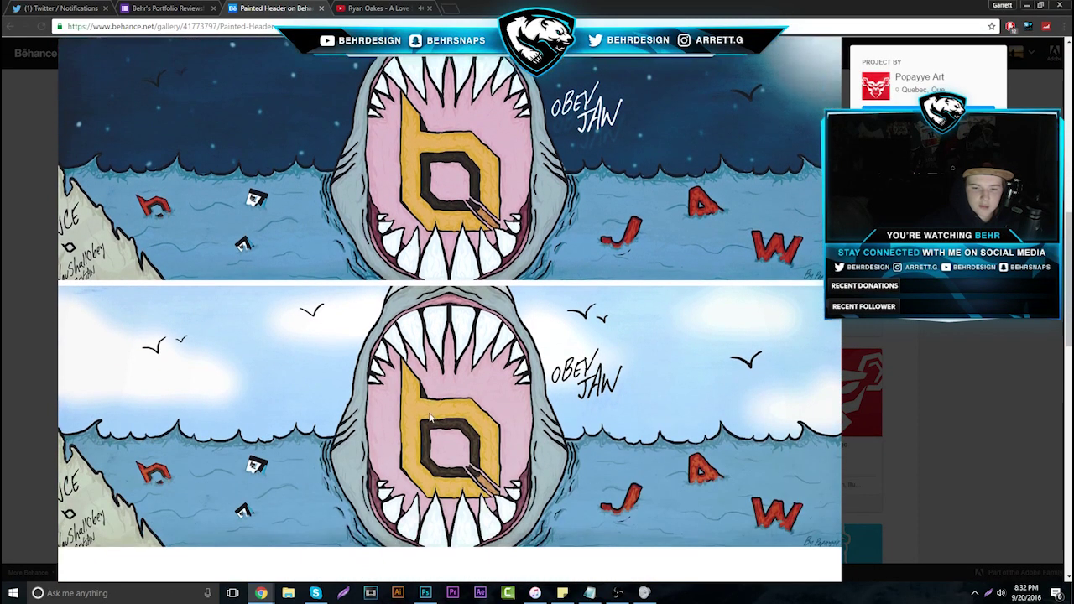
Open the Wolf Mascot Logo project, scroll through it, and return to the project grid
click(188, 447)
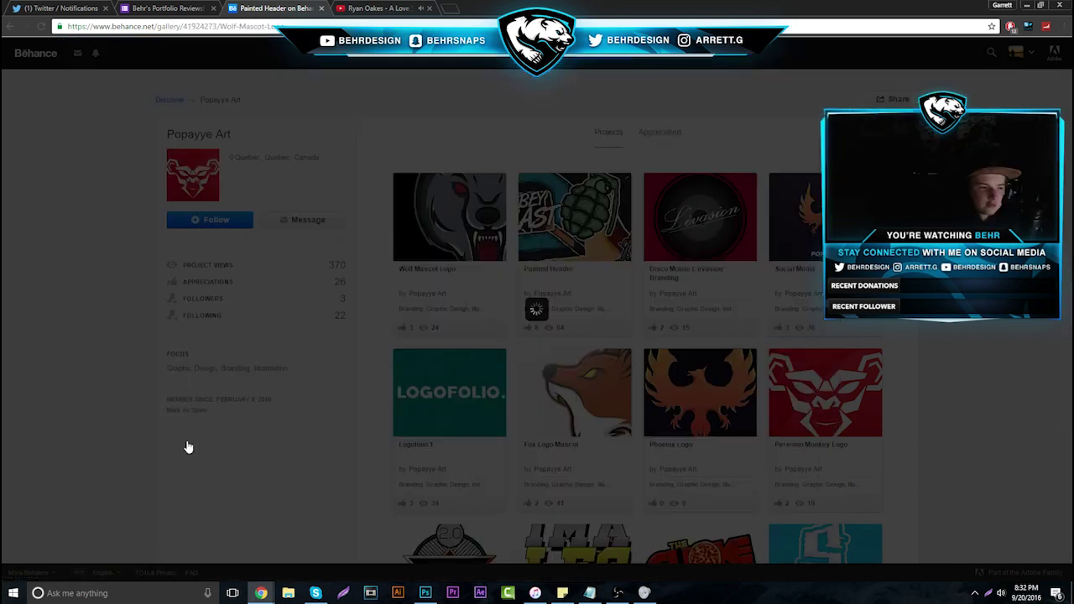
scroll(252, 377, down, 2)
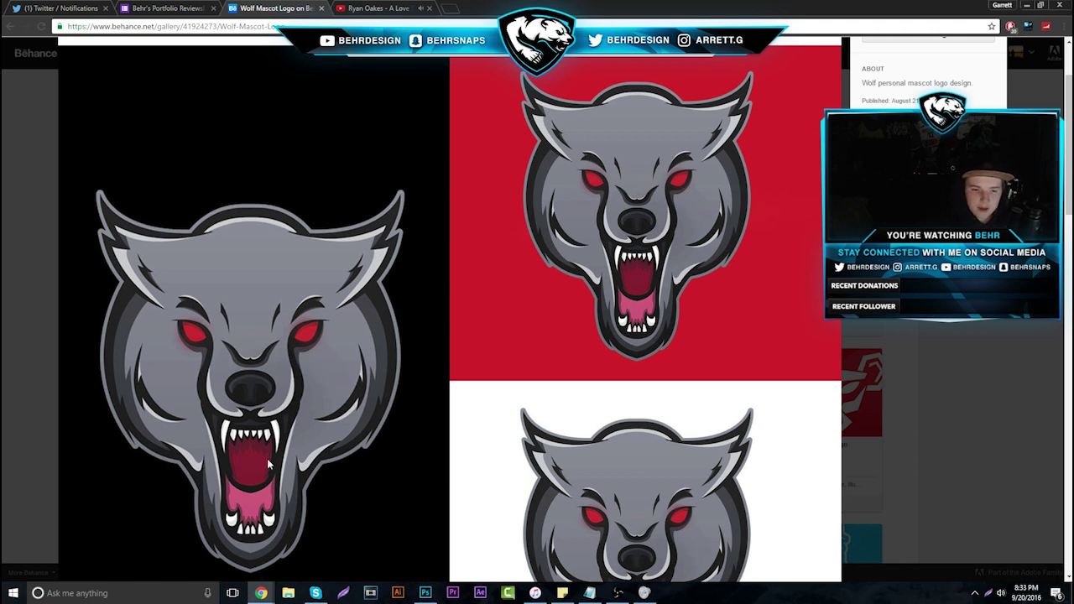
scroll(298, 267, down, 2)
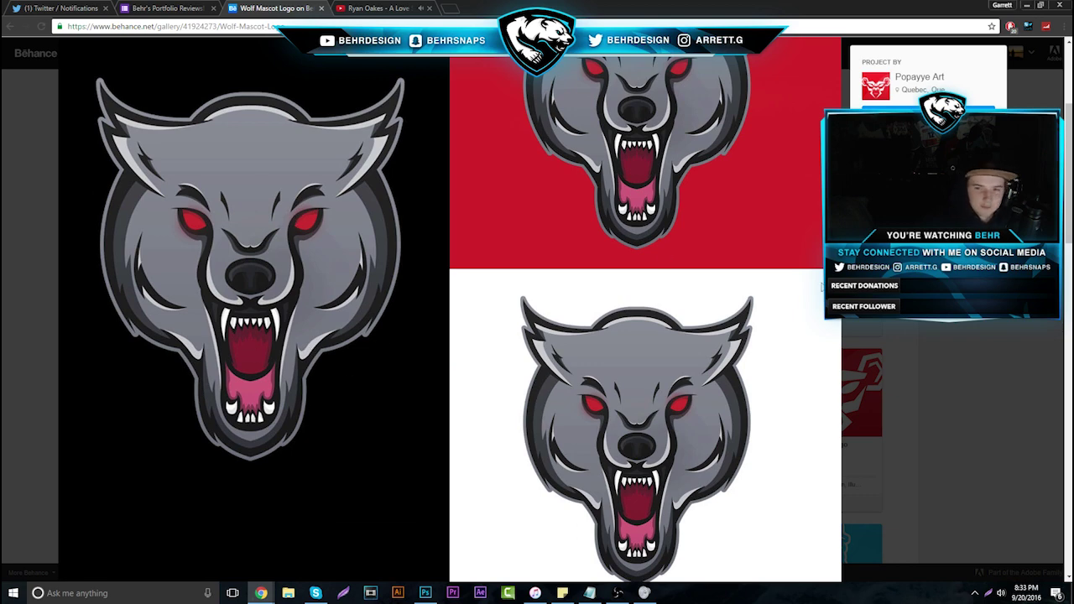
click(919, 76)
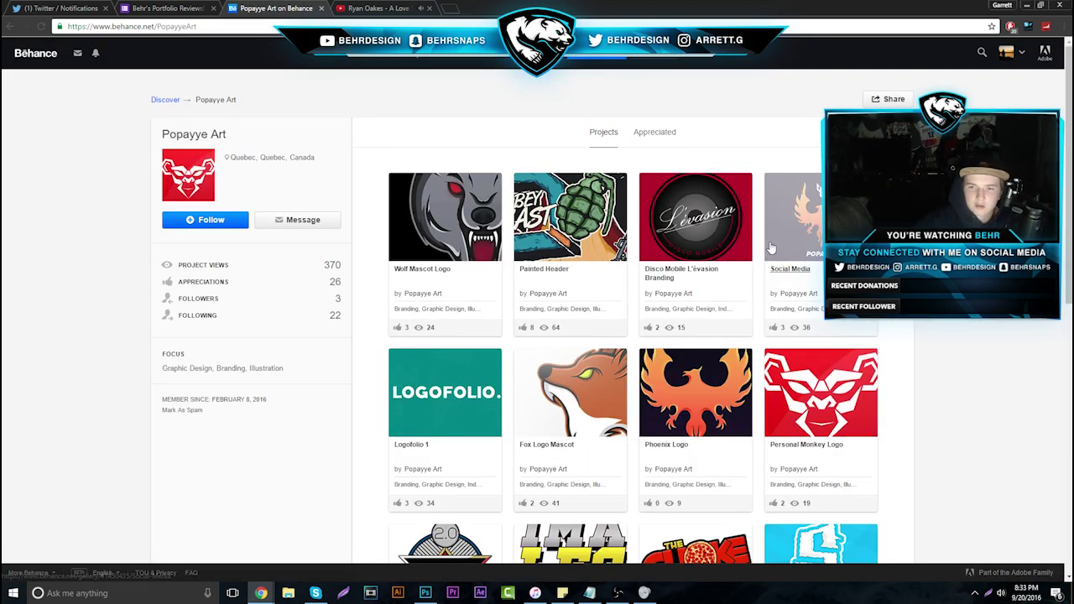
Review the Fox Logo Mascot project, then close it back to the profile
click(565, 411)
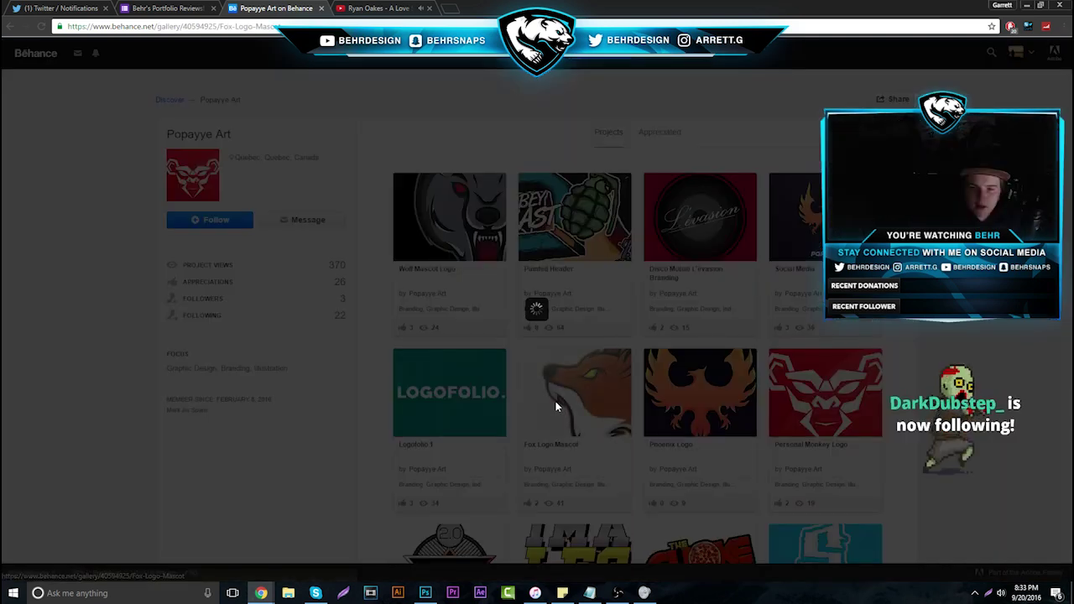
scroll(375, 314, down, 1)
scroll(365, 311, down, 5)
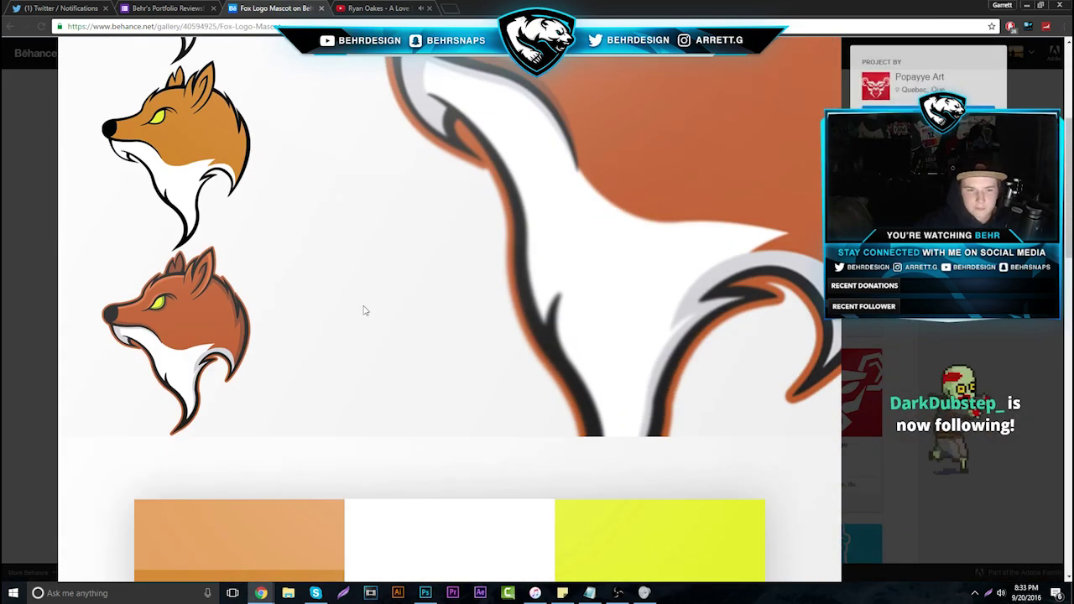
scroll(319, 298, up, 3)
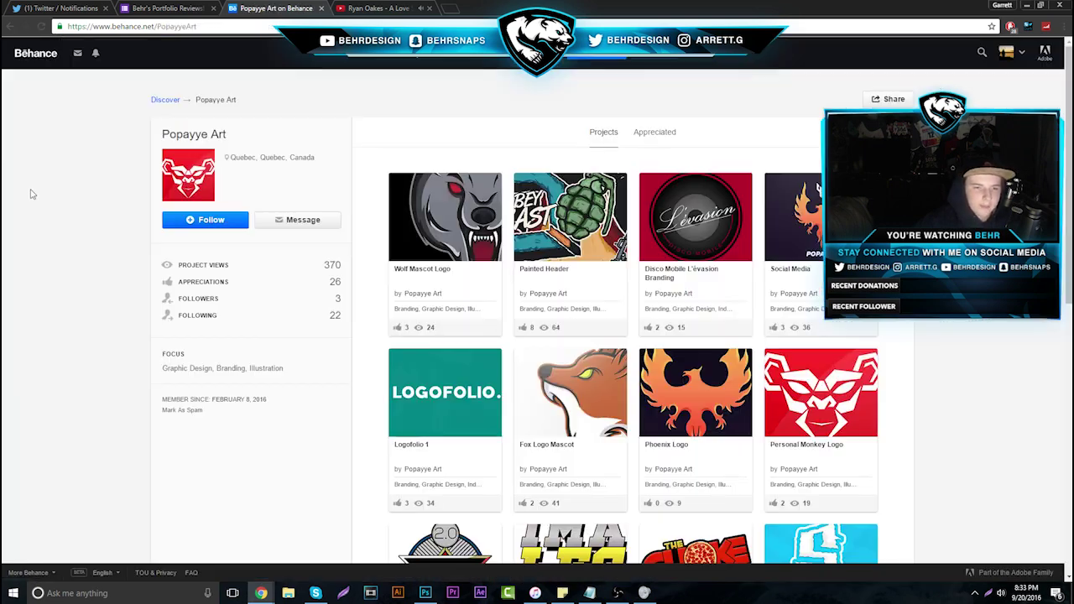
click(30, 191)
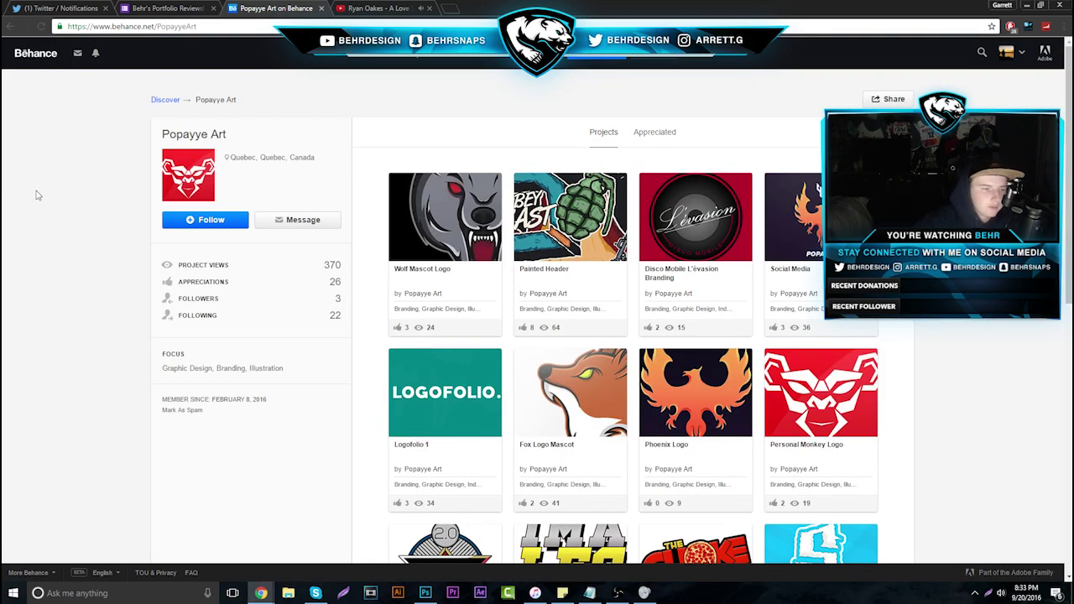
Review the FaZe 2.0 Sticker and Apparel Design project, then close it back to the profile
scroll(336, 319, down, 3)
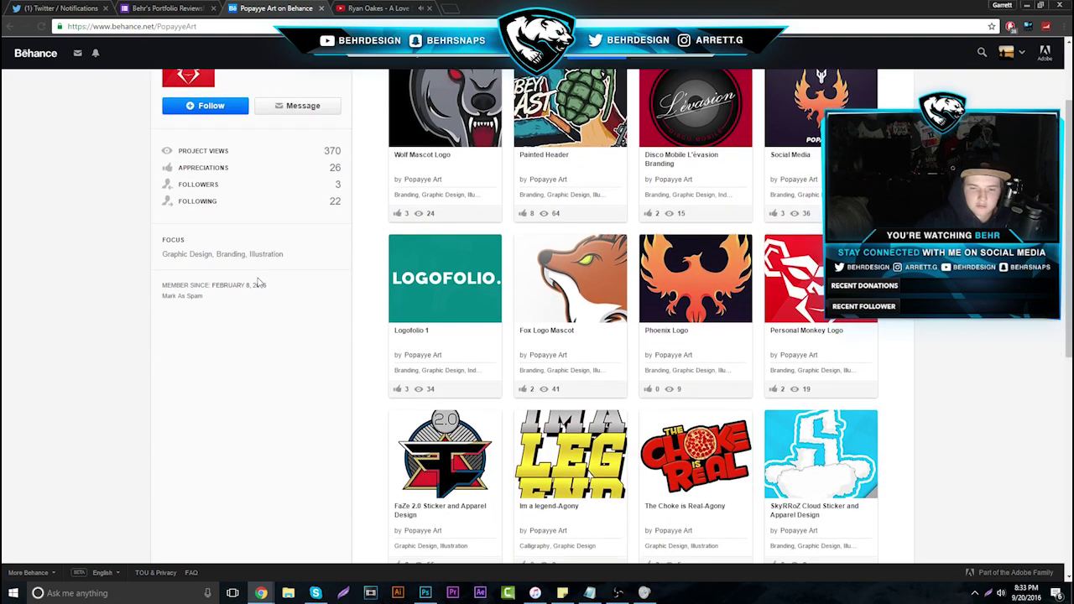
click(433, 348)
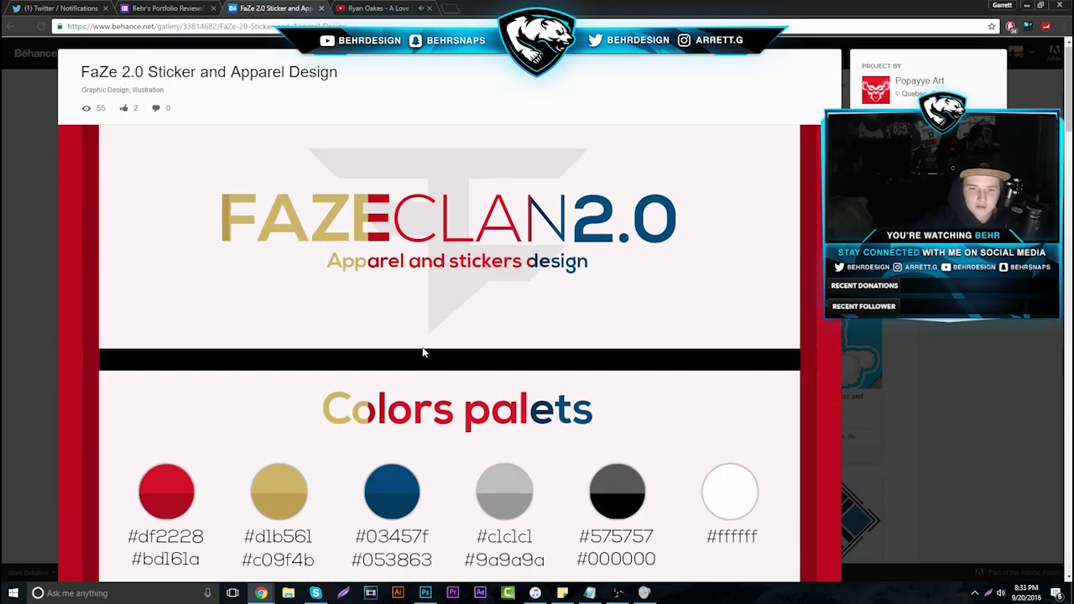
scroll(422, 342, down, 6)
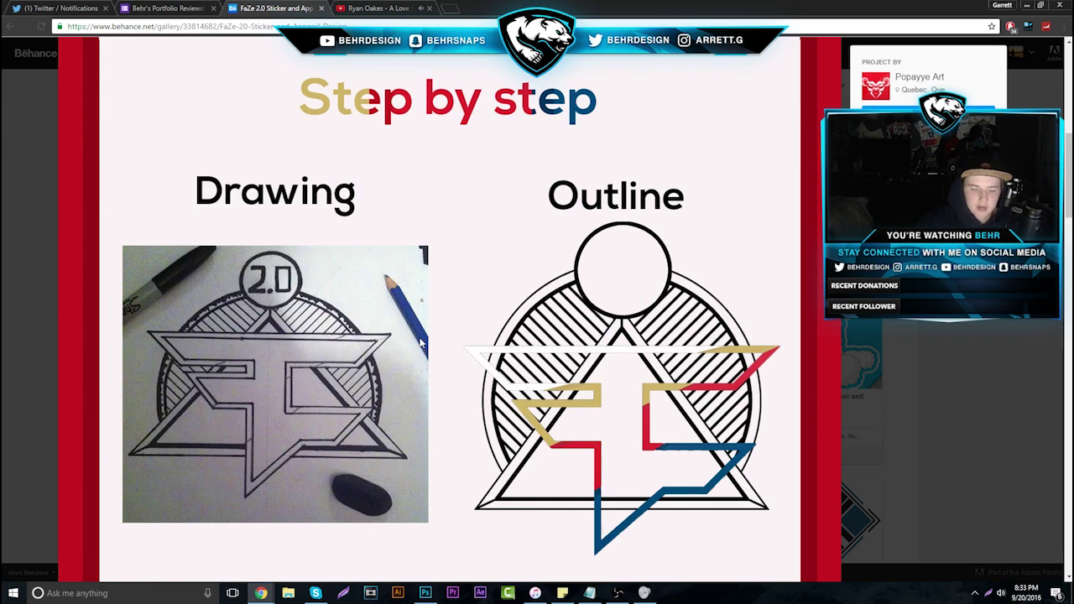
scroll(422, 343, down, 2)
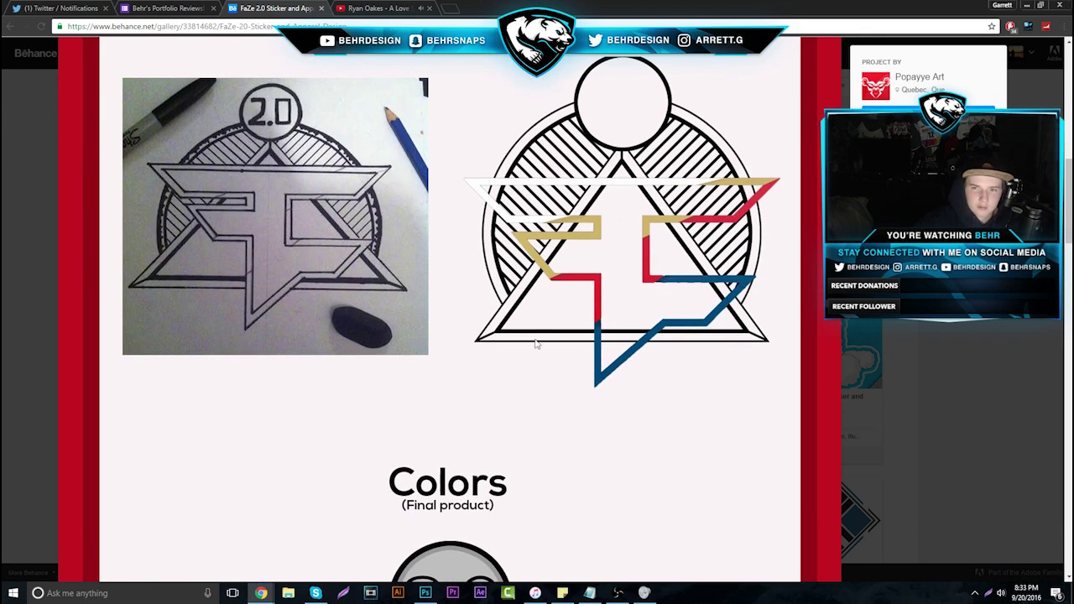
scroll(537, 344, up, 1)
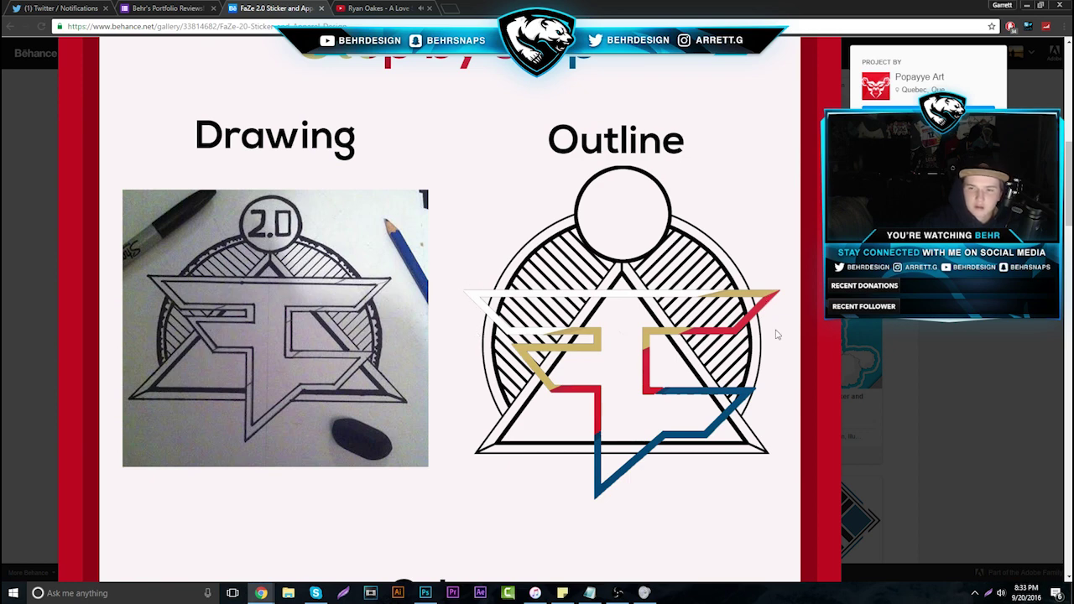
click(873, 345)
scroll(843, 378, down, 2)
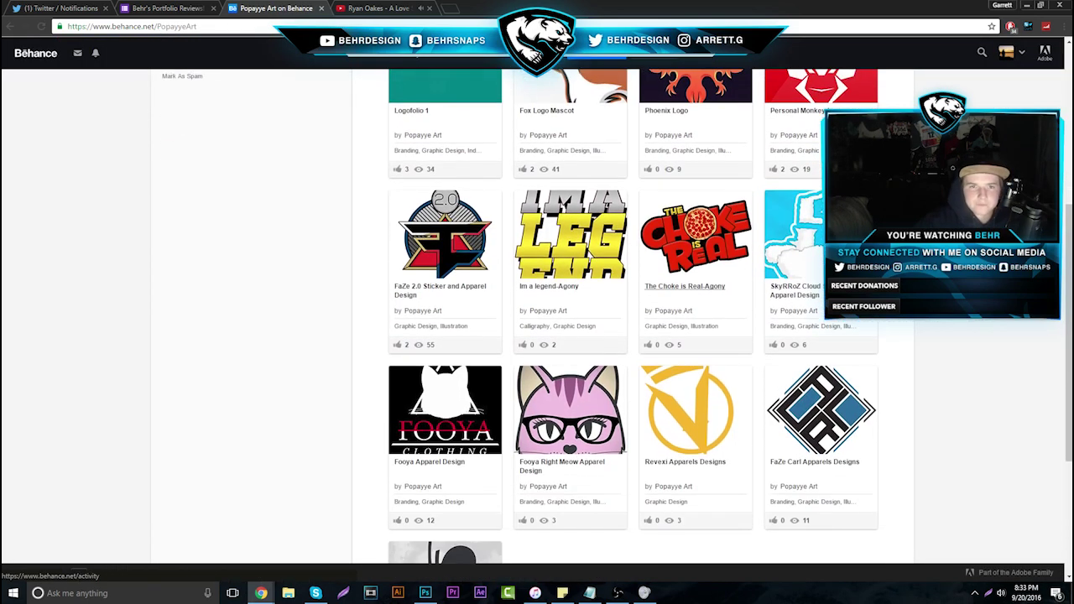
Close the Behance tab, move to response 15, and open its Carbonmade portfolio link
click(322, 9)
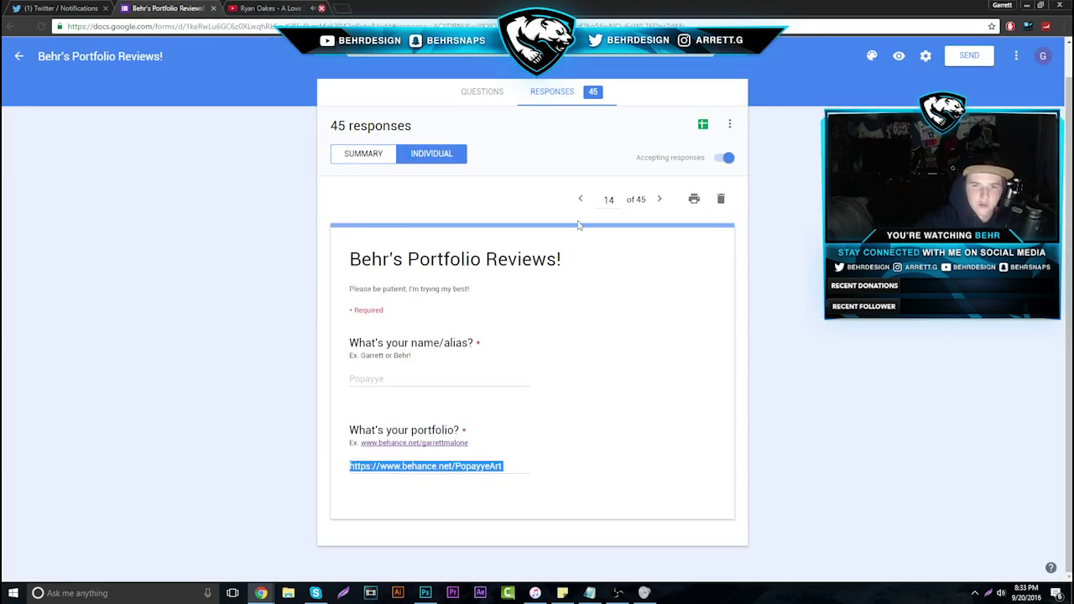
click(659, 198)
drag(342, 473, 443, 466)
right_click(400, 442)
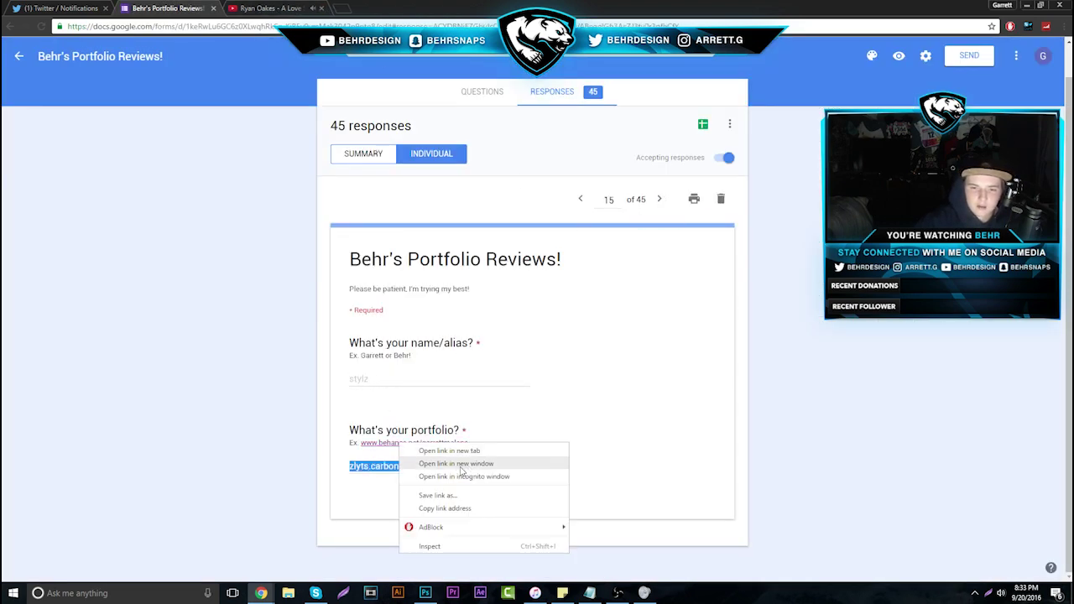
key(Escape)
right_click(373, 470)
click(437, 491)
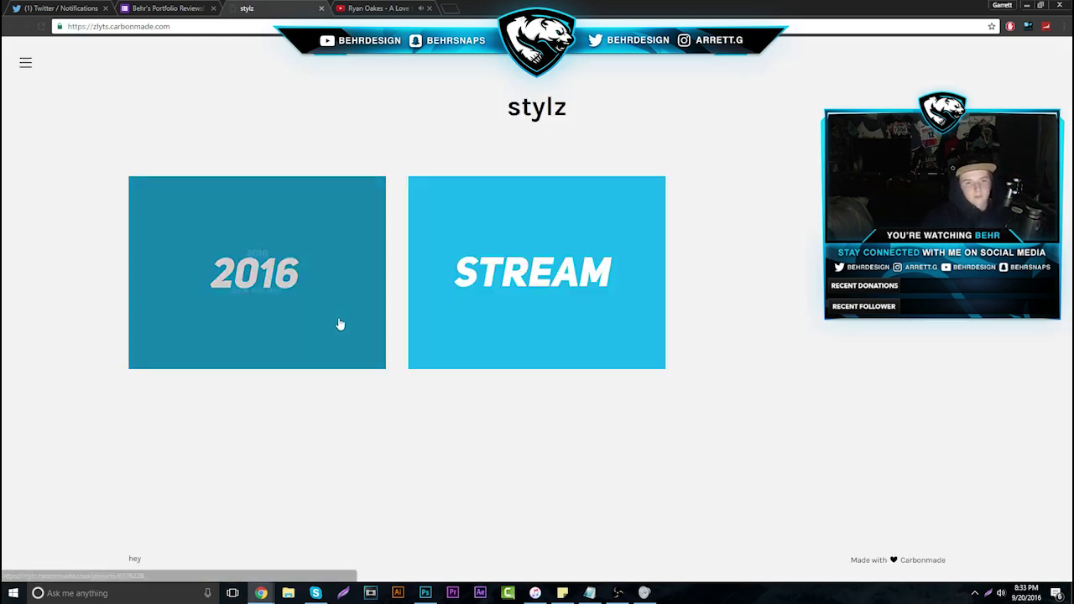
Open the 2016 project and scroll through its CHET, humble, UPRISE PRIME and defeat banners
click(336, 320)
scroll(338, 318, down, 2)
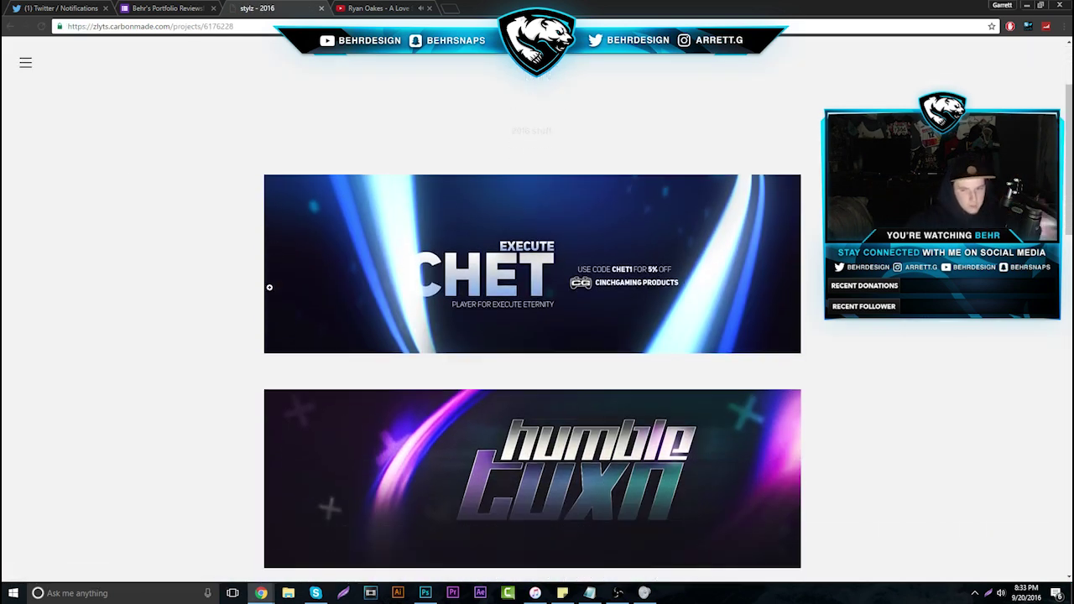
scroll(260, 280, up, 2)
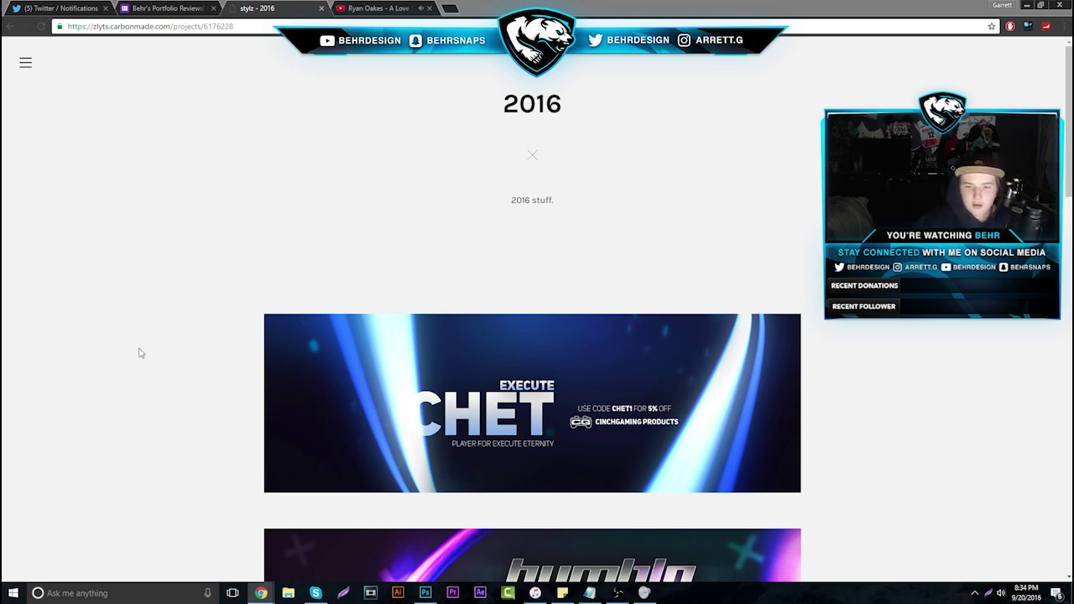
scroll(319, 299, down, 2)
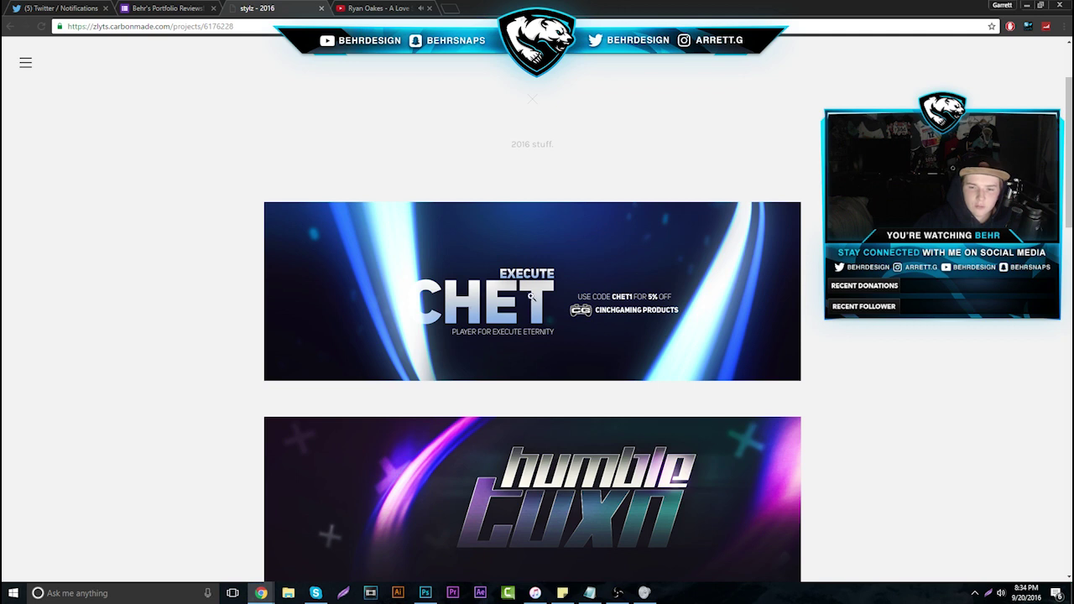
scroll(573, 359, down, 2)
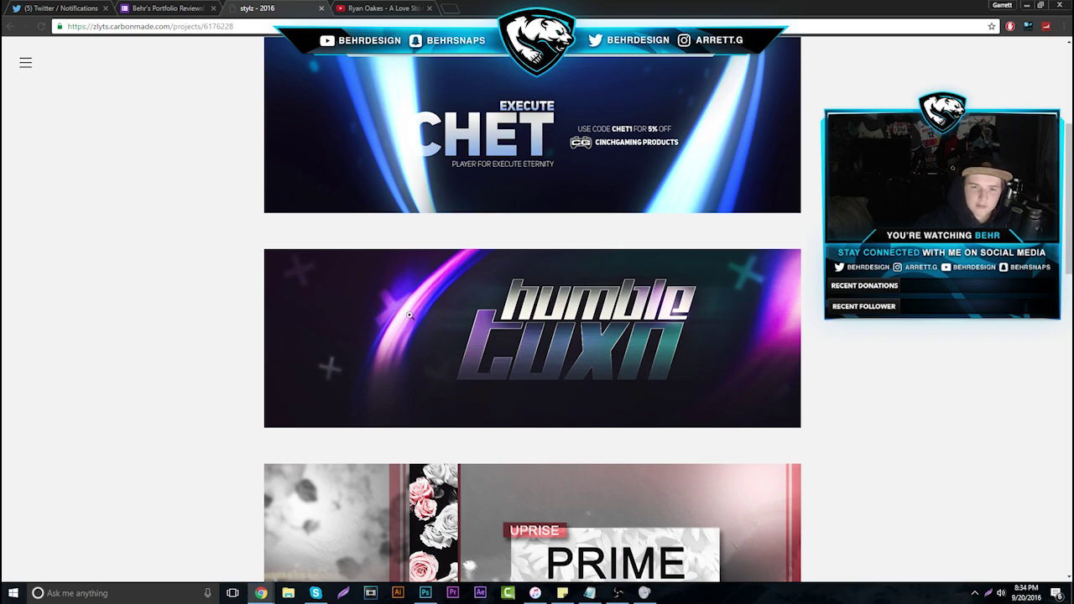
scroll(458, 339, down, 2)
scroll(490, 355, down, 2)
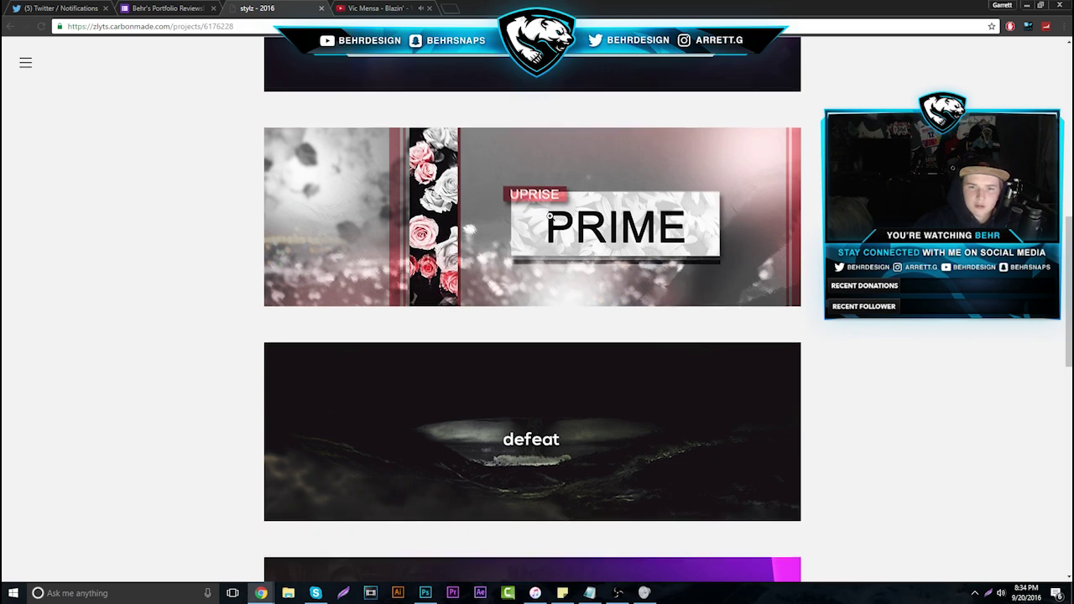
Scroll to the end of the 2016 project, enlarging the Japan banner and then the SYN banner
scroll(563, 301, down, 2)
scroll(565, 304, down, 2)
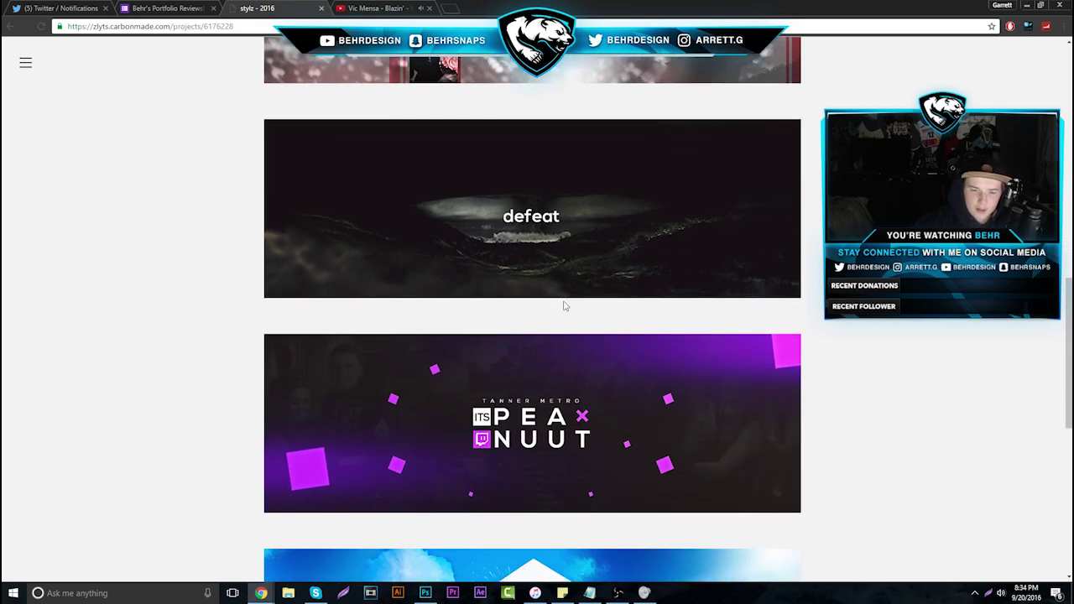
scroll(548, 377, down, 1)
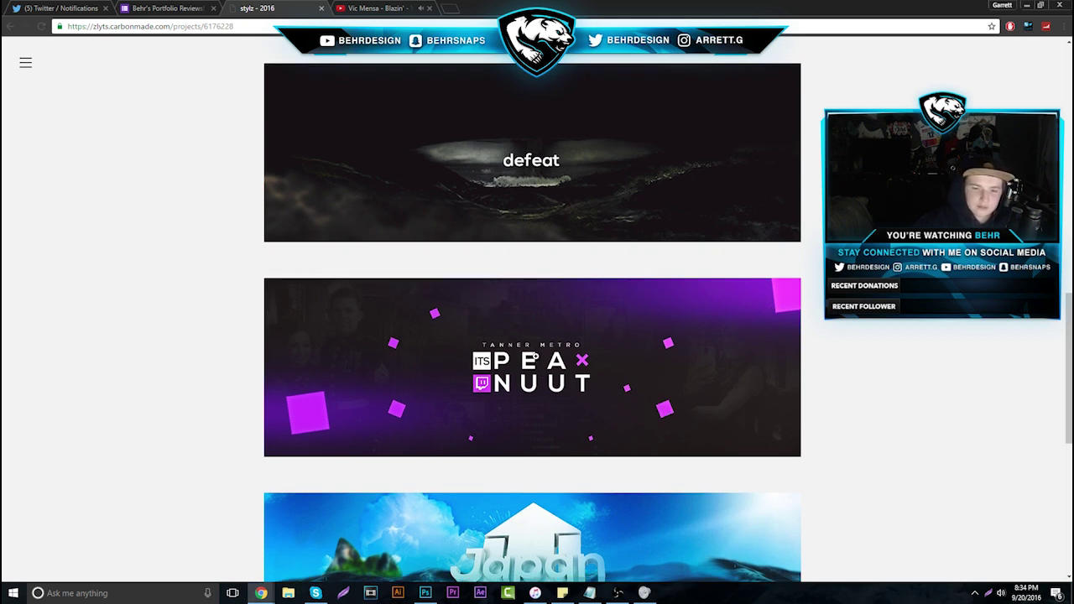
scroll(534, 358, down, 3)
scroll(529, 363, down, 1)
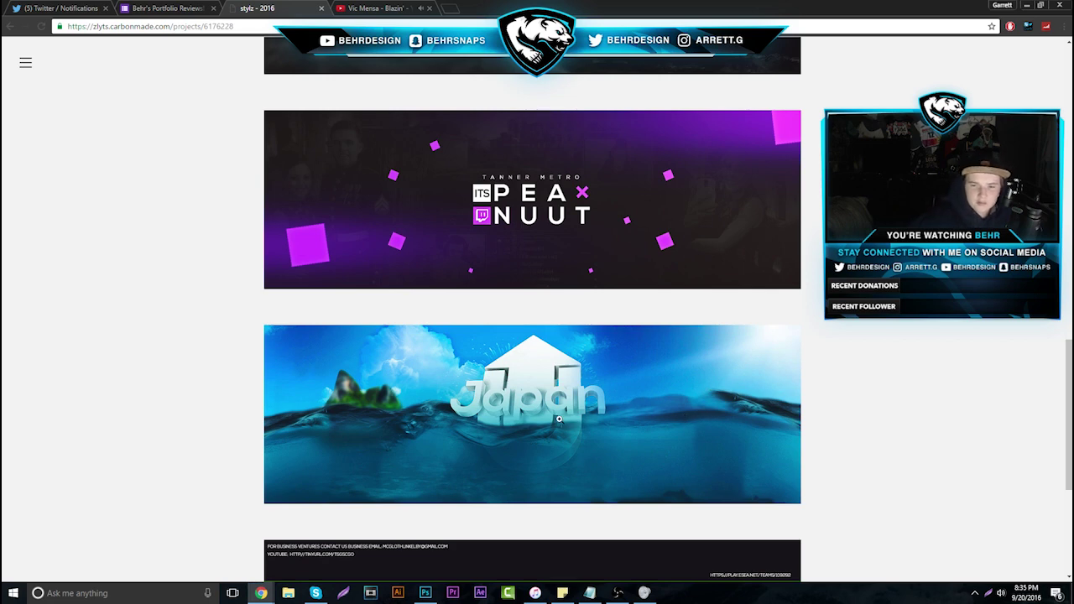
click(489, 425)
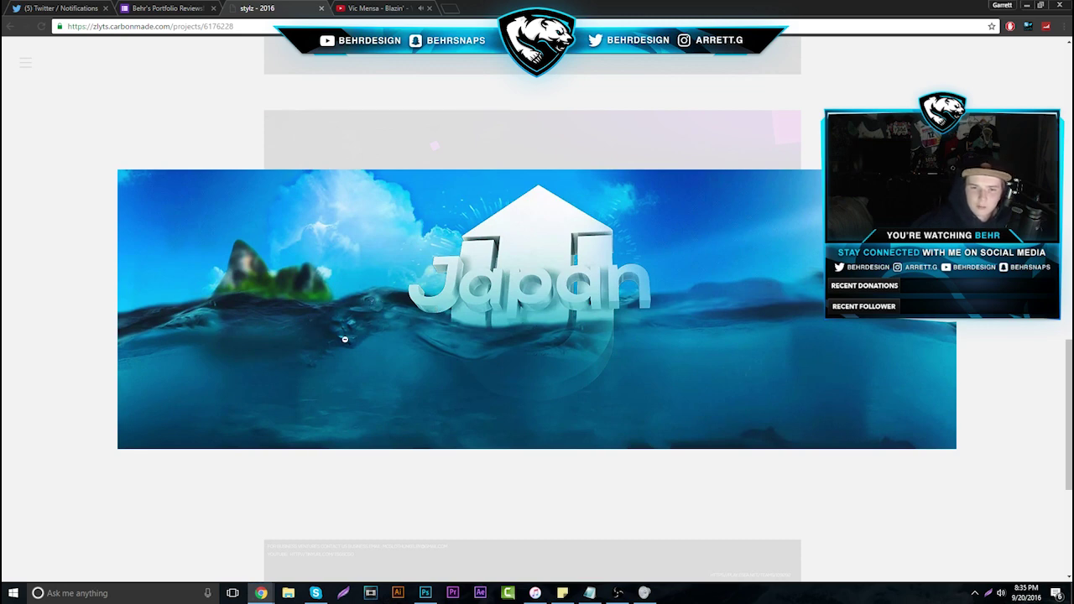
click(642, 372)
scroll(430, 384, down, 3)
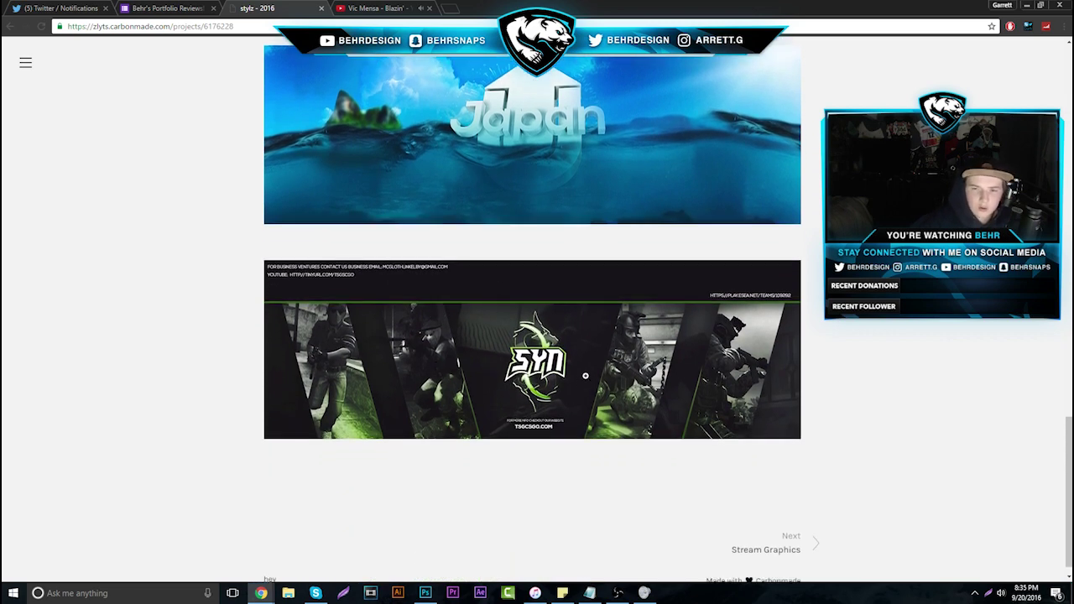
click(586, 377)
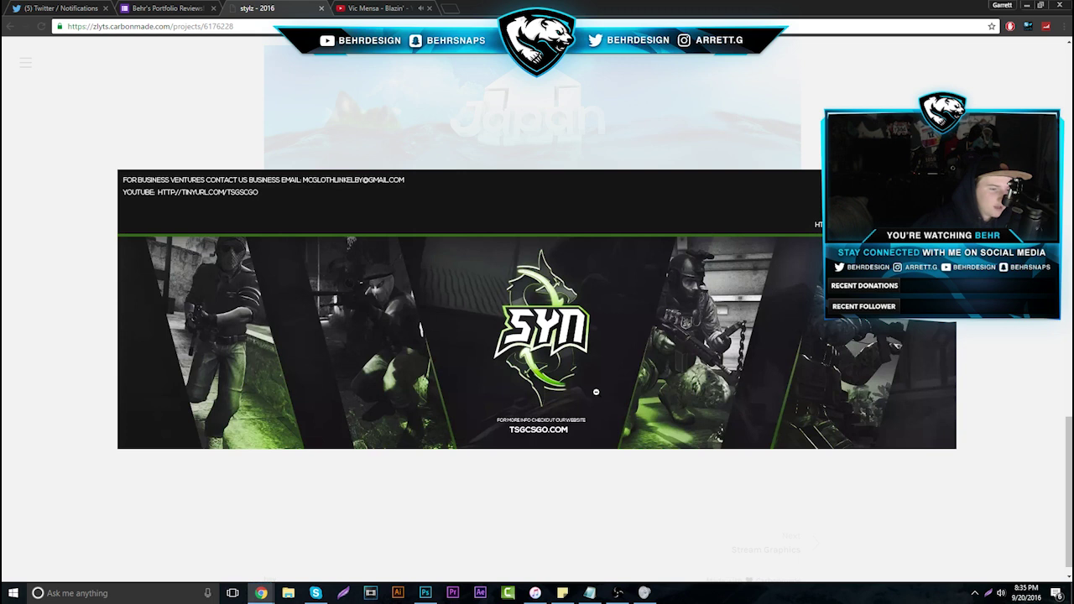
Close the Carbonmade tab, advance to response 16 of 47, and open its DK portfolio link
click(321, 8)
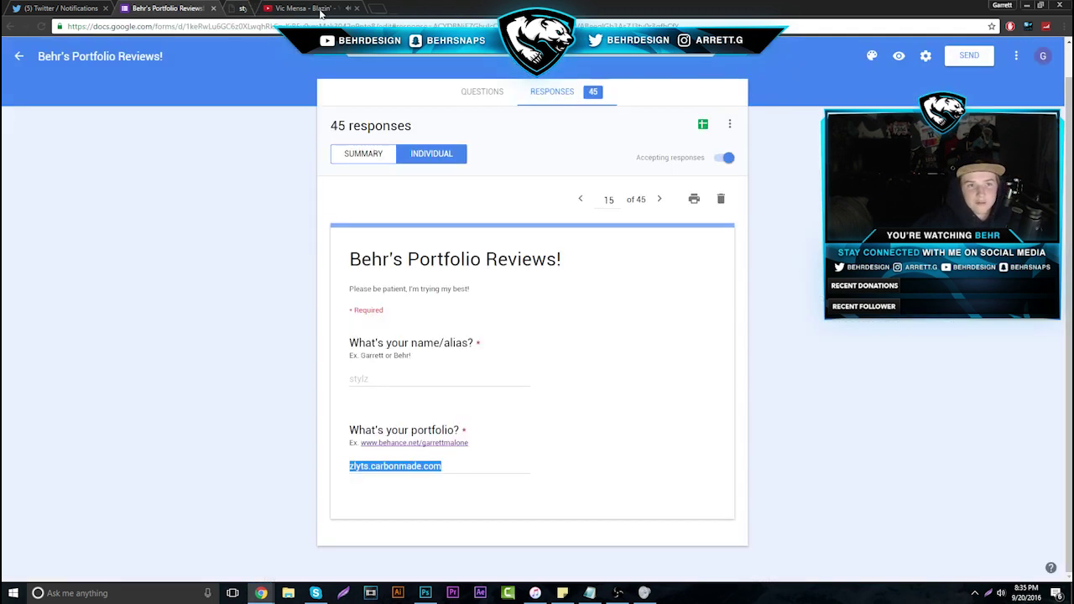
click(659, 199)
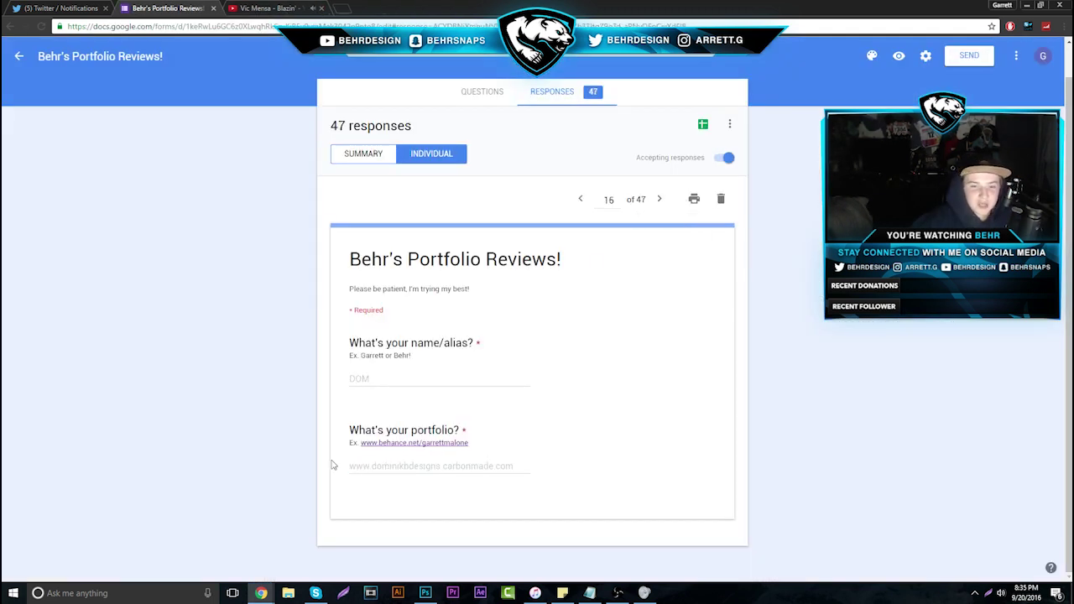
drag(338, 469, 573, 491)
right_click(478, 465)
click(544, 485)
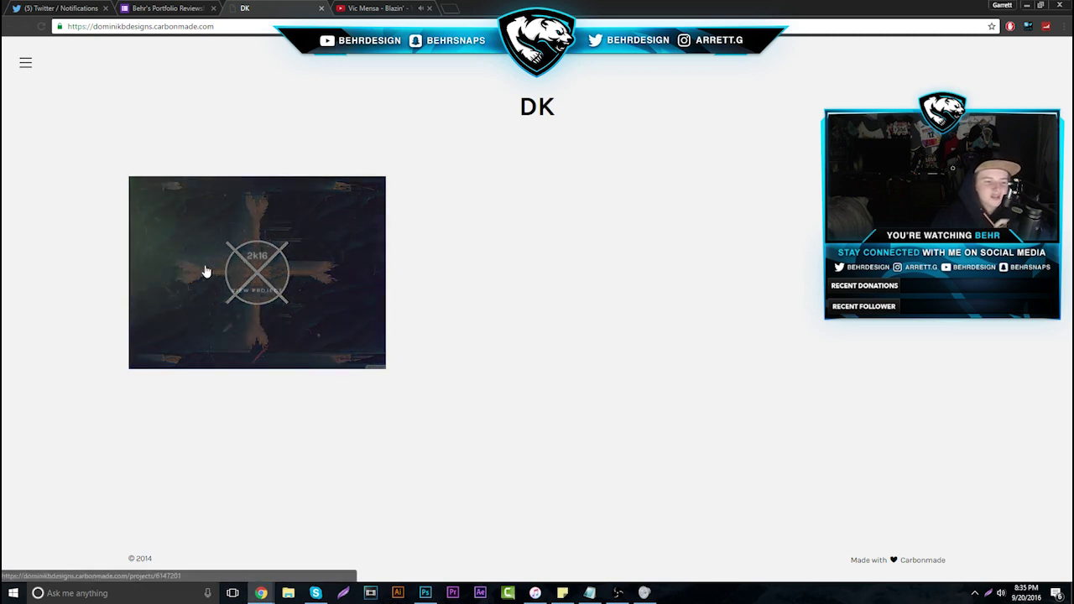
Open the DK 2k16 project and scroll past INFA UNKNOWN and INFA AXIS down to MARZY
click(237, 283)
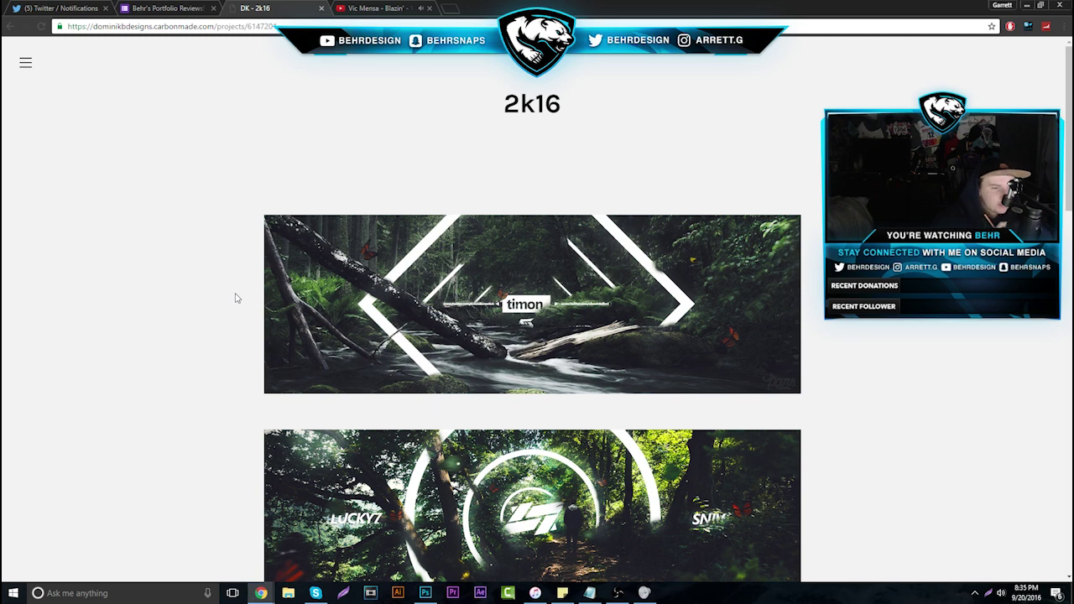
click(203, 8)
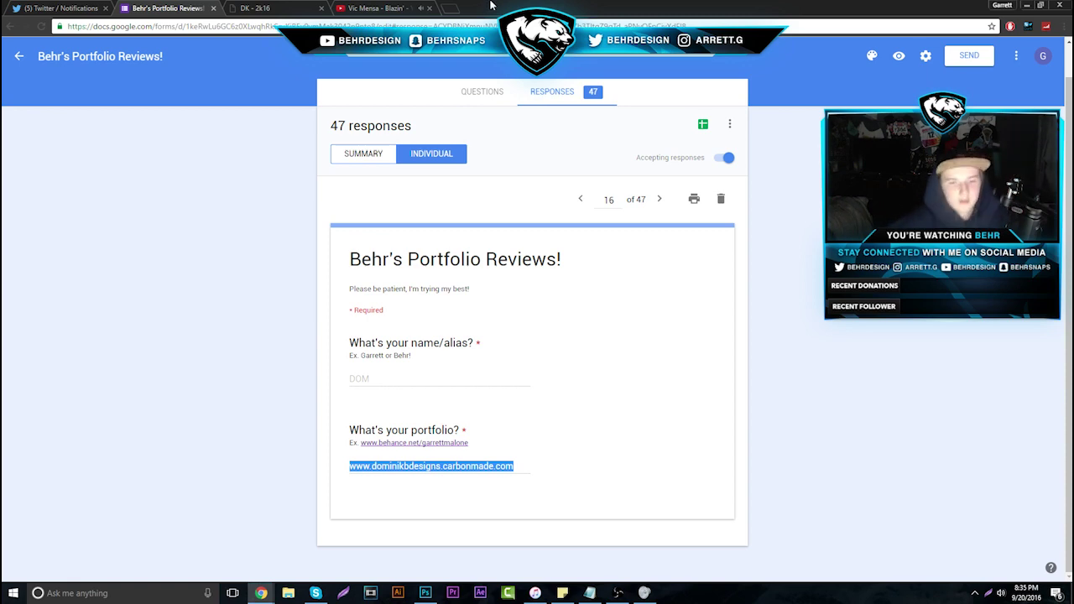
click(308, 7)
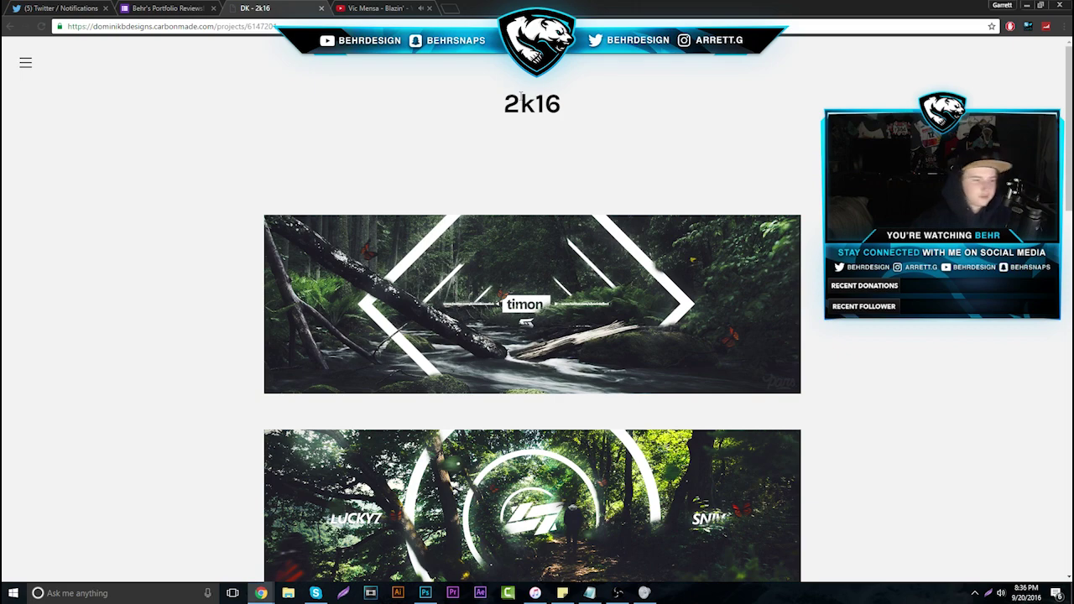
scroll(510, 295, down, 2)
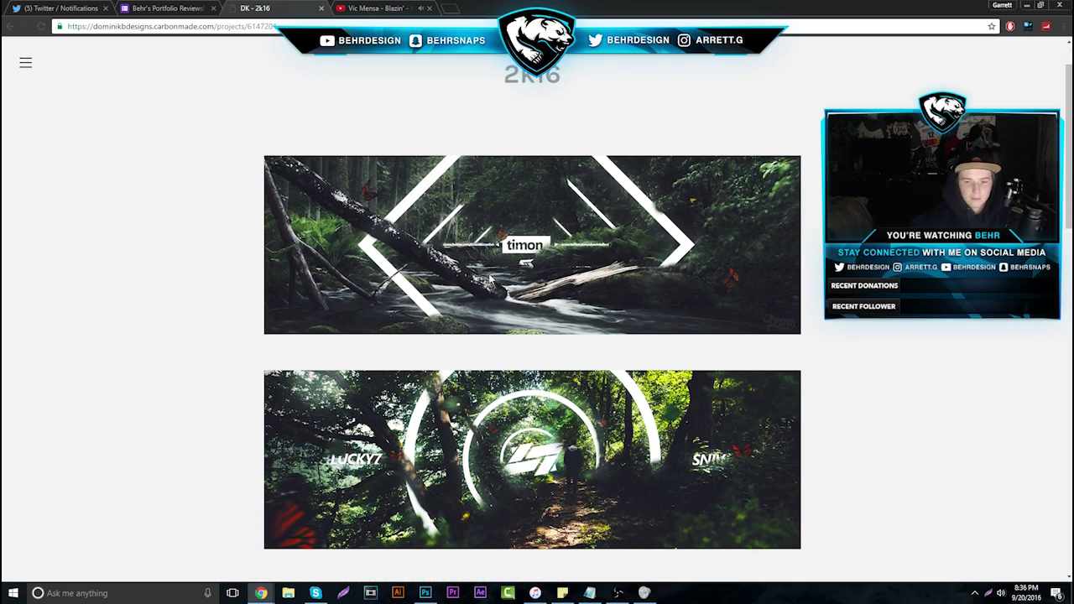
scroll(495, 276, down, 1)
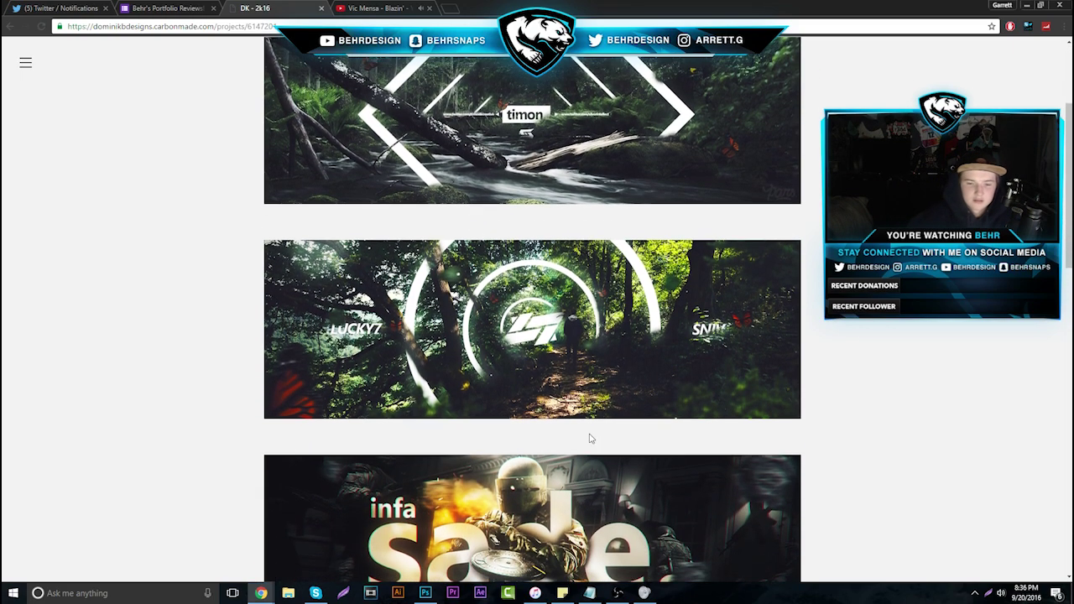
scroll(517, 290, down, 3)
scroll(508, 346, down, 3)
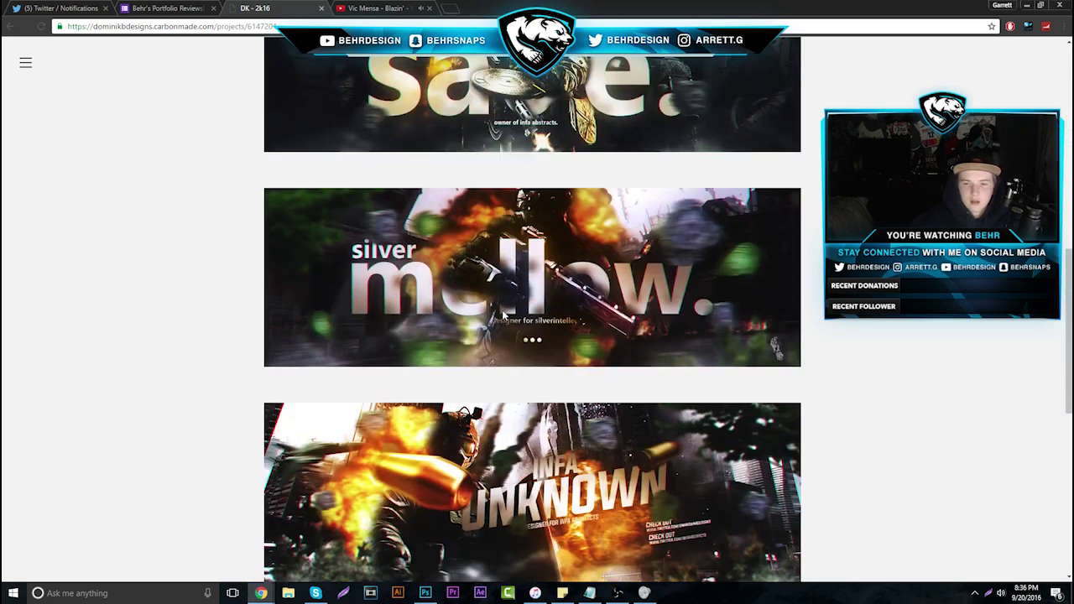
scroll(507, 352, down, 3)
scroll(510, 358, down, 3)
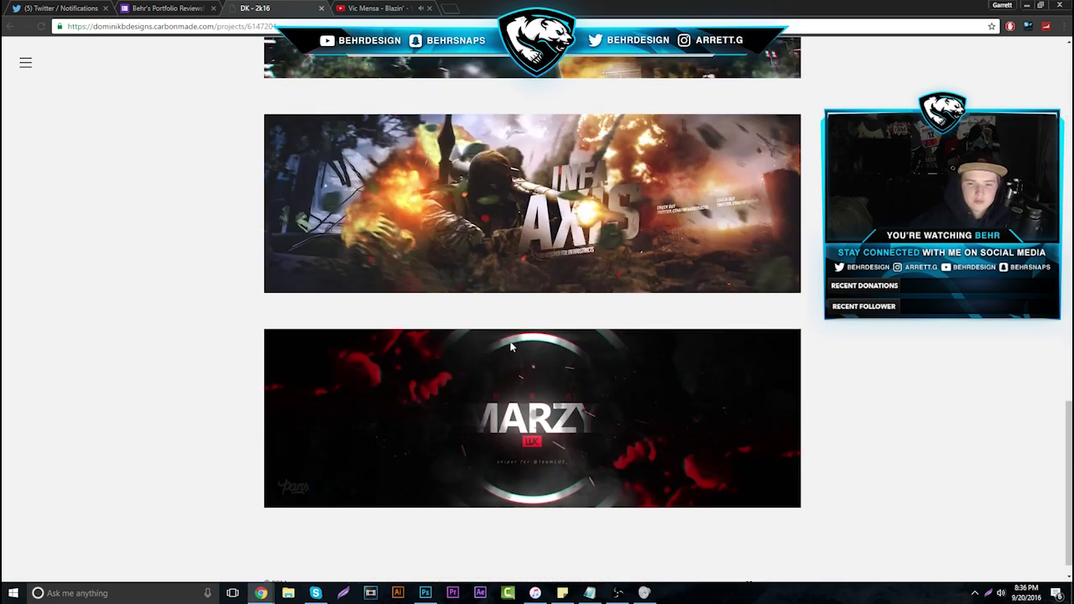
scroll(529, 377, down, 1)
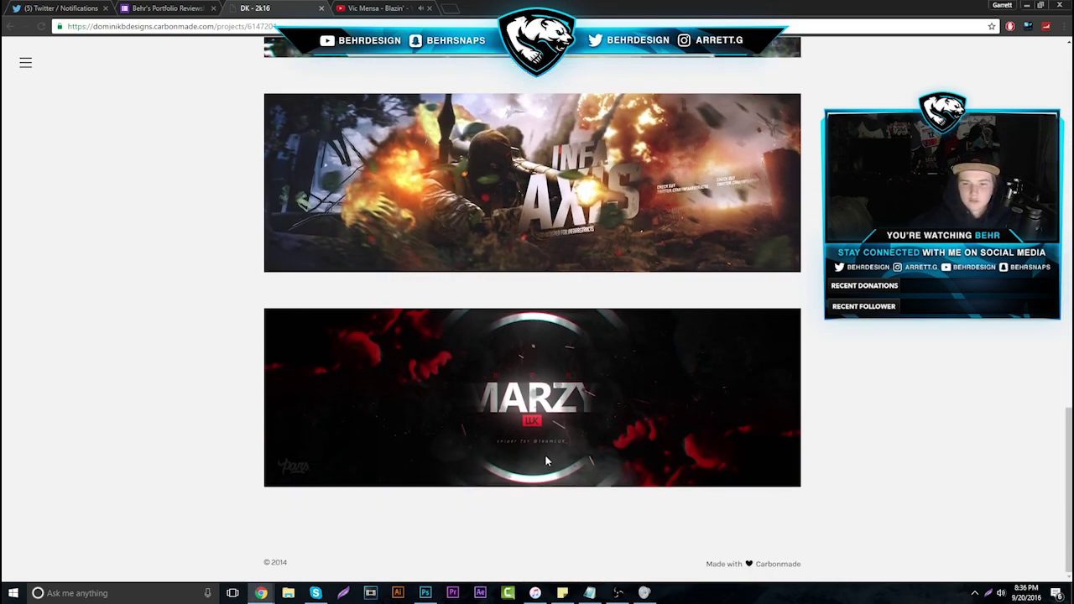
scroll(545, 454, up, 1)
Scroll back up through the 2k16 banners and down again, then close the DK - 2k16 tab
scroll(503, 471, up, 2)
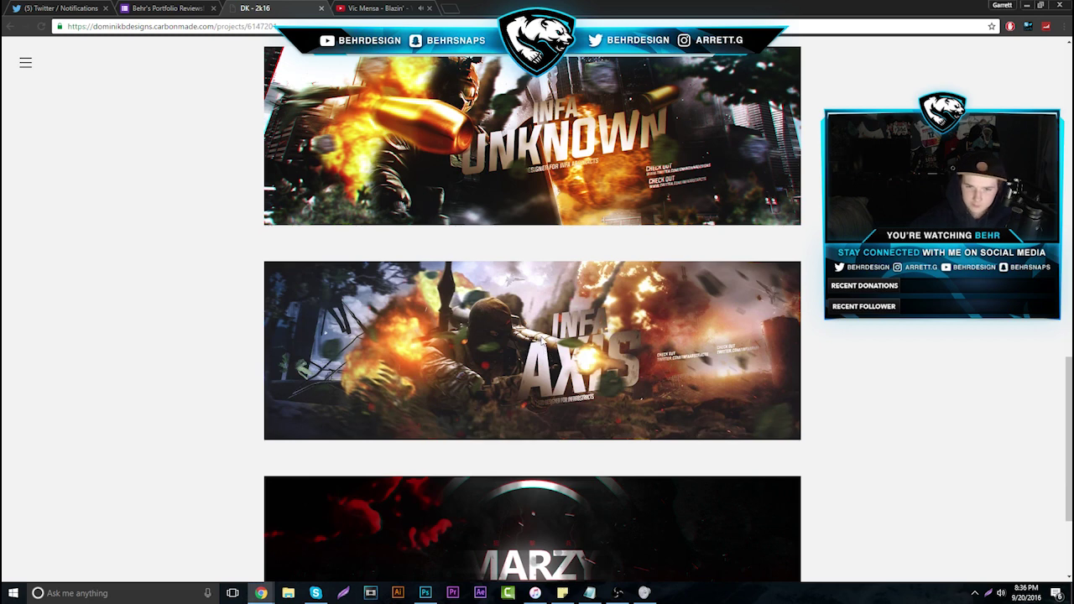
scroll(562, 353, up, 3)
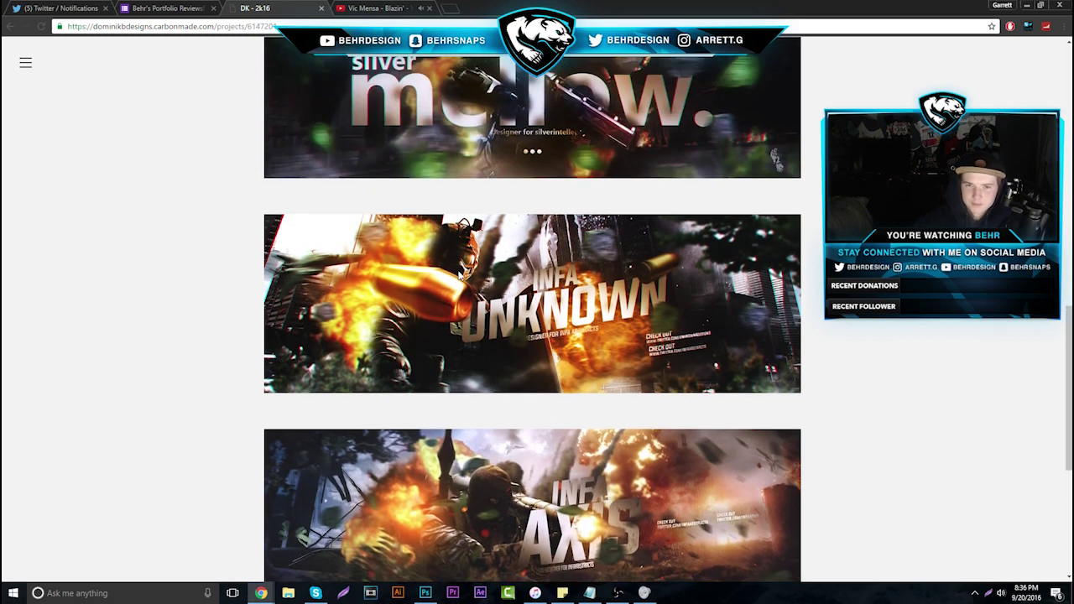
scroll(491, 306, up, 3)
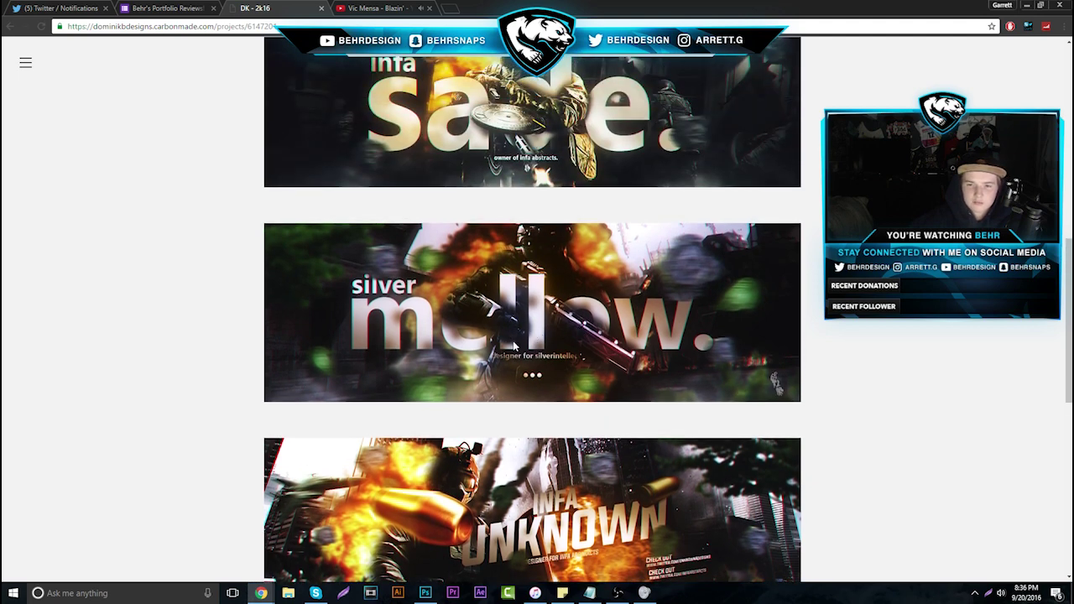
scroll(549, 322, up, 3)
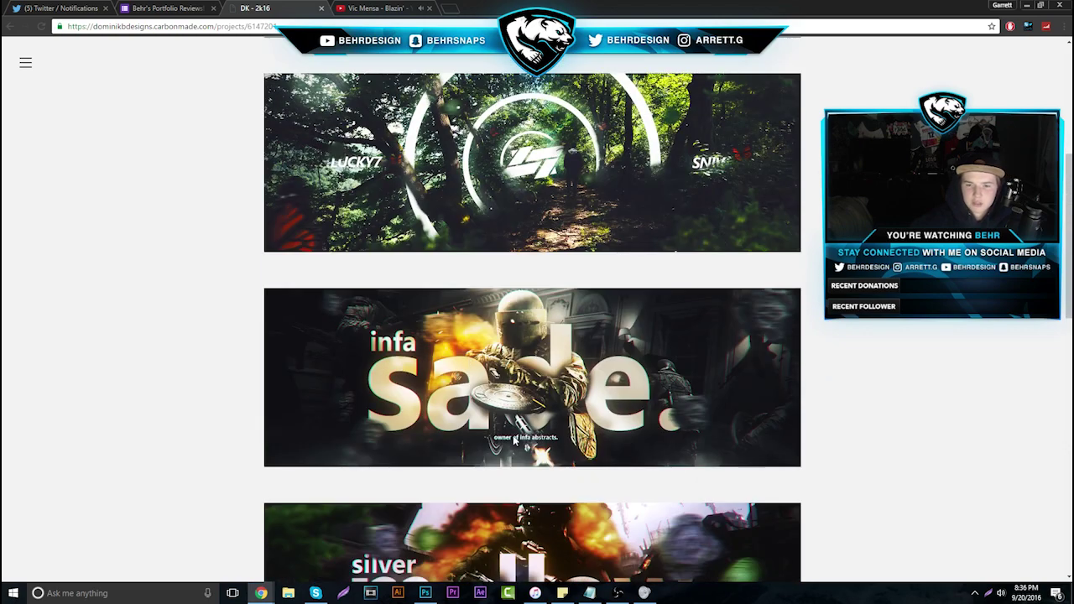
scroll(605, 360, up, 3)
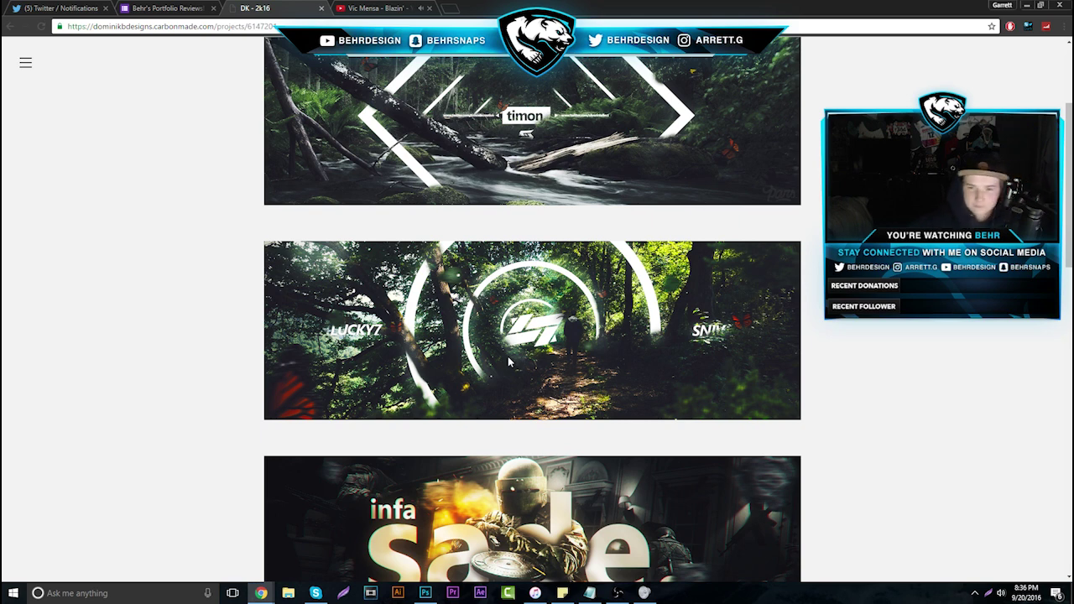
scroll(537, 357, up, 1)
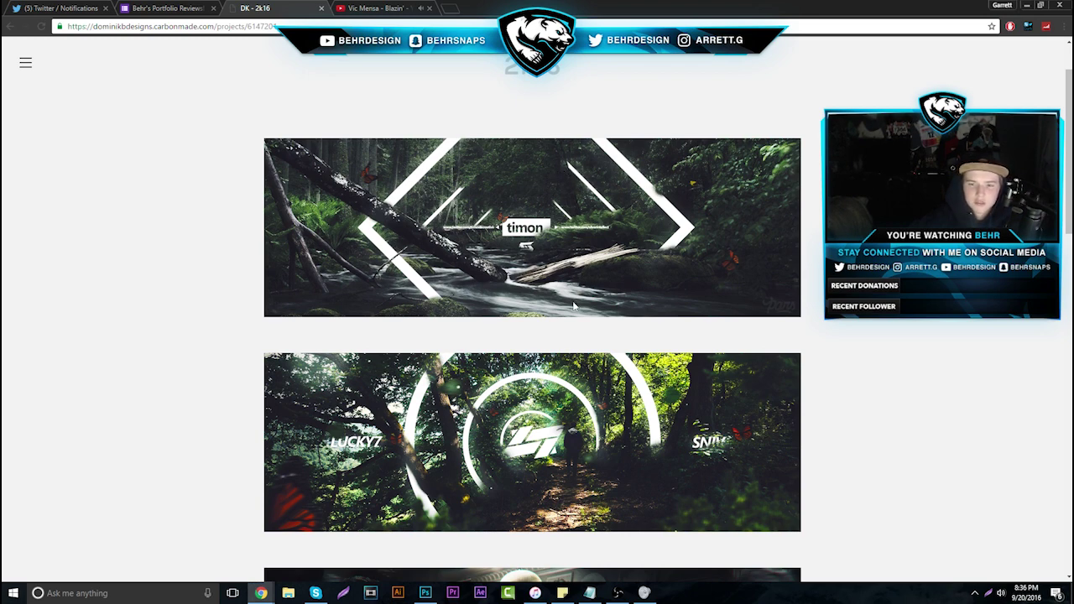
scroll(575, 307, down, 10)
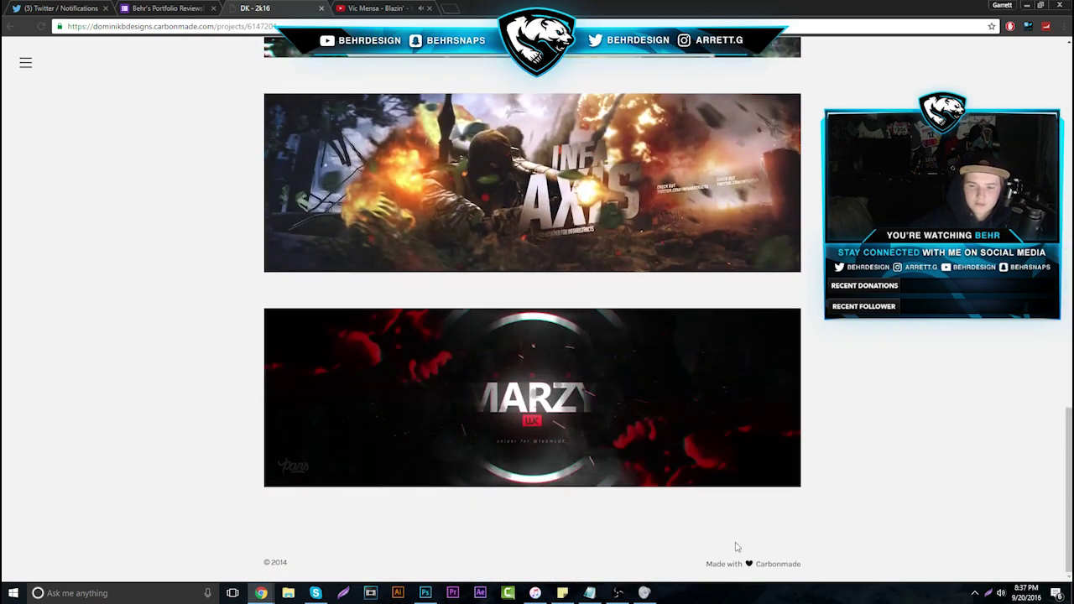
scroll(737, 546, up, 3)
click(321, 8)
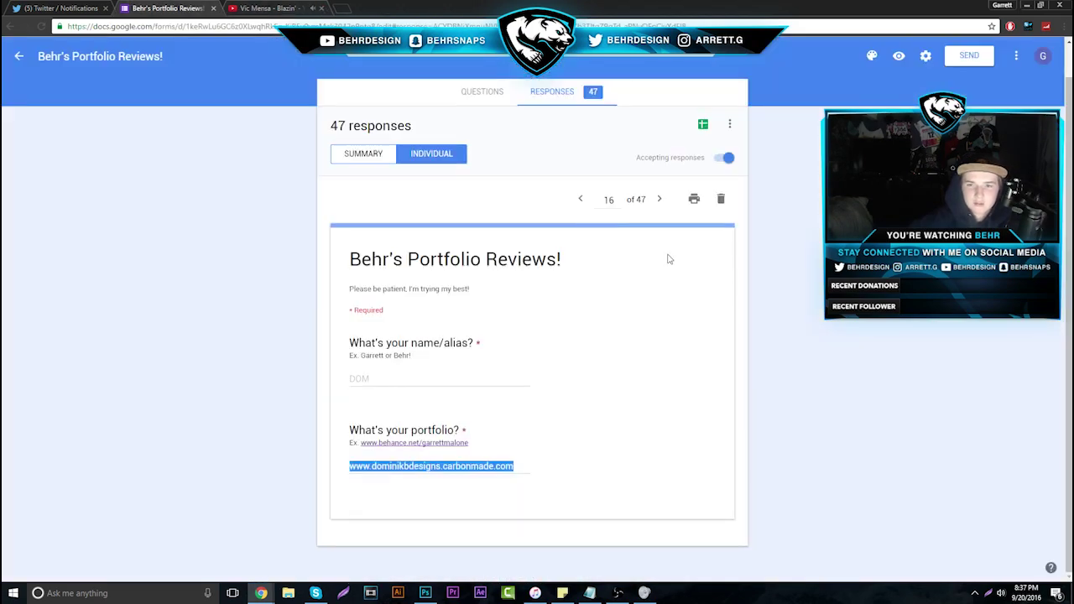
Step back through ten earlier responses with the Previous response arrow
click(580, 202)
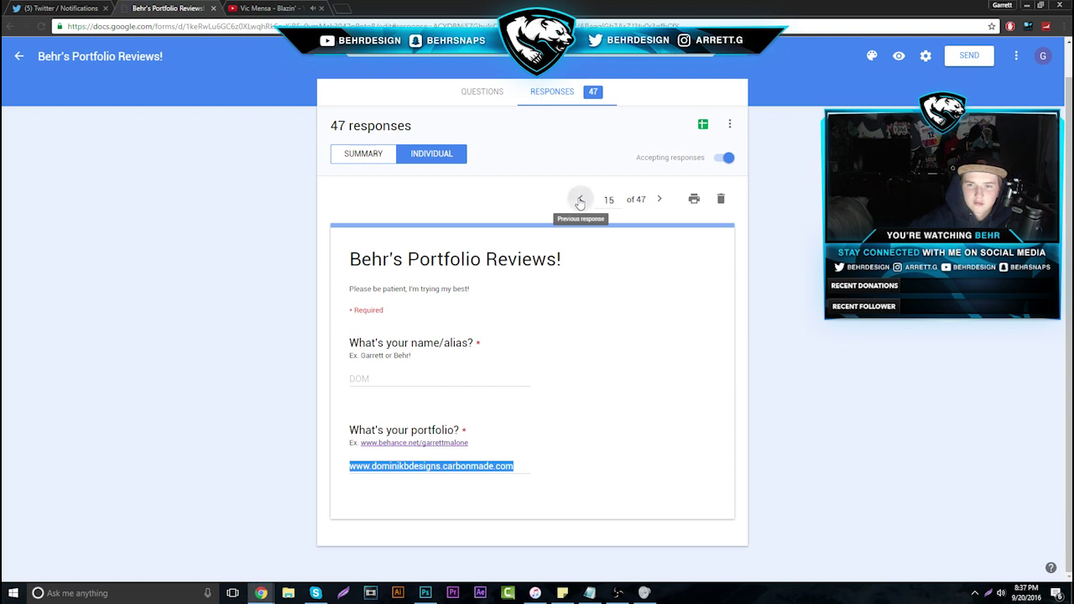
click(580, 201)
click(580, 201)
click(580, 201)
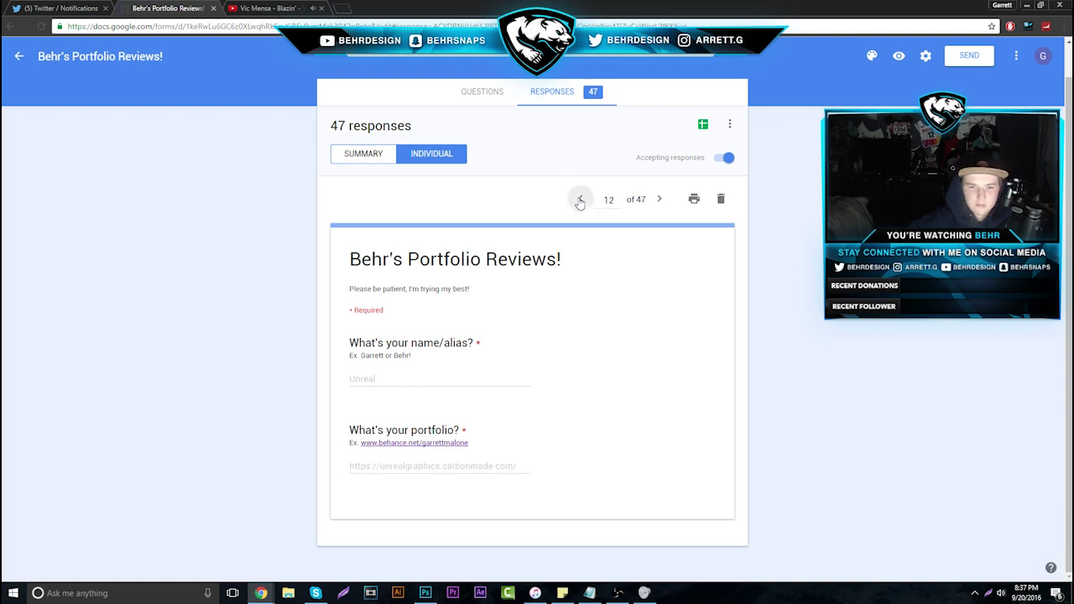
click(580, 201)
click(580, 201)
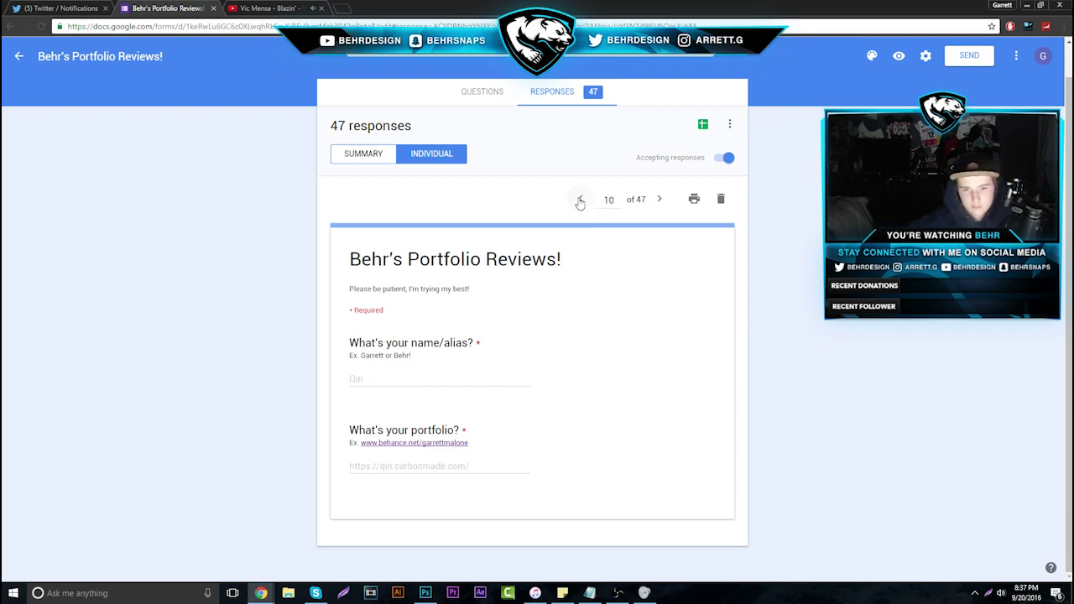
click(580, 202)
click(580, 201)
click(580, 201)
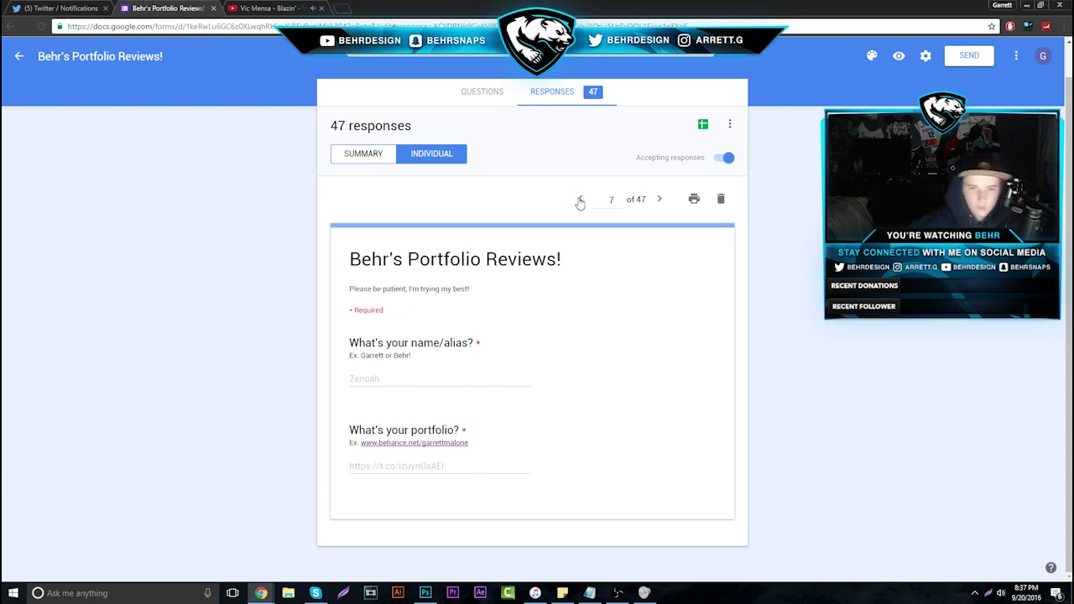
click(580, 202)
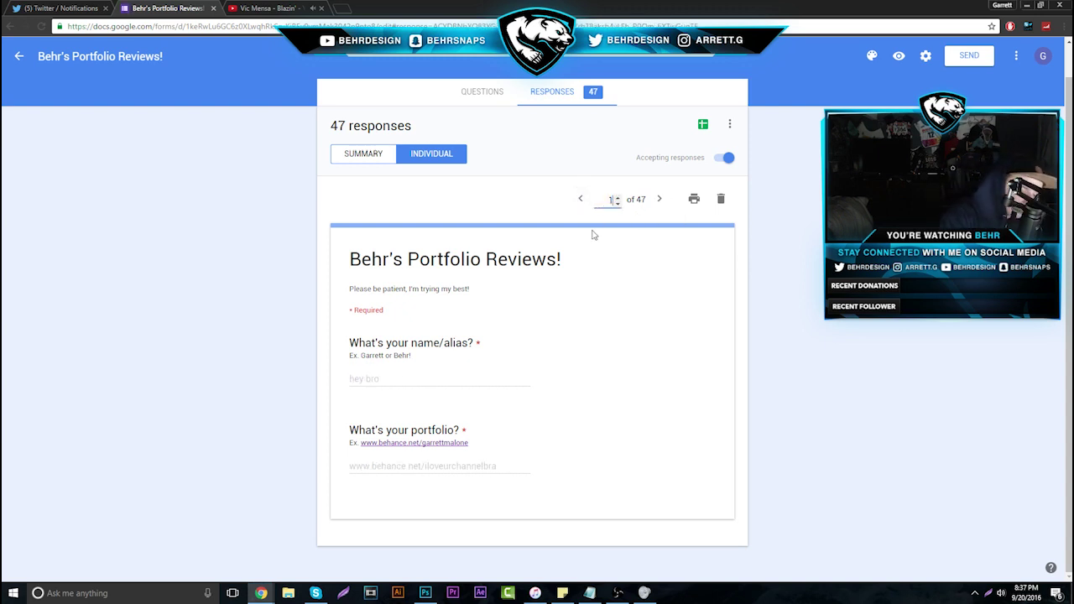
Jump to response 17 of 47 and select its portfolio URL for opening
text(6)
text(7)
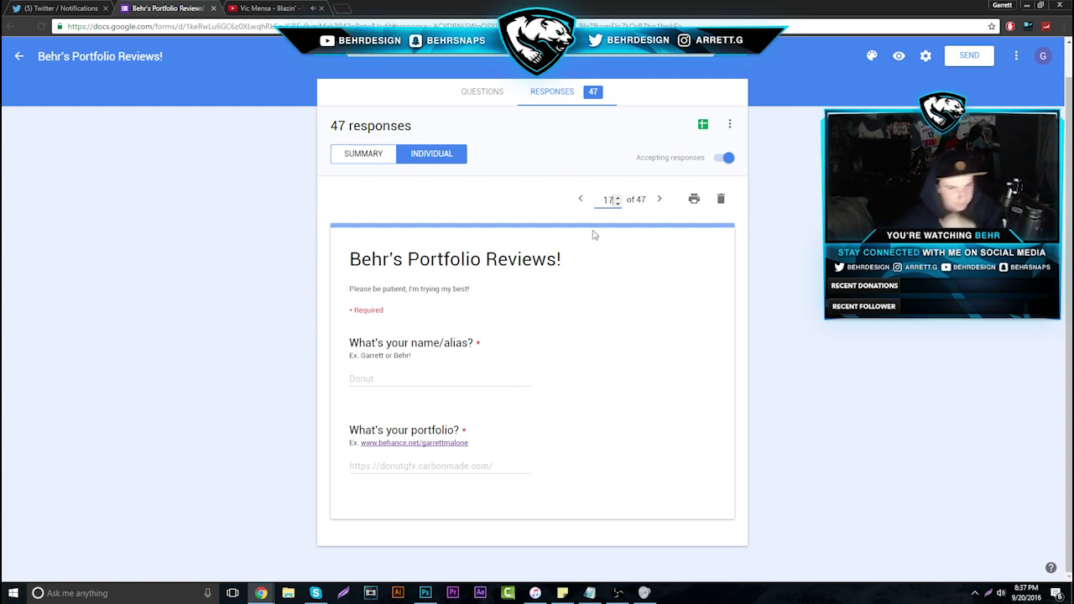
drag(518, 465, 342, 470)
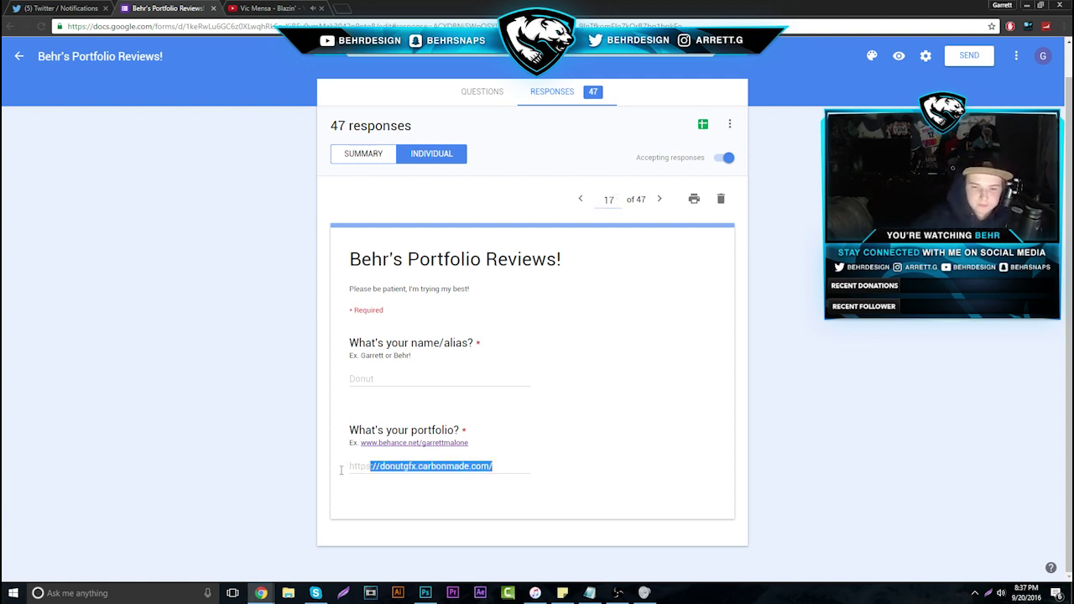
right_click(362, 467)
Open the Donut portfolio's YouTube Banners project and scroll to its end, enlarging the wrestler banner
click(411, 490)
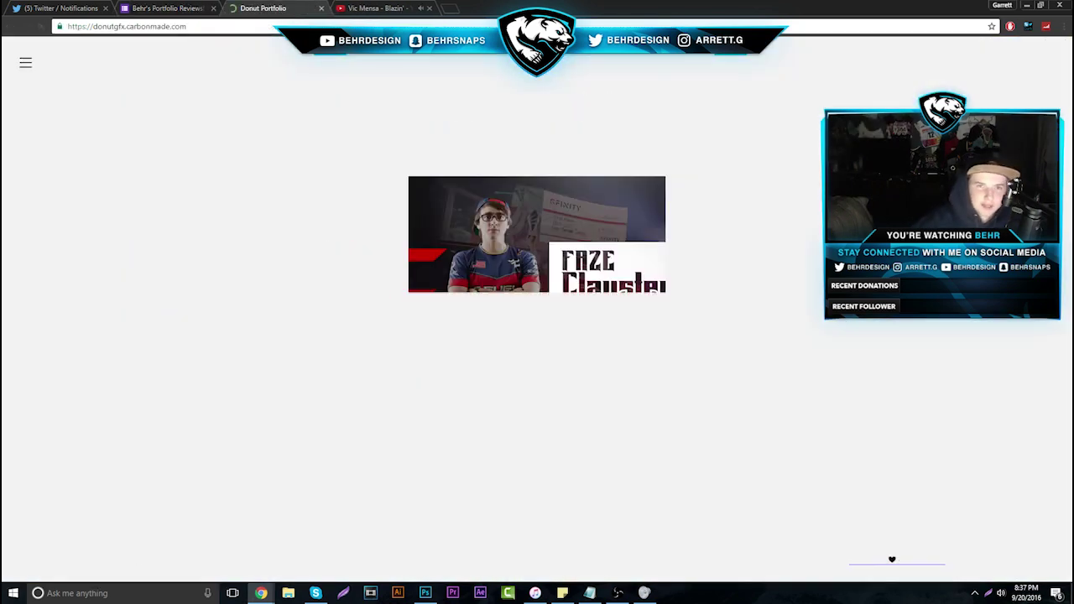
click(310, 291)
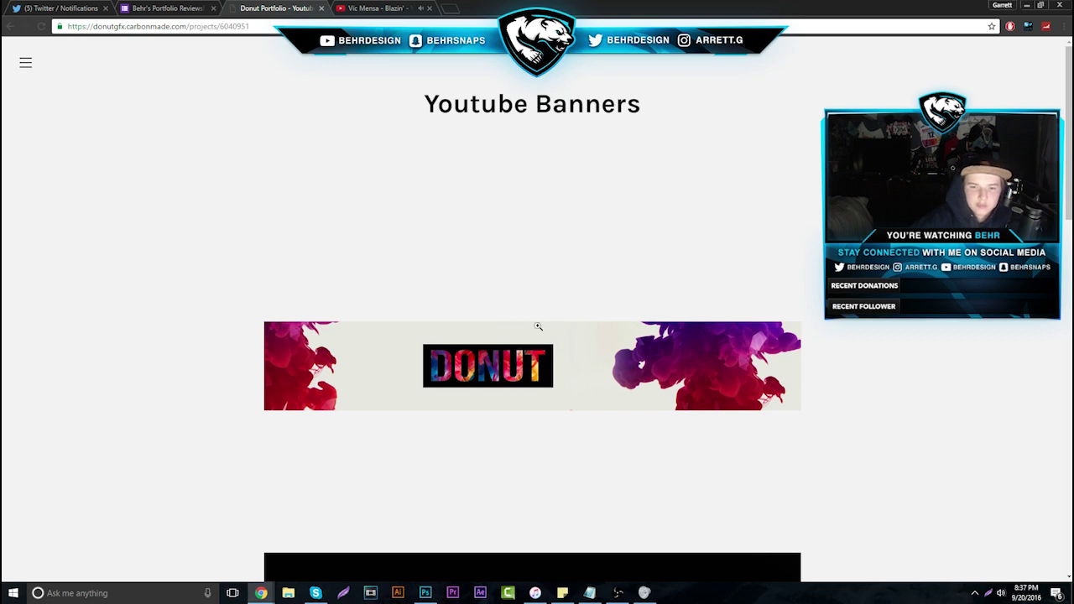
scroll(500, 385, down, 1)
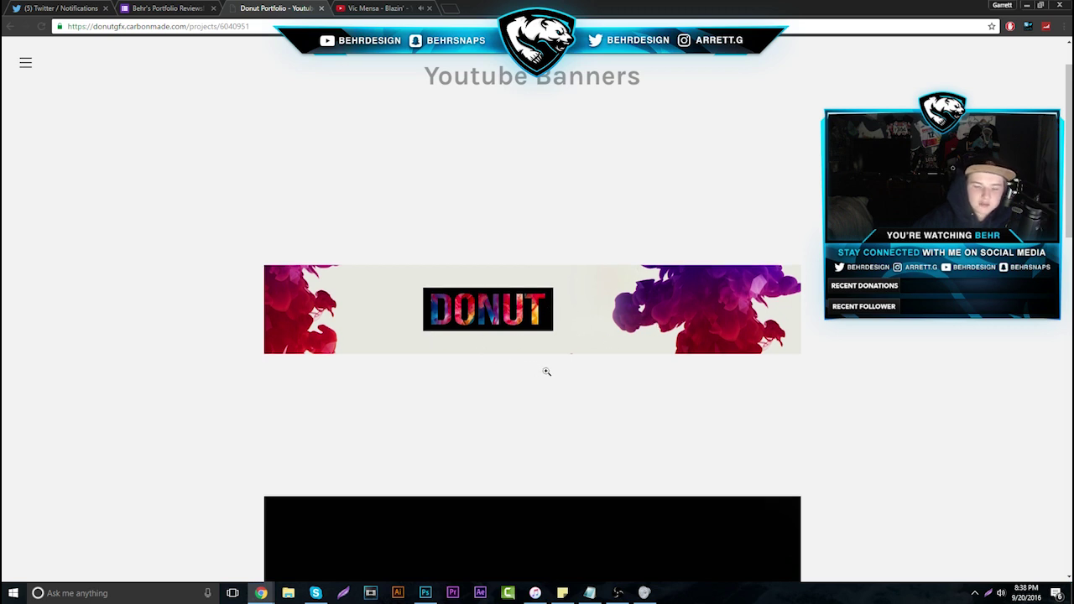
scroll(547, 372, down, 3)
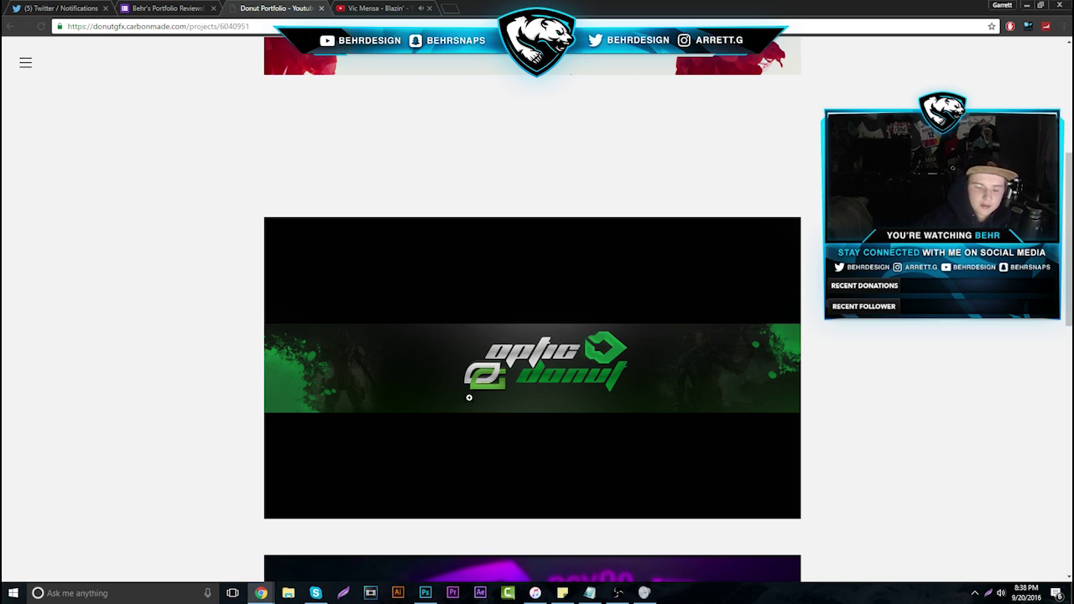
scroll(469, 397, down, 3)
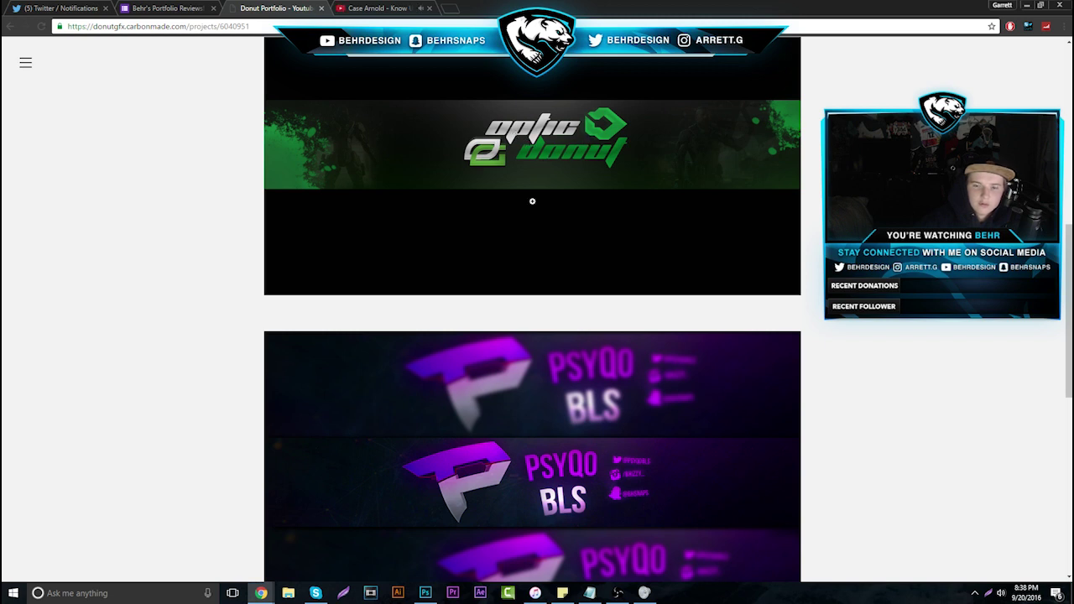
scroll(532, 202, down, 2)
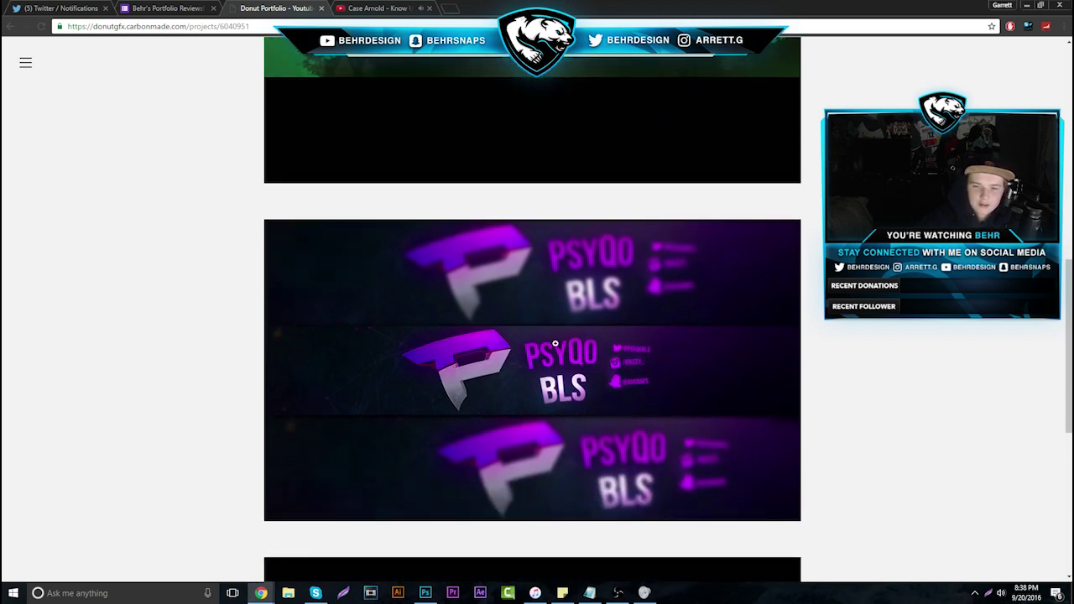
scroll(554, 344, down, 5)
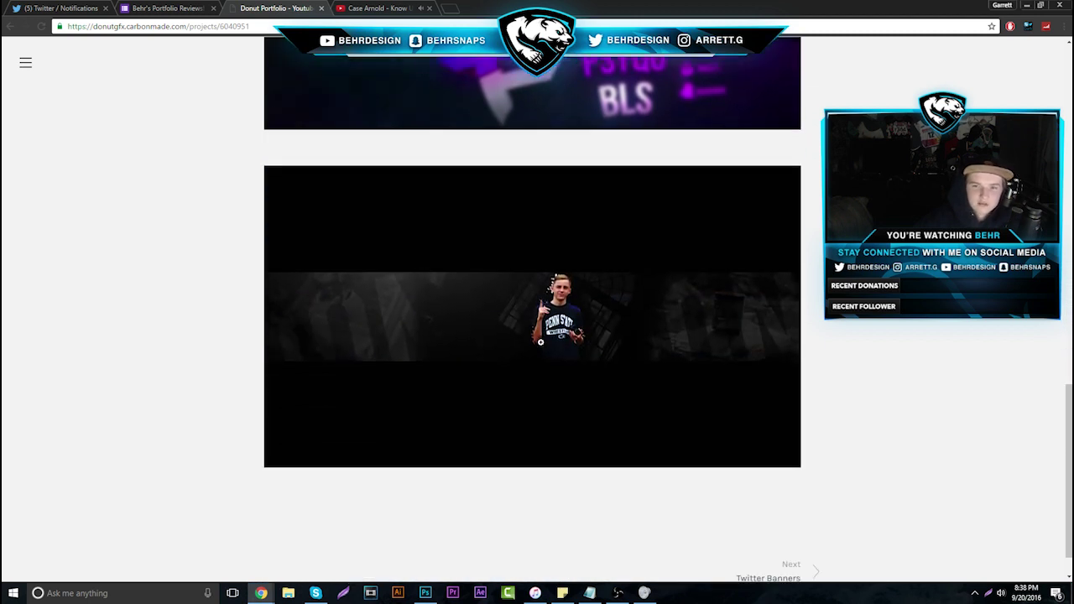
click(540, 341)
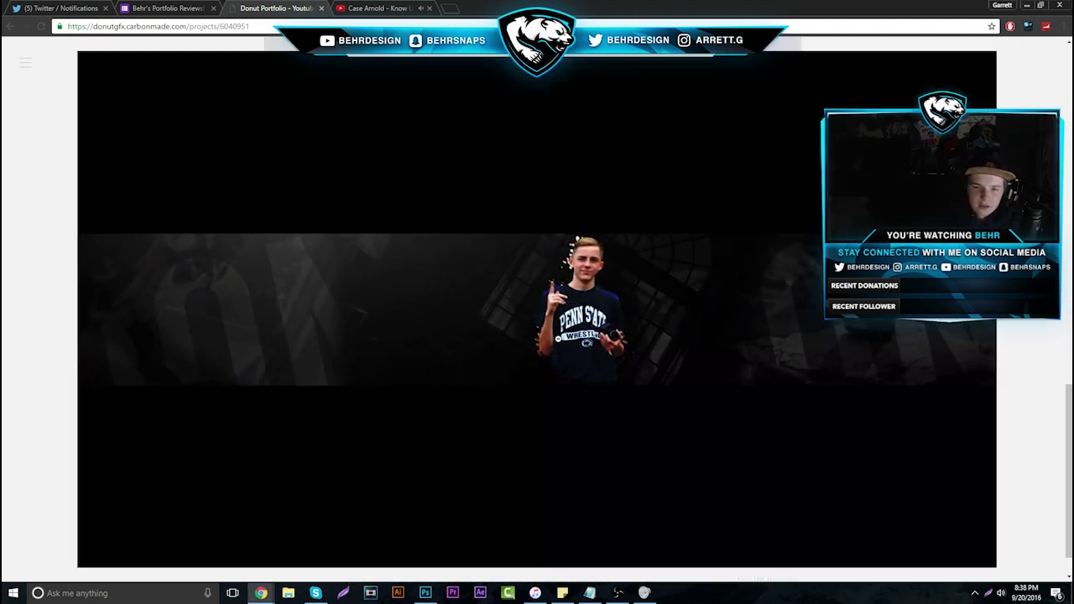
click(529, 277)
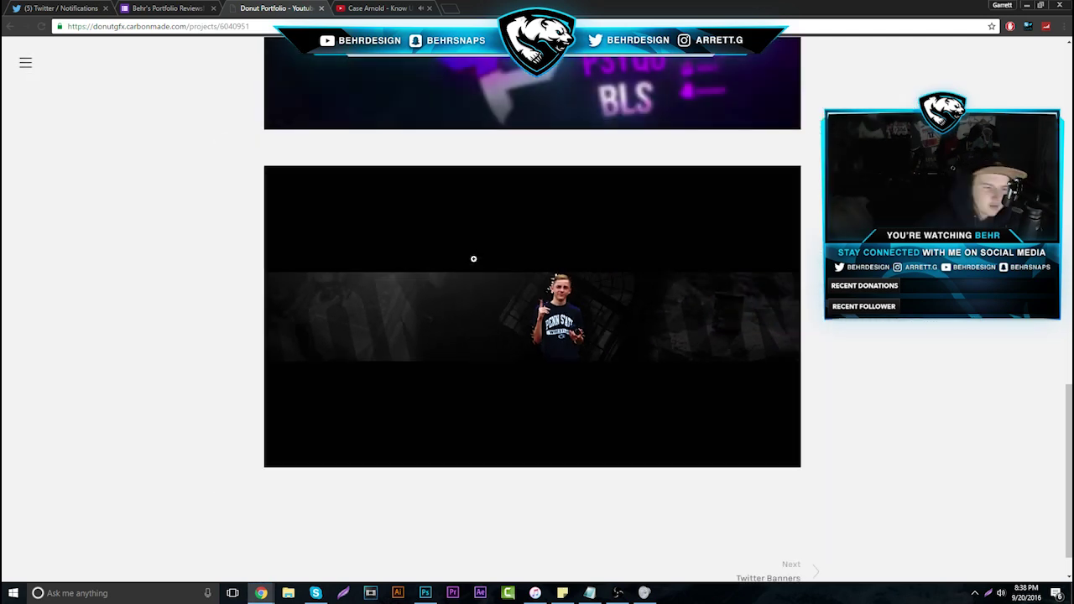
scroll(397, 287, down, 1)
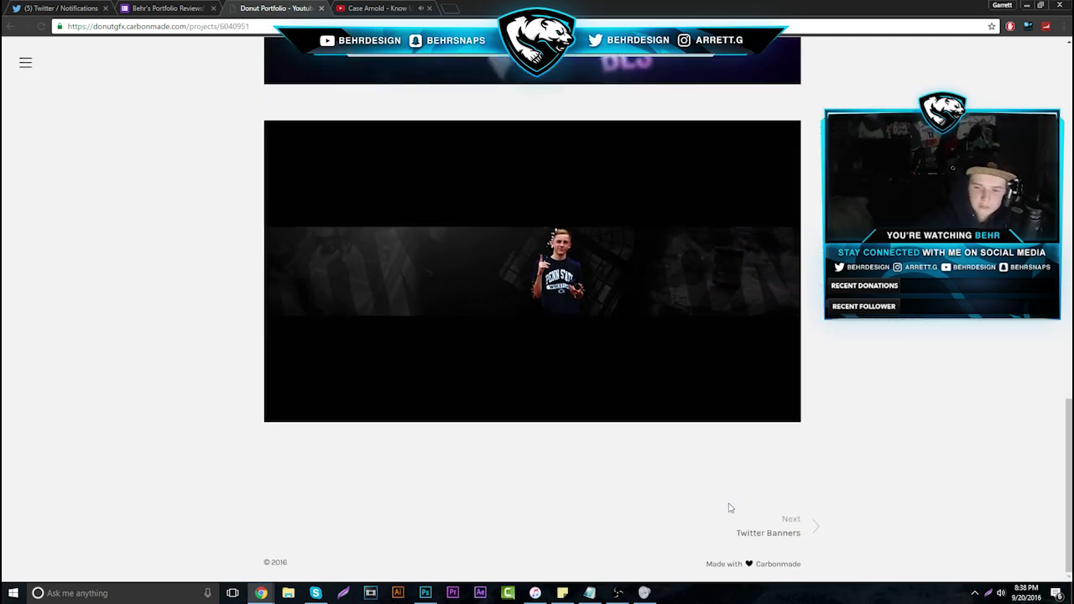
Open the Twitter Banners project and view the FaZe Clayster banner enlarged
click(796, 525)
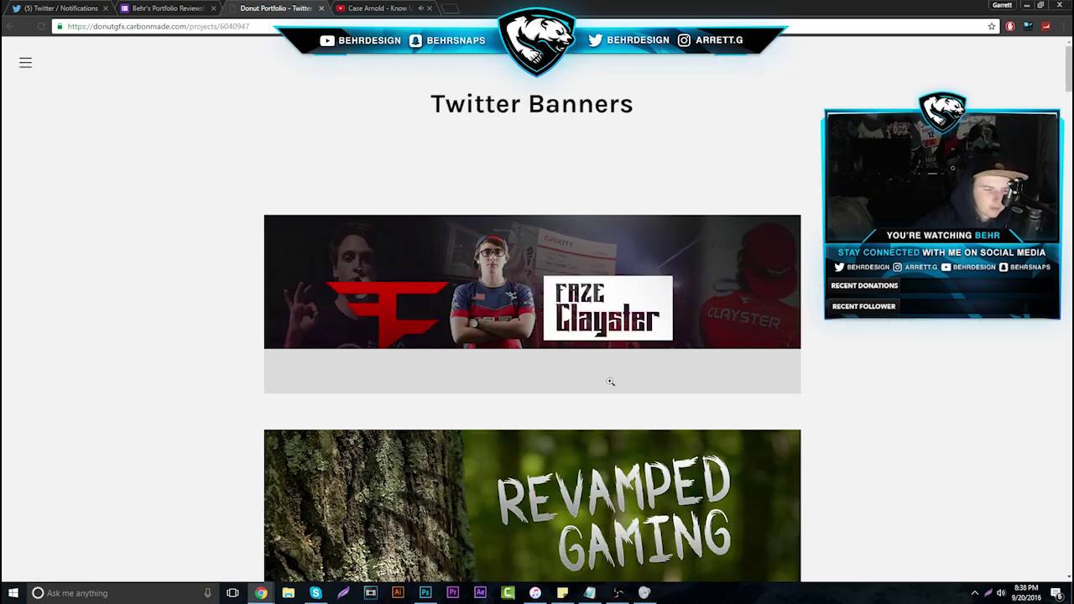
click(579, 329)
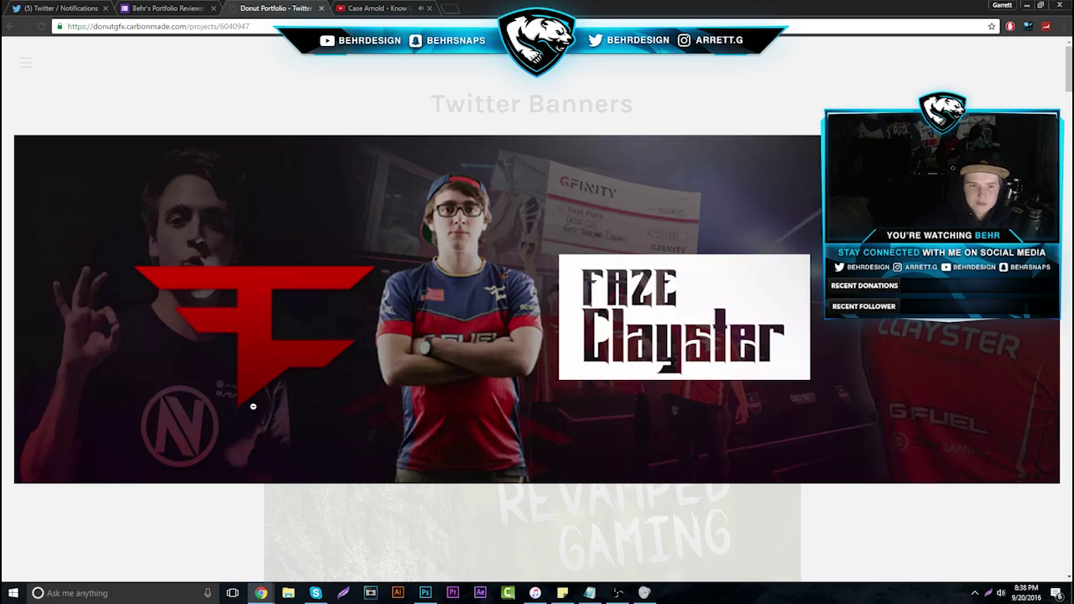
click(610, 251)
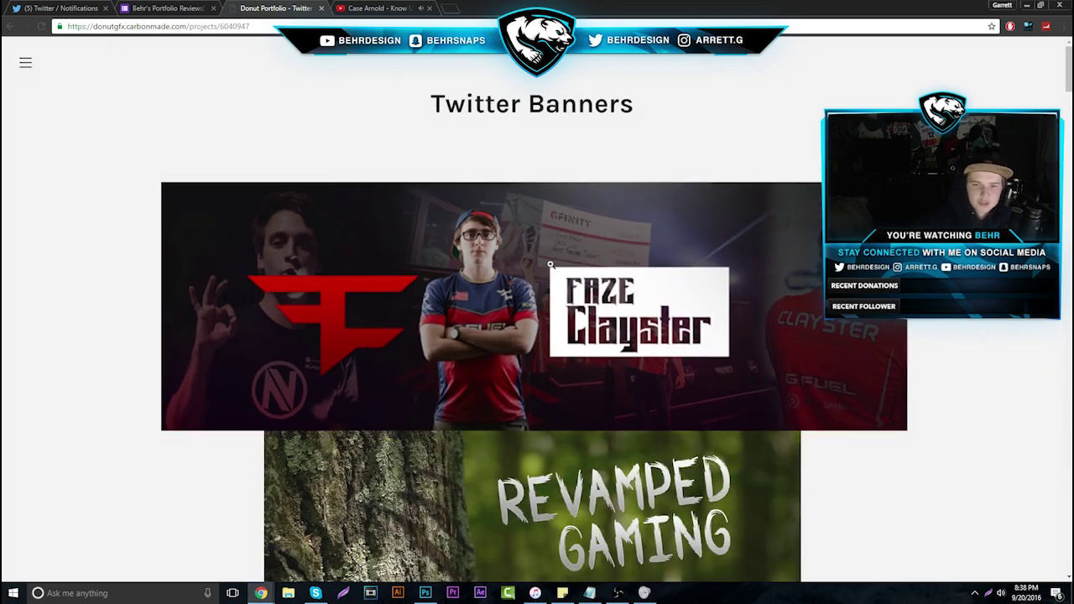
Scroll down to view the FaZe Zooma banner enlarged, then enlarge the purple samurai Donut banner
scroll(396, 289, down, 3)
scroll(396, 290, down, 3)
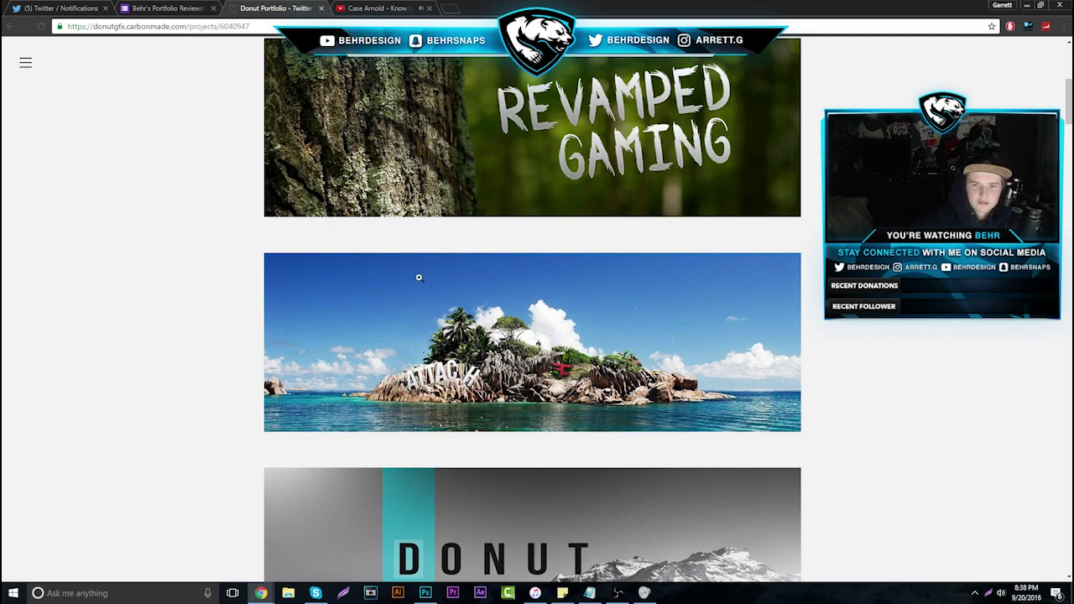
scroll(419, 278, down, 1)
scroll(517, 321, down, 5)
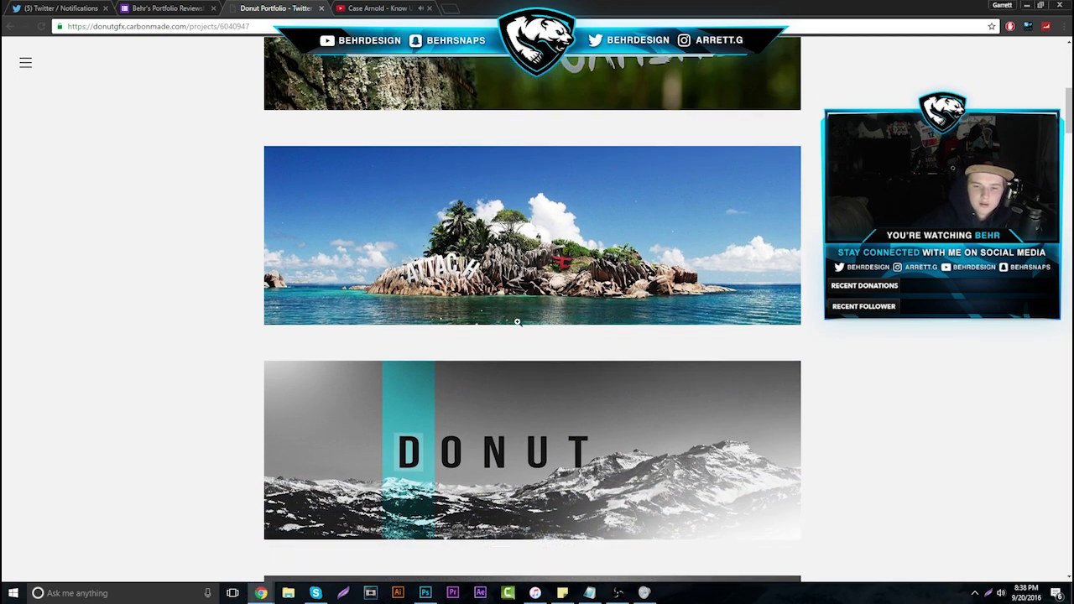
scroll(479, 361, down, 2)
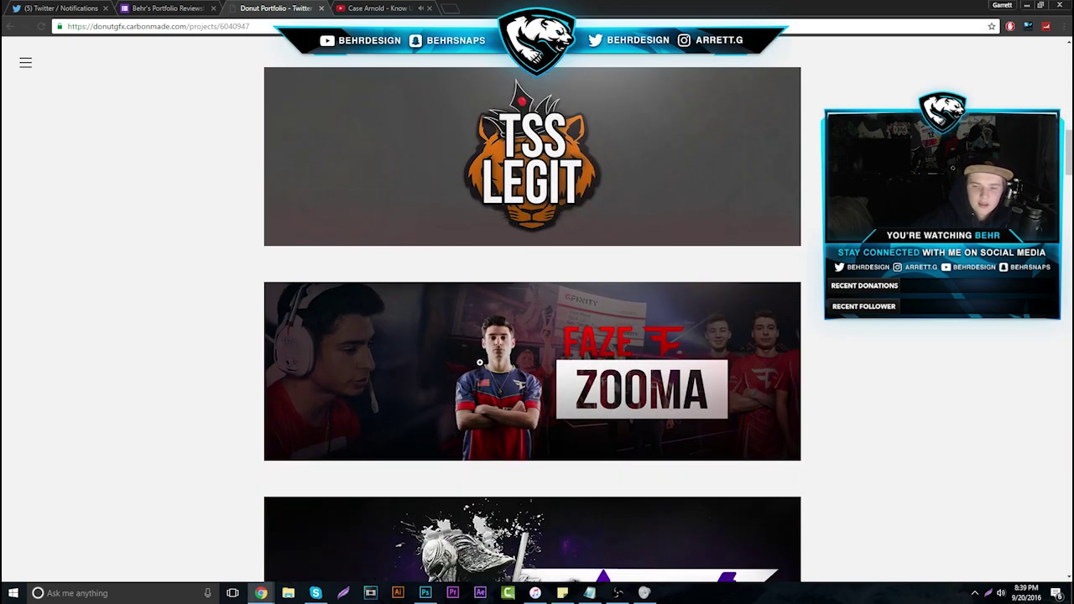
click(479, 361)
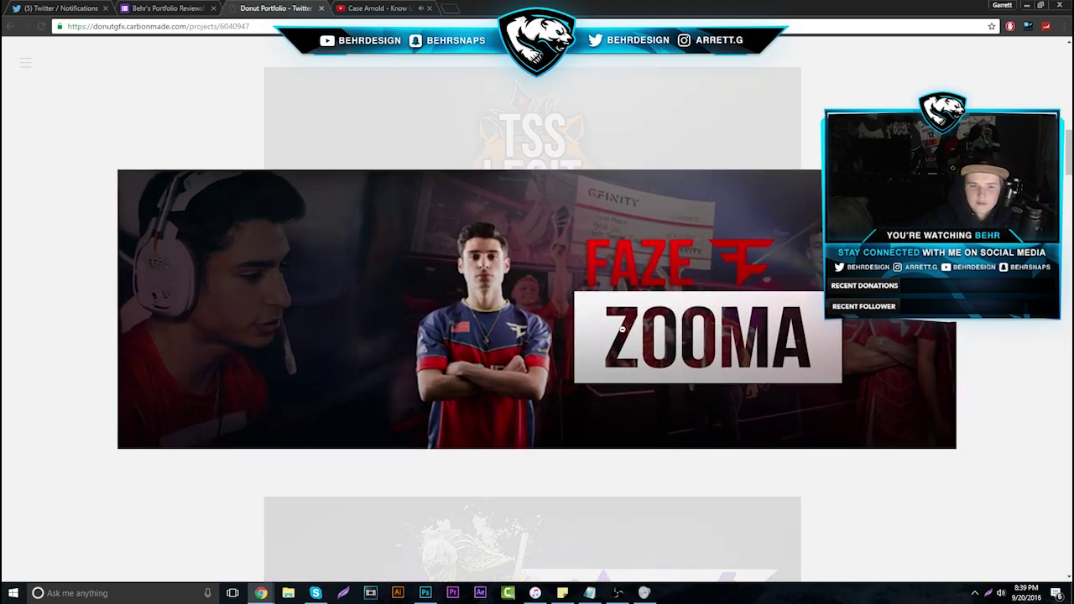
click(622, 329)
scroll(394, 324, down, 4)
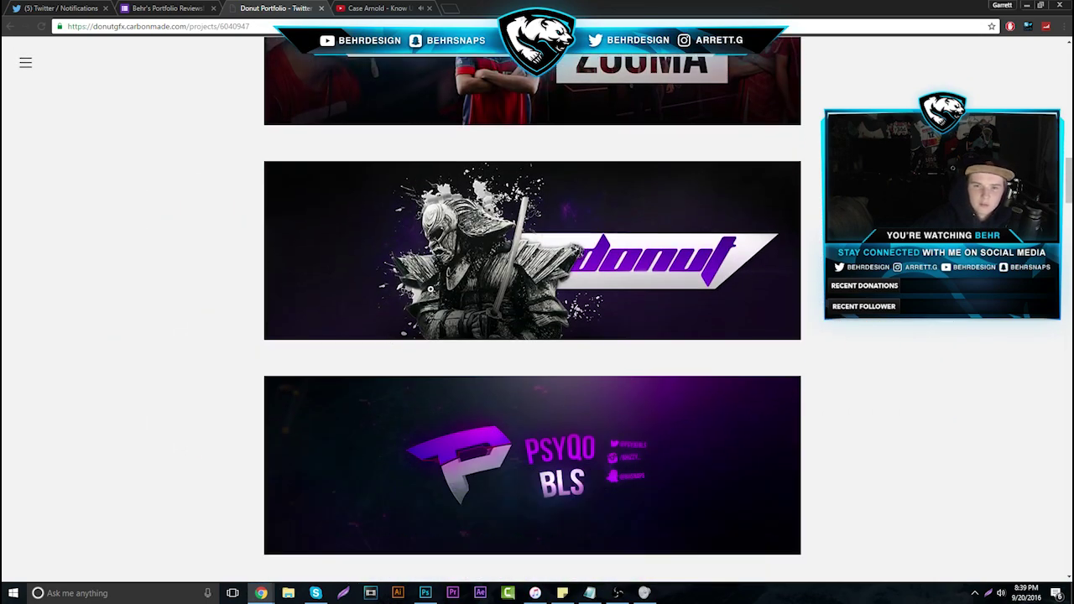
click(475, 272)
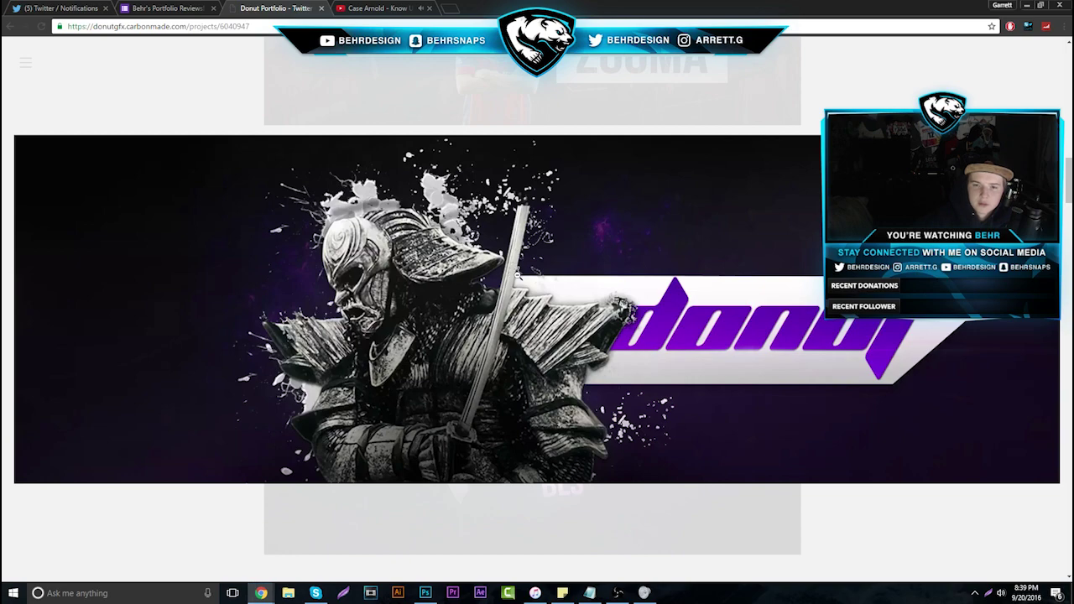
Close the samurai Donut banner and scroll through the remaining Twitter Banners
click(287, 283)
scroll(294, 279, down, 4)
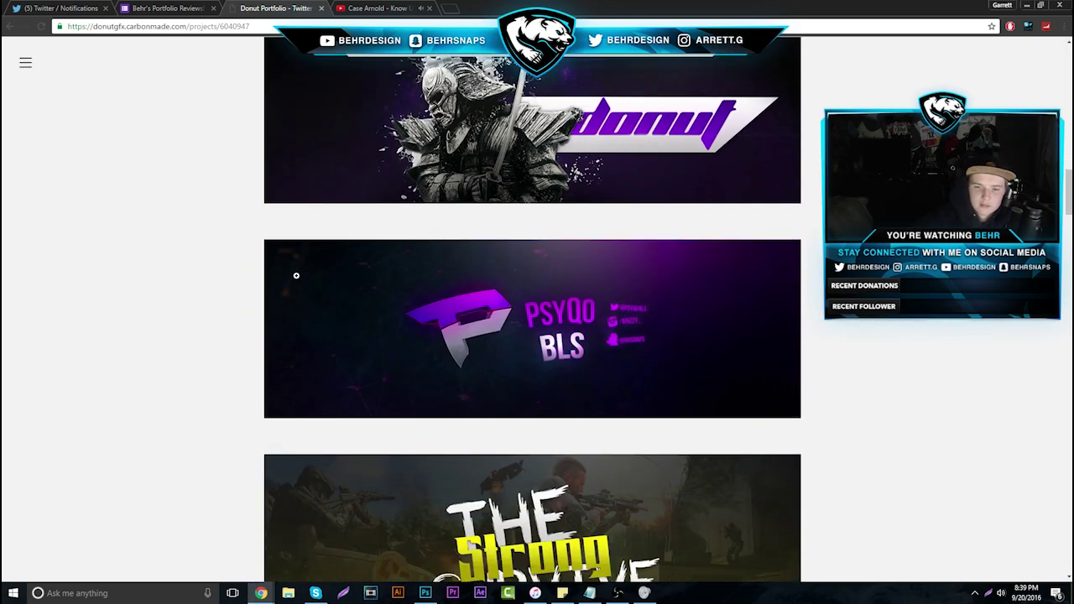
scroll(297, 277, up, 1)
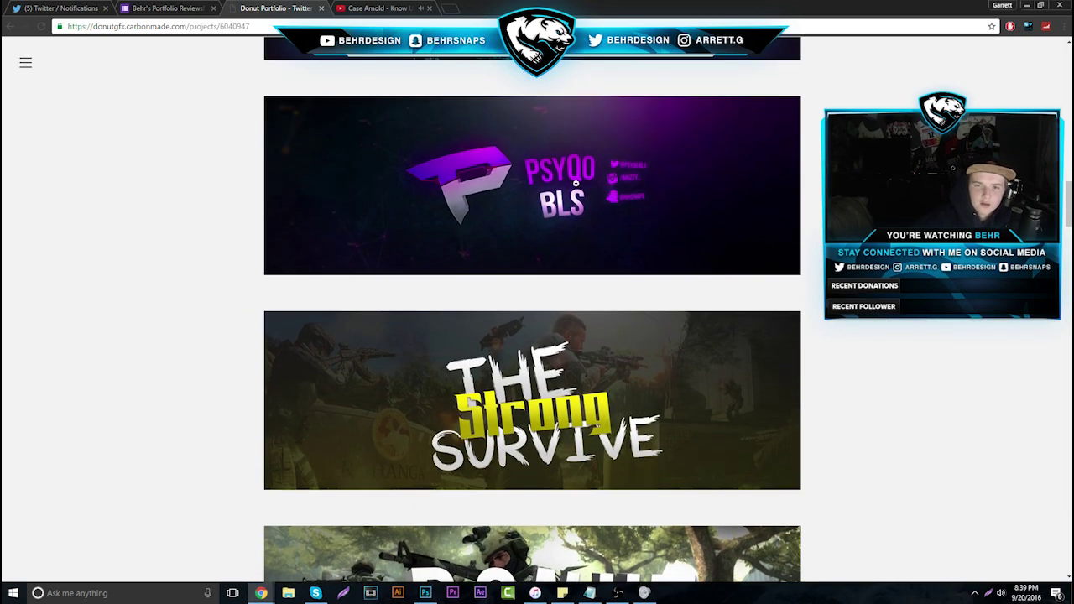
scroll(562, 215, down, 5)
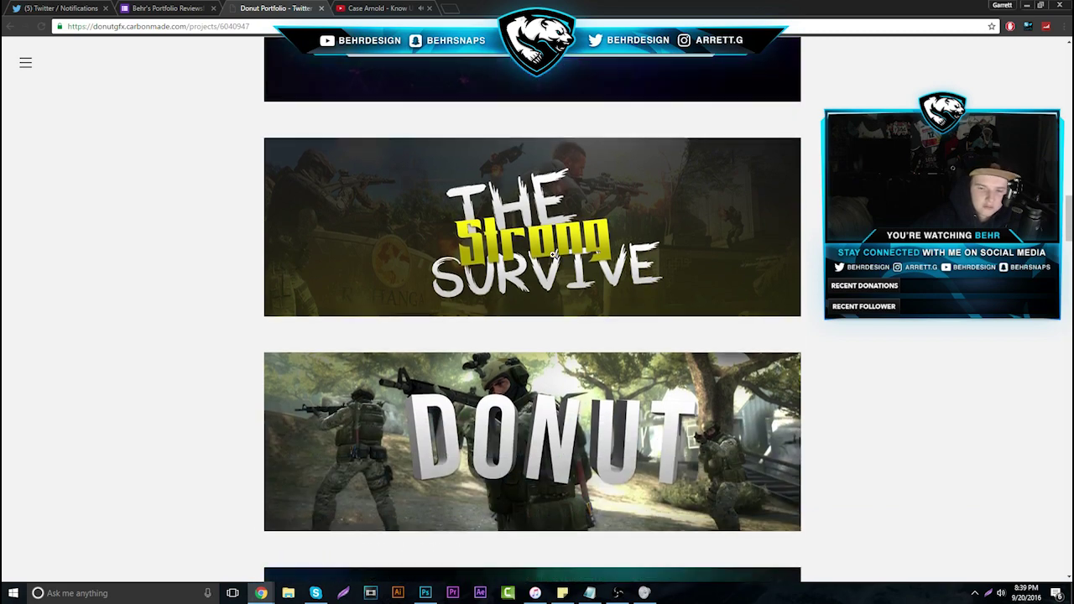
scroll(555, 247, down, 5)
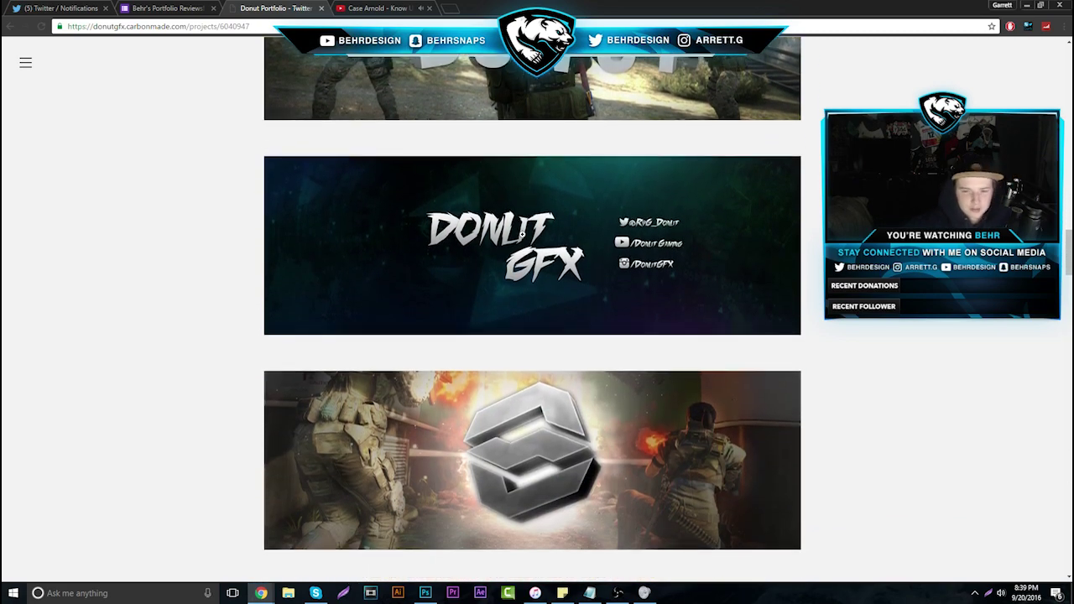
scroll(557, 255, down, 1)
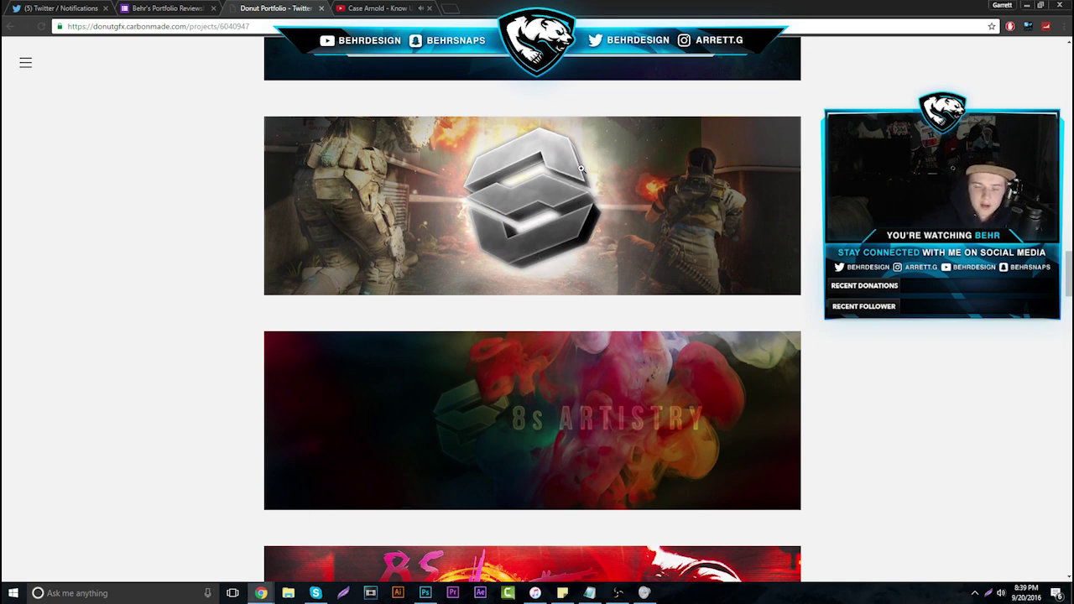
scroll(538, 182, down, 9)
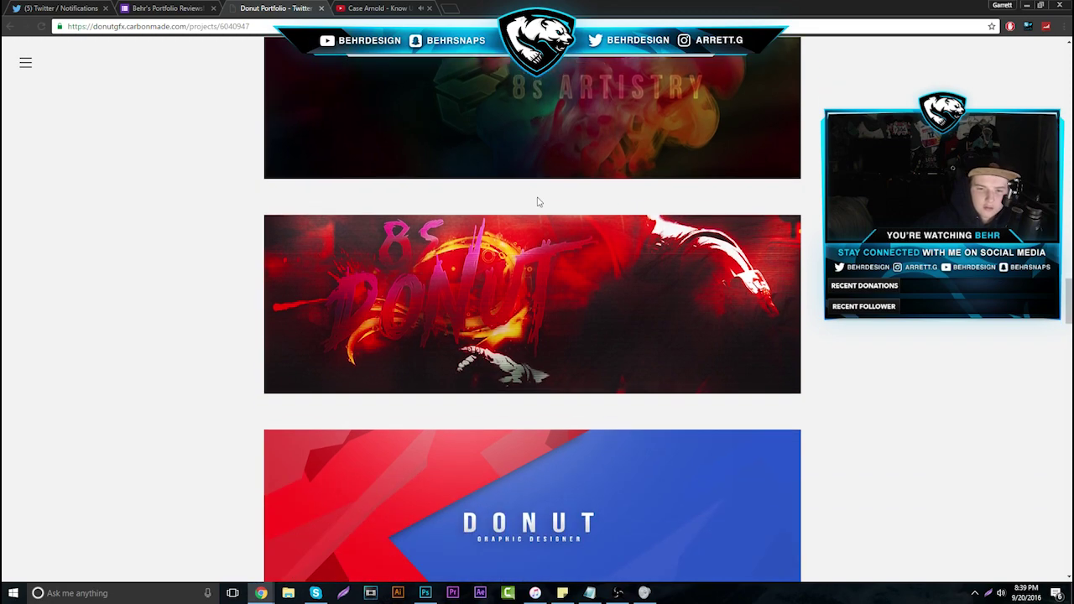
scroll(538, 196, down, 2)
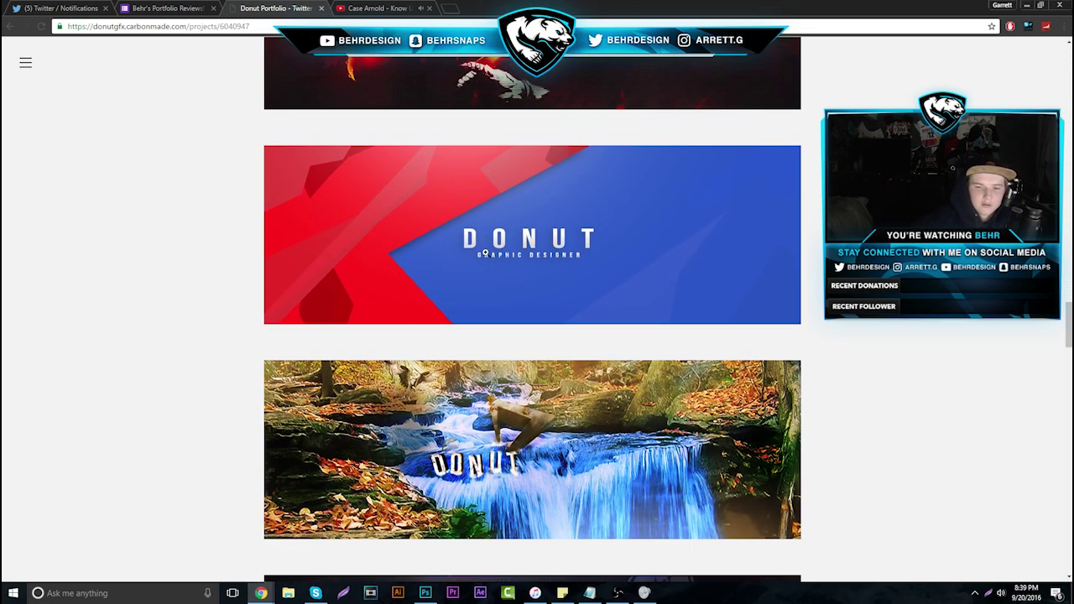
scroll(454, 251, down, 9)
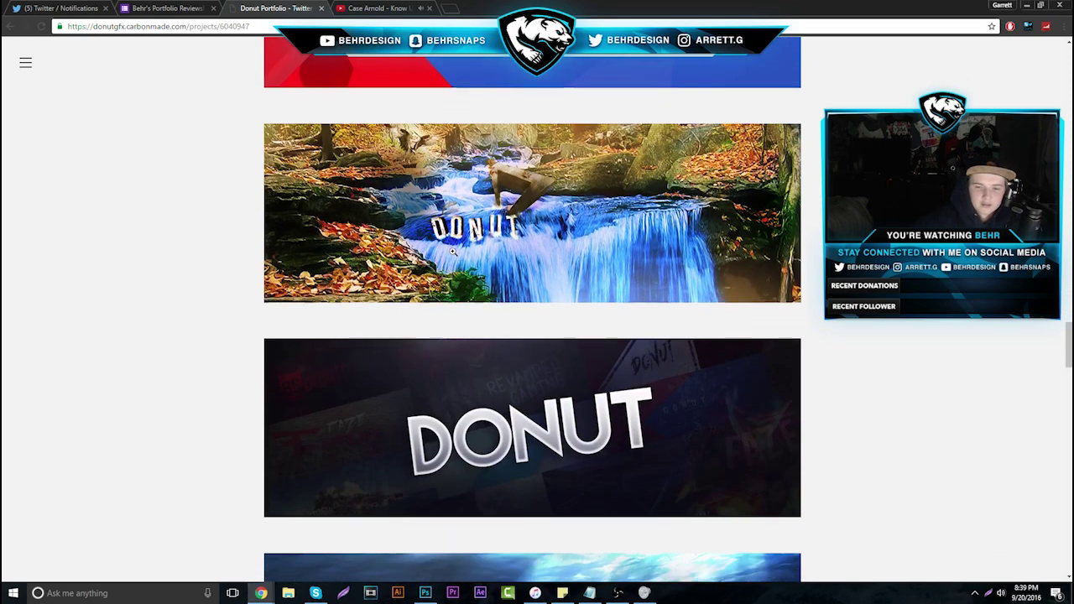
scroll(518, 264, down, 3)
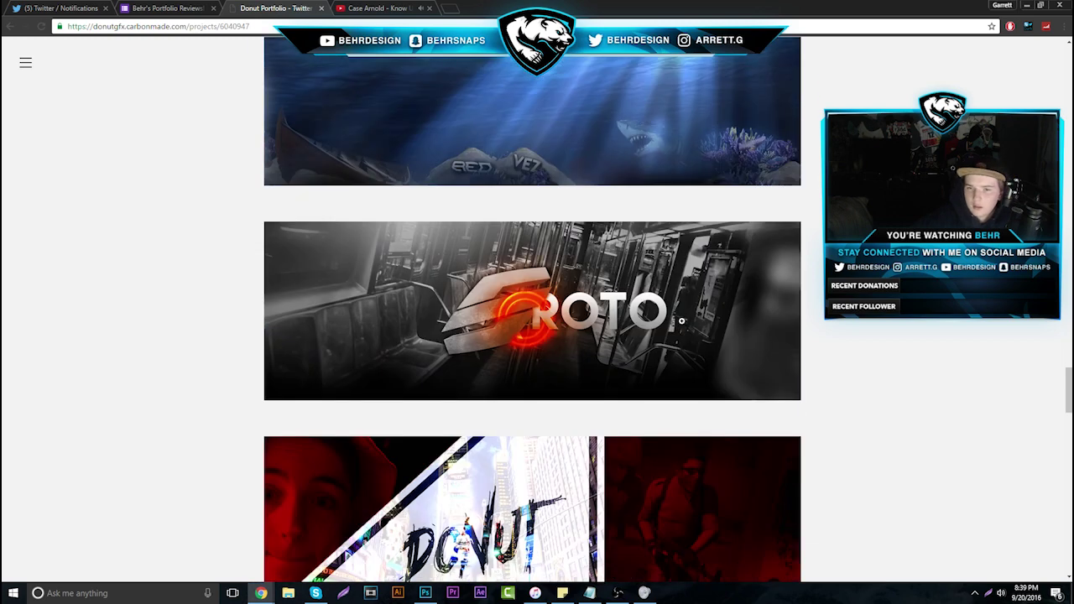
scroll(680, 320, down, 2)
scroll(676, 323, down, 5)
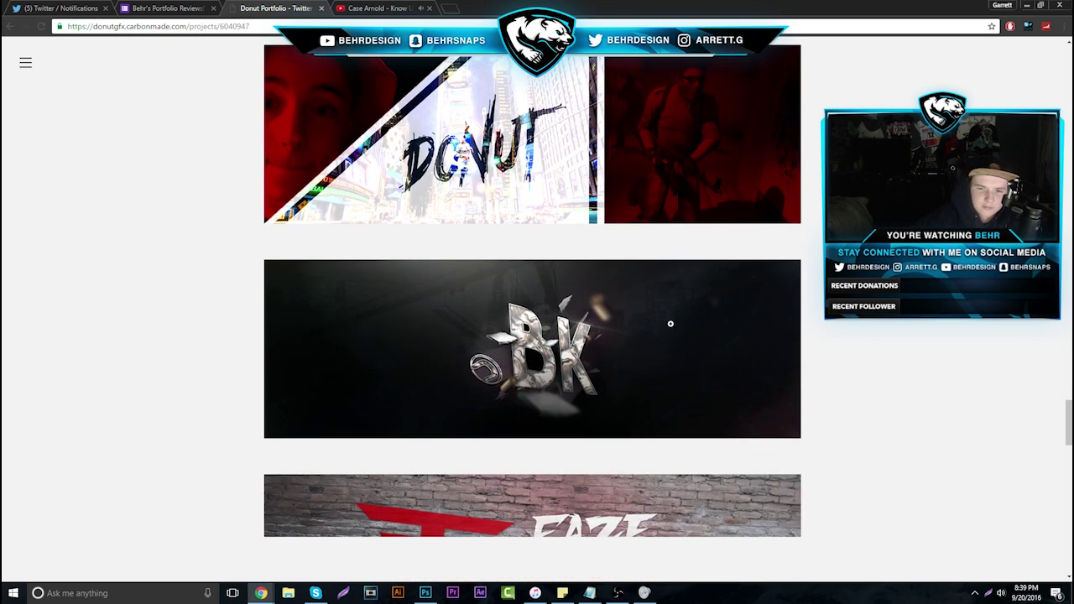
scroll(670, 325, down, 3)
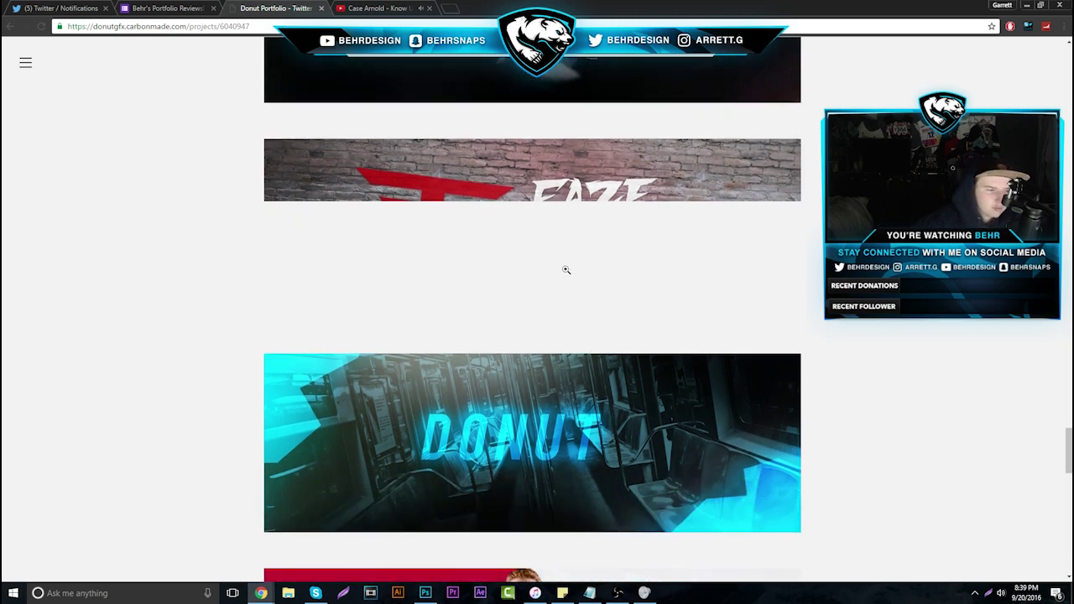
scroll(566, 269, down, 3)
scroll(610, 407, down, 2)
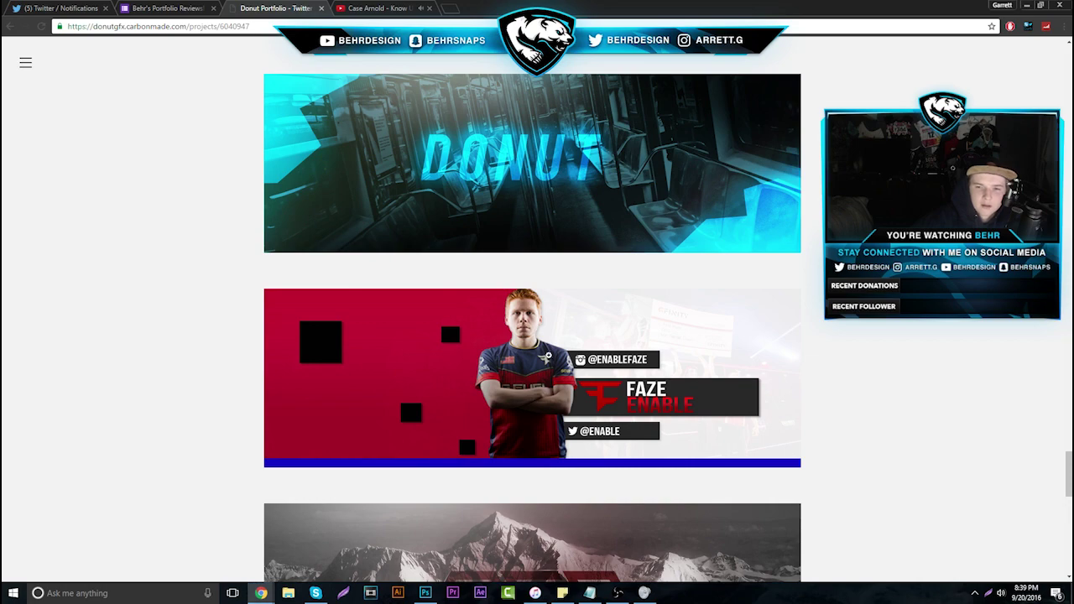
scroll(542, 336, down, 2)
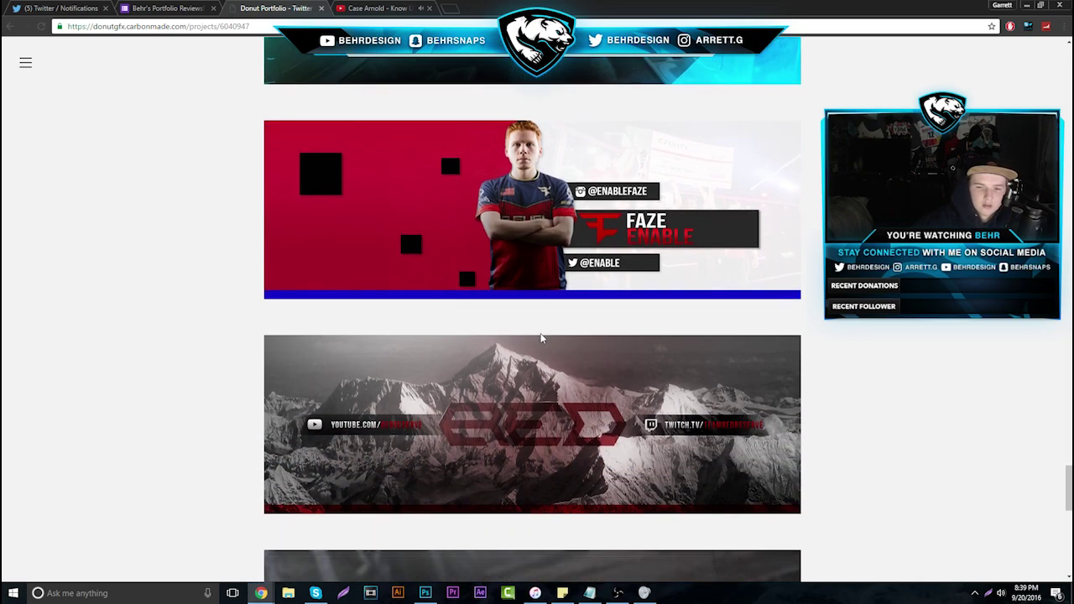
scroll(541, 336, down, 5)
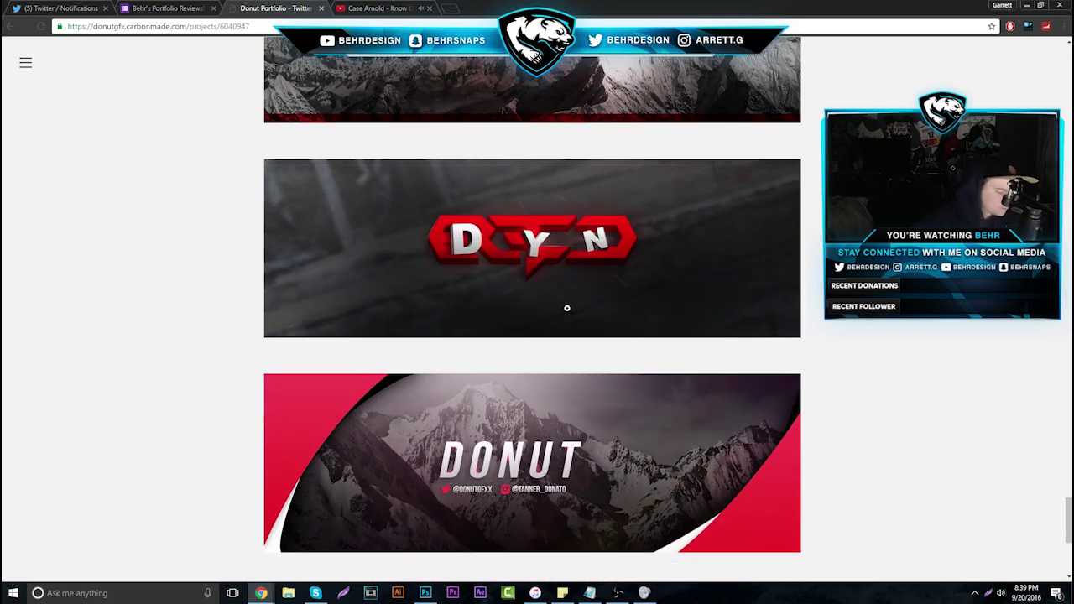
Close the Donut portfolio and open response 18's Carbonmade portfolio from its submitted address
click(321, 7)
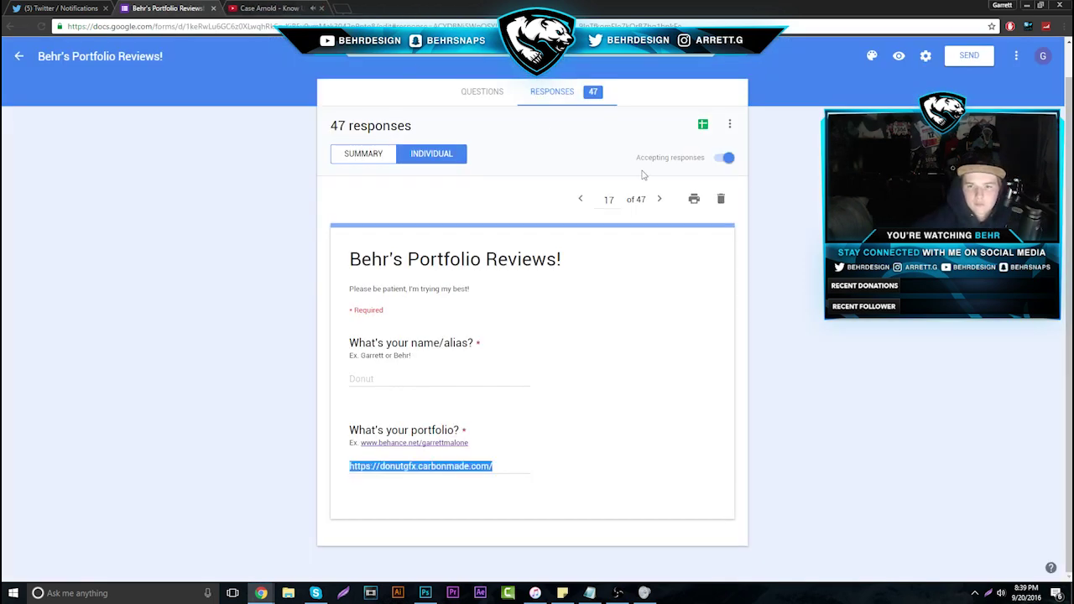
click(350, 445)
drag(349, 467, 558, 475)
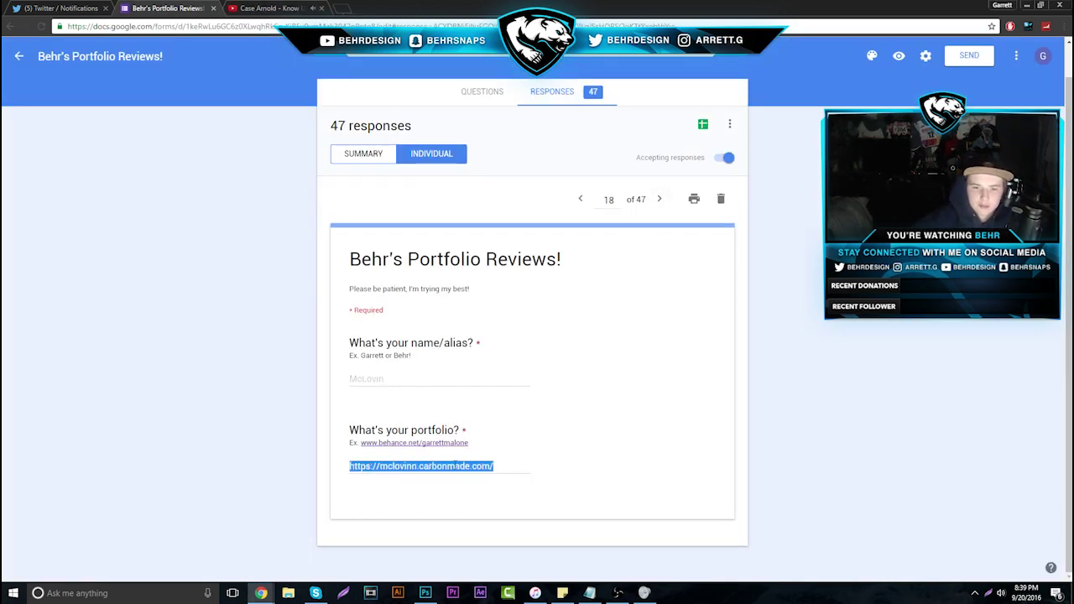
right_click(442, 461)
click(487, 484)
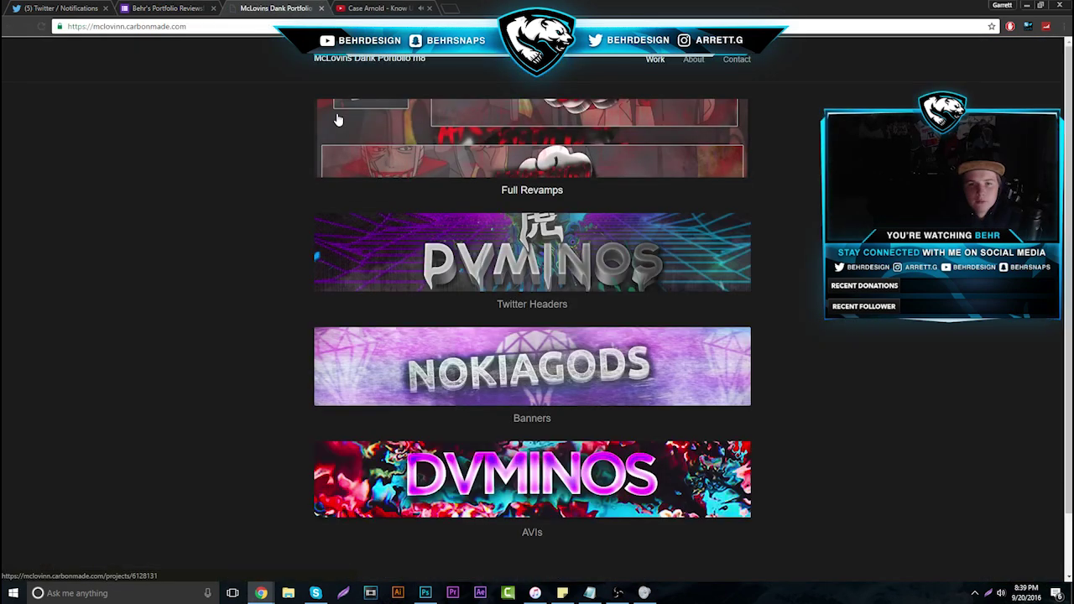
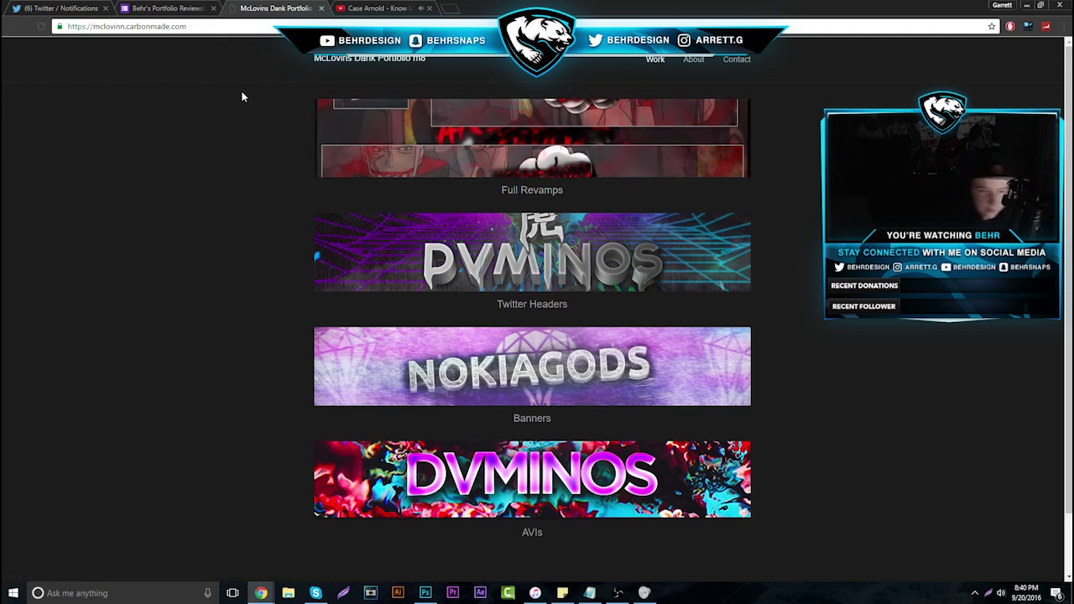
Open Twitter Headers and flip through the slides, returning to the purple DYMINOS header
click(527, 254)
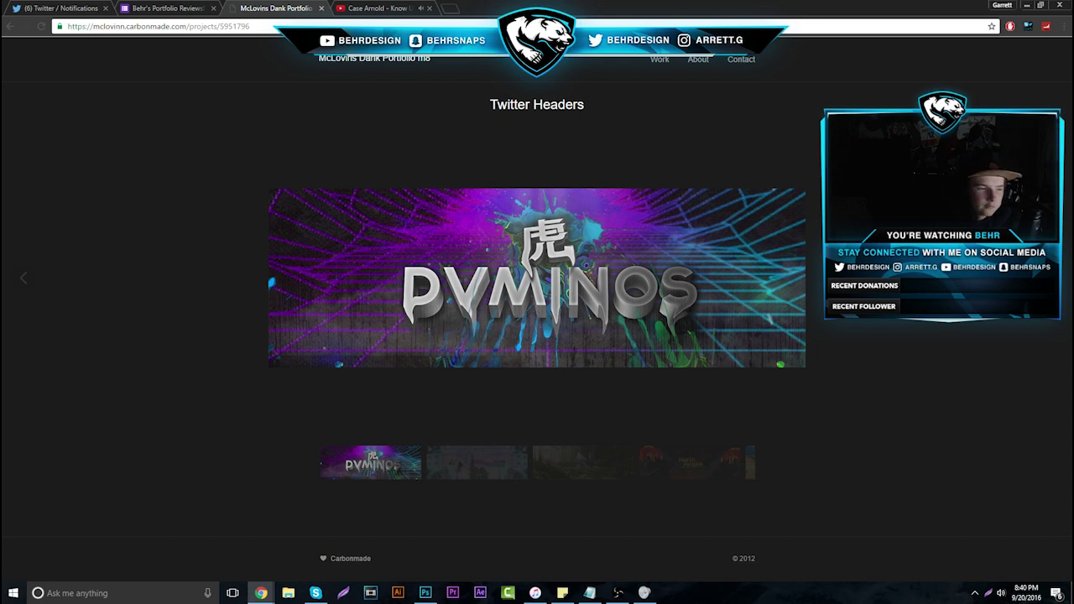
key(Right)
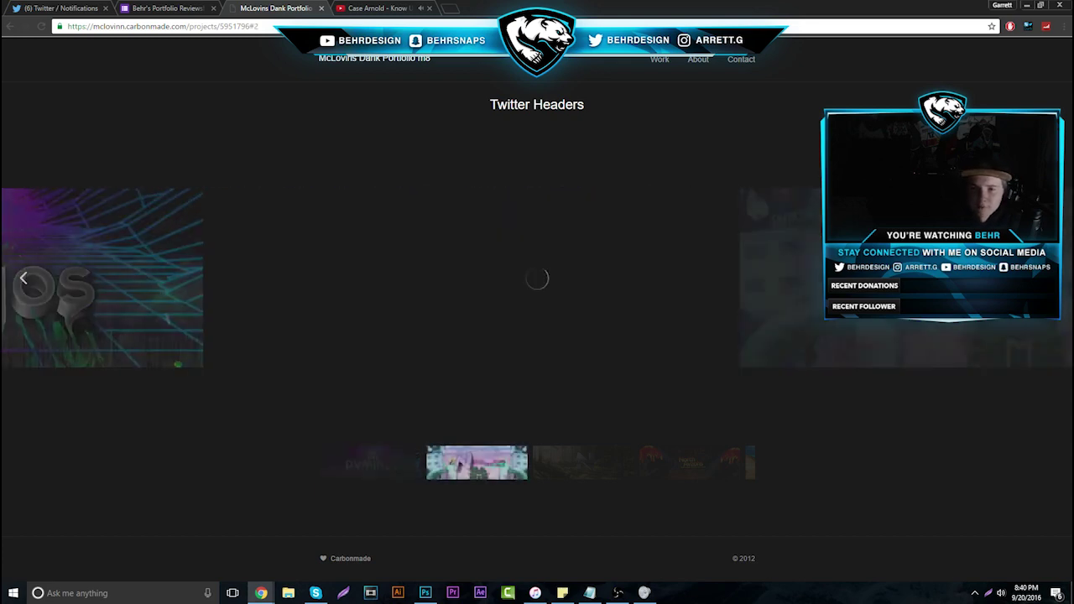
click(28, 278)
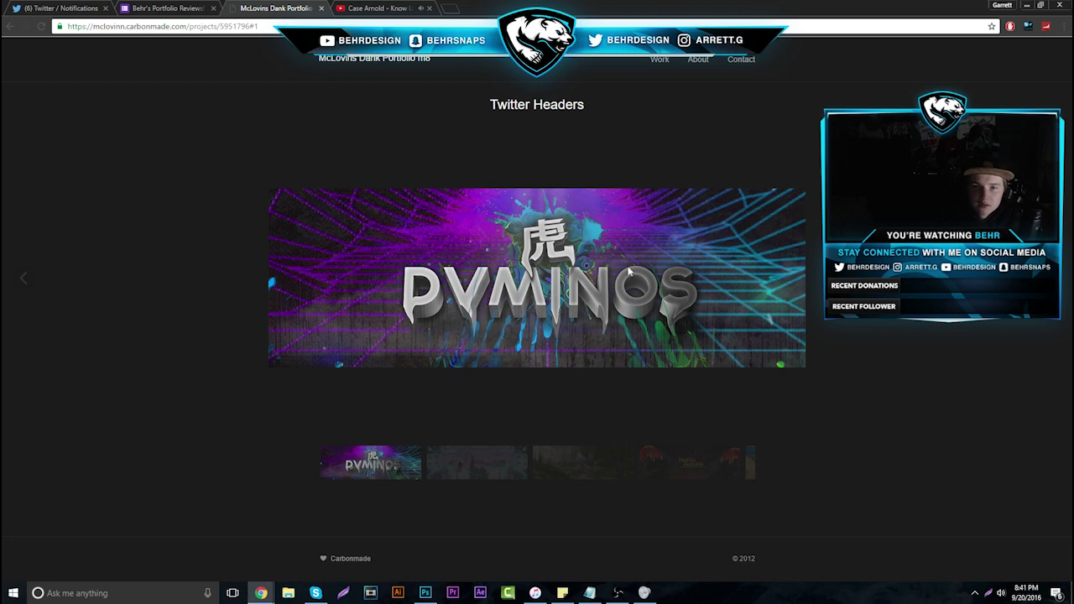
click(1031, 322)
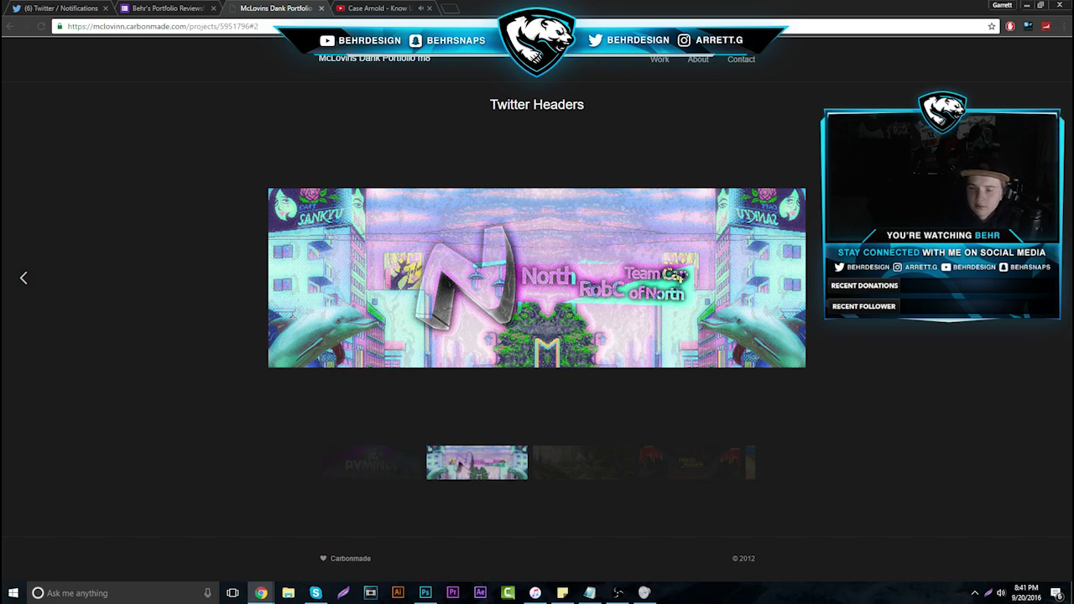
click(801, 312)
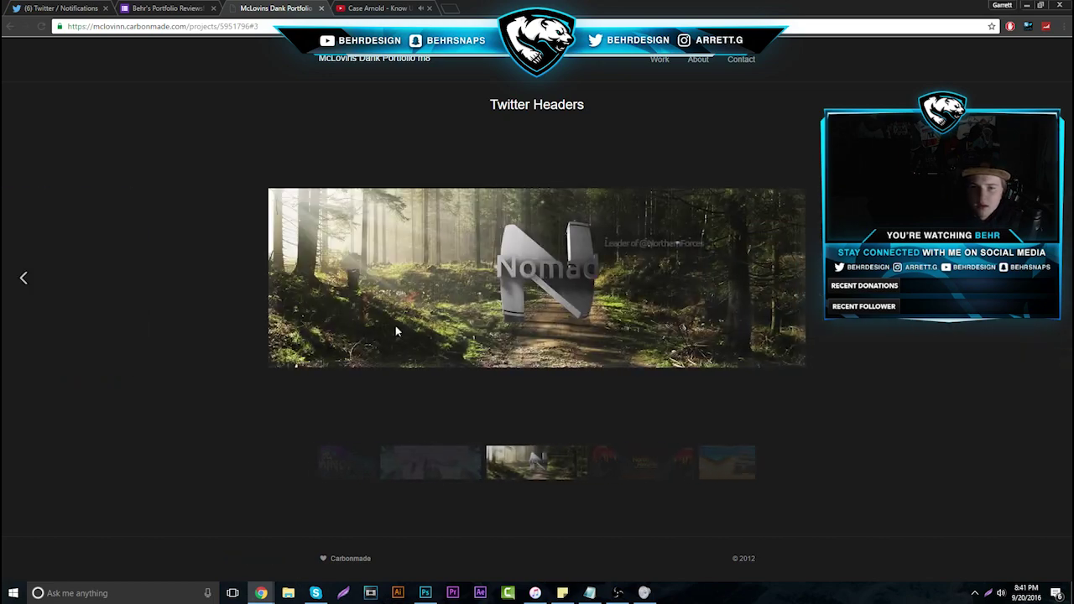
click(59, 283)
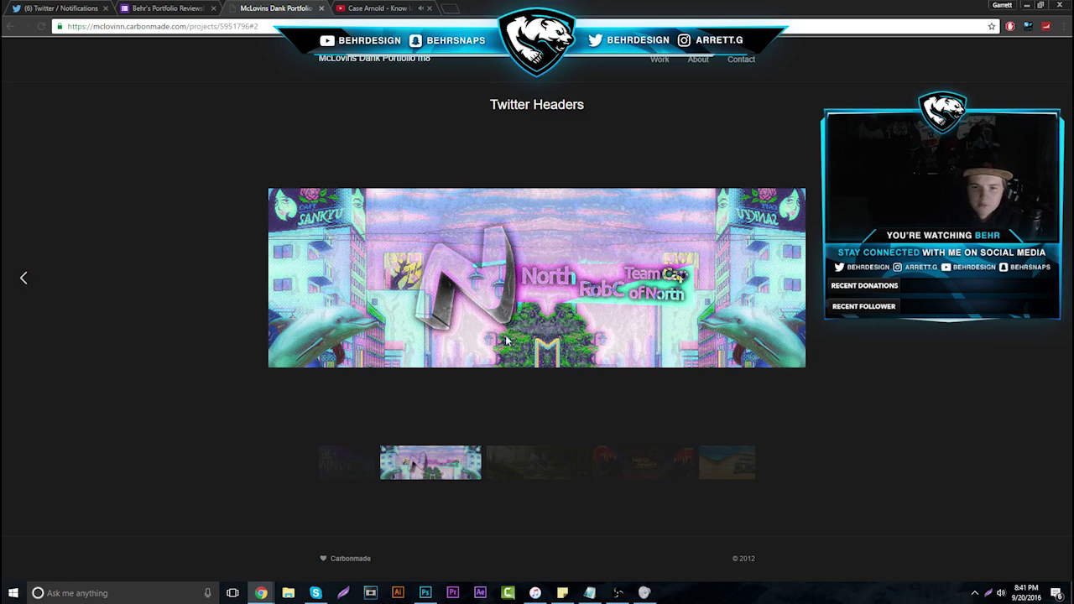
click(788, 298)
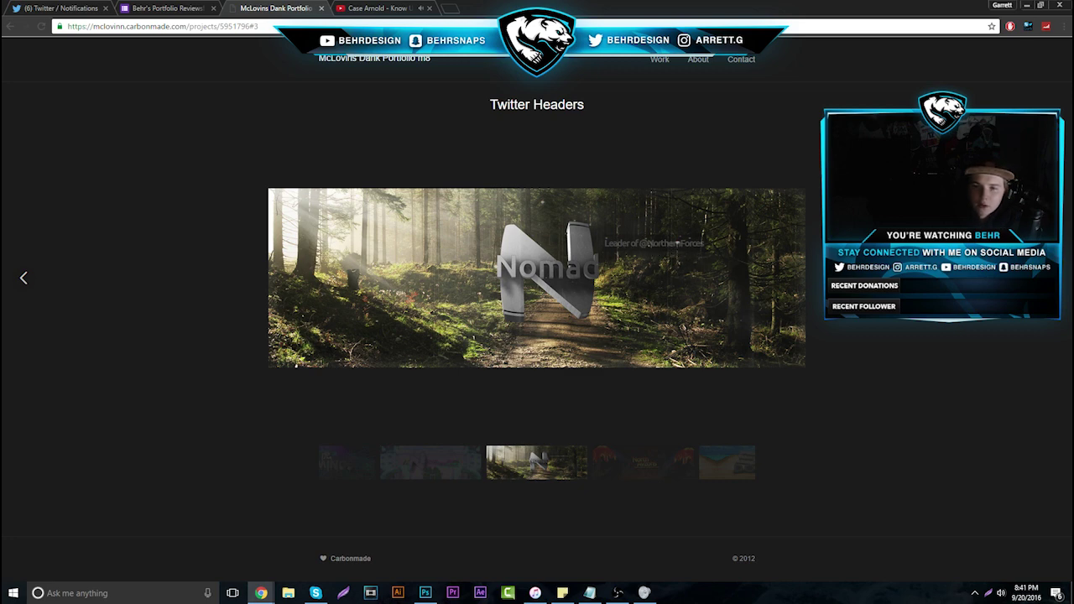
click(295, 366)
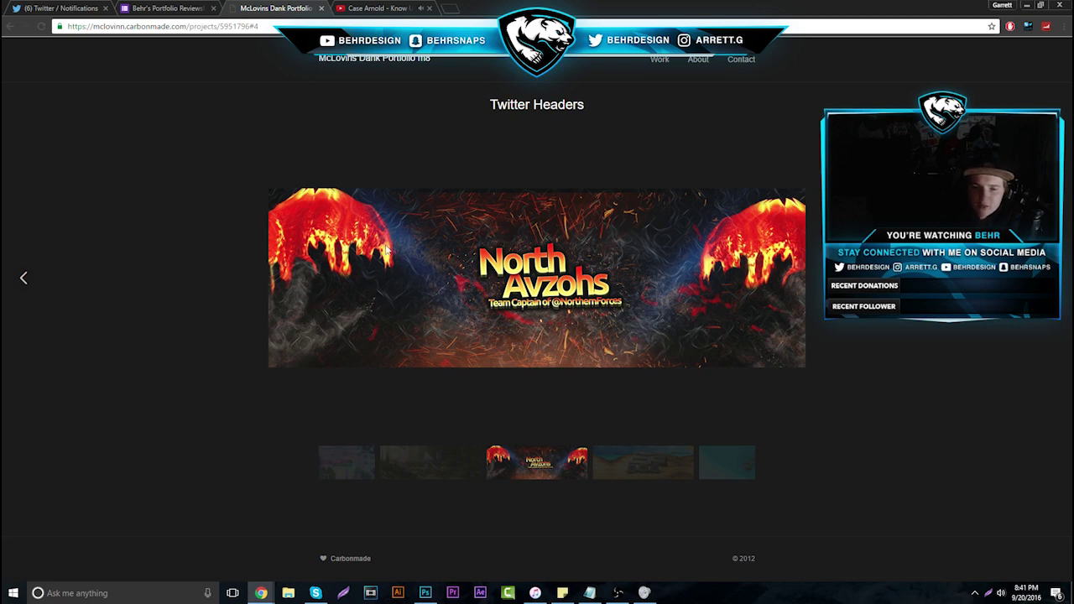
click(696, 318)
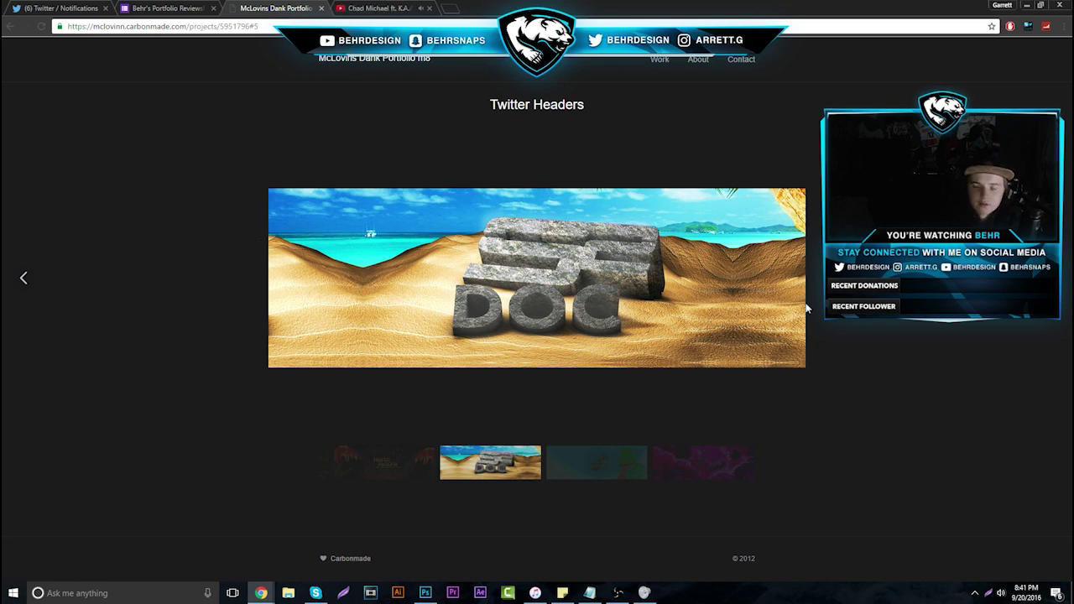
click(991, 322)
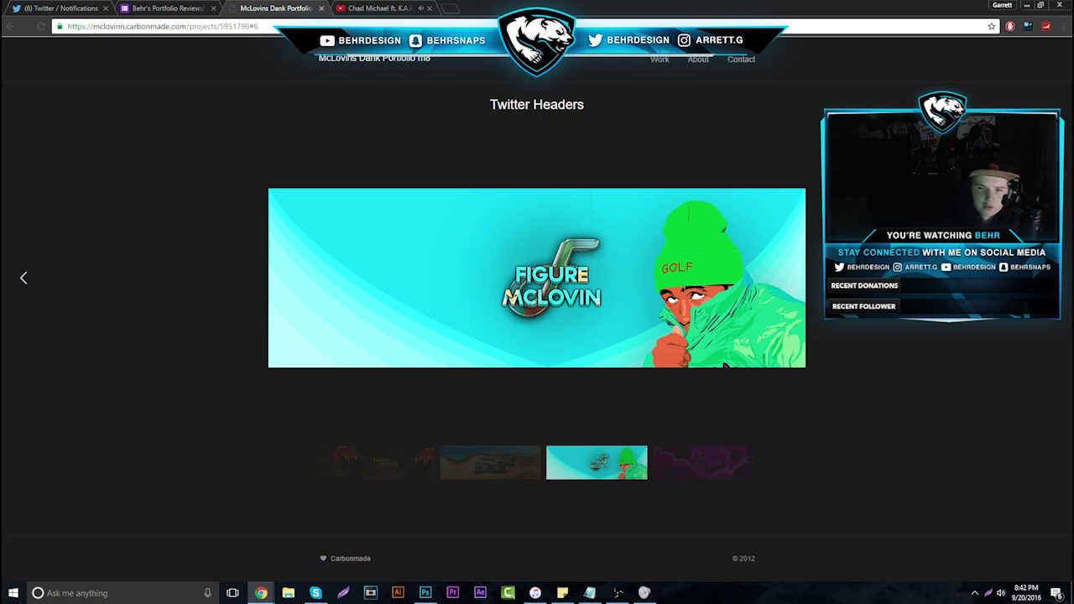
click(610, 315)
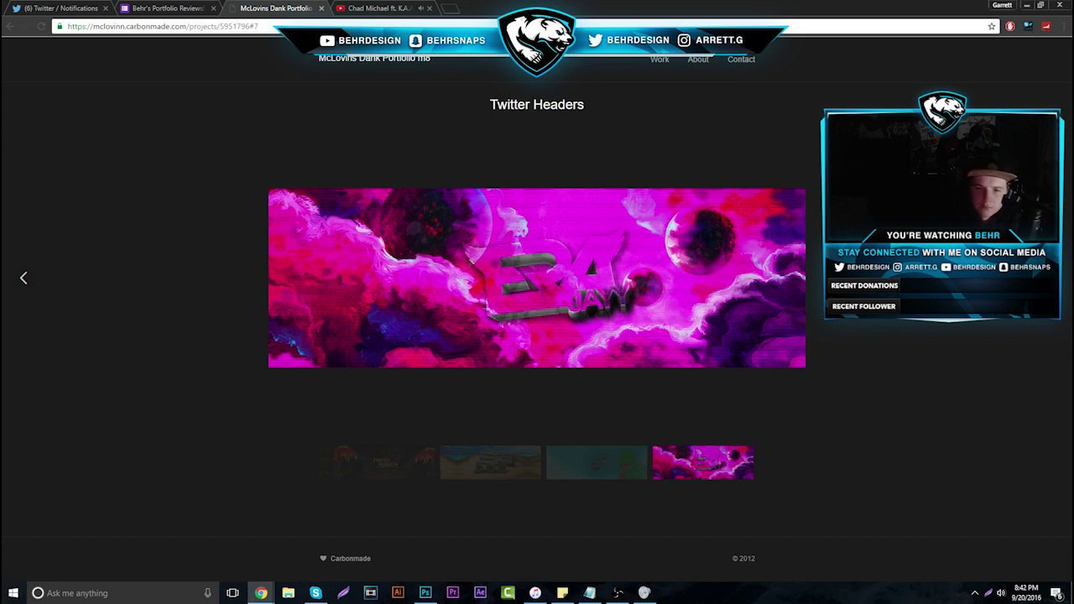
click(23, 278)
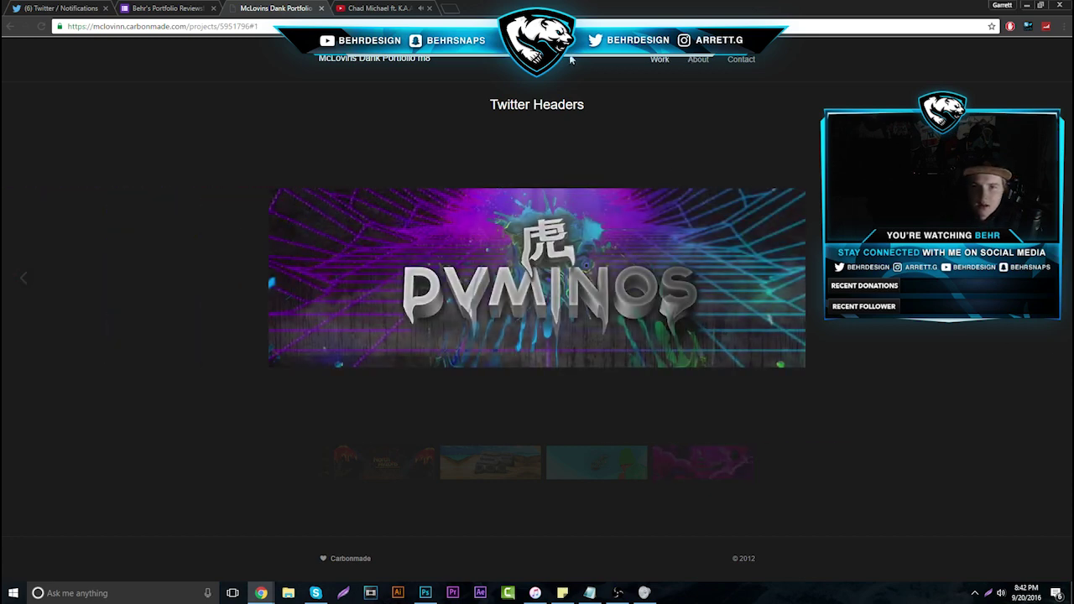
Close the portfolio tab, advance to response 19 of 47, and open its portfolio link
click(321, 8)
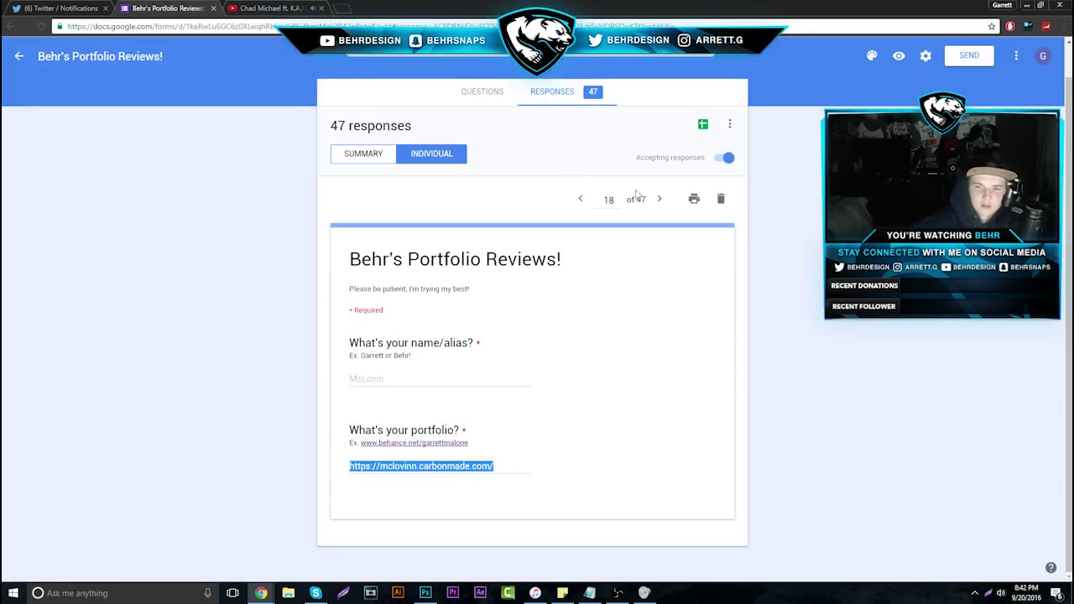
click(659, 199)
drag(321, 472, 554, 469)
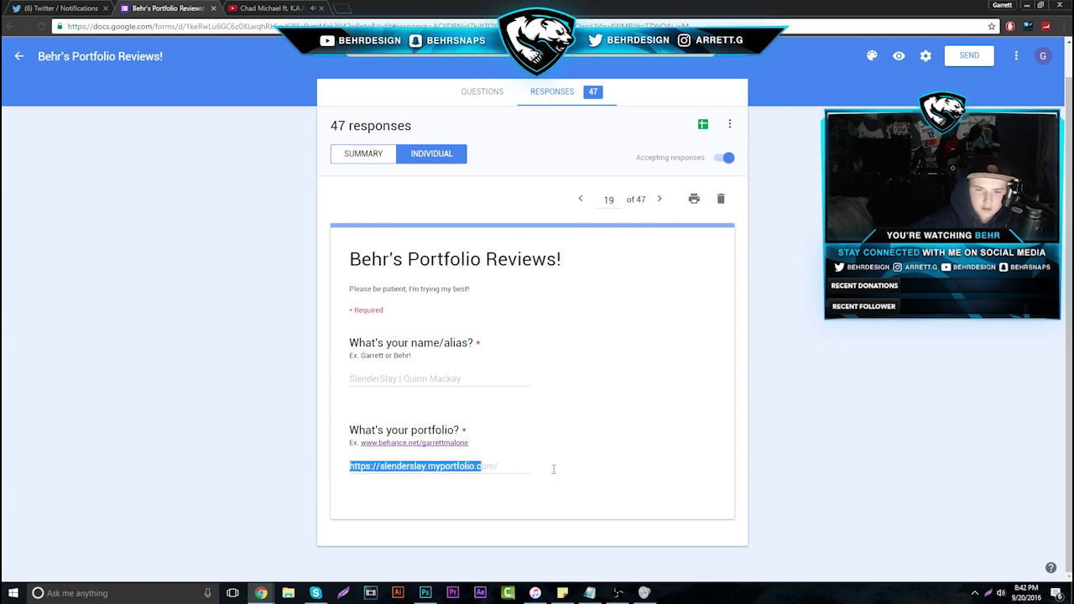
right_click(480, 463)
click(512, 480)
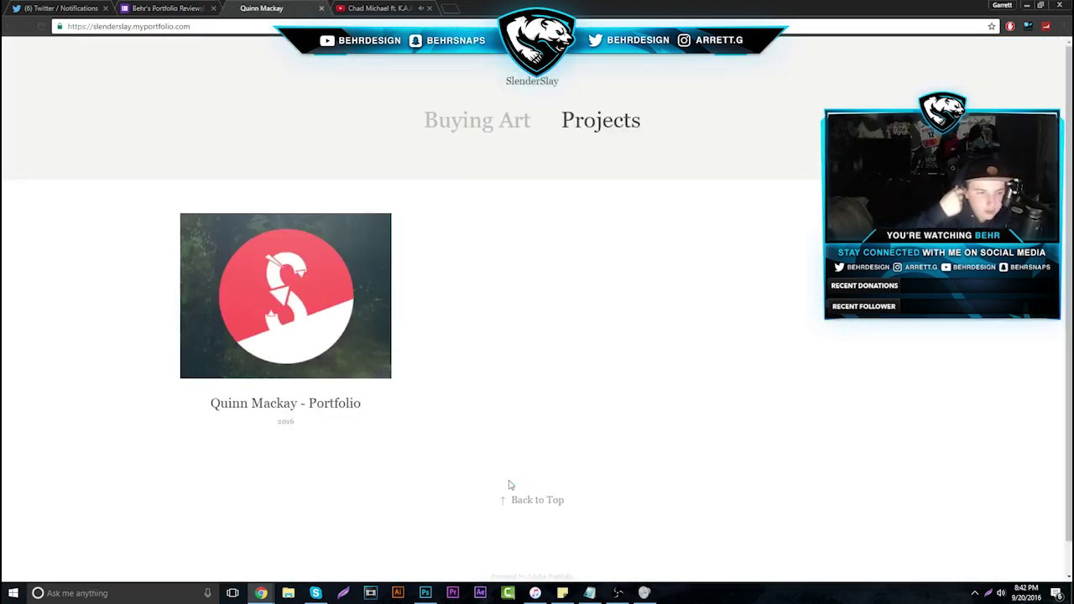
Open the portfolio's single project with the pink LUCENT header designs
click(310, 302)
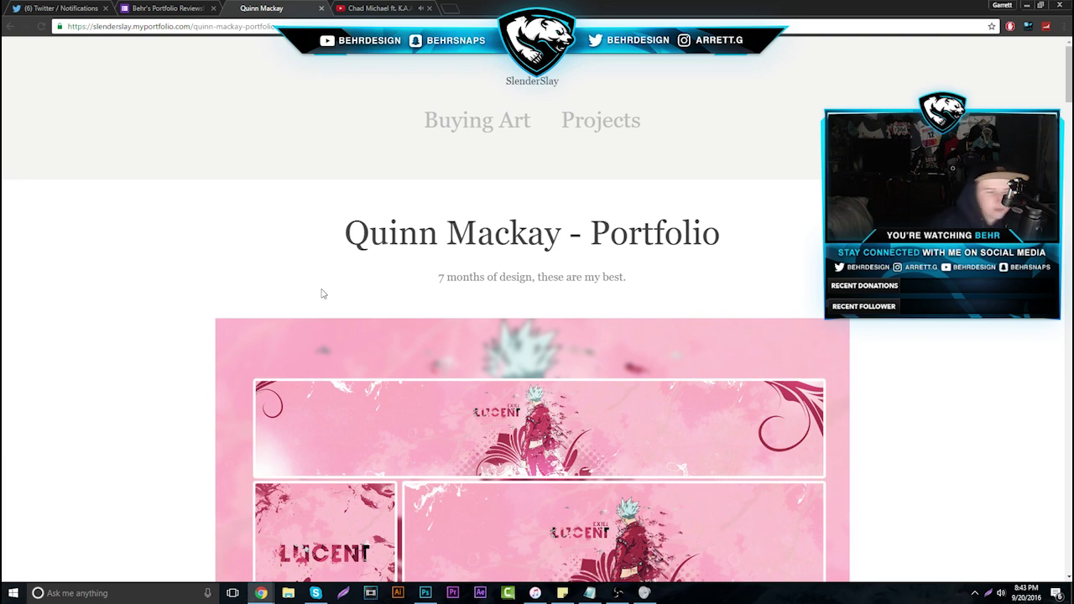
click(170, 8)
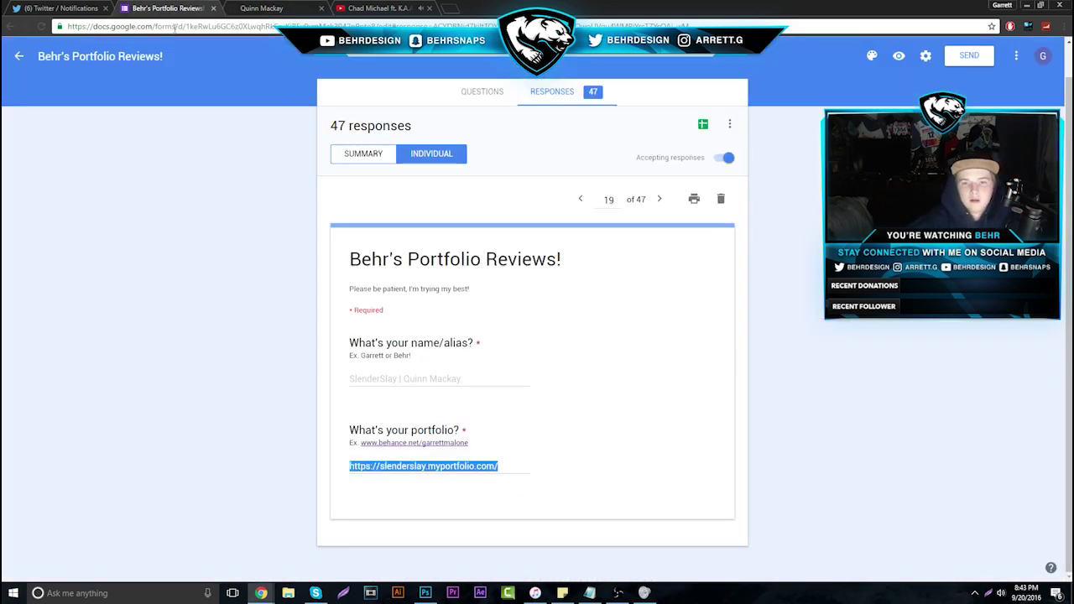
click(282, 7)
scroll(276, 195, down, 1)
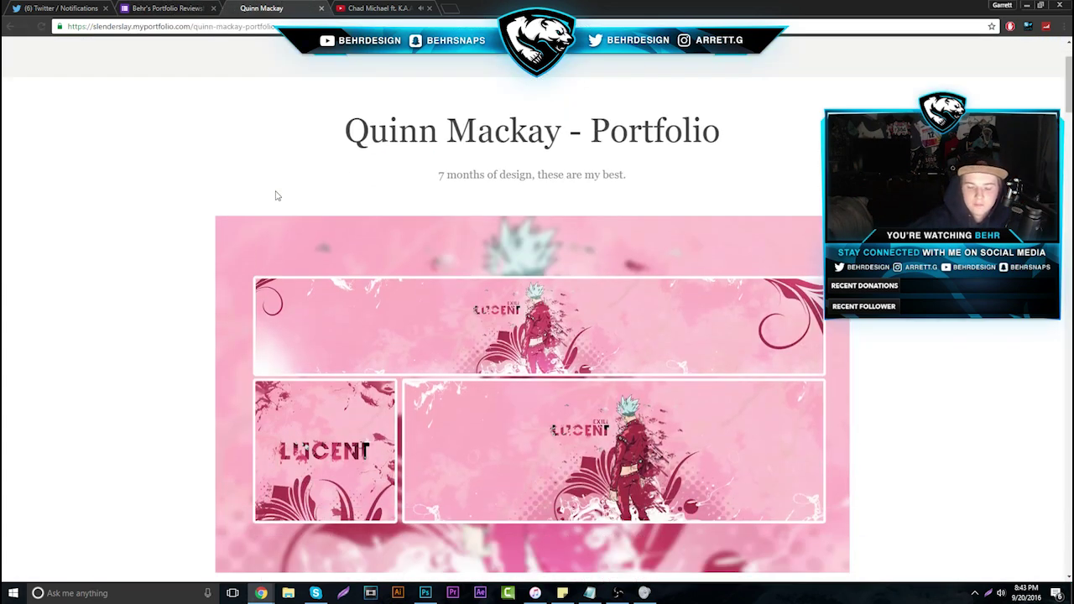
scroll(276, 195, down, 4)
scroll(643, 228, up, 1)
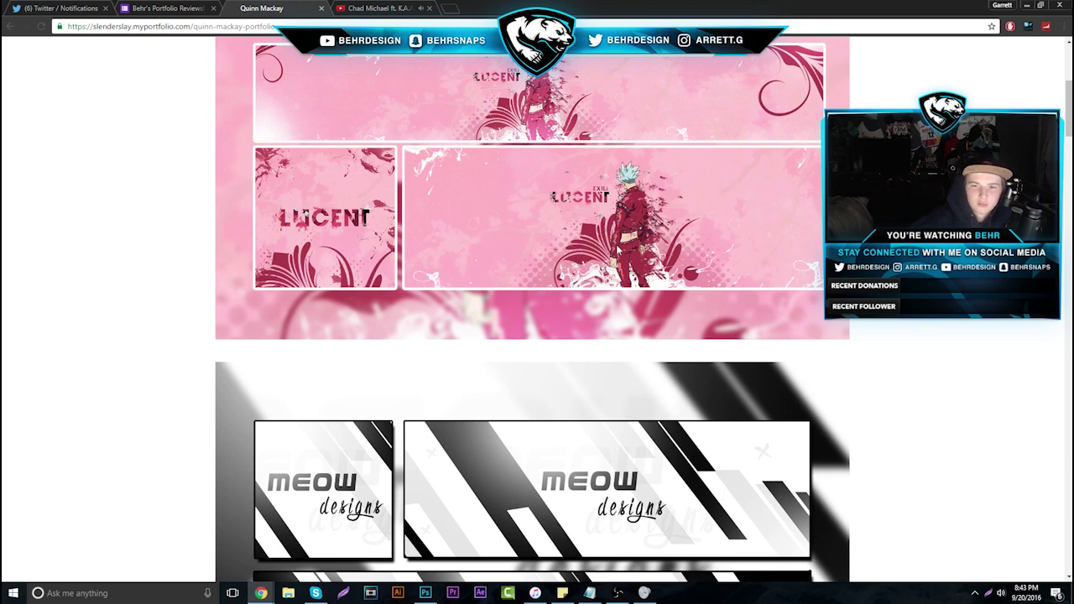
scroll(533, 252, down, 2)
scroll(577, 324, up, 3)
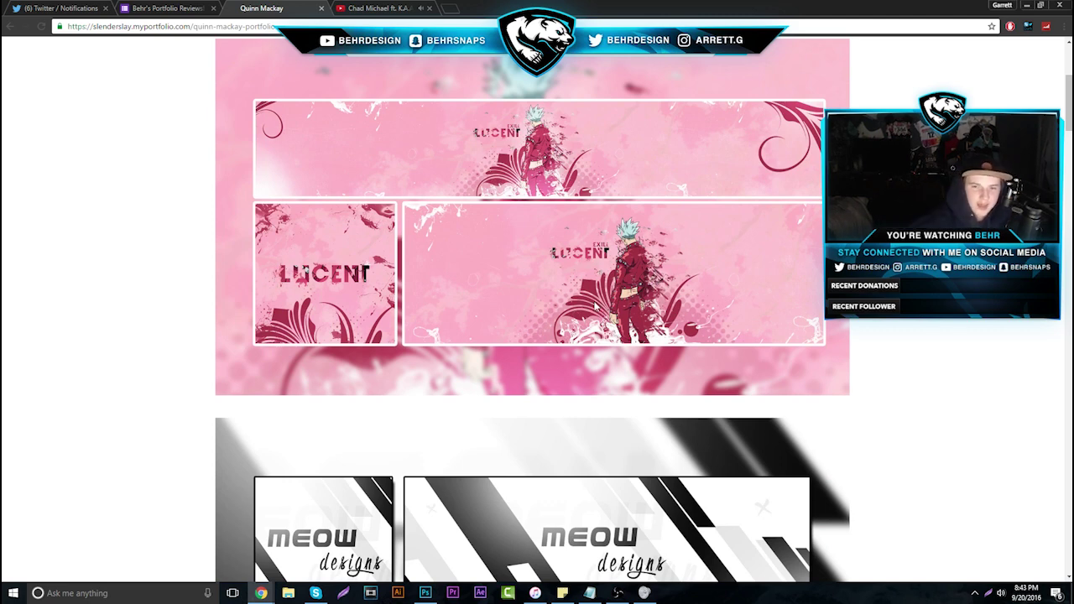
scroll(467, 271, down, 2)
scroll(470, 264, down, 3)
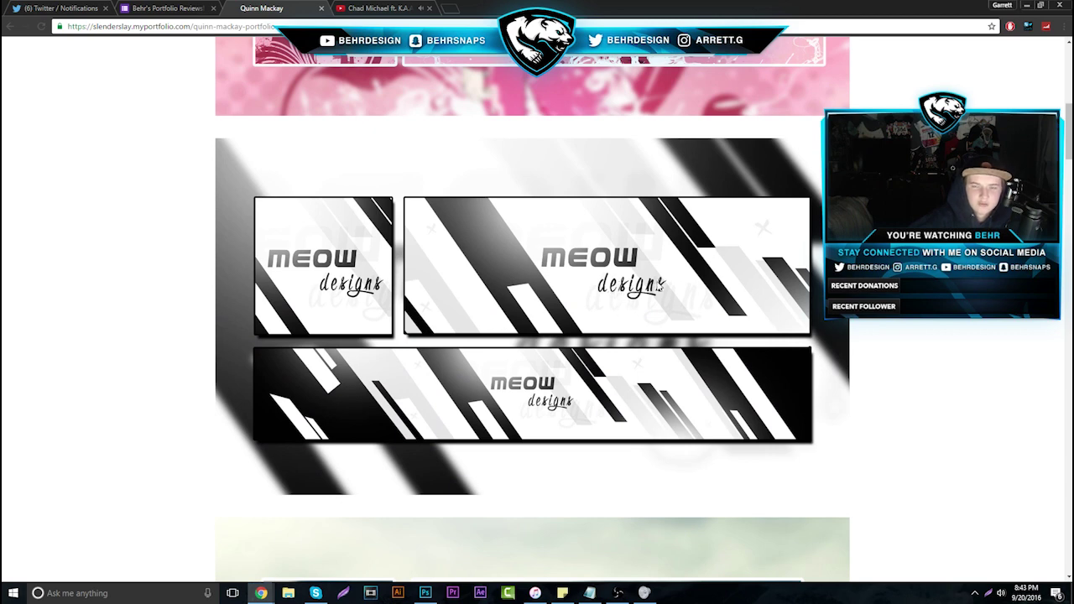
scroll(621, 285, down, 7)
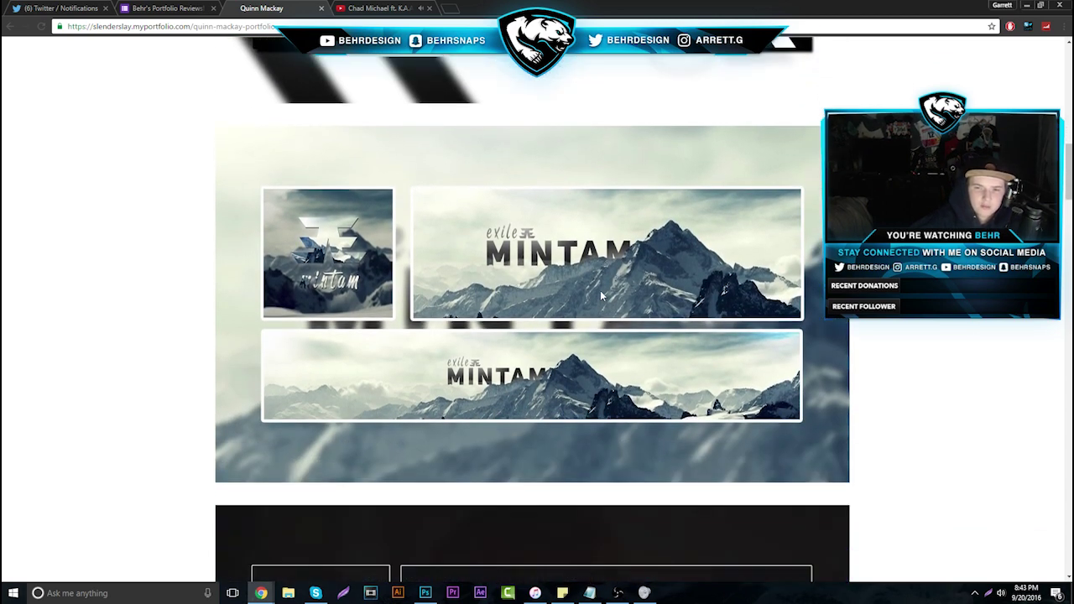
scroll(574, 270, down, 2)
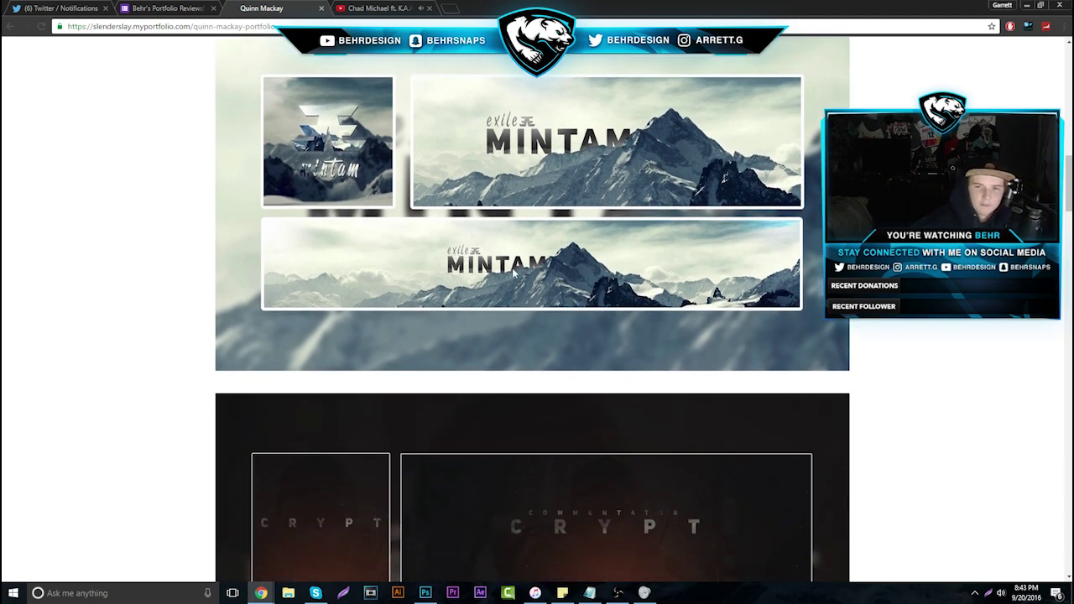
scroll(492, 275, down, 4)
scroll(491, 275, down, 6)
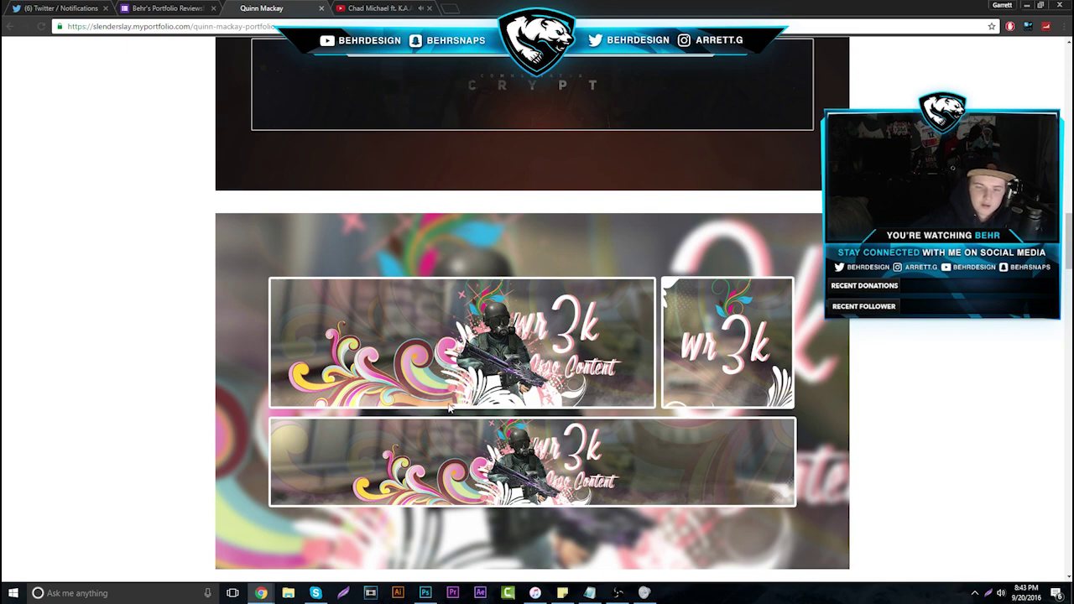
scroll(545, 333, down, 5)
scroll(545, 333, down, 4)
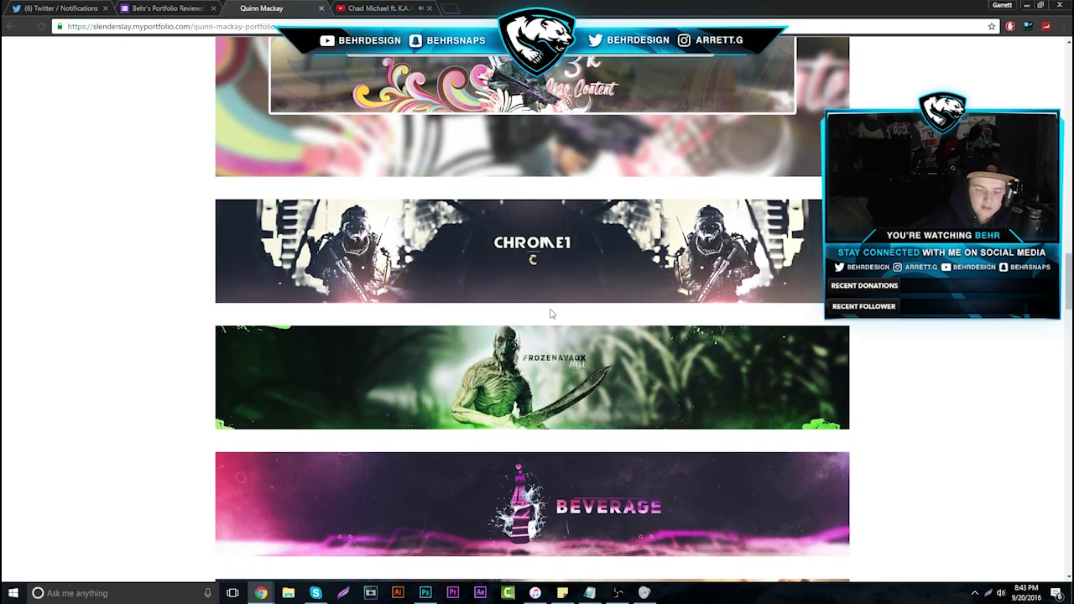
scroll(579, 354, down, 2)
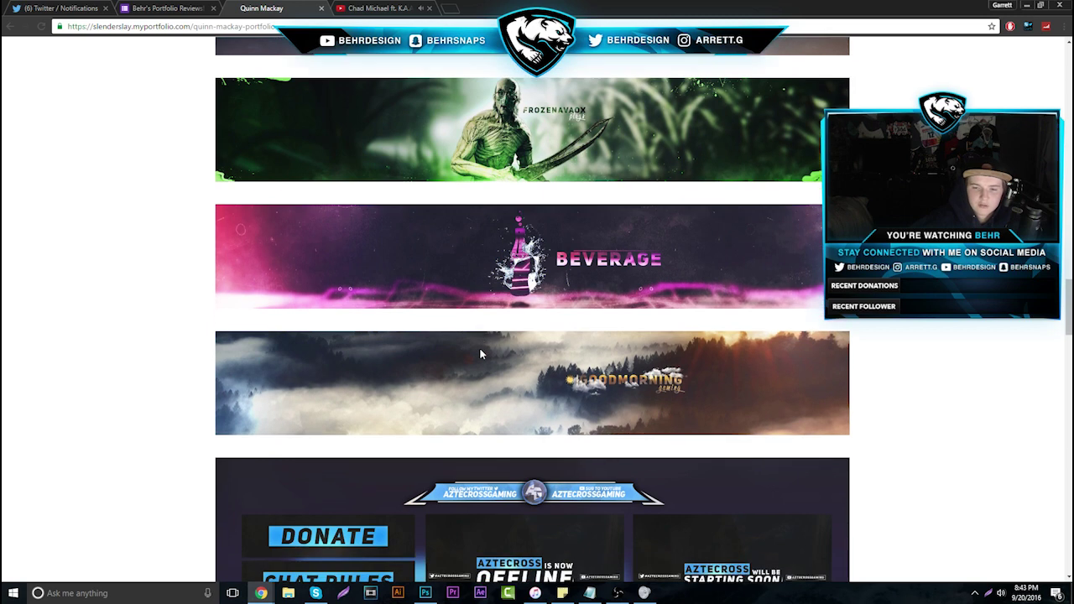
scroll(530, 312, down, 3)
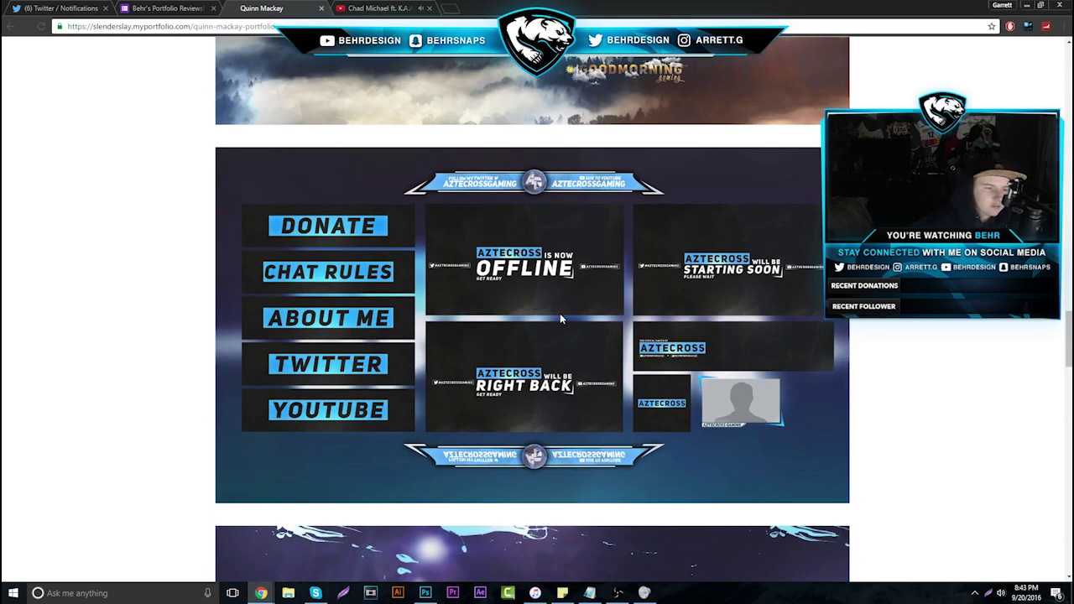
scroll(477, 386, down, 8)
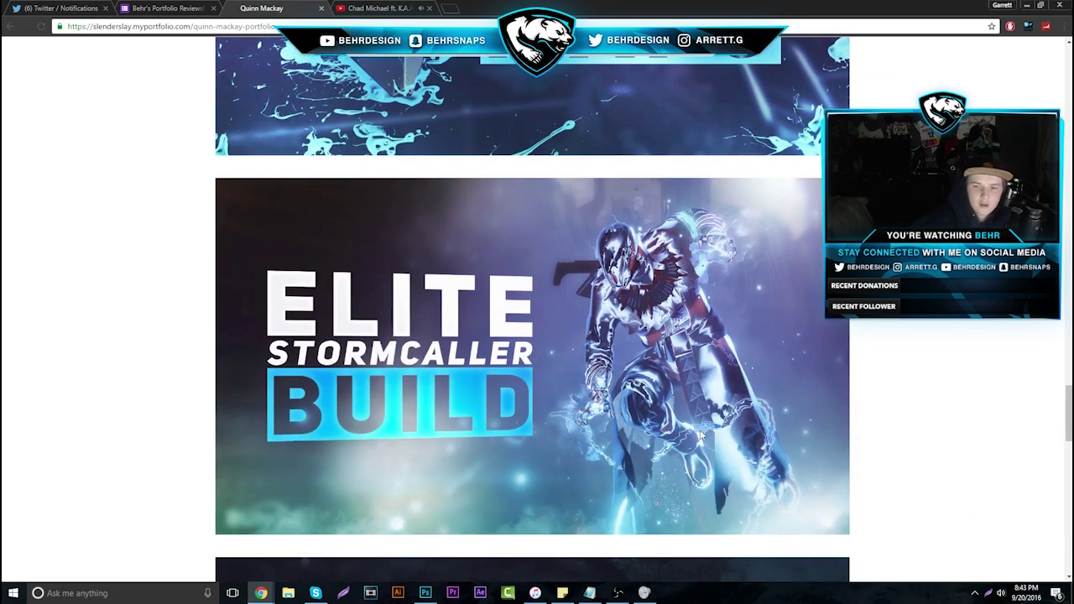
scroll(585, 312, down, 2)
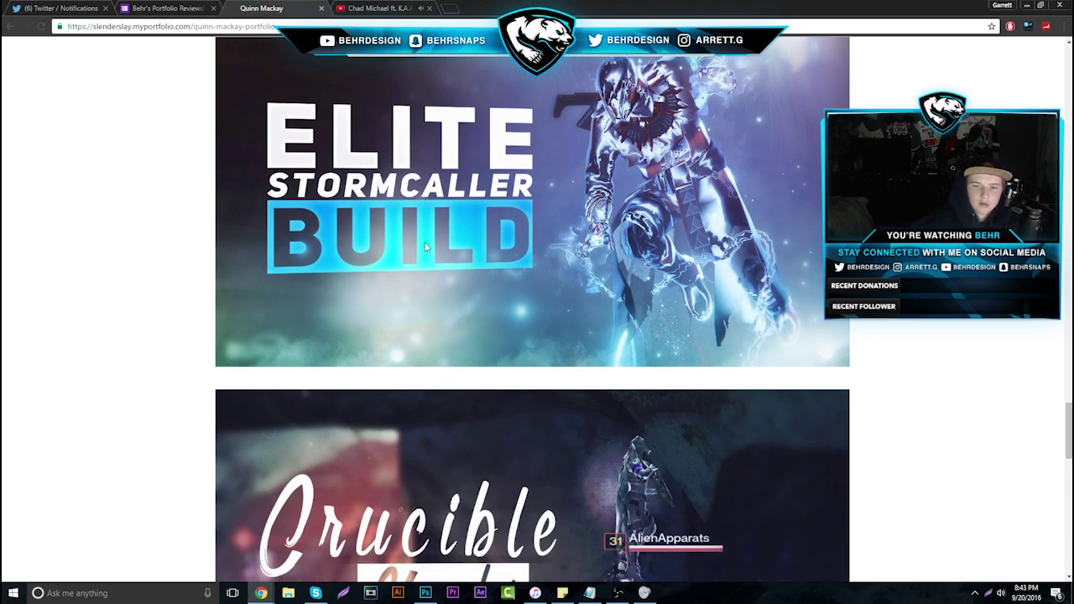
scroll(425, 242, down, 3)
scroll(427, 250, down, 8)
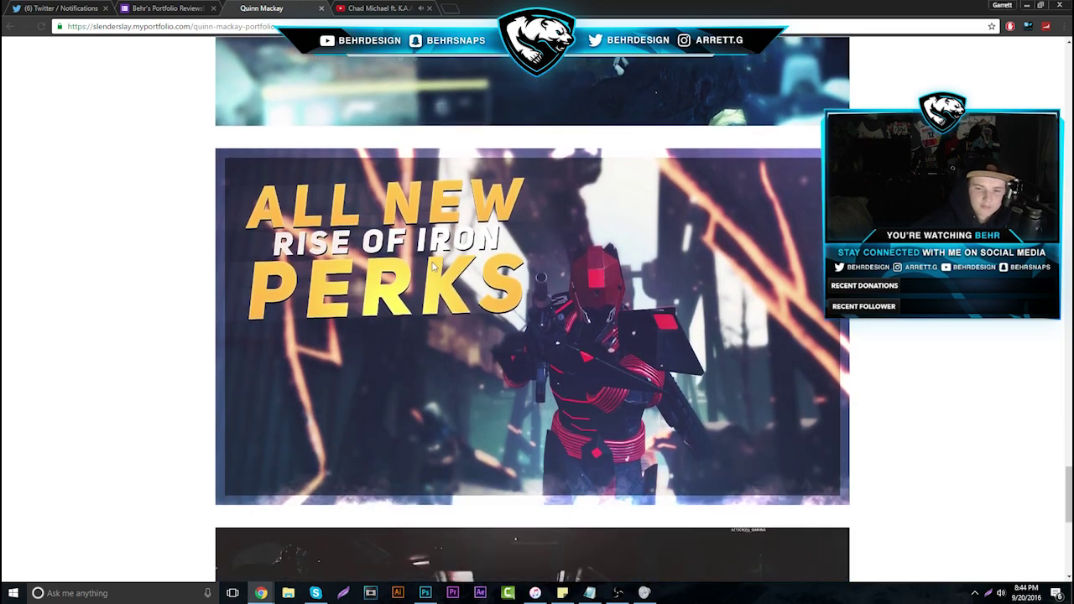
scroll(432, 266, down, 2)
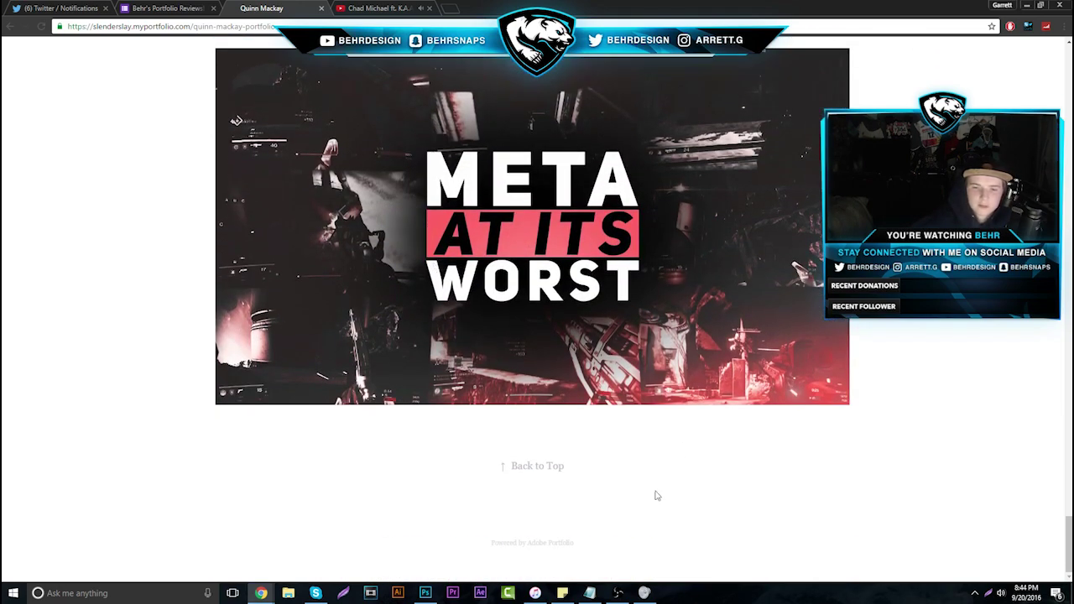
scroll(550, 377, up, 9)
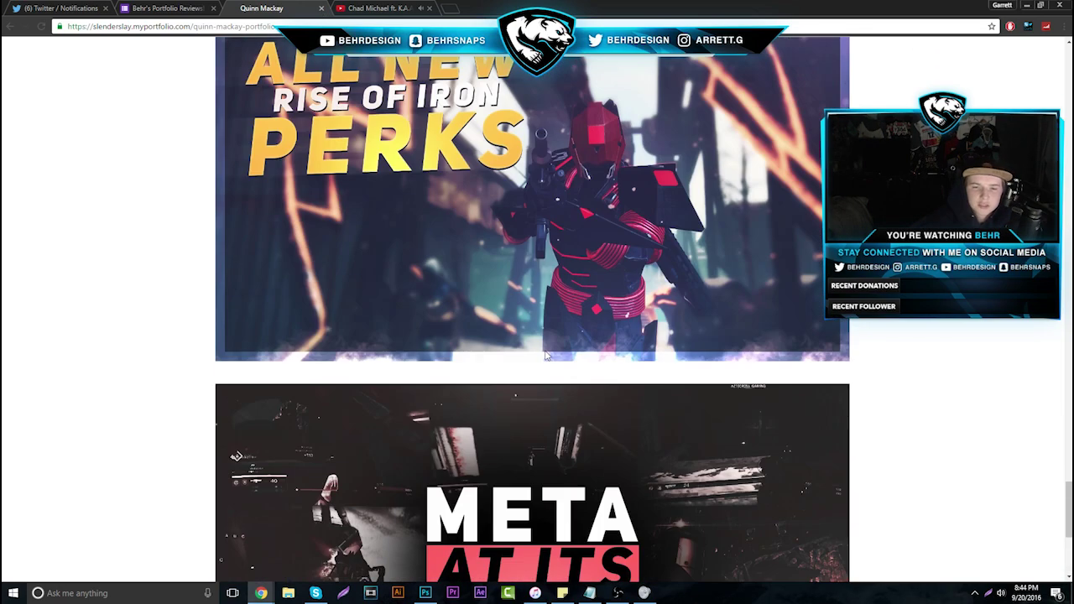
scroll(553, 392, up, 20)
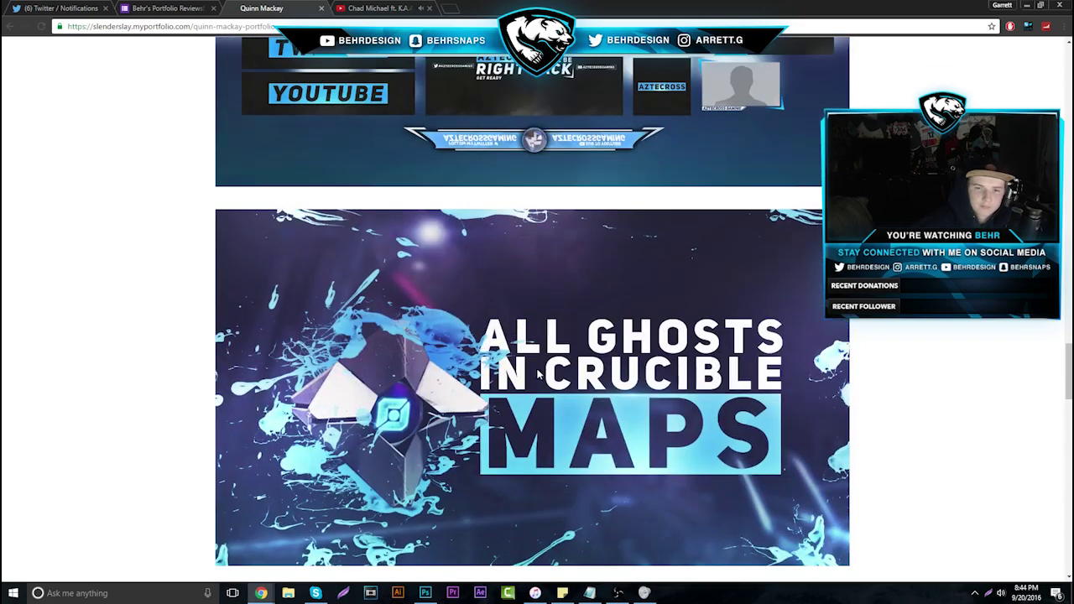
scroll(532, 380, up, 15)
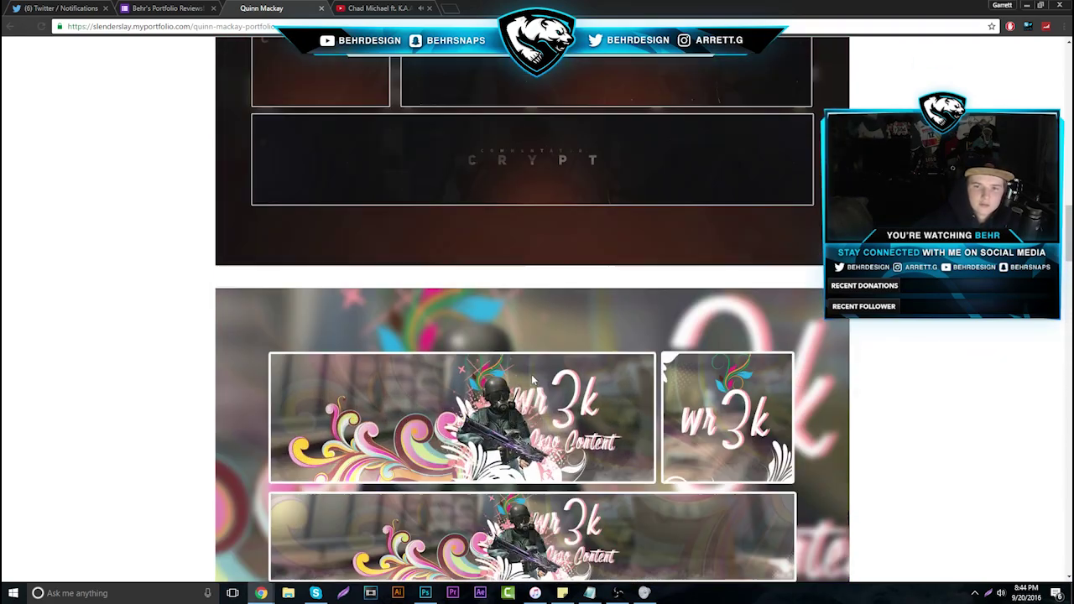
scroll(511, 354, up, 6)
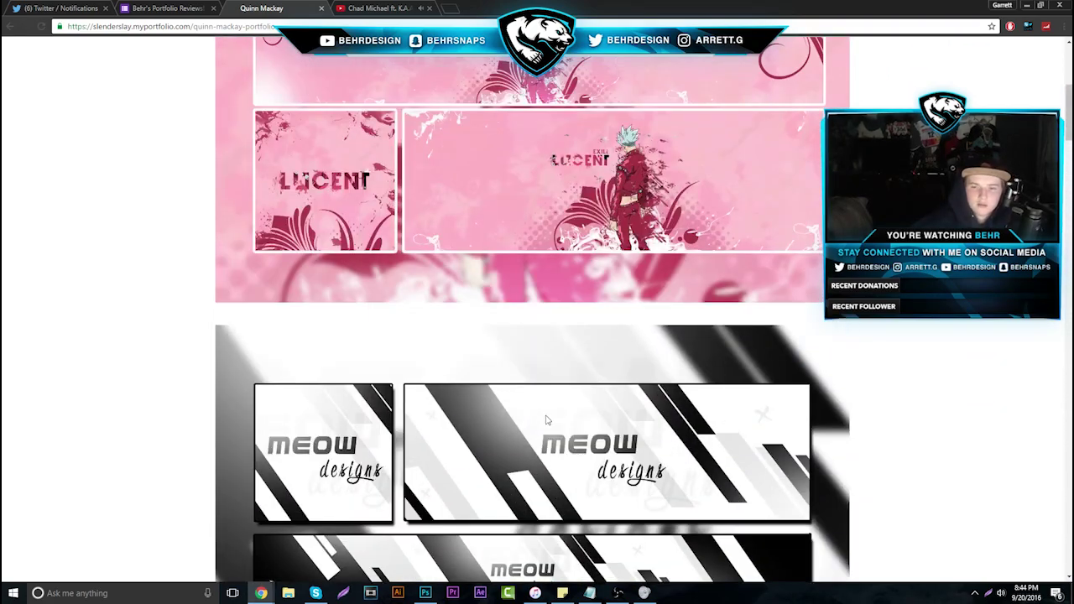
scroll(571, 386, down, 2)
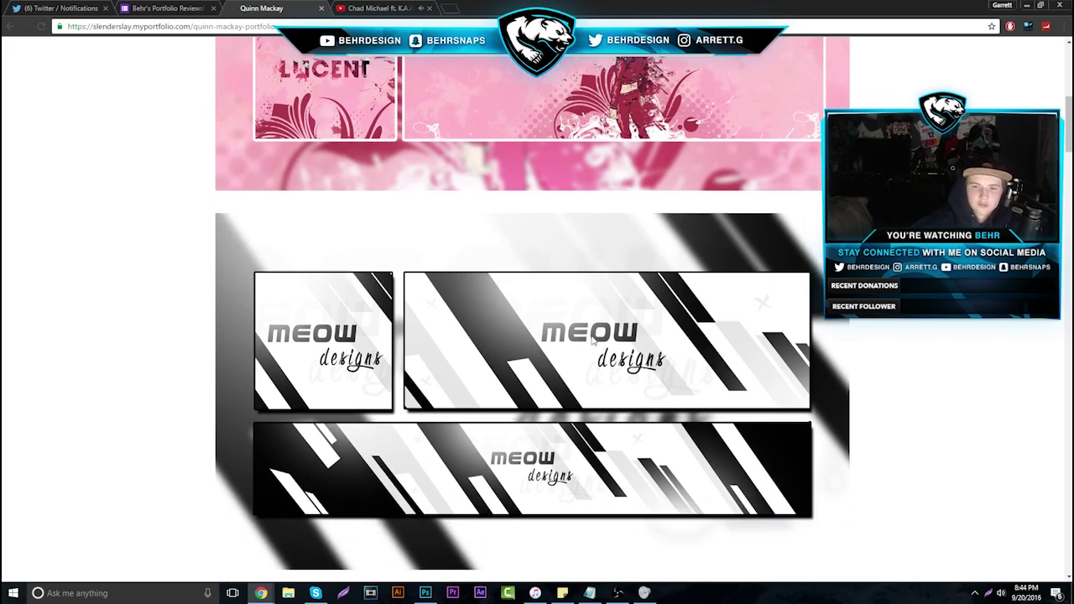
Fill the canvas layer with black and type THEY in white (#ffffff)
click(425, 593)
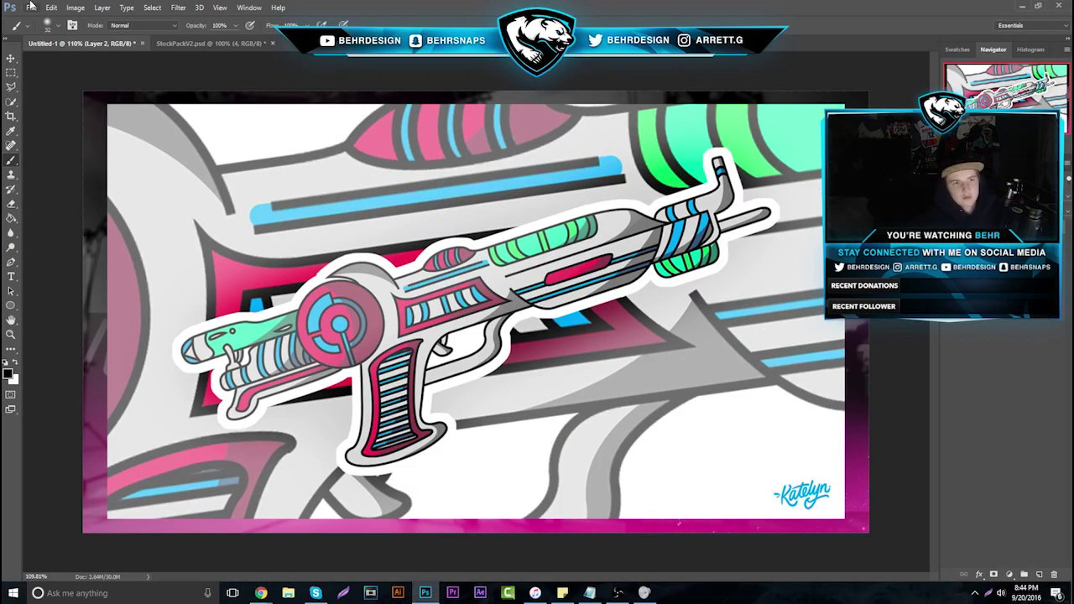
key(alt+BackSpace)
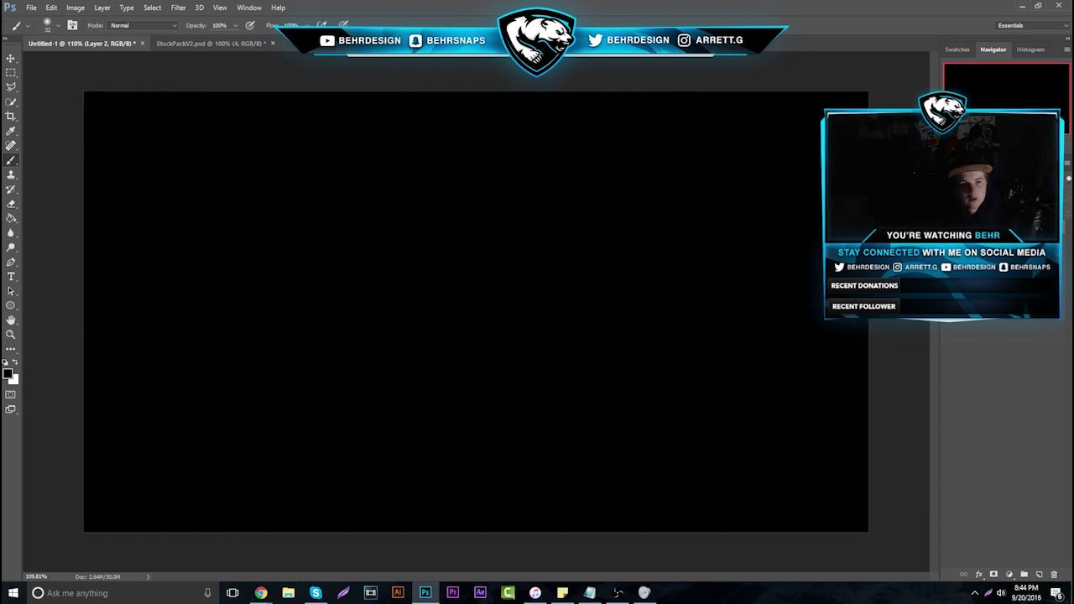
click(11, 276)
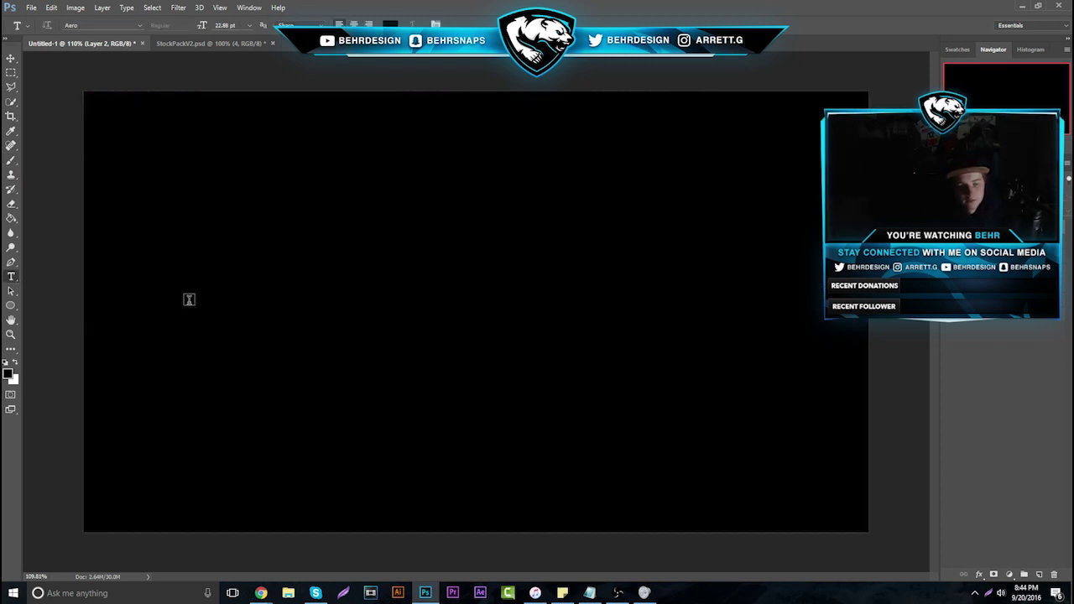
click(188, 301)
text(BEHR)
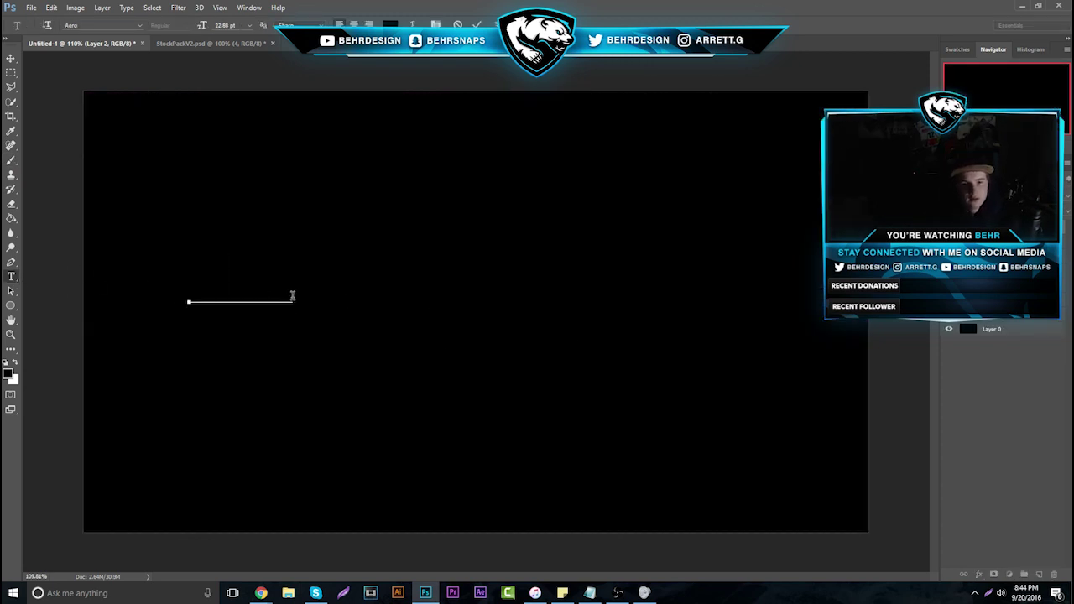
key(ctrl+a)
click(390, 24)
text(ffffff)
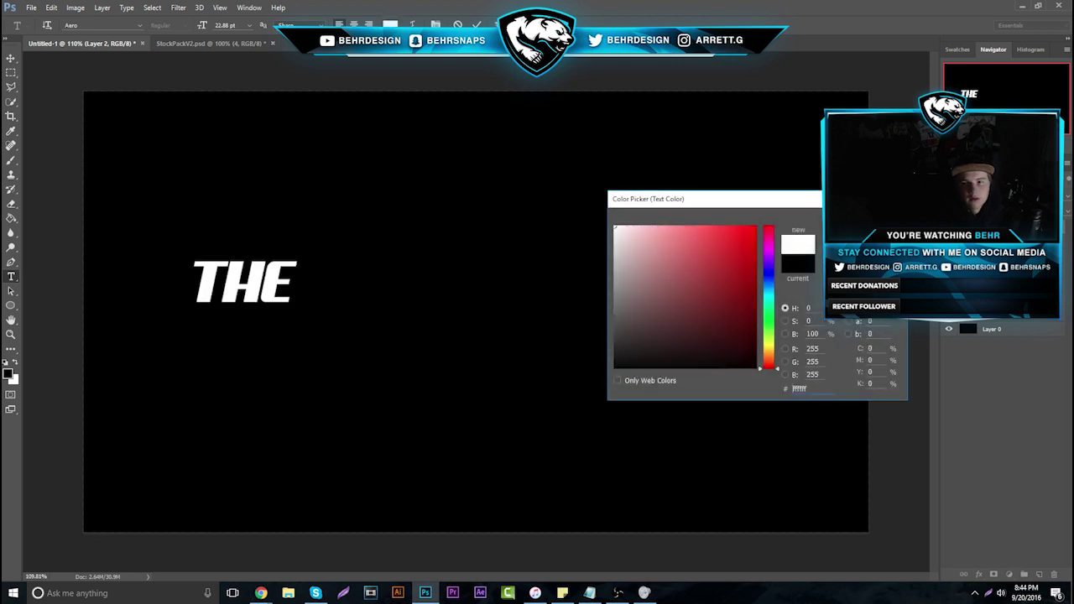
key(Return)
click(300, 268)
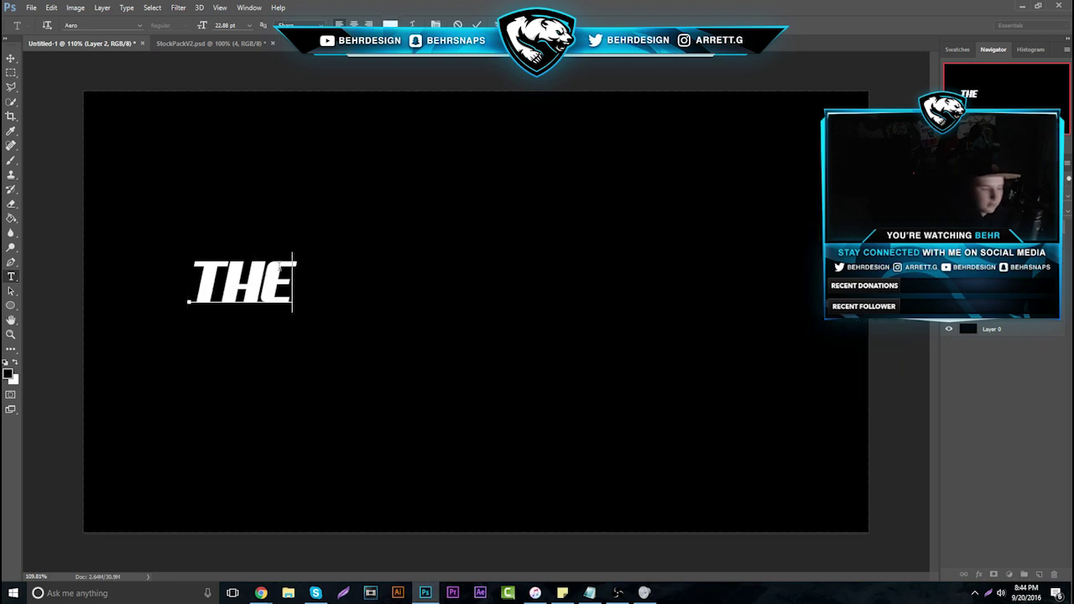
text(YT)
key(BackSpace)
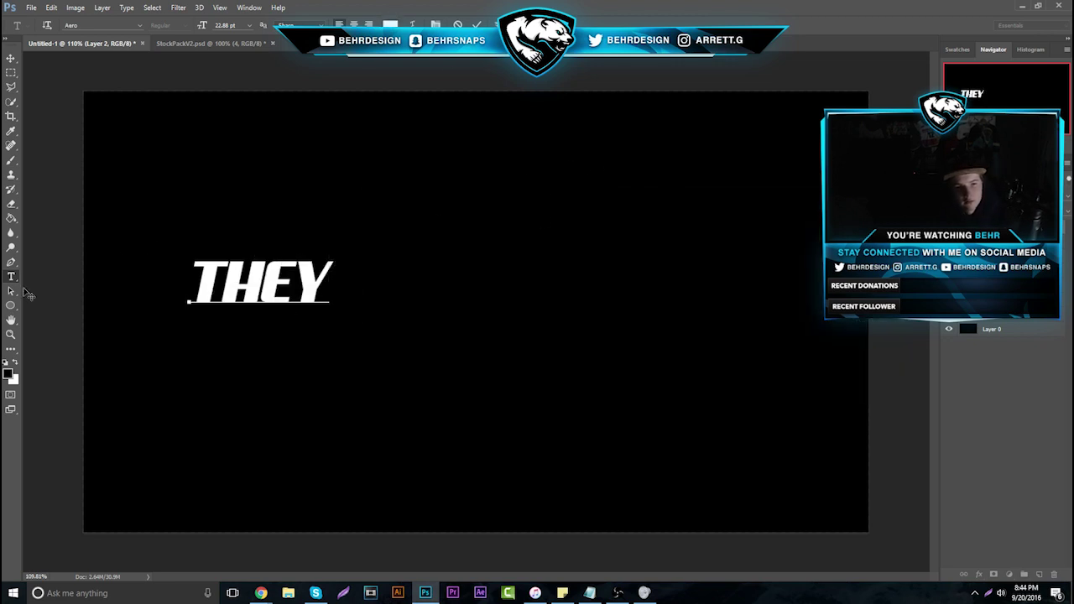
click(13, 277)
Add END below THEY, set in the Great Day Personal Use font
click(209, 348)
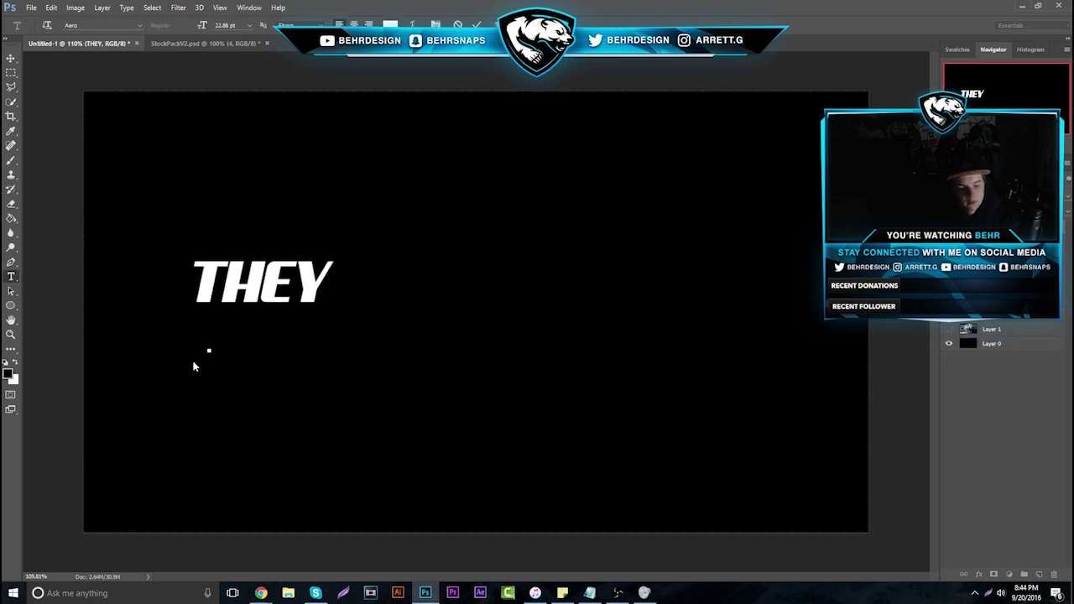
text(END)
key(ctrl+a)
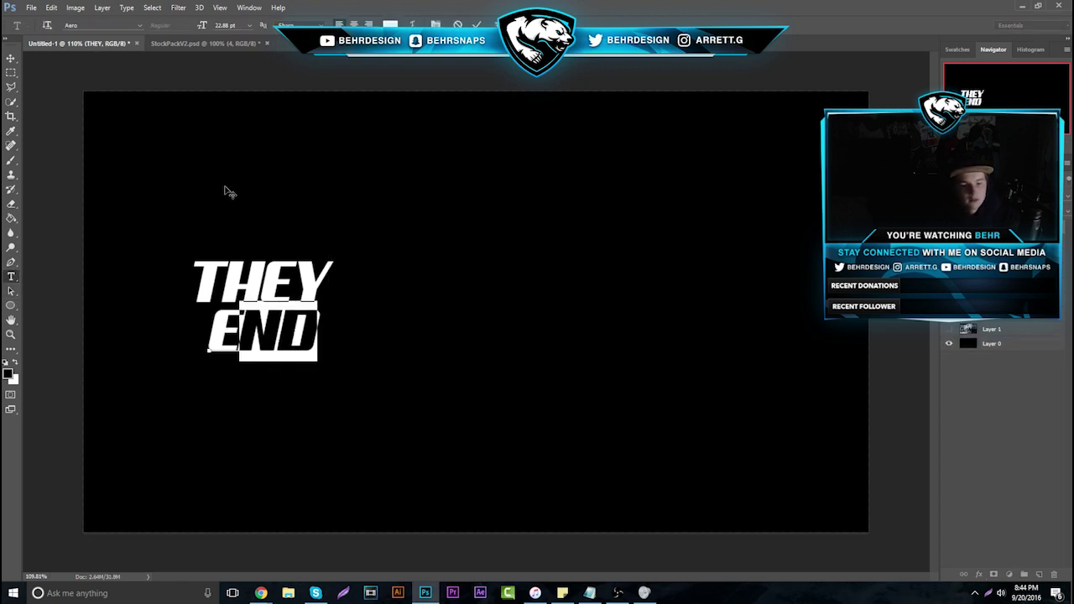
text(END)
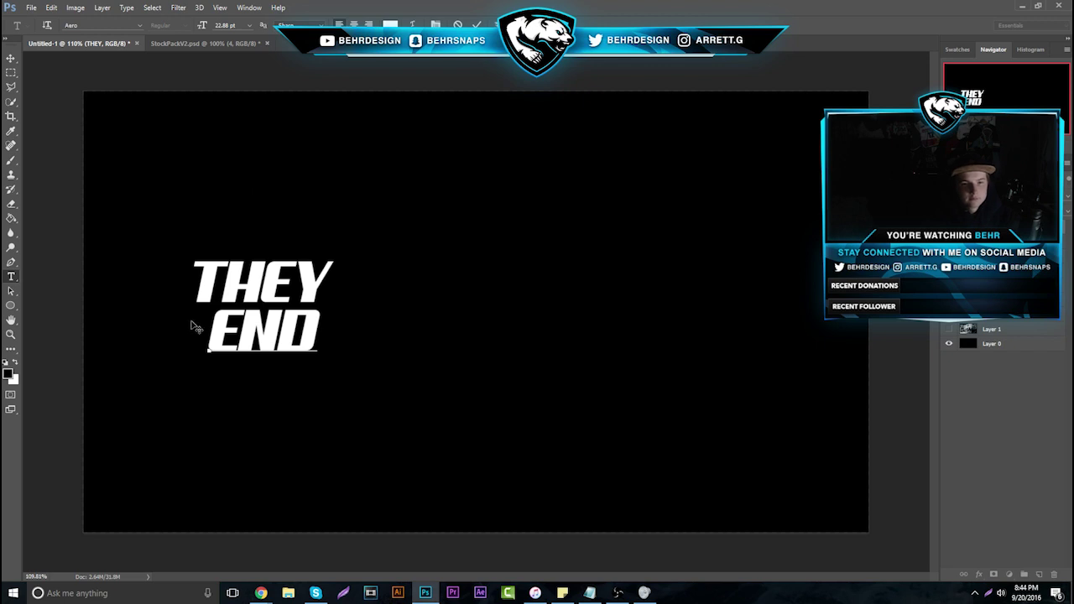
drag(192, 329, 350, 340)
click(139, 25)
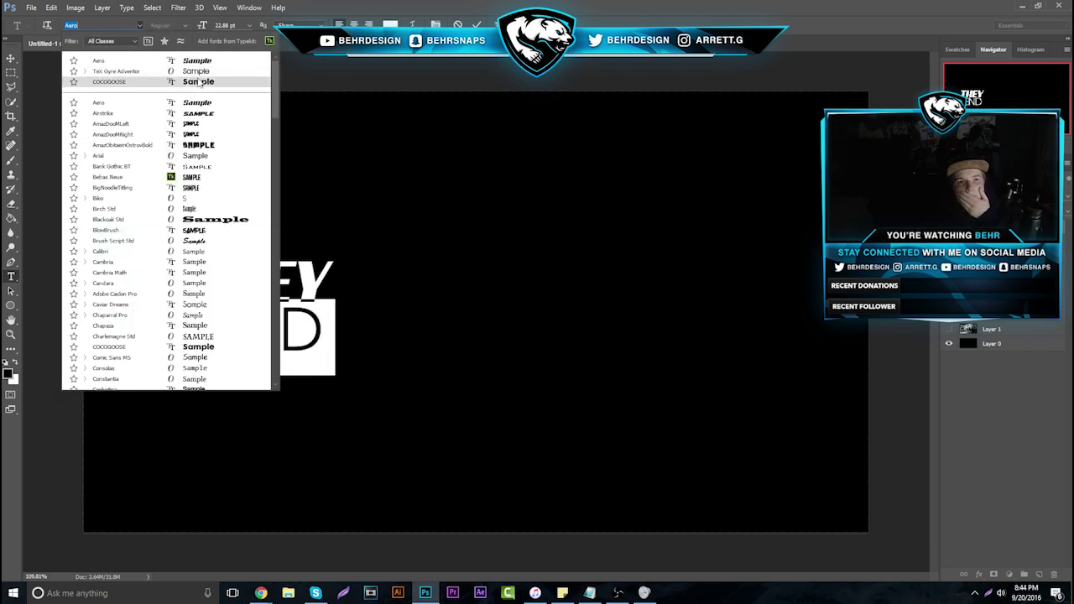
scroll(228, 177, down, 1)
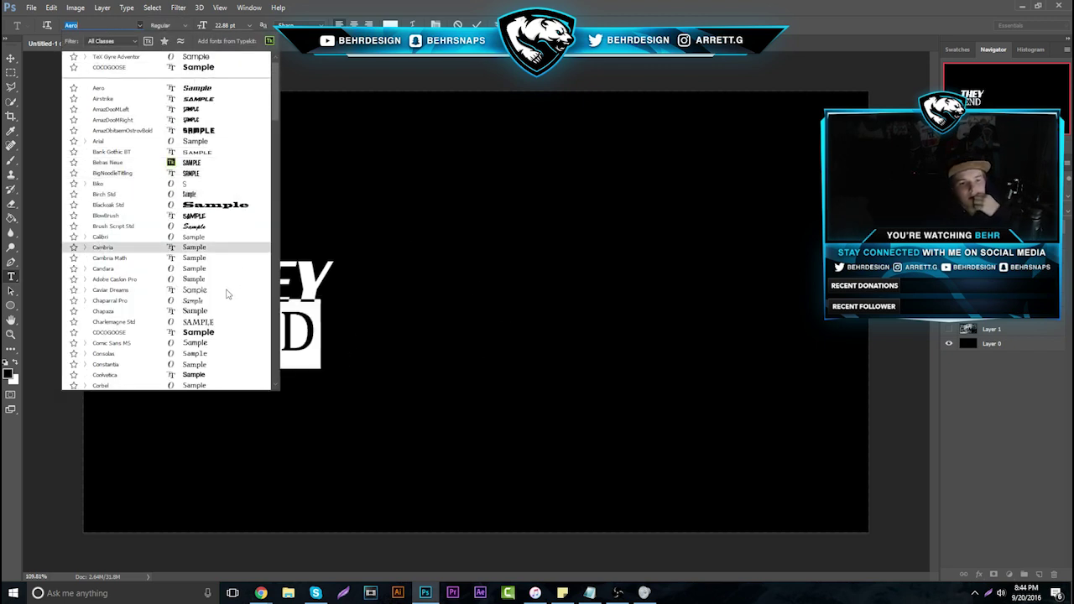
key(Escape)
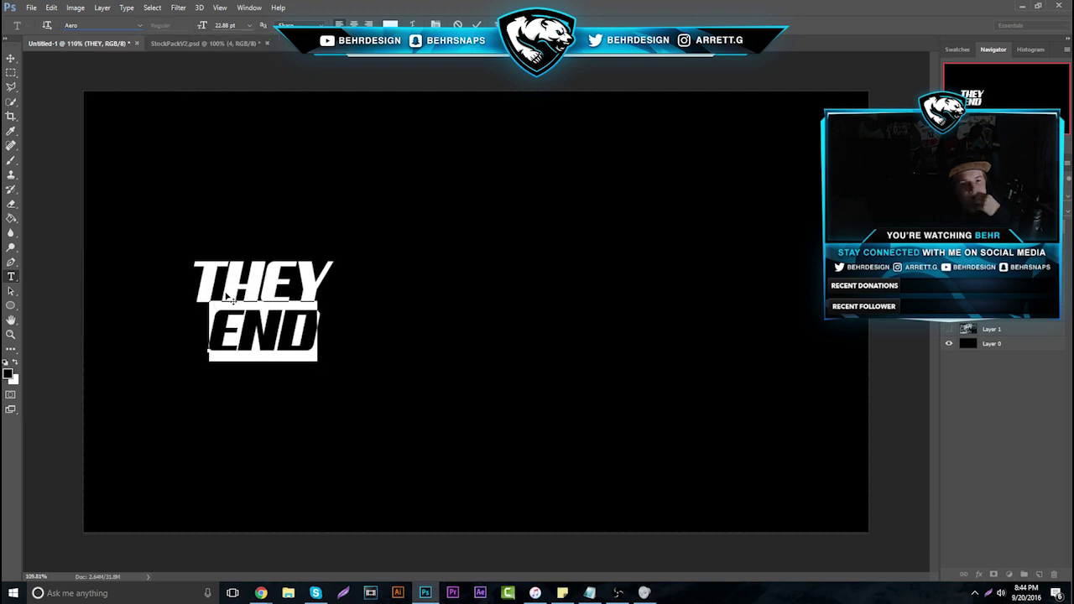
click(139, 30)
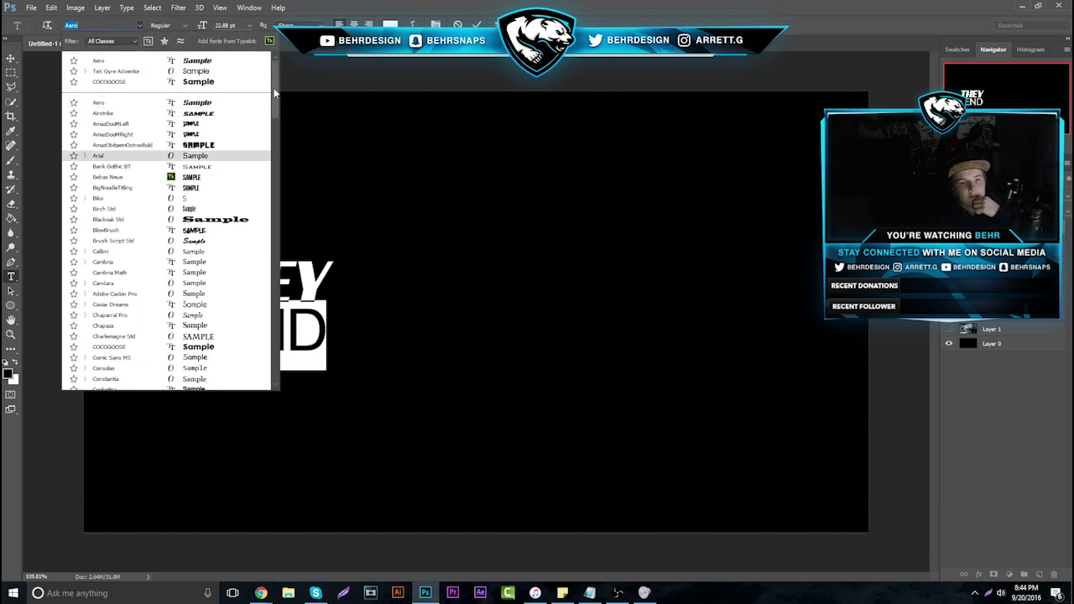
drag(275, 92, 282, 146)
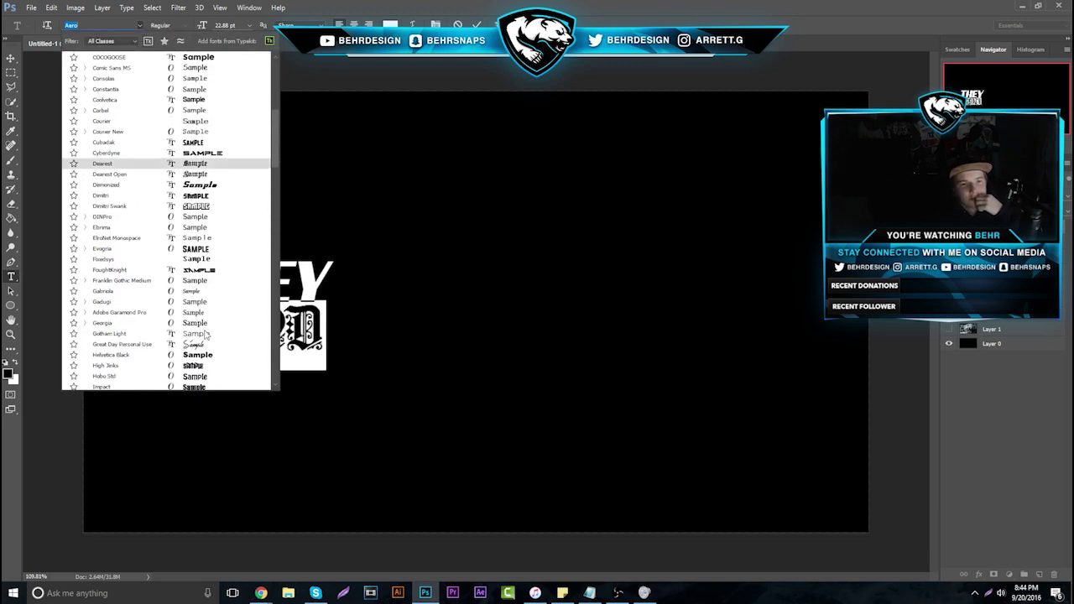
click(202, 343)
Nudge END down slightly and shift THEY right so it sits above END
click(11, 58)
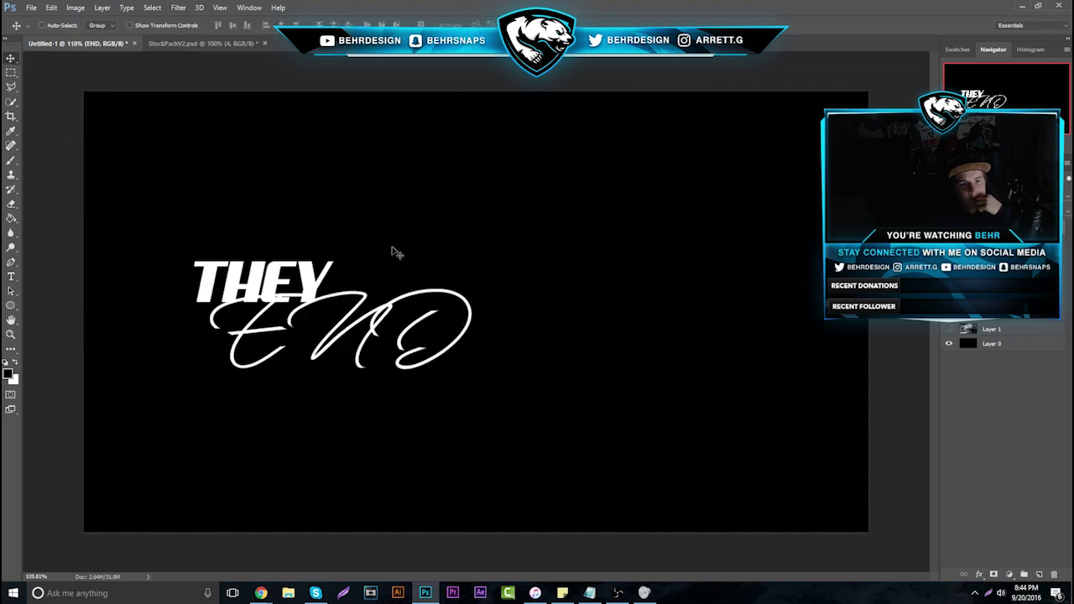
drag(398, 253, 396, 279)
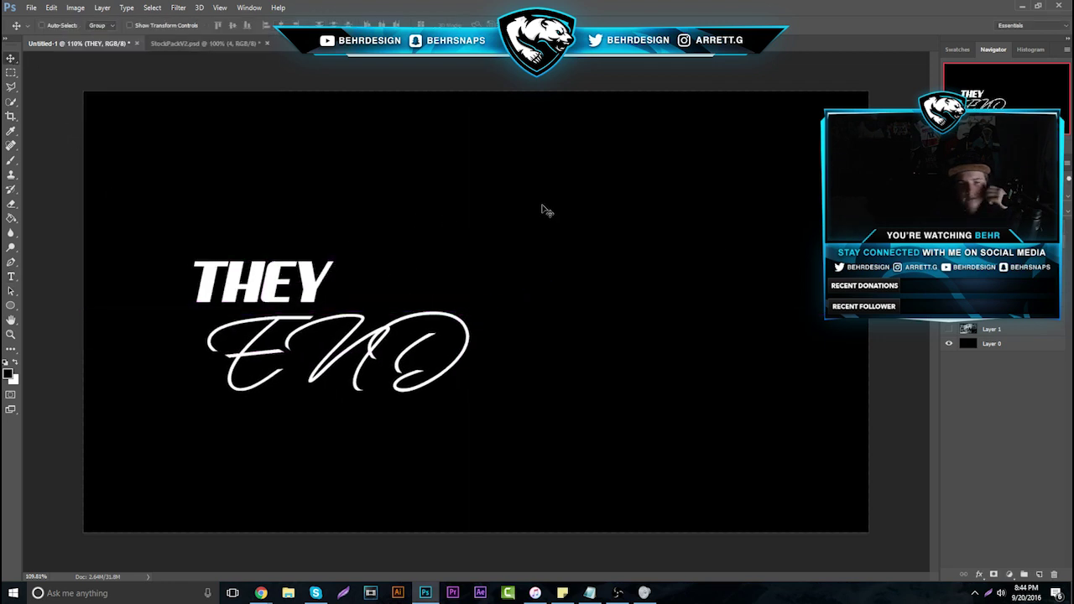
drag(541, 204, 624, 211)
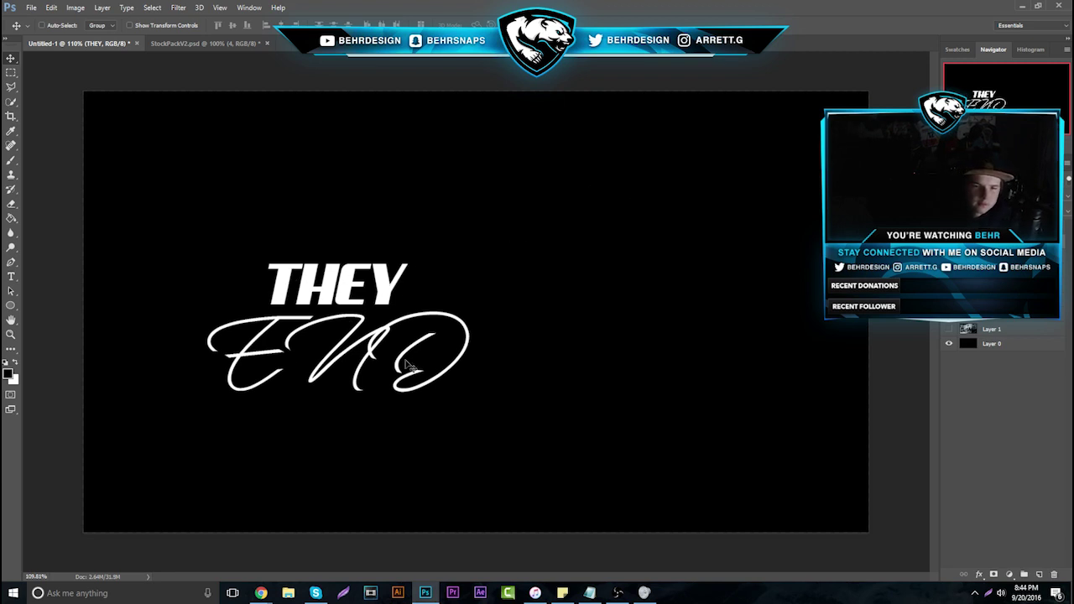
Back in Chrome, close the reviewed portfolio tab and select response 20's portfolio link for options
mouse_move(261, 593)
click(174, 542)
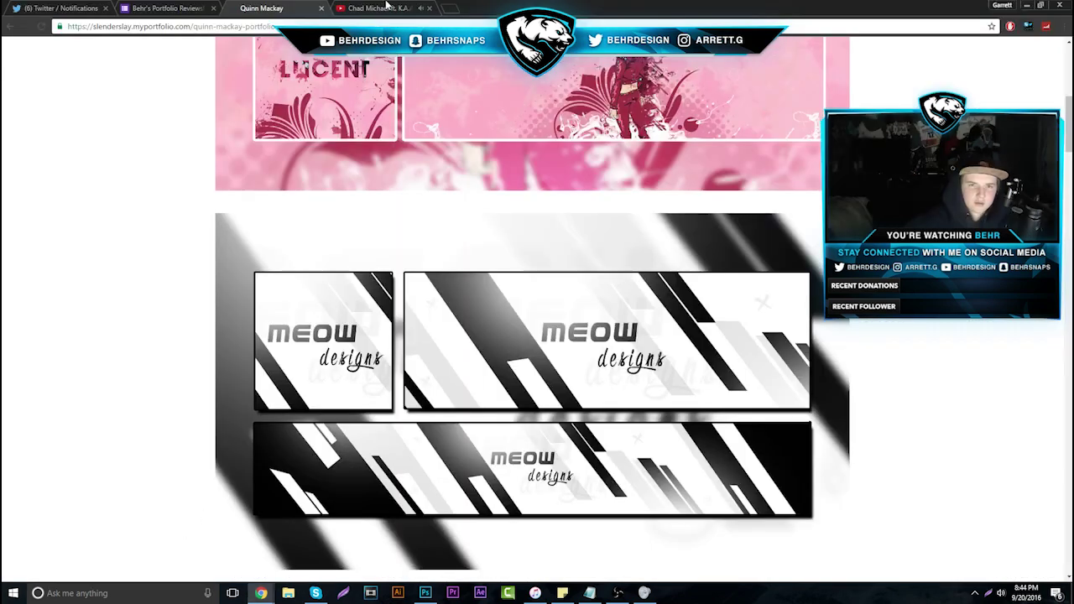
click(322, 8)
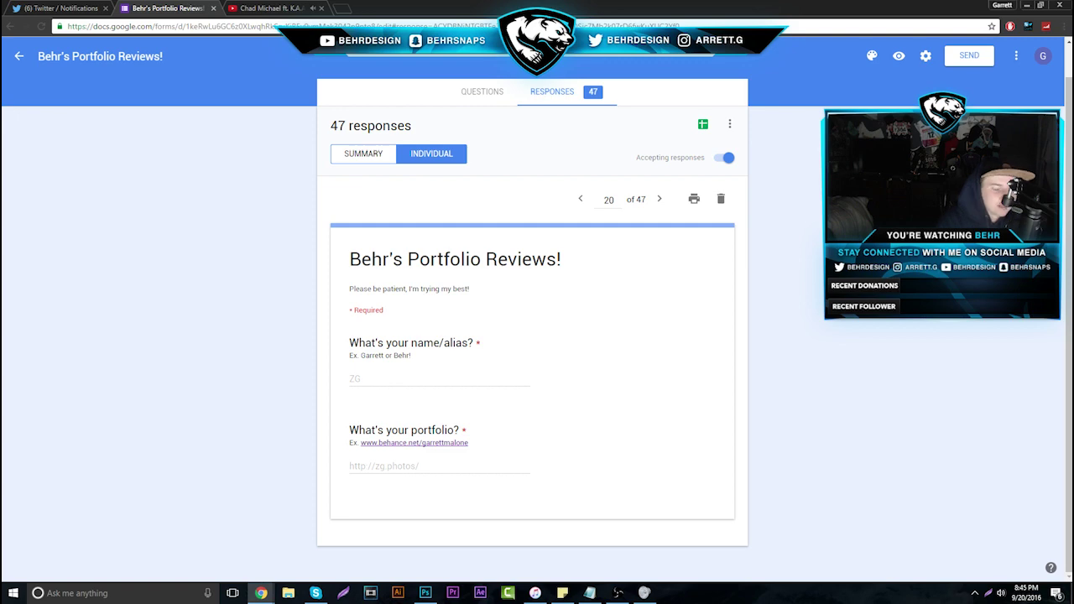
drag(442, 470, 349, 467)
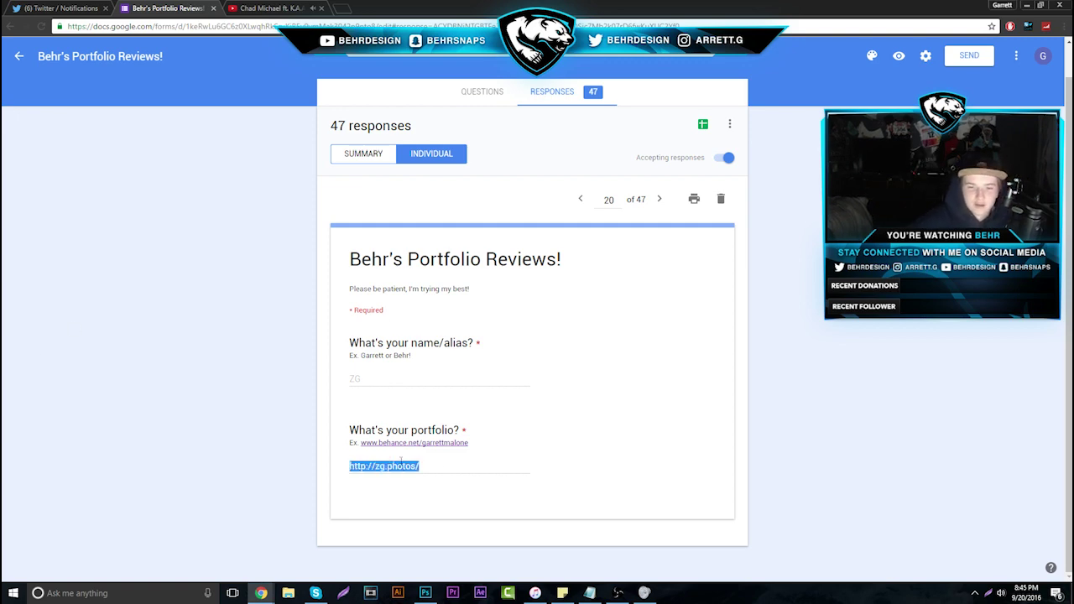
right_click(349, 466)
Open the zg.photos portfolio in a new tab and scroll through its Logos project
click(403, 481)
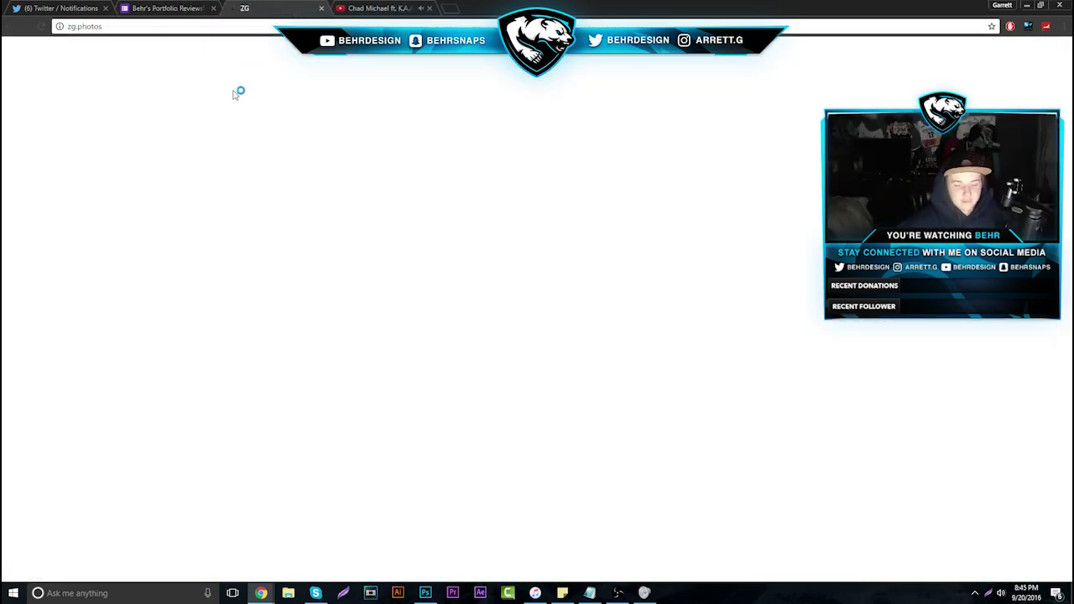
scroll(446, 434, down, 2)
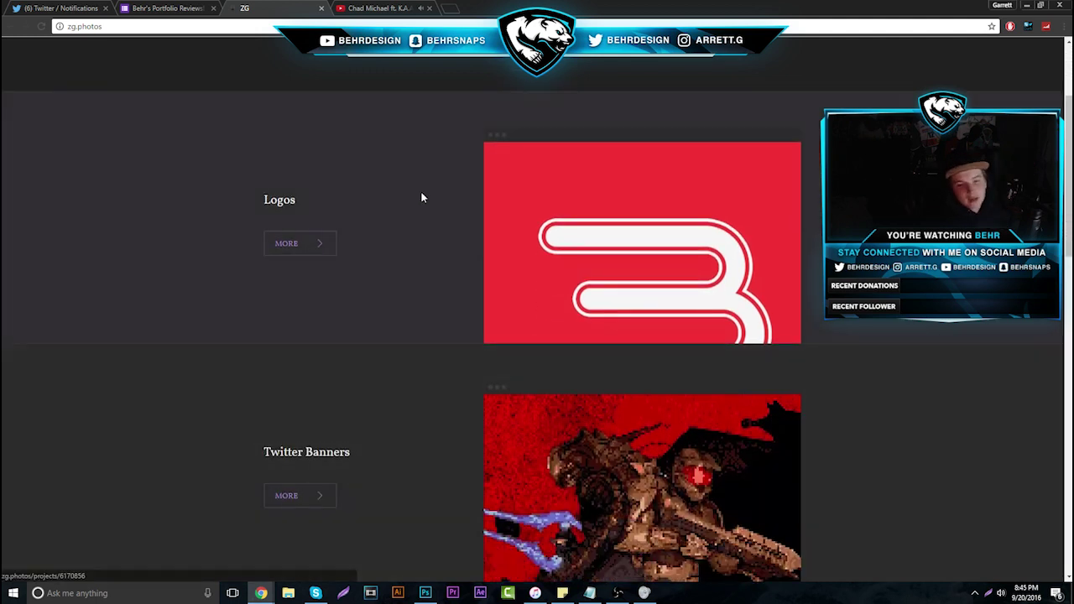
click(421, 195)
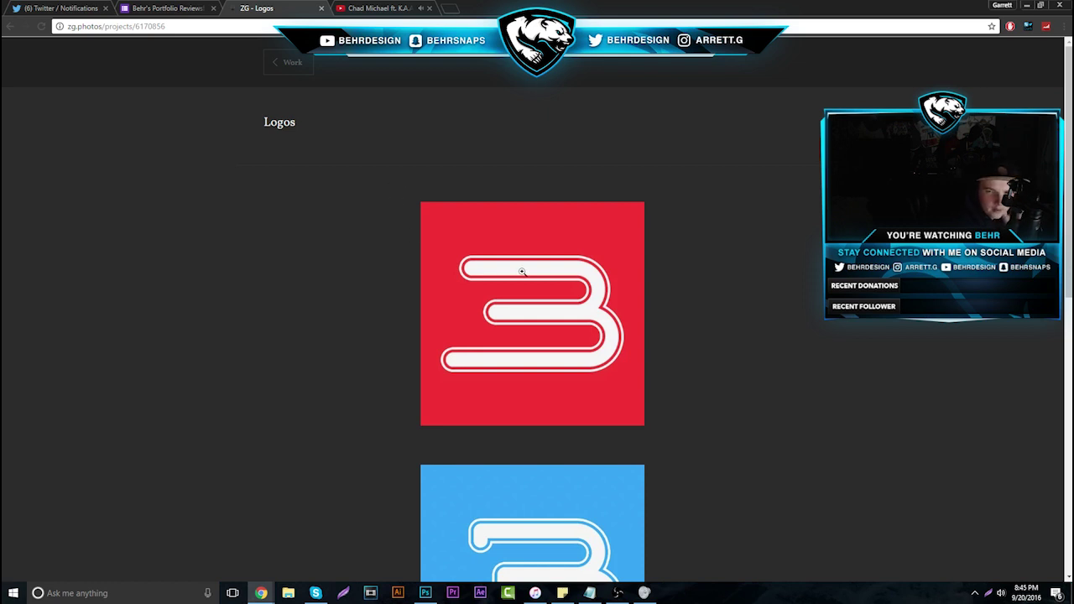
scroll(524, 270, down, 3)
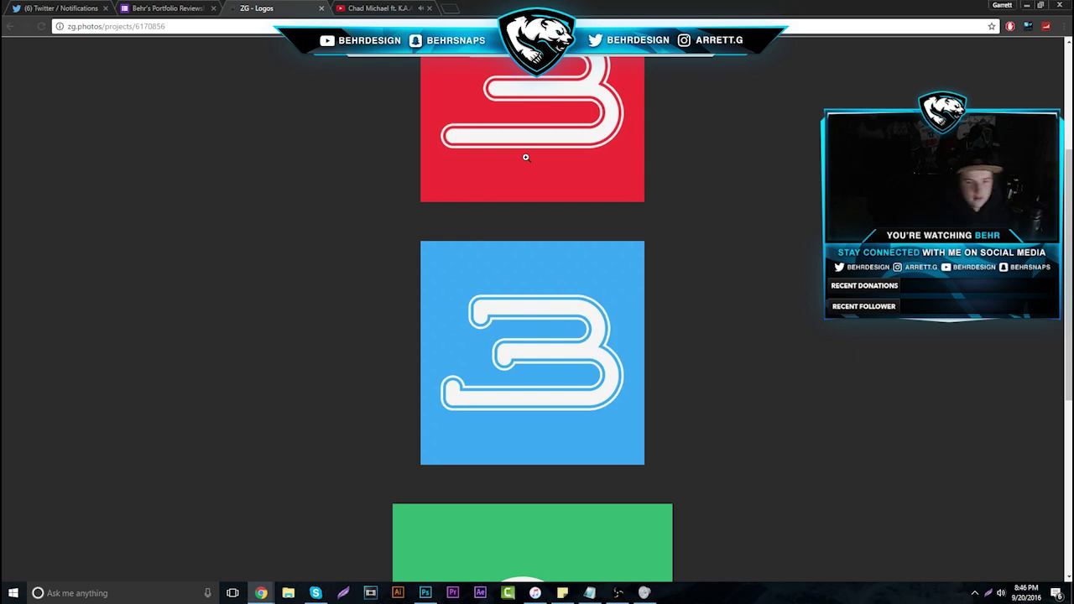
scroll(520, 144, up, 1)
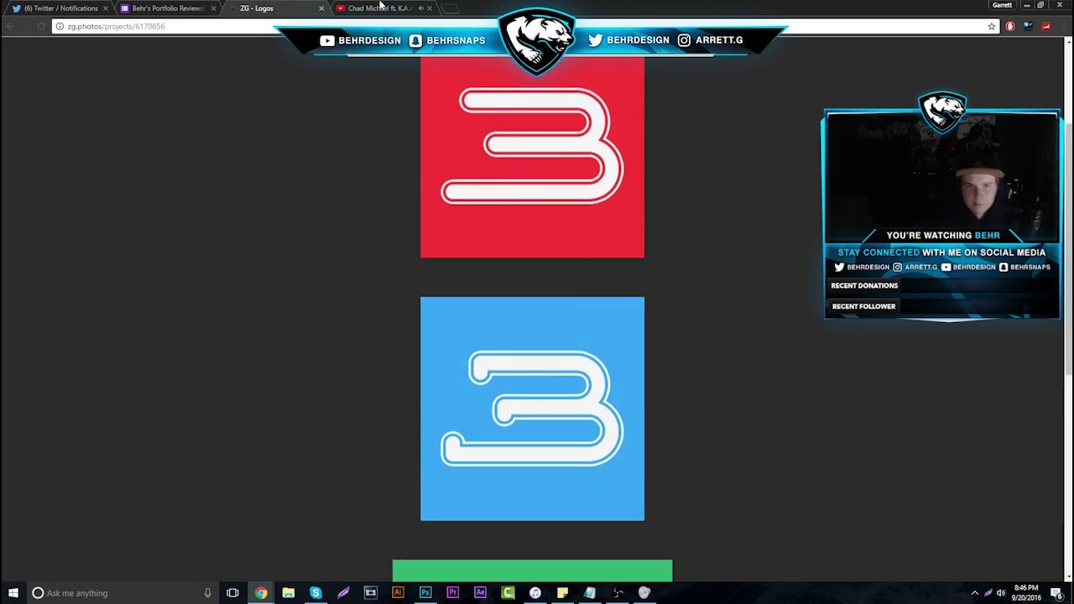
Search 'bugatti logo' in a new tab and view the enlarged black EB emblem
click(451, 7)
text(behr)
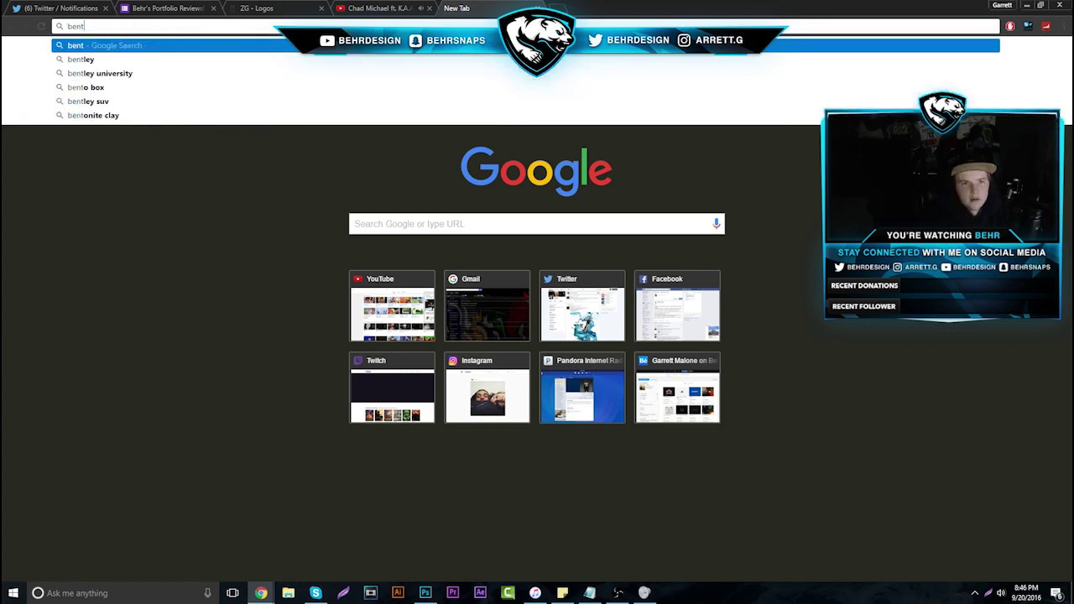
key(BackSpace)
key(BackSpace)
key(BackSpace)
key(BackSpace)
text(bugatti logo)
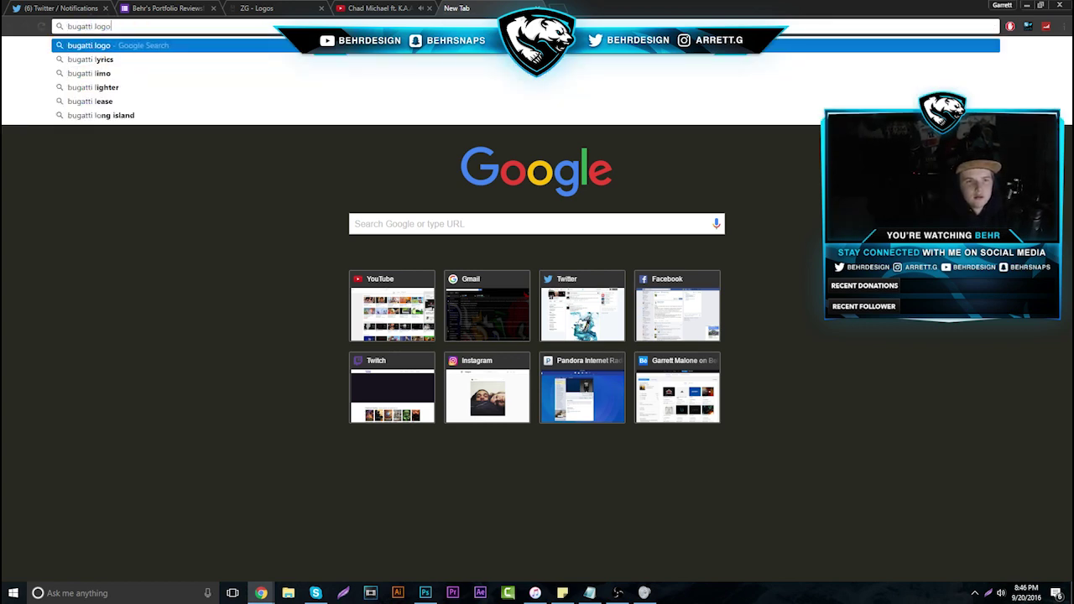
key(Return)
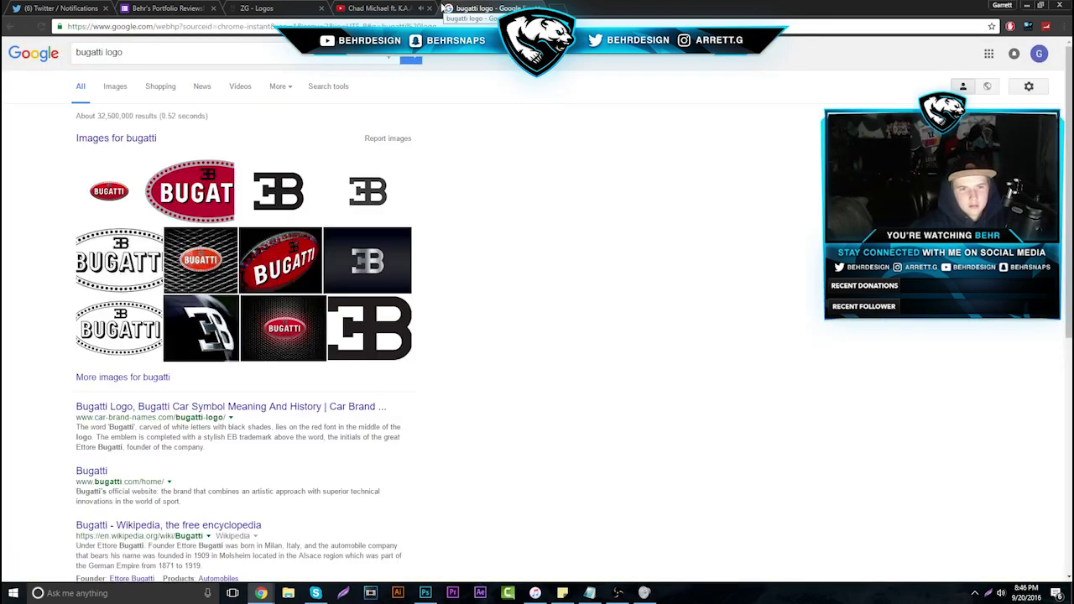
key(ctrl+shift+Tab)
key(ctrl+shift+Tab)
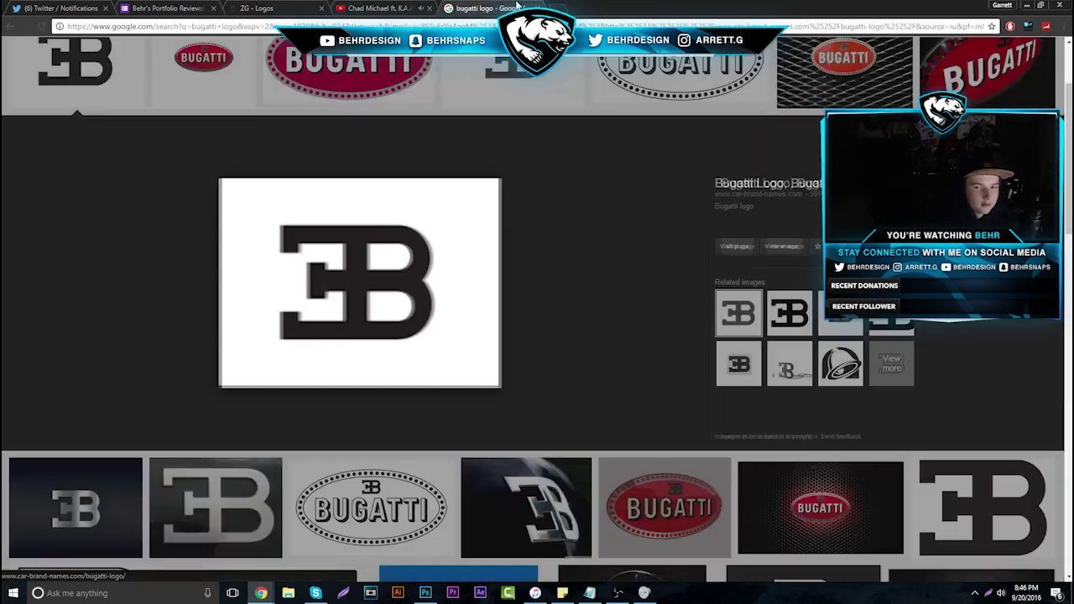
click(512, 8)
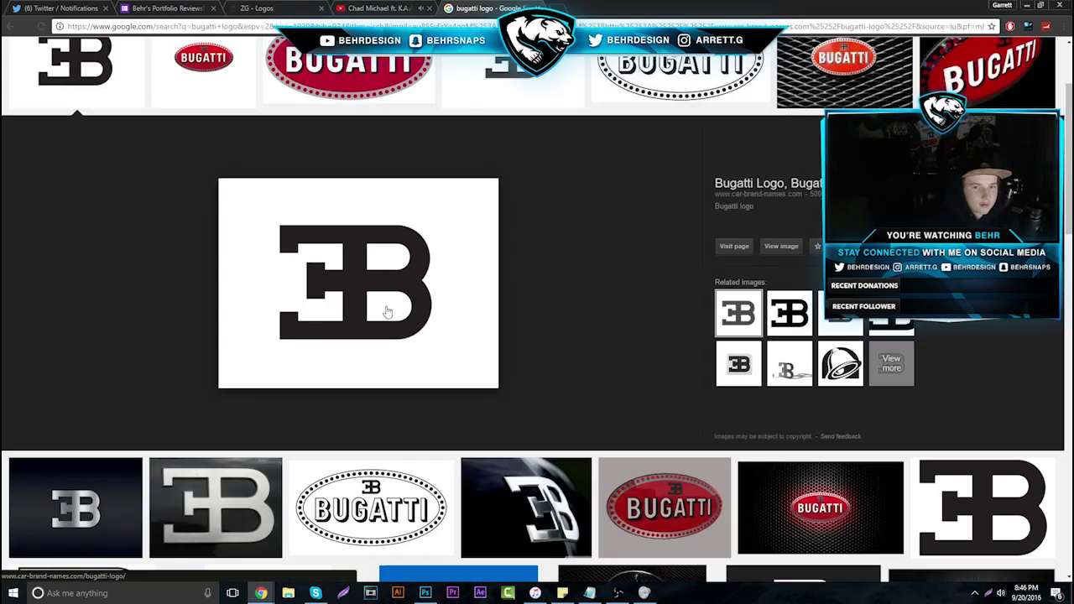
Return to the ZG Logos page and scroll over it again
click(266, 7)
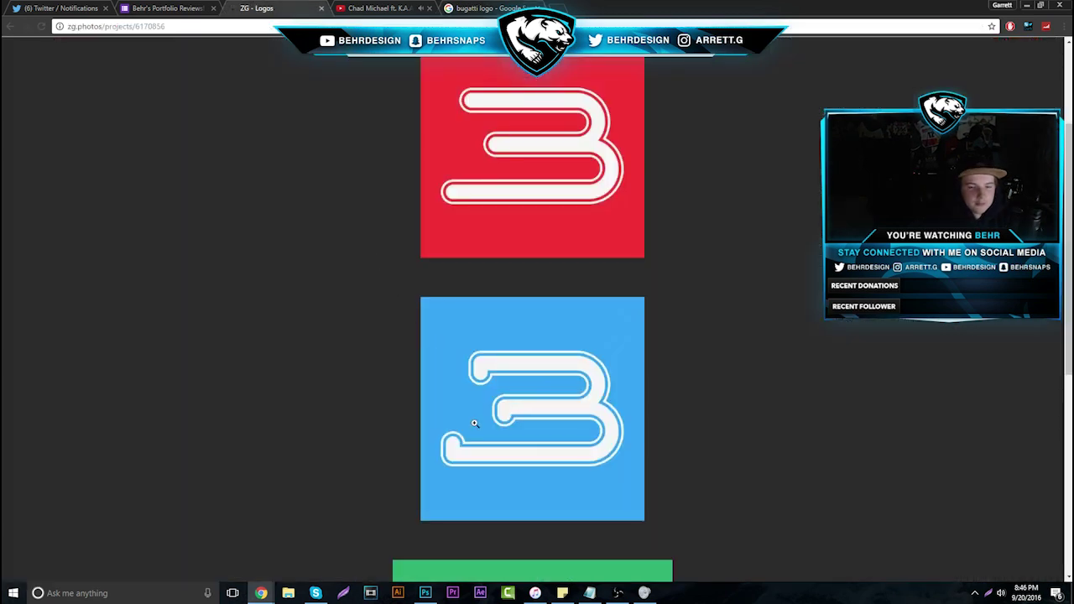
scroll(492, 285, up, 2)
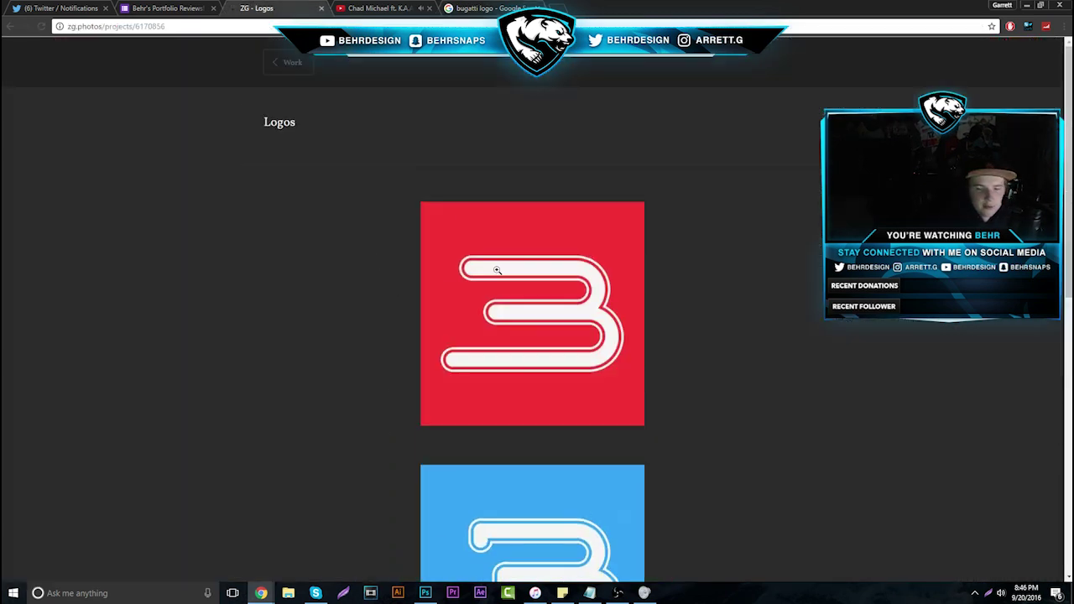
scroll(470, 252, down, 7)
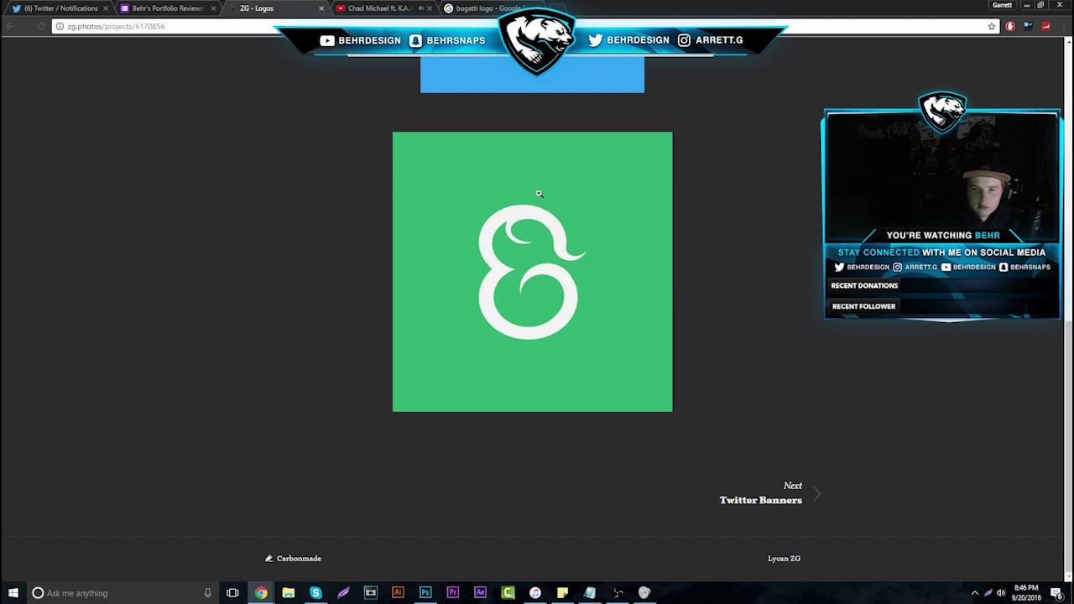
Browse the Twitter Banners project, enlarging the Halo banner and dismissing a notification
click(760, 499)
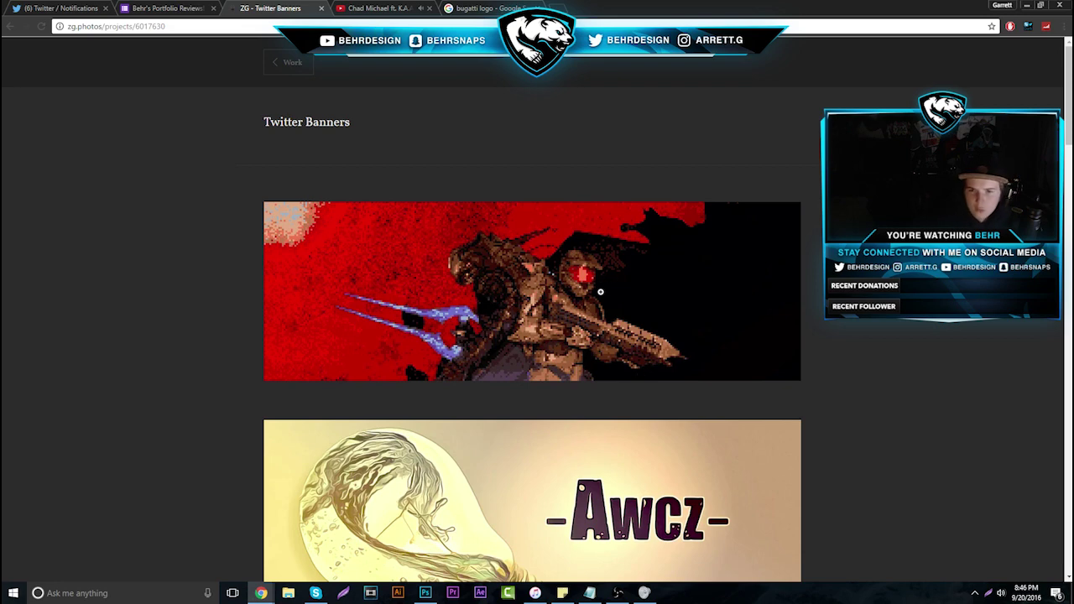
click(575, 298)
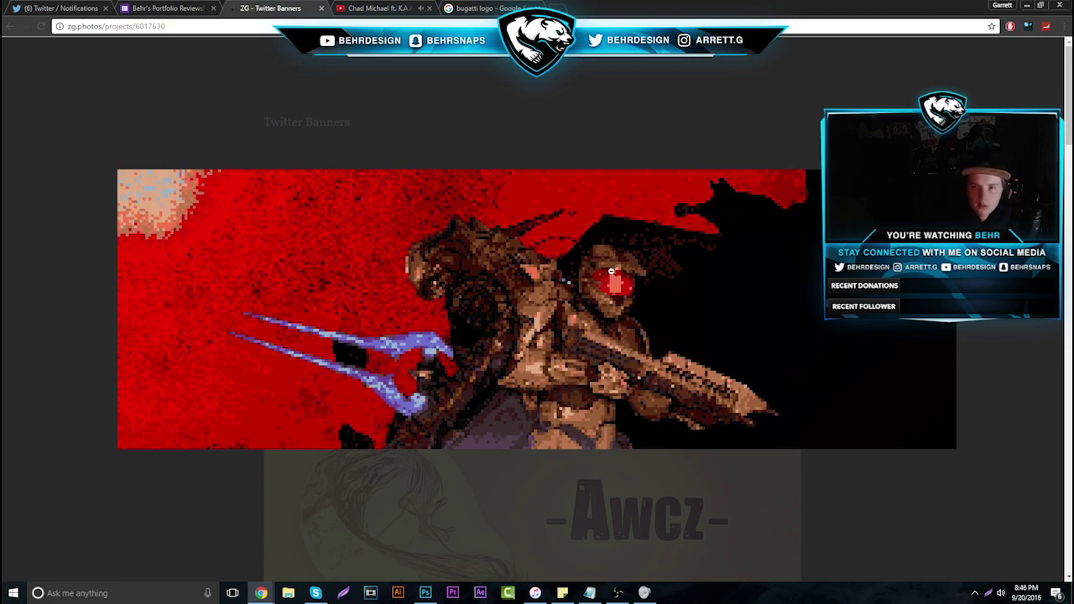
scroll(546, 336, down, 2)
scroll(524, 379, down, 3)
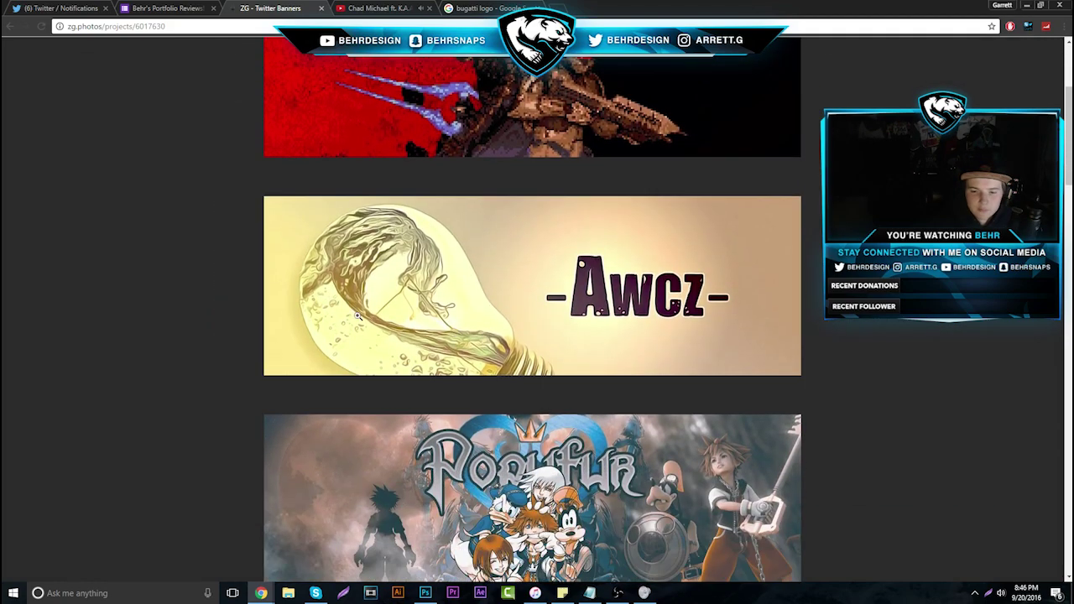
scroll(194, 252, down, 1)
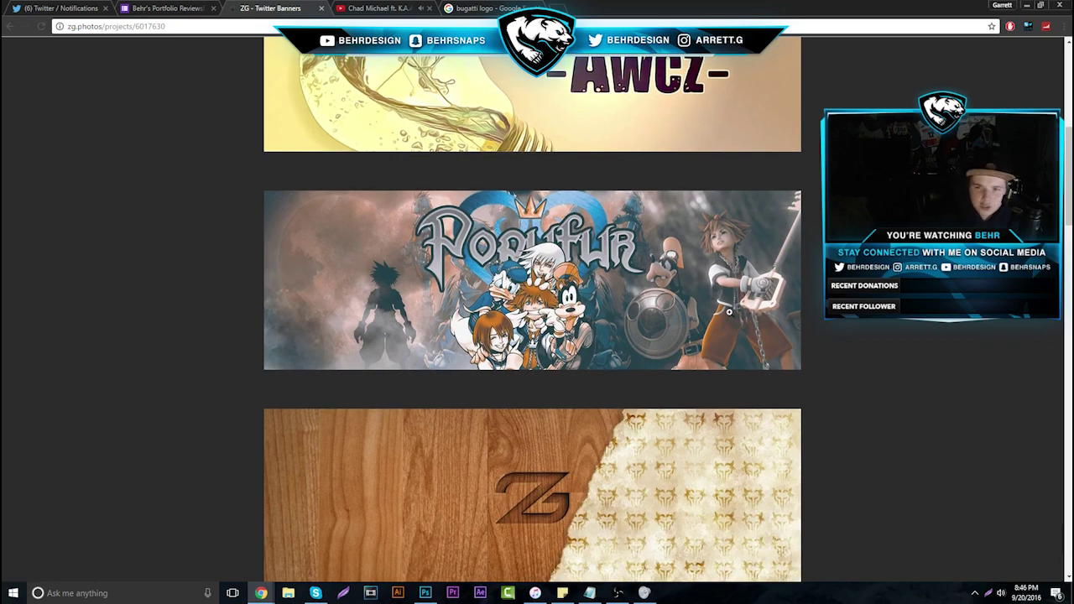
scroll(743, 289, down, 4)
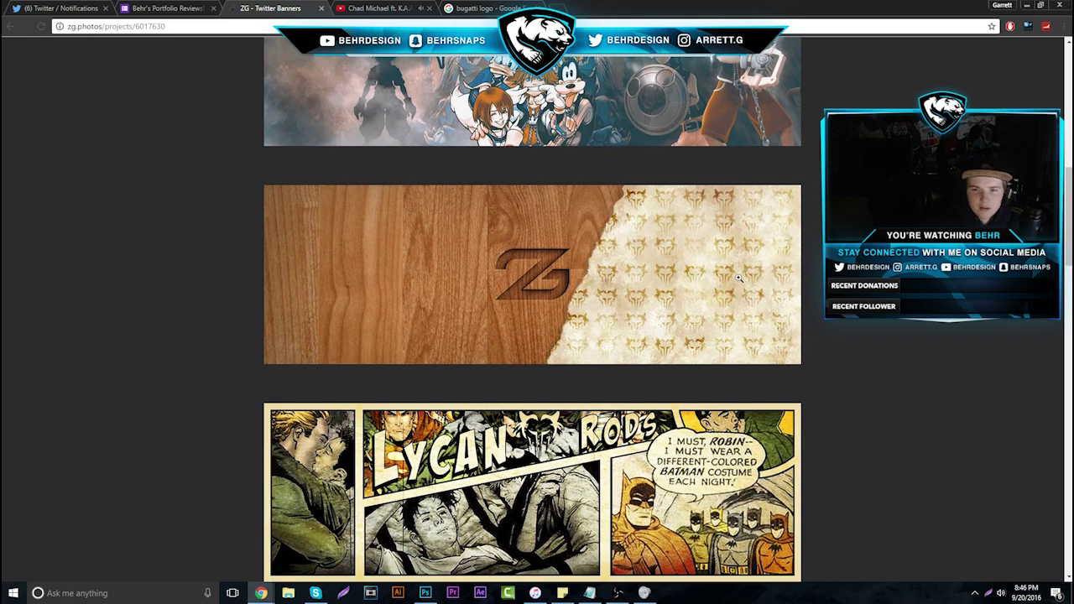
scroll(534, 293, down, 3)
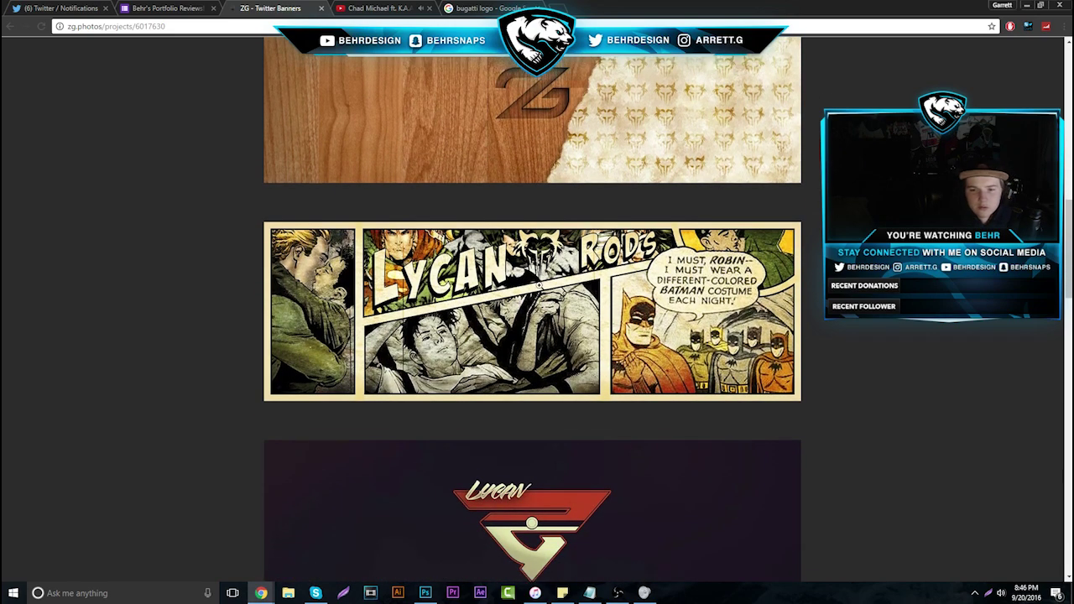
scroll(540, 284, down, 11)
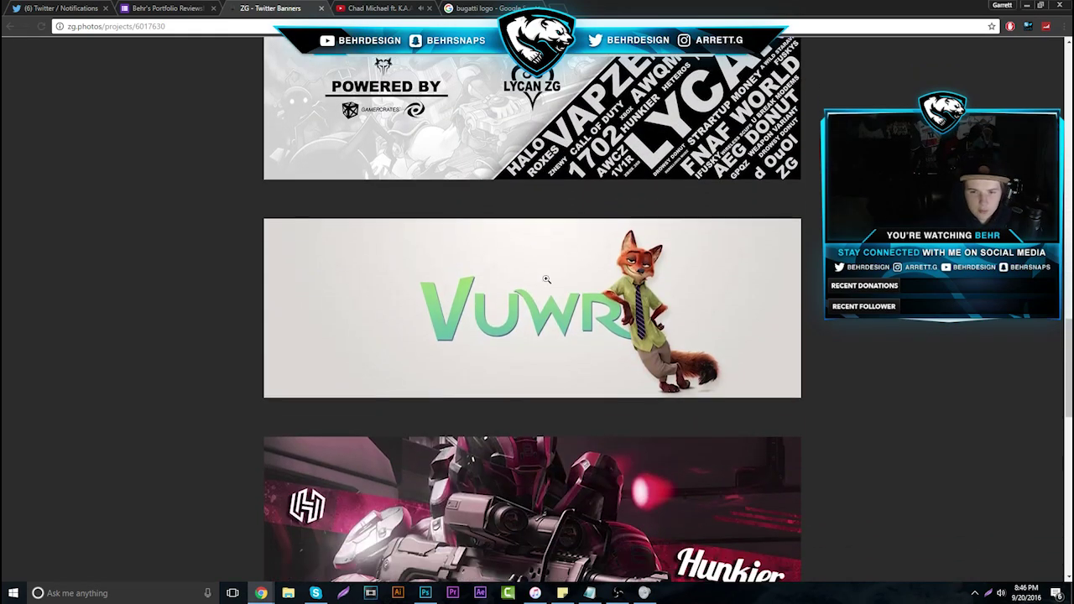
scroll(545, 278, down, 3)
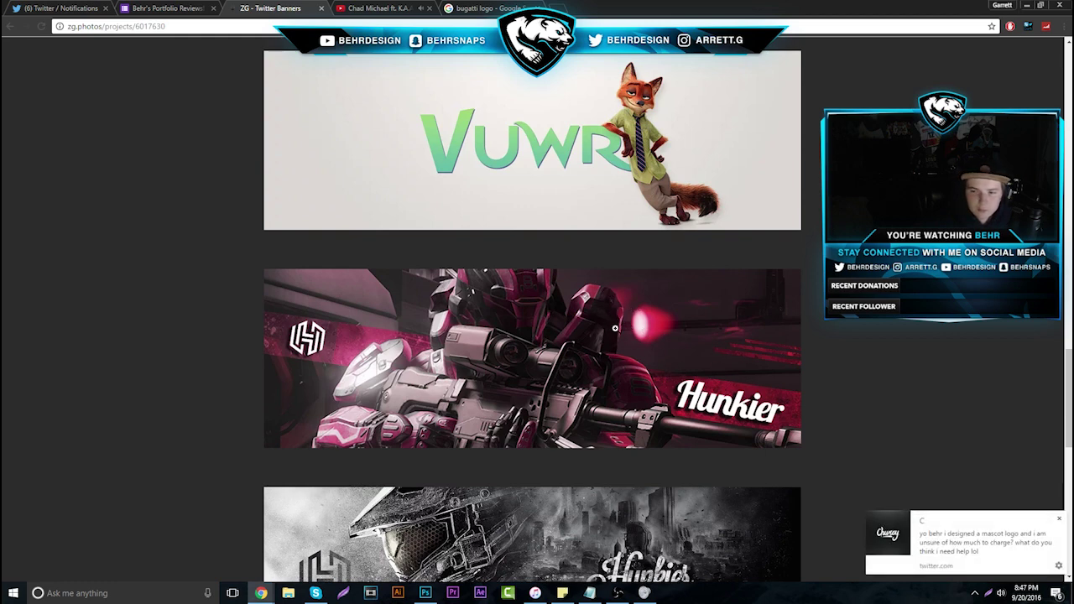
click(1061, 519)
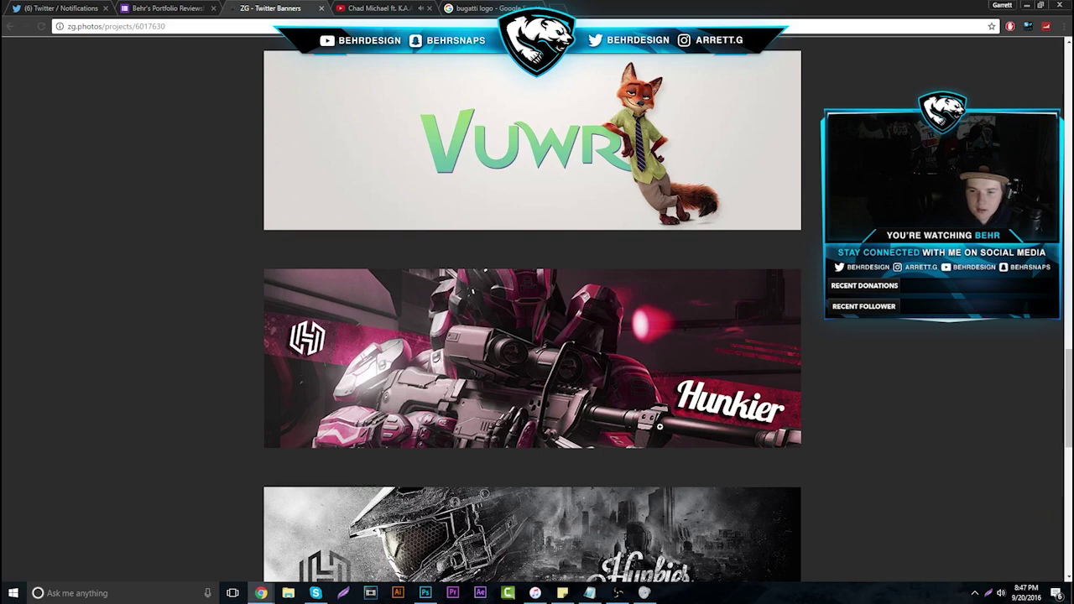
scroll(663, 438, down, 4)
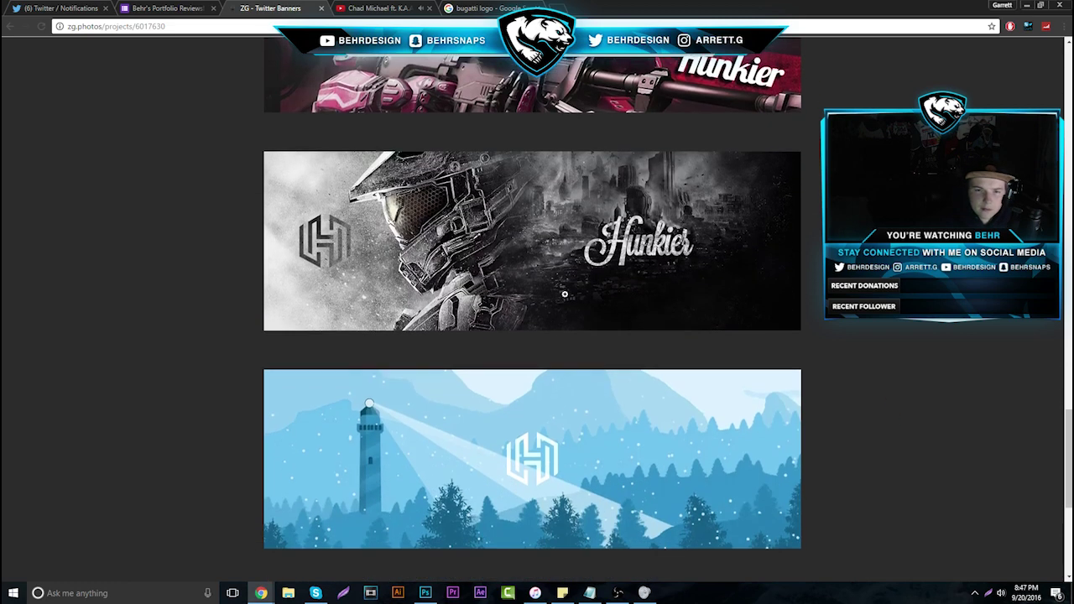
scroll(534, 413, down, 1)
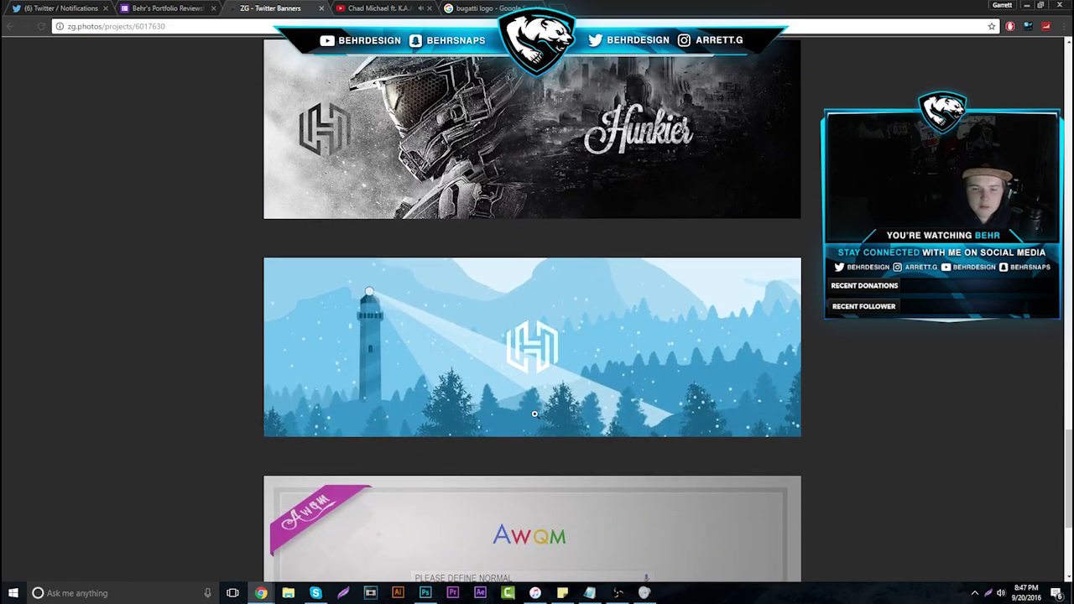
scroll(563, 349, down, 3)
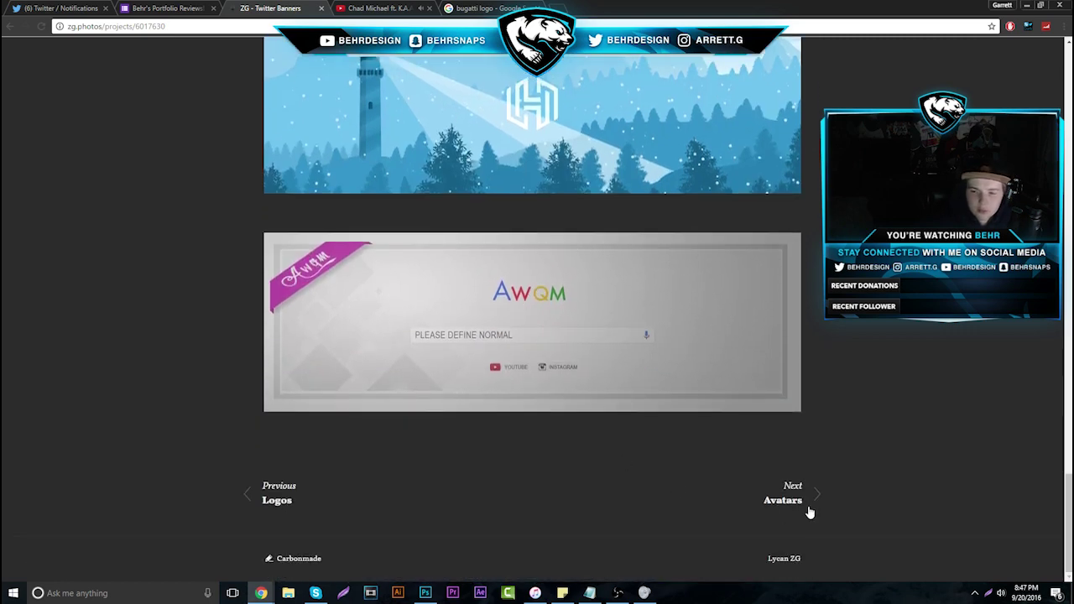
Scroll through the Avatars project
click(769, 501)
scroll(504, 340, down, 2)
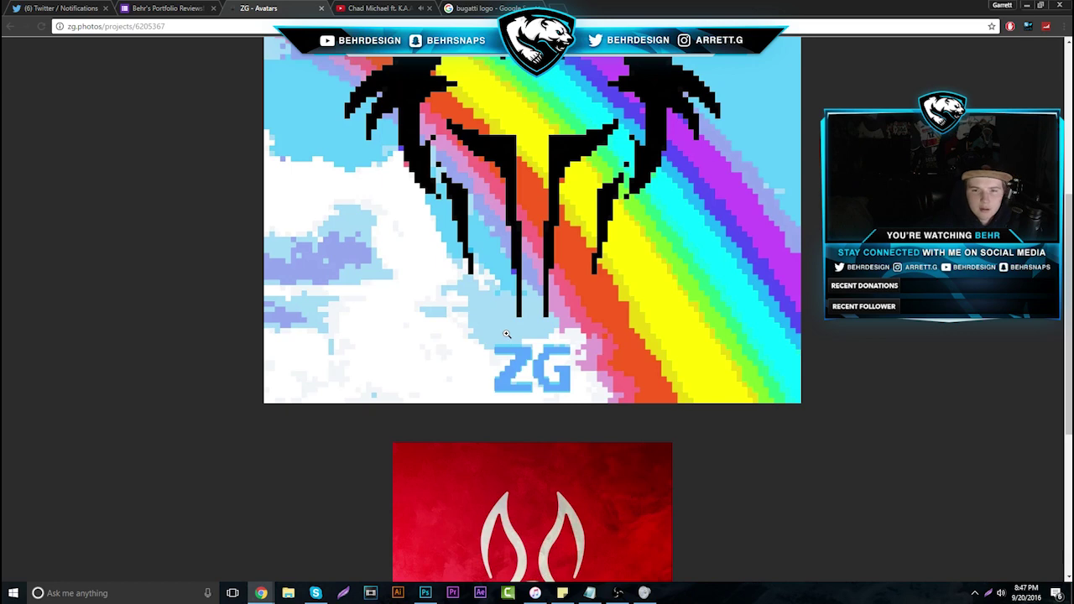
scroll(506, 334, up, 2)
scroll(514, 325, down, 1)
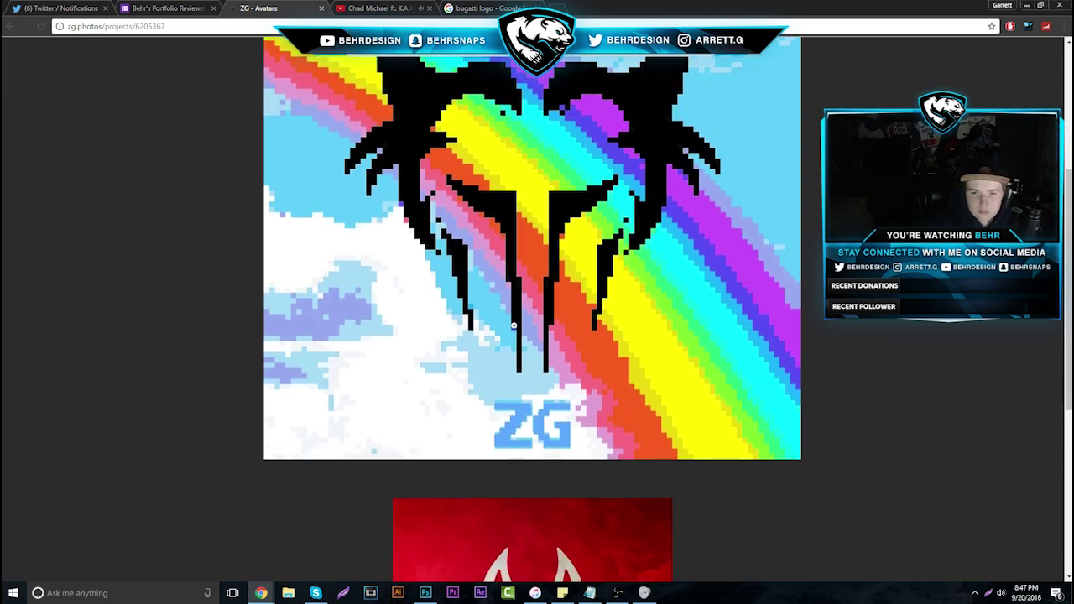
scroll(535, 303, down, 4)
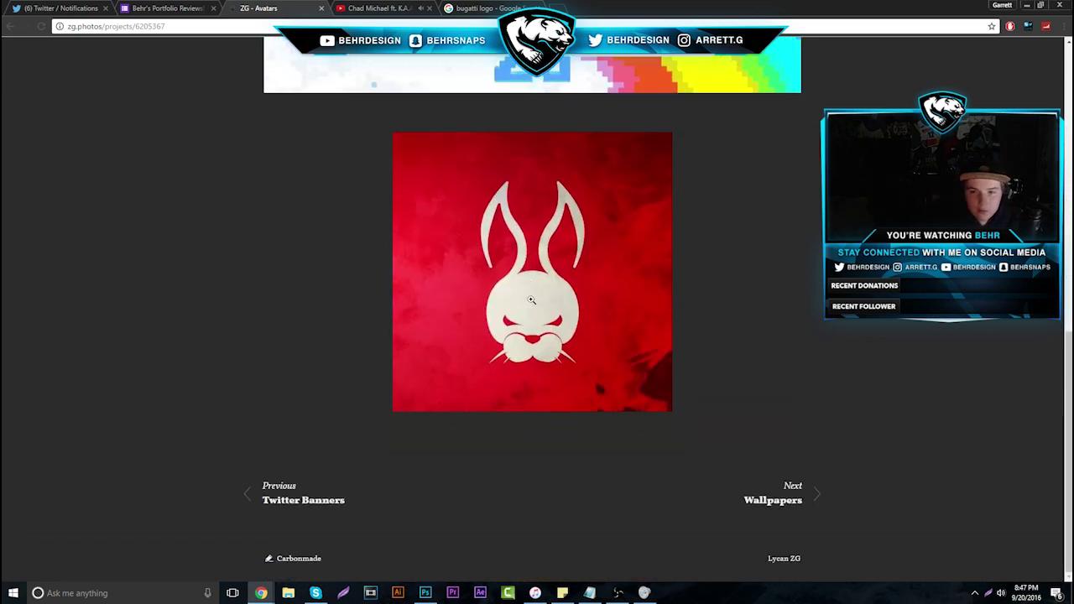
scroll(537, 271, up, 3)
scroll(755, 470, down, 3)
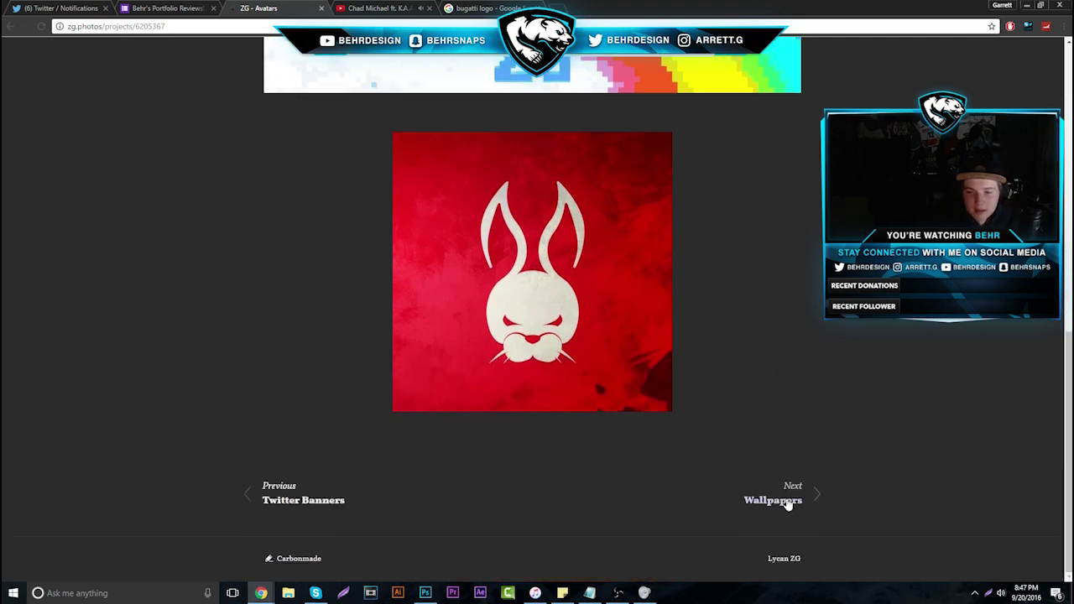
Scroll the Wallpapers project from the LYCAN moon piece to the 12/05 mountain wallpaper
click(773, 506)
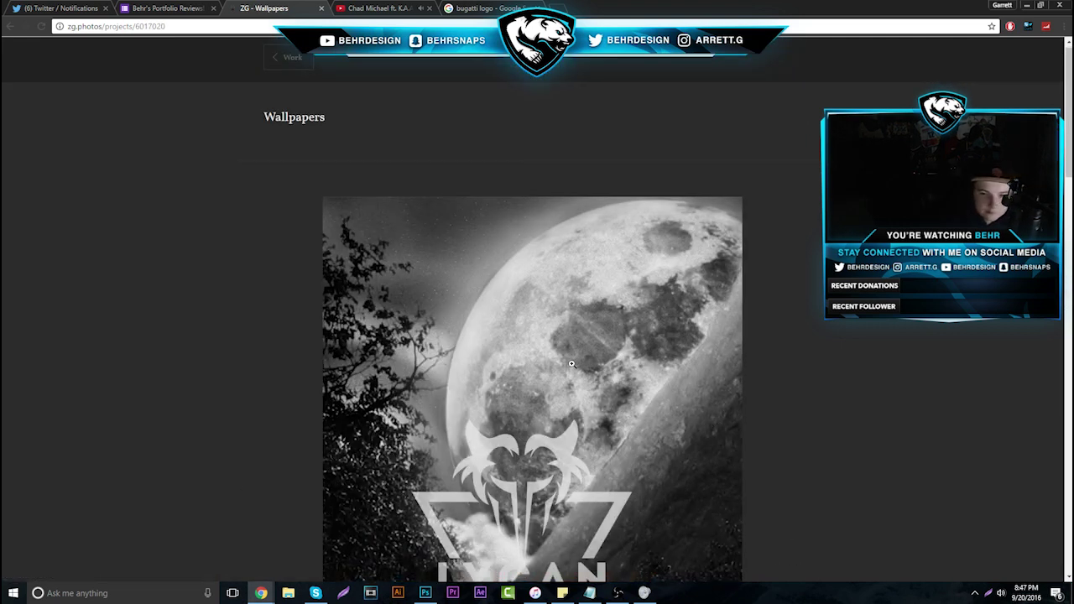
scroll(572, 364, down, 1)
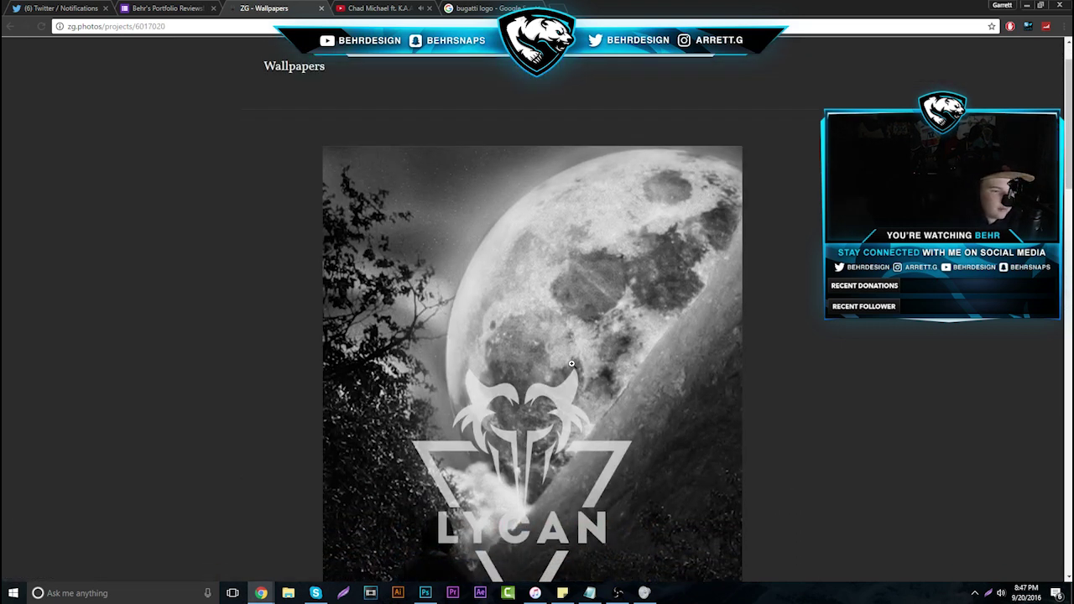
scroll(572, 364, down, 8)
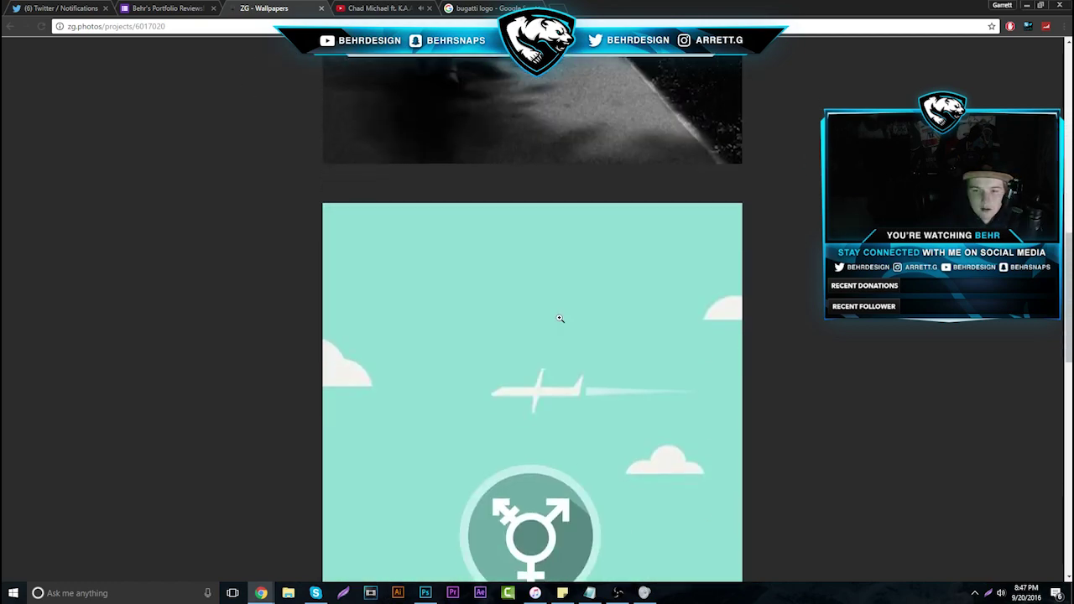
scroll(560, 319, down, 10)
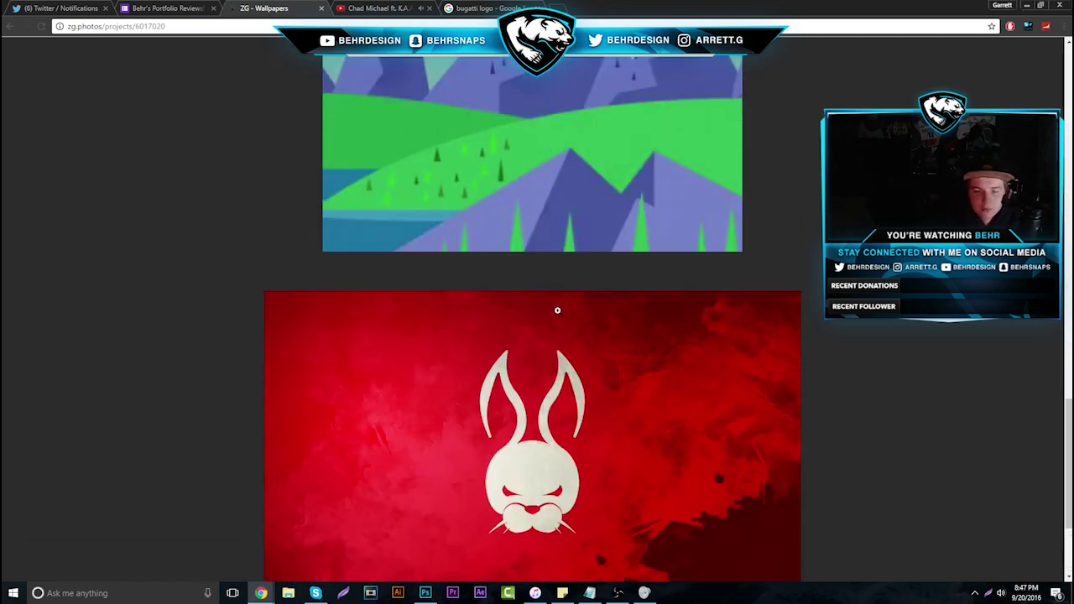
scroll(636, 310, up, 7)
scroll(621, 361, down, 2)
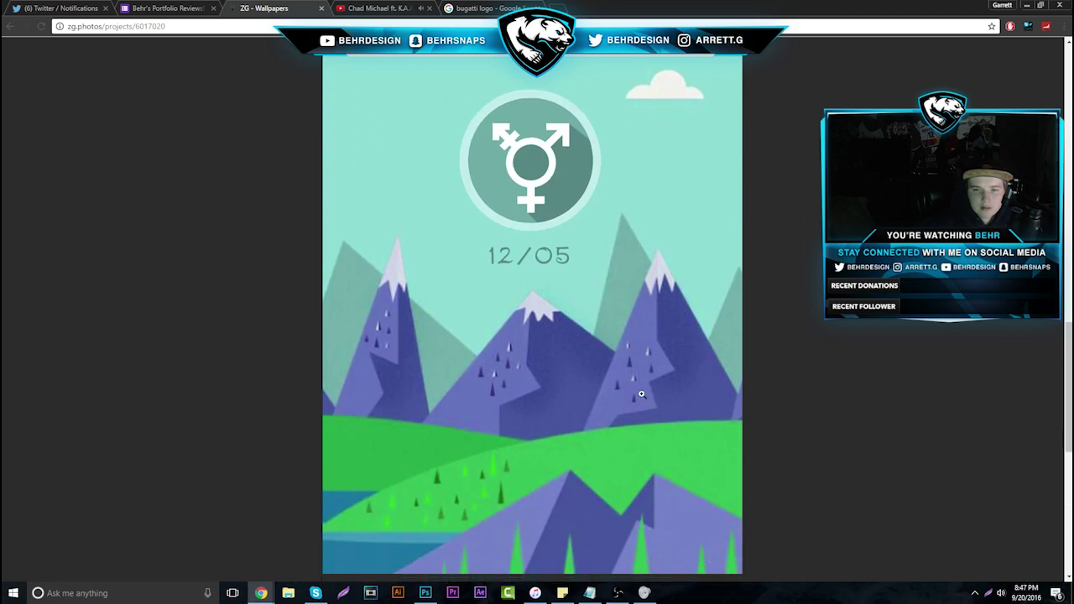
Close the ZG tab, advance to response 21 of 47, and open Nyneworks.carbonmade.com in a new tab
click(321, 9)
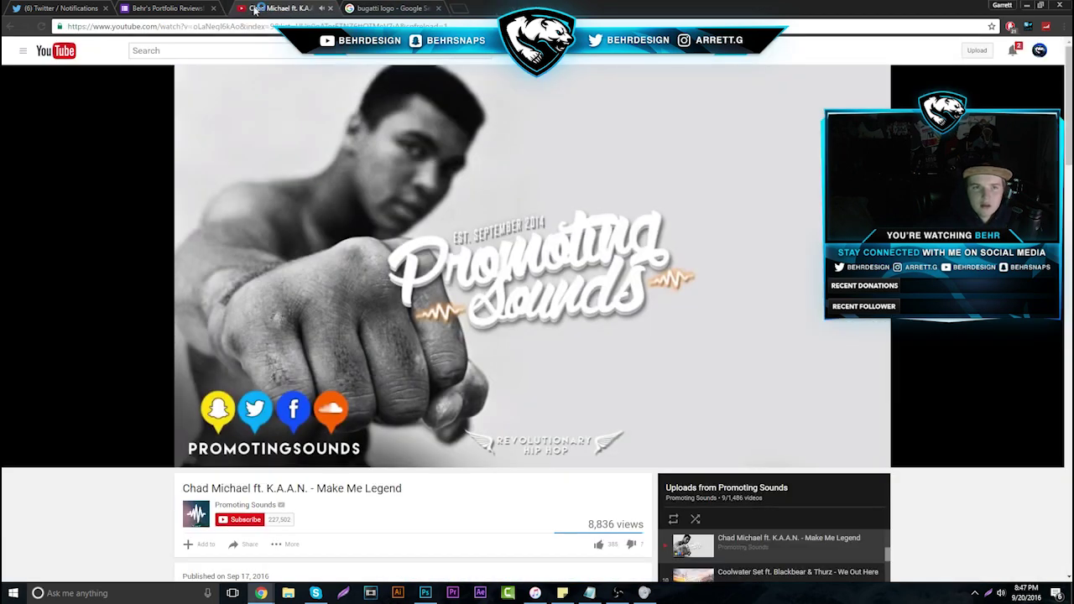
key(ctrl+shift+Tab)
click(659, 199)
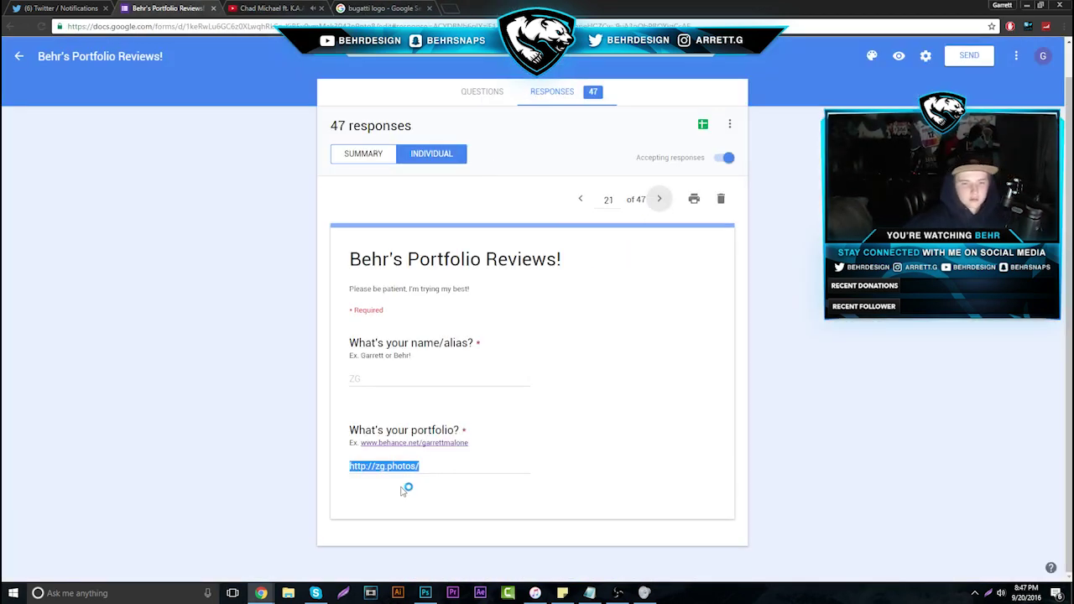
drag(351, 464, 463, 466)
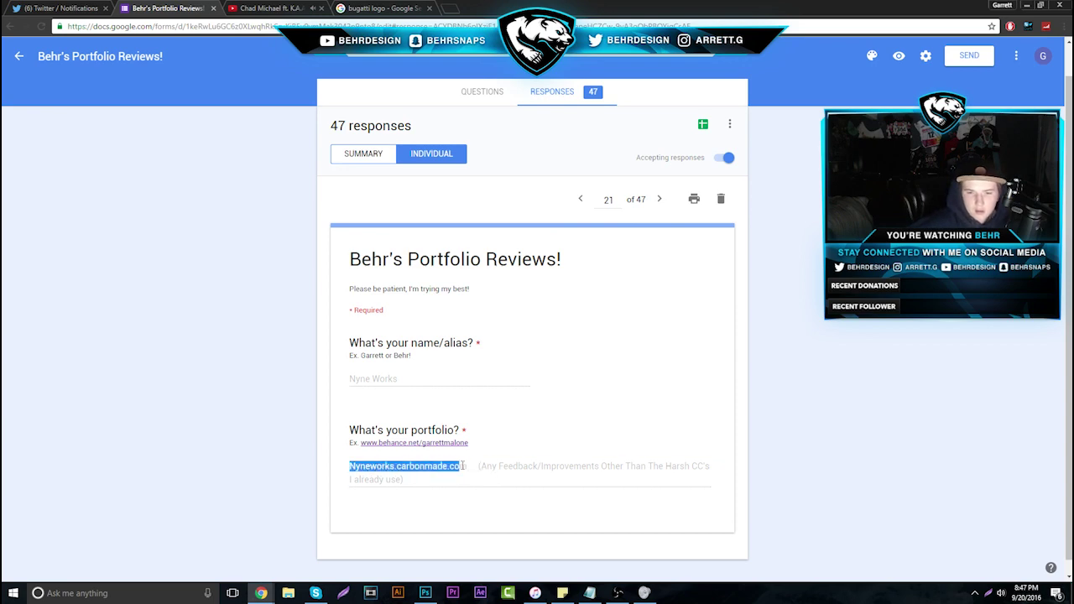
right_click(463, 468)
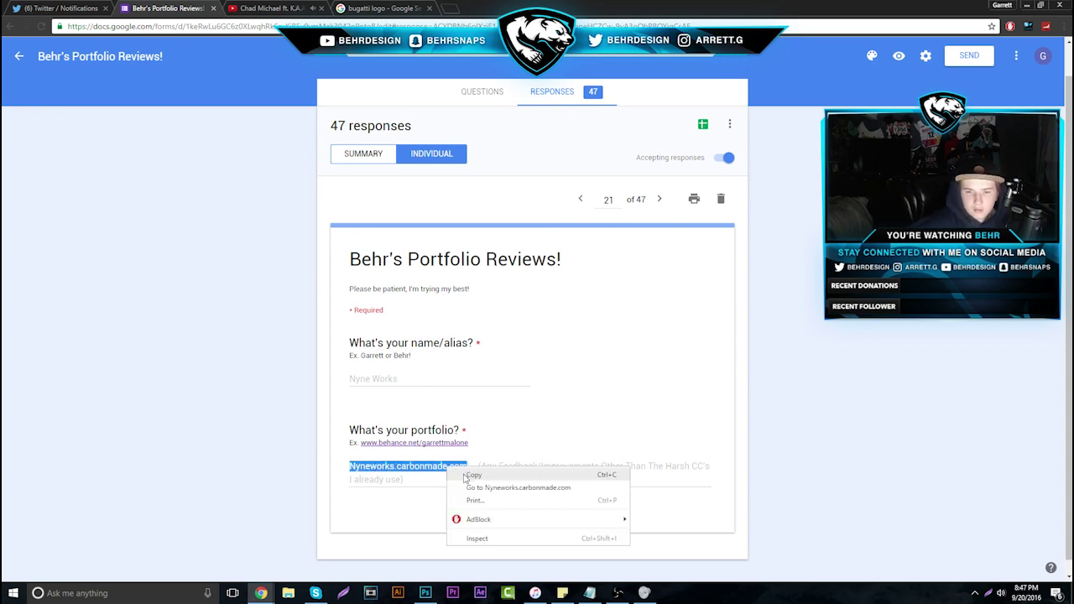
click(470, 488)
Switch between the form and Nyne Works portfolio, then open the portfolio link again
key(ctrl+shift+Tab)
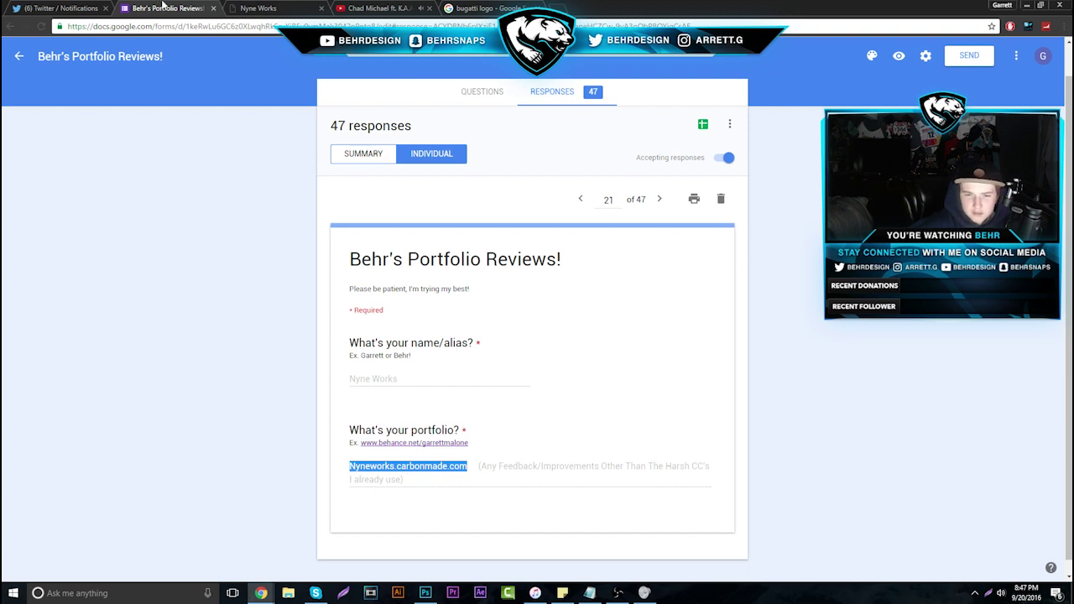
click(253, 7)
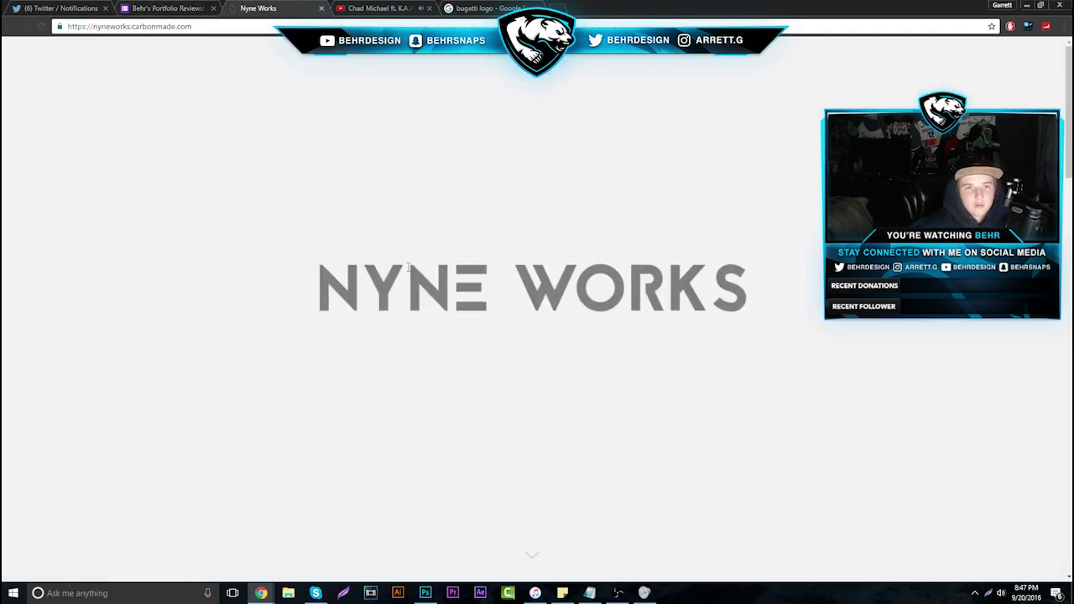
click(168, 8)
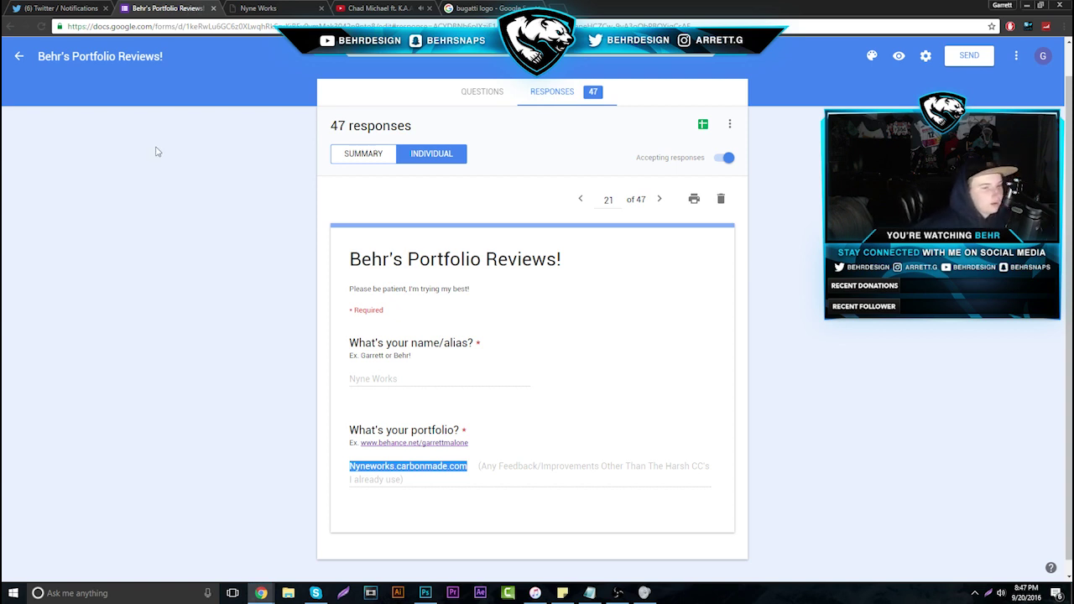
key(alt+Tab)
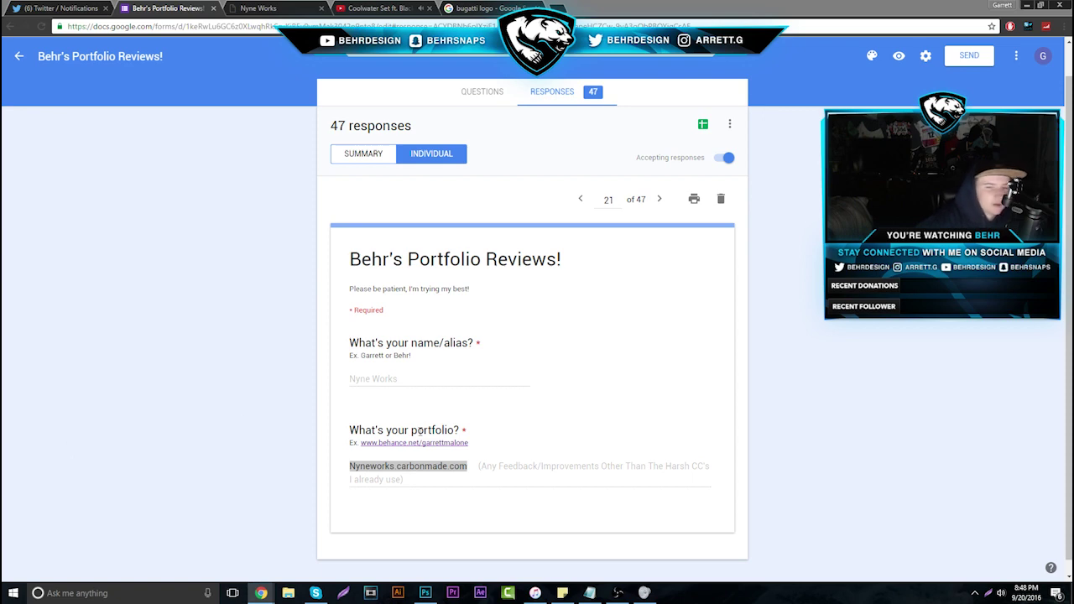
right_click(371, 466)
click(424, 498)
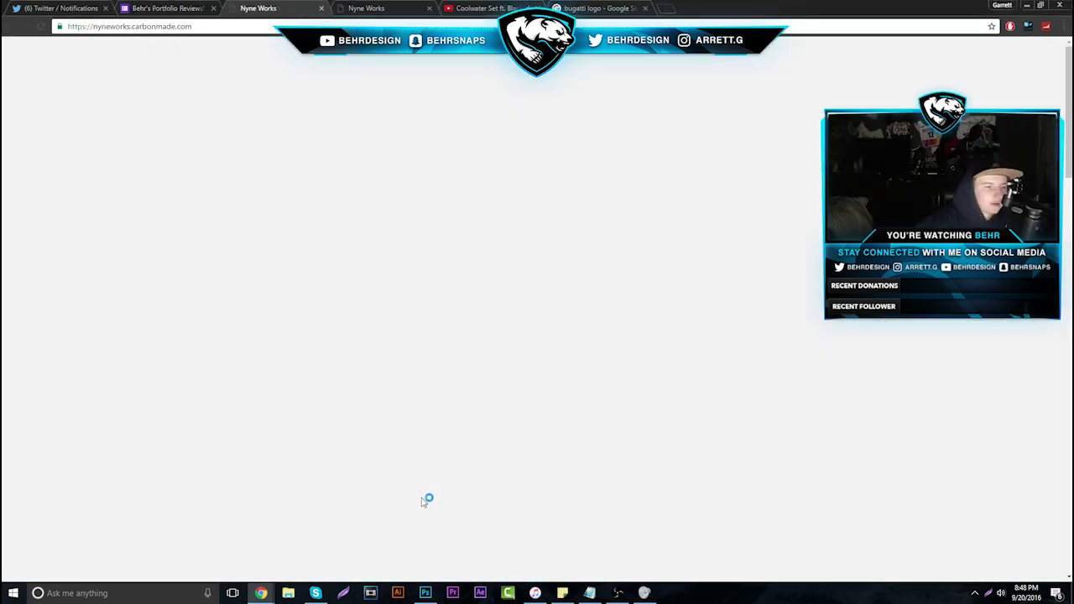
Close the duplicate Nyne Works tab, open 2D Social Media, and enlarge the first black-and-white banner
click(321, 8)
click(290, 8)
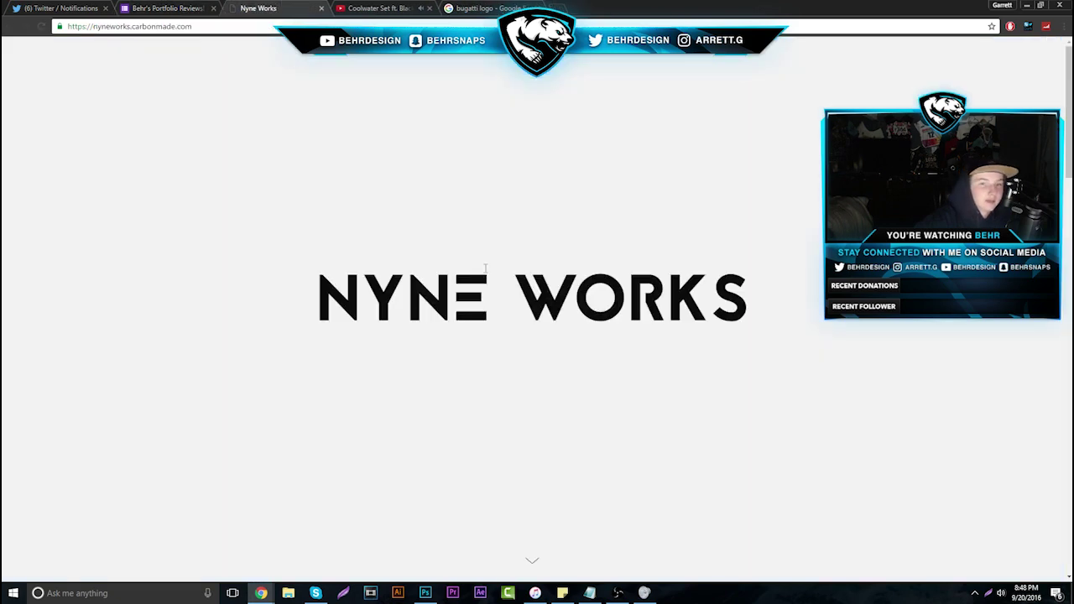
scroll(439, 331, down, 5)
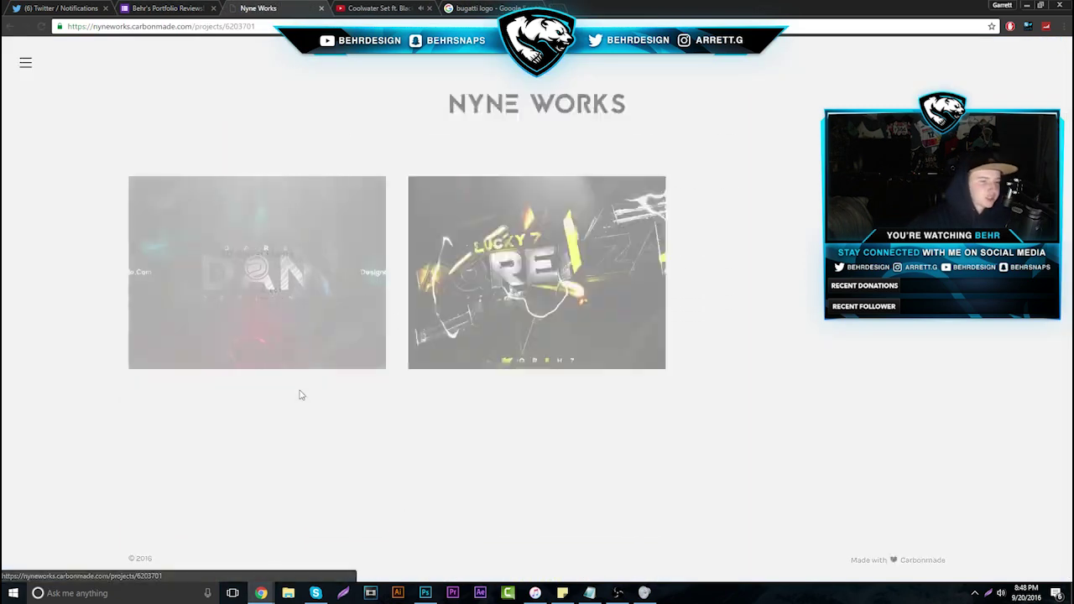
click(301, 394)
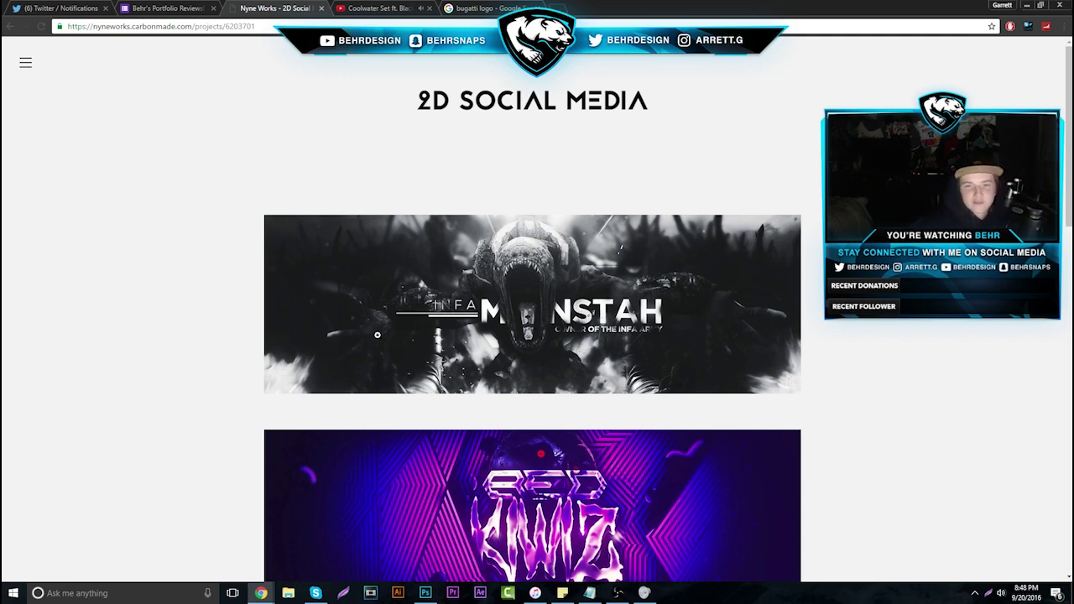
click(577, 333)
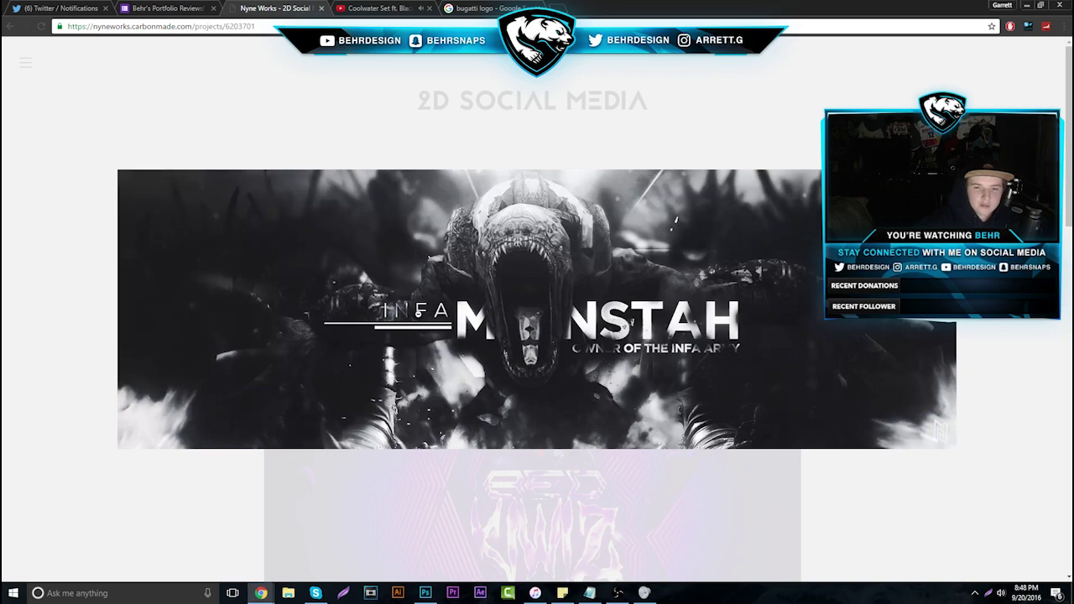
Scroll down the banners, enlarging the purple and perceptions designs along the way
scroll(596, 344, down, 3)
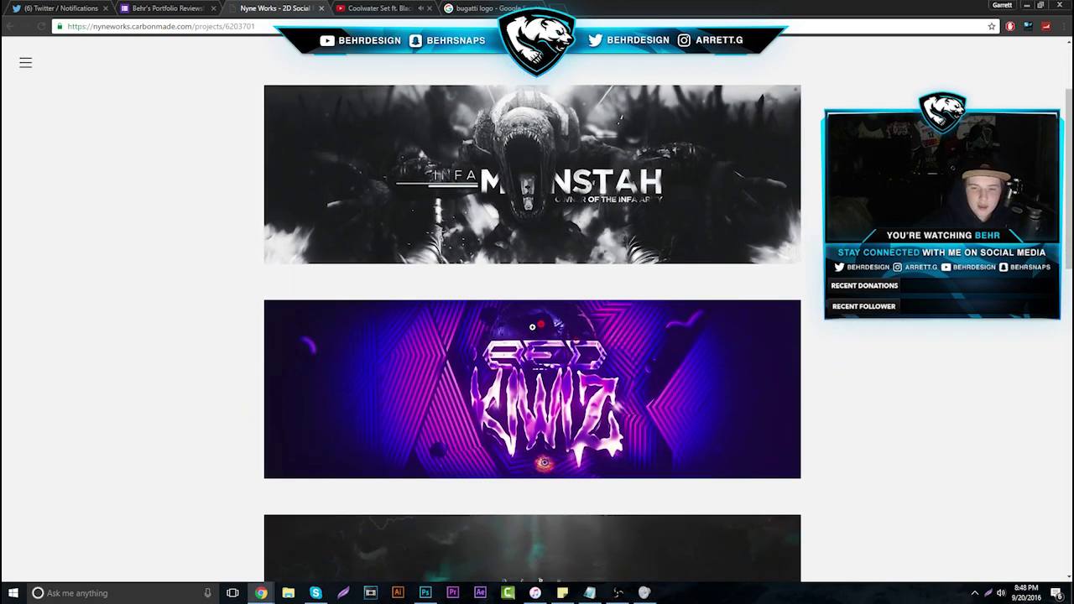
click(532, 327)
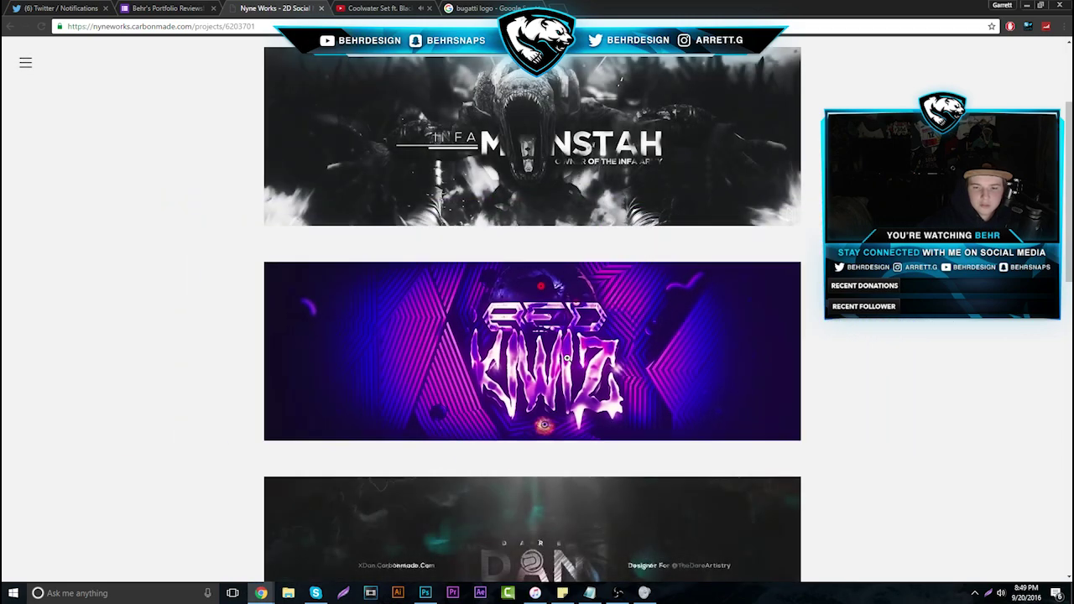
scroll(553, 364, down, 2)
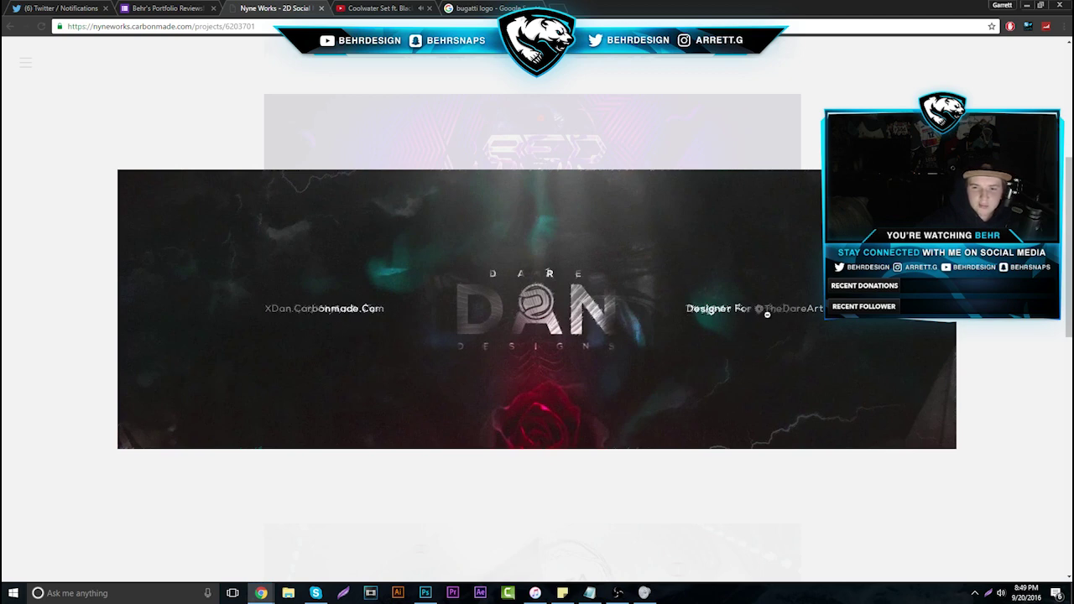
scroll(544, 328, down, 3)
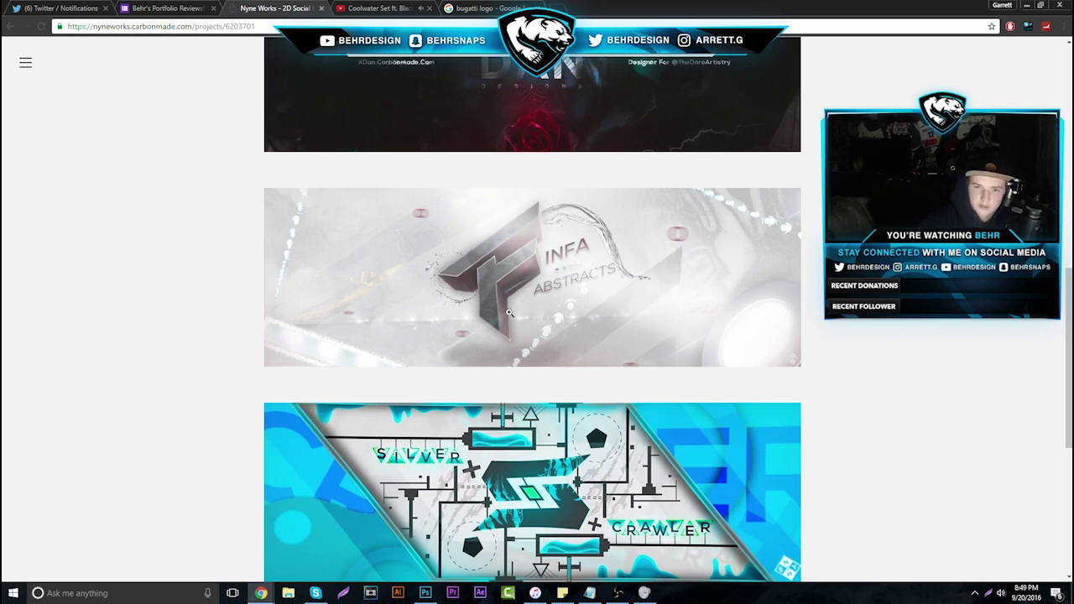
scroll(496, 305, down, 3)
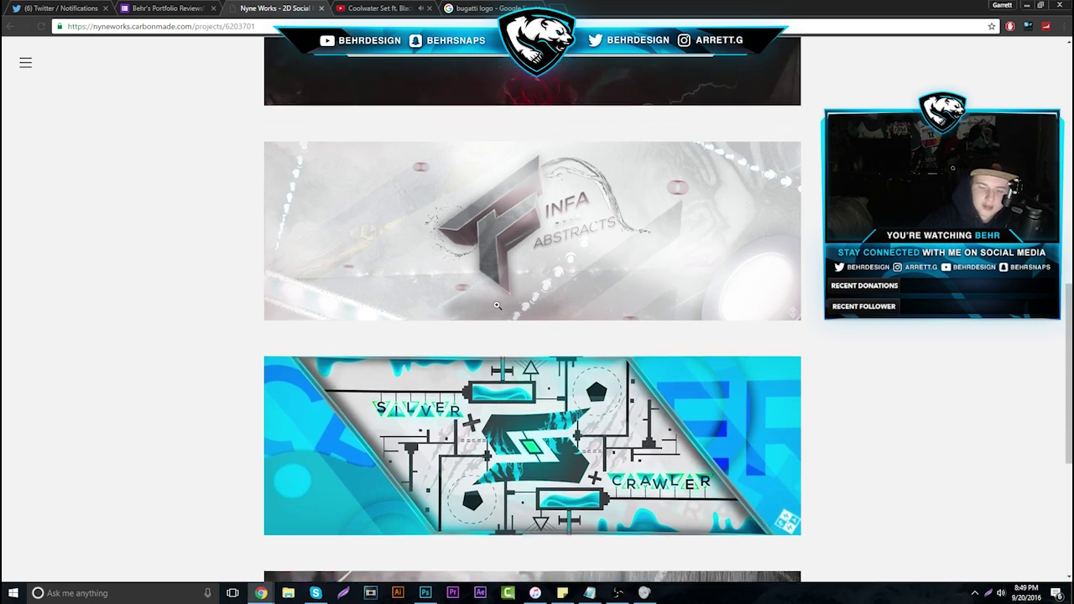
scroll(501, 308, down, 1)
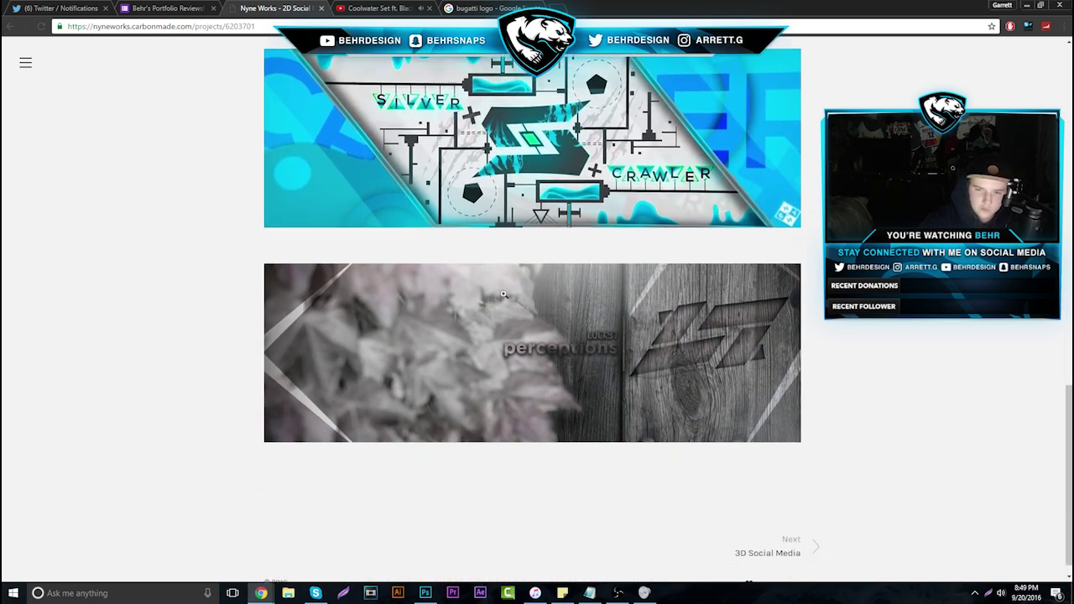
click(648, 354)
right_click(729, 353)
click(698, 344)
click(698, 344)
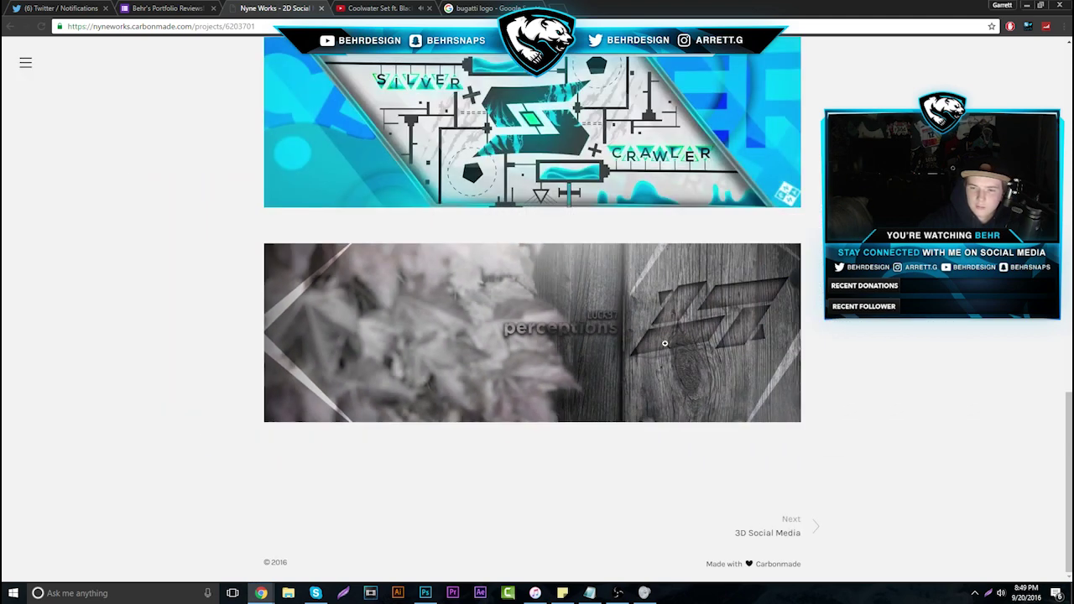
click(699, 346)
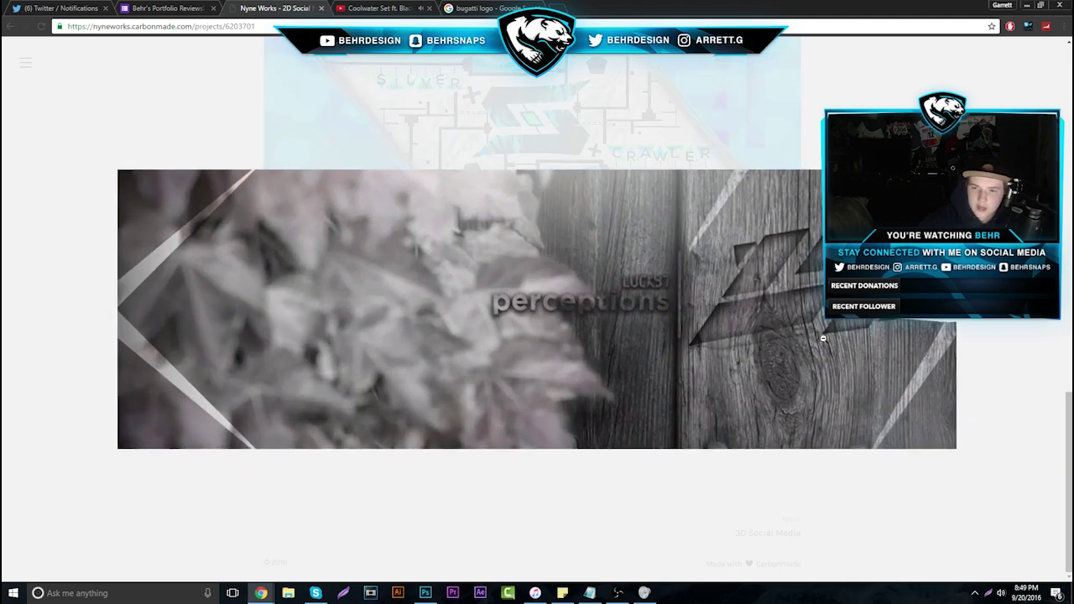
click(759, 347)
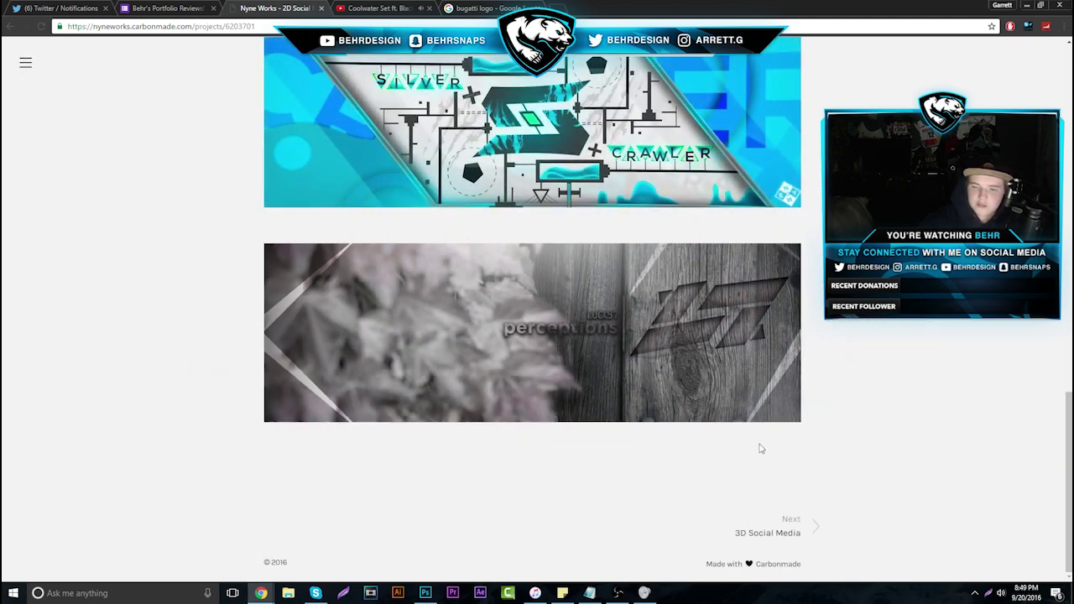
Open the 3D Social Media project and enlarge its first gold-and-black banner
click(766, 535)
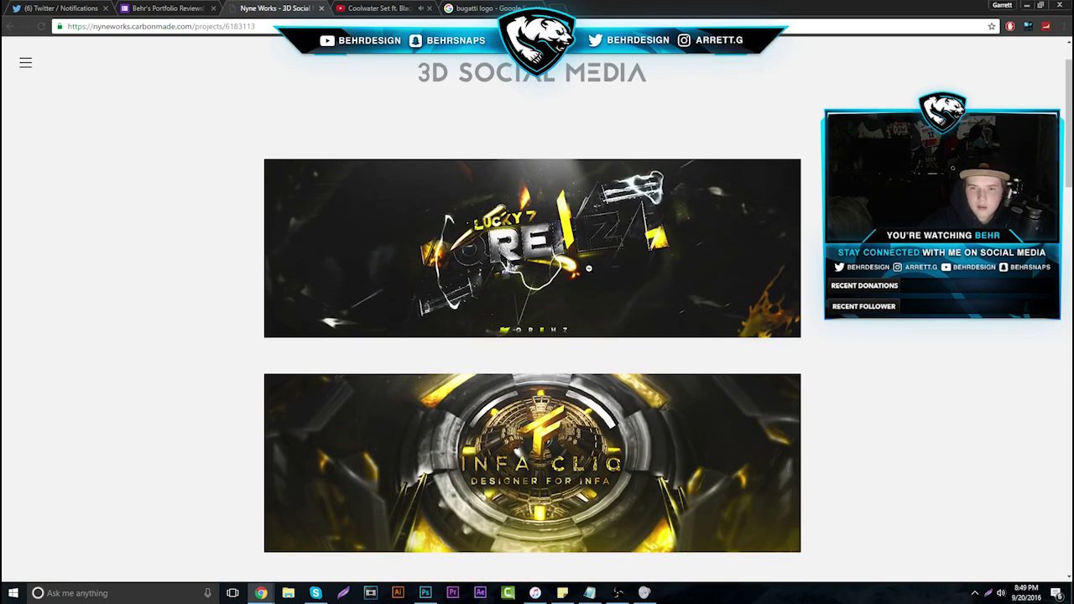
click(590, 270)
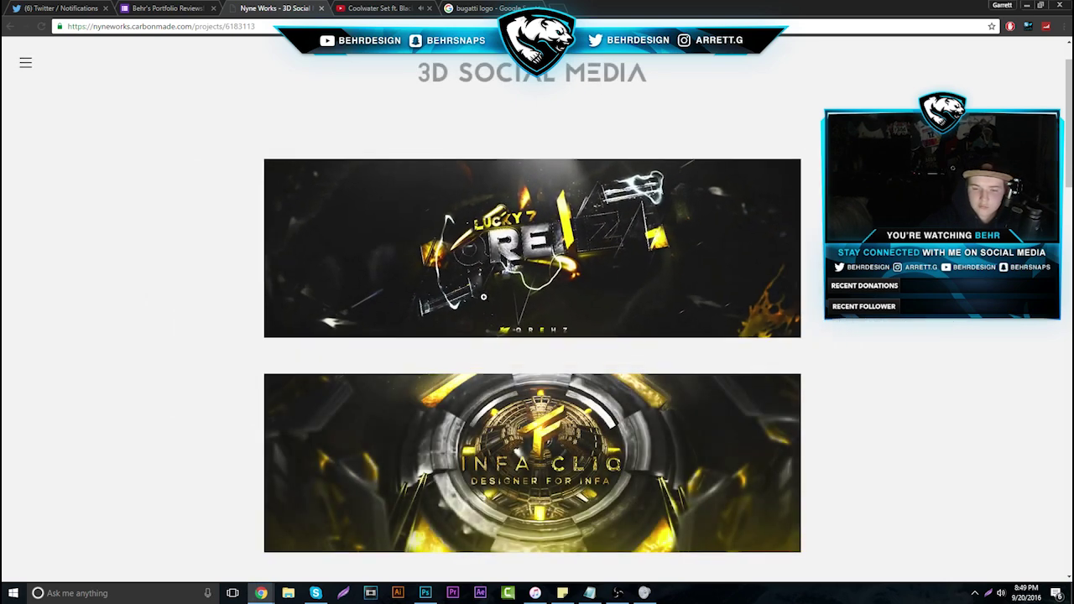
scroll(545, 327, down, 1)
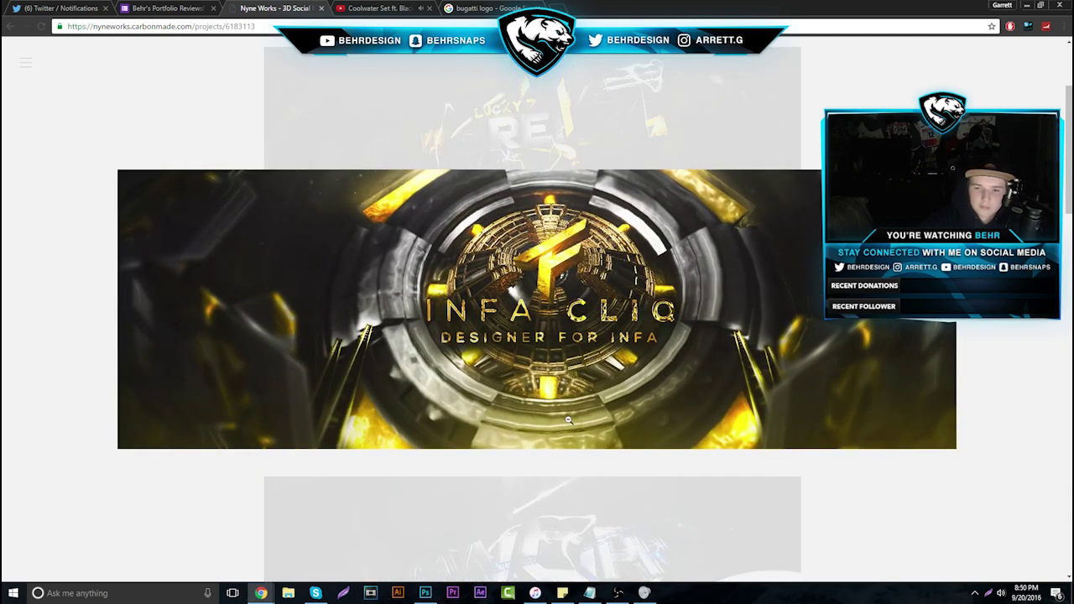
Close the INFA CLIQ banner and scroll the 3D Social designs down to 'SILVER SANCTION'
click(837, 352)
scroll(608, 385, down, 3)
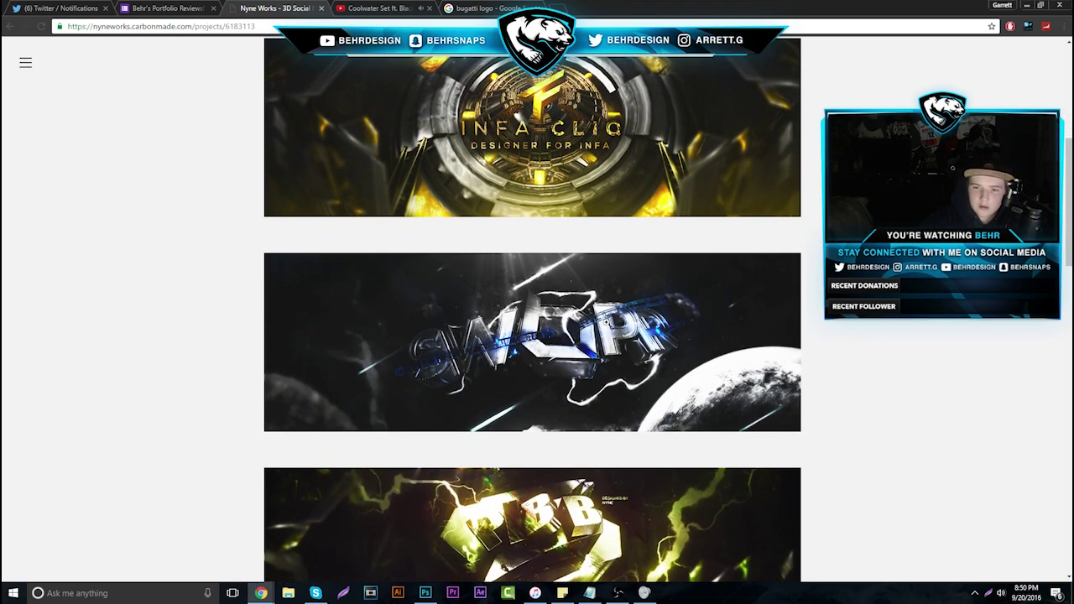
scroll(628, 320, down, 5)
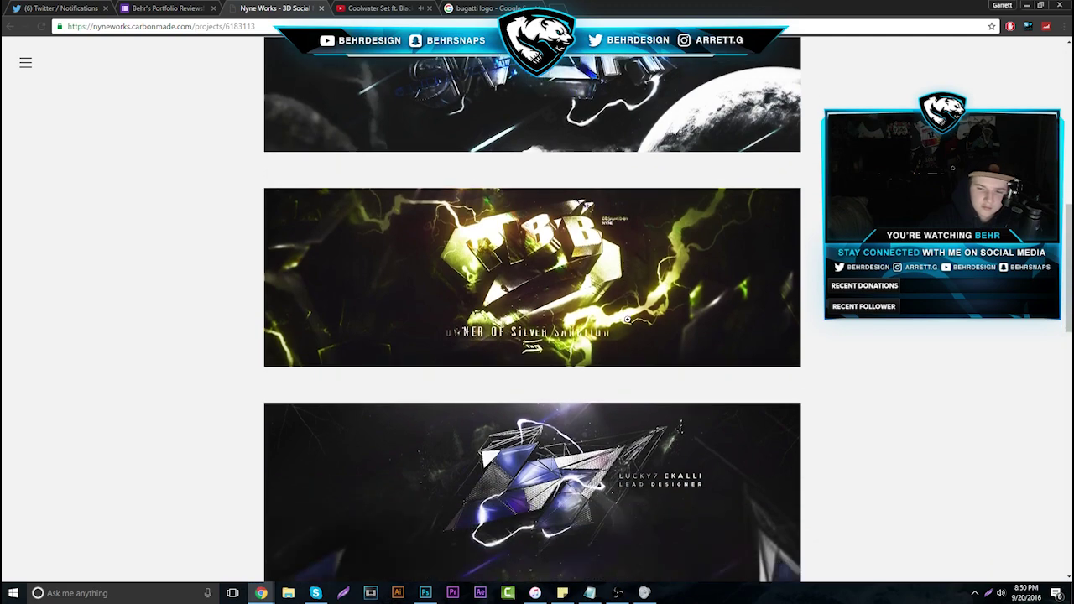
scroll(625, 288, down, 3)
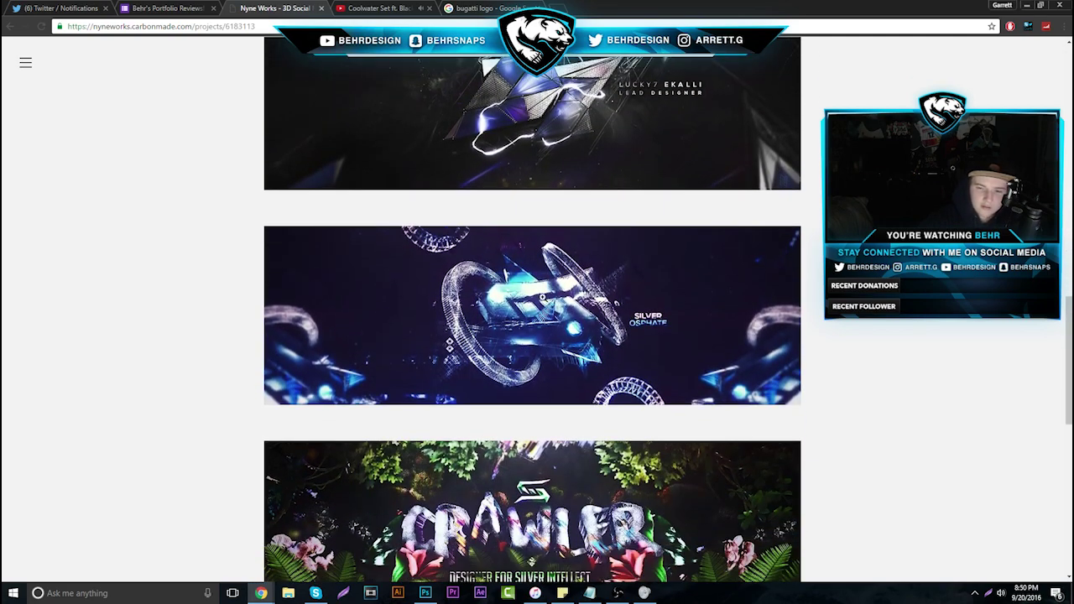
scroll(566, 436, down, 2)
scroll(567, 435, down, 4)
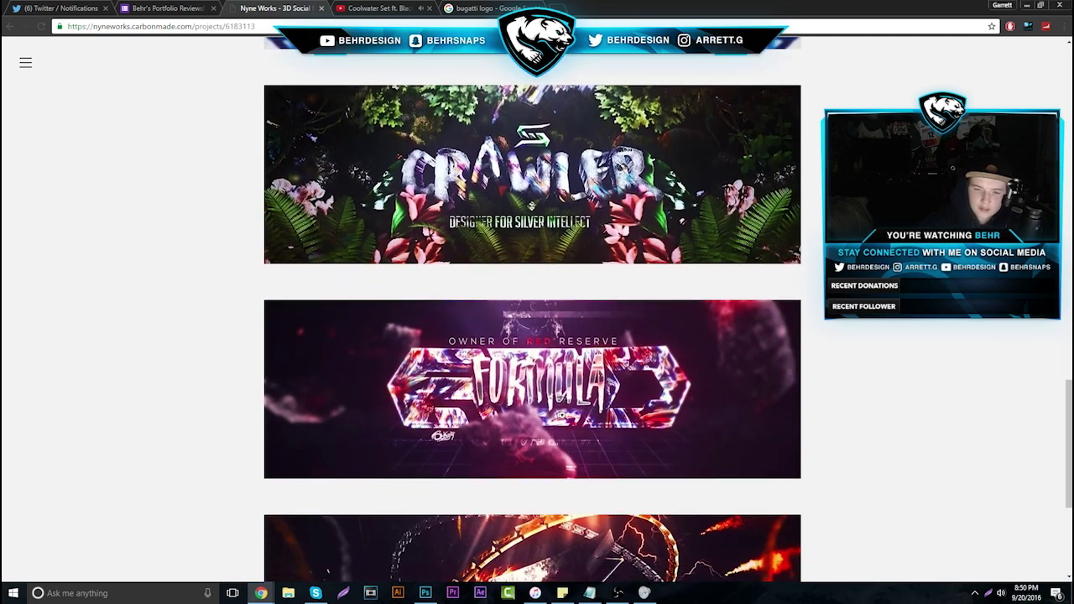
scroll(561, 415, down, 2)
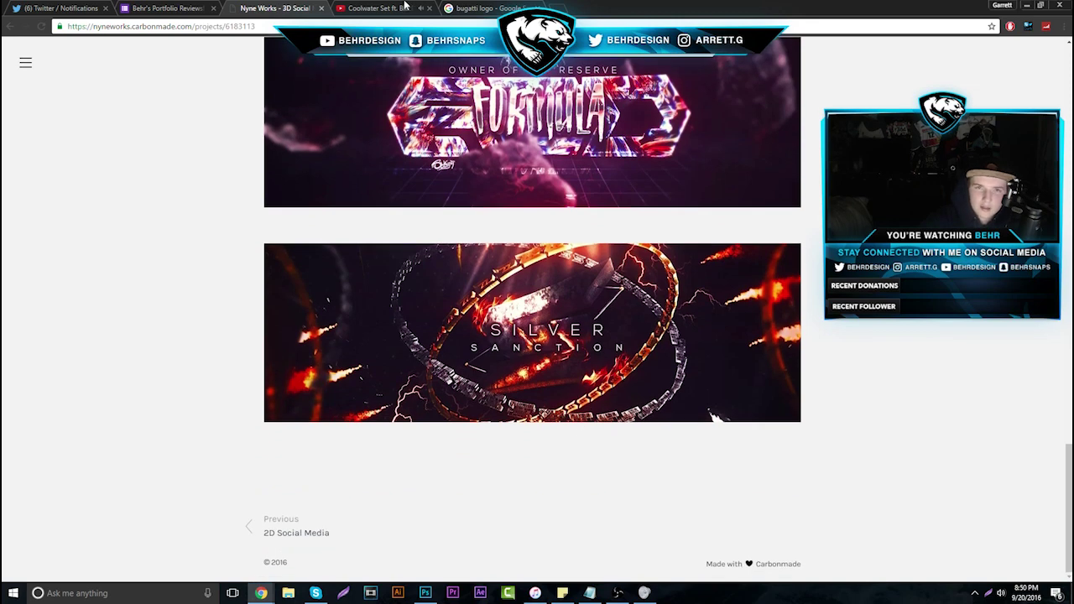
Close the Carbonmade tab, advance the Forms responses to 22 of 47, and bring Photoshop forward
click(320, 8)
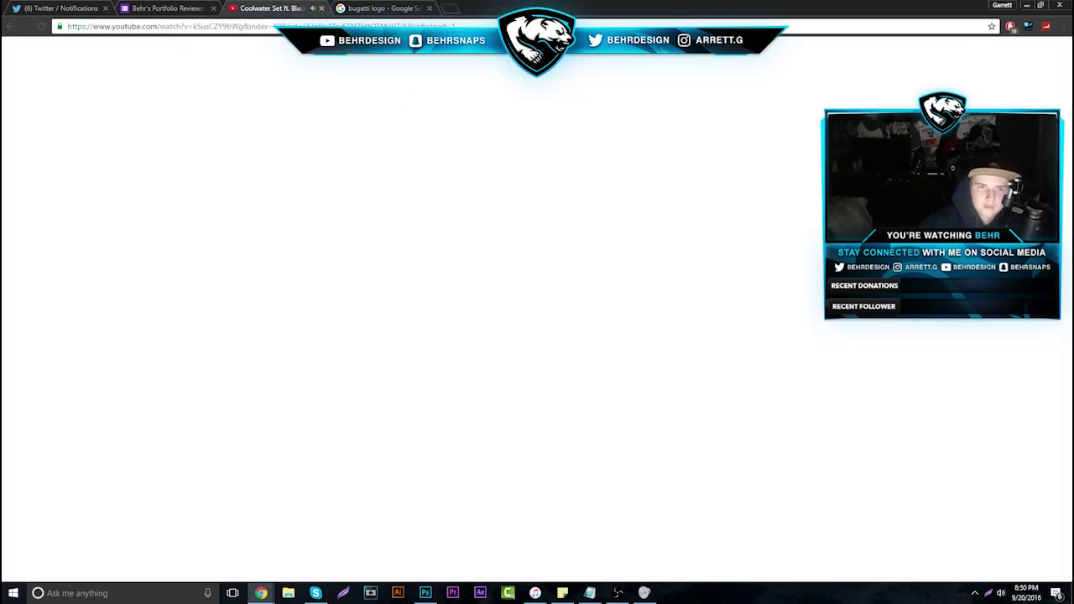
key(ctrl+shift+Tab)
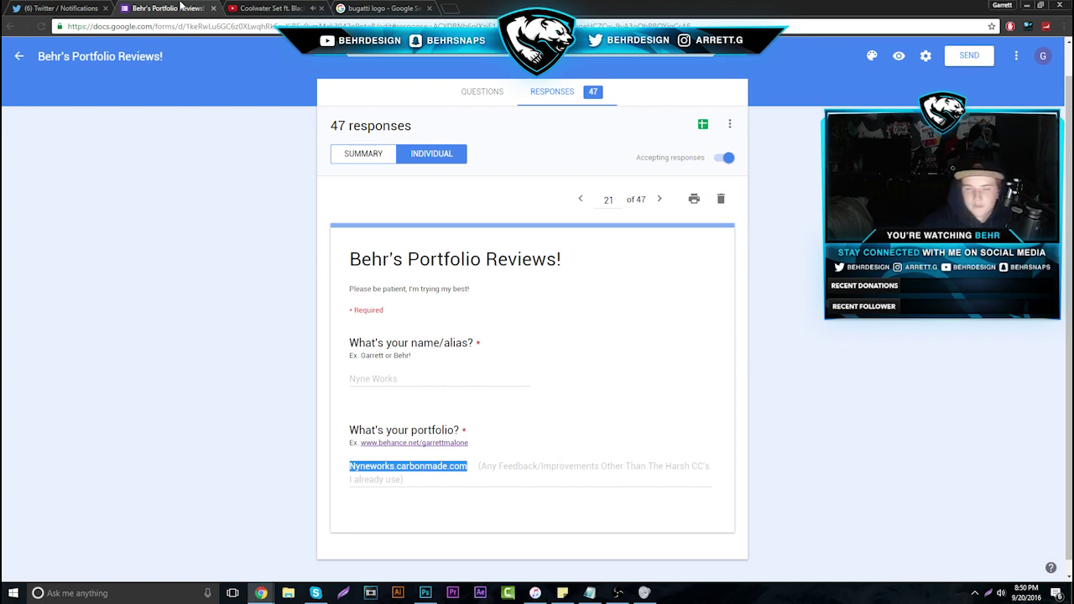
click(663, 201)
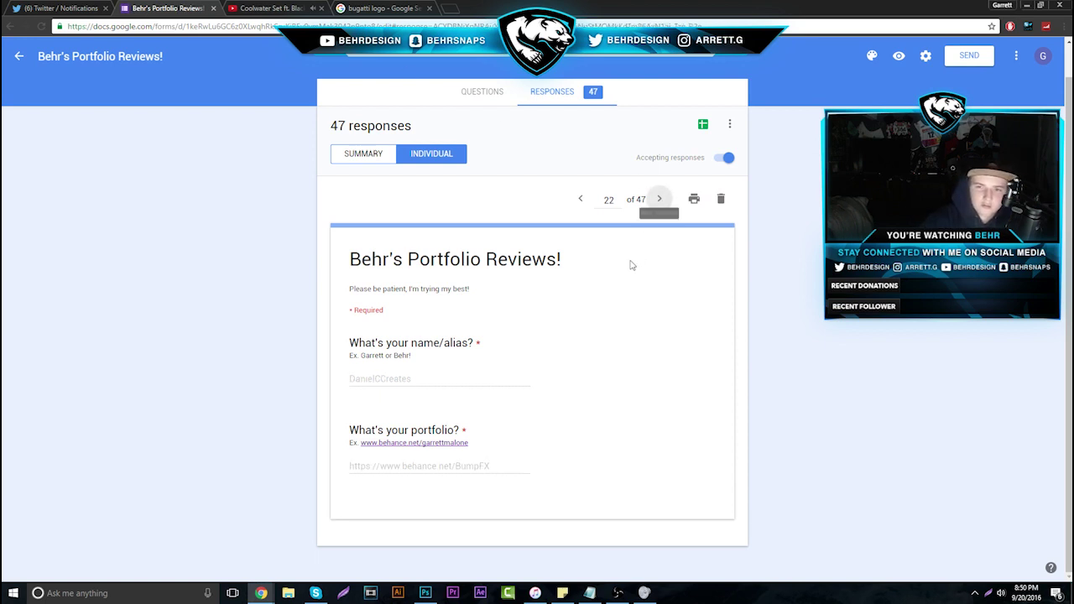
click(425, 593)
Hide the END and THEY text, then set up a white 5 px, 100% hardness brush
key(ctrl+alt+z)
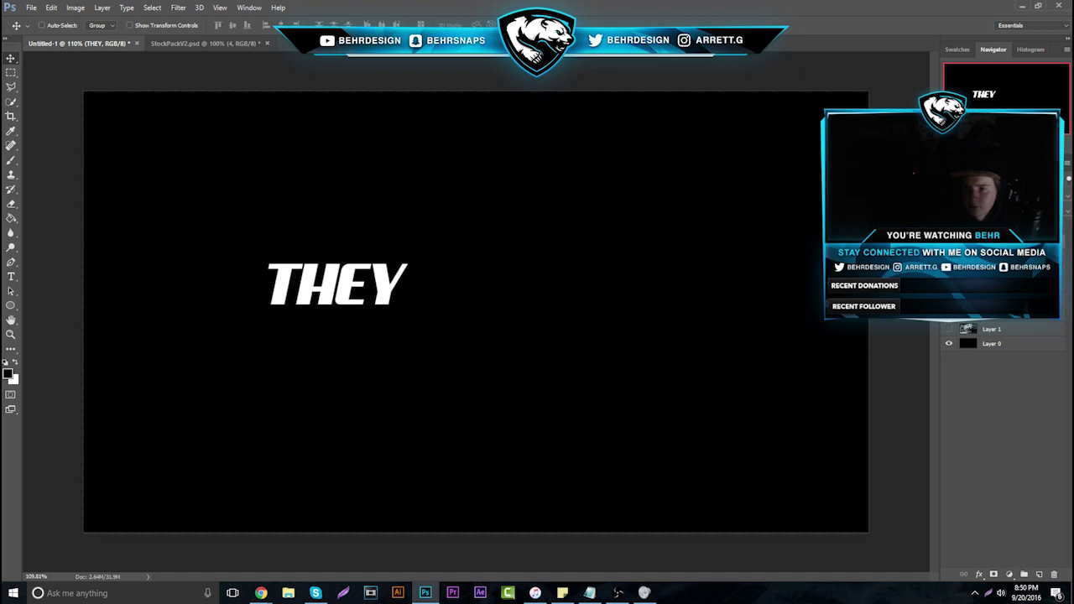
key(ctrl+alt+z)
click(11, 159)
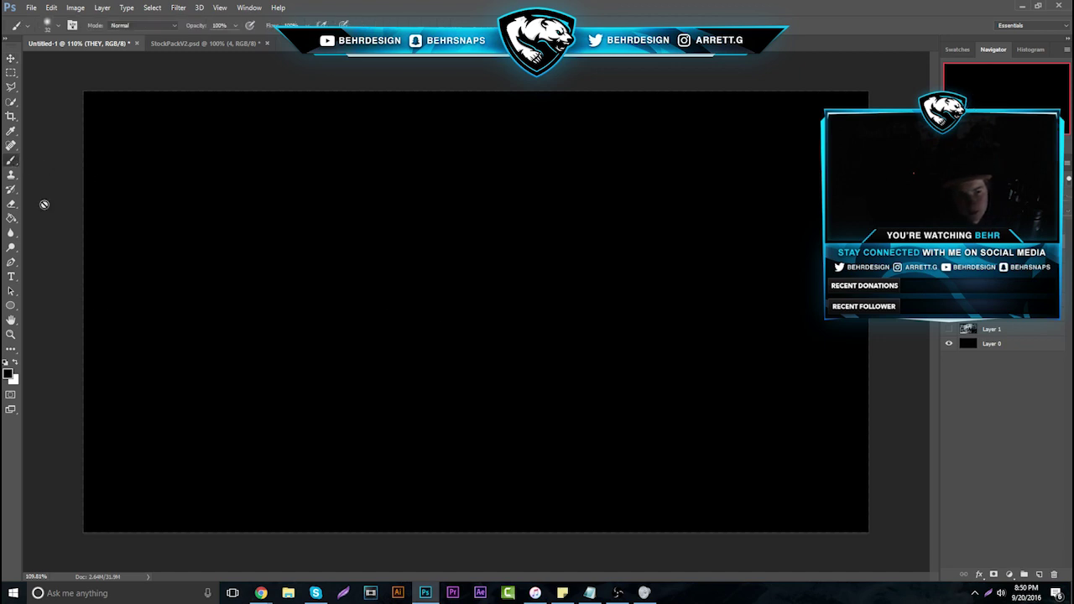
click(14, 363)
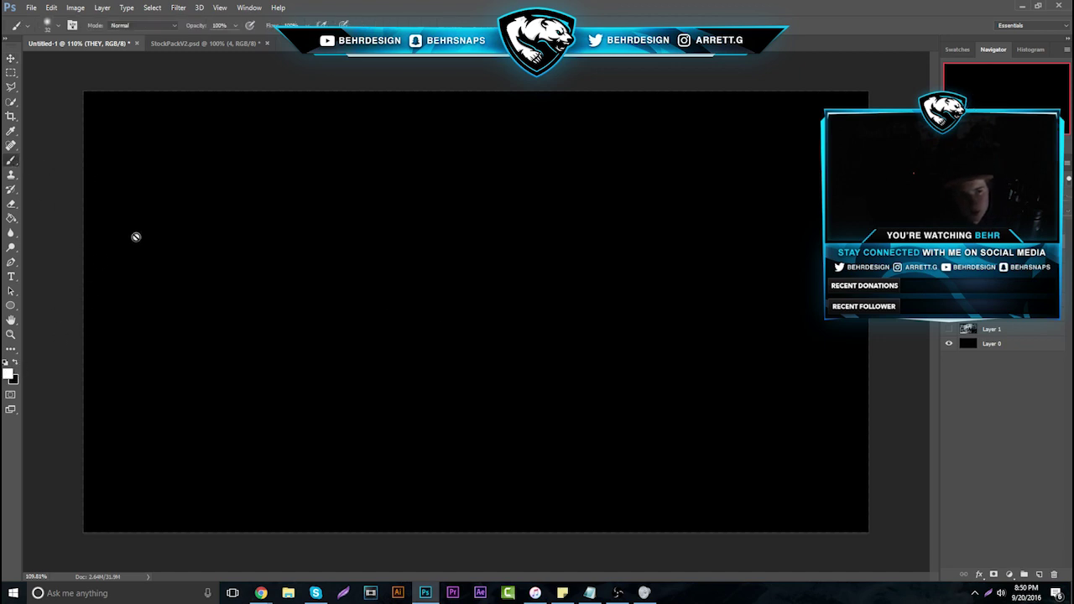
click(50, 27)
drag(63, 65, 65, 67)
drag(64, 86, 147, 80)
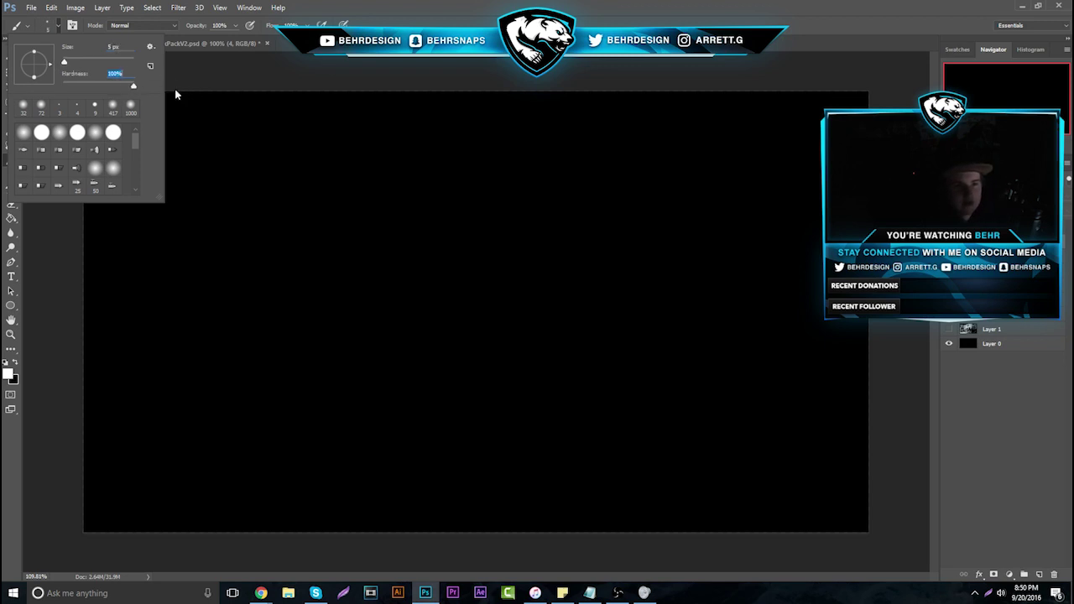
click(11, 232)
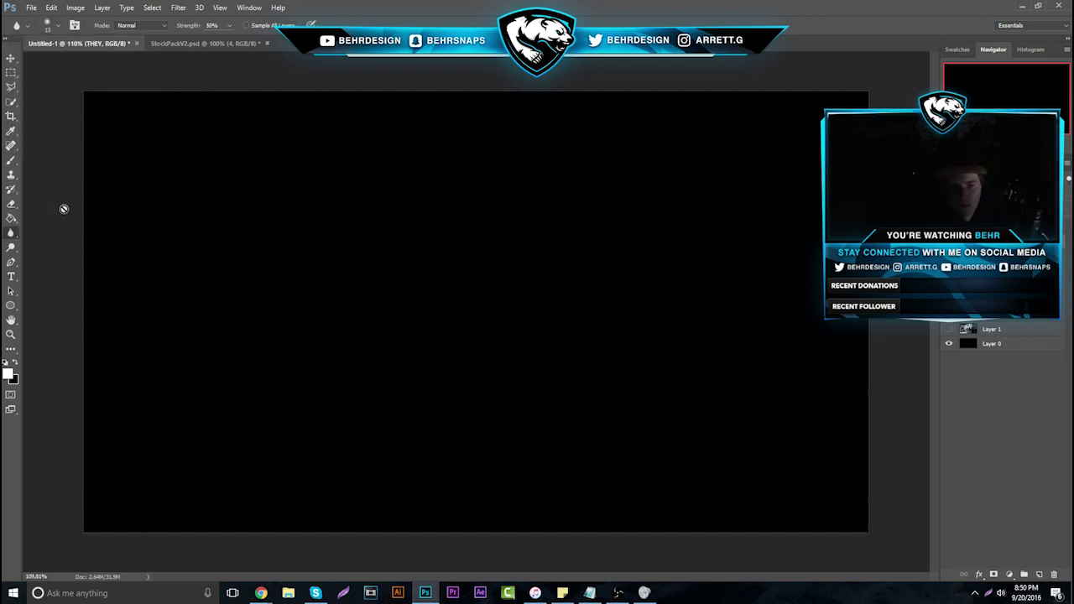
key(b)
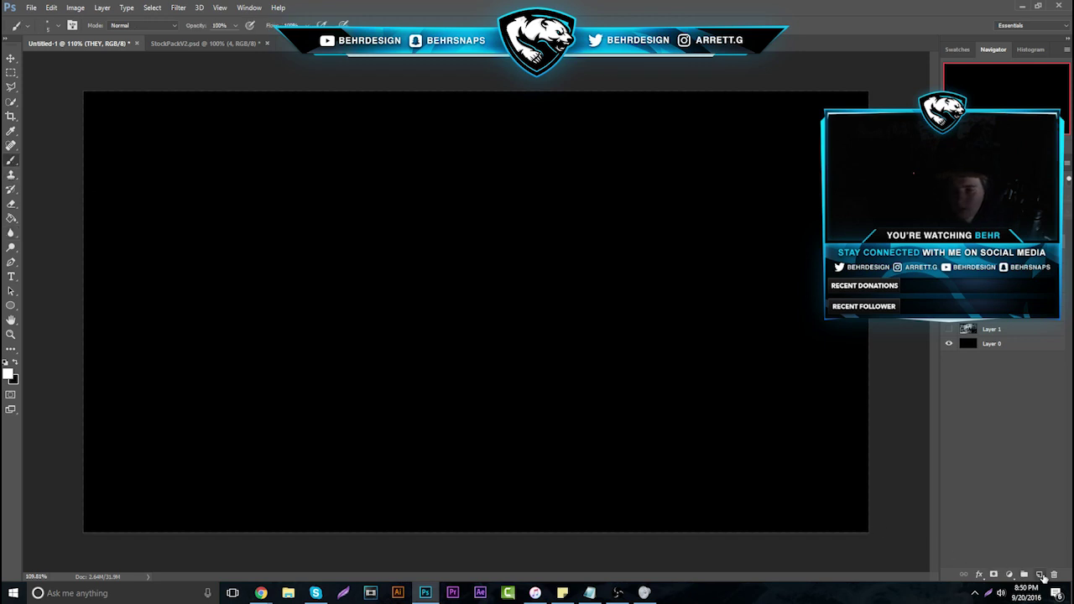
On a new layer, sketch a square and a letter A with crossbar, hatching the square
click(1041, 576)
mouse_move(485, 333)
mouse_down()
mouse_move(486, 245)
mouse_move(584, 244)
mouse_move(583, 330)
mouse_move(490, 335)
mouse_up()
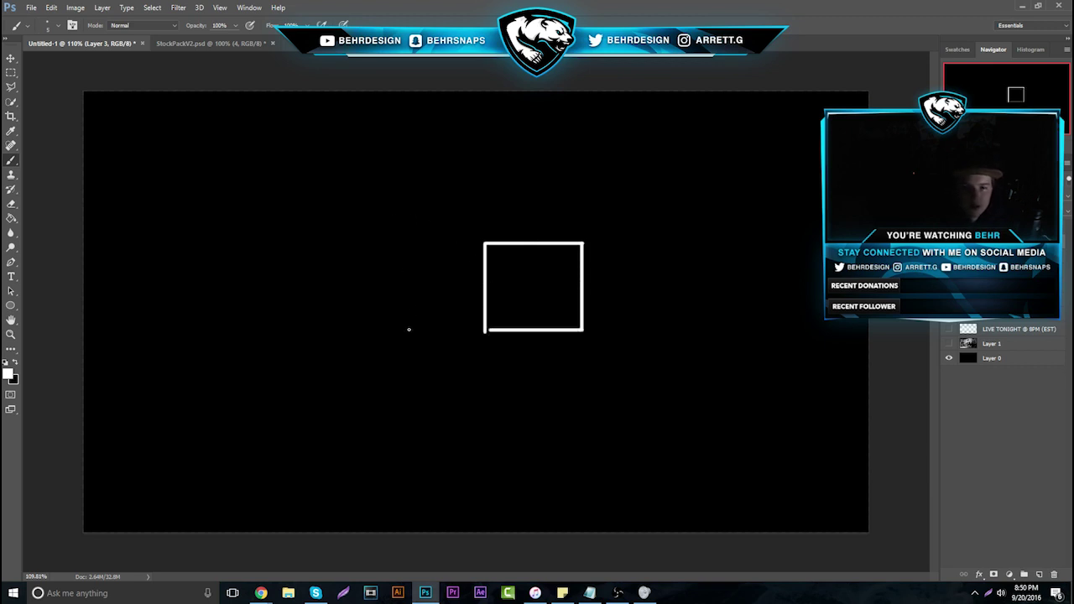
mouse_move(408, 329)
mouse_down()
mouse_move(446, 161)
mouse_move(500, 244)
mouse_up()
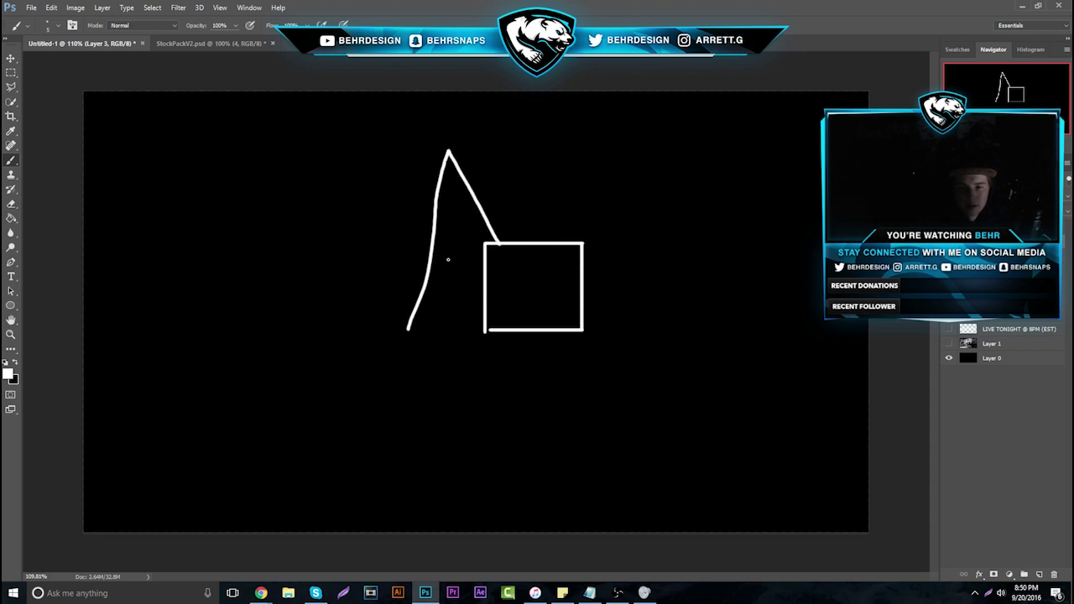
drag(433, 259, 465, 262)
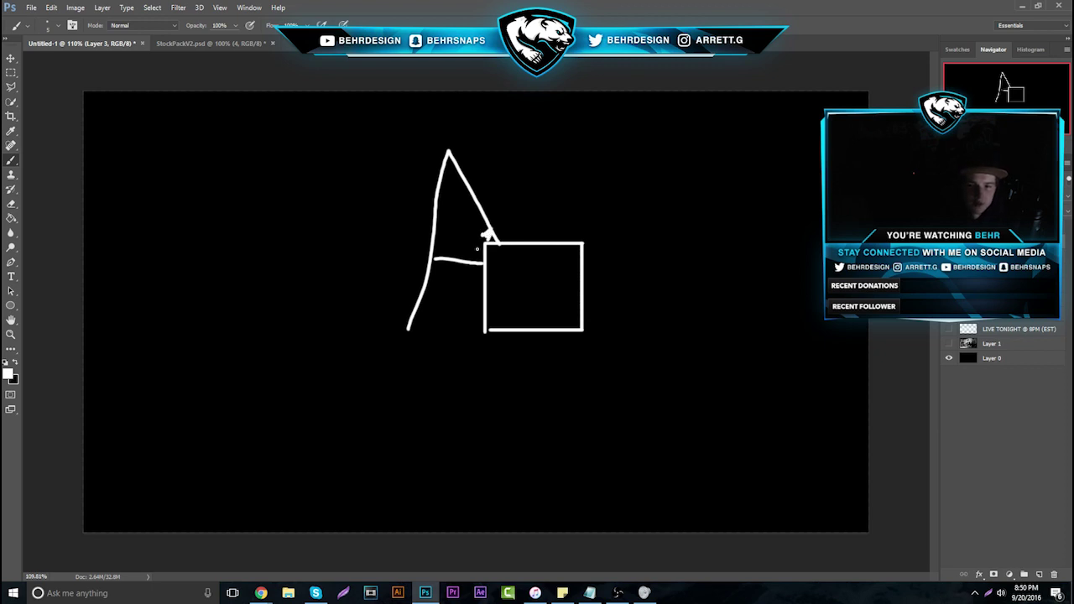
key(ctrl+alt+z)
key(ctrl+alt+z)
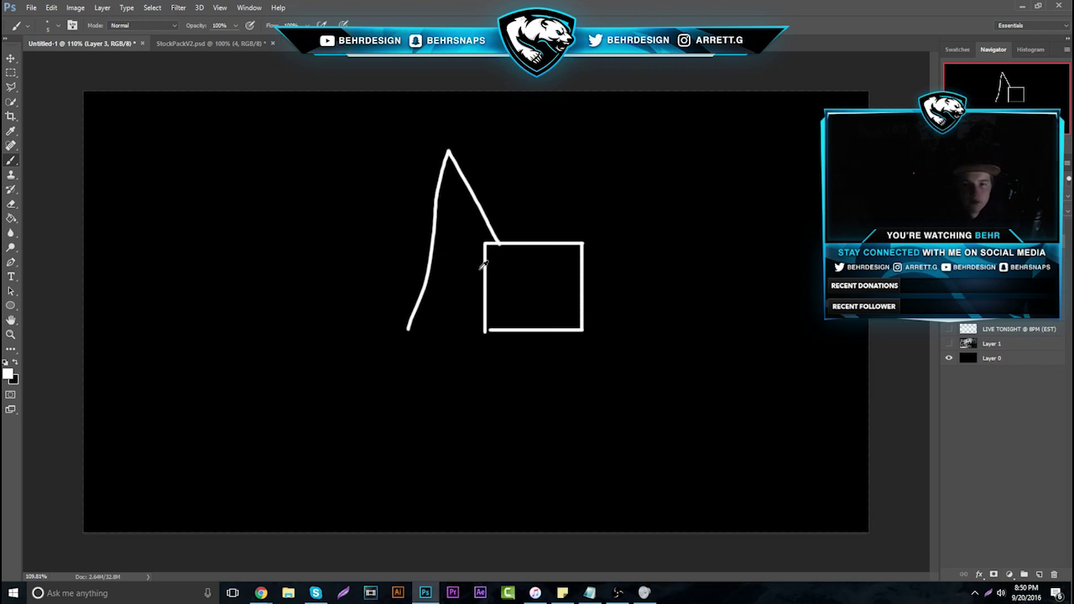
key(ctrl+alt+z)
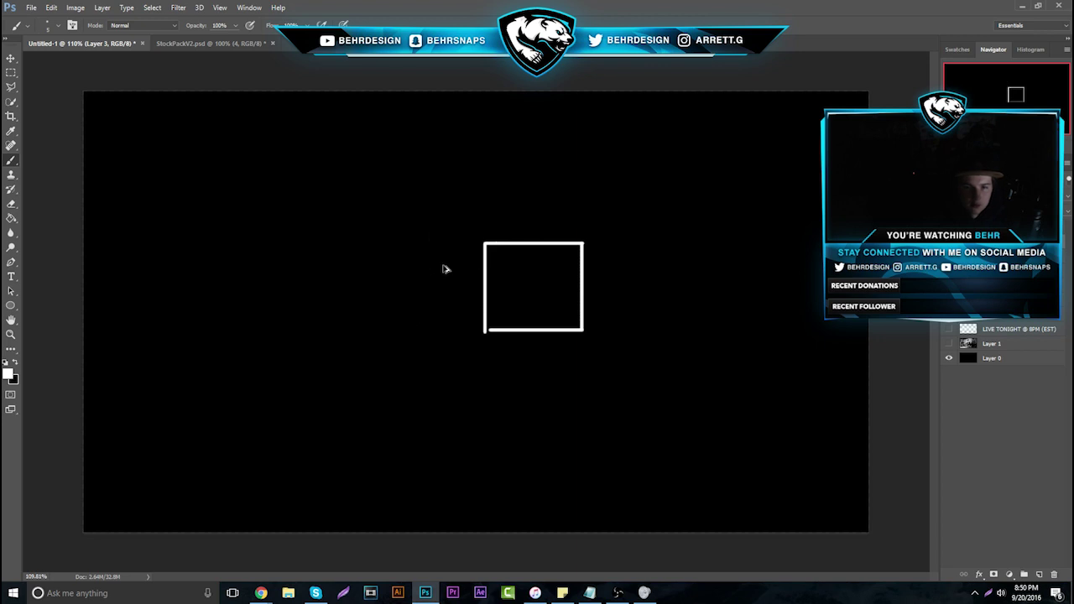
mouse_move(402, 332)
mouse_down()
mouse_move(442, 218)
mouse_move(473, 240)
mouse_move(532, 335)
mouse_up()
drag(428, 284, 491, 277)
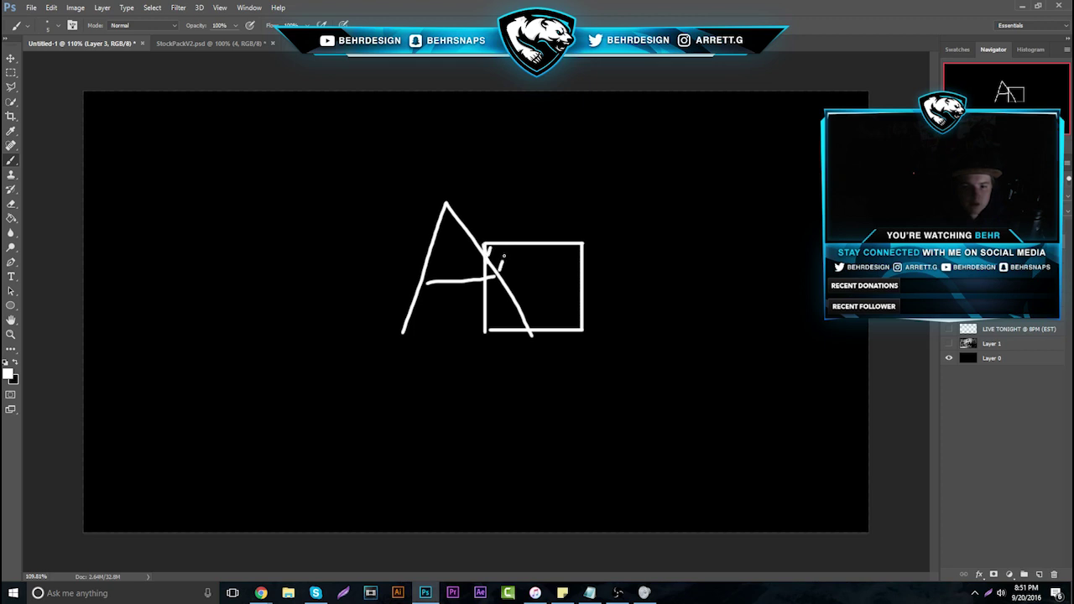
drag(514, 270, 507, 285)
drag(520, 280, 519, 303)
drag(532, 298, 529, 326)
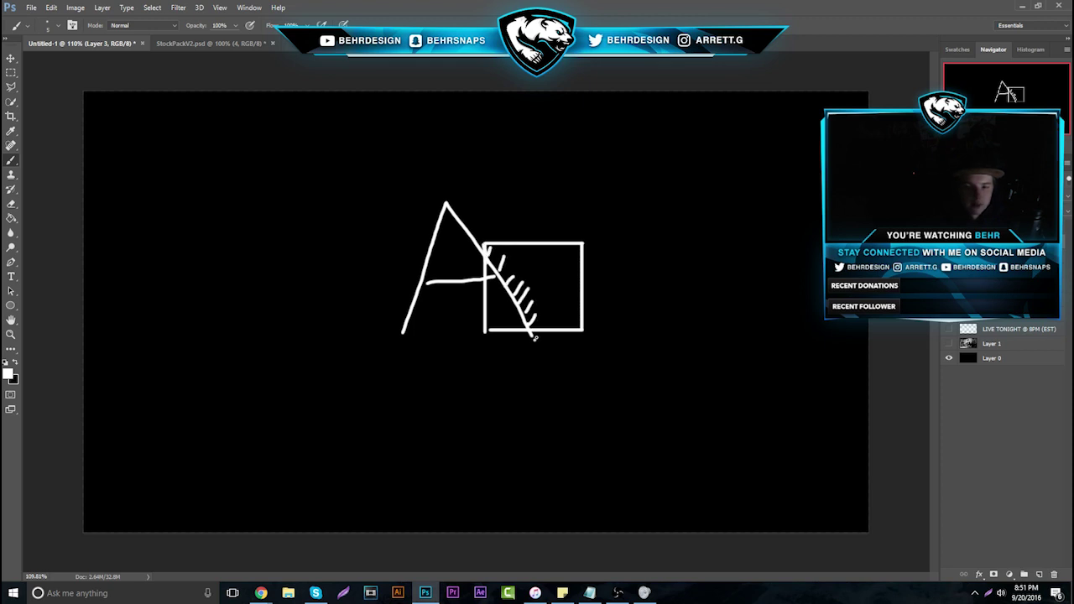
Add an oval with motion streaks and extra lines, then delete the sketch layer
mouse_move(298, 174)
mouse_down()
mouse_move(302, 203)
mouse_move(379, 209)
mouse_up()
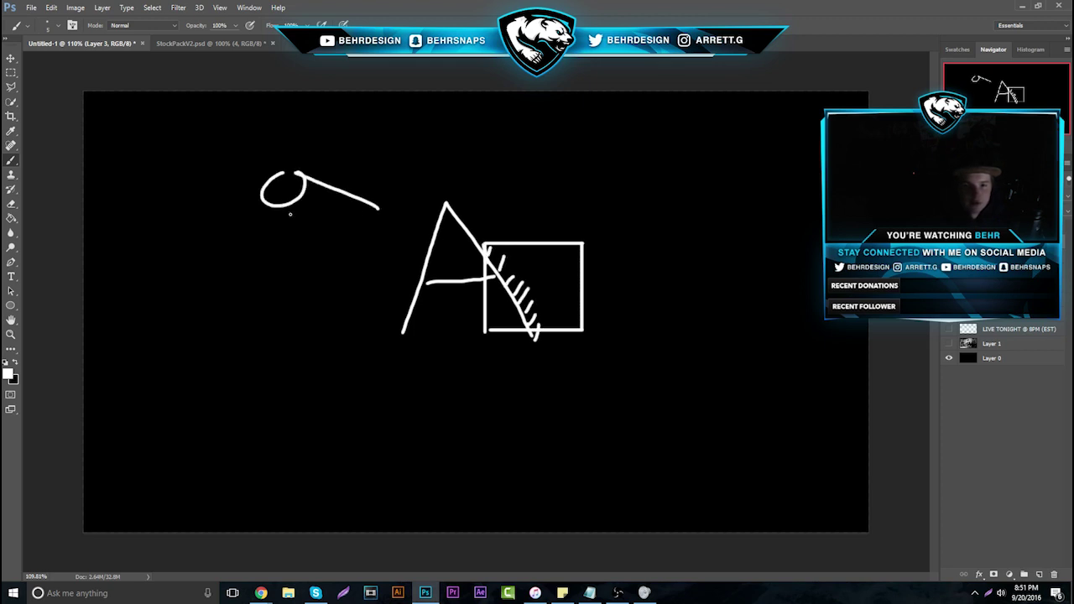
mouse_move(302, 214)
mouse_down()
mouse_move(383, 238)
mouse_move(371, 275)
mouse_up()
drag(428, 210, 401, 298)
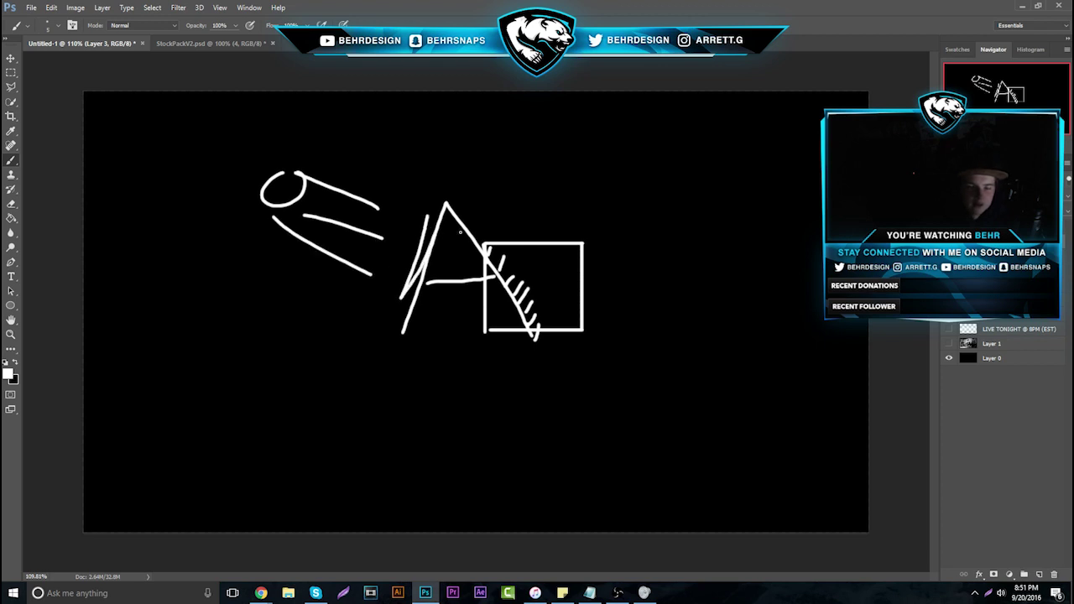
mouse_move(473, 229)
mouse_down()
mouse_move(499, 227)
mouse_move(504, 244)
mouse_up()
mouse_move(498, 269)
mouse_down()
mouse_move(525, 265)
mouse_move(551, 291)
mouse_up()
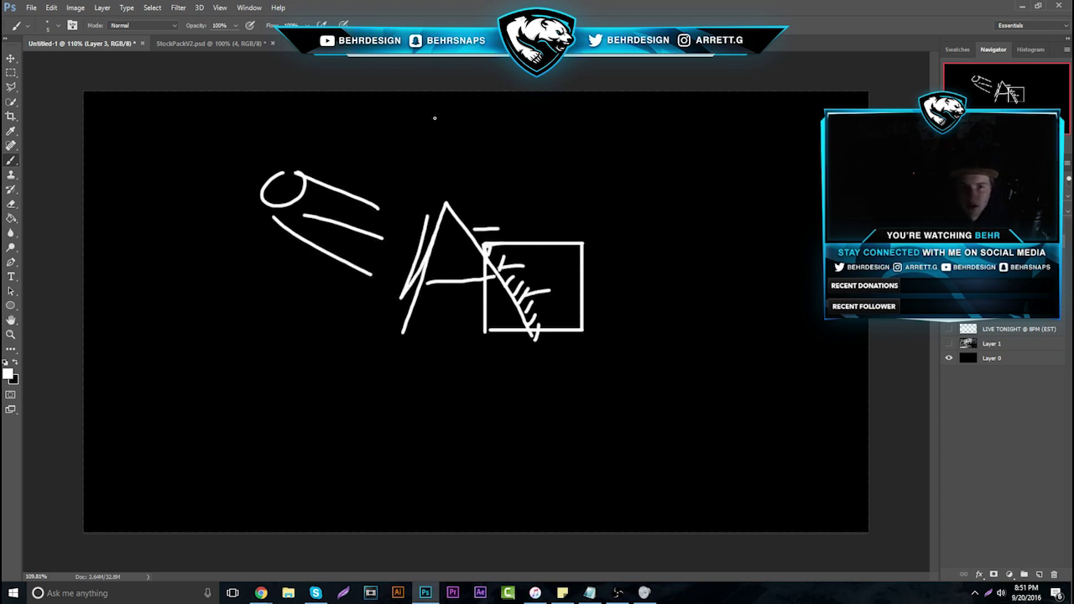
click(1054, 575)
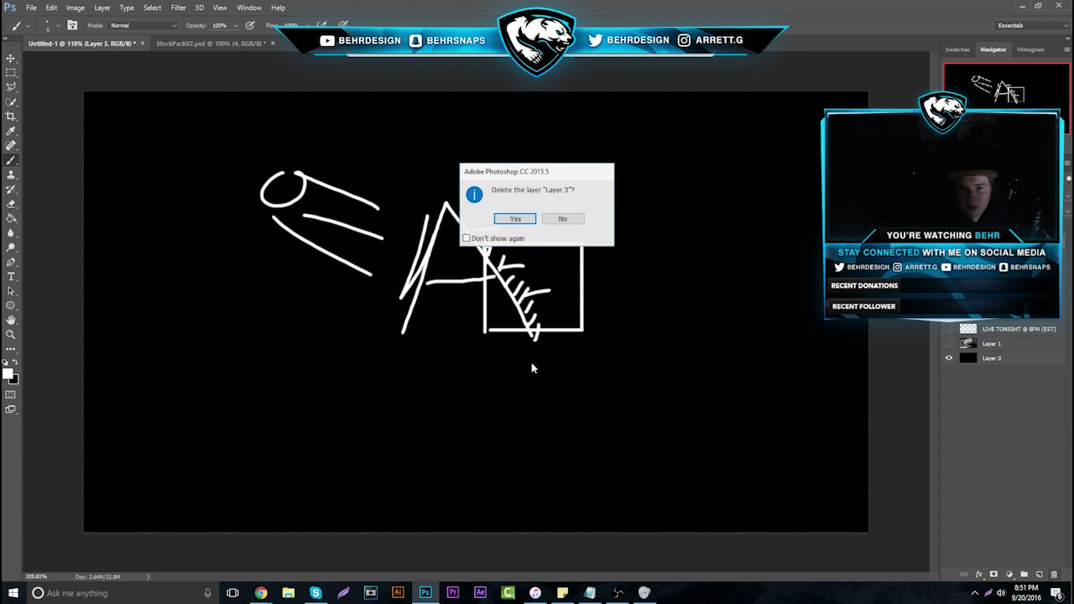
click(508, 219)
Back in the Forms responses, open response 22's Behance link via Go to in a new tab
mouse_move(261, 593)
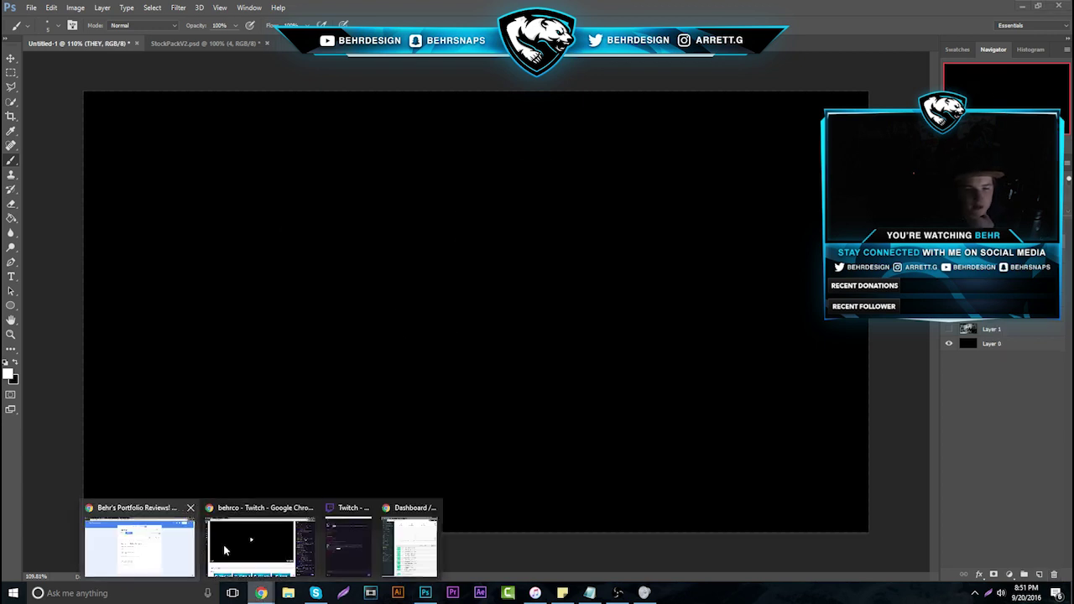
click(155, 531)
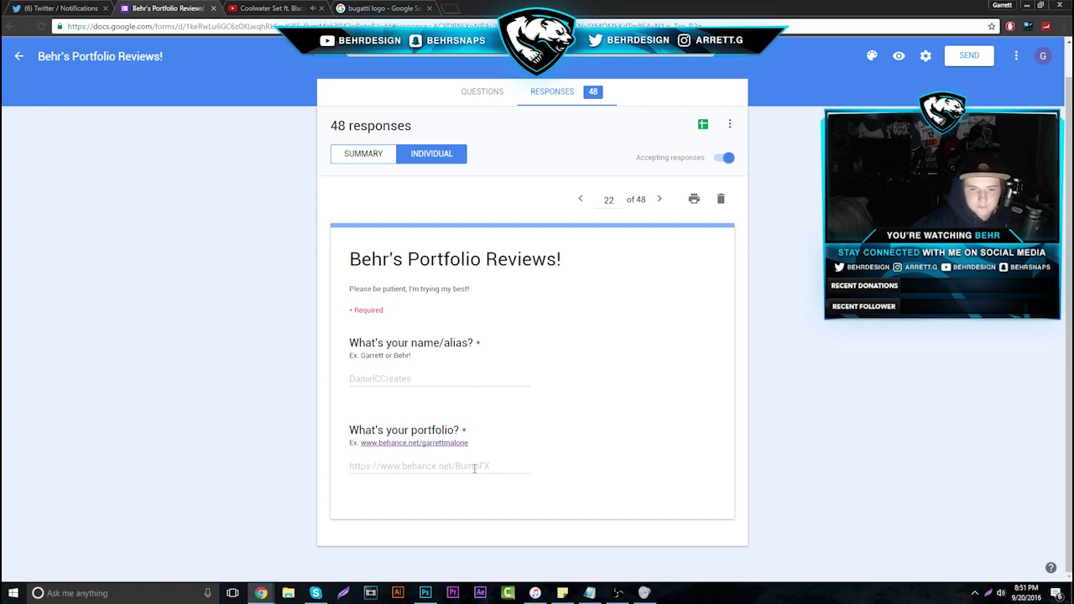
drag(491, 466, 350, 467)
right_click(349, 466)
click(453, 487)
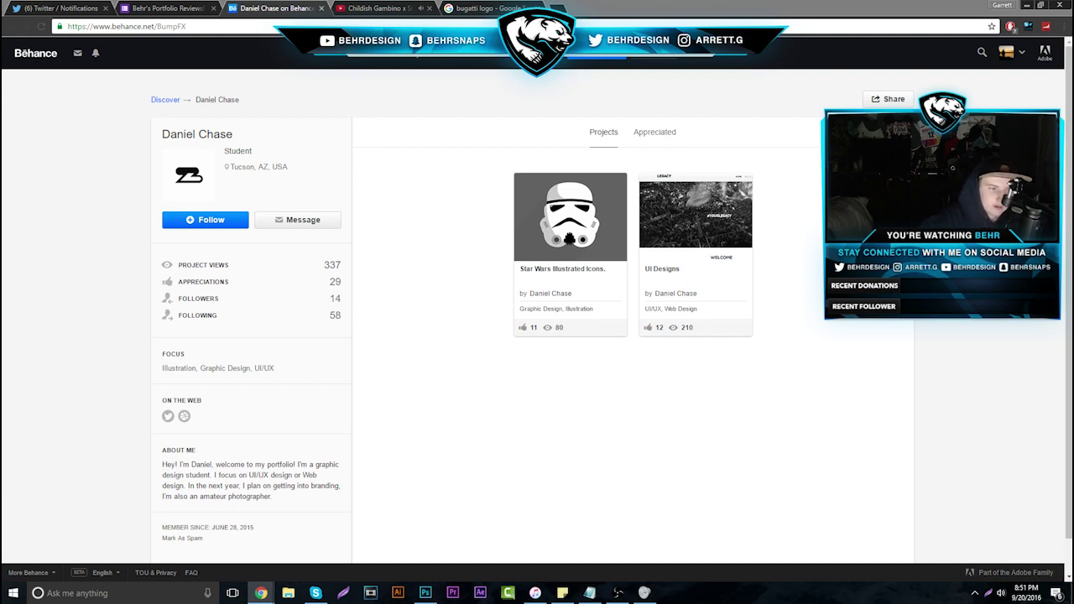
Load the submitter's Behance profile and browse its Logo • 2016 project
key(ctrl+Tab)
key(ctrl+Tab)
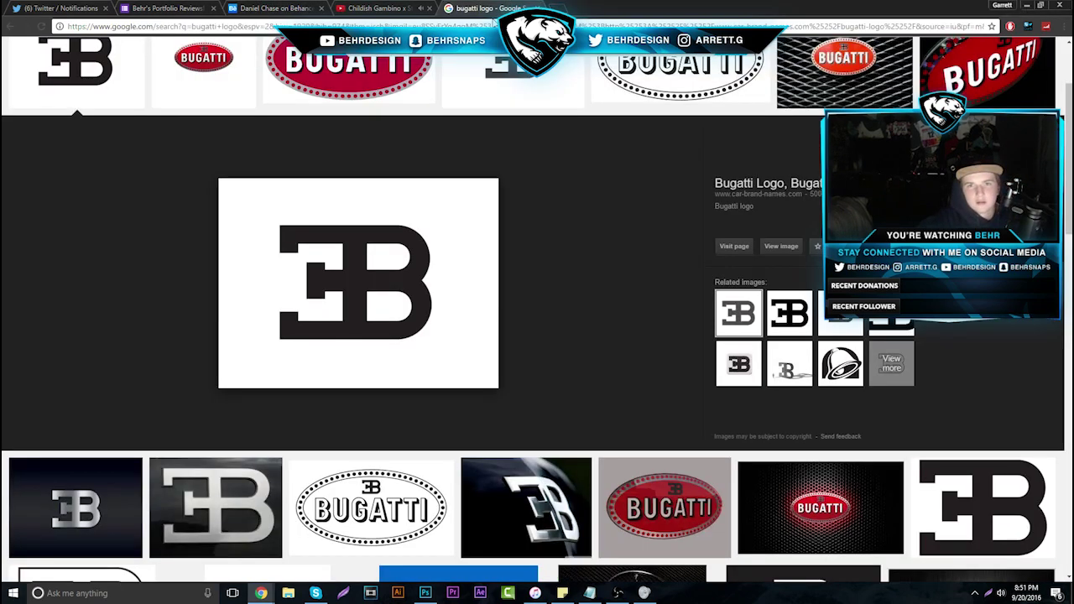
key(ctrl+l)
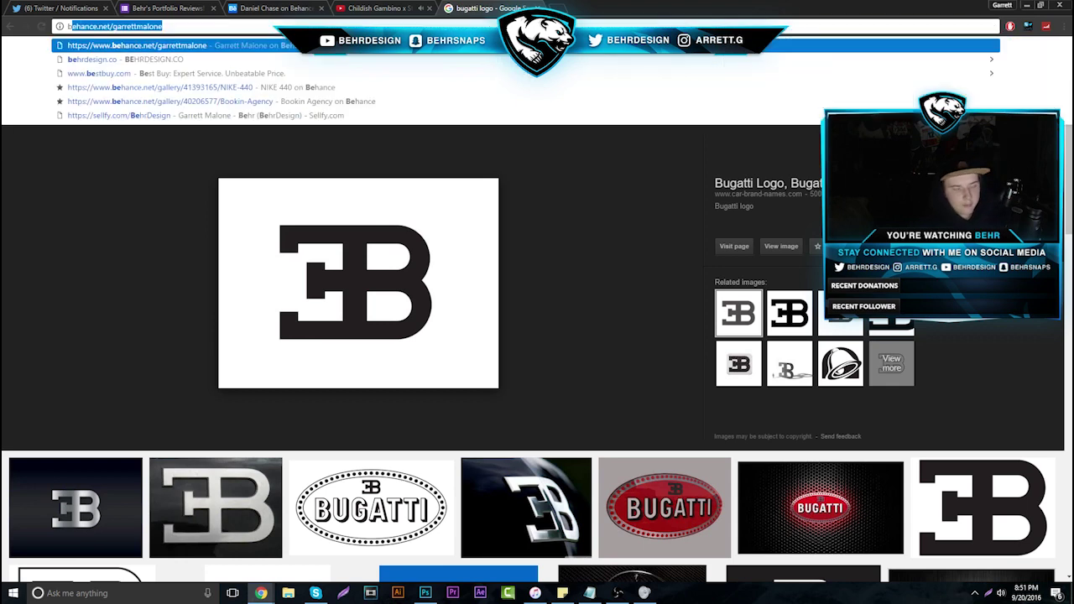
key(Return)
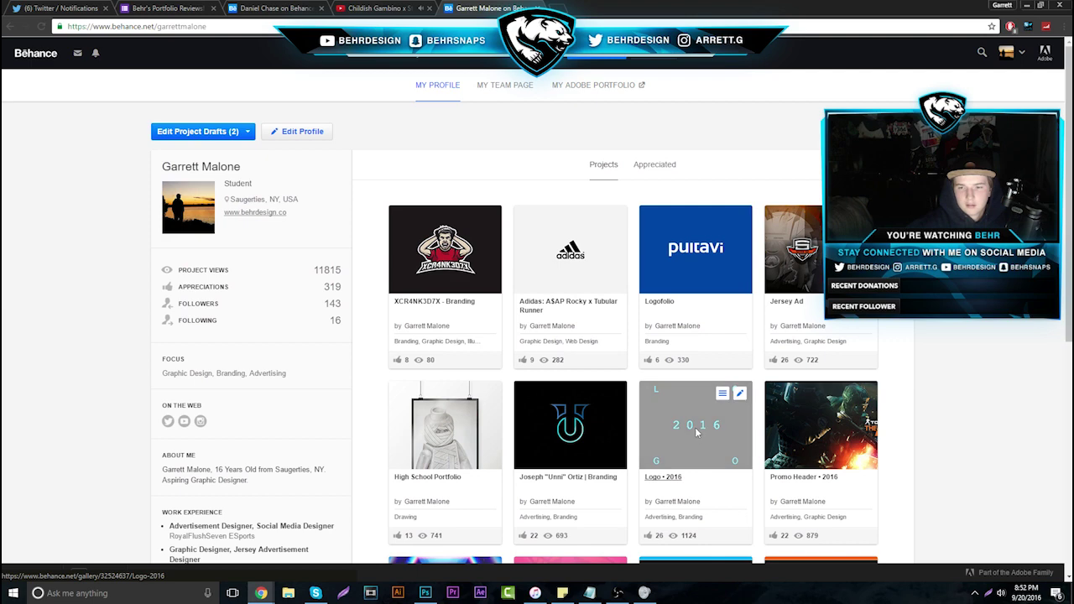
click(695, 430)
scroll(480, 273, down, 2)
scroll(470, 270, down, 5)
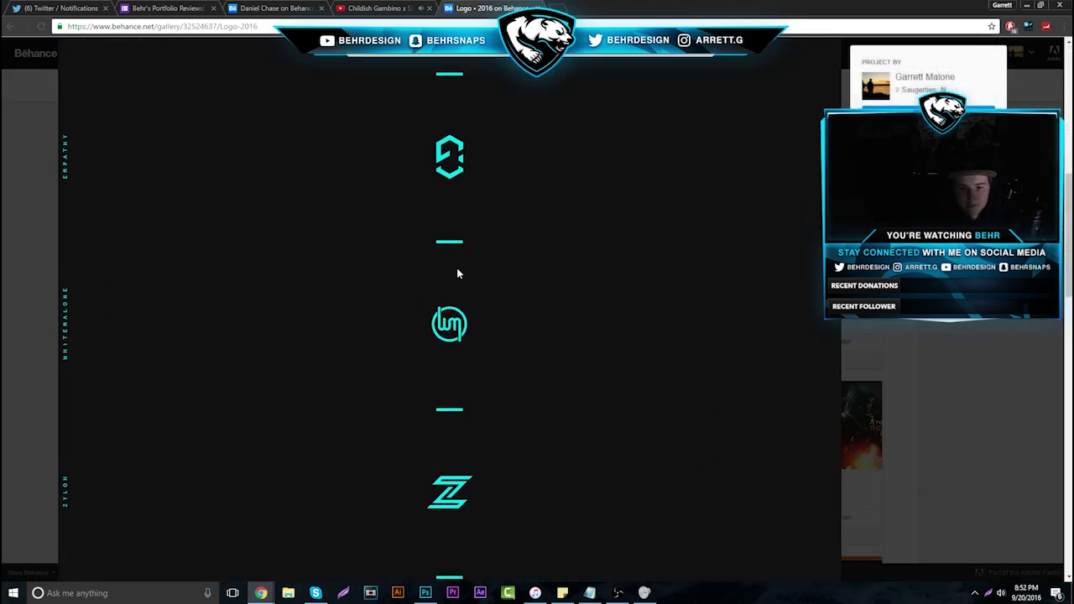
scroll(457, 268, up, 3)
scroll(457, 268, down, 3)
scroll(453, 264, down, 1)
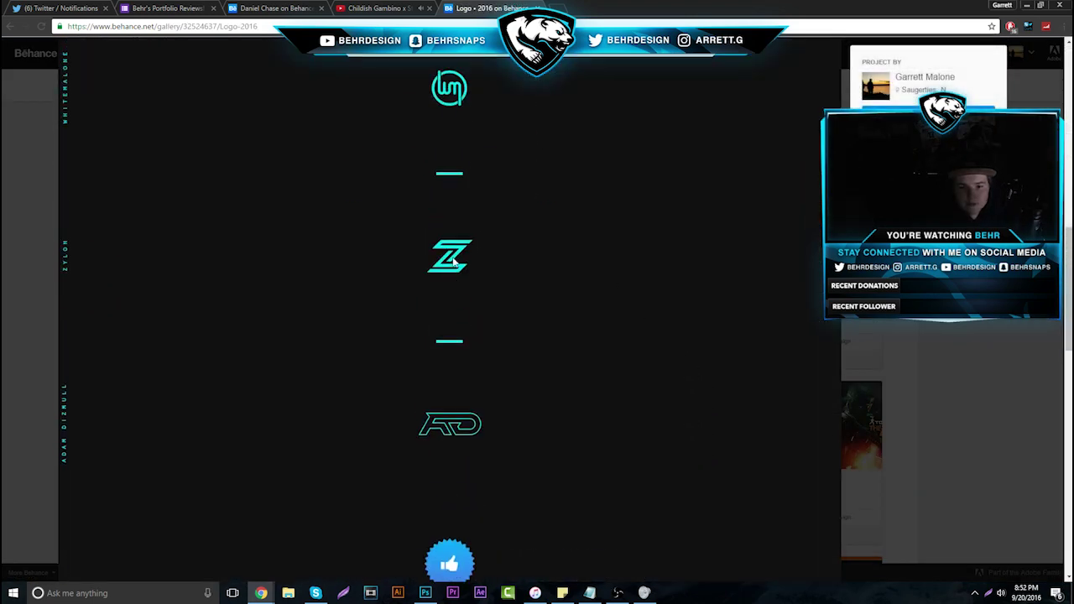
scroll(453, 263, up, 4)
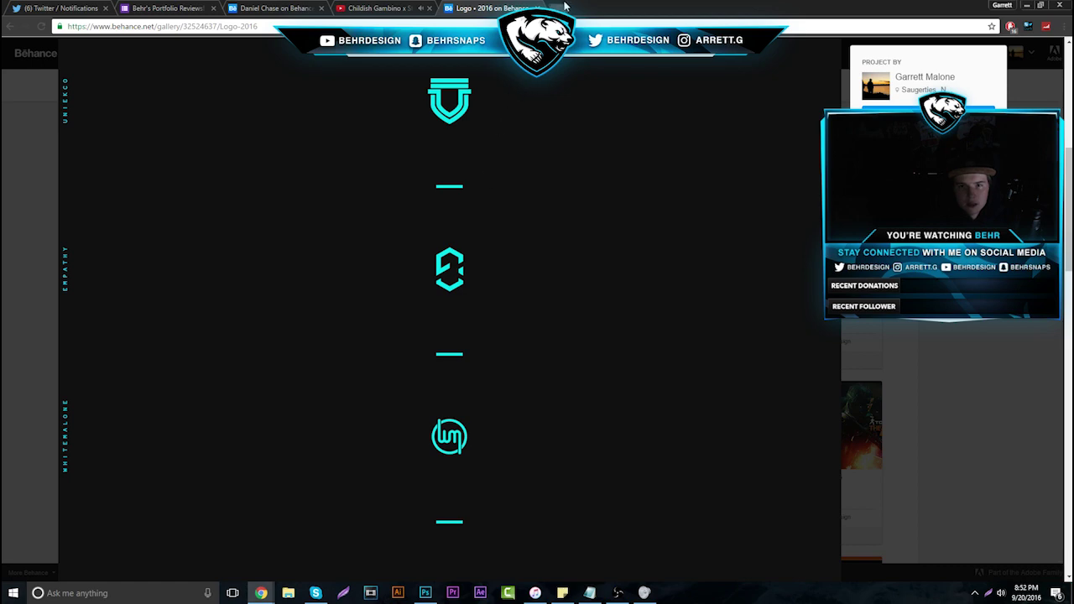
Search Google Images for 'E diamond logo', then close that search and the logo project tabs
key(ctrl+t)
text(E du)
key(BackSpace)
text(iamonsd)
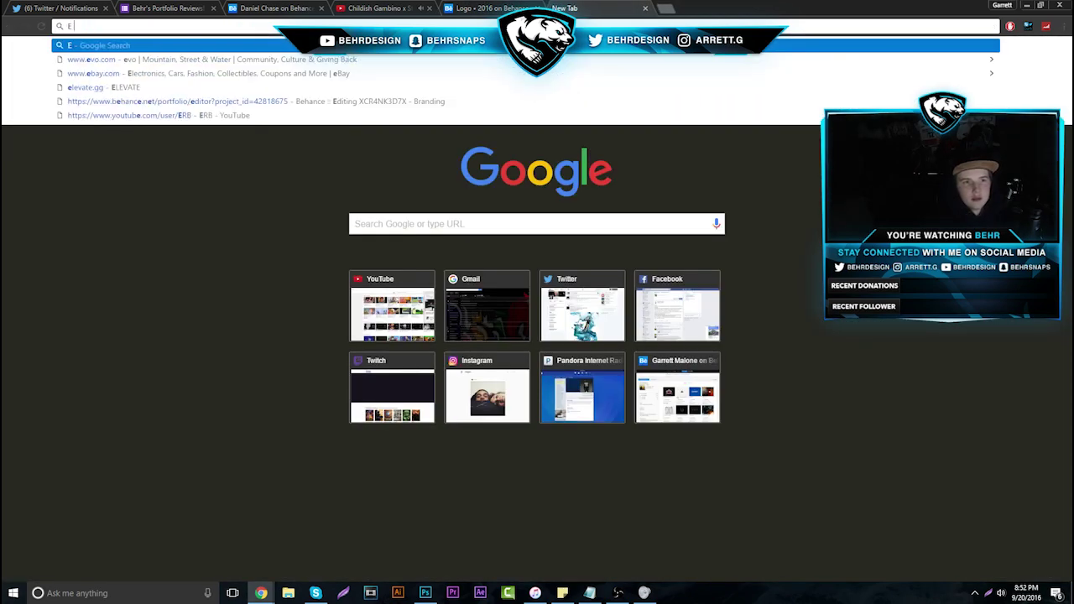
key(BackSpace)
key(BackSpace)
text(d logo)
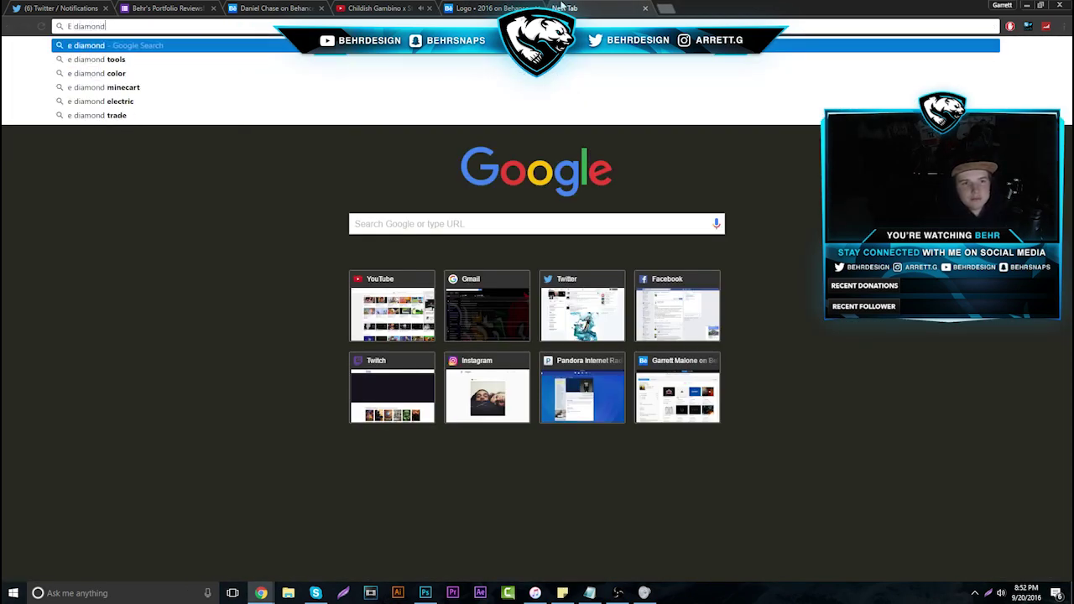
key(Return)
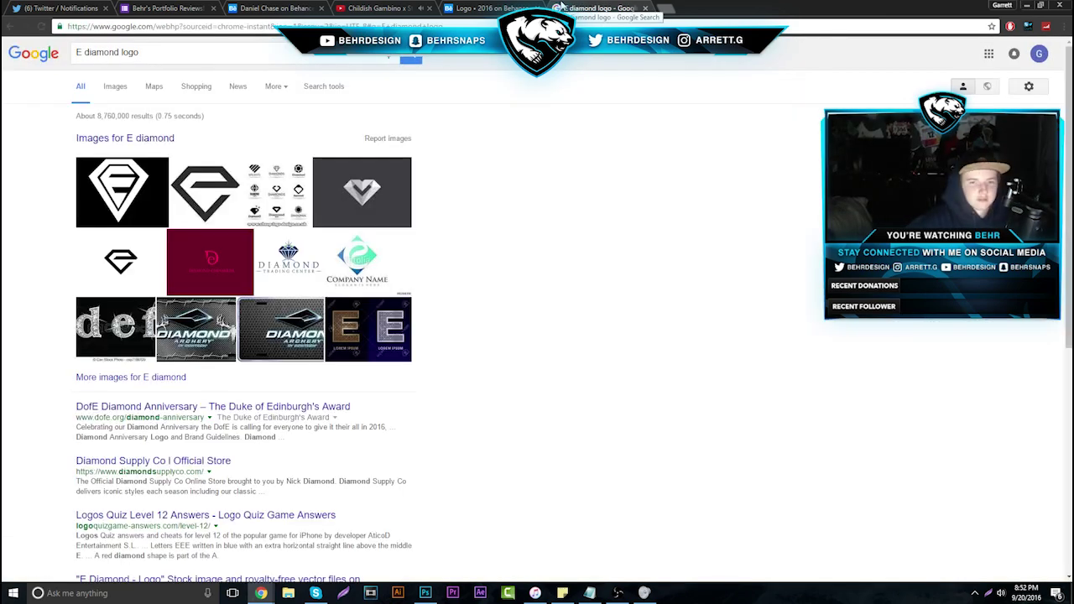
click(129, 91)
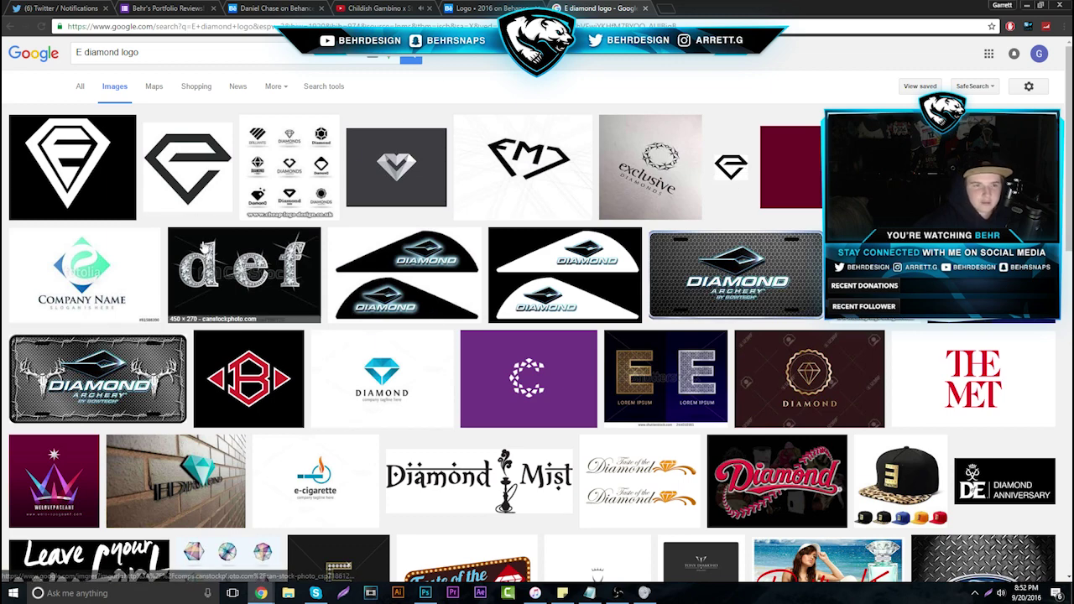
scroll(273, 172, down, 3)
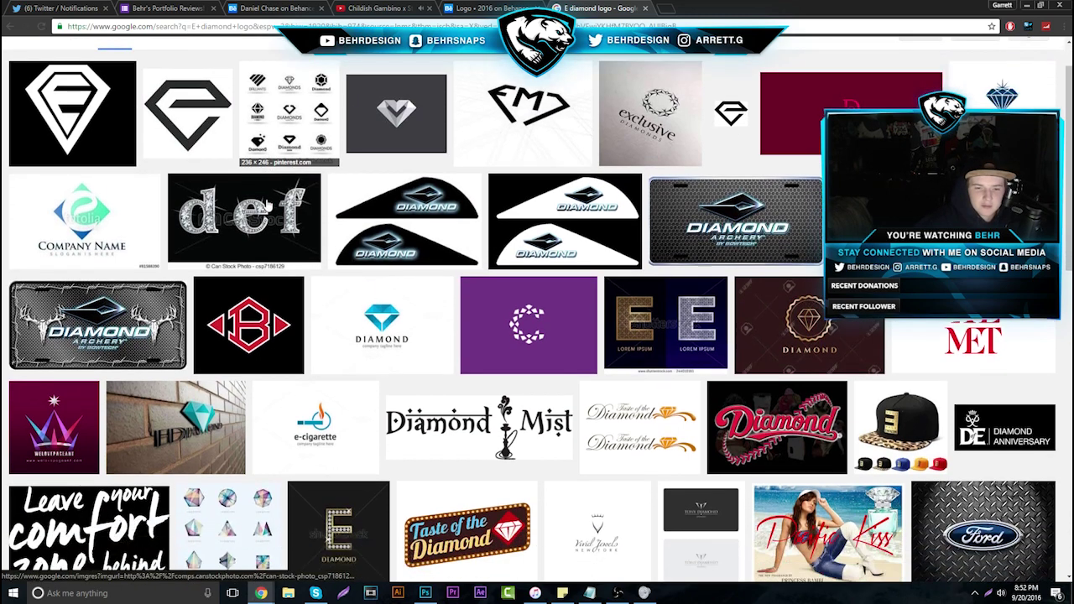
click(646, 7)
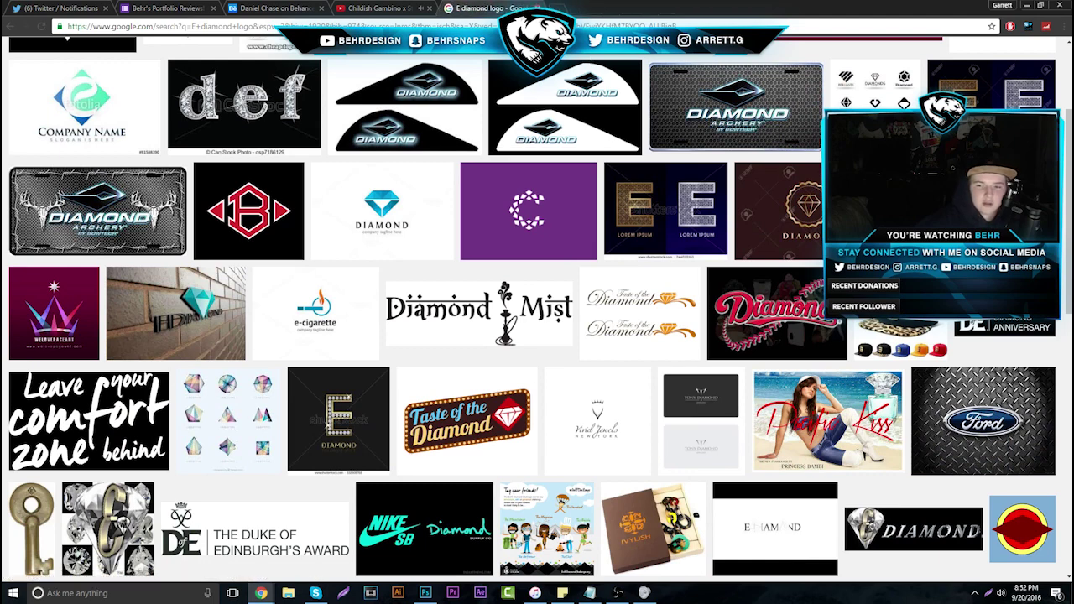
click(540, 8)
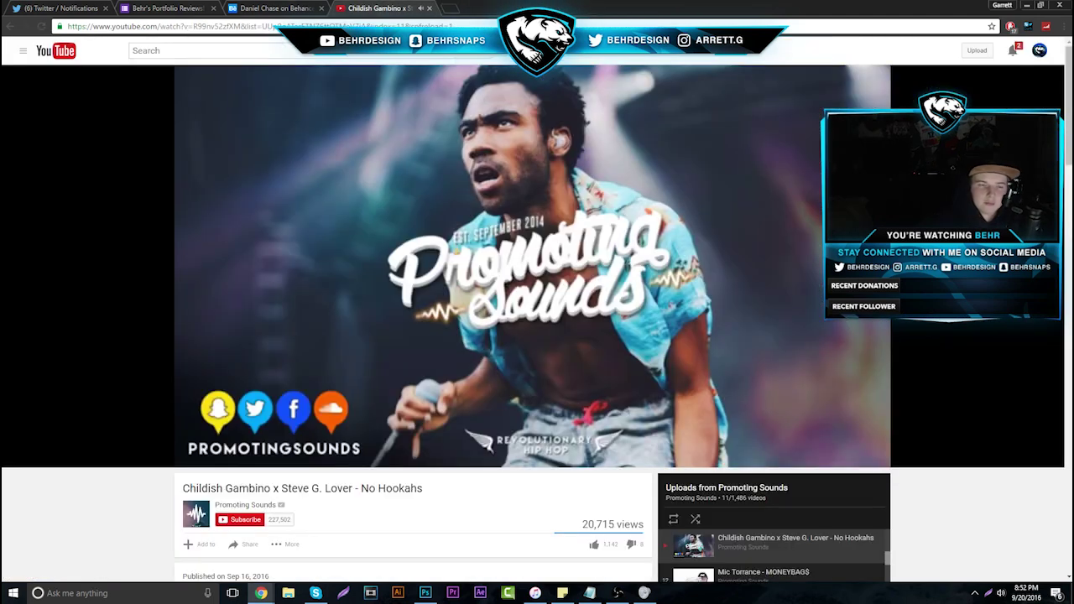
Open the Star Wars Illustrated Icons project, checking the submission in the reviews form
click(168, 8)
click(264, 8)
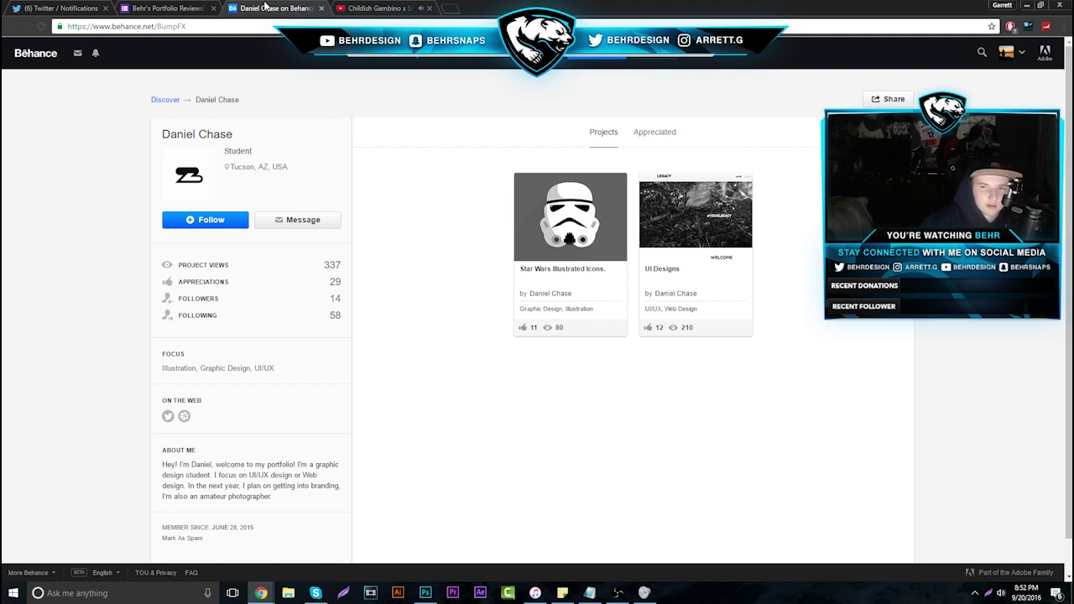
click(544, 260)
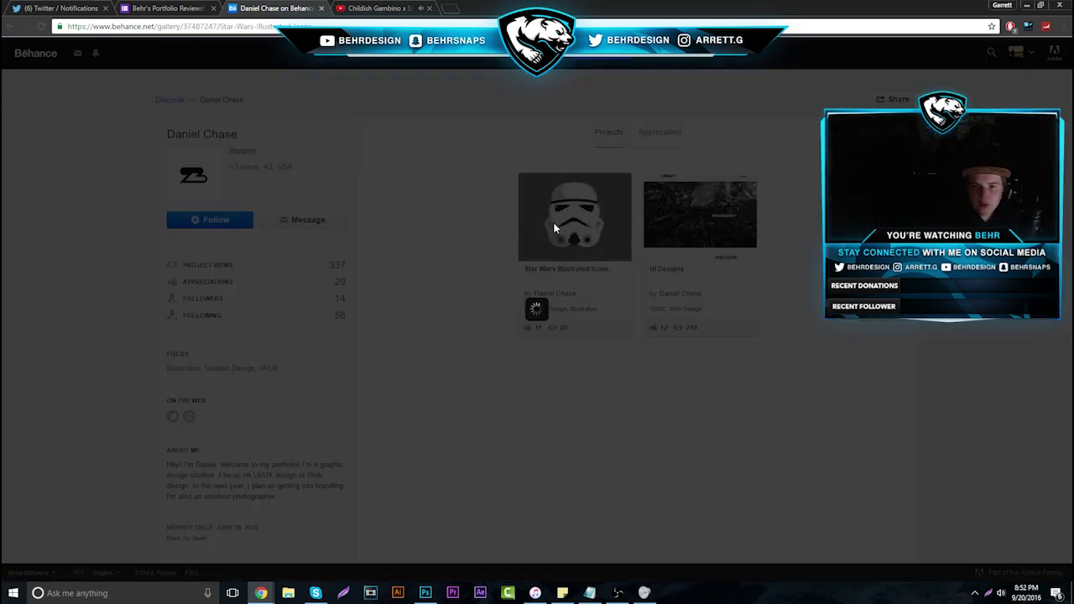
click(184, 6)
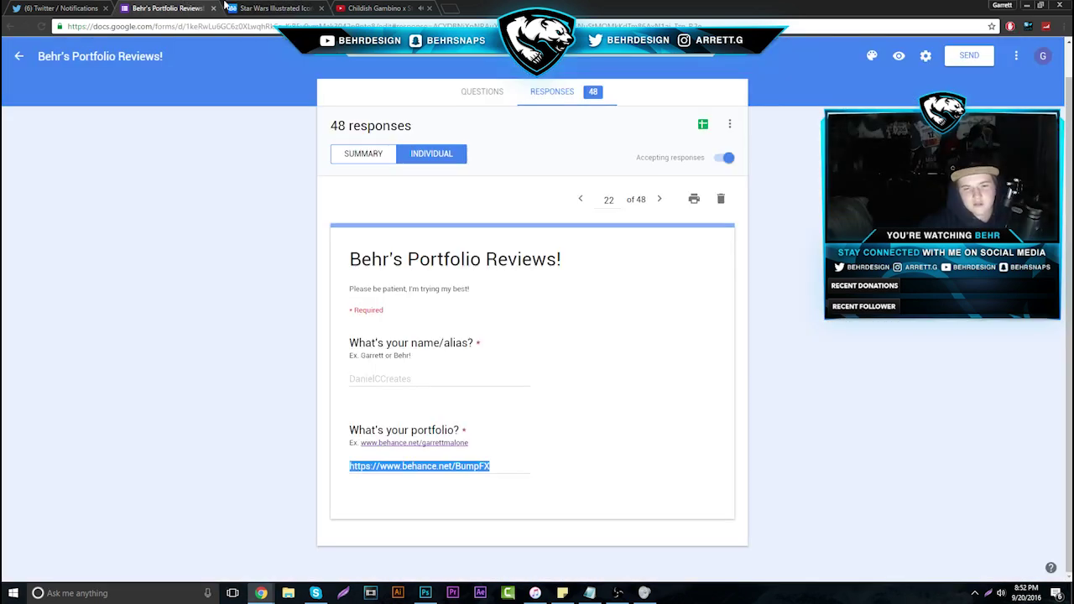
click(267, 7)
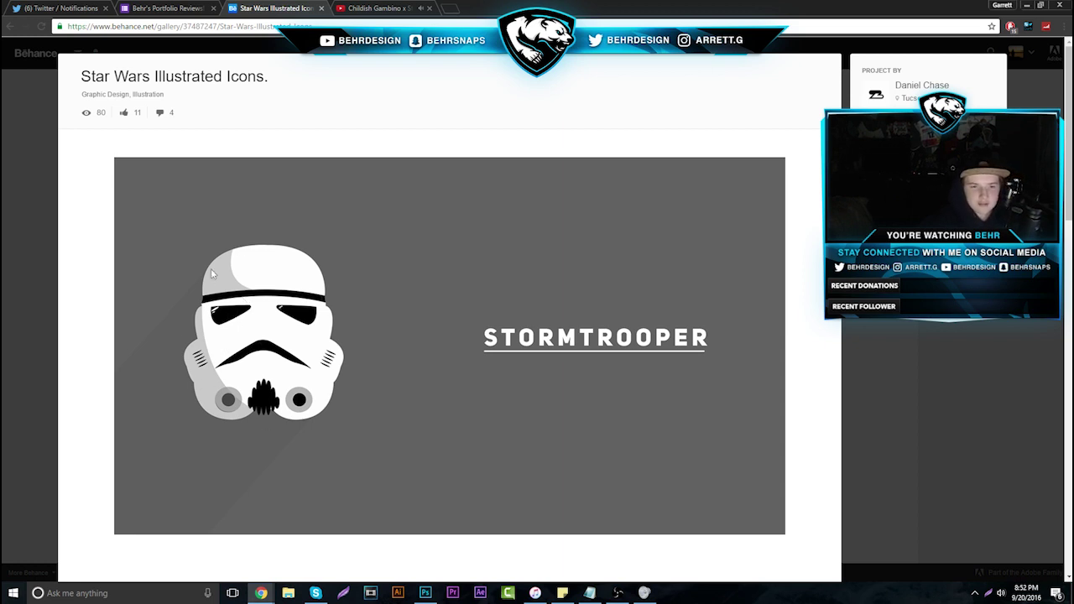
Copy the stormtrooper image and paste it into the Photoshop document
right_click(255, 327)
click(285, 361)
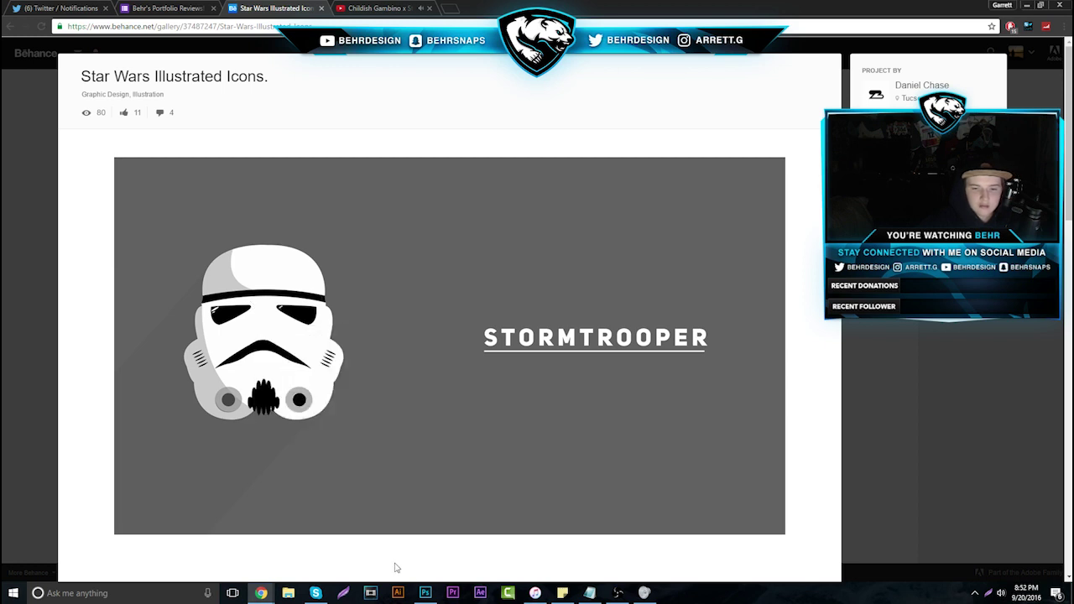
click(426, 593)
key(ctrl+v)
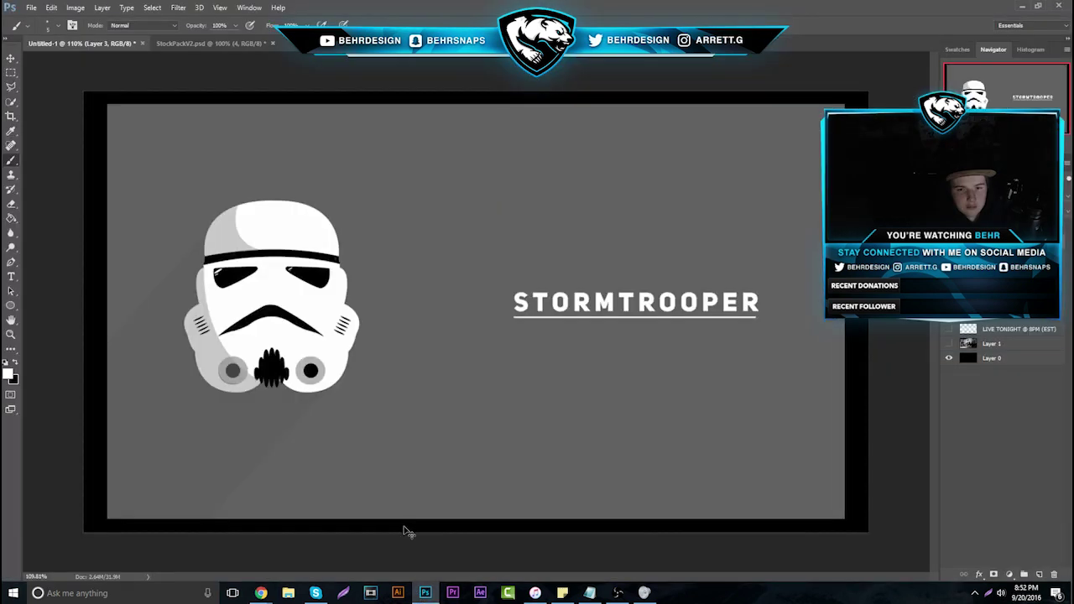
Zoom in on the helmet and set the brush colour to cyan 00abd0
click(11, 333)
click(170, 209)
key(b)
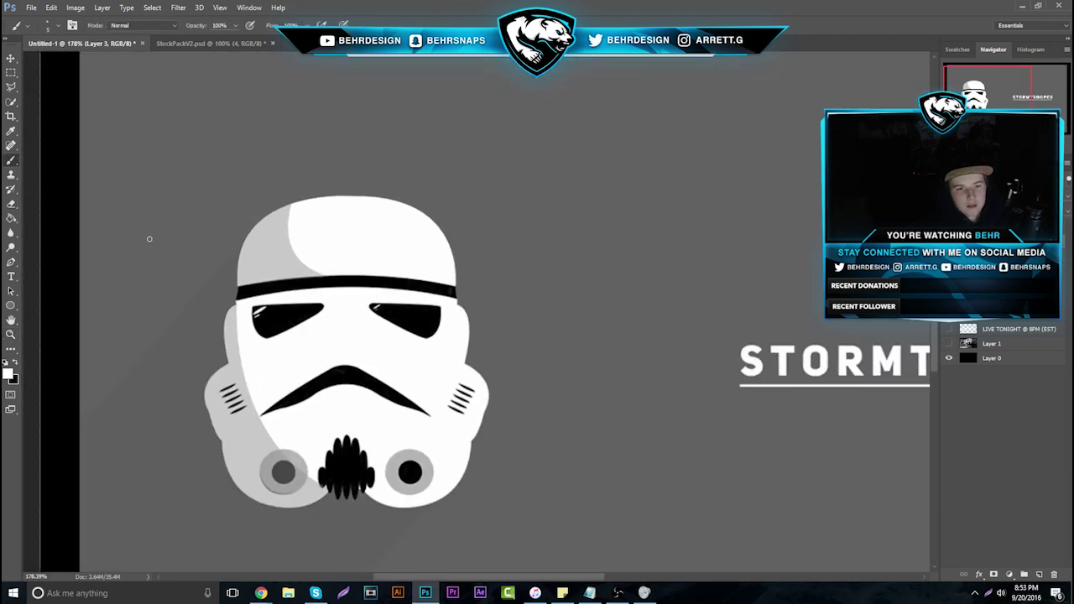
click(9, 374)
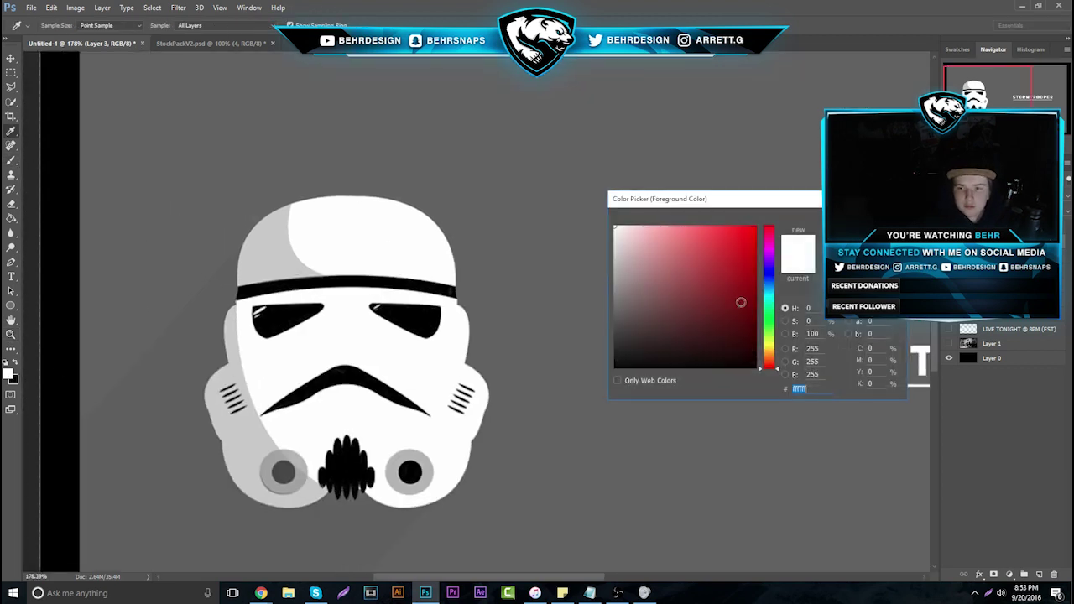
text(00abd0)
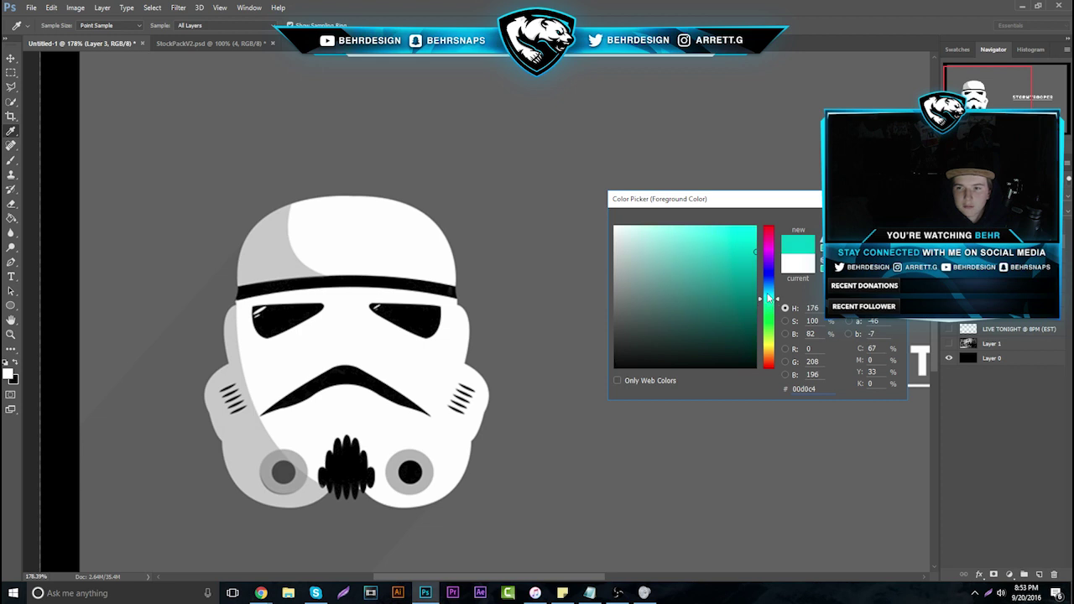
key(Return)
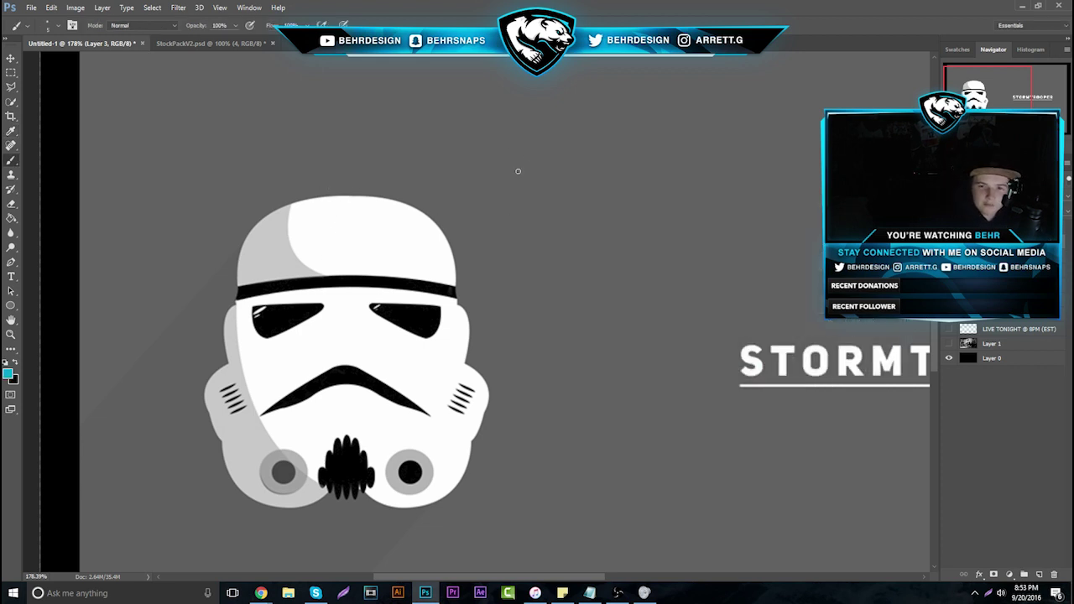
Paint an arrow, a circle on the helmet top, edge traces on eye, mouth, vent, and a teardrop
drag(574, 122, 464, 194)
mouse_move(398, 201)
mouse_down()
mouse_move(390, 223)
mouse_move(434, 225)
mouse_up()
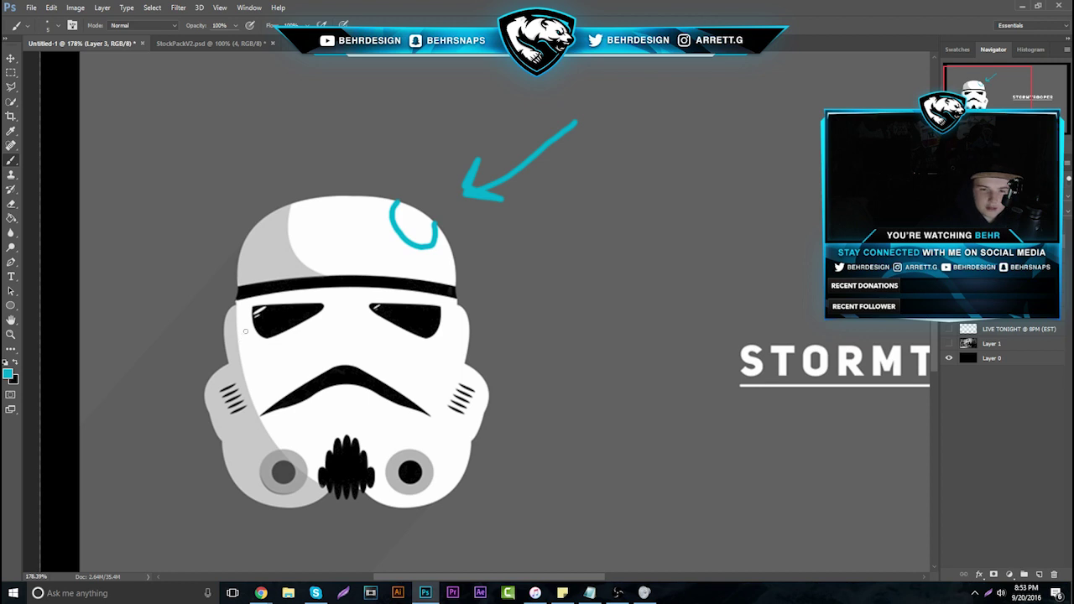
mouse_move(255, 309)
mouse_down()
mouse_move(247, 320)
mouse_move(283, 333)
mouse_move(304, 322)
mouse_up()
drag(346, 385, 263, 415)
drag(332, 447, 317, 478)
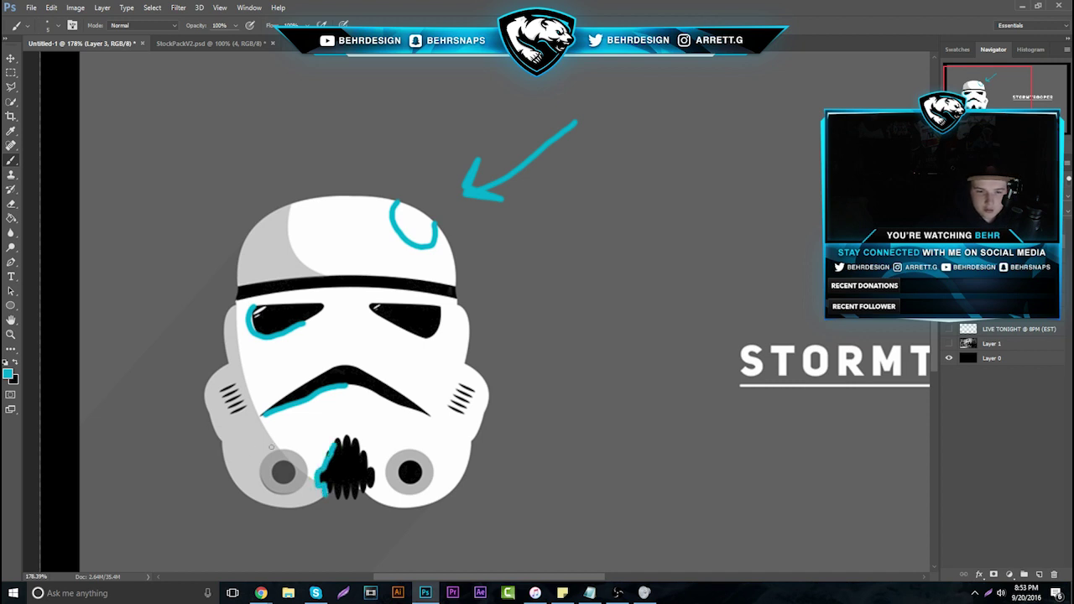
mouse_move(268, 453)
mouse_down()
mouse_move(255, 480)
mouse_move(270, 499)
mouse_up()
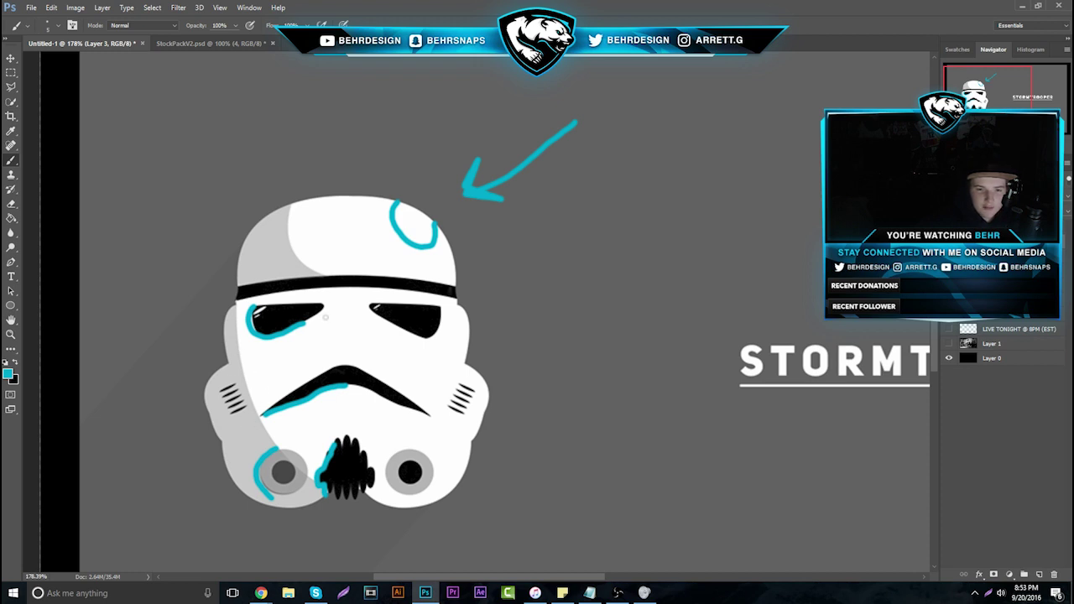
mouse_move(576, 217)
mouse_down()
mouse_move(590, 337)
mouse_move(695, 362)
mouse_move(516, 397)
mouse_move(675, 372)
mouse_up()
Hide the stormtrooper artwork, then scroll through and close the Star Wars project in Chrome
key(ctrl+BackSpace)
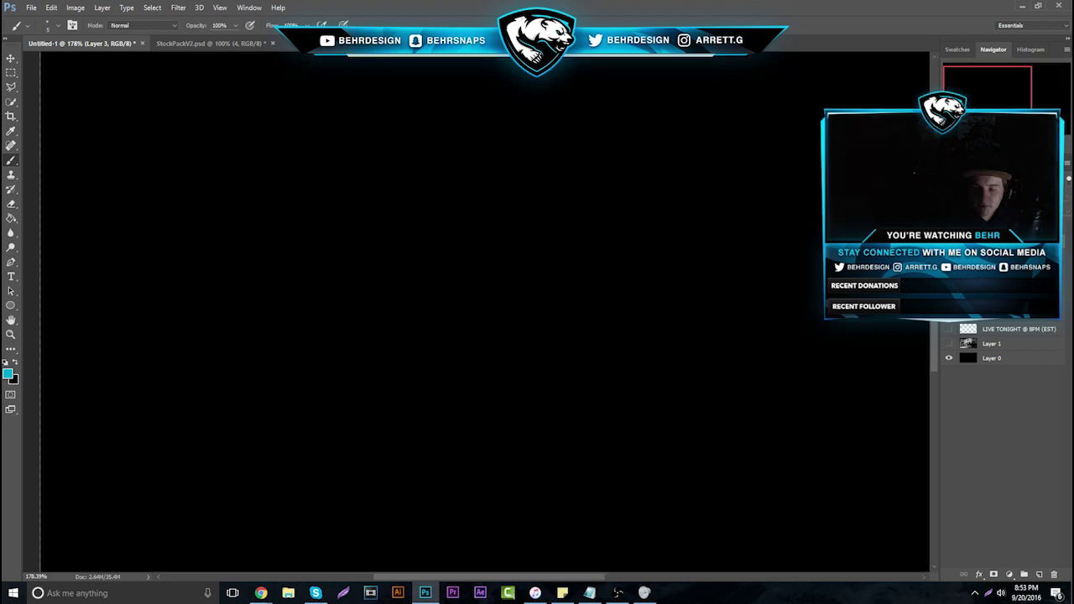
mouse_move(261, 593)
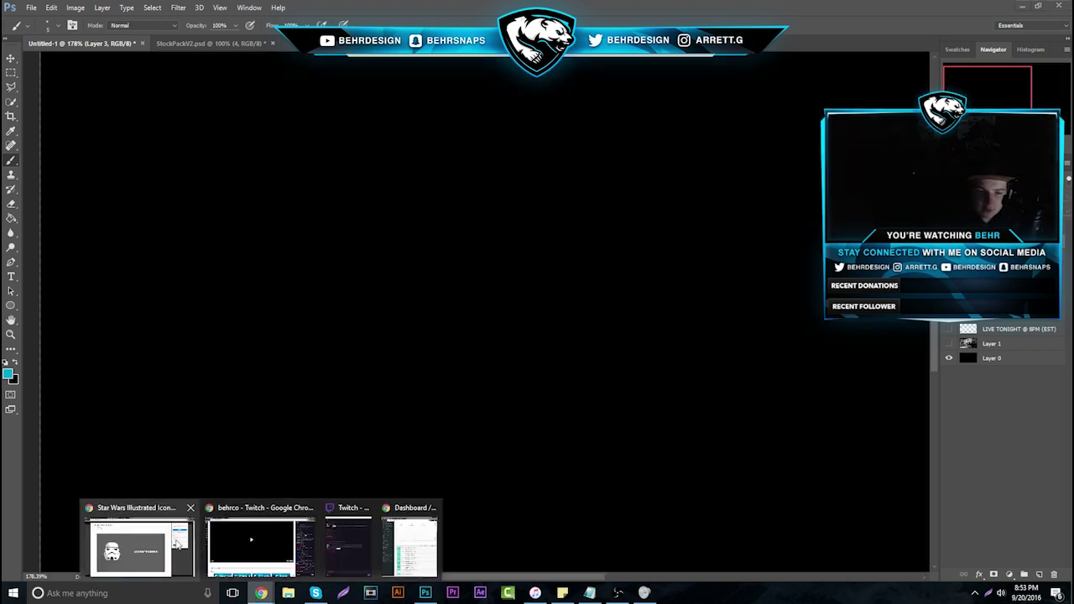
click(174, 544)
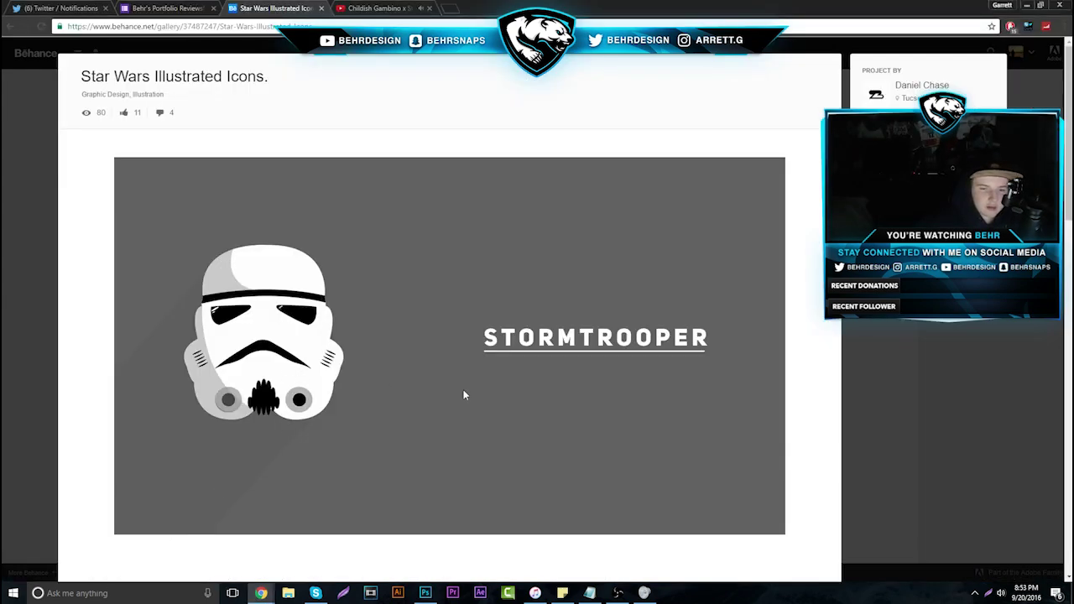
scroll(470, 377, down, 3)
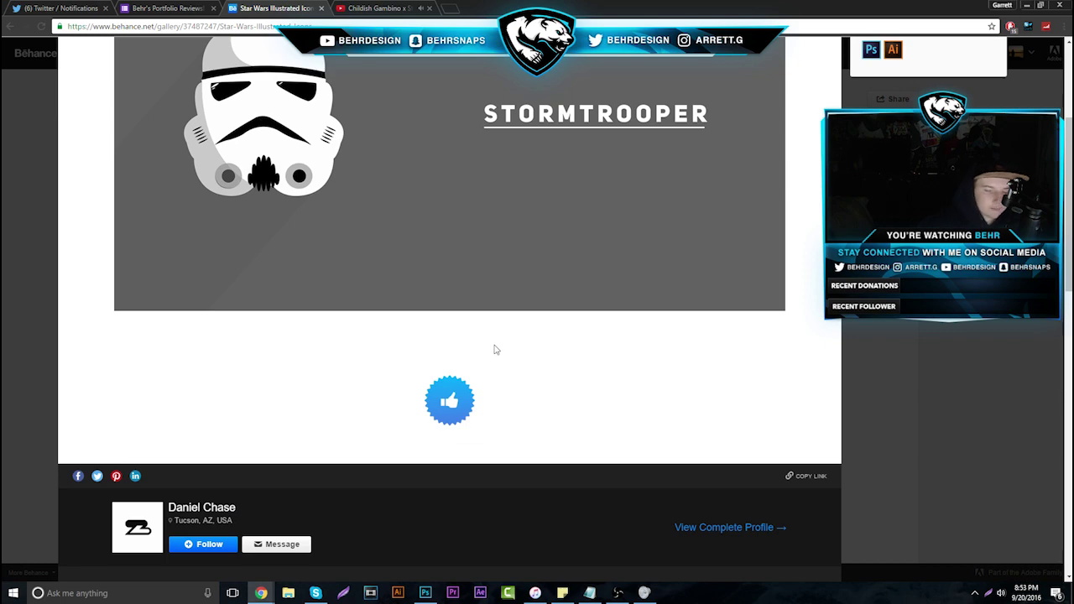
scroll(495, 349, down, 5)
click(899, 340)
Open the UI Designs project, scroll through it, and close the project view
click(693, 223)
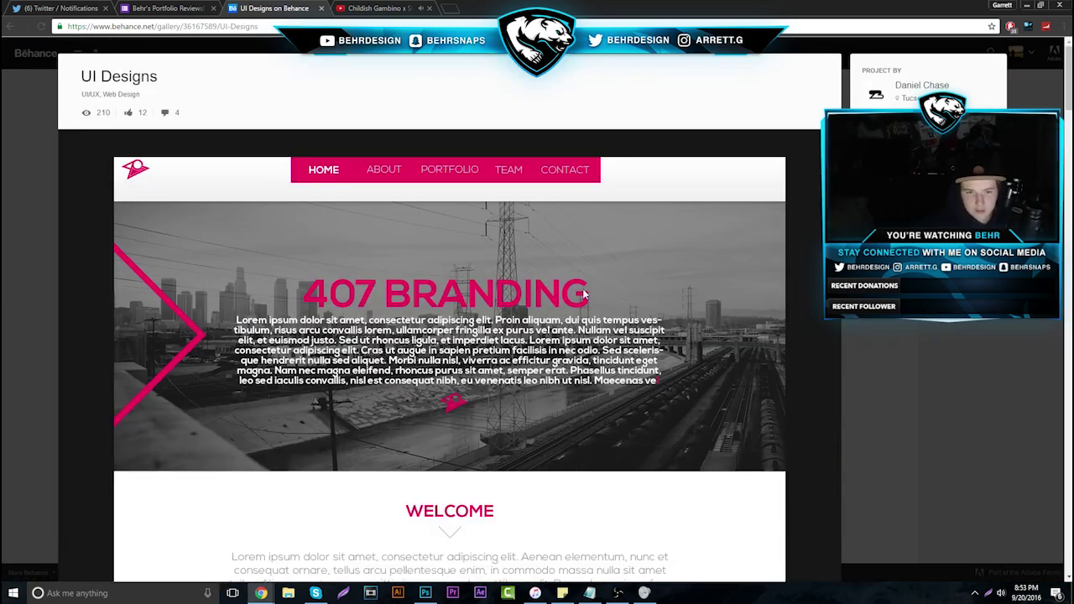
scroll(579, 285, down, 7)
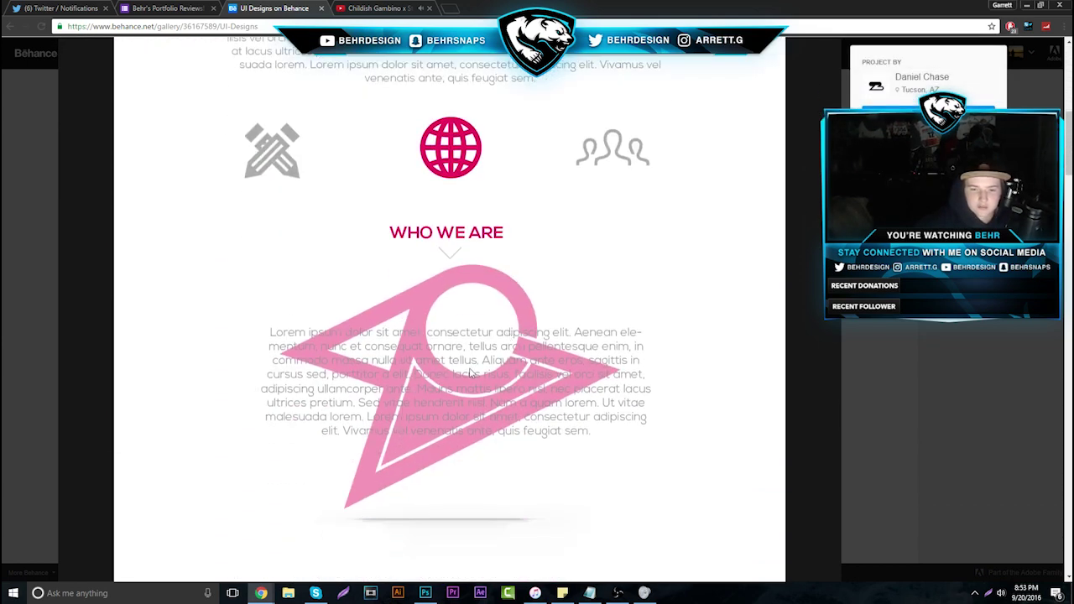
scroll(520, 345, down, 6)
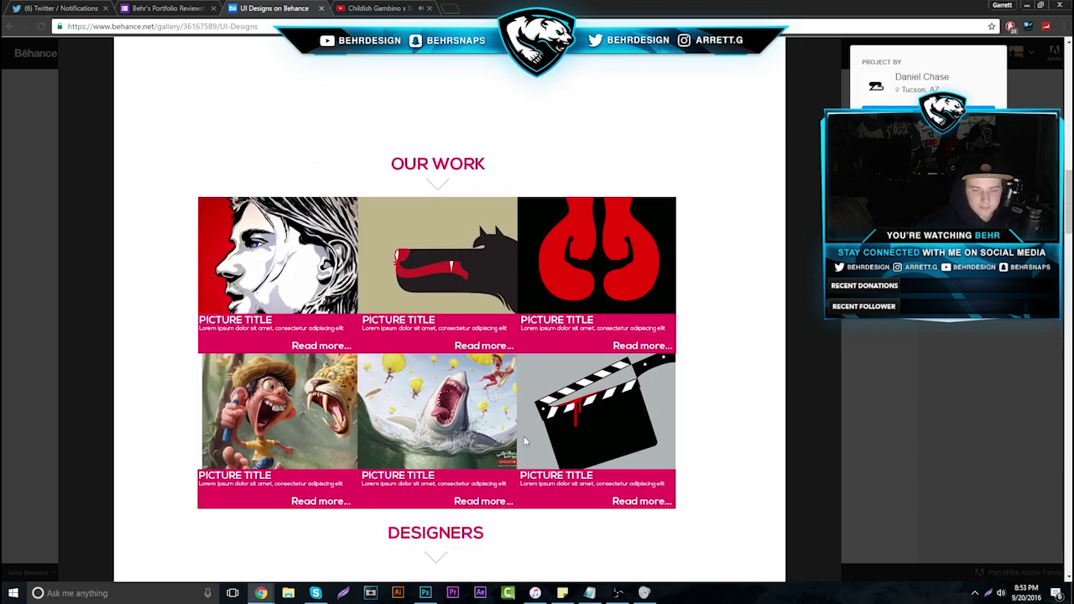
scroll(524, 441, down, 7)
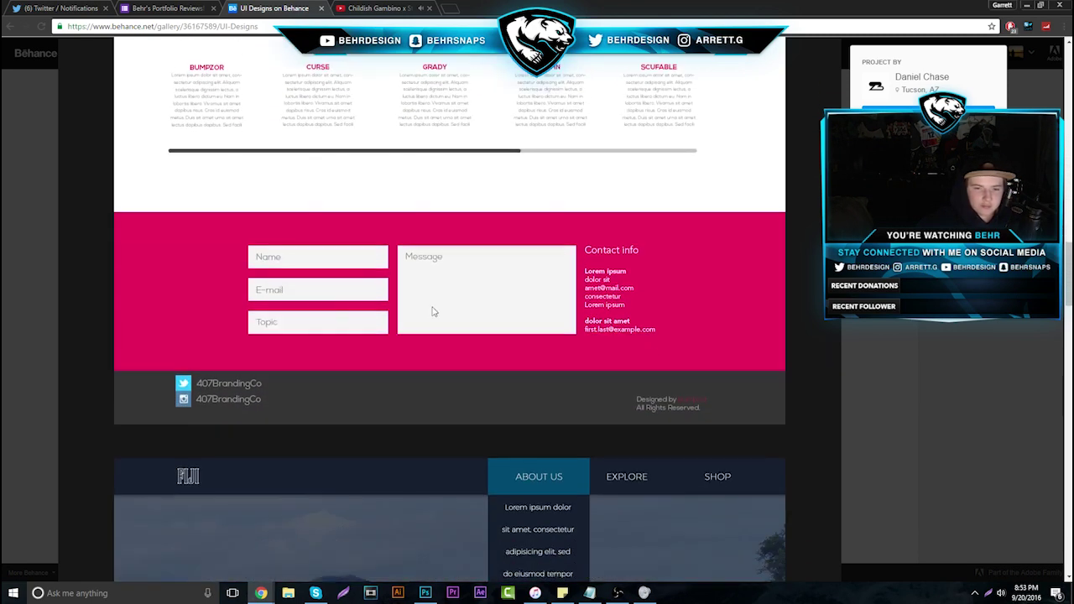
scroll(451, 347, down, 6)
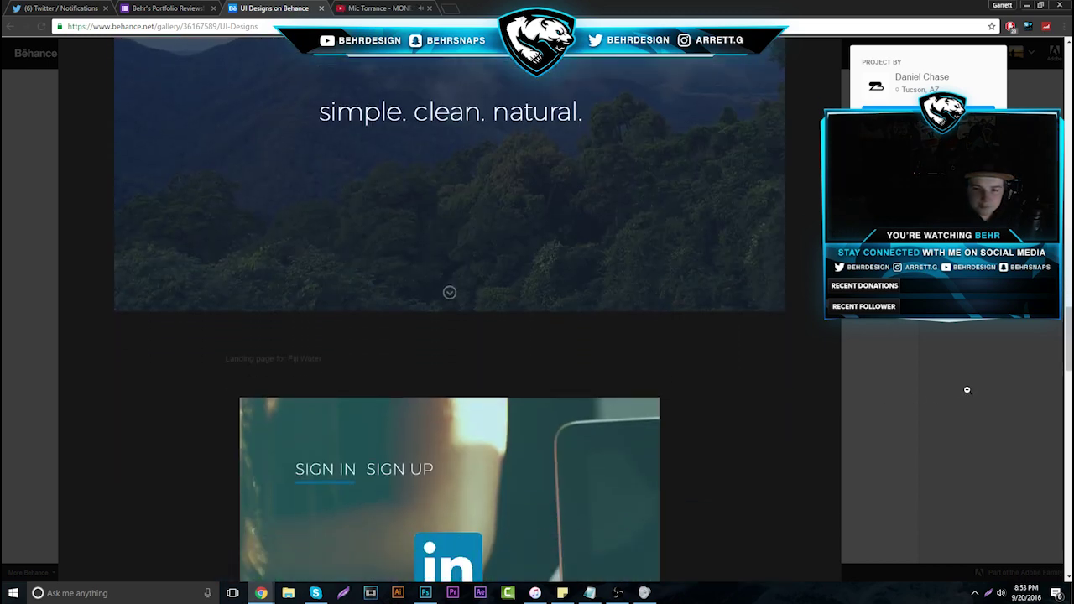
click(966, 390)
Close the Behance tab and load the new Twitter notifications
click(321, 9)
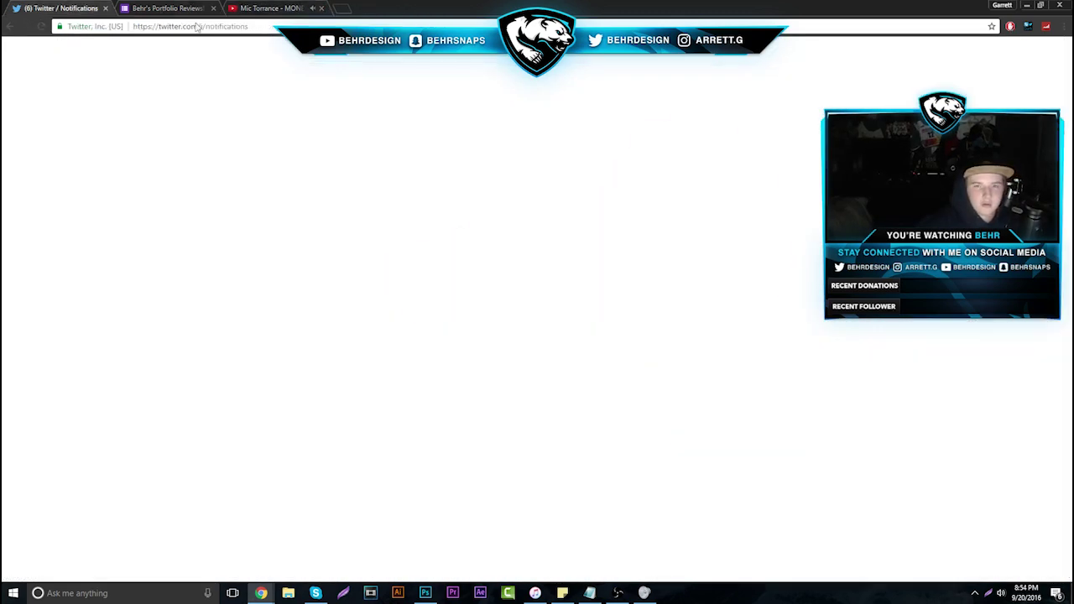
click(67, 7)
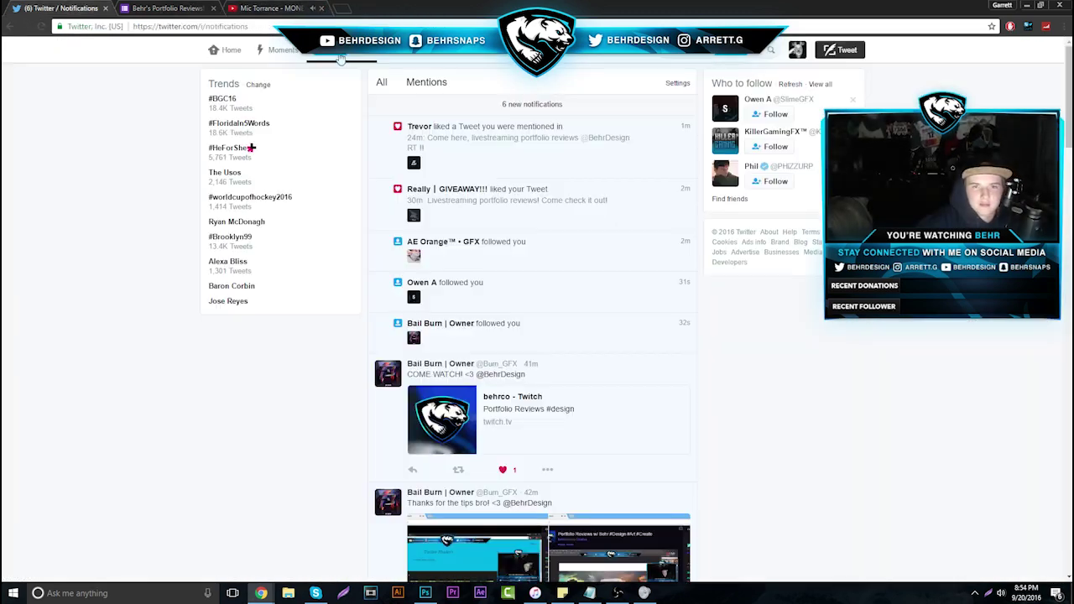
click(340, 55)
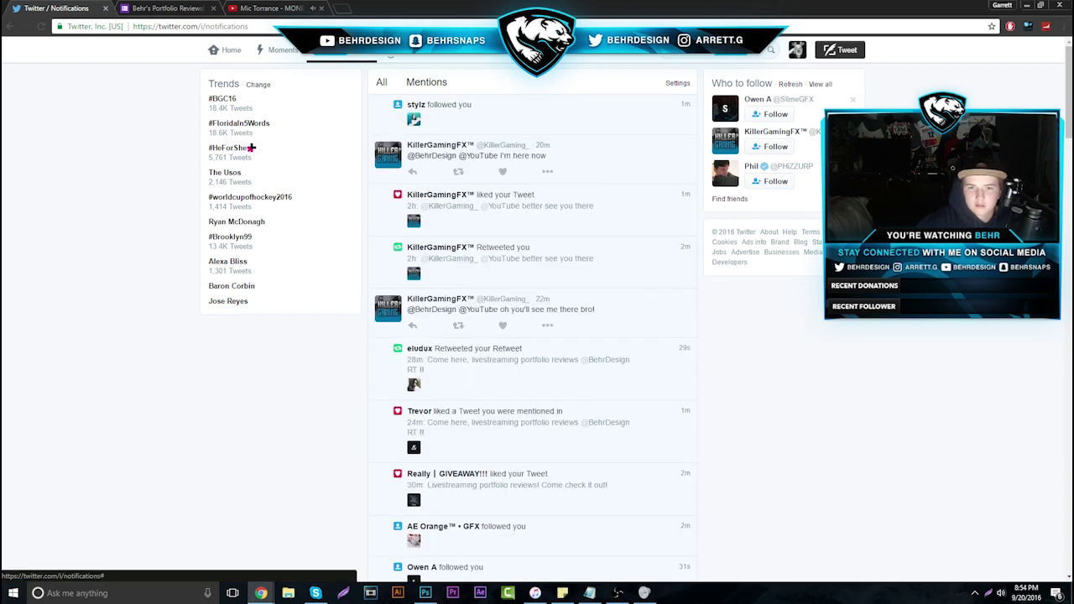
Advance to response 23 and open its Behance profile, listing BPI to Gfuel Advertisements
click(197, 7)
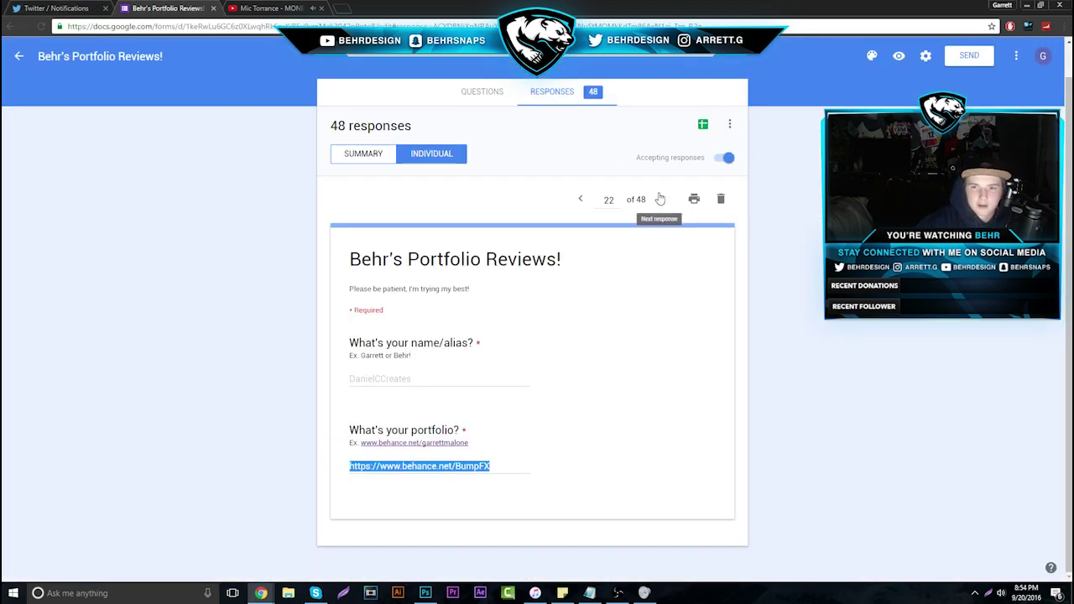
click(660, 198)
drag(351, 466, 523, 472)
right_click(471, 464)
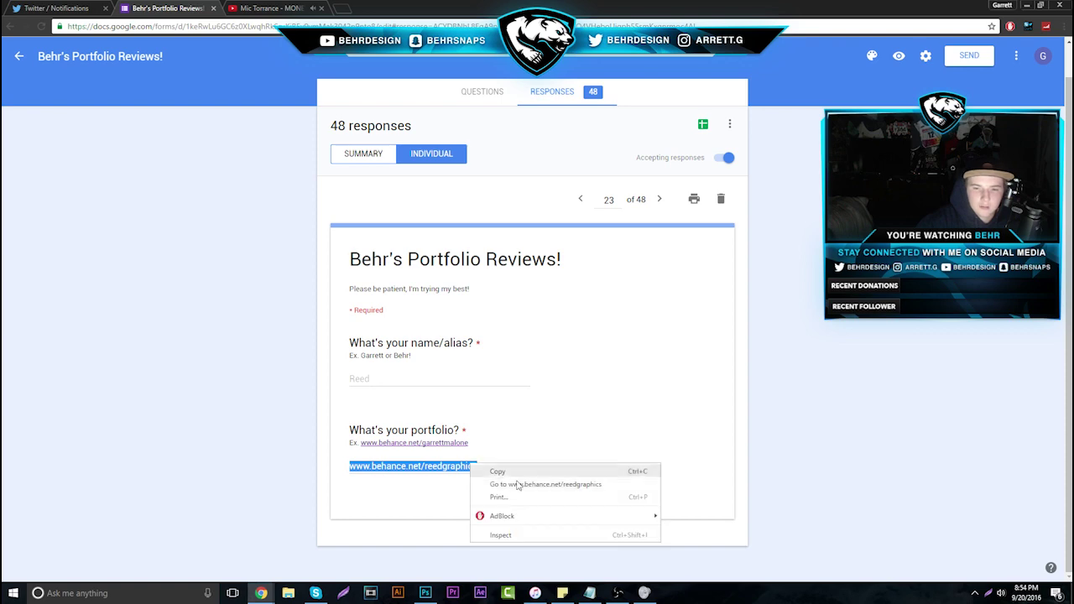
click(518, 485)
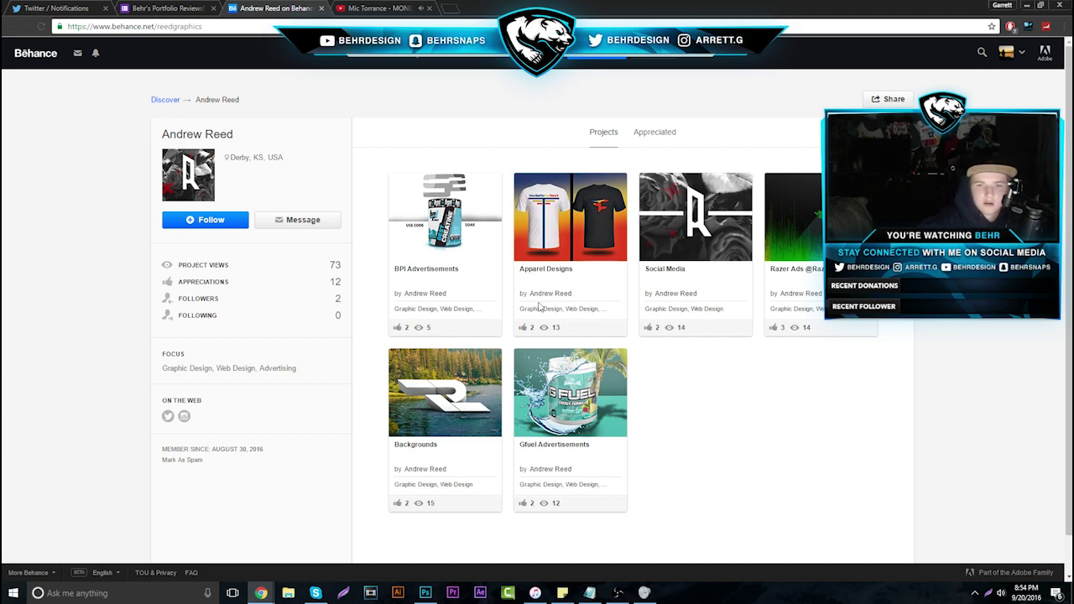
click(215, 7)
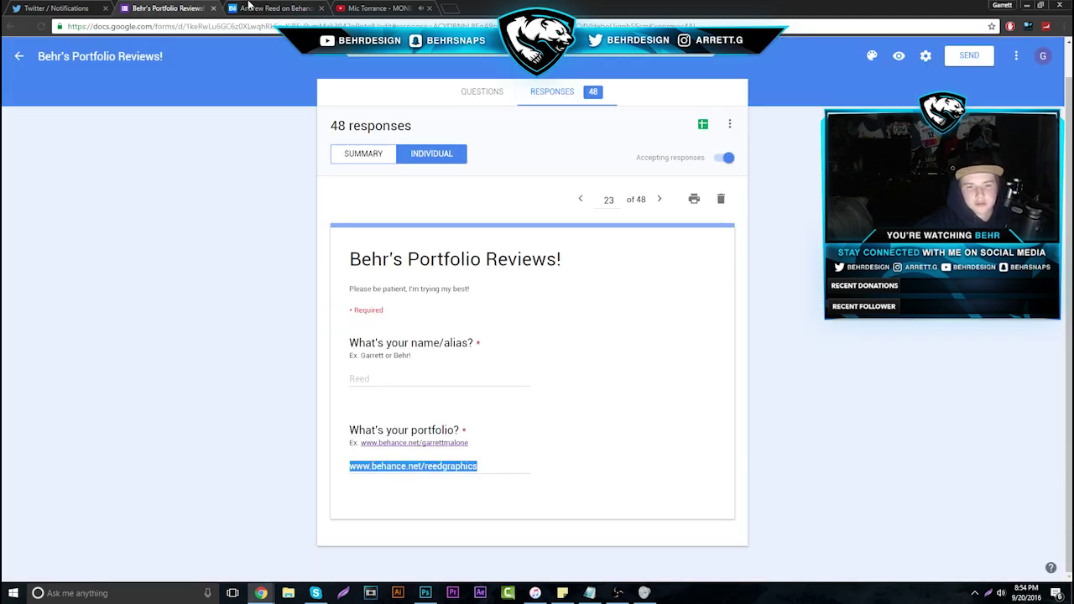
click(252, 7)
click(467, 227)
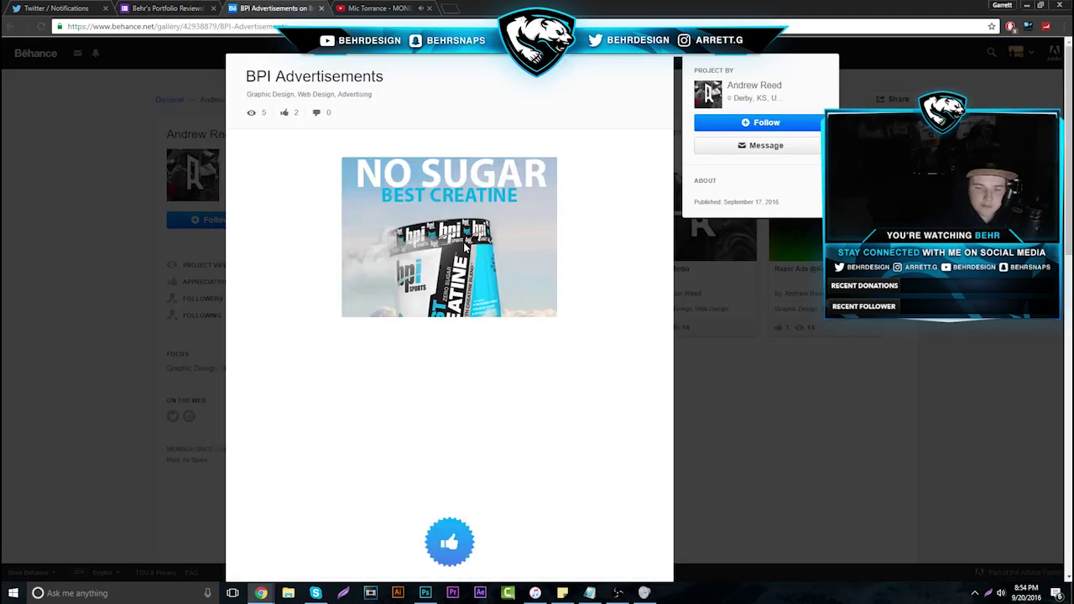
scroll(470, 387, down, 1)
scroll(470, 387, up, 1)
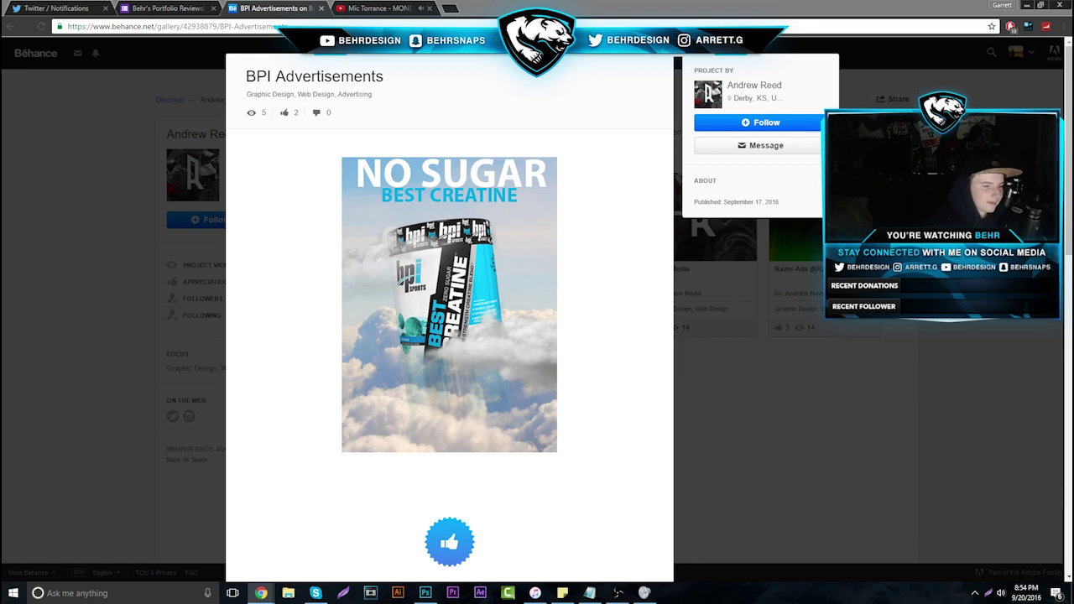
click(7, 441)
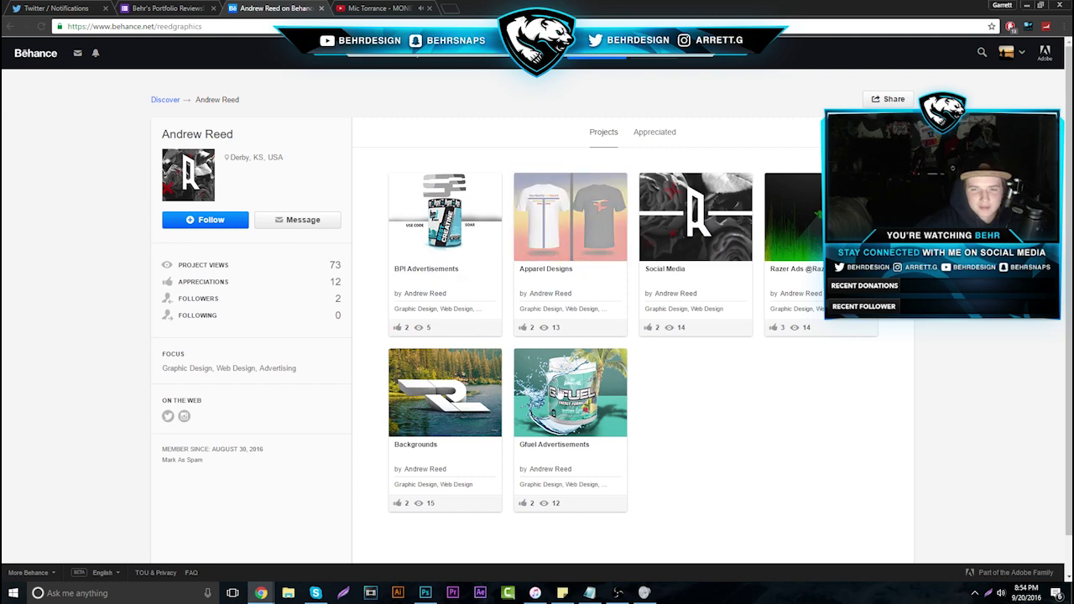
click(553, 394)
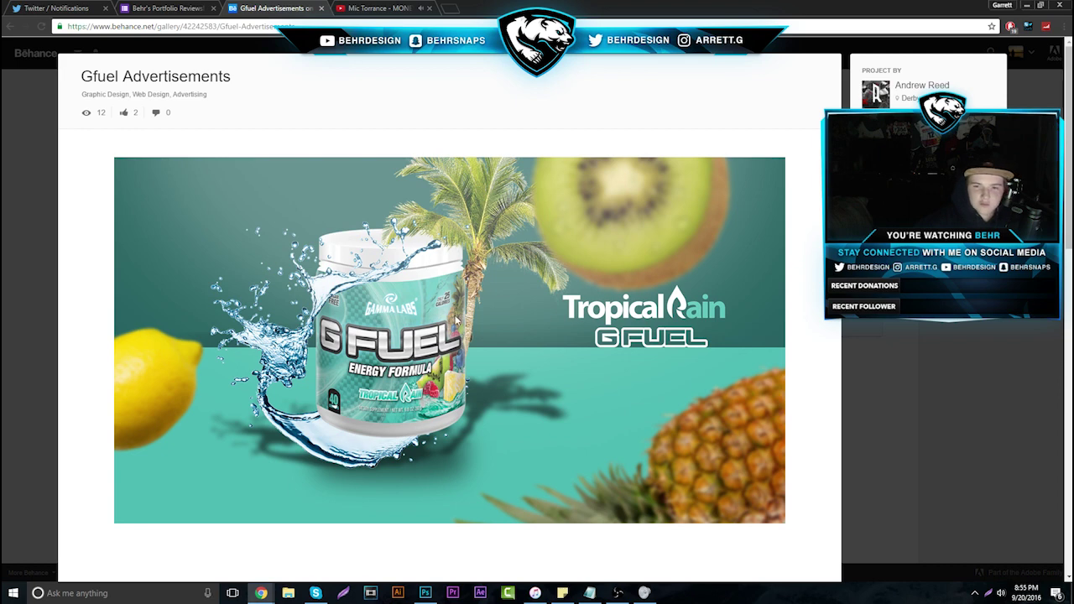
key(Escape)
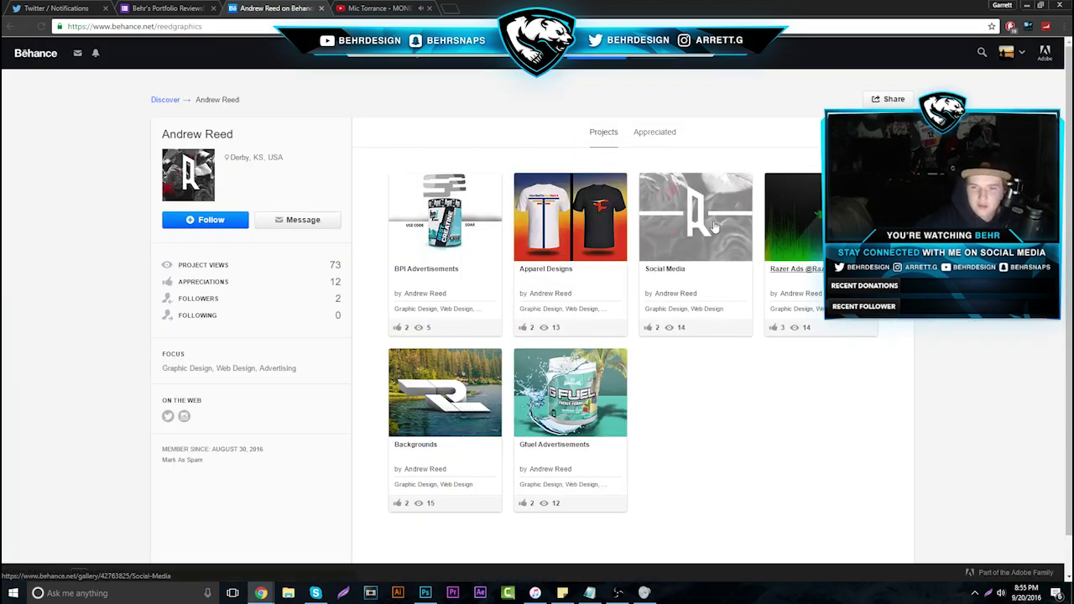
click(672, 242)
scroll(512, 342, down, 1)
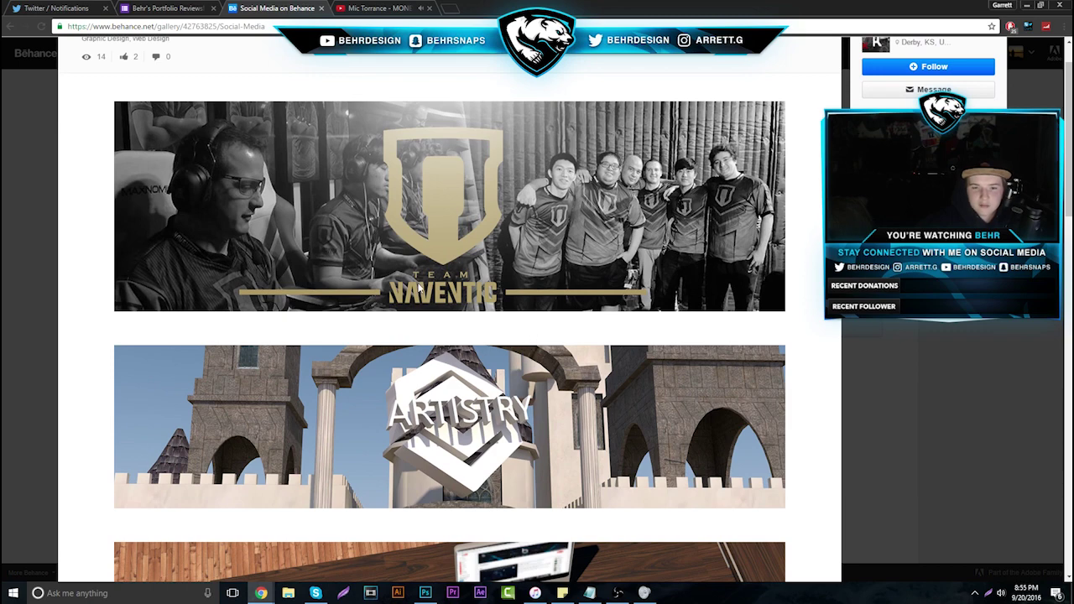
scroll(421, 289, down, 2)
scroll(500, 379, down, 2)
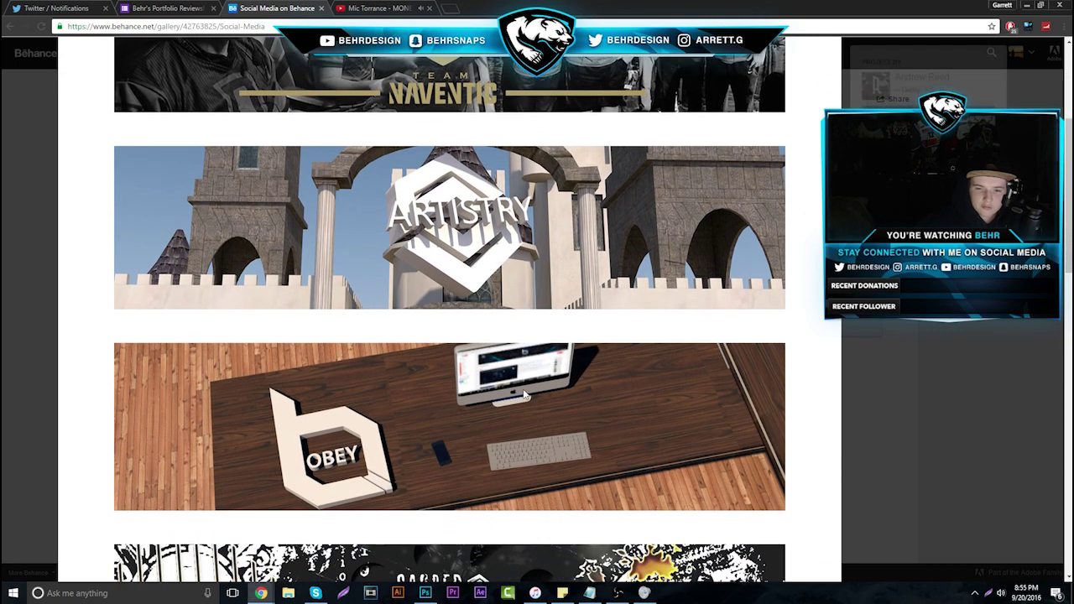
scroll(438, 404, down, 1)
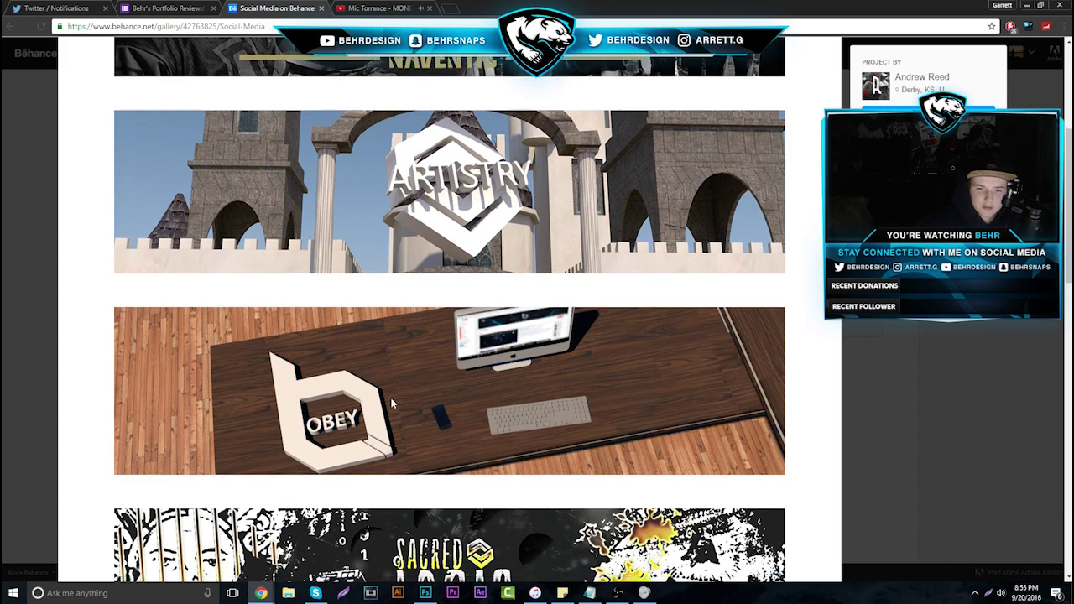
scroll(387, 298, down, 3)
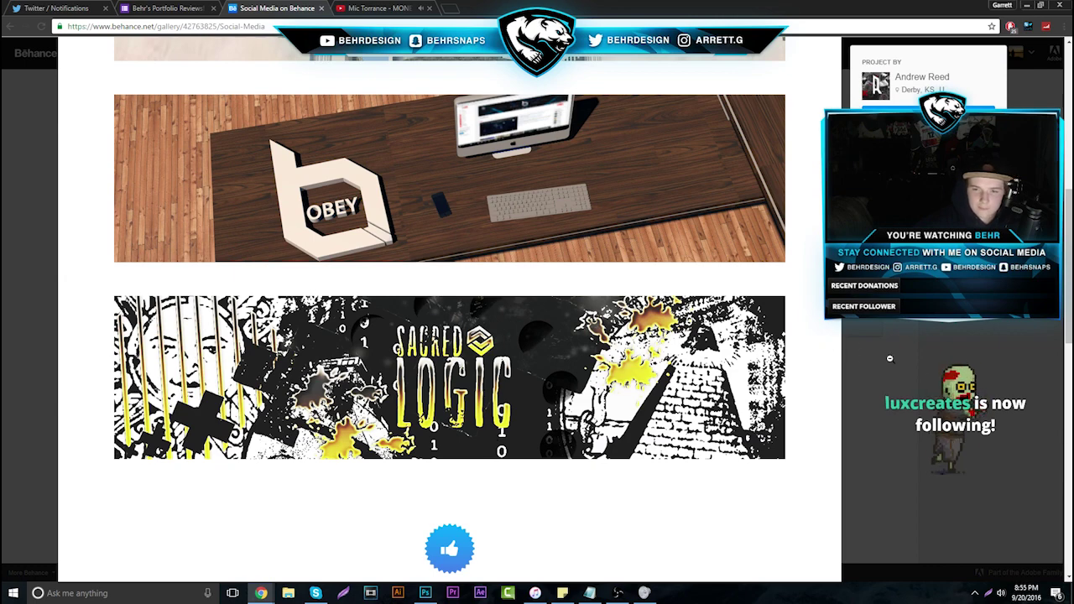
key(Escape)
click(546, 215)
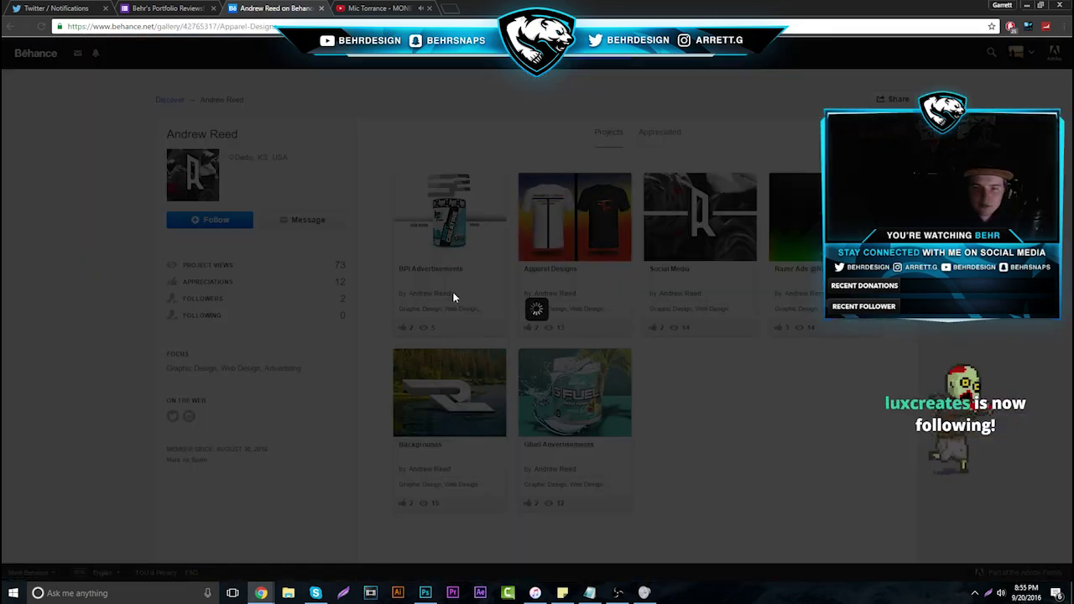
scroll(445, 304, down, 1)
scroll(445, 304, down, 5)
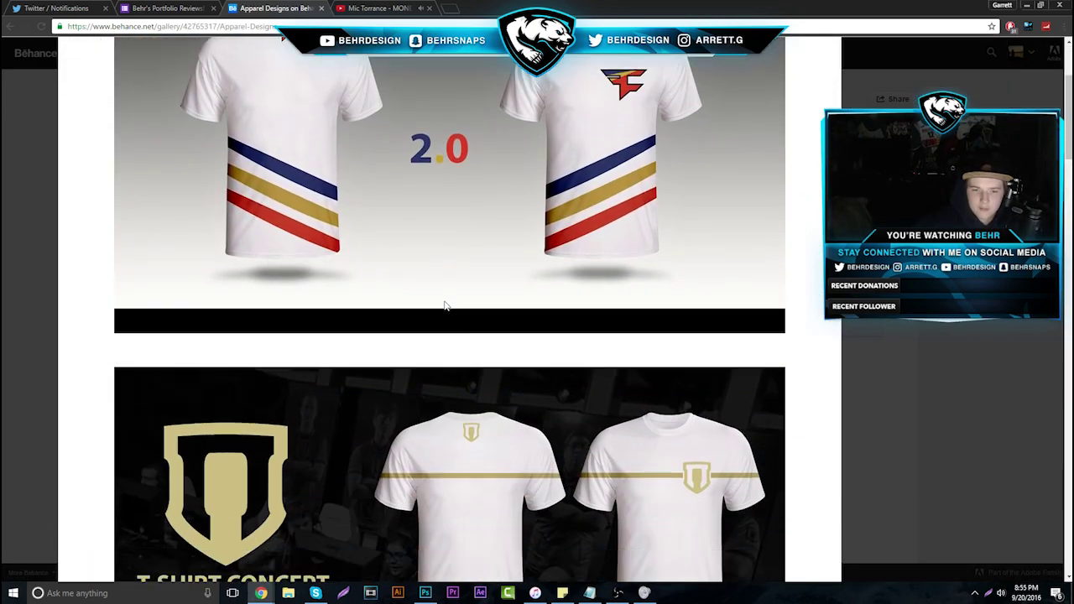
scroll(446, 304, down, 5)
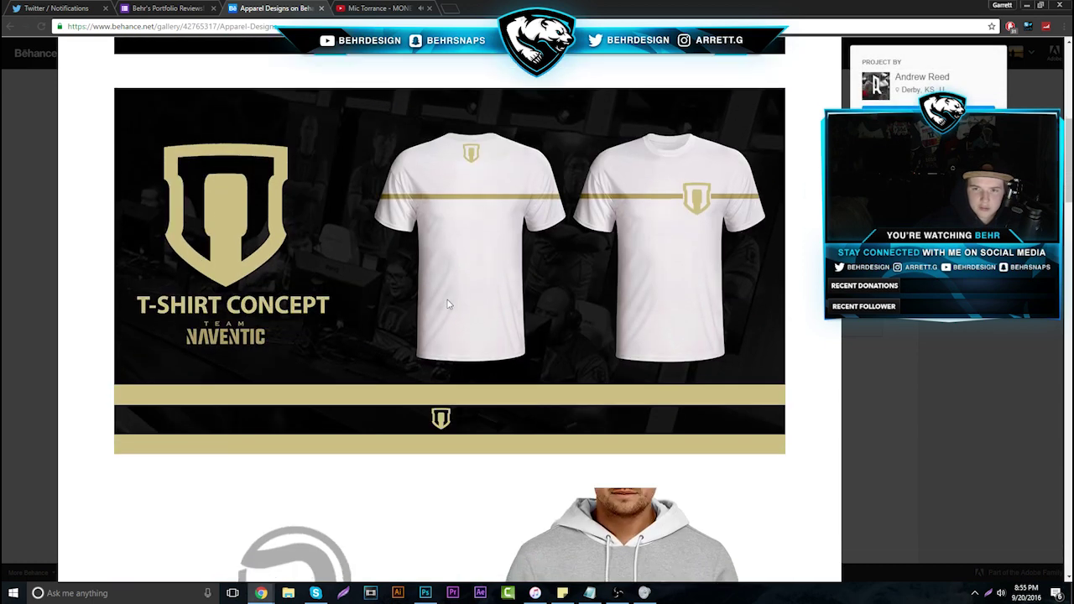
scroll(451, 302, down, 5)
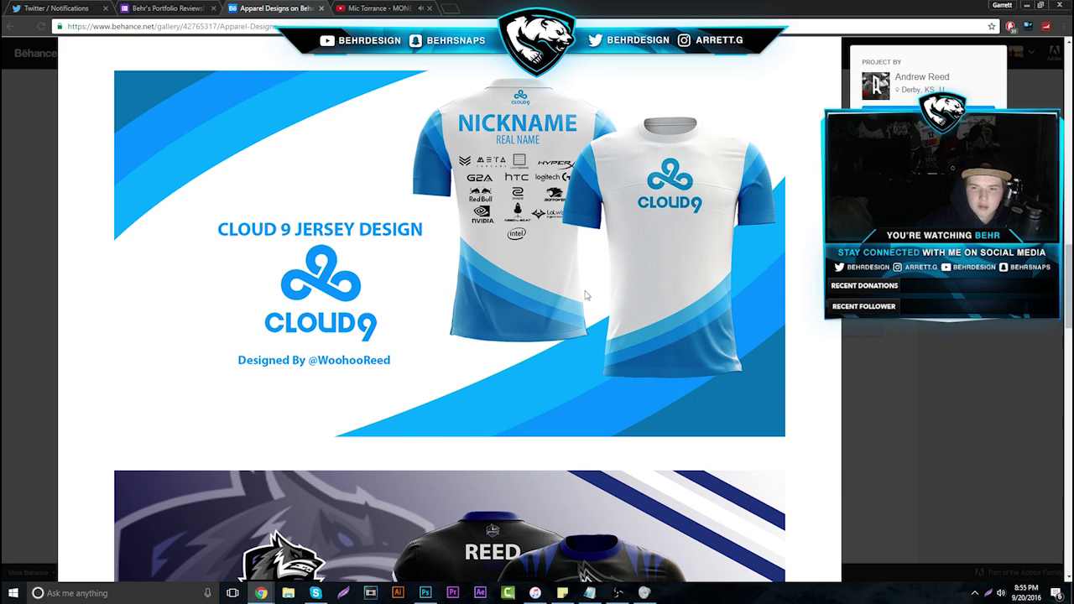
scroll(542, 293, down, 6)
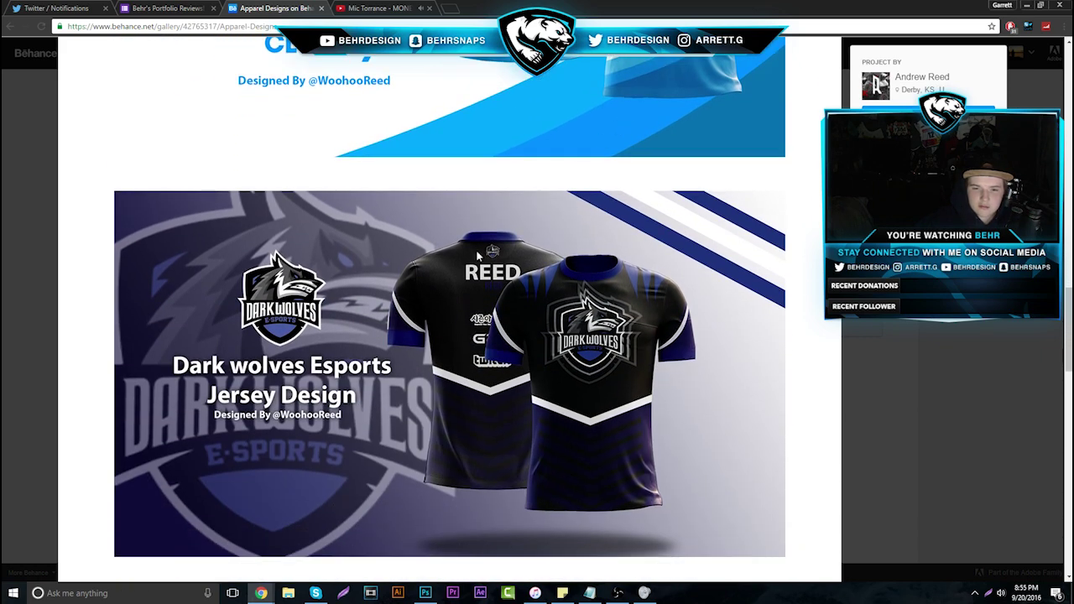
scroll(503, 290, down, 4)
key(Escape)
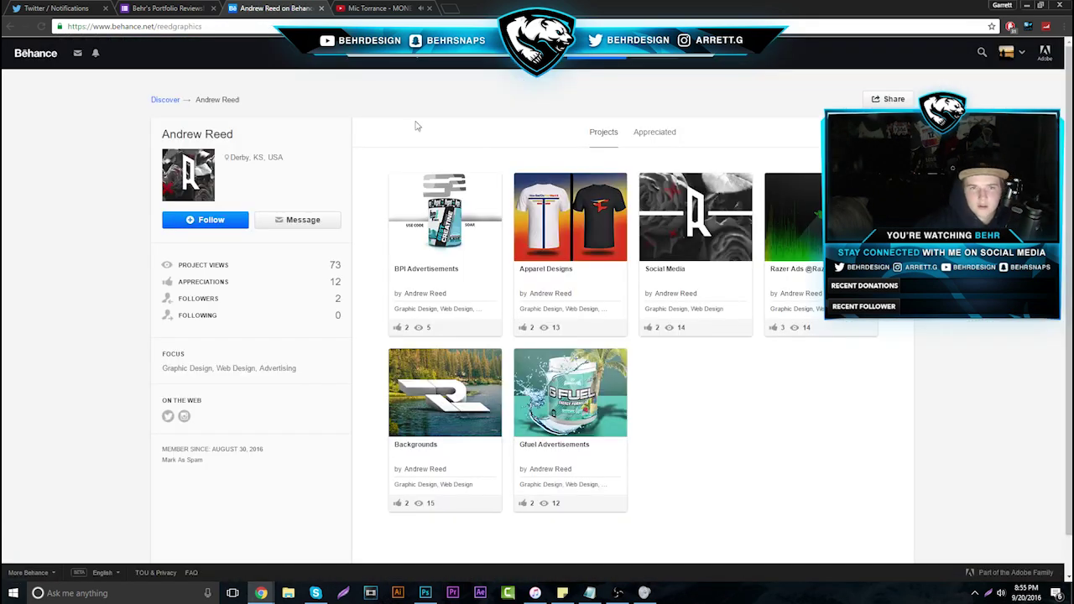
Close the Behance tab, show response 24, and open Hephix.carbonmade.com in a new tab
click(322, 9)
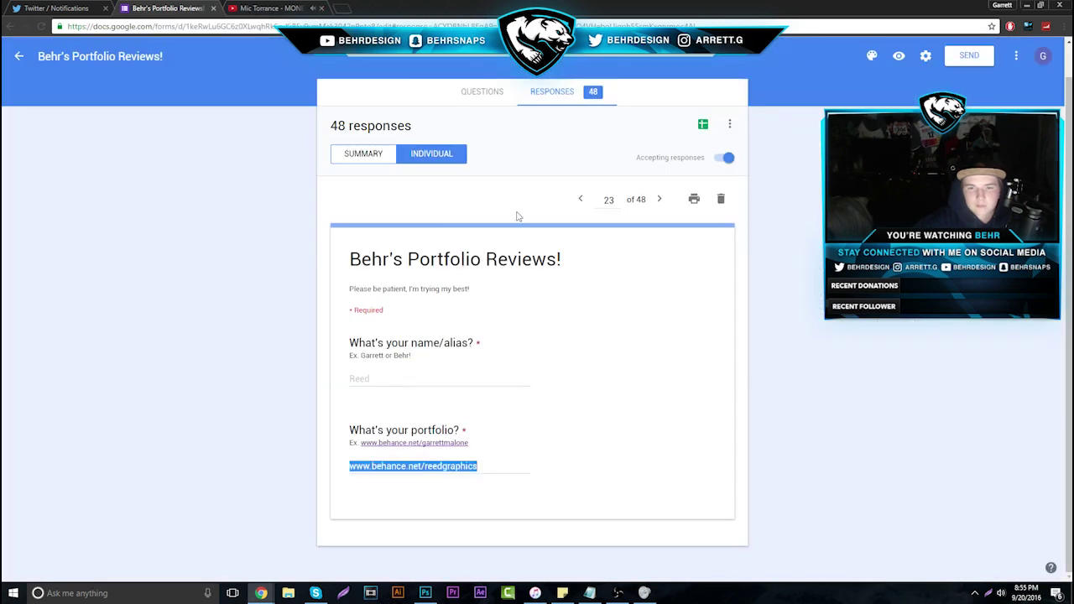
click(661, 203)
drag(335, 466, 496, 468)
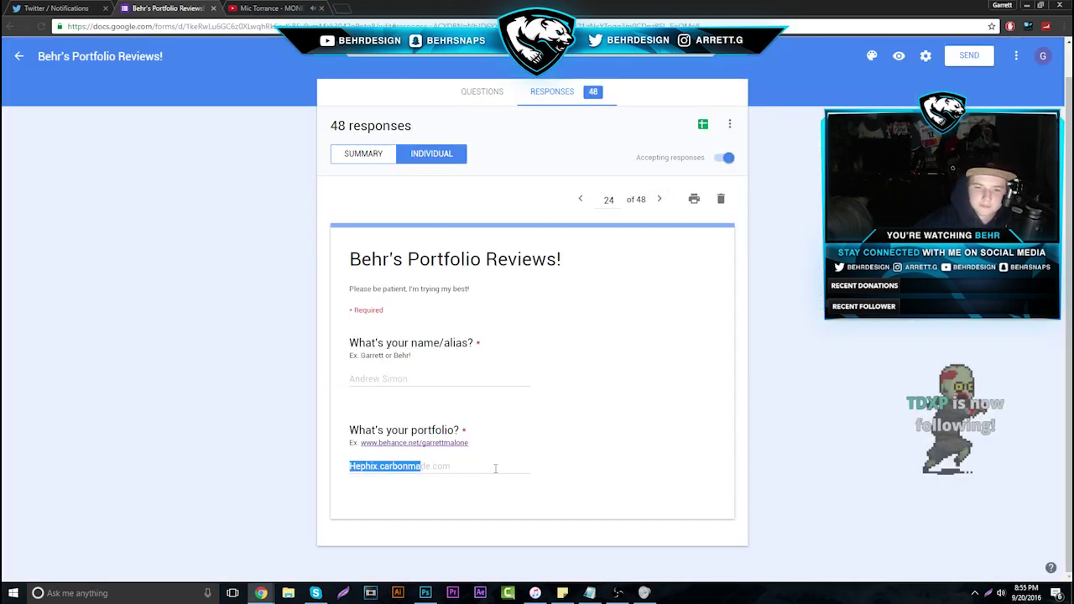
right_click(404, 463)
click(442, 485)
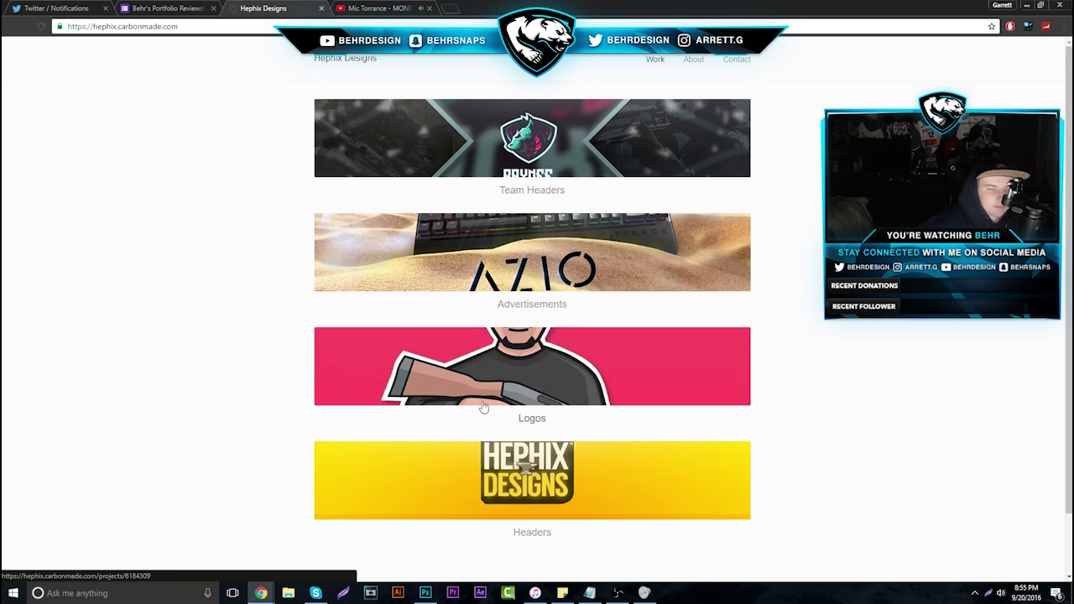
click(513, 165)
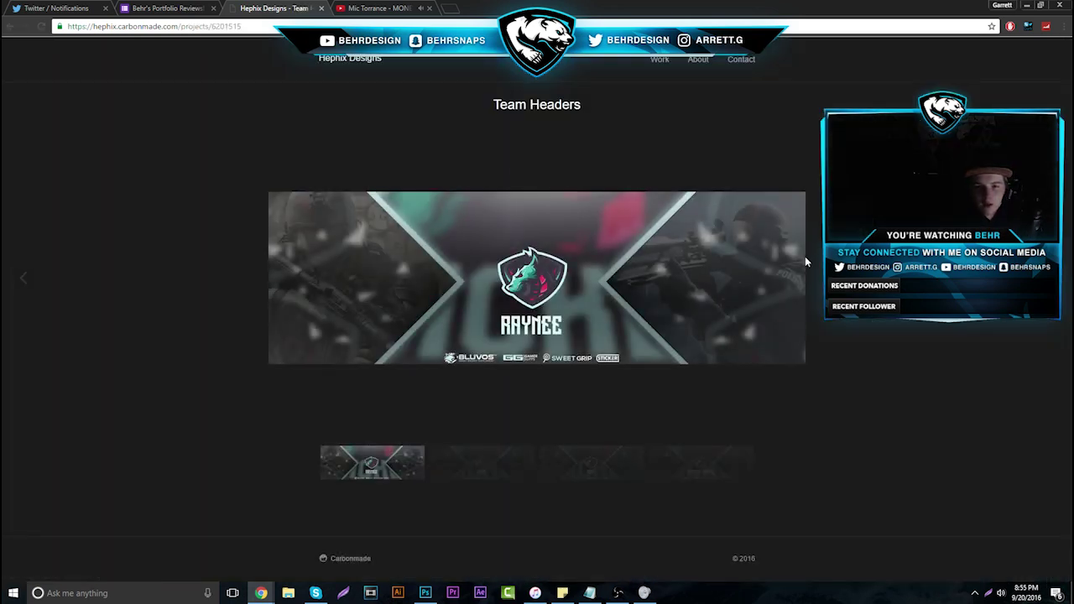
click(804, 256)
click(43, 277)
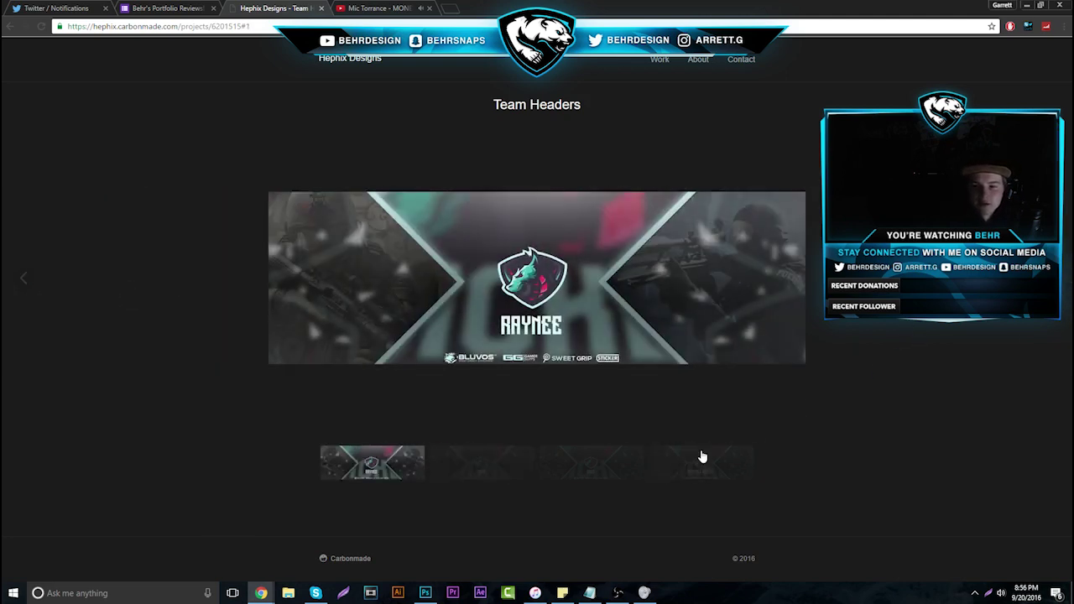
click(701, 461)
click(730, 483)
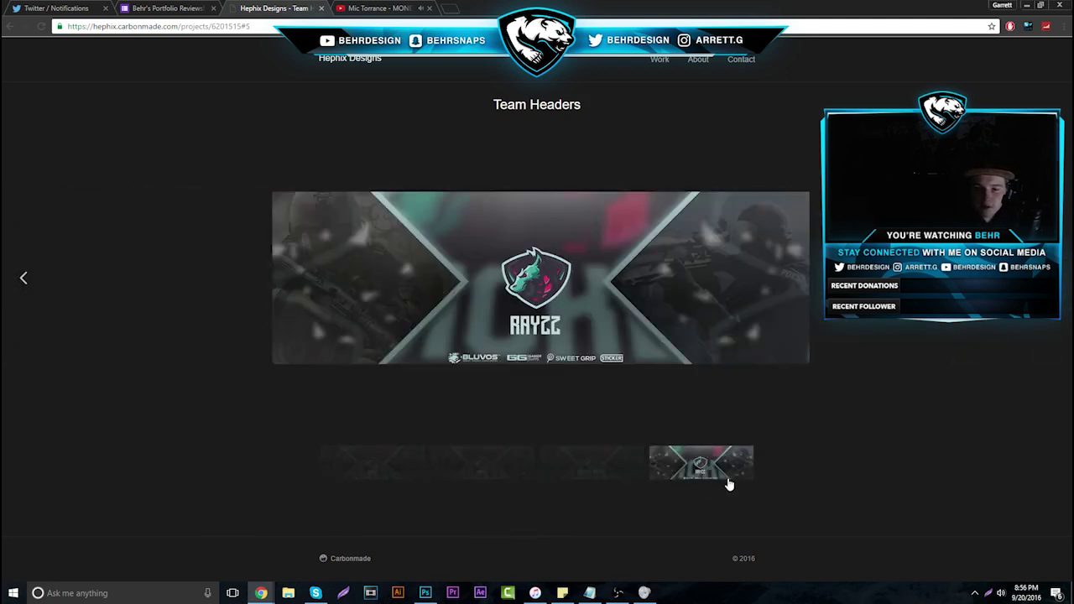
click(660, 59)
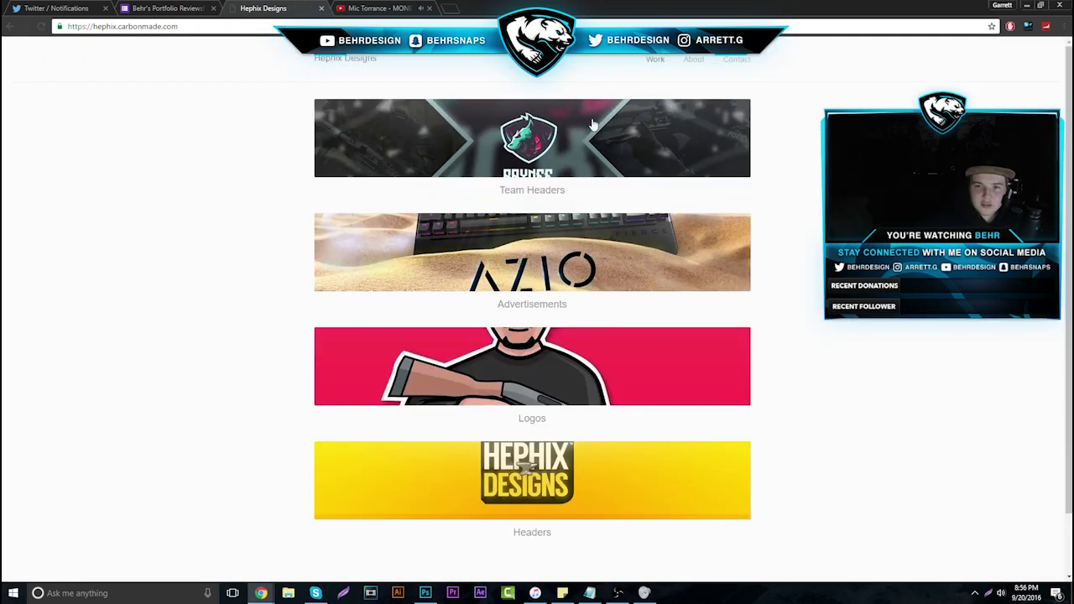
click(561, 259)
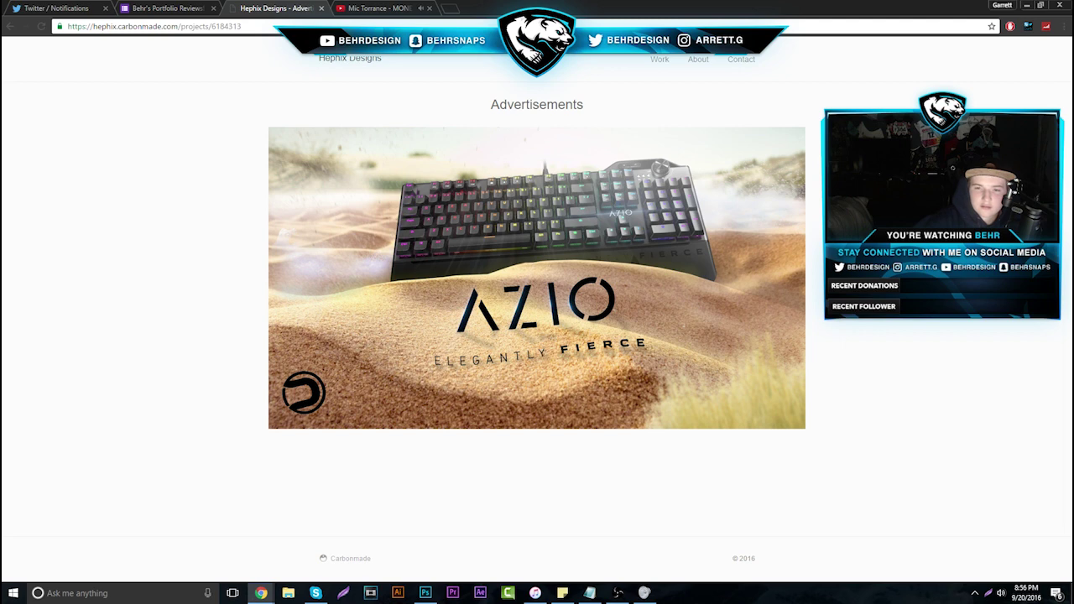
click(663, 60)
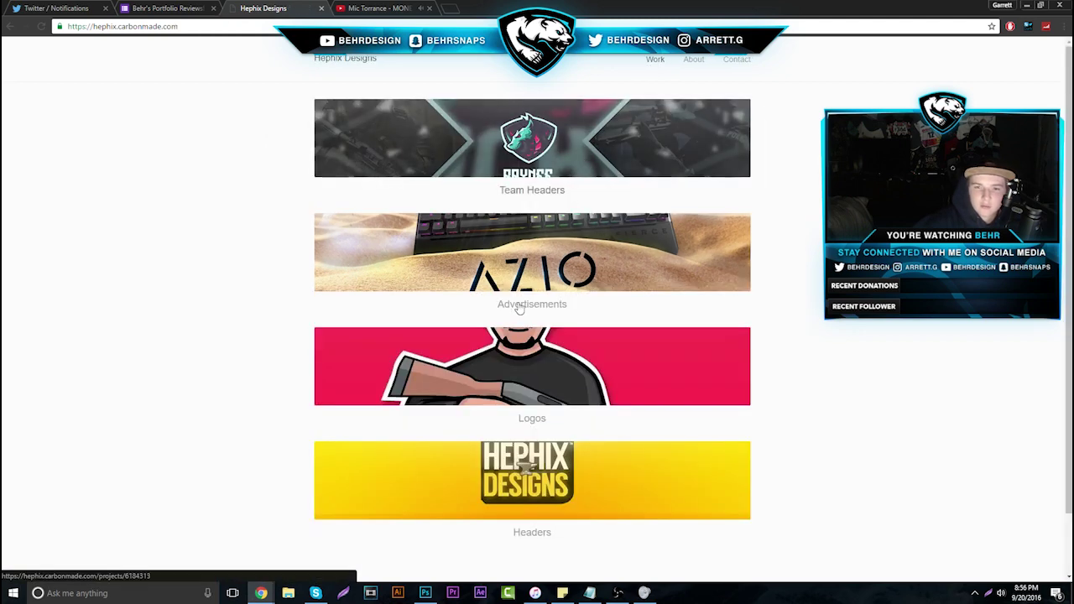
Open the Logos project and page past the orange bull, lightbulb, skull-cat and red face logos
right_click(527, 361)
click(447, 349)
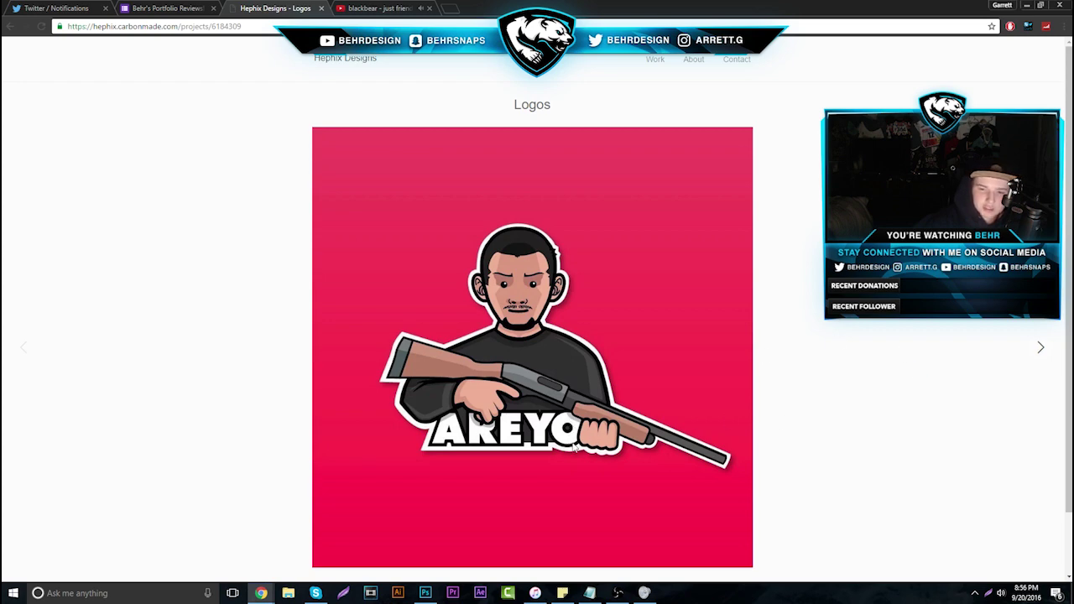
click(1032, 356)
click(1032, 356)
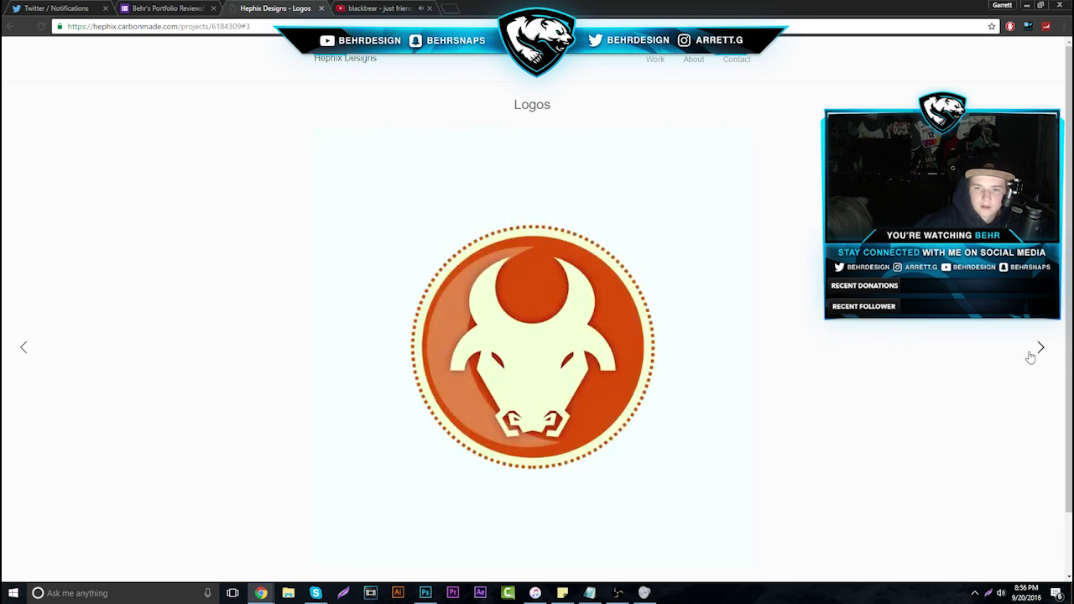
click(1032, 356)
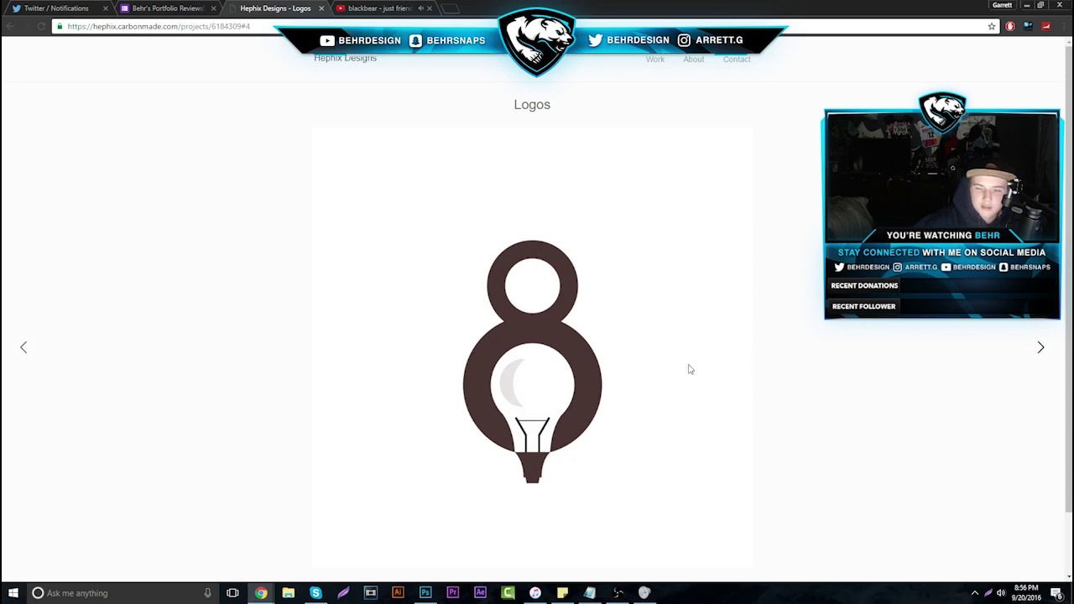
click(1049, 359)
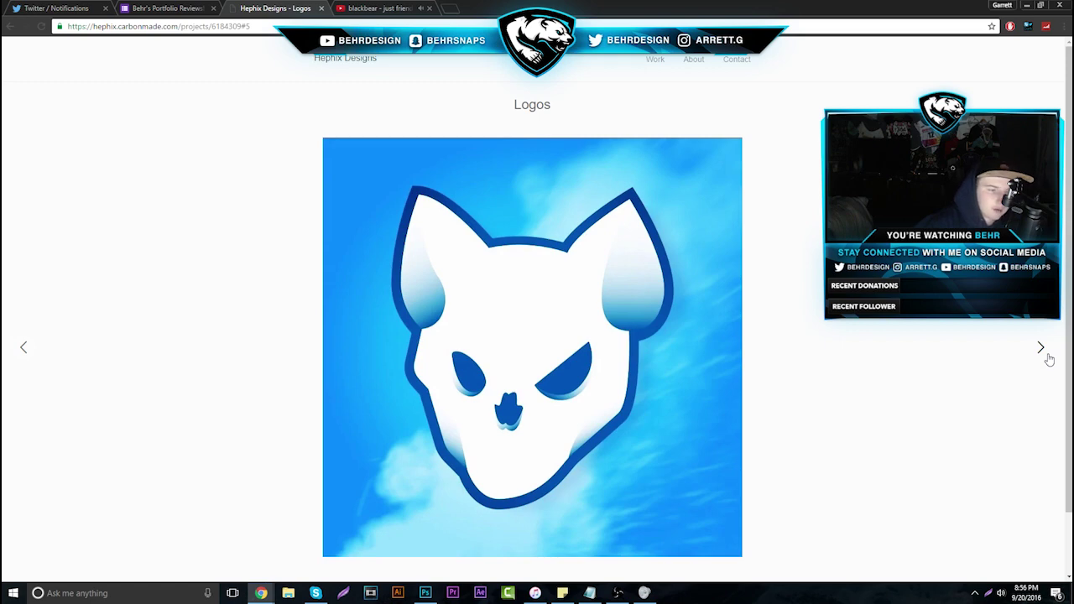
click(1048, 358)
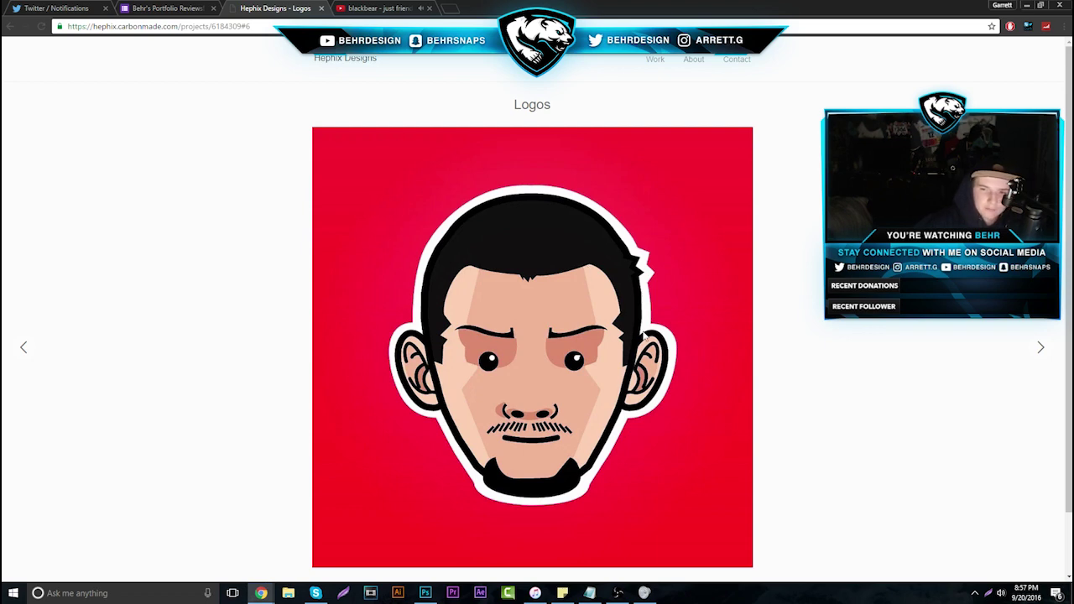
Step between the blue cat-skull logo and the Sweet Grip mascot, ending on Sweet Grip
click(1012, 370)
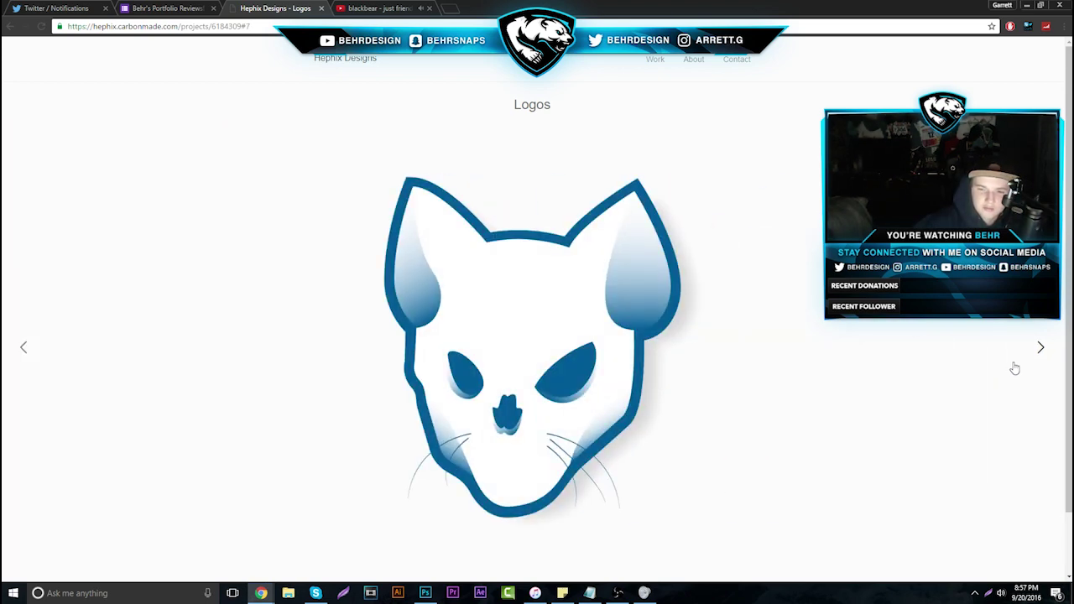
click(1013, 367)
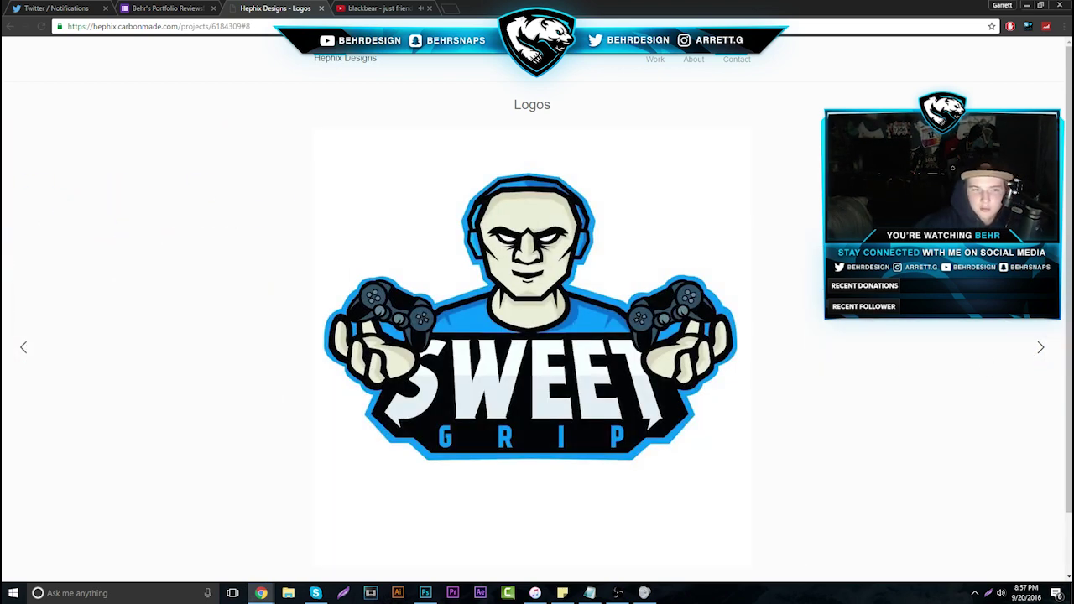
click(23, 349)
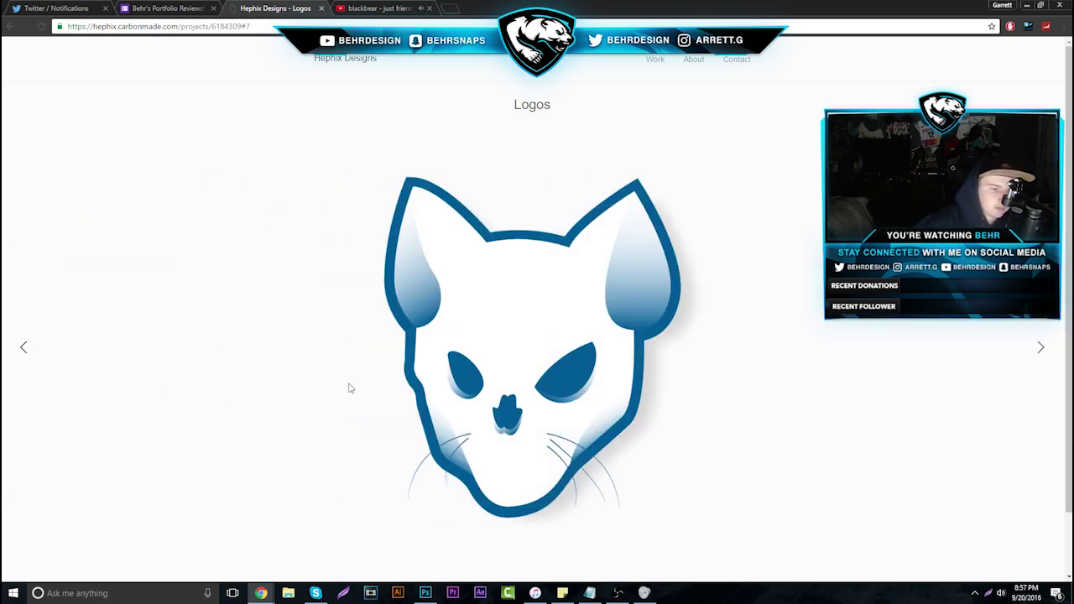
click(1039, 349)
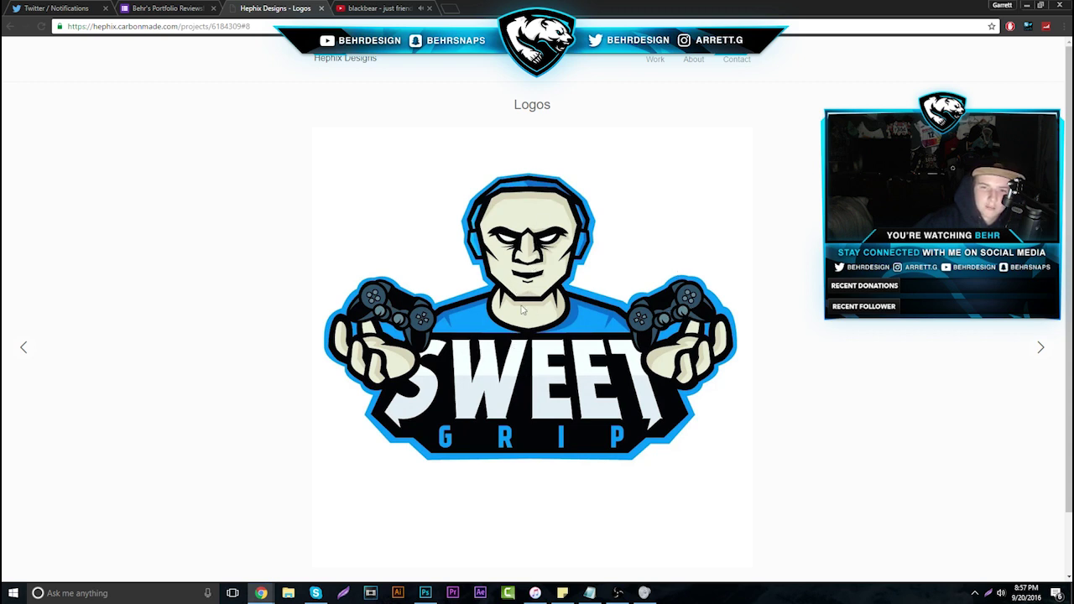
Close the Hephix Designs tab and open the previous response's Behance portfolio link in a new tab
click(1039, 360)
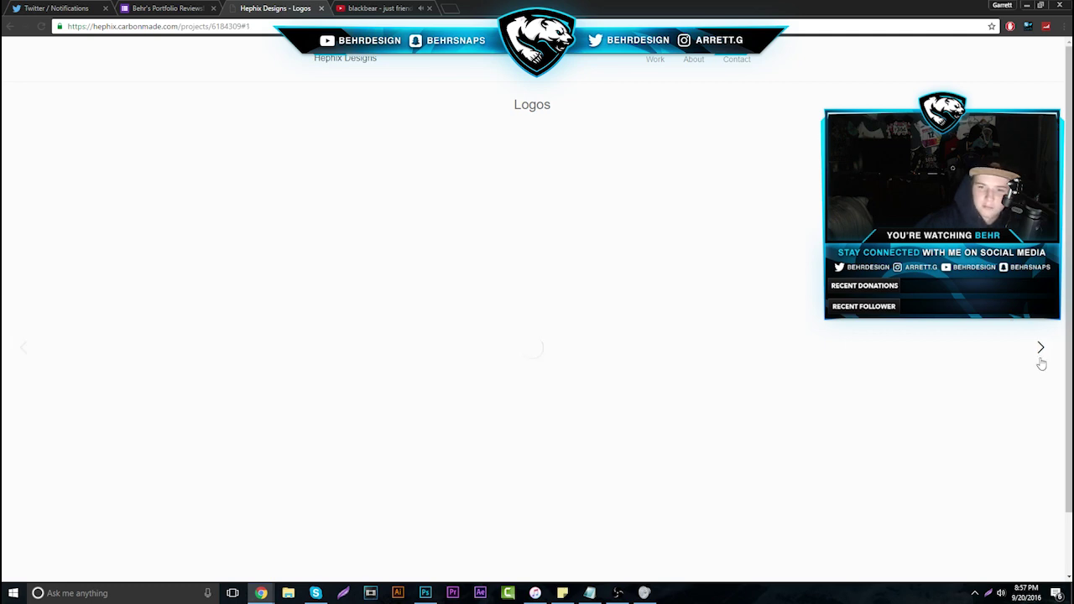
click(320, 8)
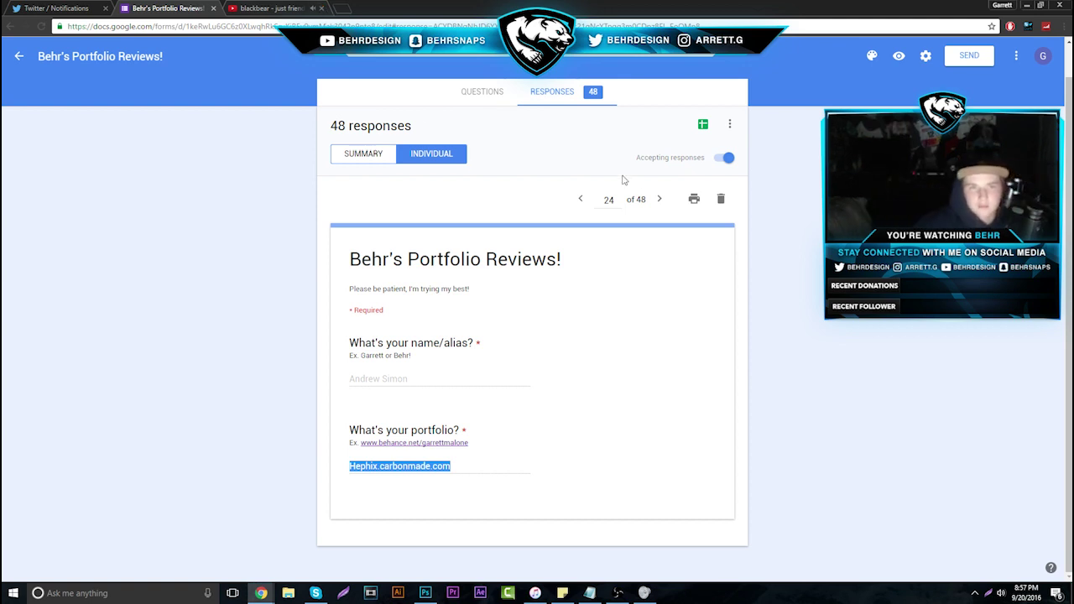
click(580, 199)
drag(476, 466, 350, 467)
right_click(393, 464)
click(425, 486)
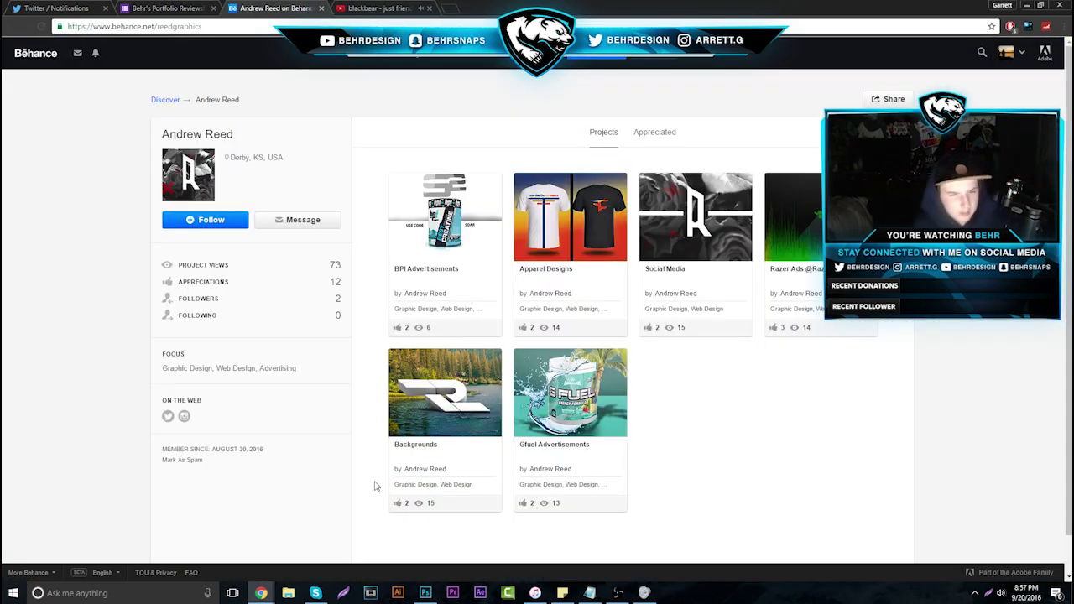
Open the BPI Advertisements project and copy its ad image
click(434, 227)
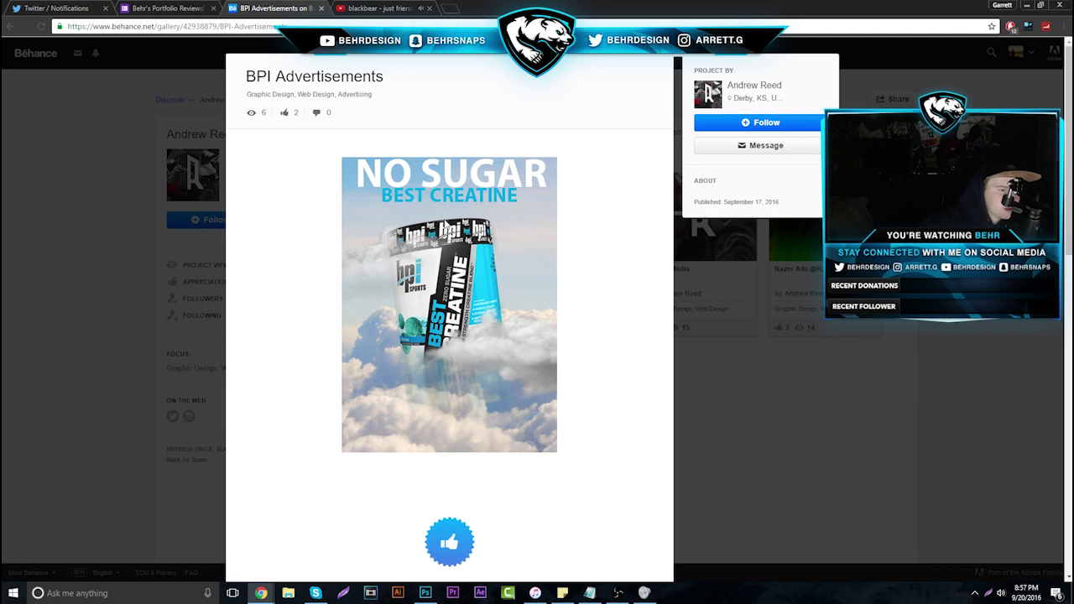
right_click(451, 338)
click(474, 373)
Paste the BPI ad into Photoshop as a new layer and undo the stray cyan strokes
click(425, 593)
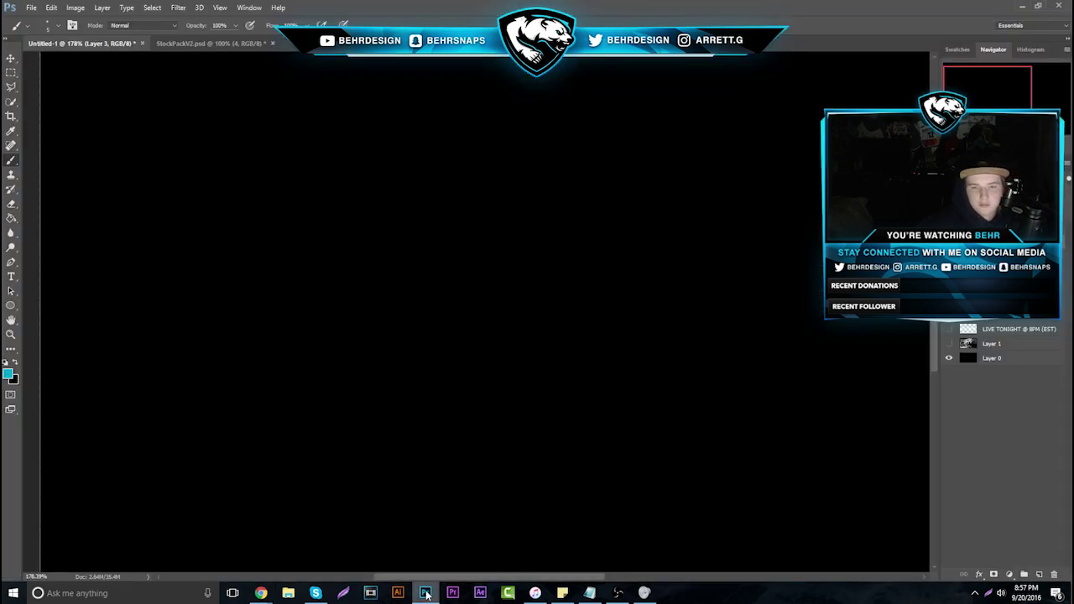
key(ctrl+v)
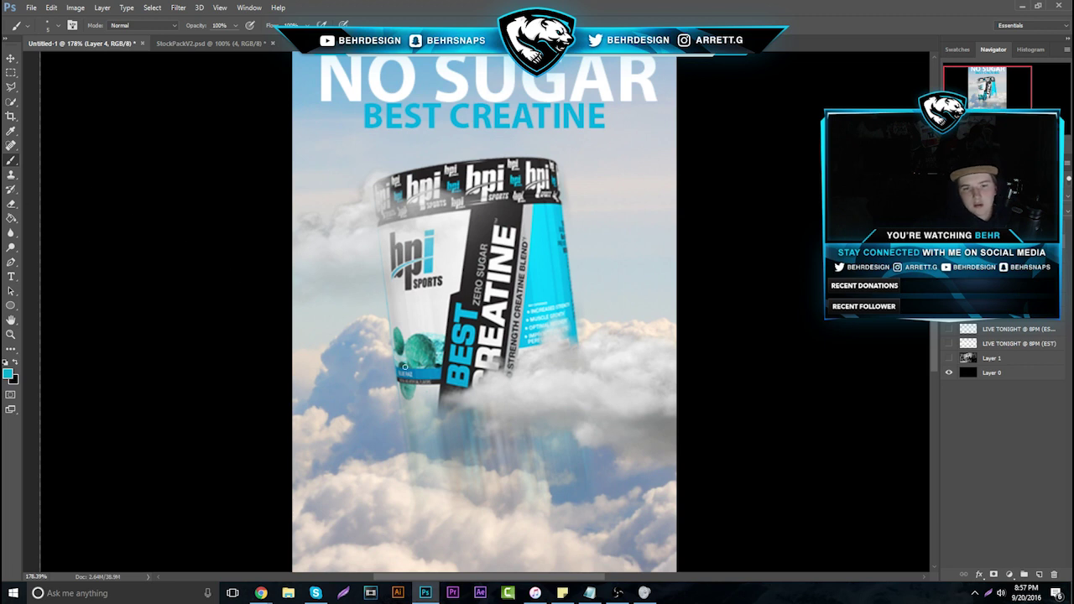
mouse_move(392, 405)
mouse_down()
mouse_move(497, 405)
mouse_move(589, 380)
mouse_up()
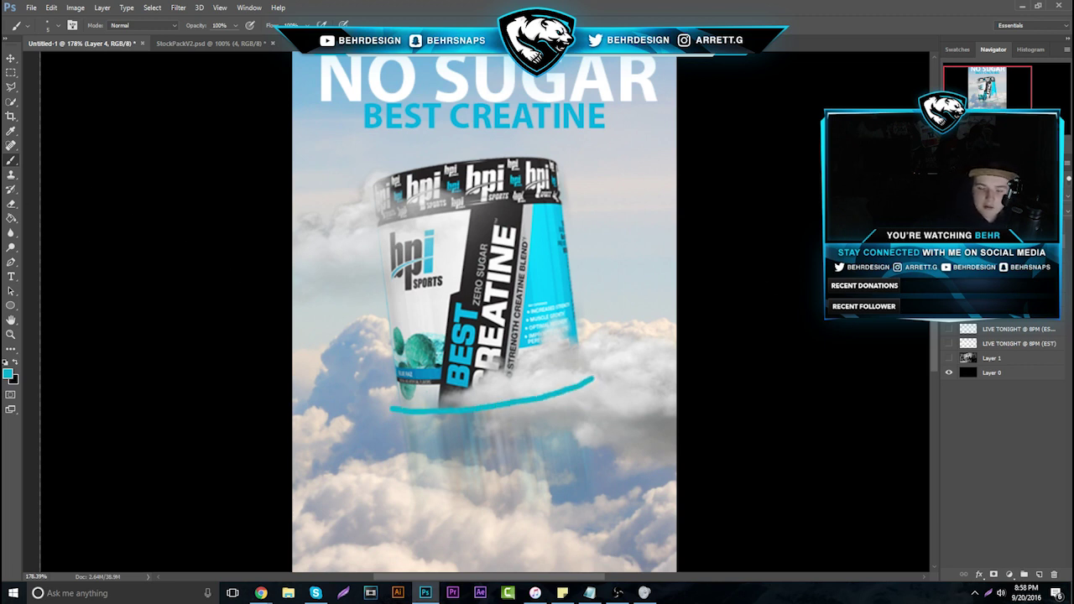
key(ctrl+z)
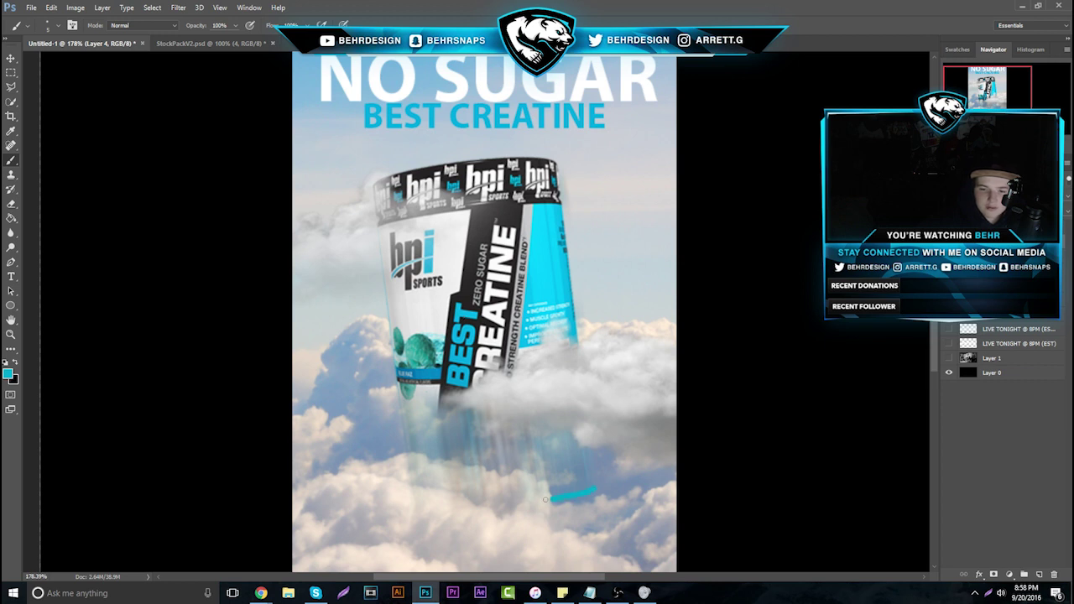
key(ctrl+z)
scroll(362, 336, up, 1)
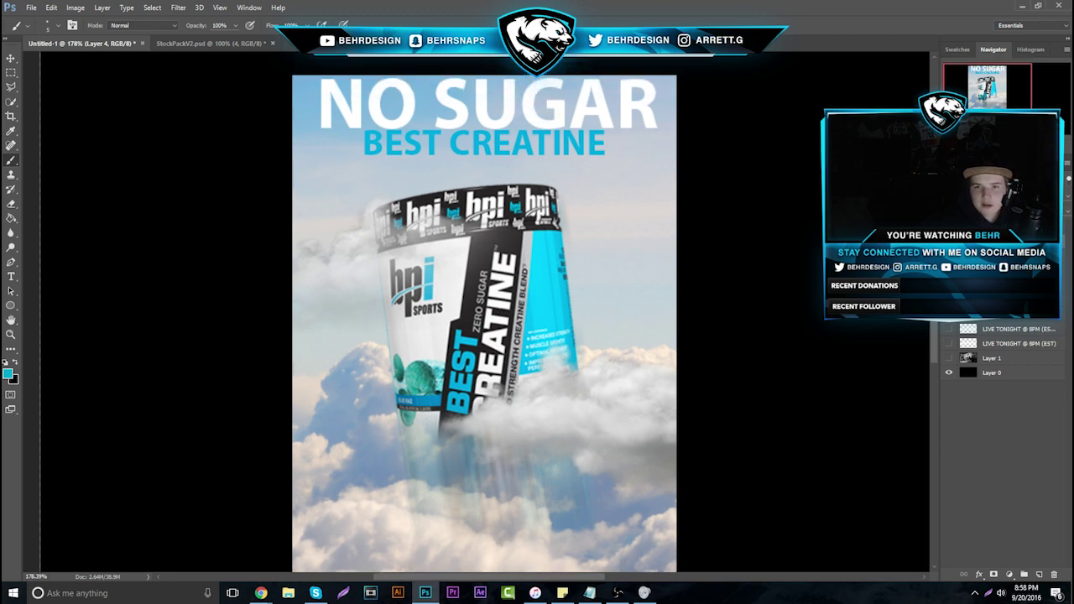
Add a new empty layer, set the paint colour to white and view at 100%
click(1039, 575)
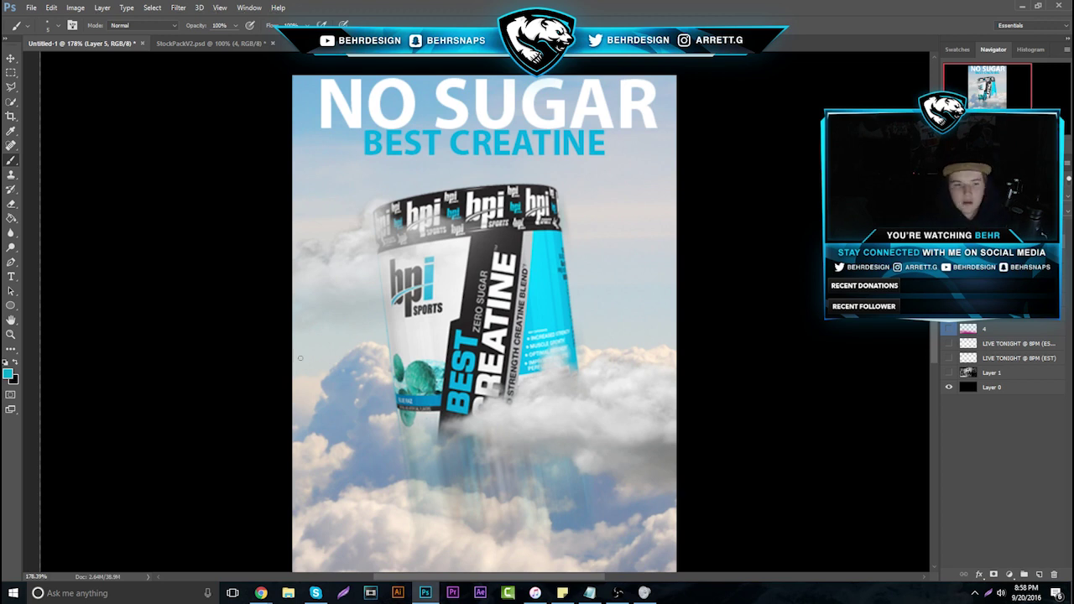
click(7, 362)
click(15, 362)
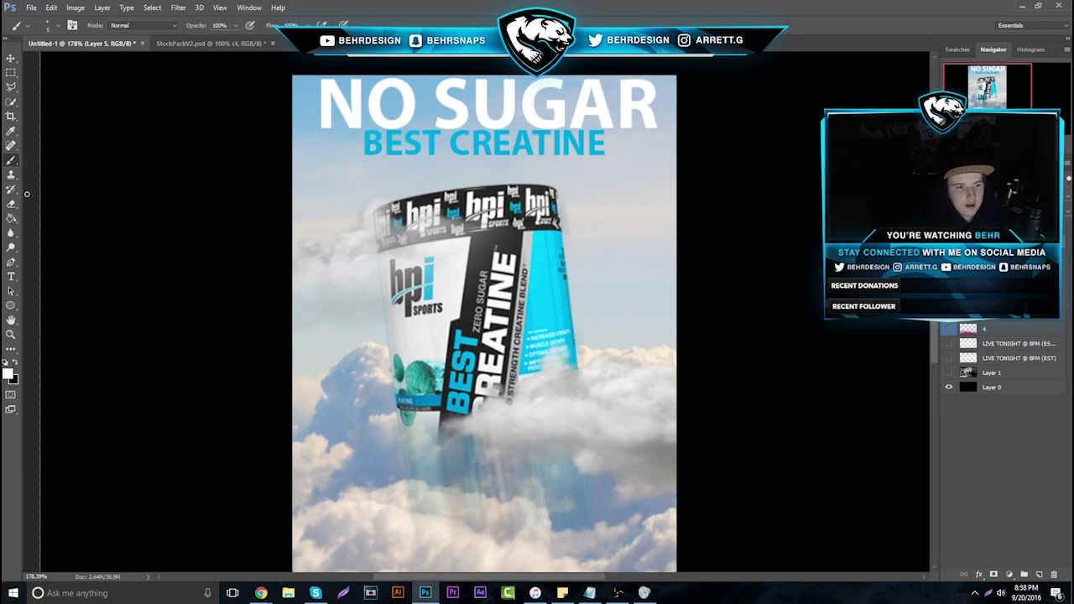
click(11, 334)
key(ctrl+1)
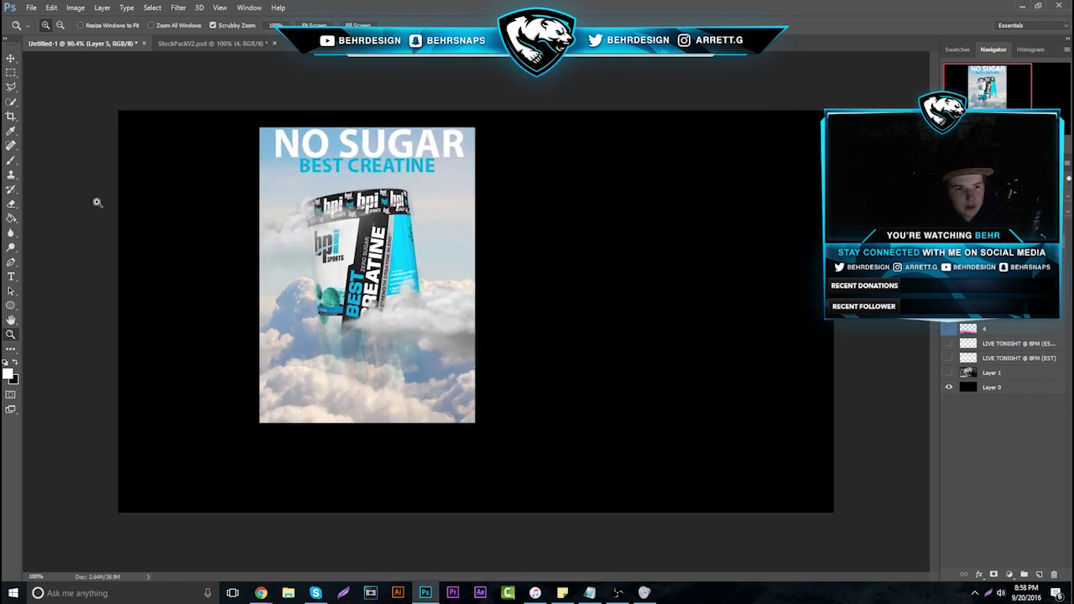
Set a 448 px soft brush and paint white over the headline's right end and lower-right clouds
click(18, 165)
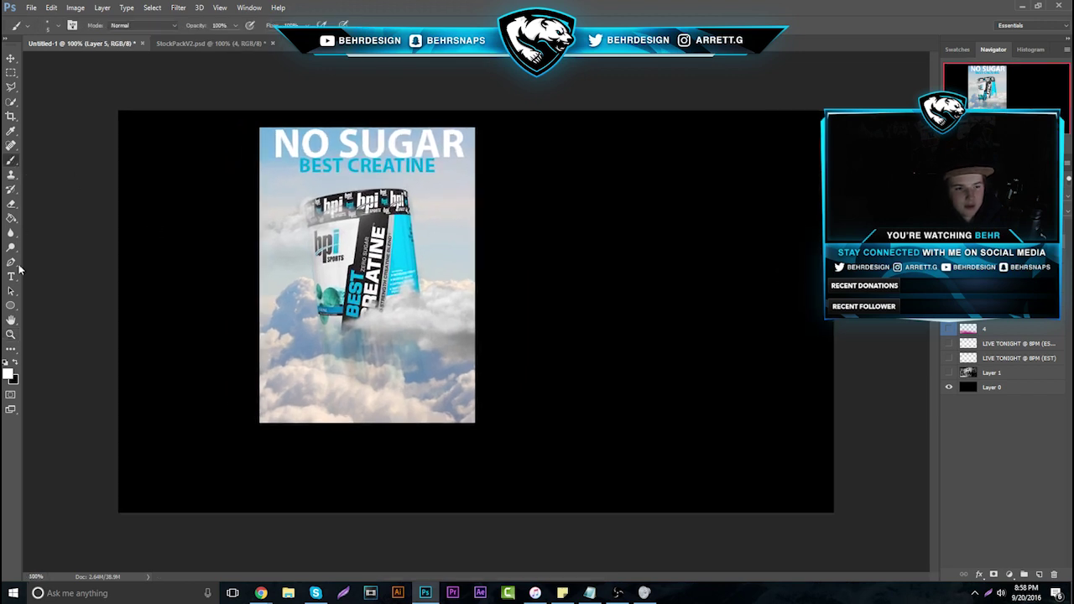
click(59, 25)
mouse_move(65, 62)
mouse_down()
mouse_move(120, 62)
mouse_move(92, 85)
mouse_move(63, 84)
mouse_up()
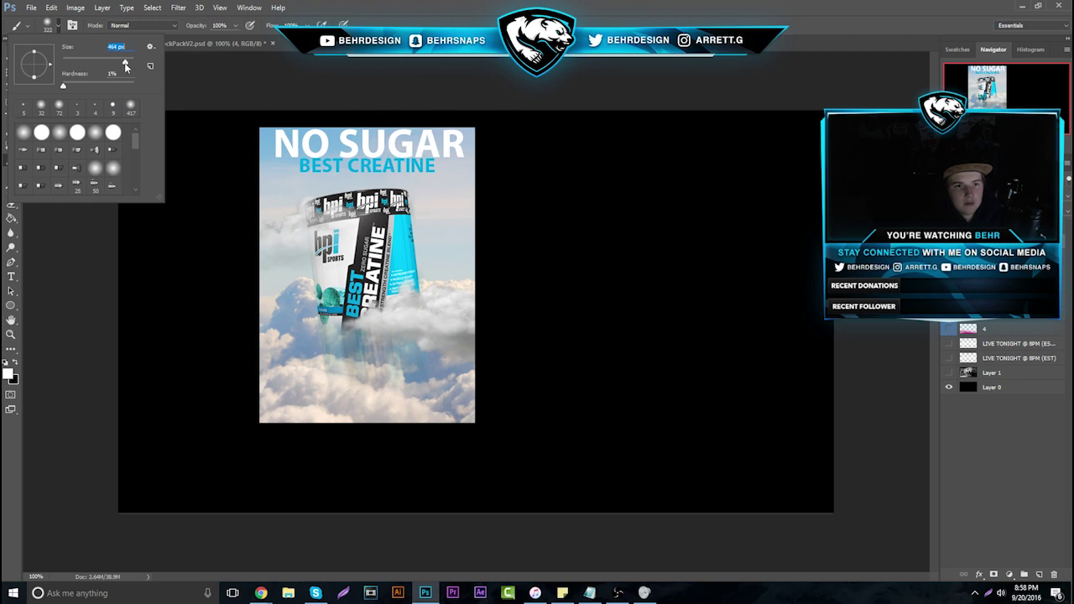
drag(125, 62, 127, 63)
click(453, 120)
click(453, 120)
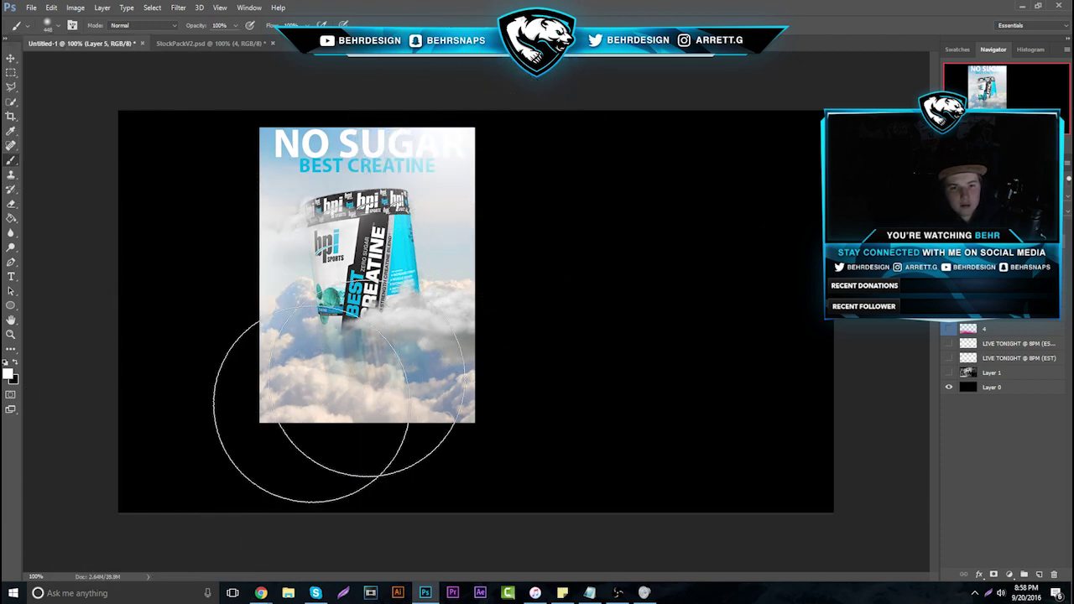
click(430, 332)
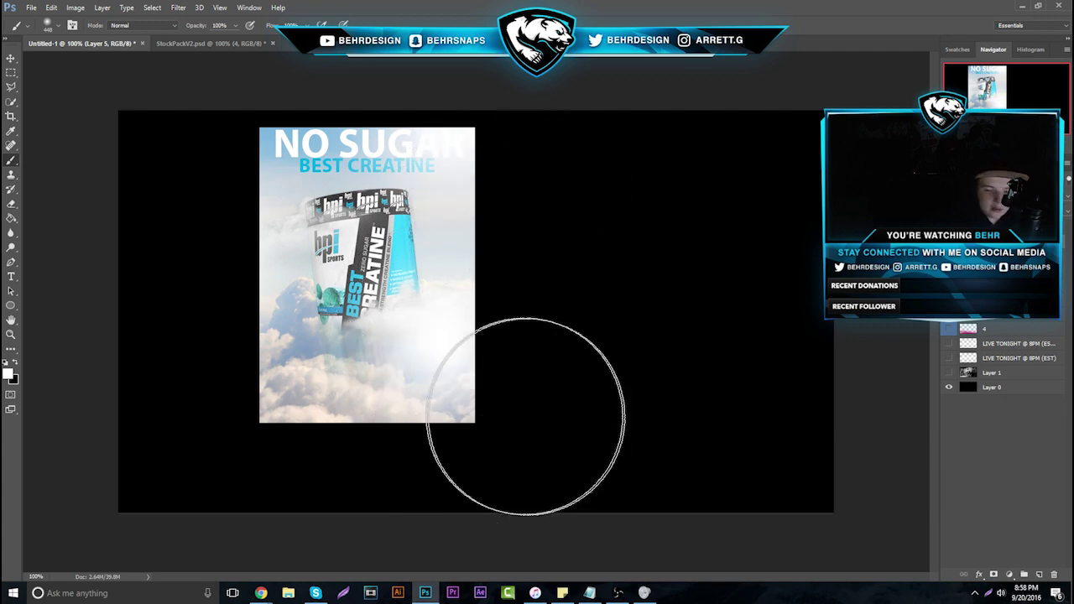
Return to the portfolio reviews form and advance to response 25
mouse_move(261, 594)
click(160, 546)
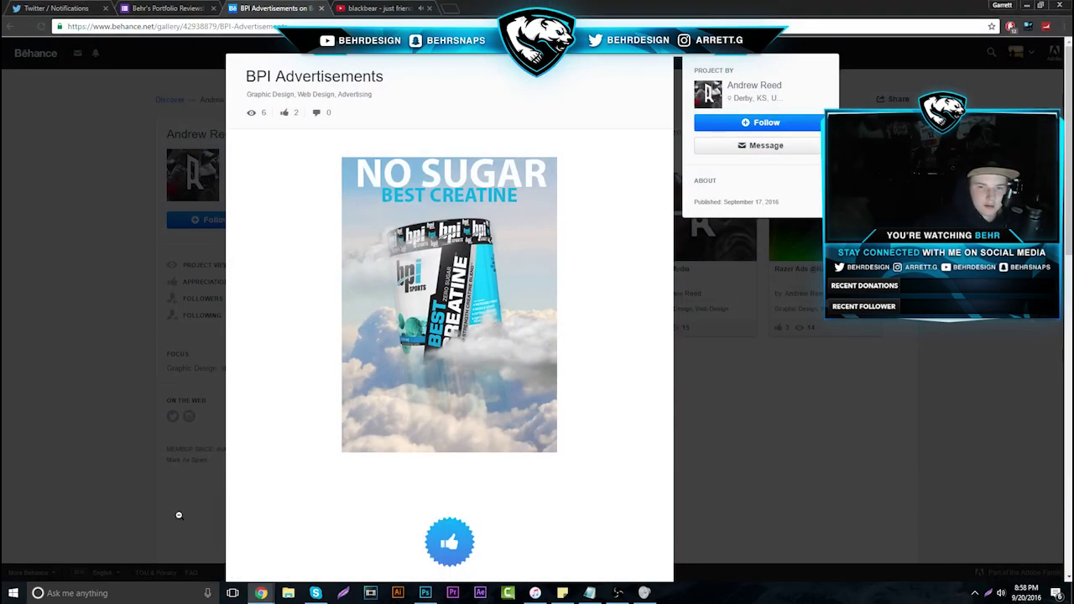
click(178, 8)
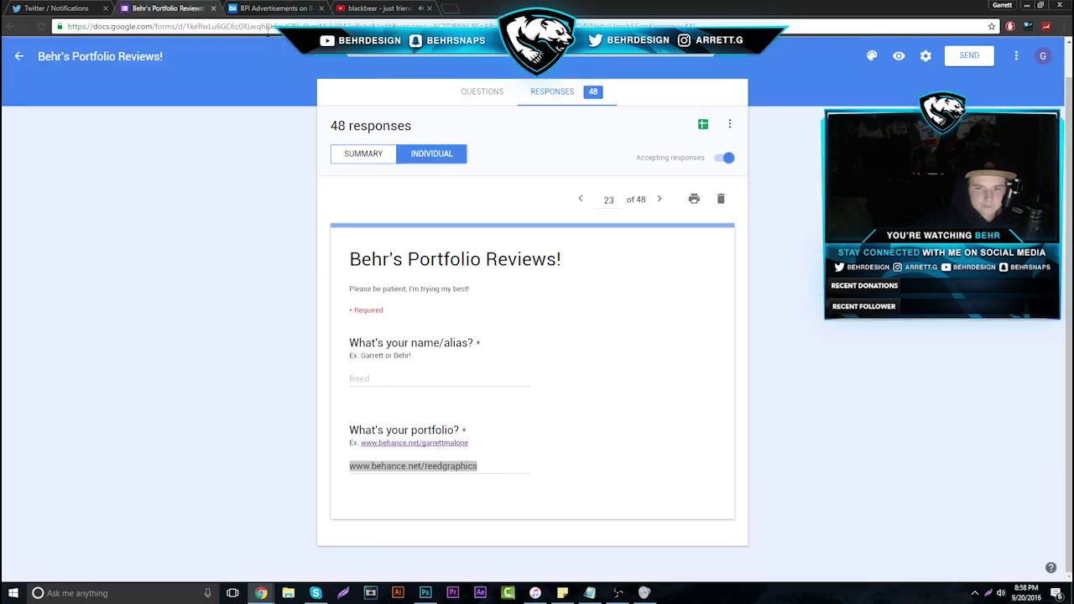
click(659, 199)
click(660, 199)
Open response 25's Carbonmade portfolio, view Youtube Banners, then move on to the Ads project
drag(475, 468, 347, 468)
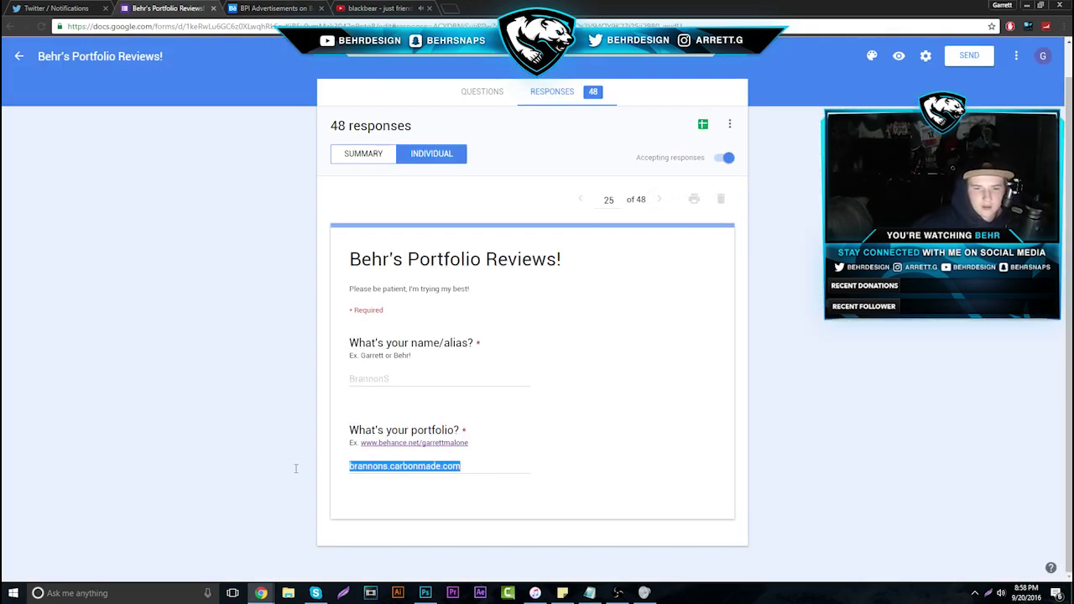
right_click(384, 475)
click(406, 493)
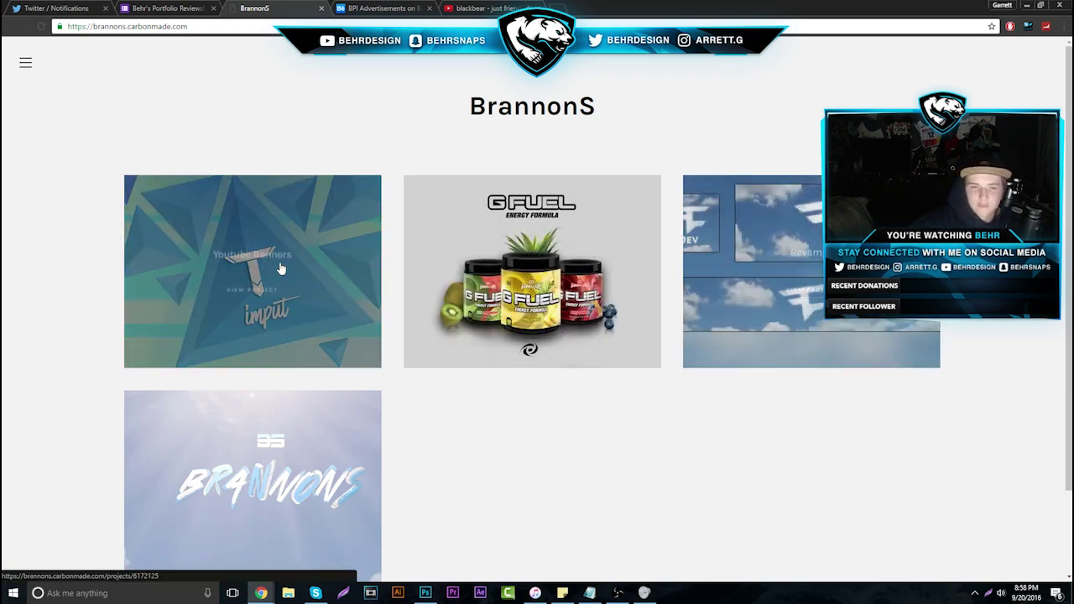
click(280, 265)
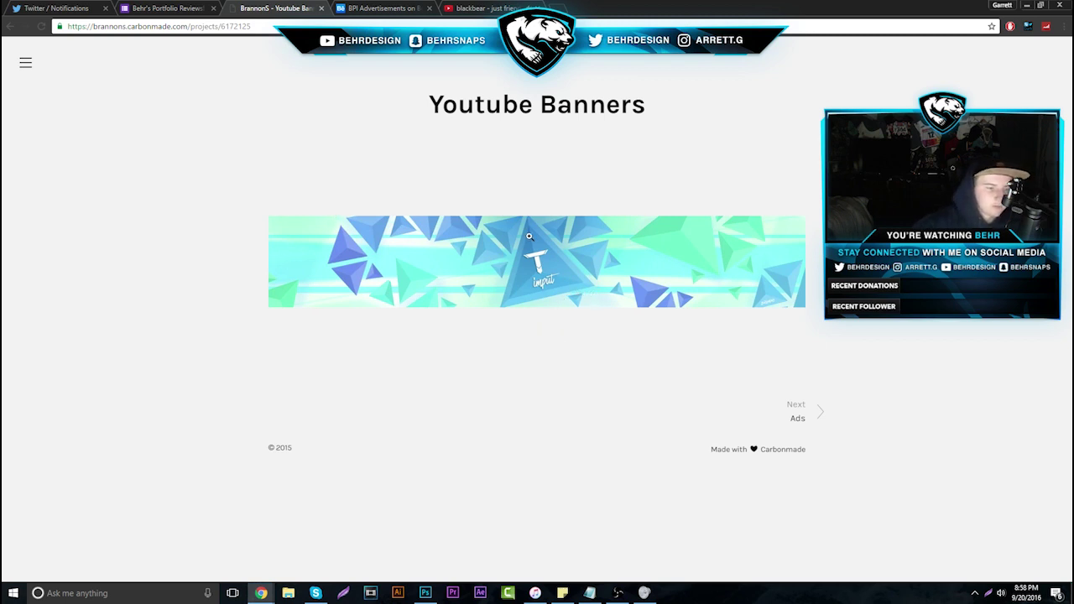
click(798, 418)
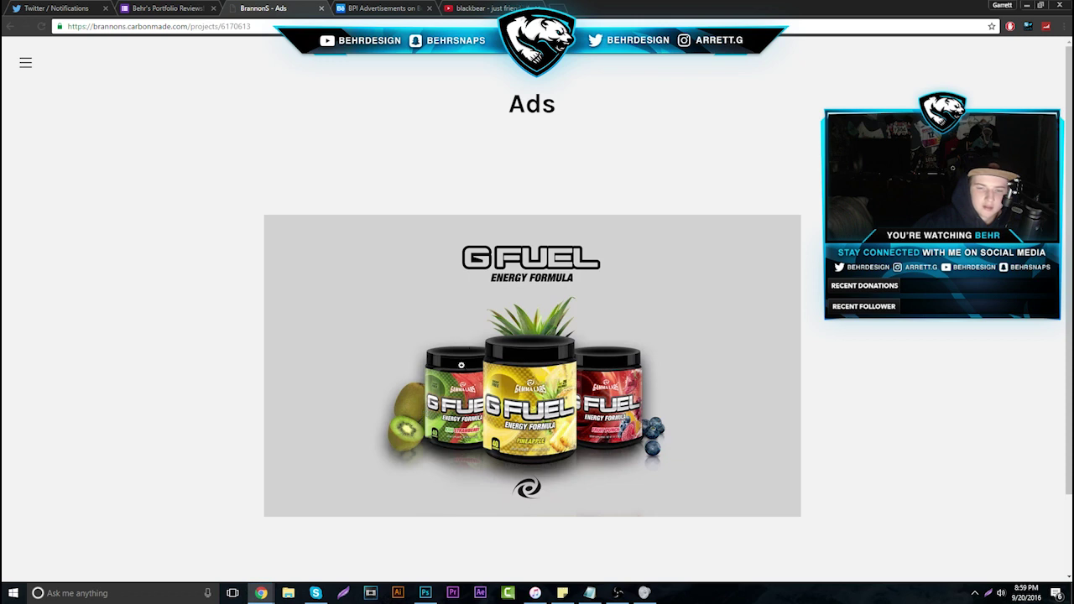
Move on to the Revamps project and scroll through its banner designs
scroll(395, 264, down, 2)
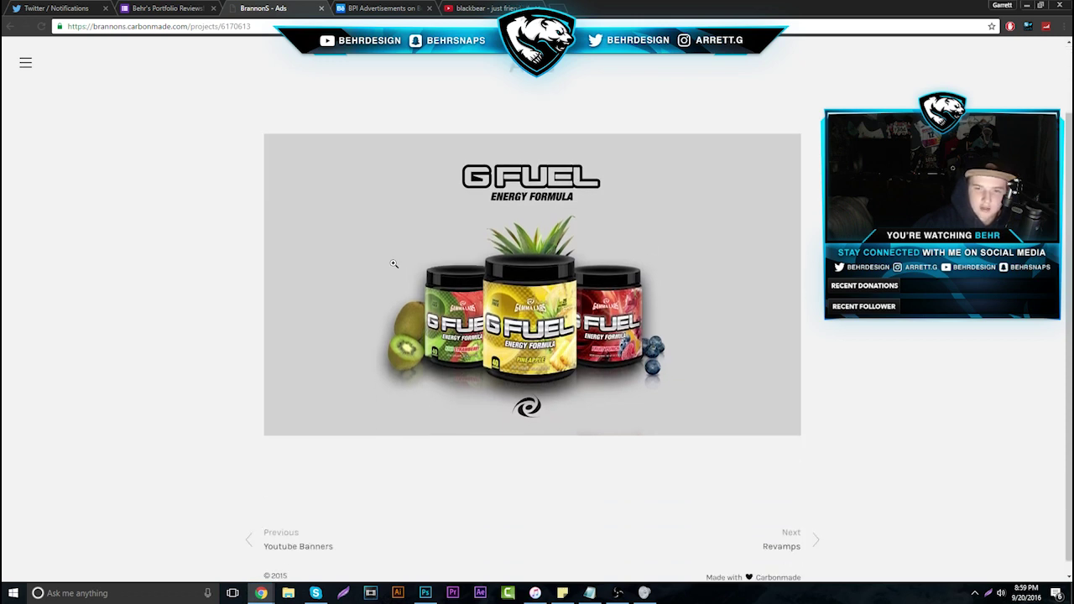
click(782, 534)
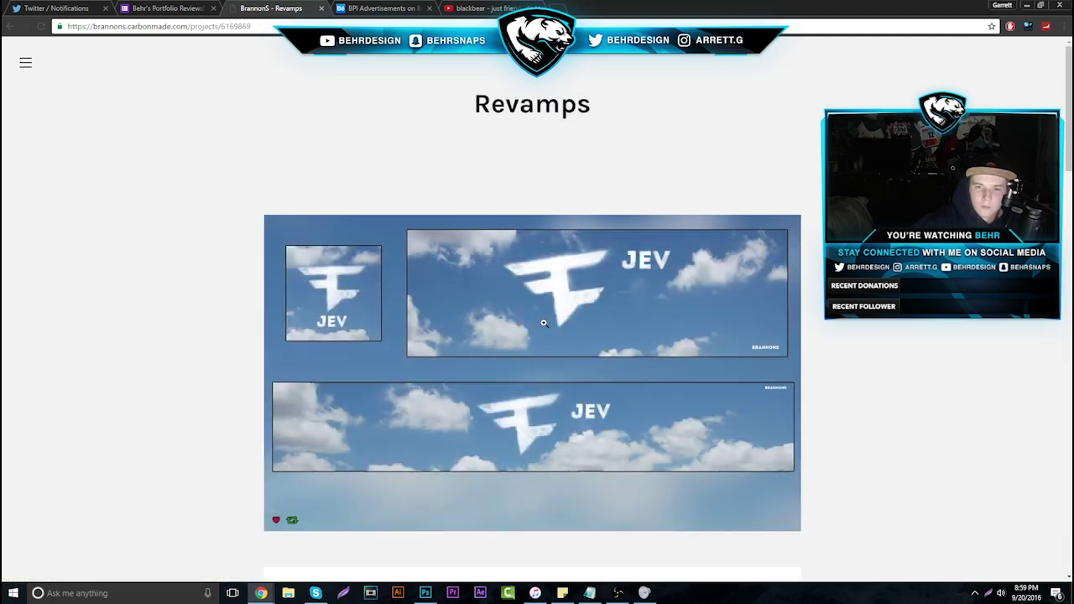
scroll(637, 177, down, 1)
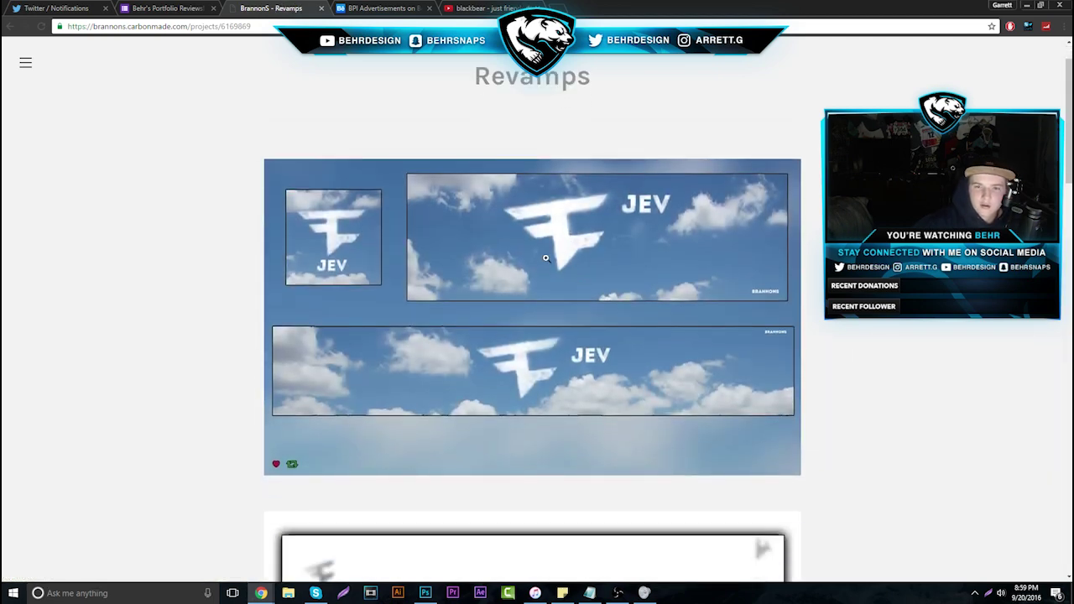
scroll(548, 259, down, 2)
scroll(548, 259, up, 2)
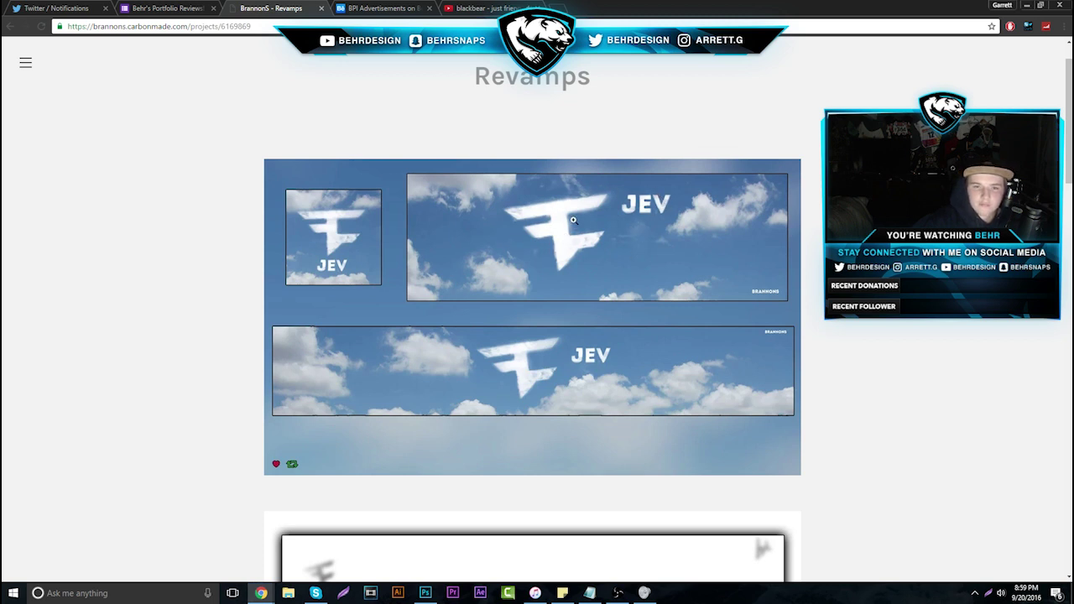
scroll(587, 323, down, 7)
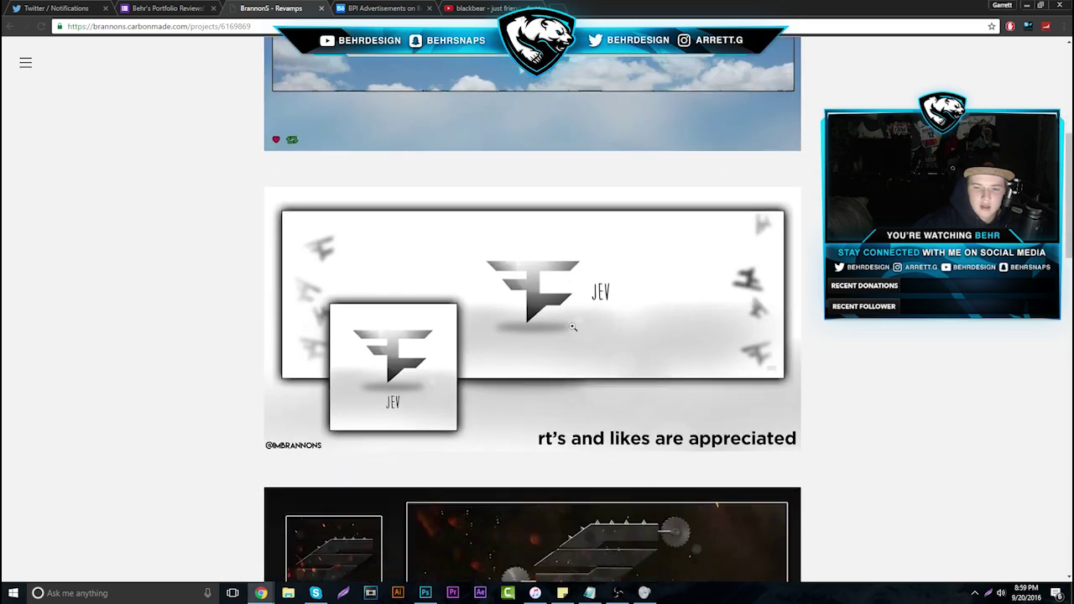
scroll(571, 326, down, 5)
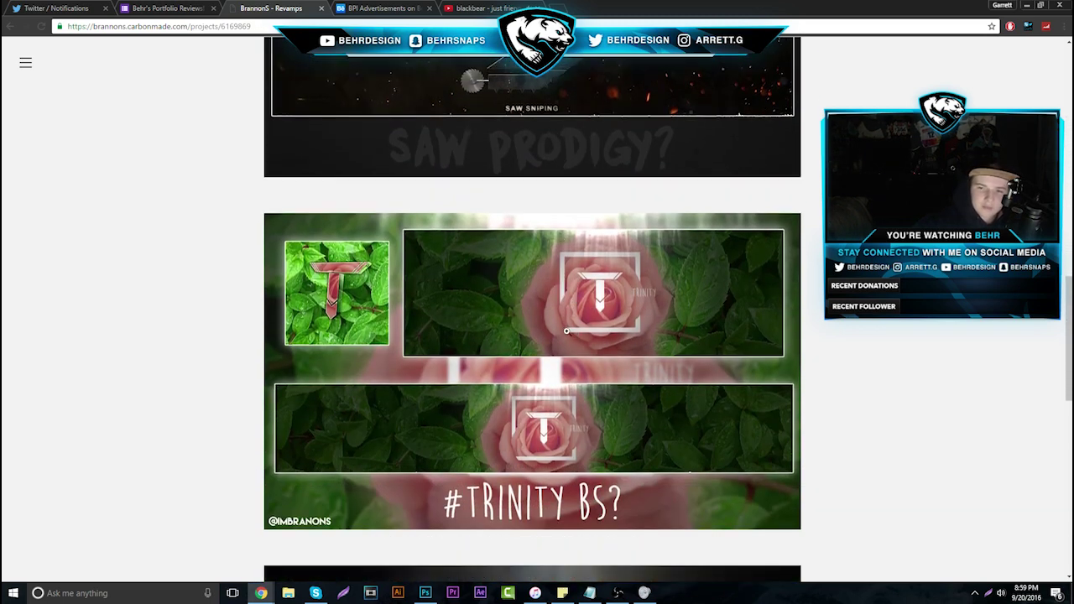
Enlarge and close the TRINITY, GREEN RED and palm-tree beach banners in turn
click(566, 331)
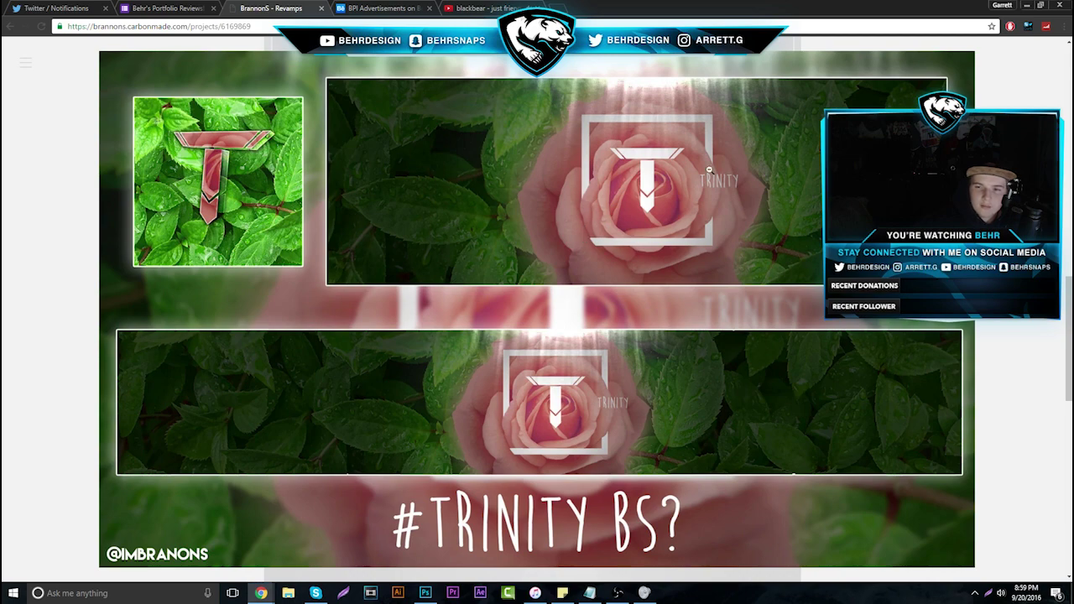
click(695, 199)
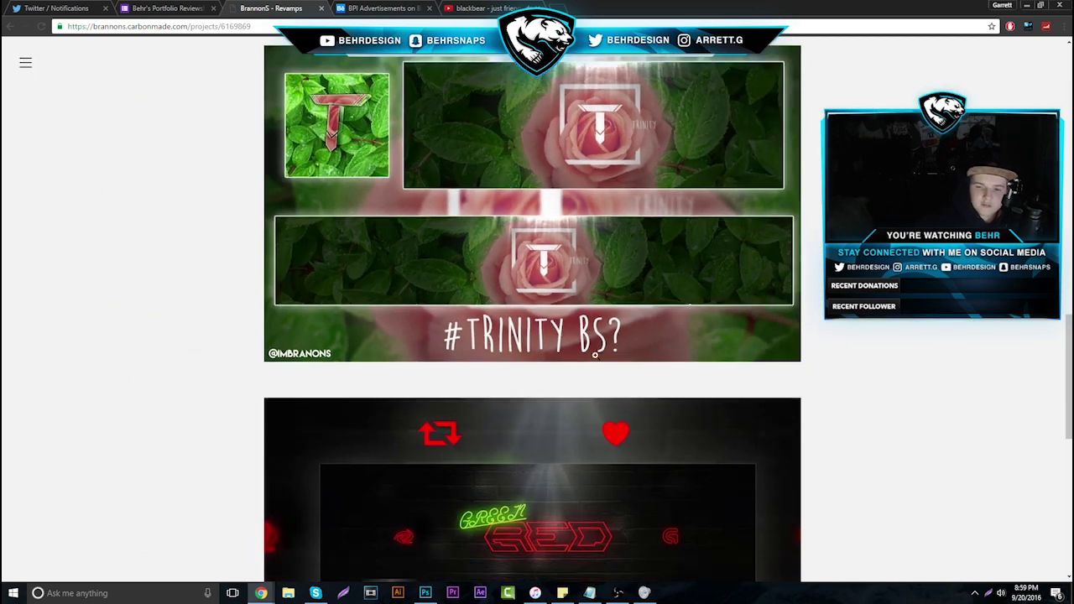
scroll(693, 367, down, 3)
click(563, 271)
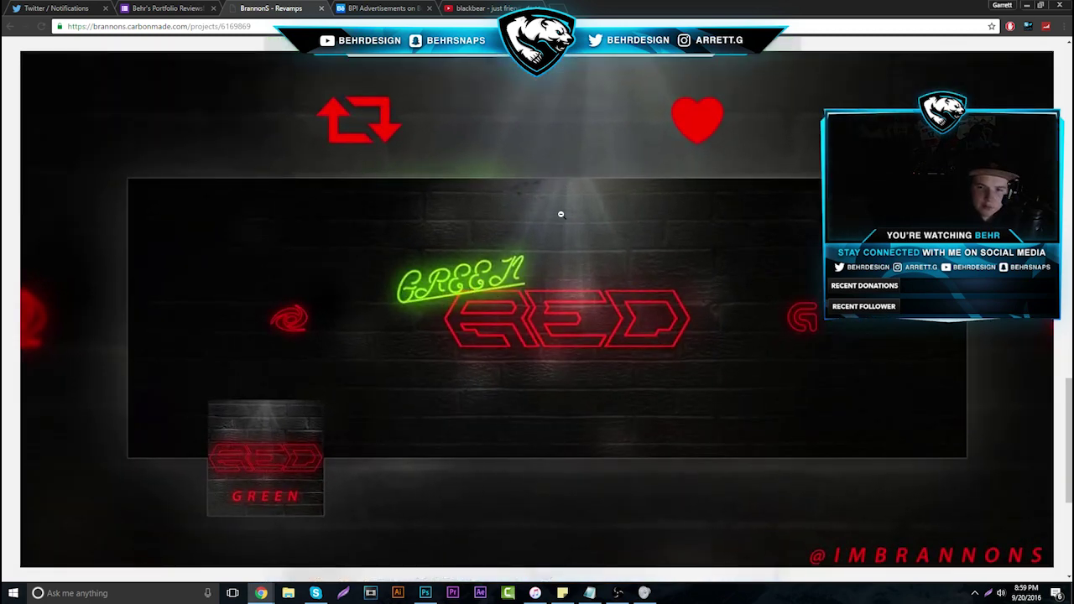
click(49, 120)
scroll(312, 237, down, 3)
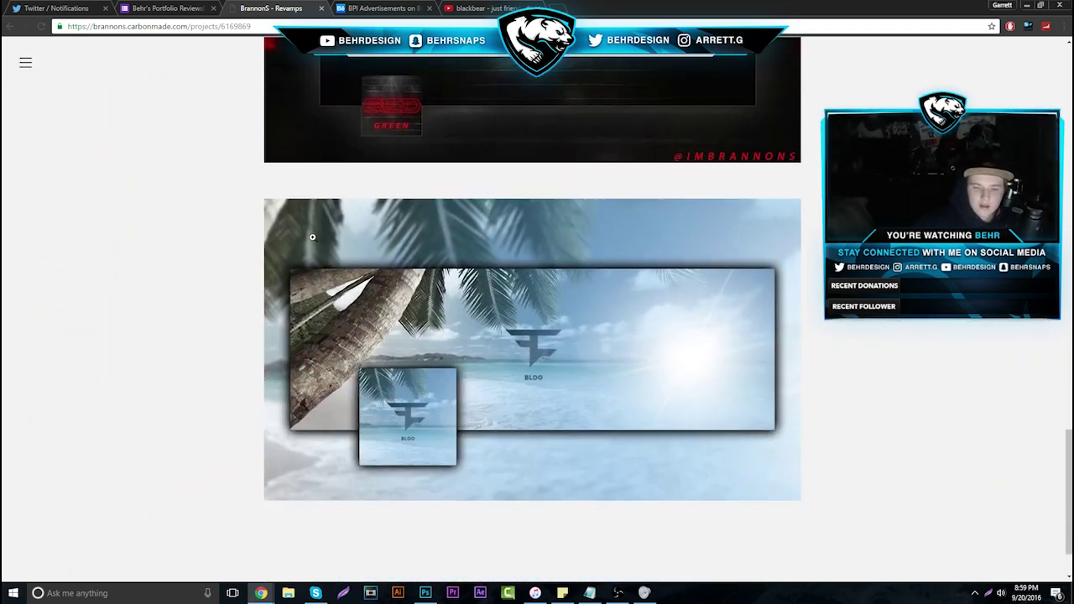
scroll(471, 382, down, 2)
click(701, 292)
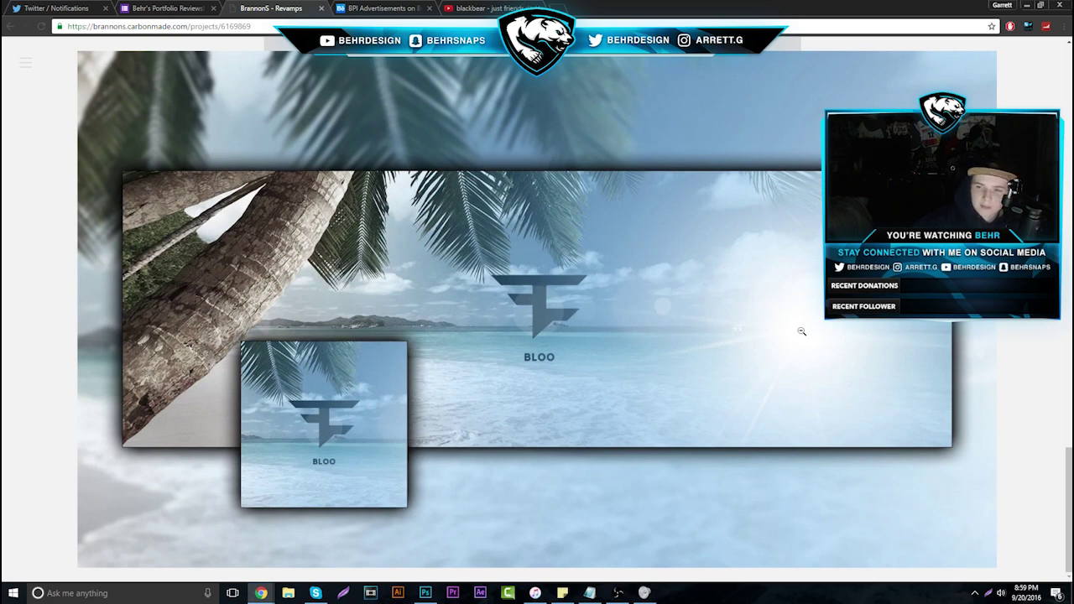
click(736, 296)
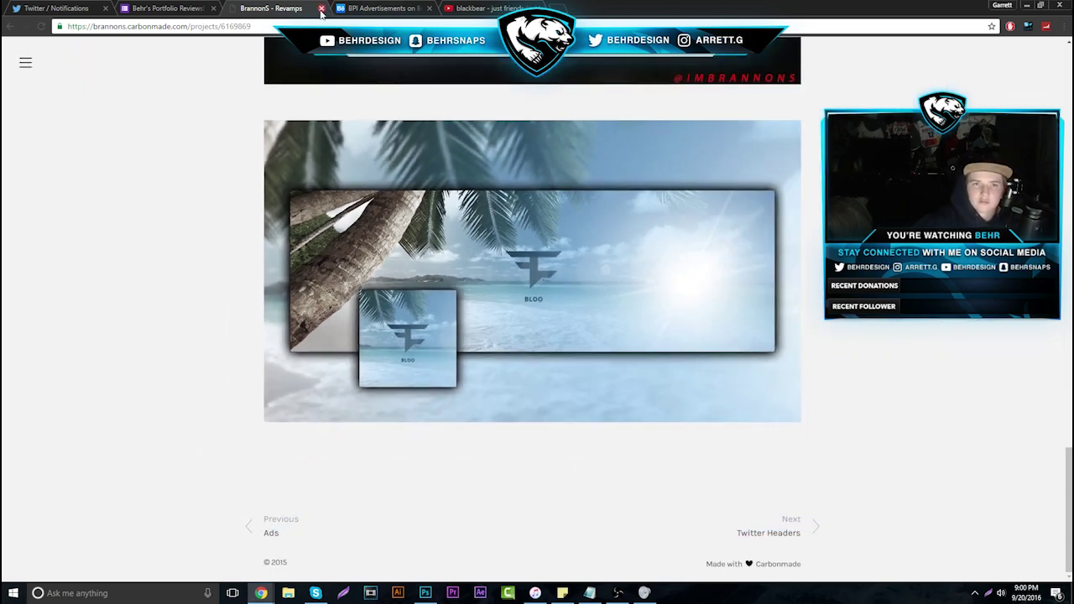
Close the Carbonmade and BPI tabs, then open and close response 24's Hephix Designs portfolio
click(322, 8)
click(321, 7)
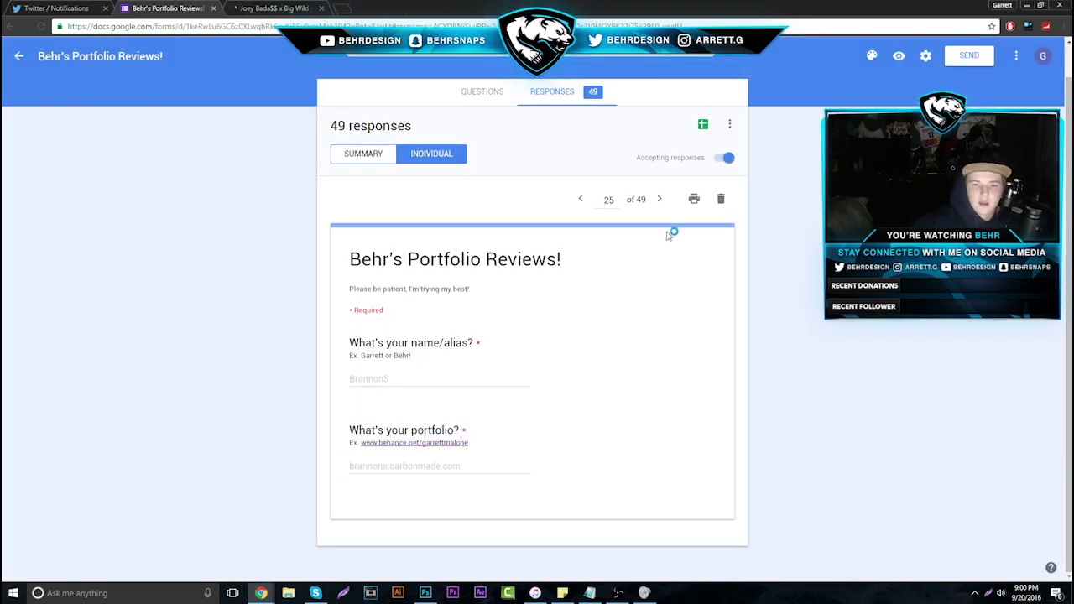
click(580, 199)
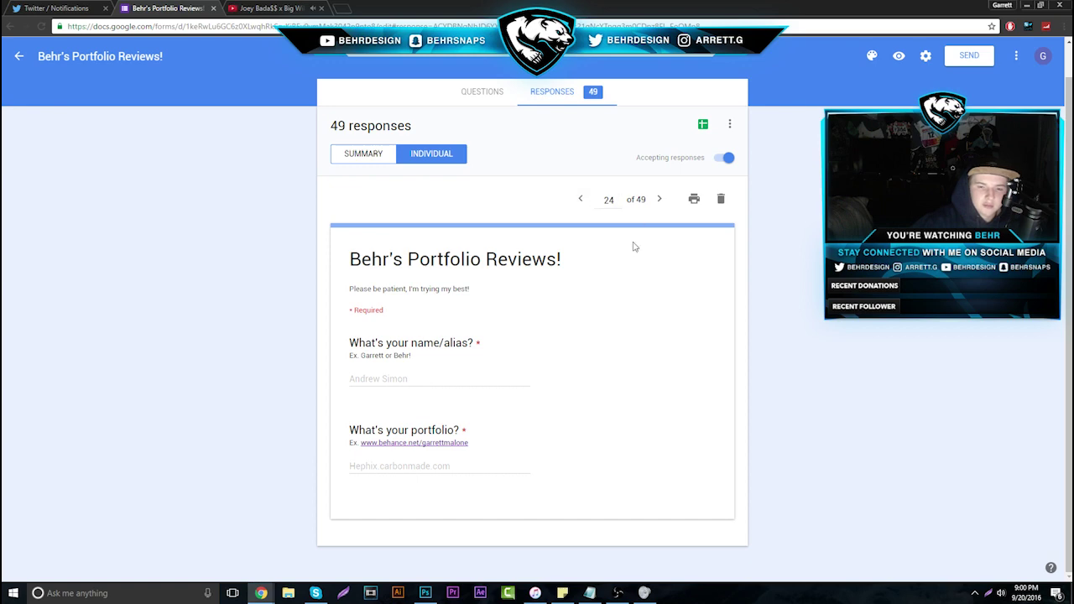
drag(512, 476, 431, 466)
right_click(395, 463)
click(337, 472)
drag(337, 472, 454, 467)
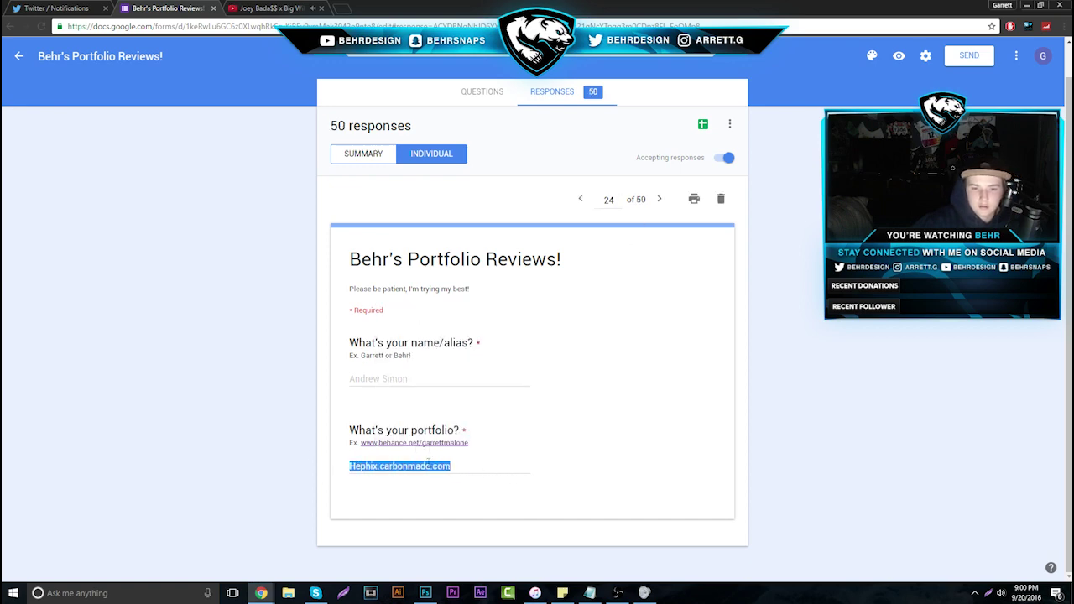
right_click(430, 468)
click(470, 482)
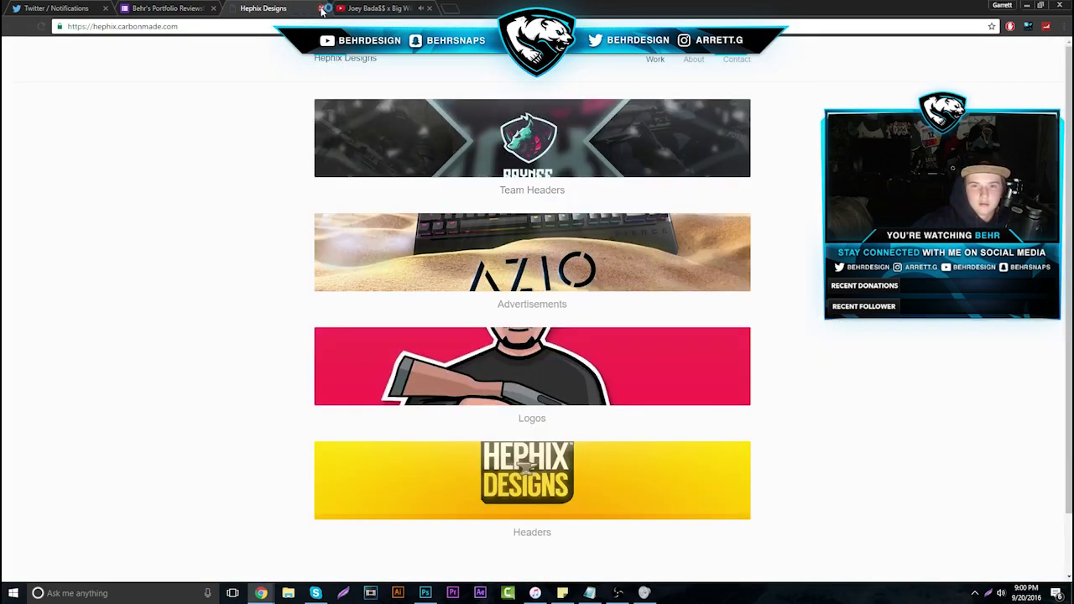
click(320, 8)
Advance to response 26 and open its Behance portfolio link in a new tab
click(657, 199)
click(658, 199)
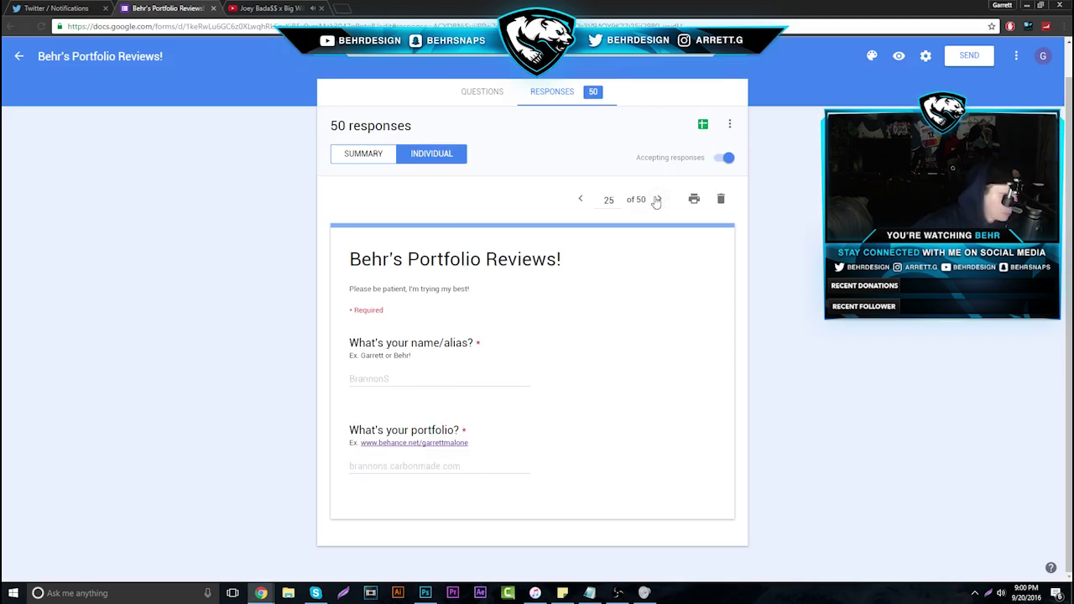
drag(521, 467, 493, 467)
drag(353, 480, 245, 484)
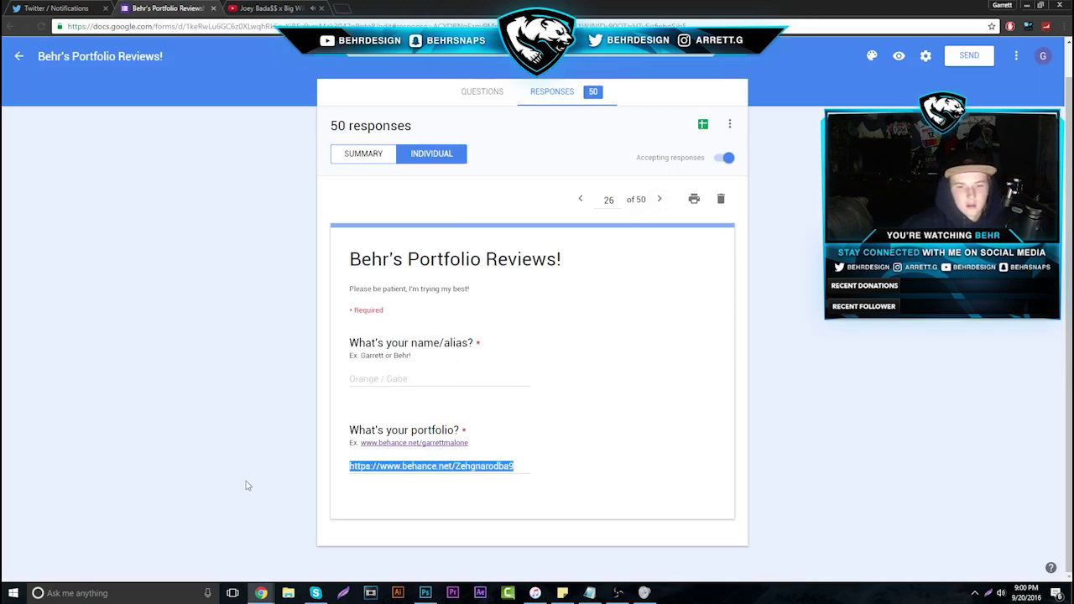
right_click(361, 481)
click(407, 503)
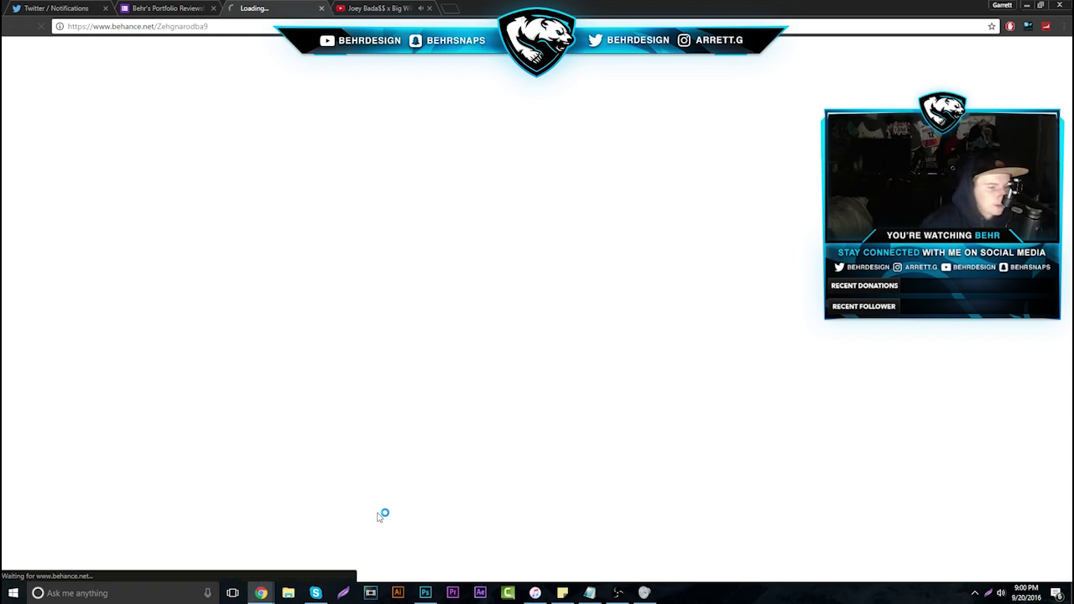
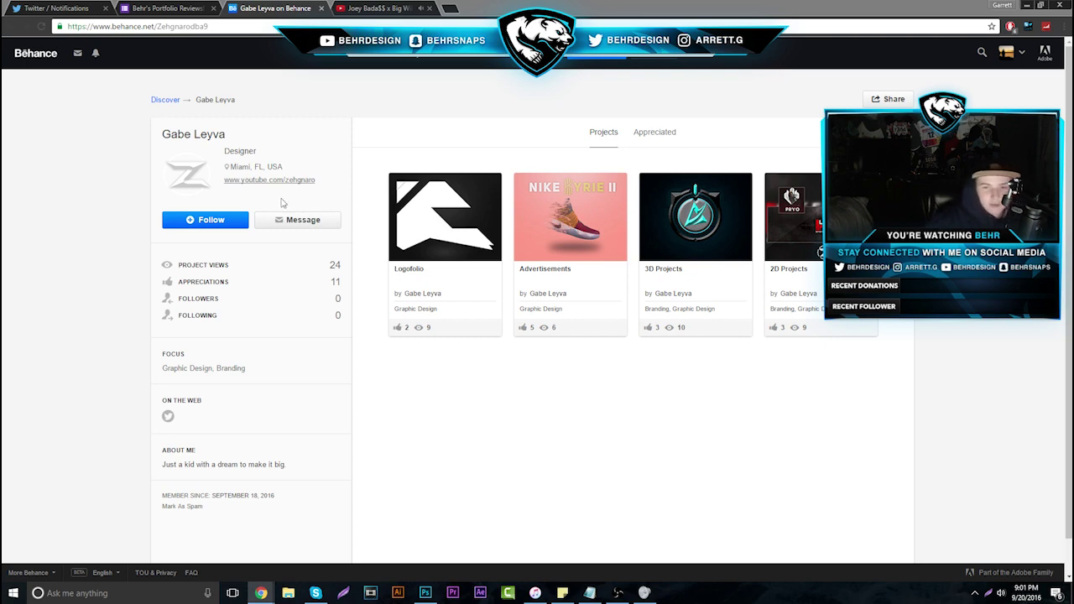
Glance at the form responses, then open the designer's Logofolio project on Behance
click(197, 7)
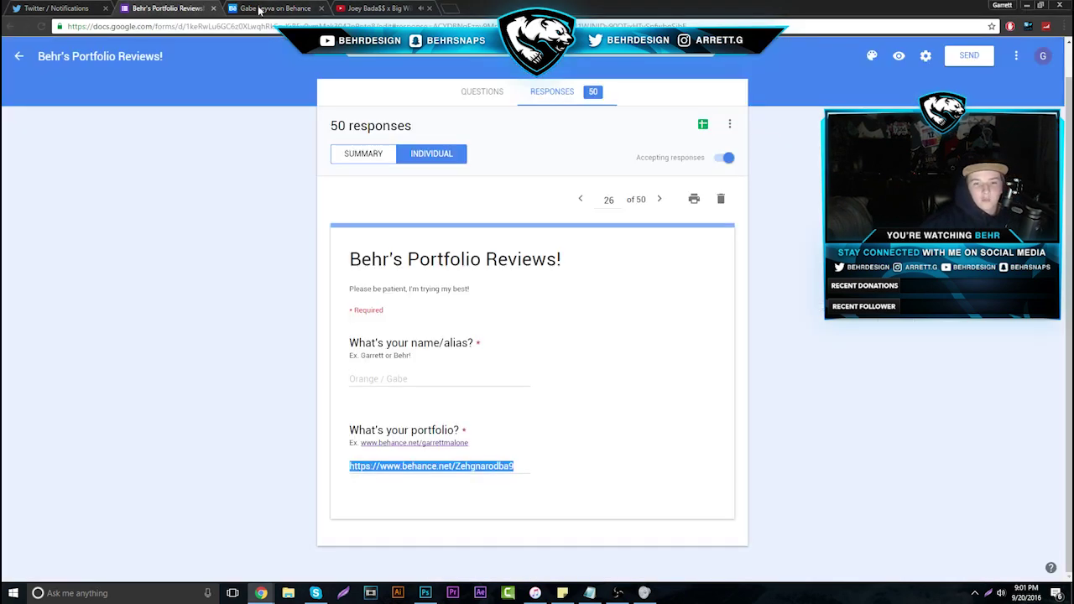
click(260, 9)
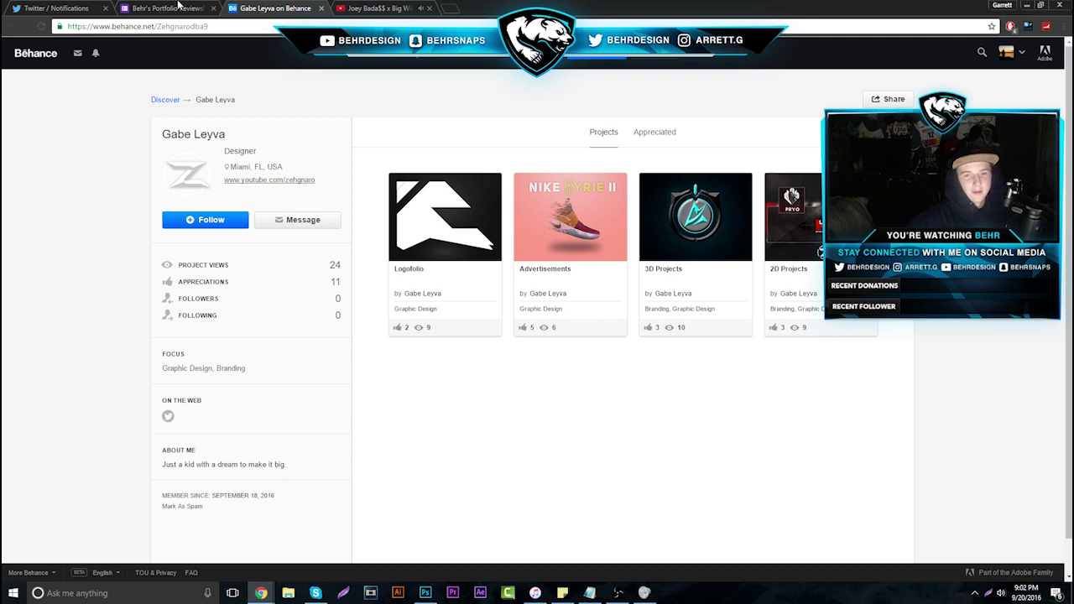
click(180, 7)
click(272, 8)
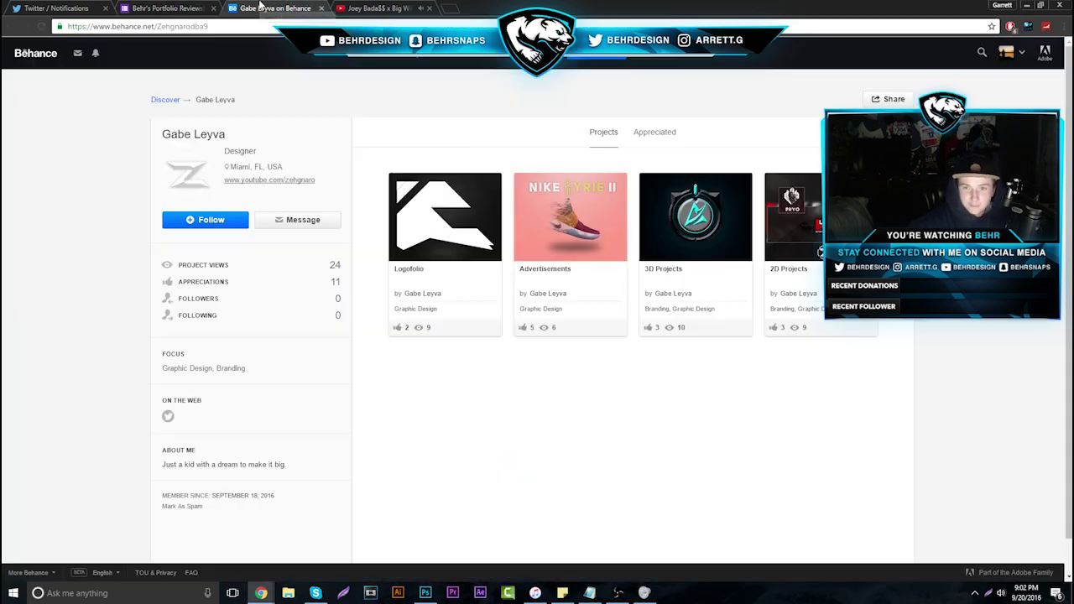
click(403, 220)
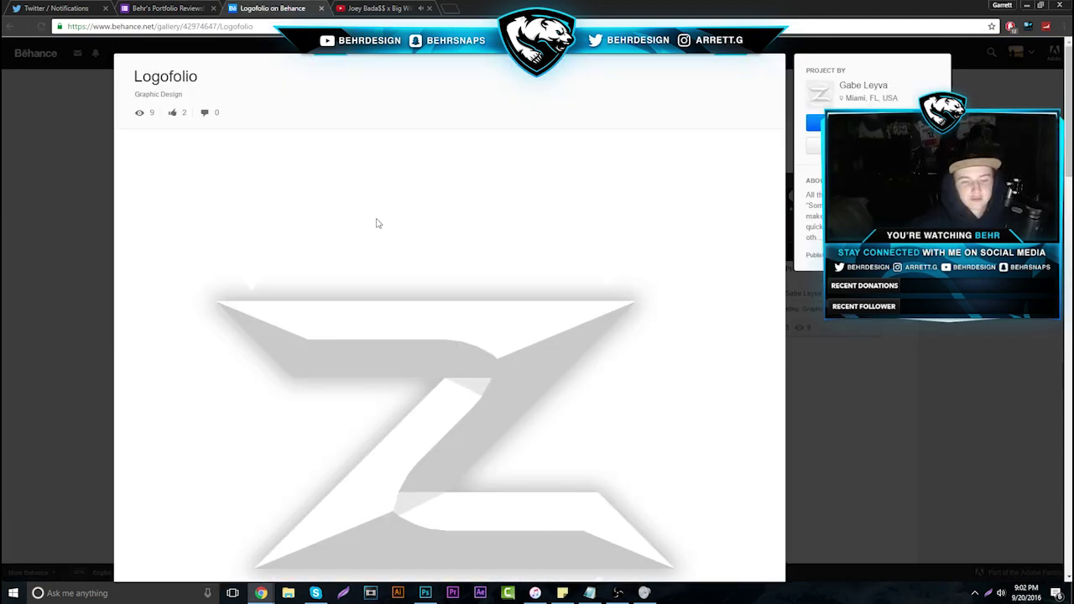
scroll(374, 222, down, 2)
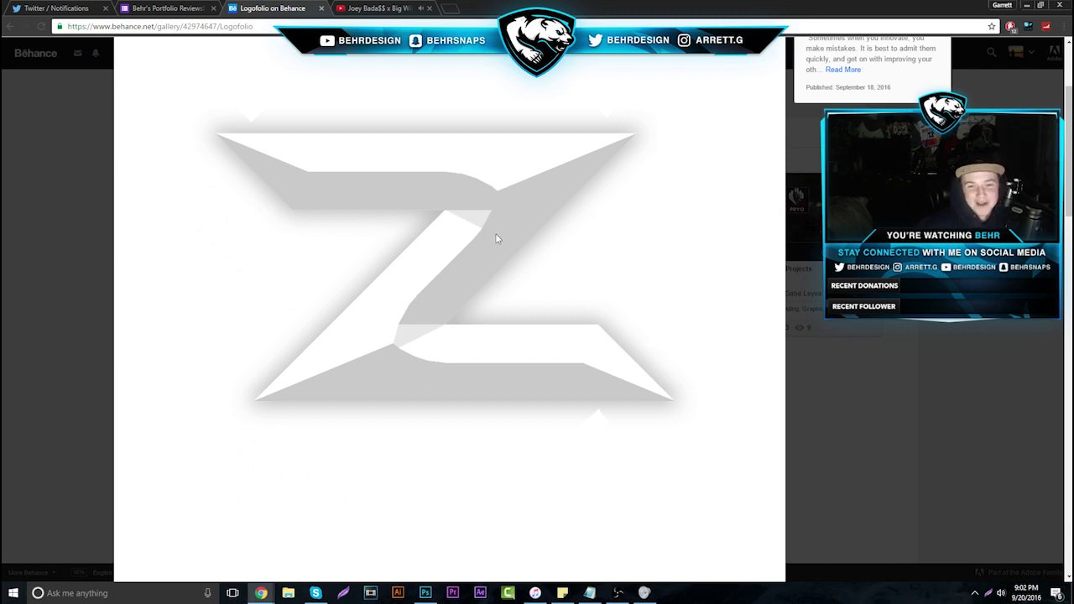
Copy the grey Z logo image from Logofolio and bring up Photoshop
right_click(442, 281)
click(458, 314)
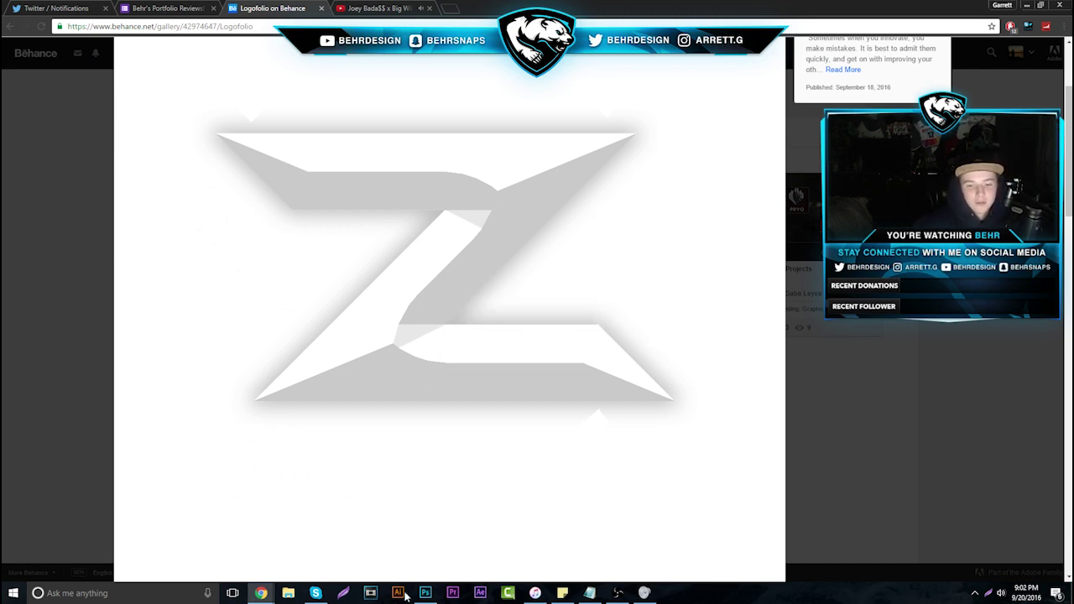
click(425, 593)
Paste the Z logo onto the black canvas and move it higher
key(ctrl+v)
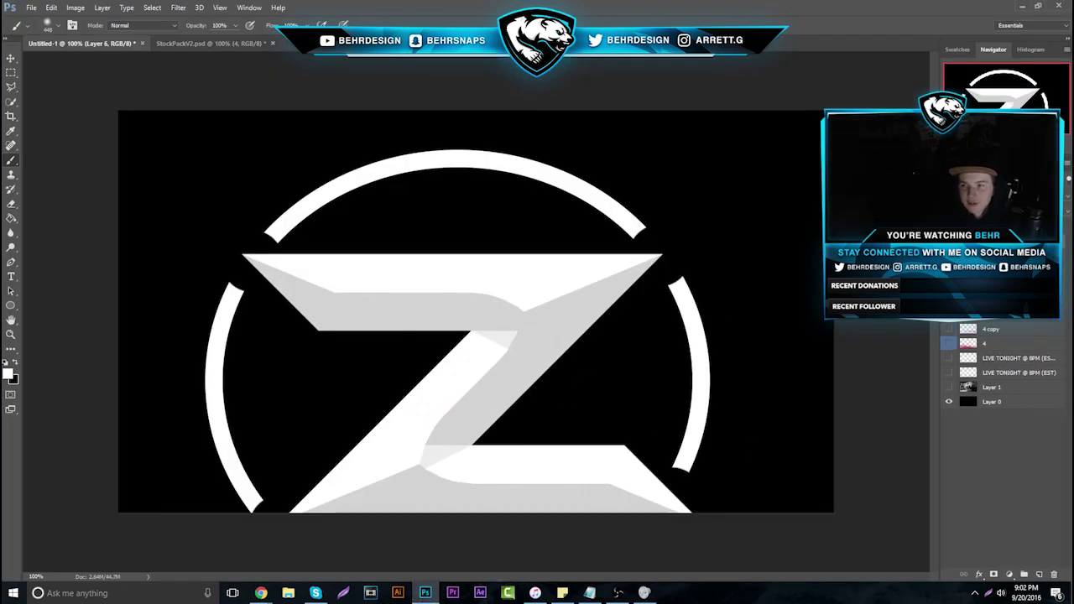
click(11, 58)
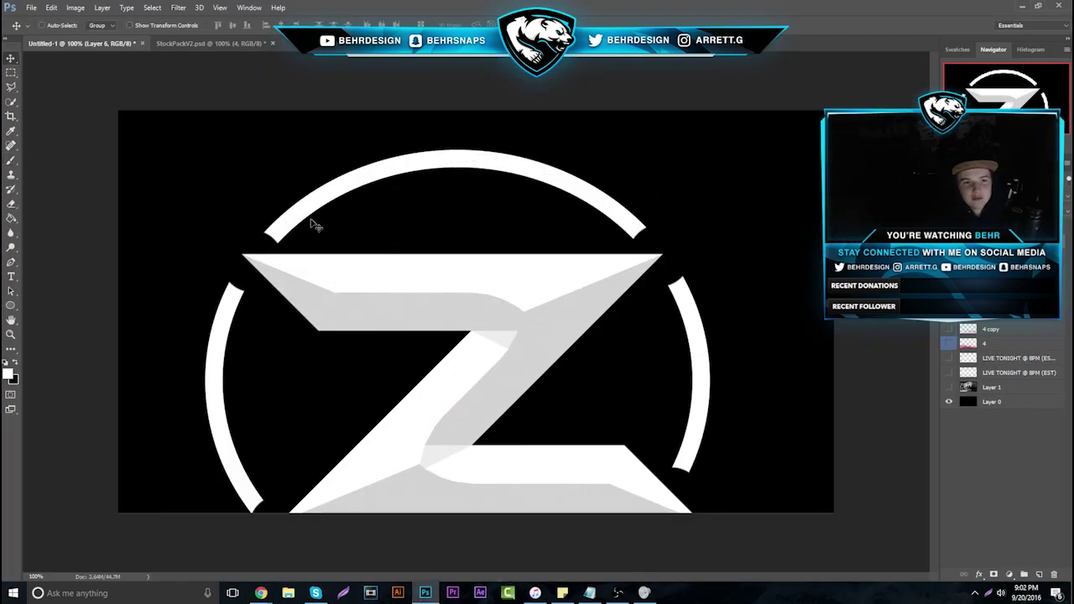
drag(315, 225, 370, 161)
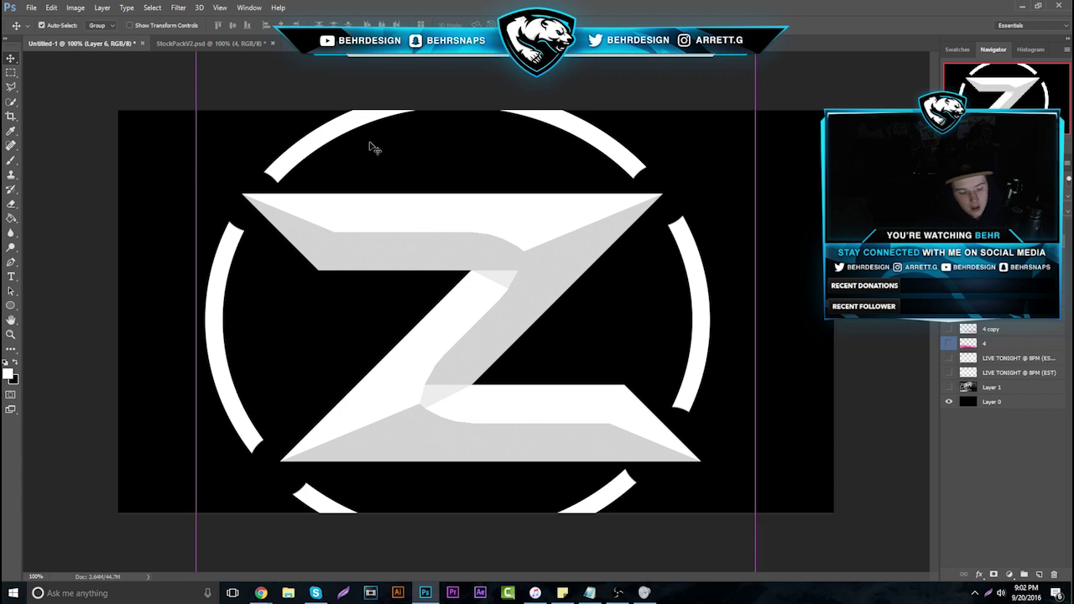
Show rulers and add four horizontal guides along the Z's top and bottom bar edges
key(ctrl+r)
drag(297, 57, 312, 237)
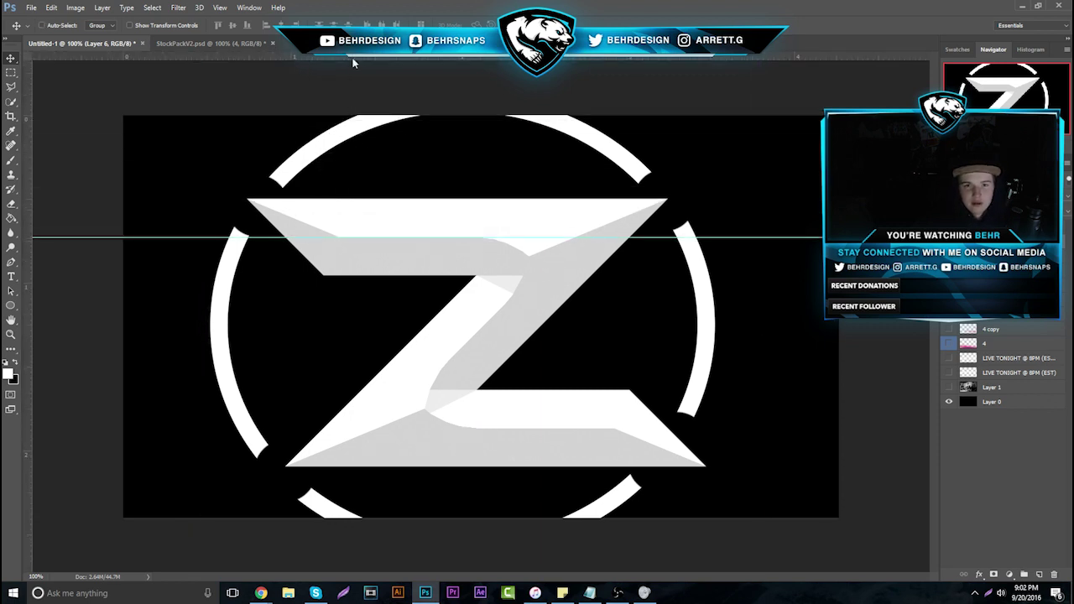
drag(354, 60, 383, 429)
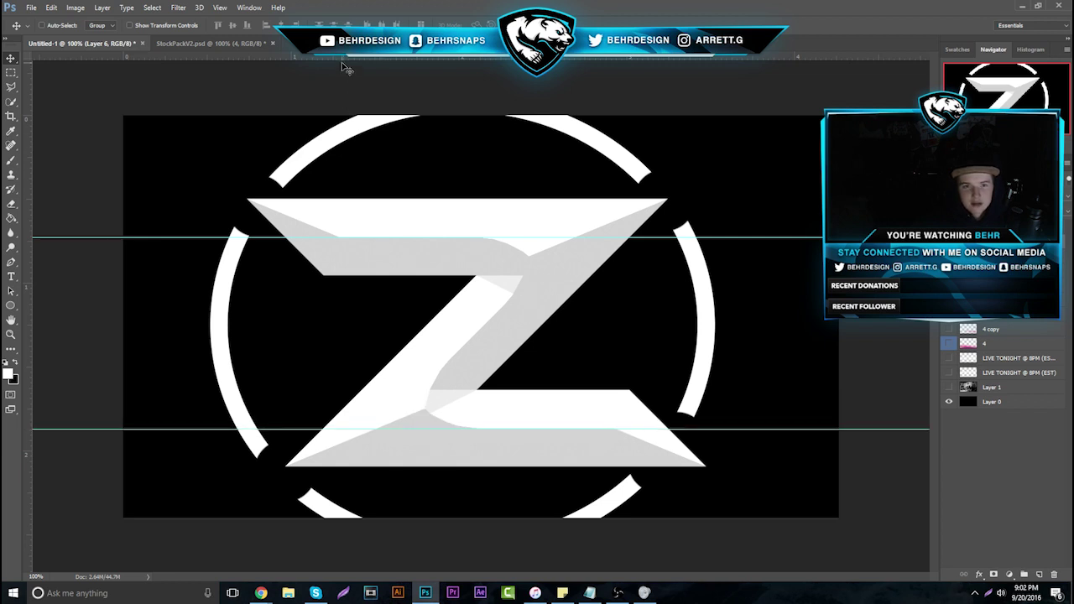
drag(344, 59, 366, 390)
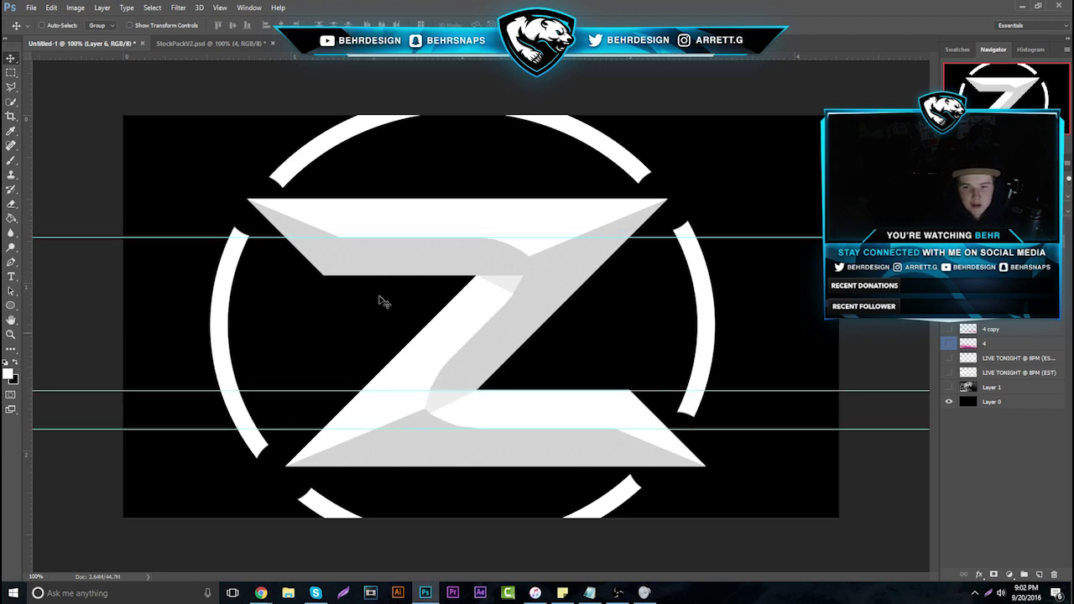
drag(384, 59, 403, 275)
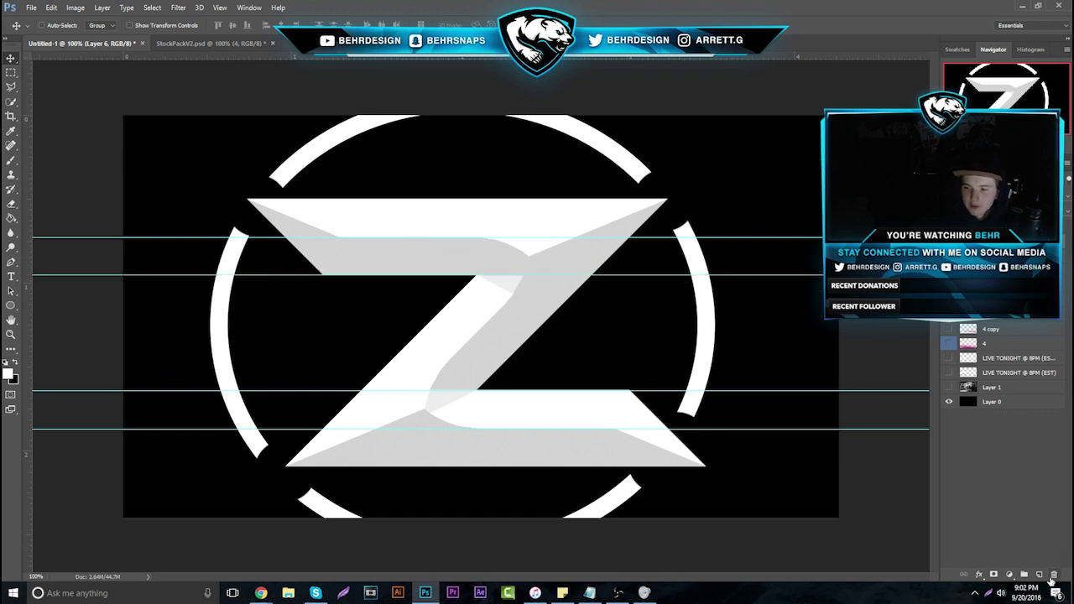
Trace Polygonal Lasso selections around the Z's top bar and diagonal, dismissing the empty-selection warning
click(11, 86)
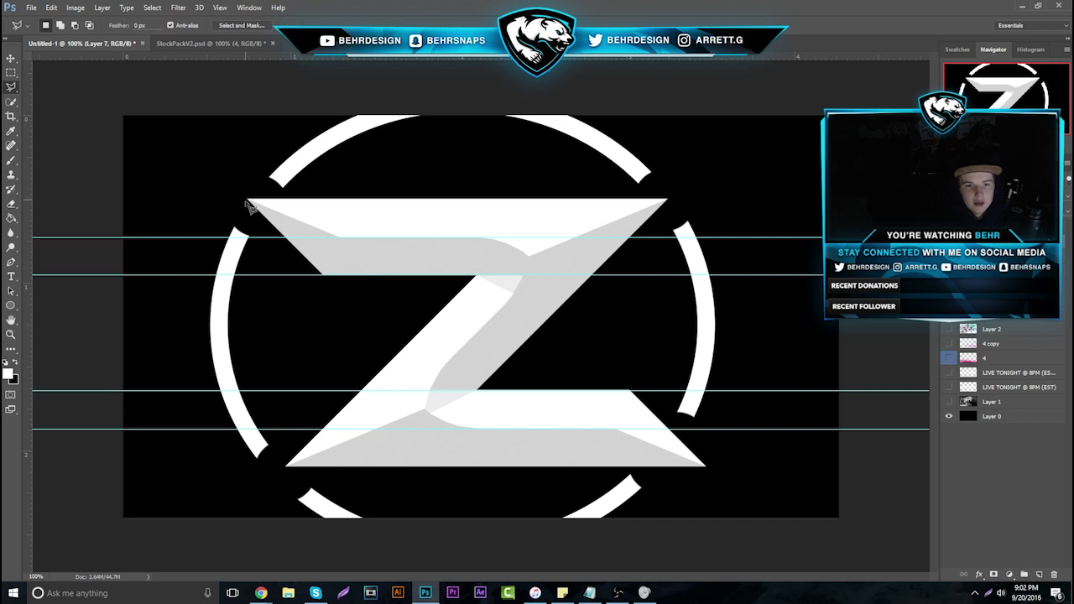
click(249, 200)
click(337, 237)
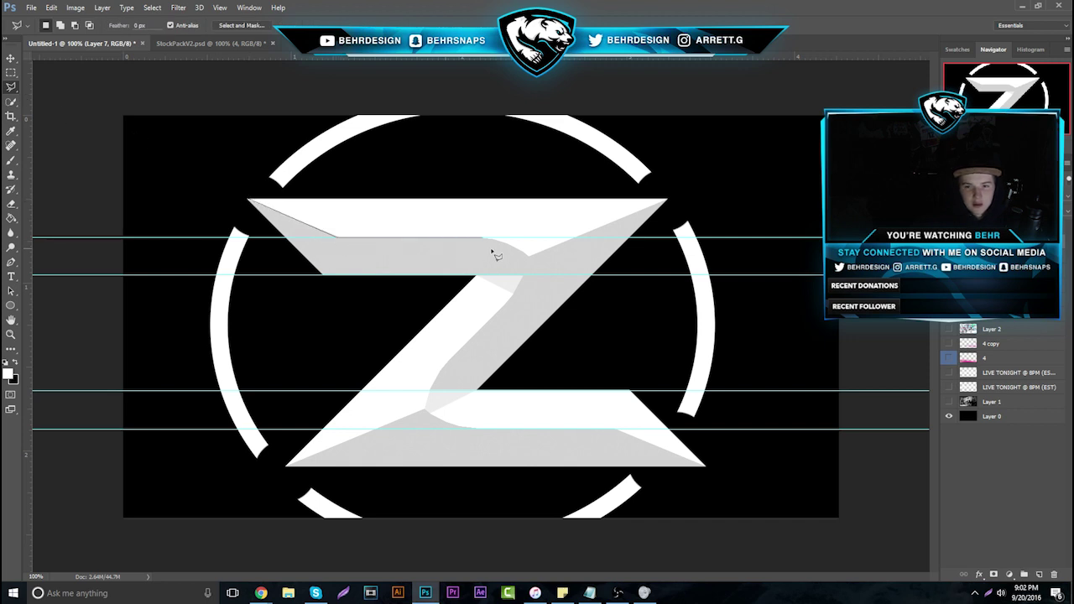
click(572, 239)
click(668, 201)
click(479, 391)
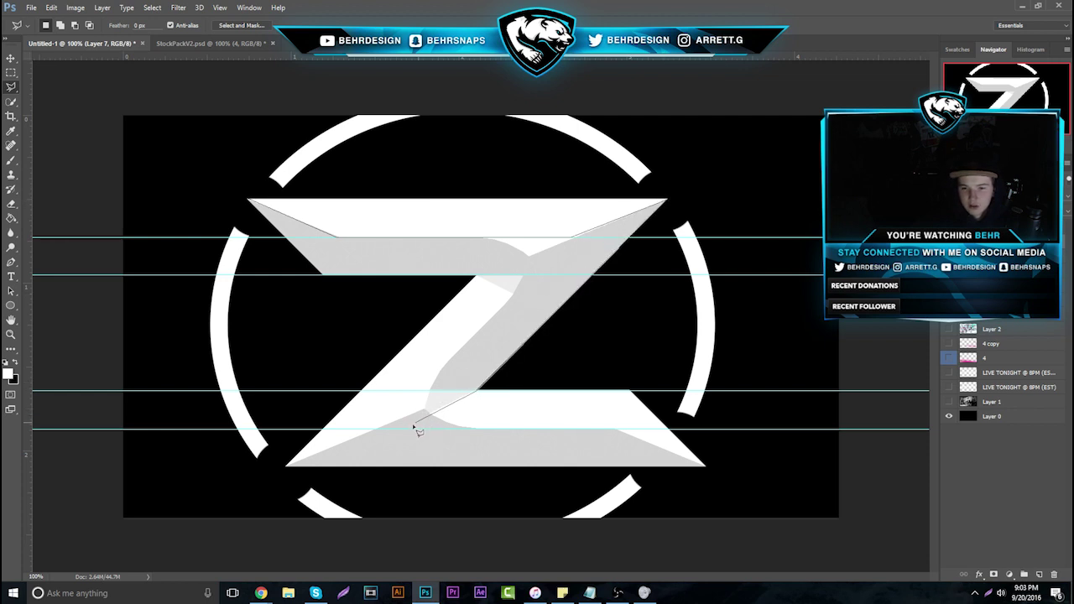
click(425, 409)
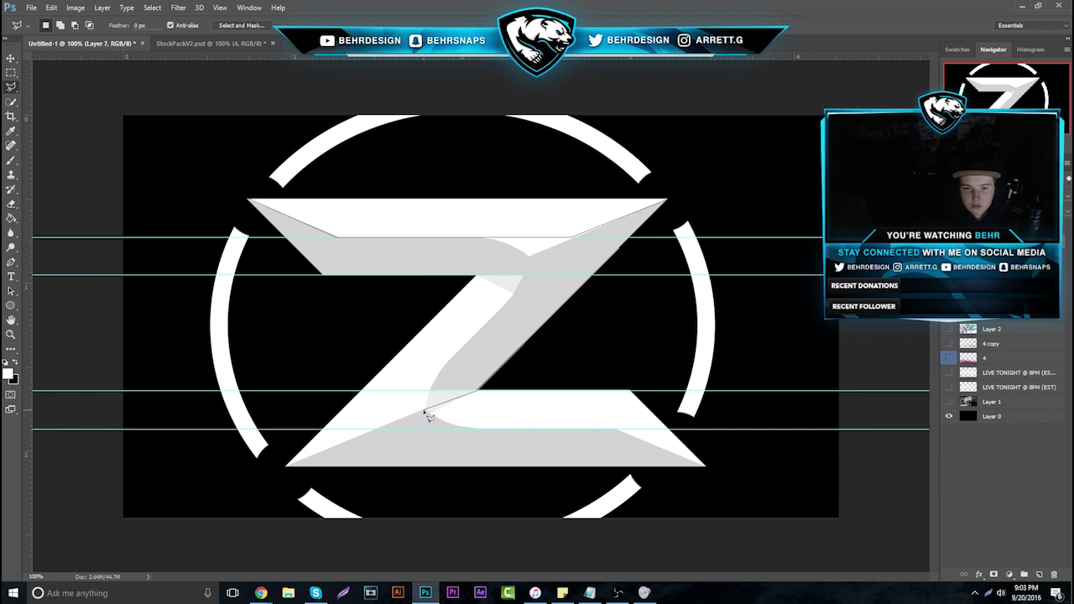
click(531, 256)
double_click(566, 249)
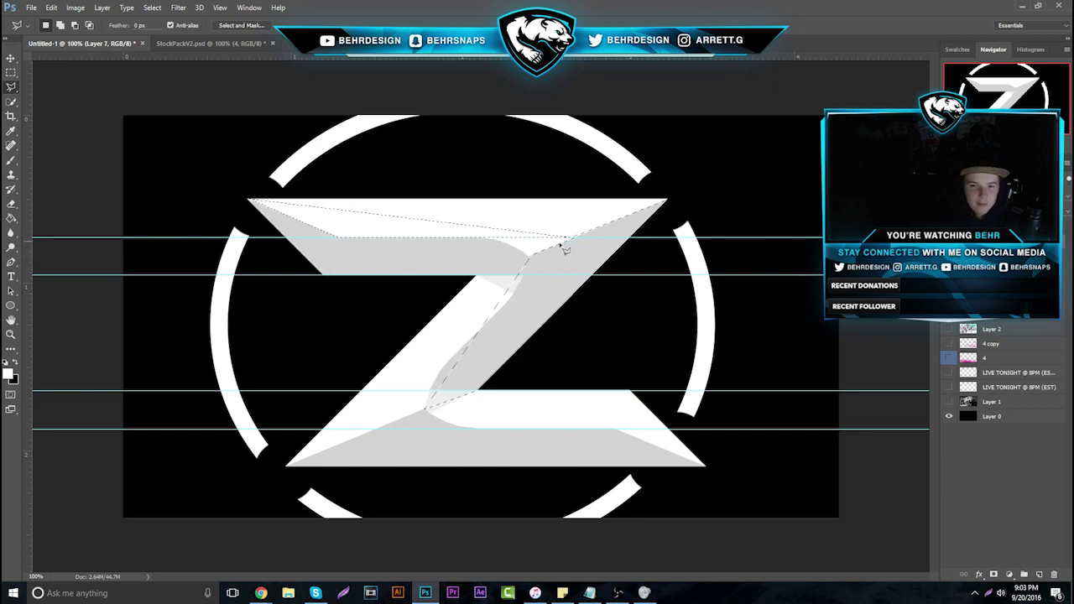
click(589, 299)
double_click(491, 324)
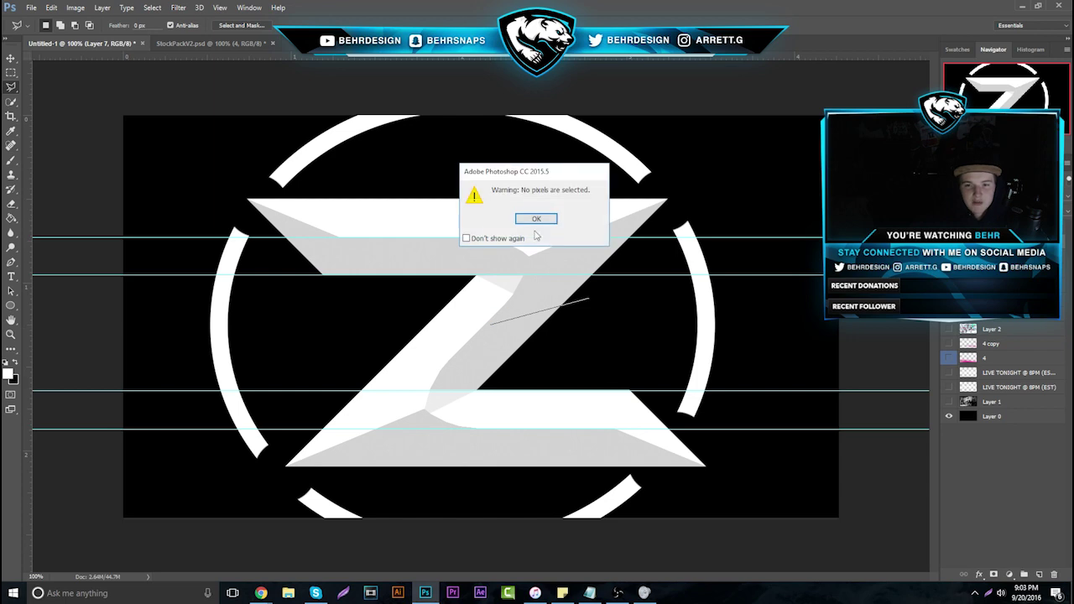
click(535, 218)
Back in the browser, peek at Advertisements and revisit the Logofolio project
mouse_move(261, 593)
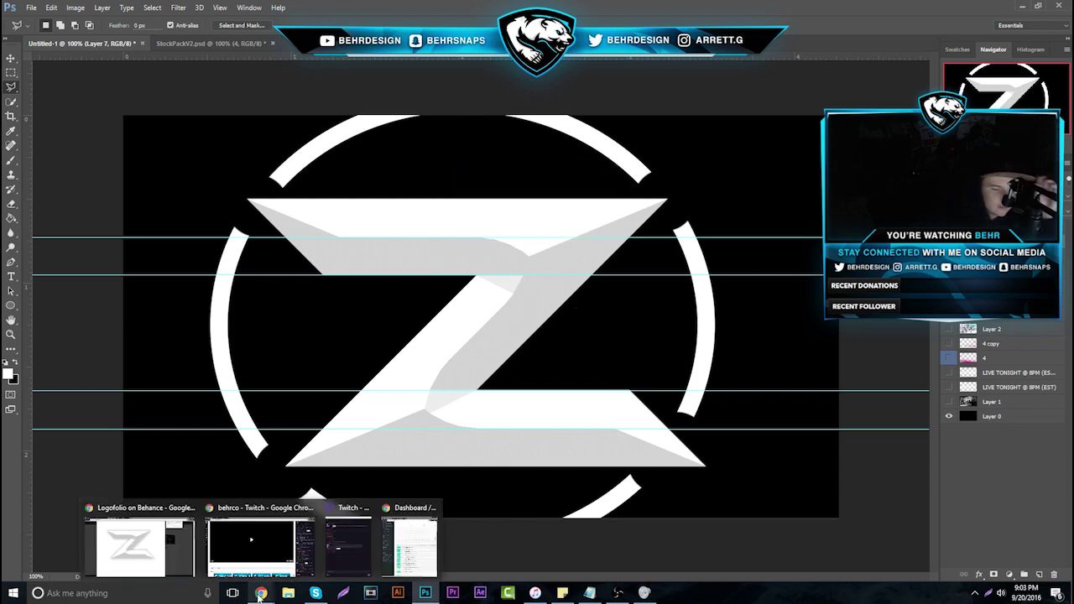
click(139, 546)
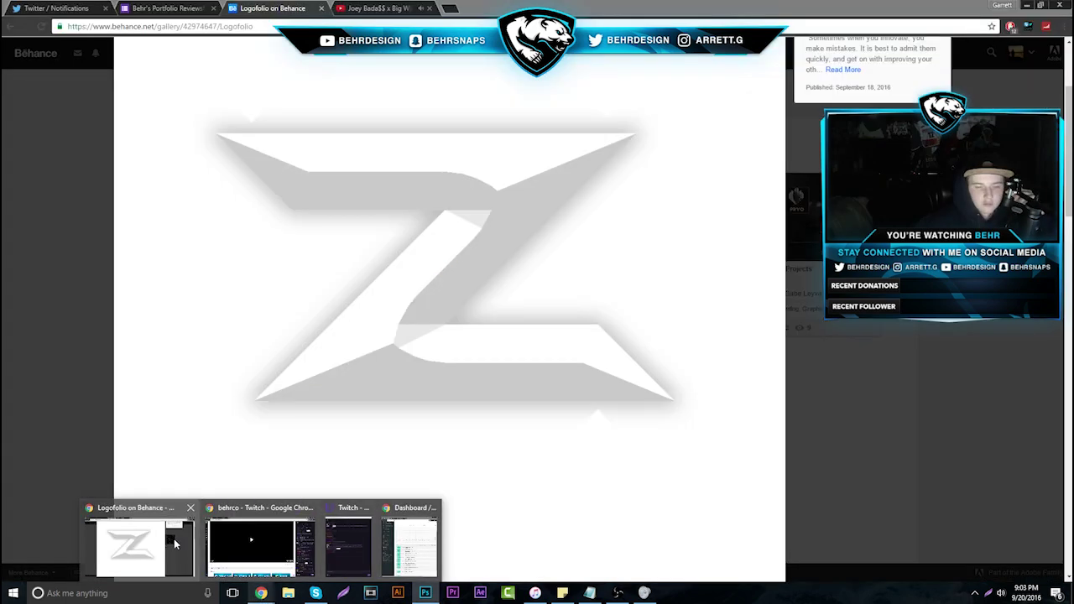
click(91, 269)
click(567, 249)
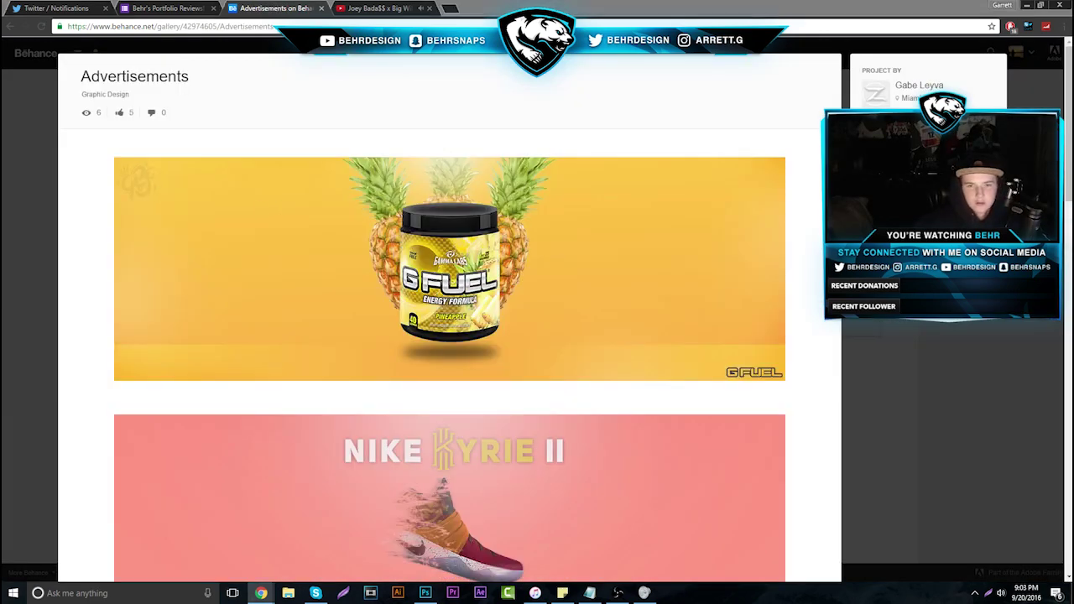
key(alt+Left)
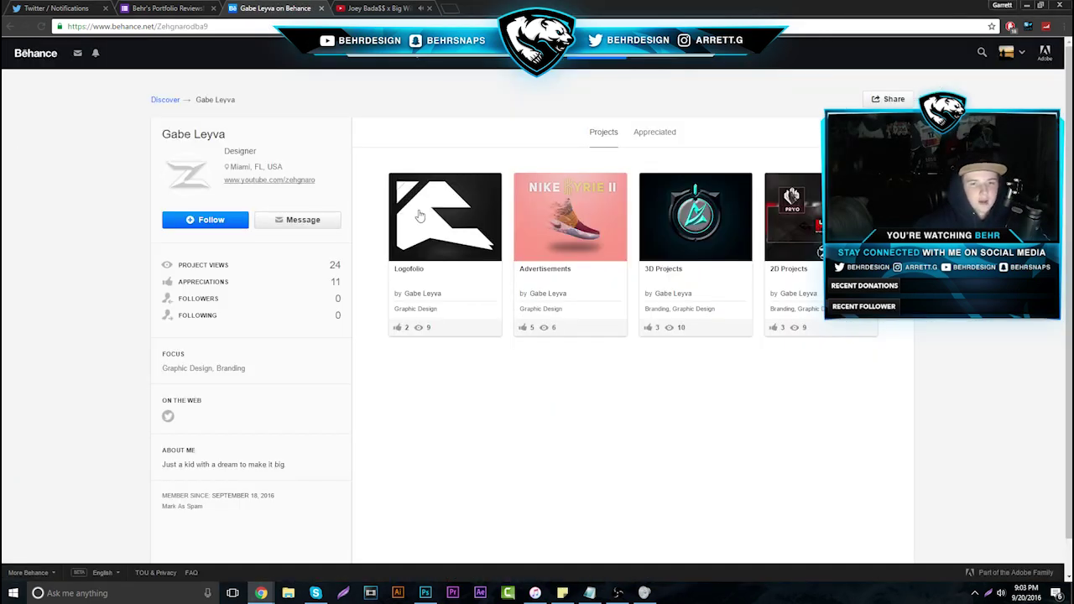
click(411, 220)
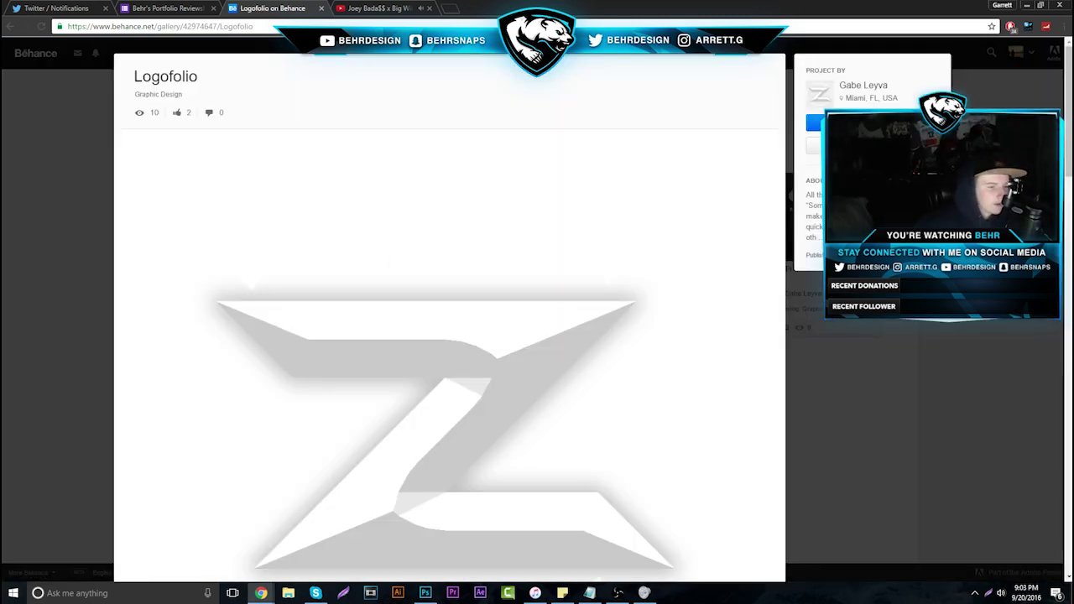
scroll(309, 387, down, 9)
scroll(384, 362, up, 1)
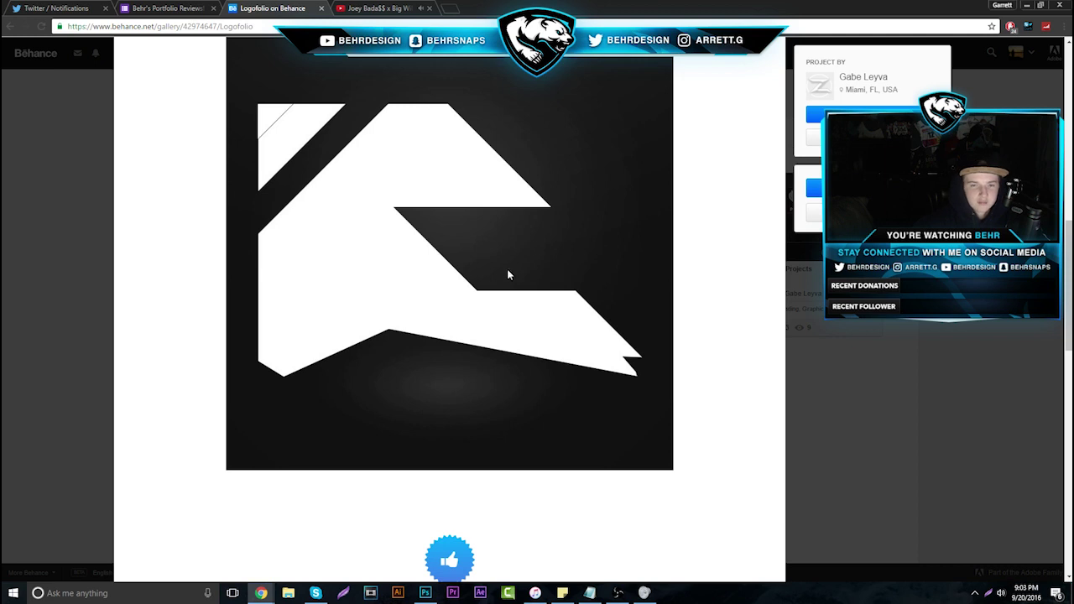
scroll(583, 274, up, 2)
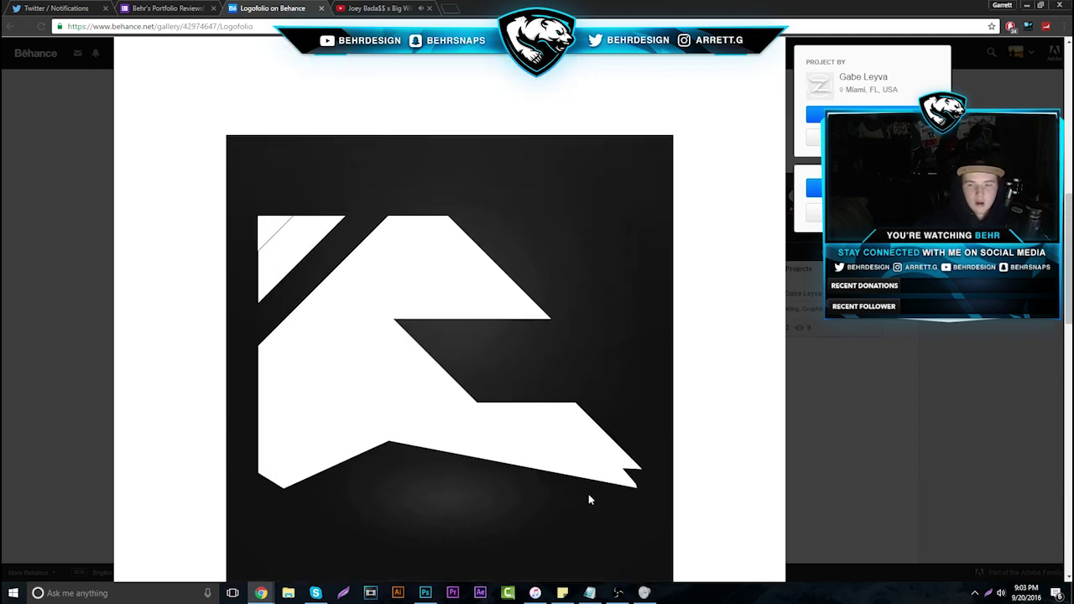
click(924, 357)
Scroll through the Advertisements project, then open the 3D Projects gallery
click(549, 204)
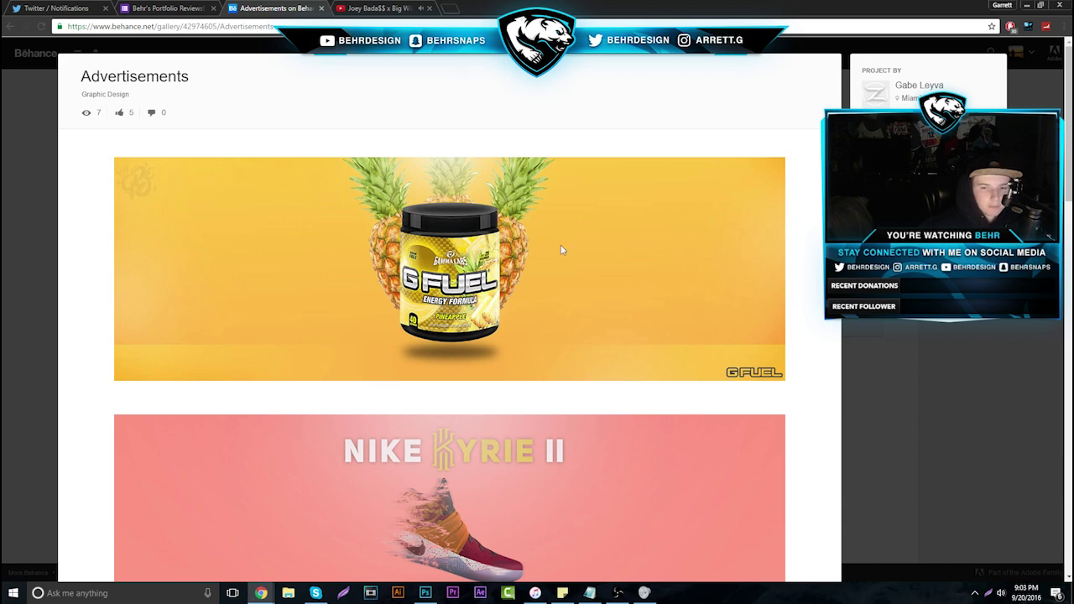
scroll(564, 251, down, 6)
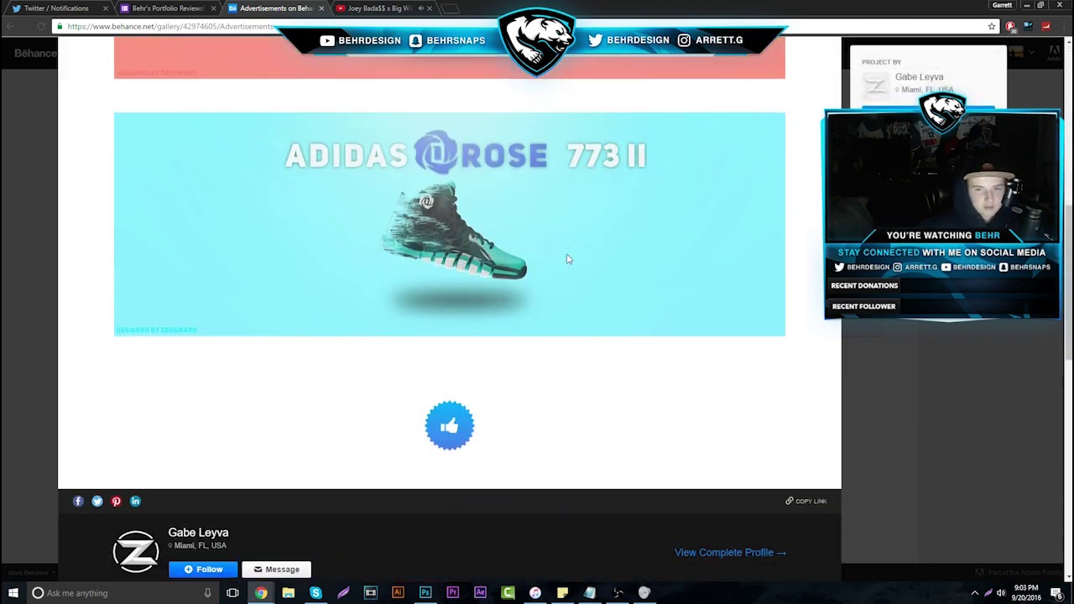
scroll(574, 251, up, 3)
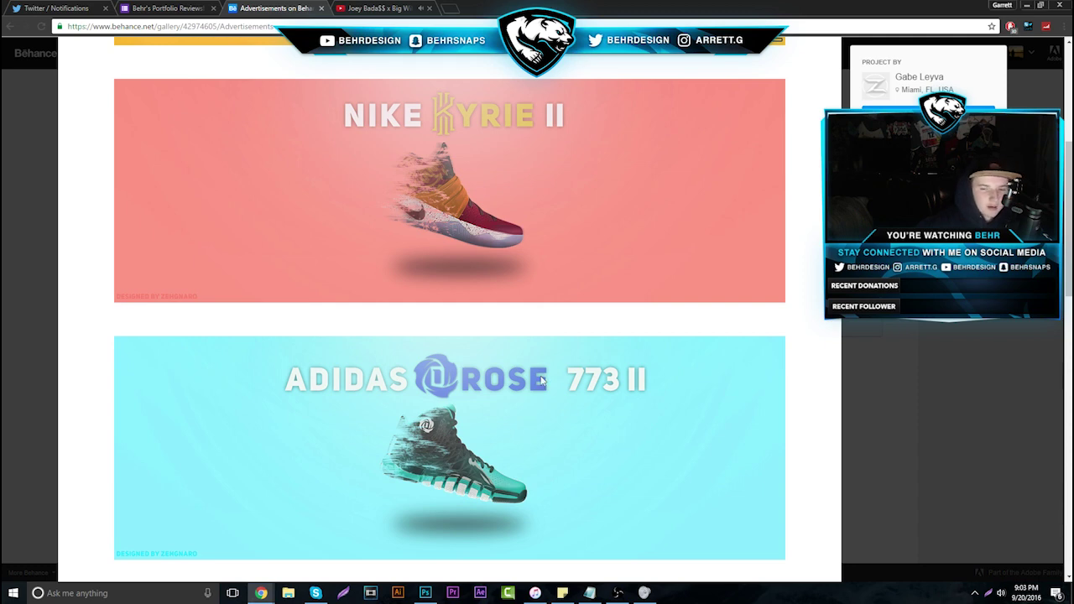
click(898, 395)
click(709, 214)
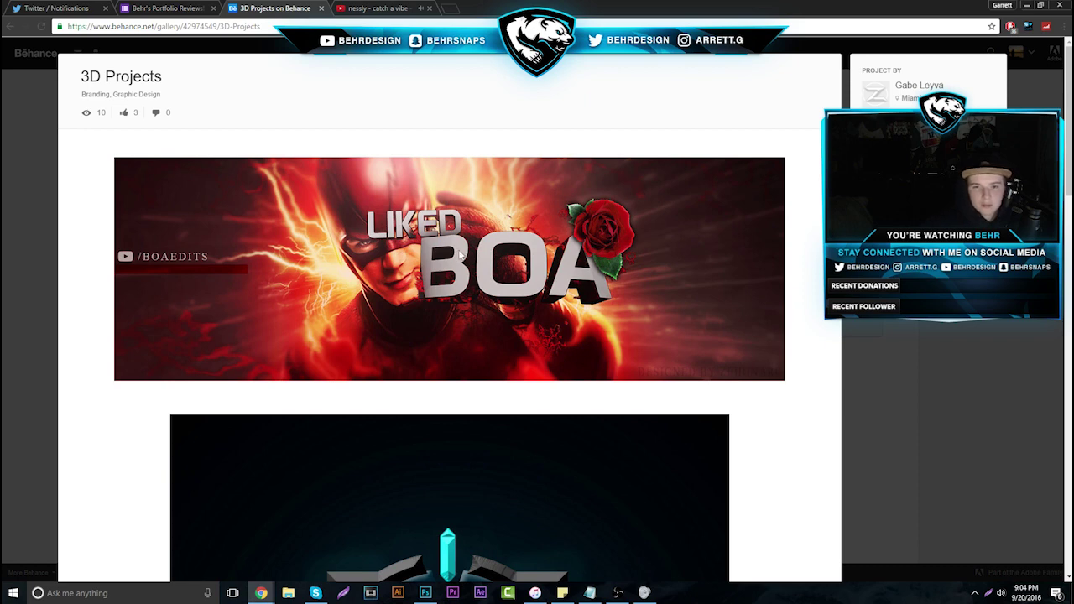
Scroll through the 3D Projects gallery and close it back to the profile
scroll(462, 294, down, 3)
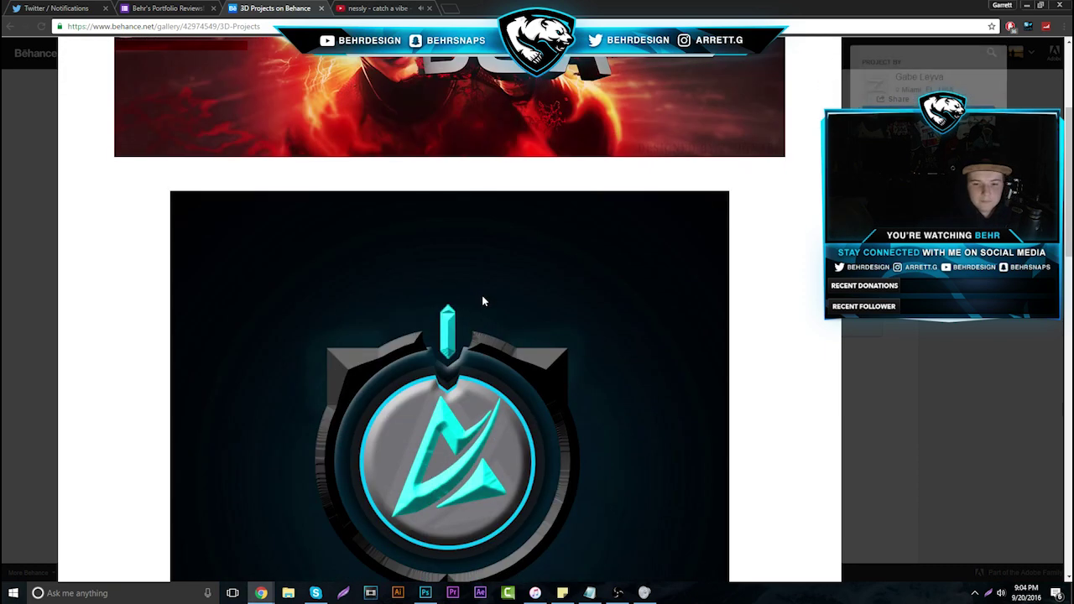
scroll(479, 305, down, 1)
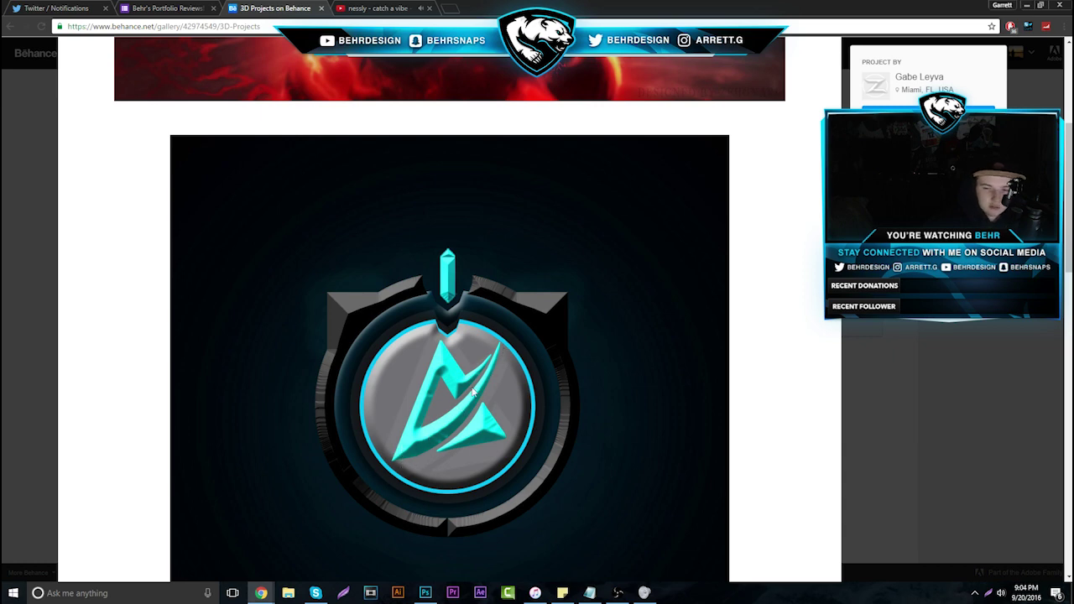
scroll(472, 389, down, 4)
scroll(447, 336, down, 3)
click(930, 373)
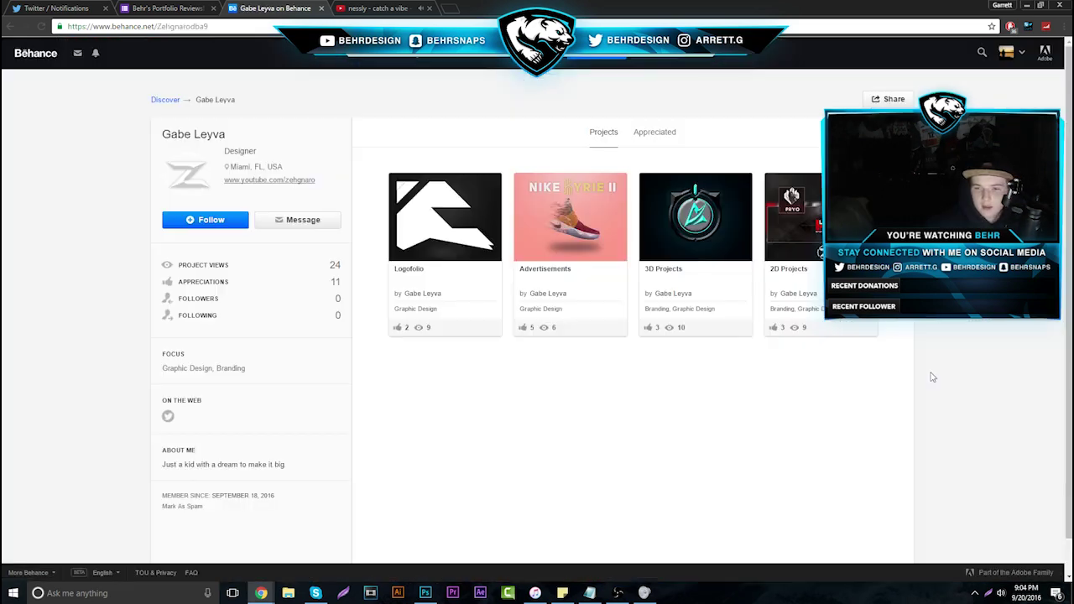
Page through the 2D Projects channel banners, then close back to the profile grid
click(793, 217)
scroll(504, 424, down, 5)
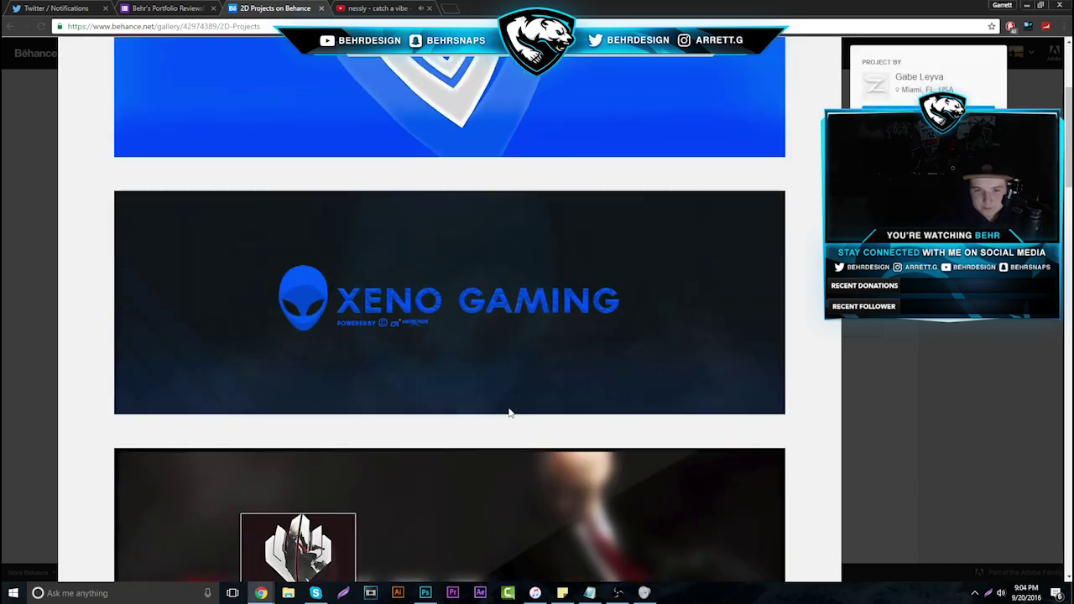
scroll(507, 403, down, 2)
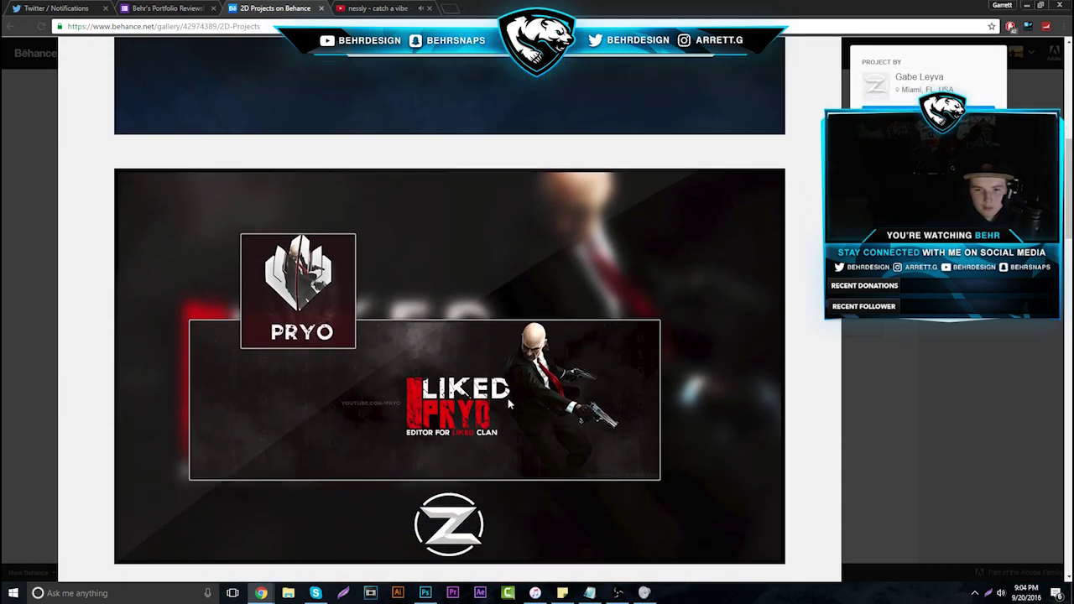
scroll(495, 395, down, 7)
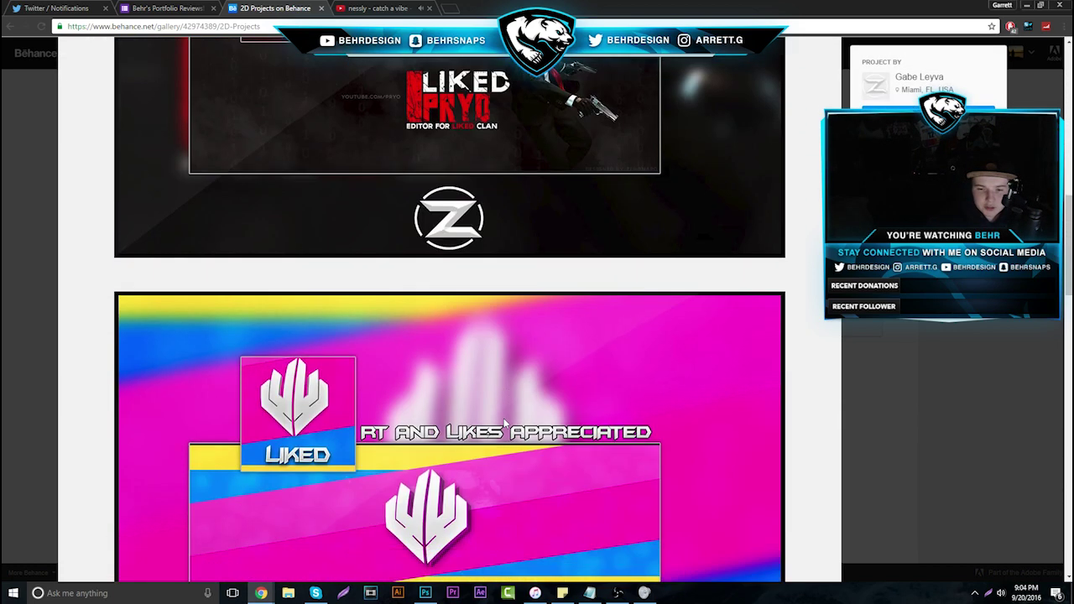
scroll(488, 401, down, 9)
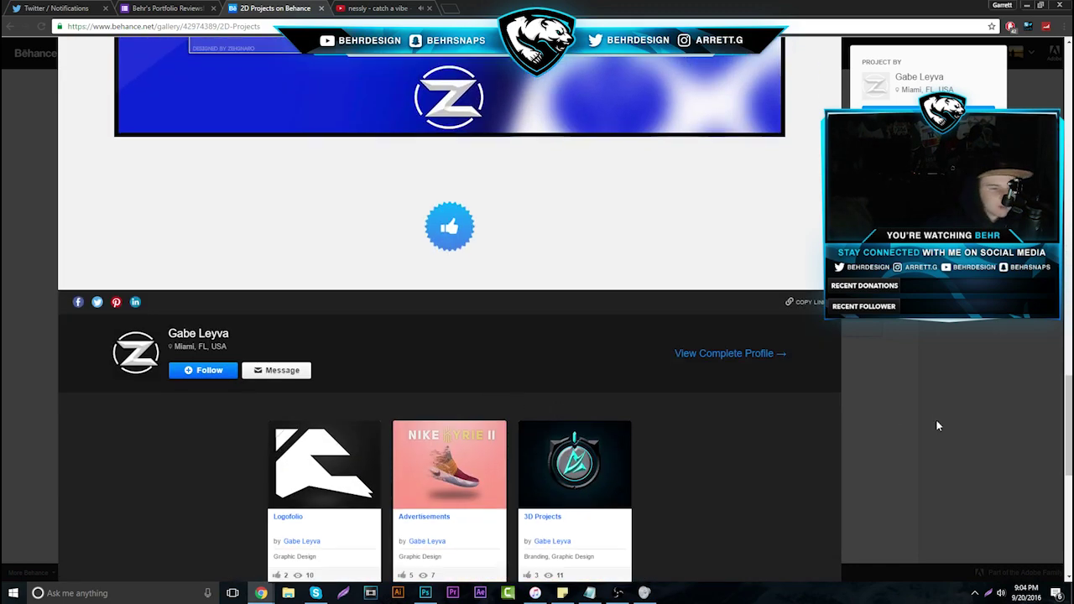
click(938, 426)
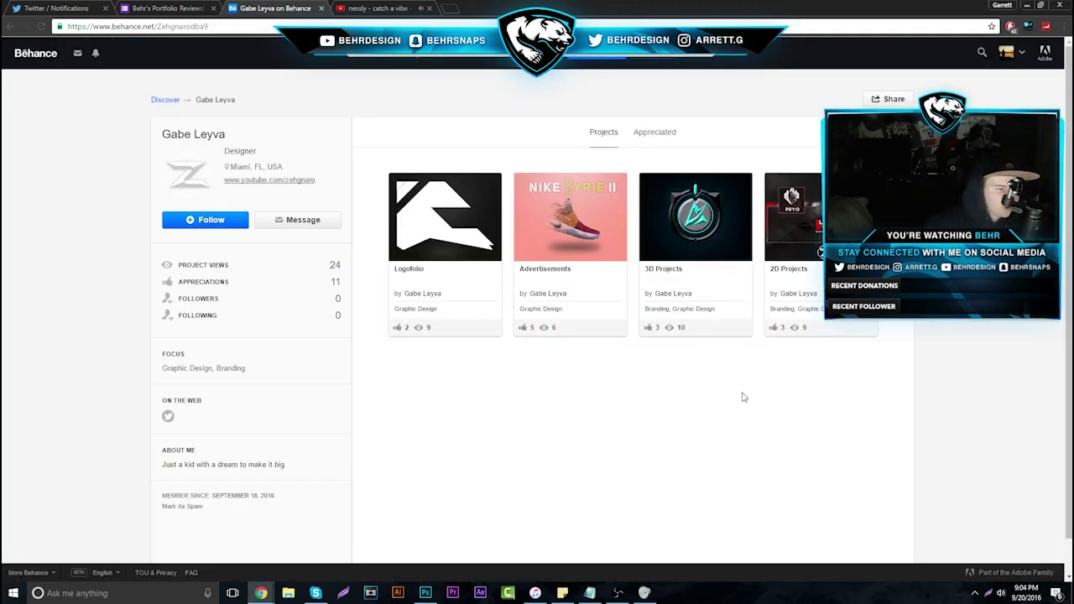
Close the Behance tab and open response 27's Carbonmade portfolio link in a new tab
click(321, 11)
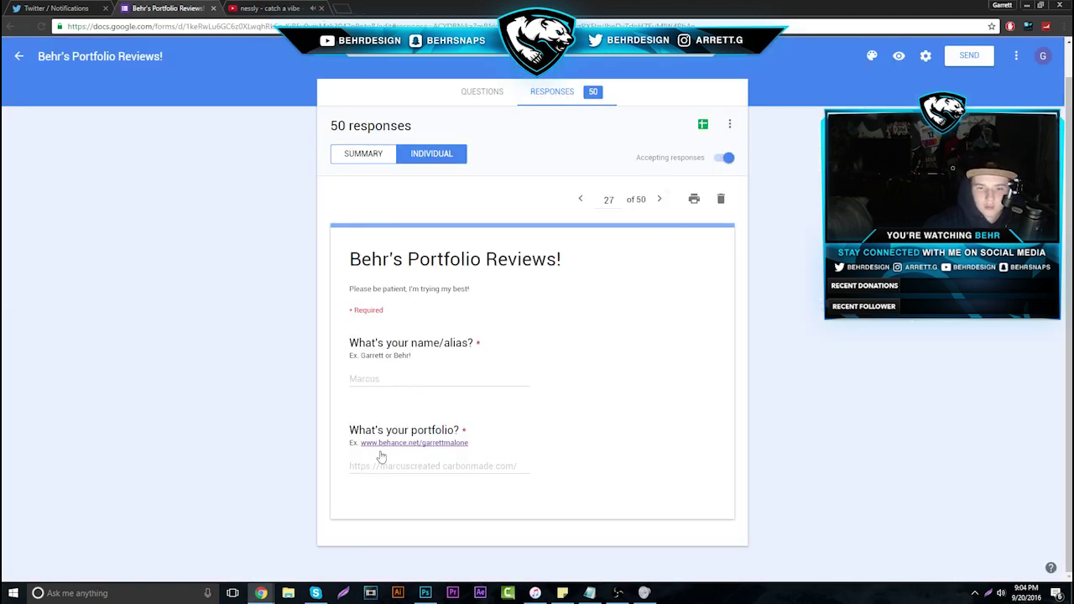
drag(349, 466, 542, 475)
right_click(468, 462)
click(515, 482)
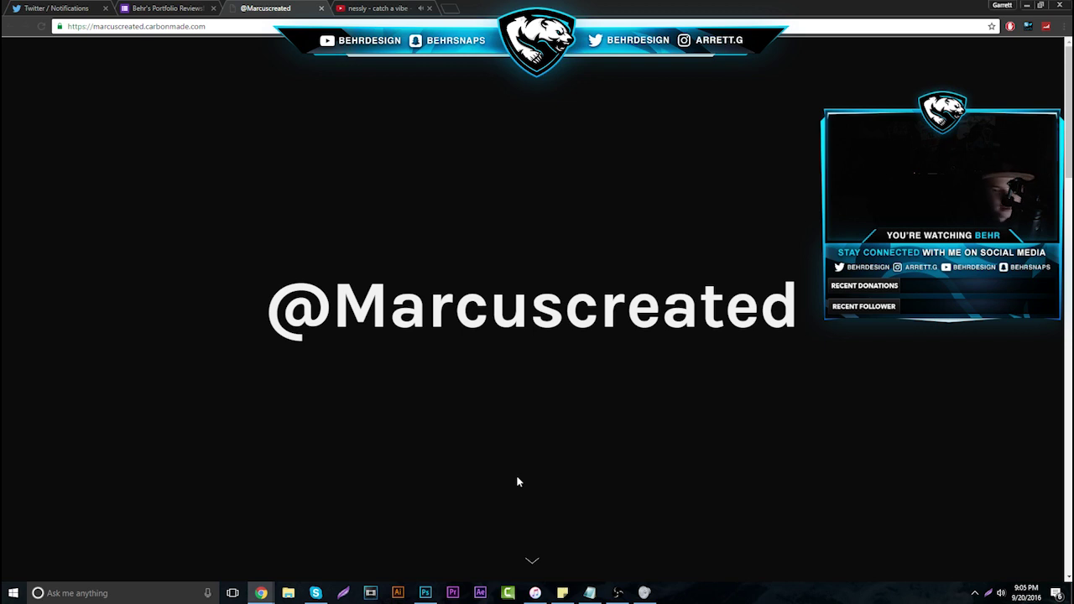
Scroll the Carbonmade landing page, then open a new blank tab from the form tab
scroll(554, 314, down, 3)
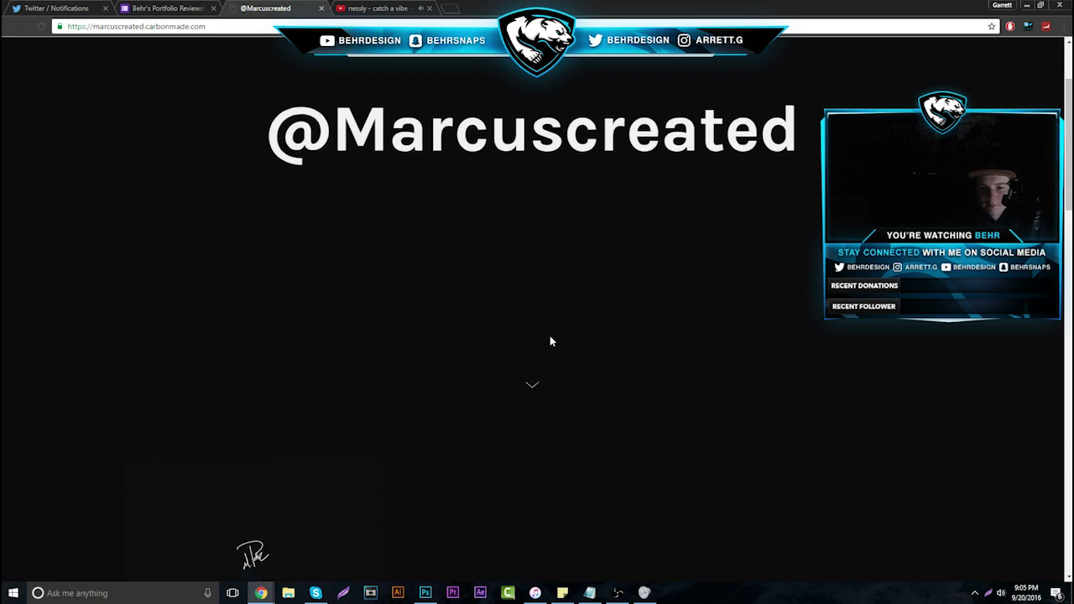
key(ctrl+shift+Tab)
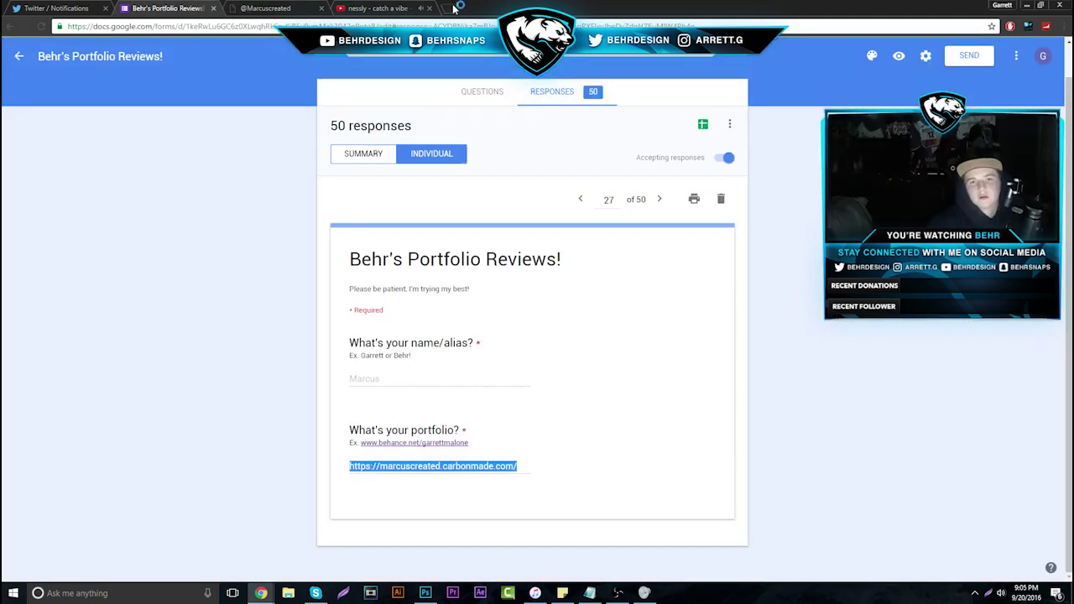
click(451, 7)
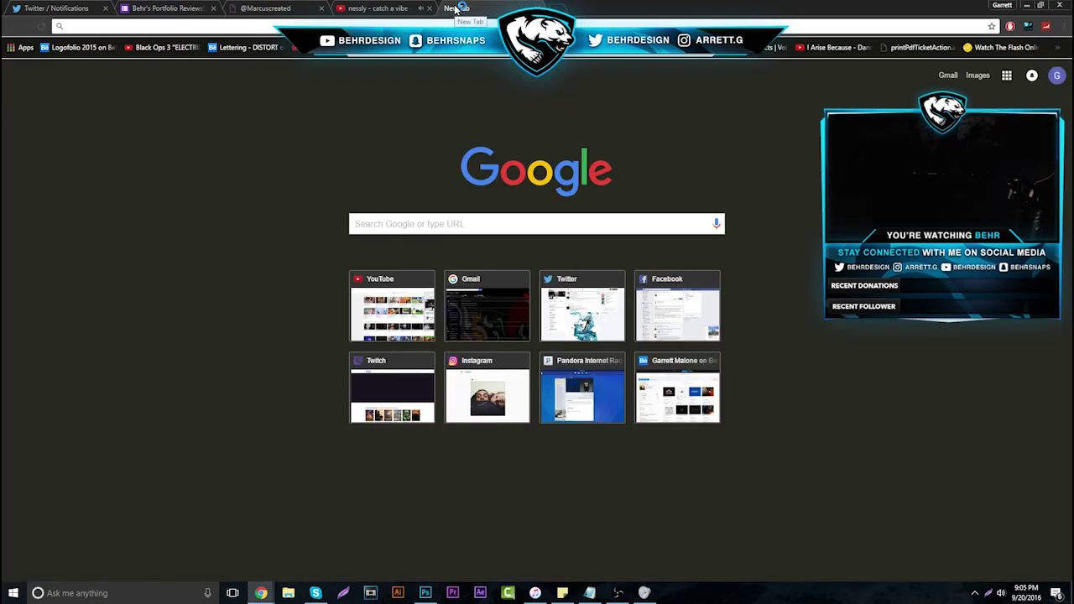
Load Behance via the 'be' address suggestion and go to Search & Explore
text(be)
key(Return)
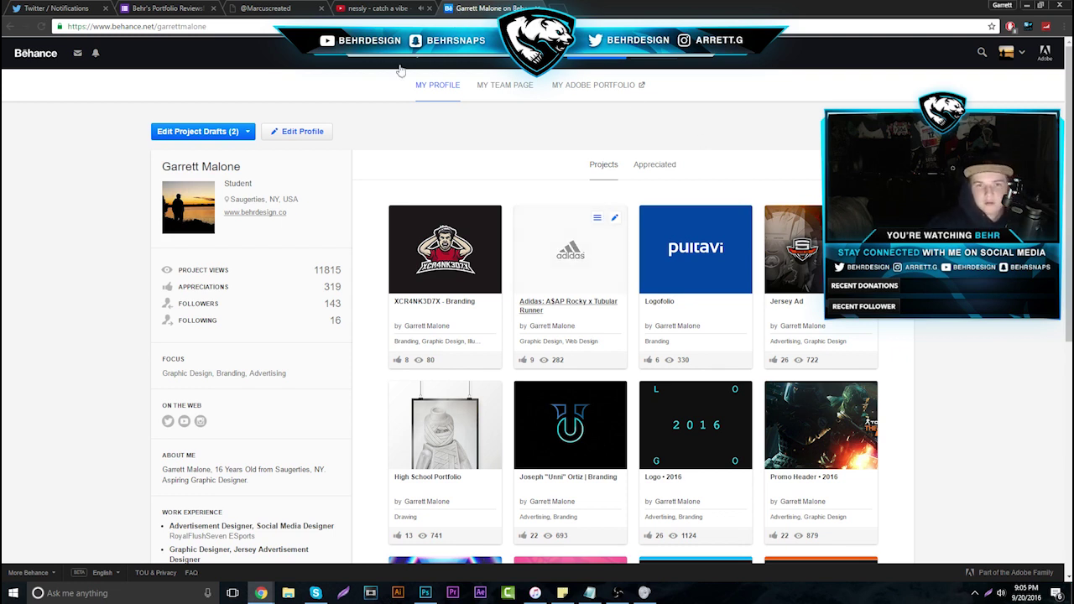
mouse_move(457, 63)
click(474, 81)
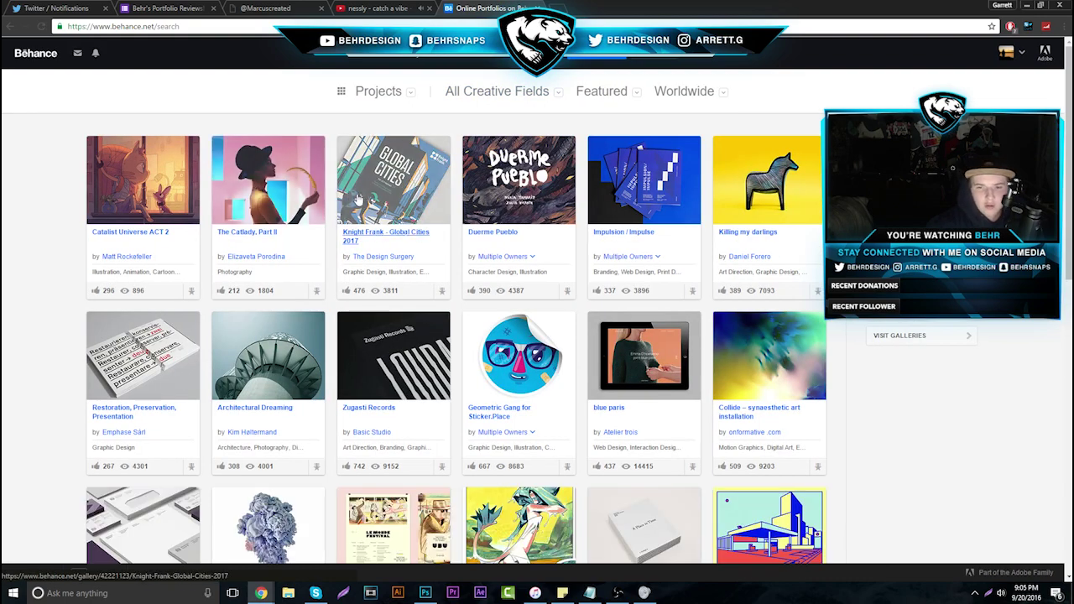
Open Illustration Mix 2016 from the explore grid, scroll through it, and close it
scroll(477, 262, down, 2)
scroll(477, 262, down, 2)
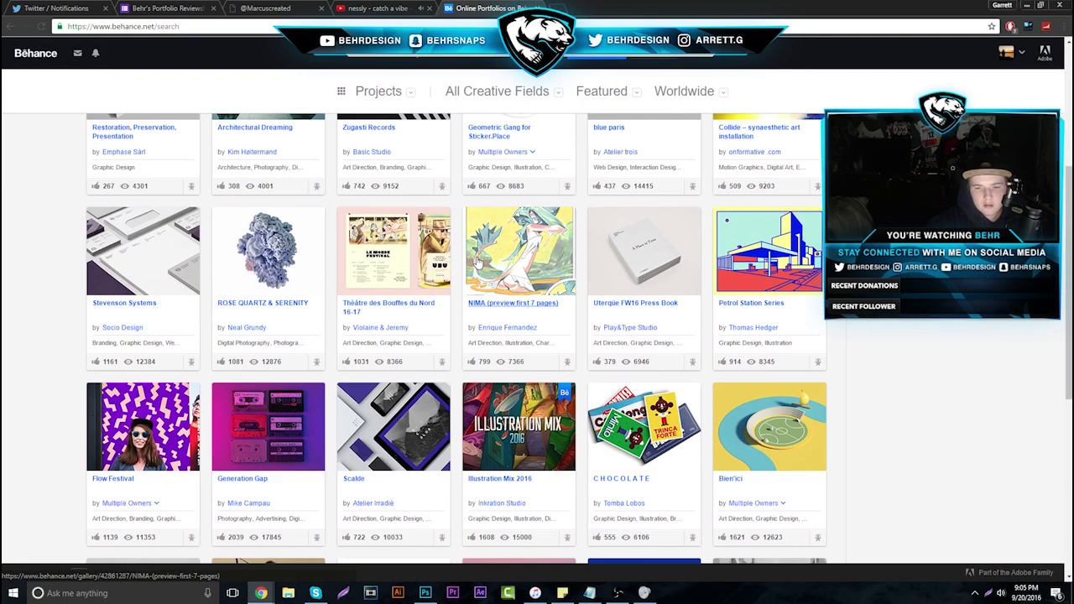
click(485, 432)
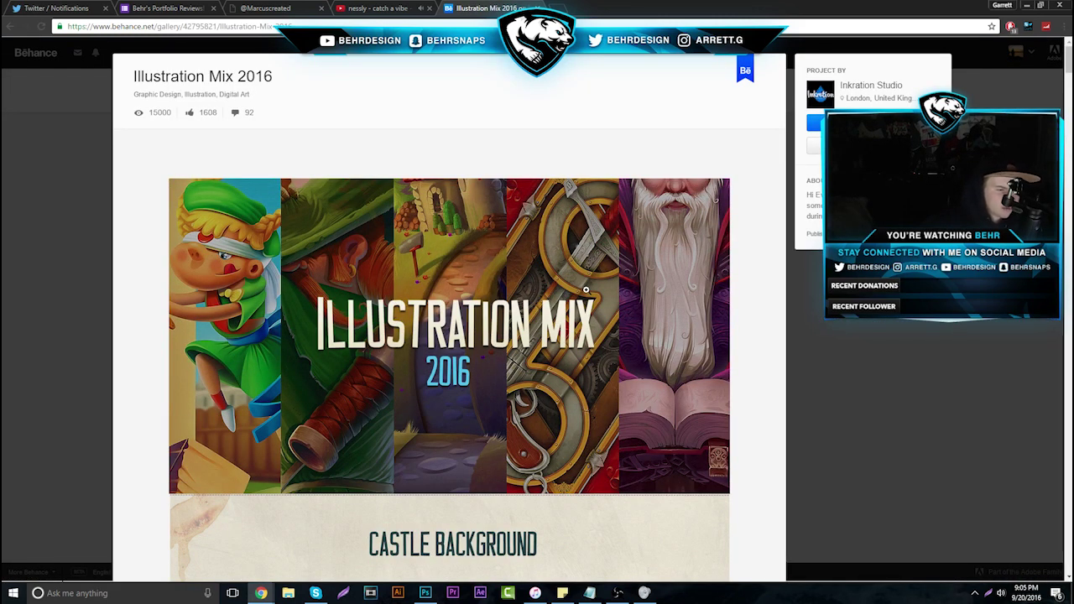
scroll(586, 290, down, 10)
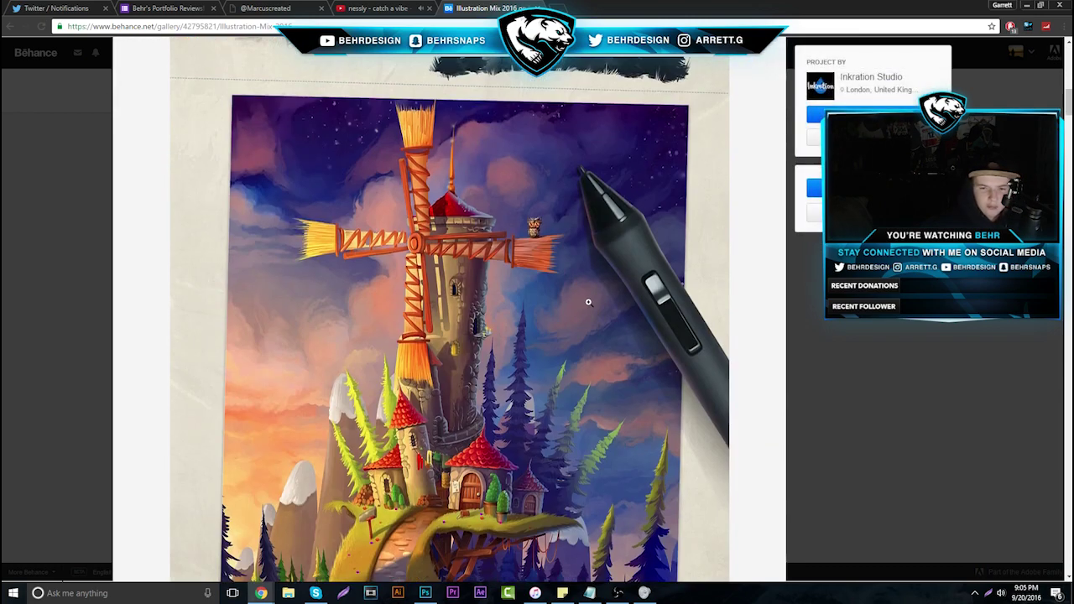
scroll(589, 302, down, 2)
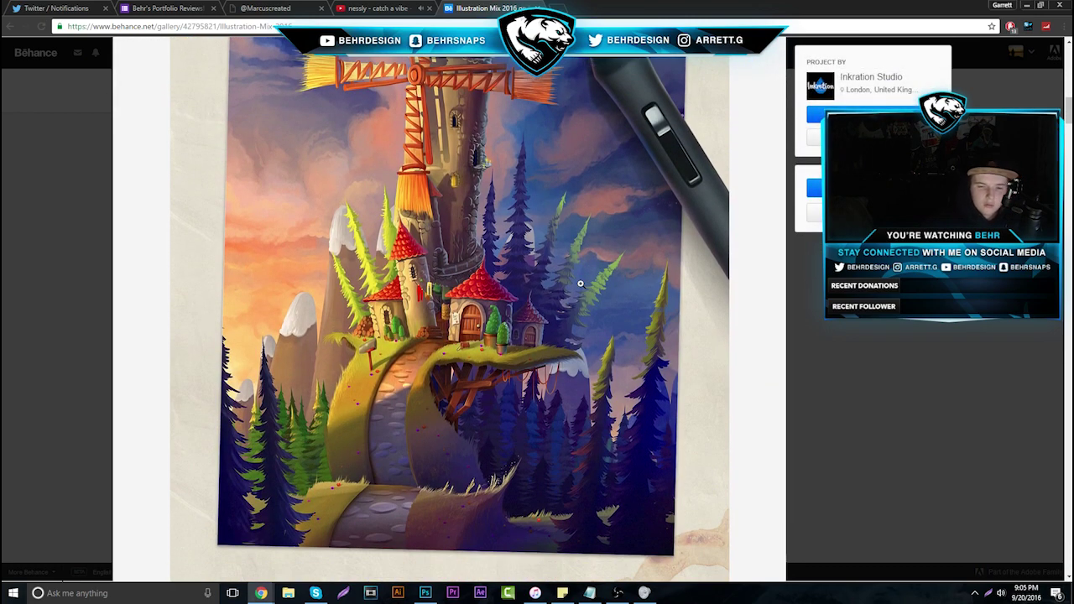
scroll(677, 249, down, 8)
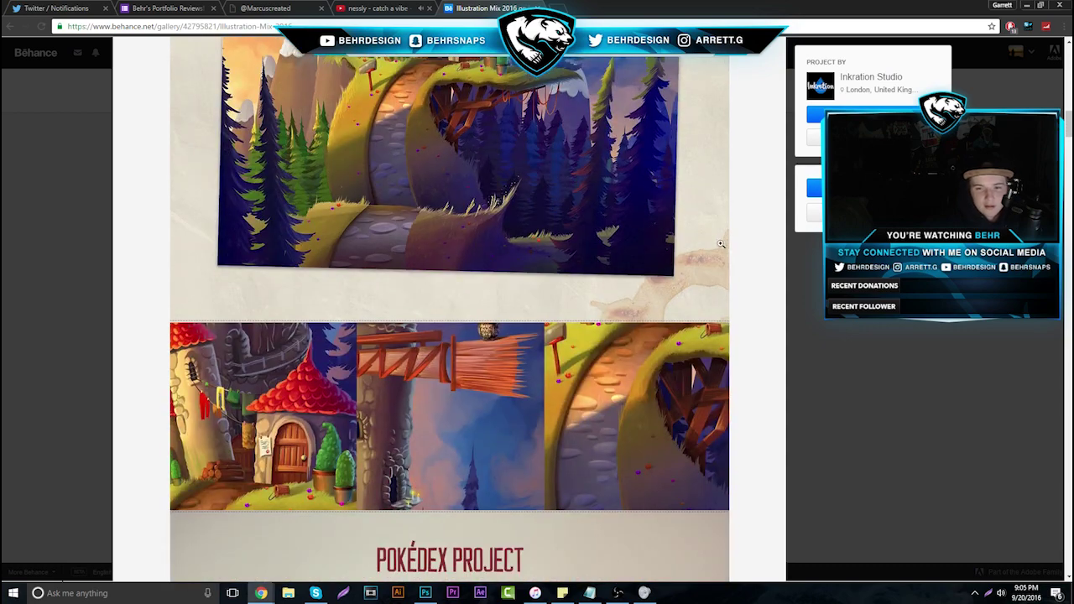
scroll(677, 249, down, 10)
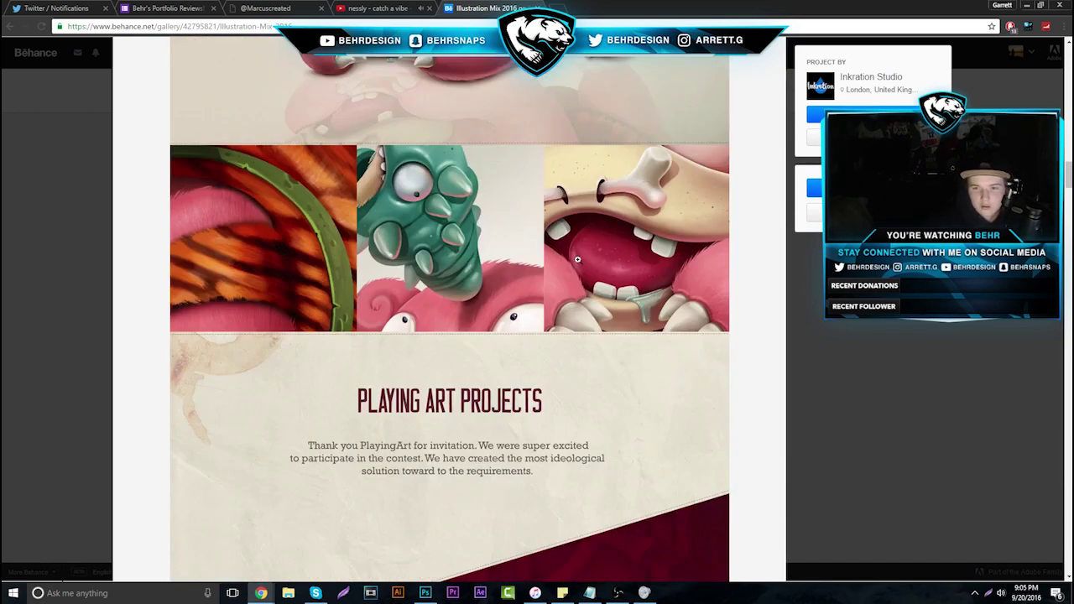
scroll(602, 348, down, 8)
scroll(367, 191, down, 7)
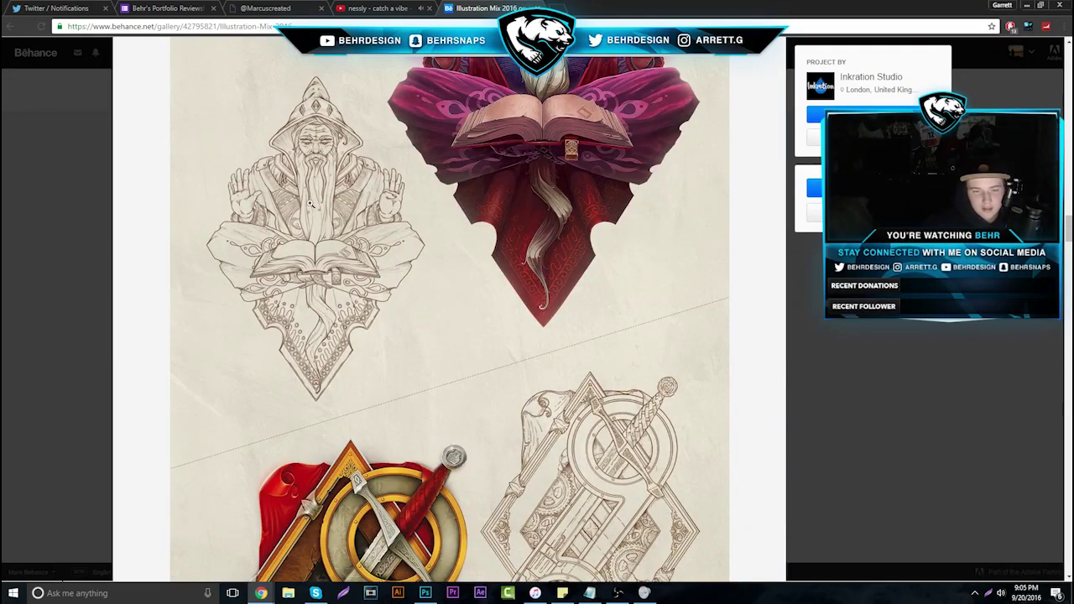
scroll(502, 213, up, 2)
scroll(573, 80, down, 8)
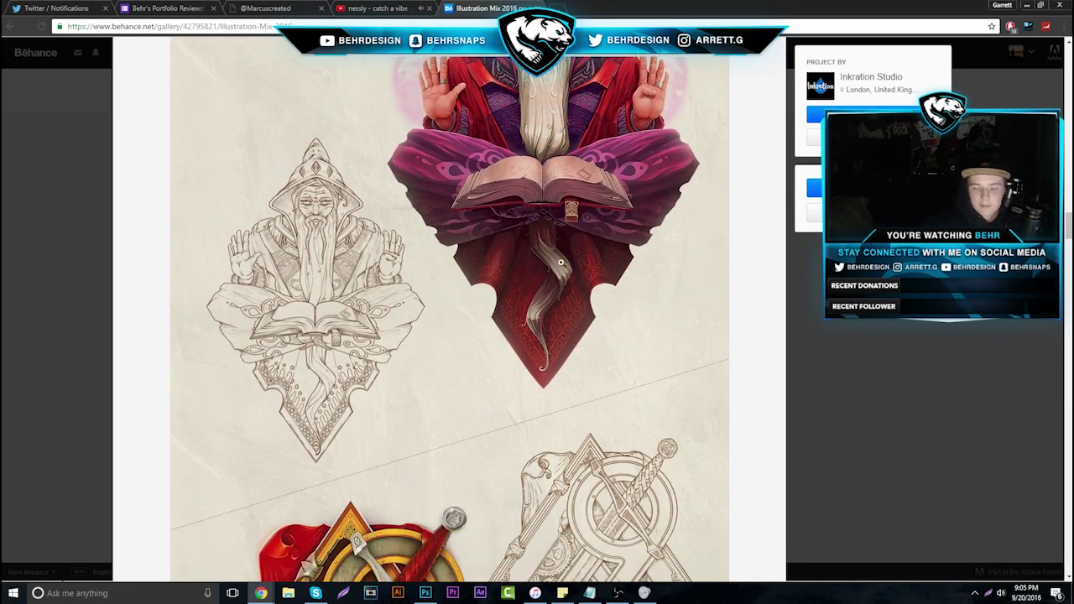
click(828, 353)
Open the Carbonmade portfolio's verdy signature project, then switch to Photoshop
key(ctrl+2)
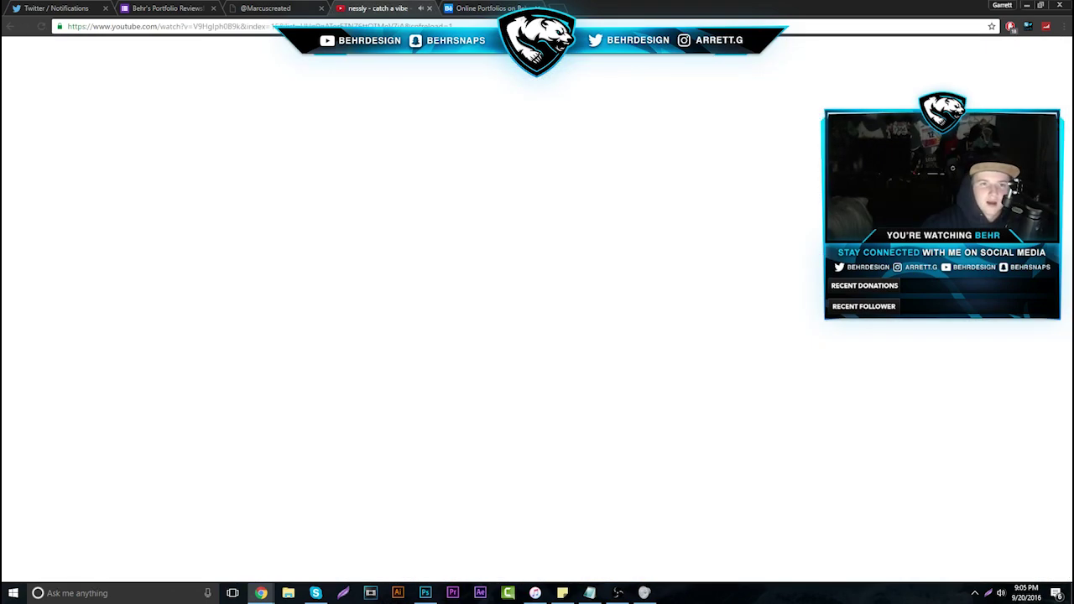
click(251, 8)
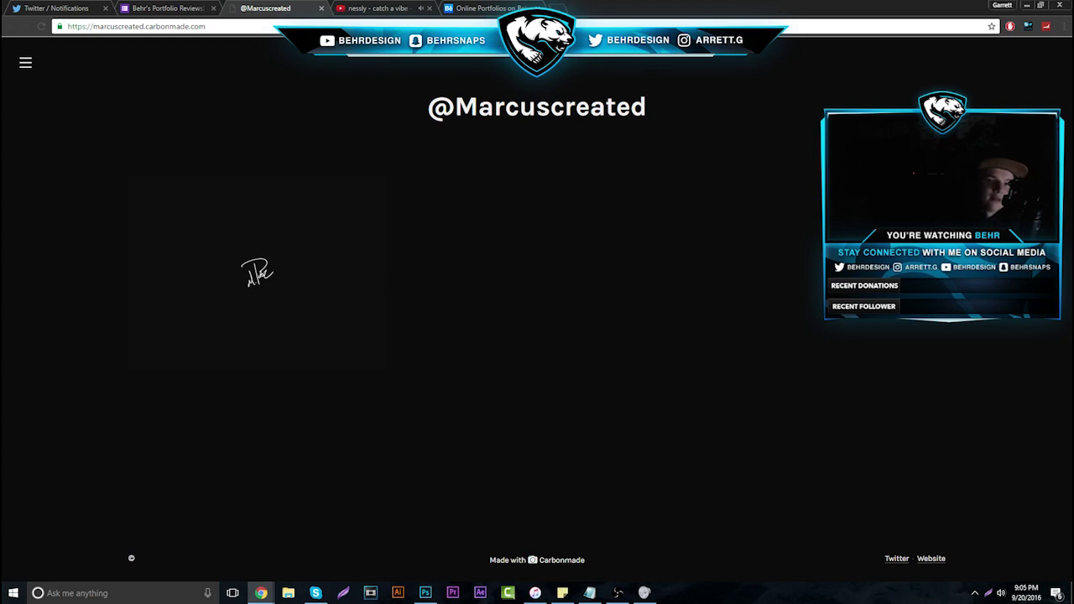
click(254, 294)
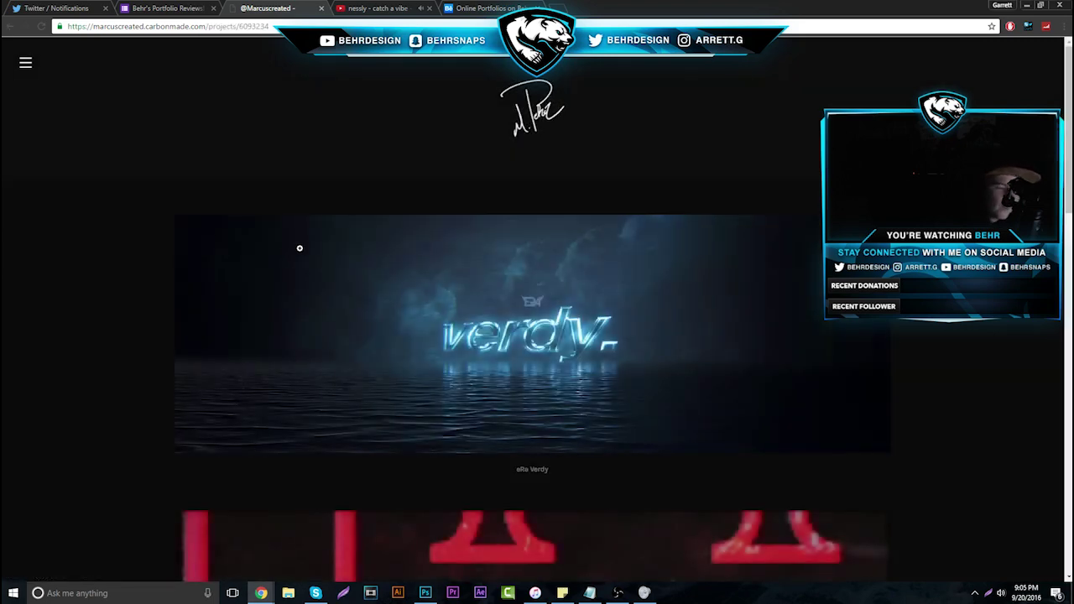
key(alt+Tab)
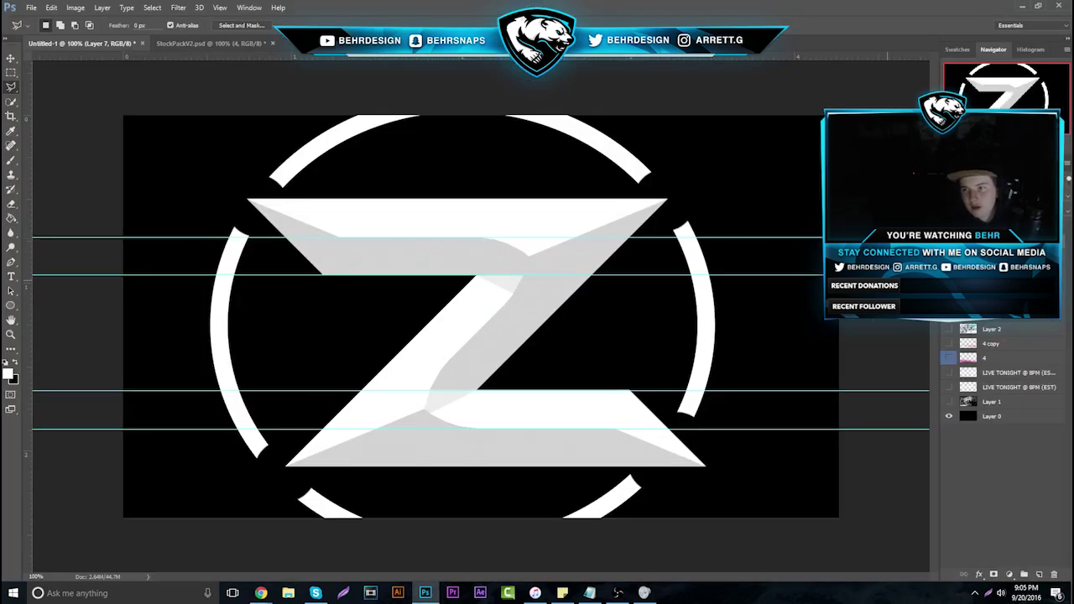
Step back through the edit history and set the Brush tool to 9 px
key(ctrl+z)
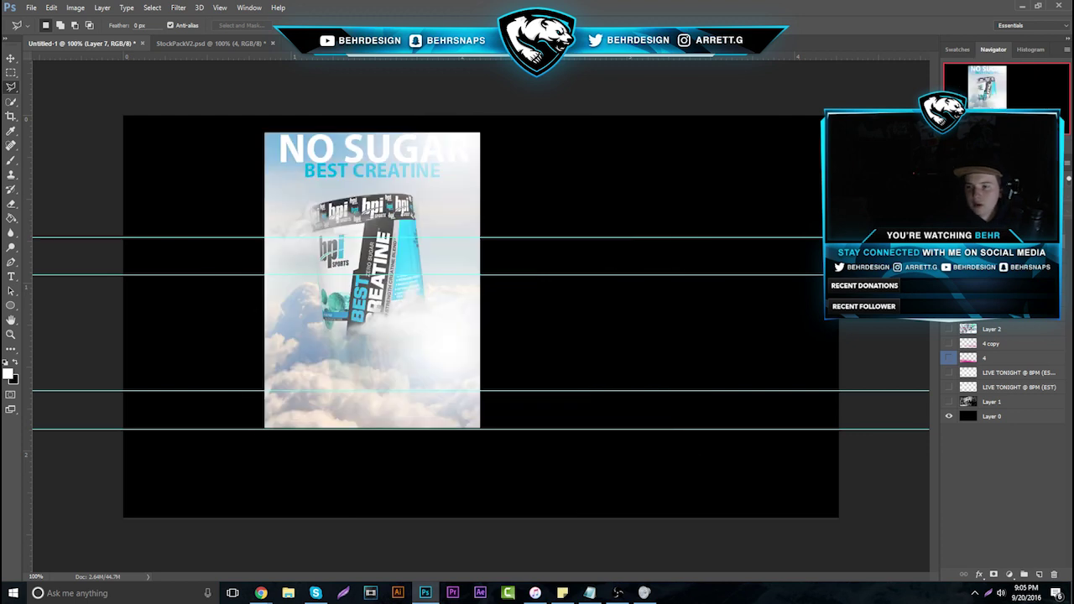
key(ctrl+alt+z)
key(ctrl+alt+z)
key(ctrl+alt+z)
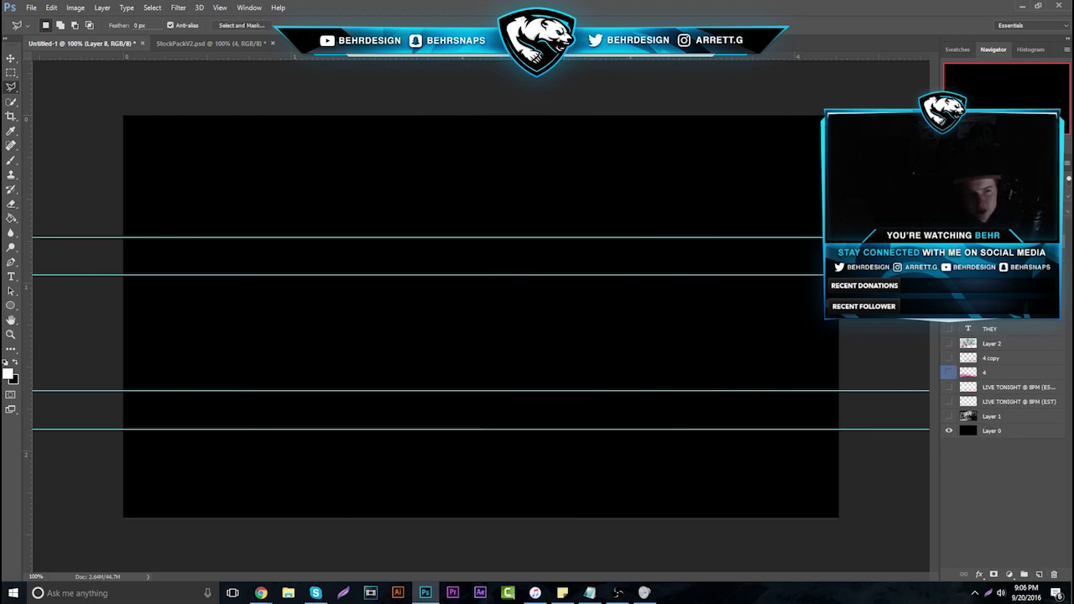
click(11, 159)
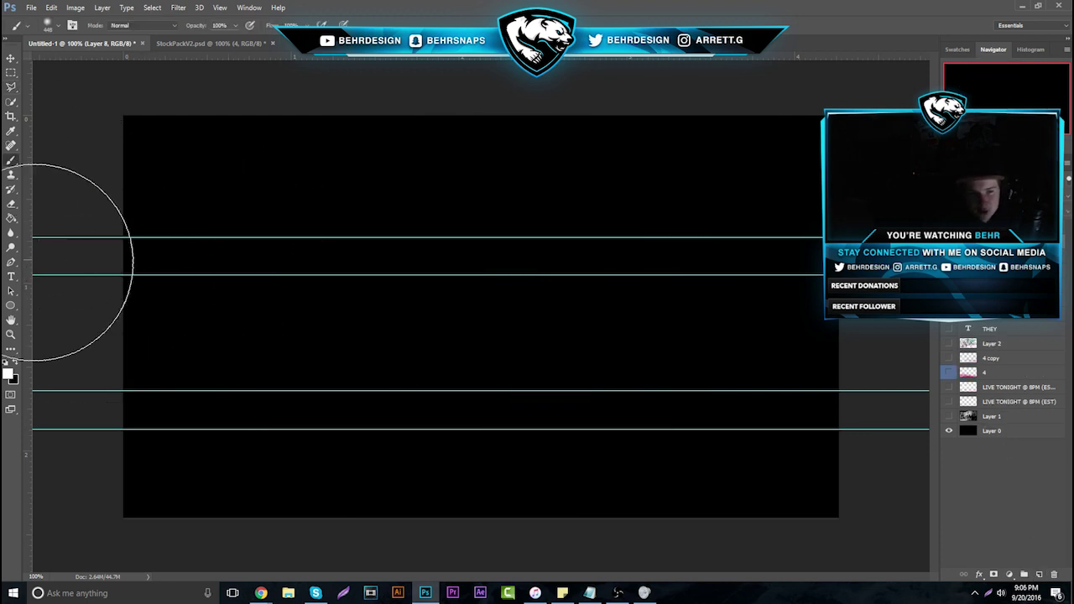
click(59, 28)
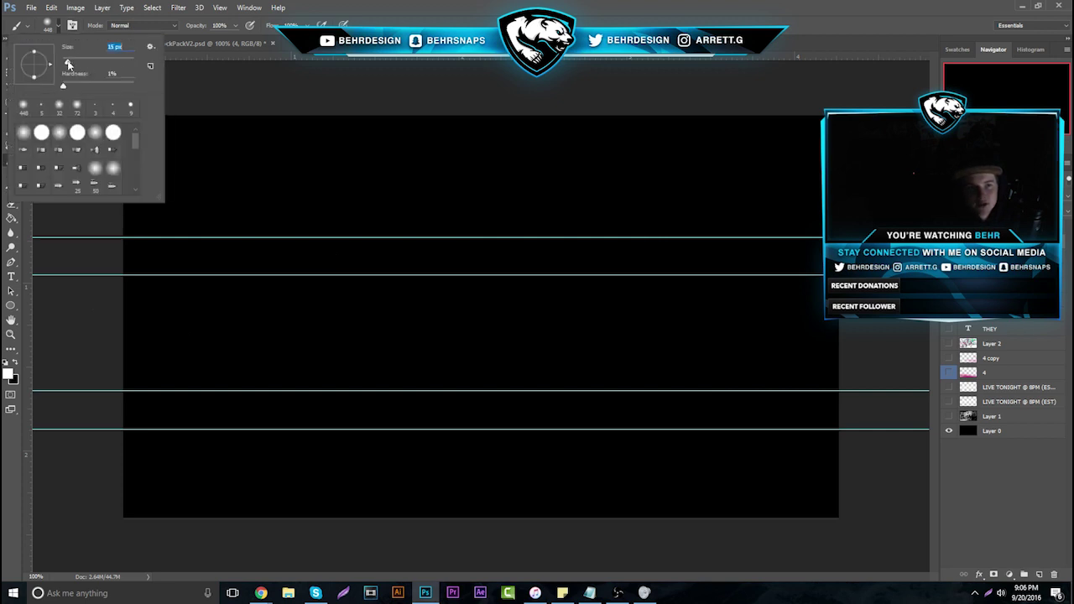
drag(68, 65, 66, 65)
click(356, 222)
Sketch a white face with hair, ears, neck and shoulders, then delete it
mouse_move(375, 189)
mouse_down()
mouse_move(362, 266)
mouse_move(370, 372)
mouse_up()
mouse_move(310, 265)
mouse_down()
mouse_move(350, 244)
mouse_move(445, 255)
mouse_up()
drag(432, 244, 377, 241)
mouse_move(406, 193)
mouse_down()
mouse_move(336, 211)
mouse_move(445, 262)
mouse_move(386, 189)
mouse_up()
drag(338, 232, 357, 236)
drag(383, 232, 404, 230)
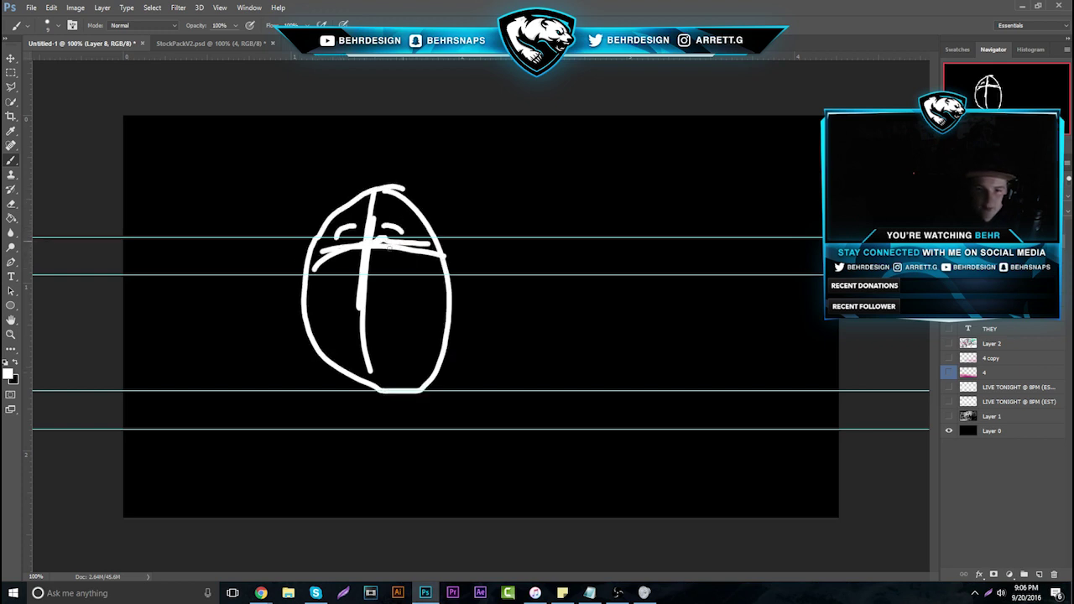
drag(339, 259, 366, 240)
drag(337, 308, 402, 316)
drag(359, 267, 361, 297)
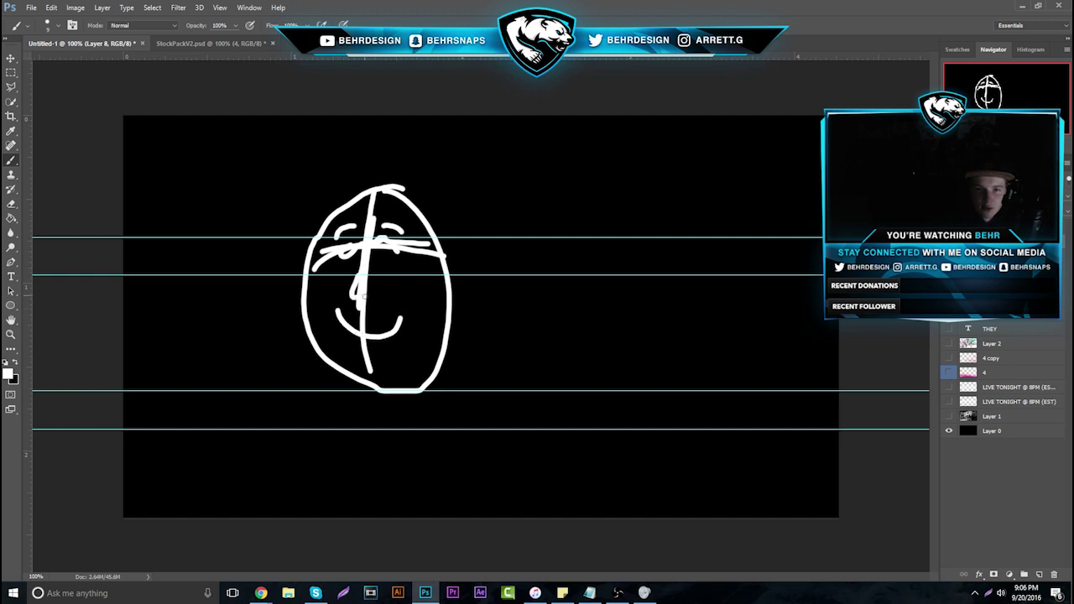
mouse_move(368, 207)
mouse_down()
mouse_move(351, 166)
mouse_move(382, 165)
mouse_up()
mouse_move(391, 191)
mouse_down()
mouse_move(428, 176)
mouse_move(441, 196)
mouse_up()
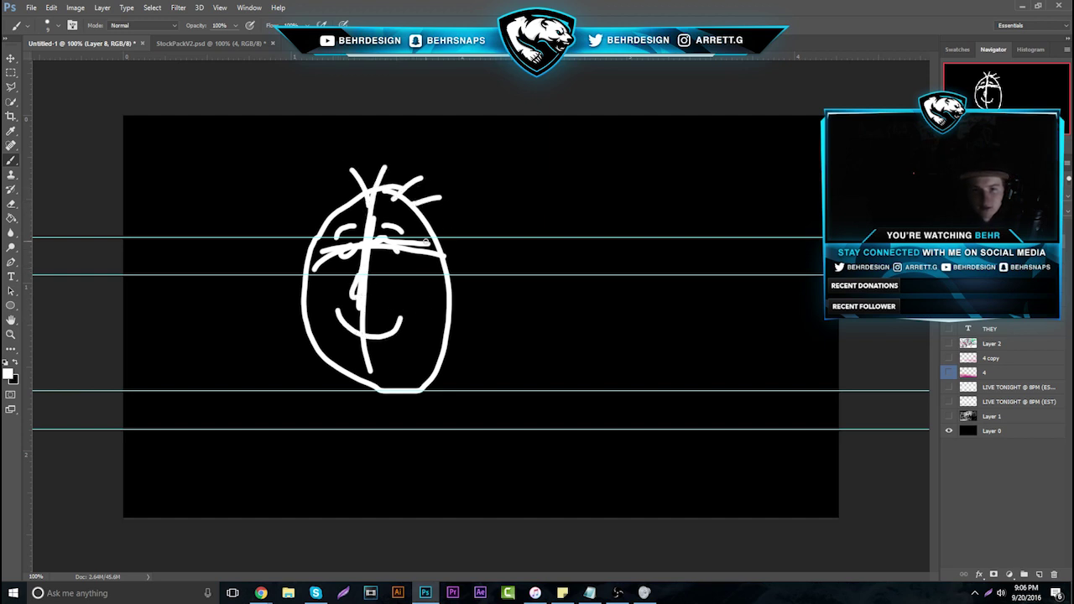
drag(430, 243, 465, 292)
drag(317, 225, 304, 279)
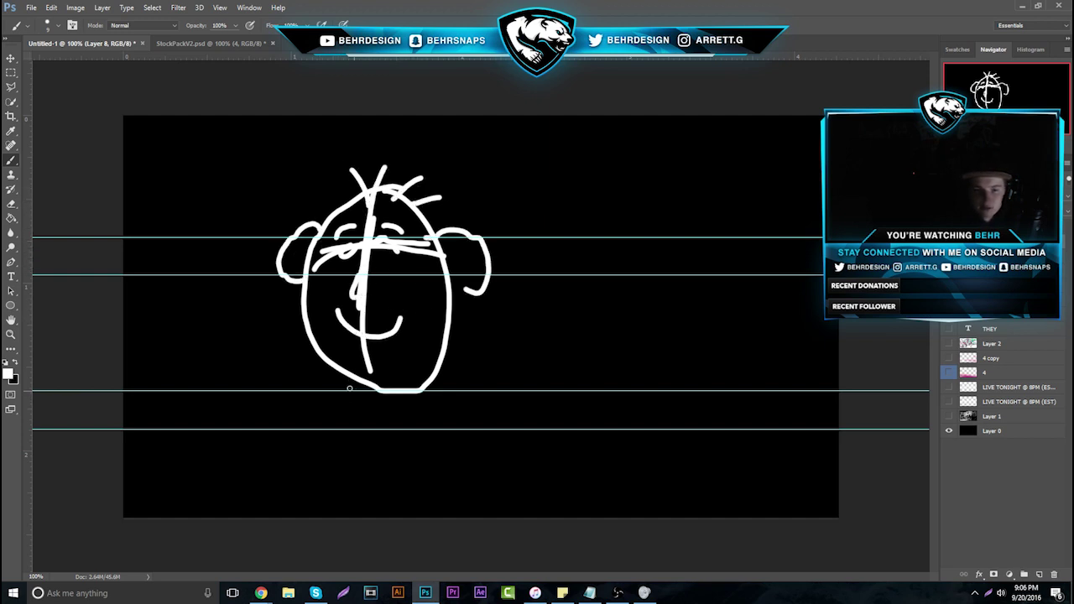
drag(357, 379, 366, 417)
mouse_move(366, 420)
mouse_down()
mouse_move(240, 417)
mouse_move(242, 428)
mouse_move(543, 437)
mouse_up()
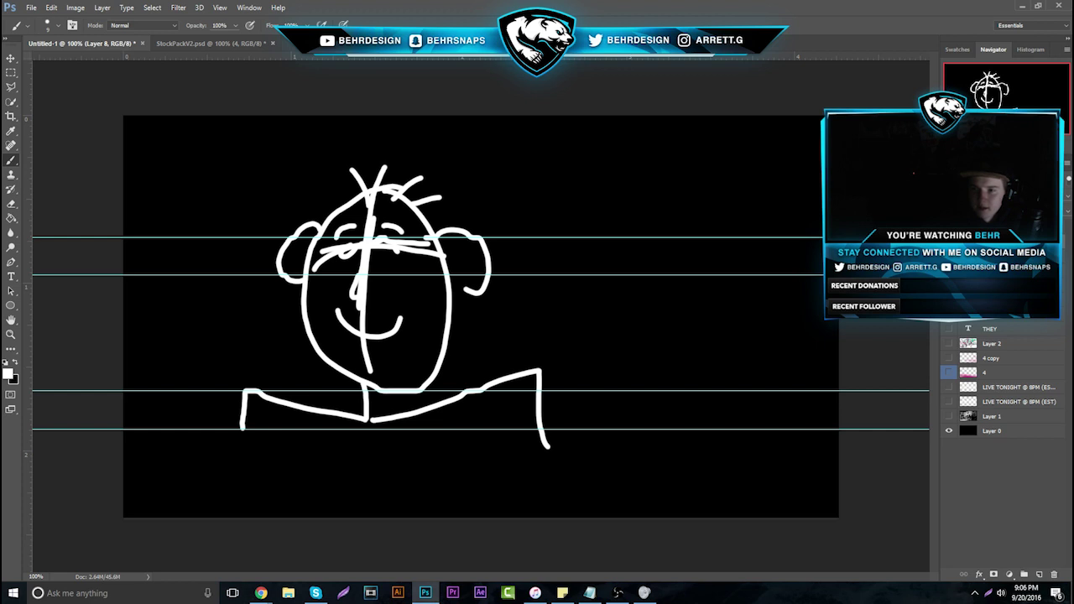
key(Delete)
Add new Layer 3, draw a smiley with eyes, mouth and hair, then delete it
click(1040, 574)
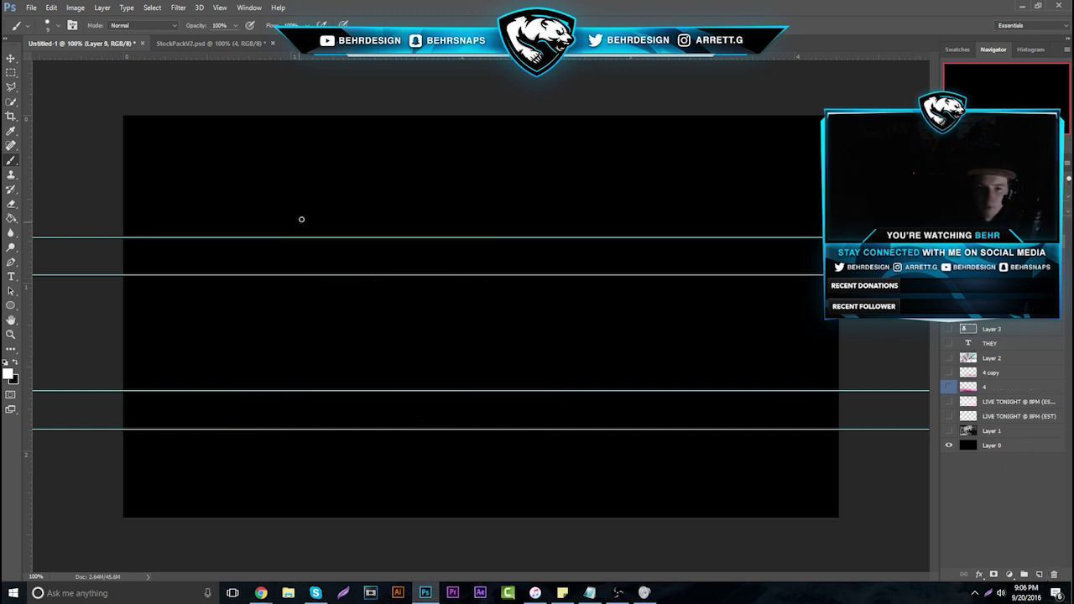
click(313, 189)
click(350, 186)
drag(309, 204, 374, 199)
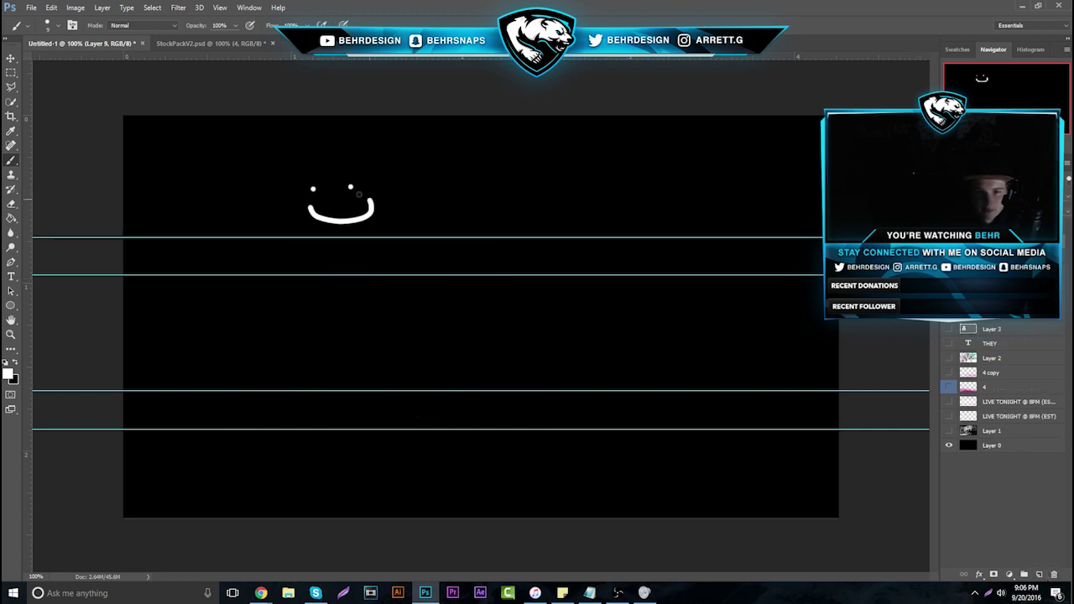
mouse_move(296, 172)
mouse_down()
mouse_move(306, 167)
mouse_move(287, 144)
mouse_move(282, 159)
mouse_up()
mouse_move(332, 153)
mouse_down()
mouse_move(344, 143)
mouse_move(407, 159)
mouse_up()
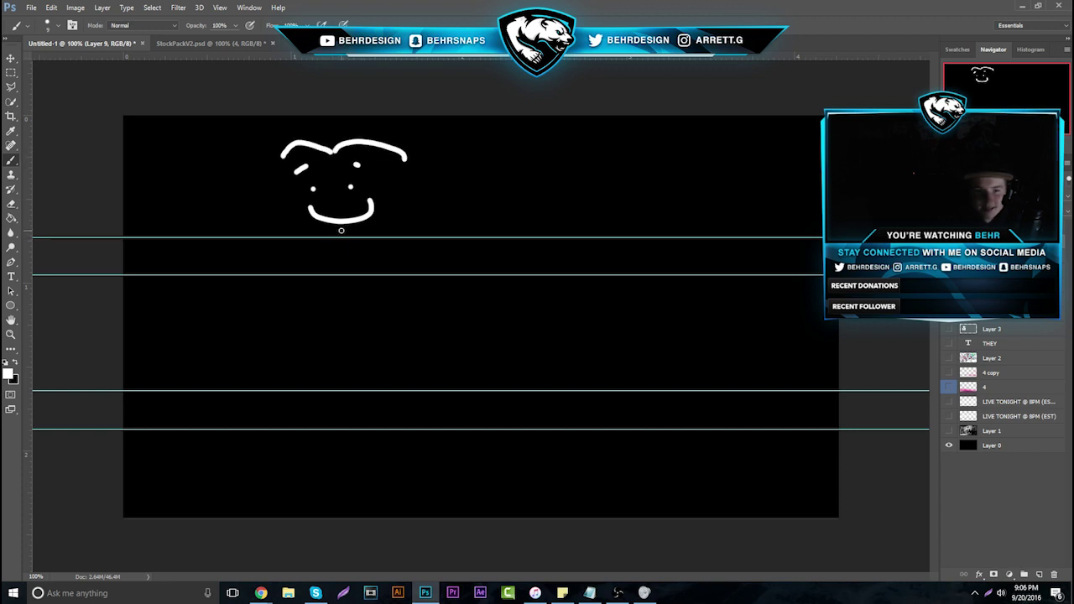
key(Delete)
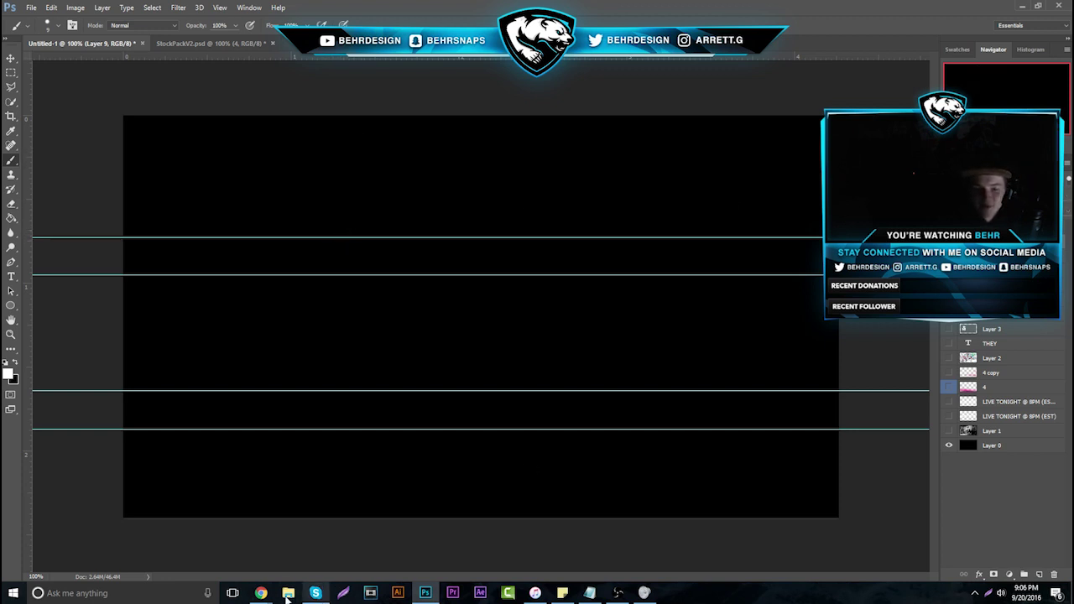
Return to the Carbonmade project and view the enlarged verdy. banner
mouse_move(261, 592)
click(169, 533)
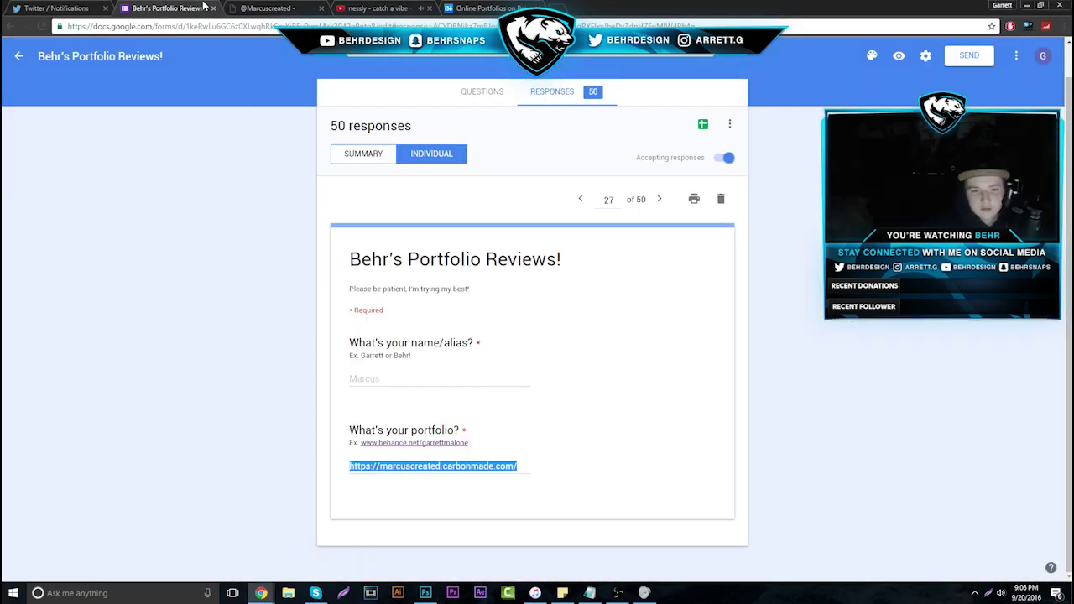
click(204, 7)
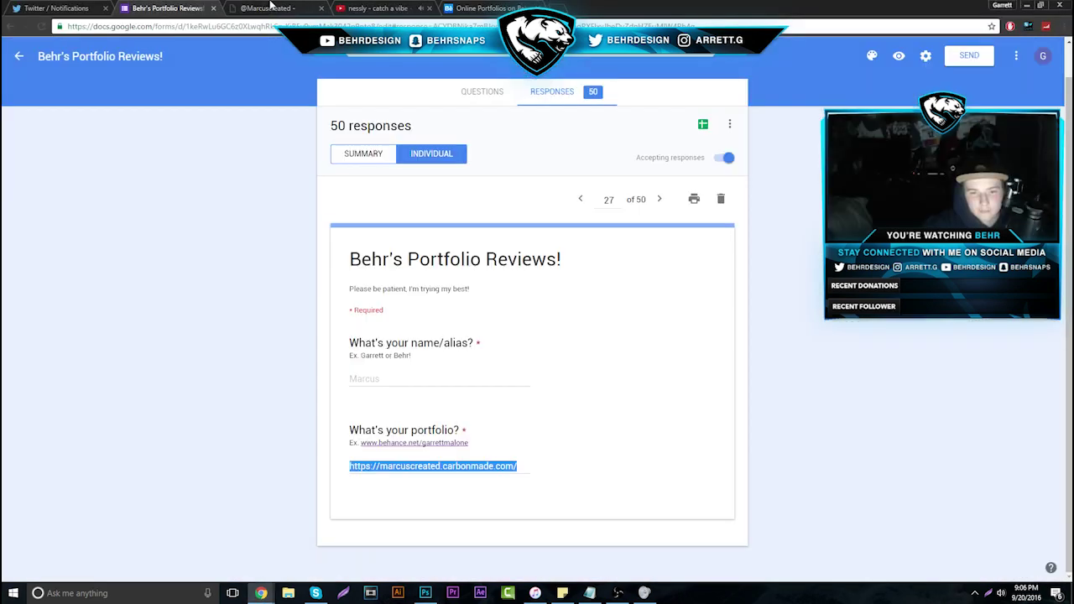
click(270, 7)
click(576, 327)
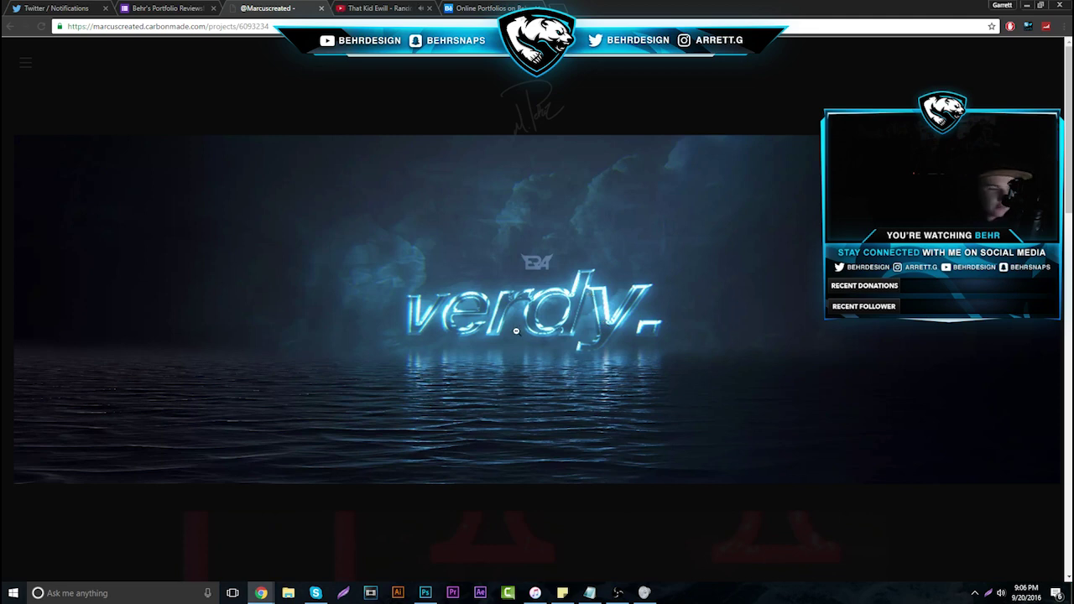
click(537, 343)
scroll(537, 341, down, 4)
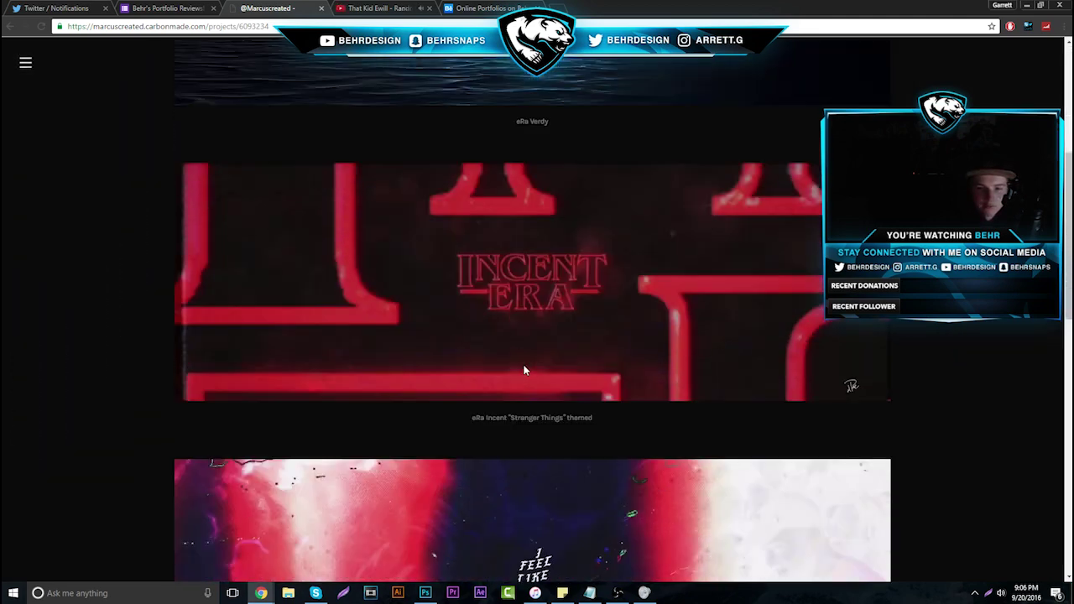
scroll(535, 361, up, 1)
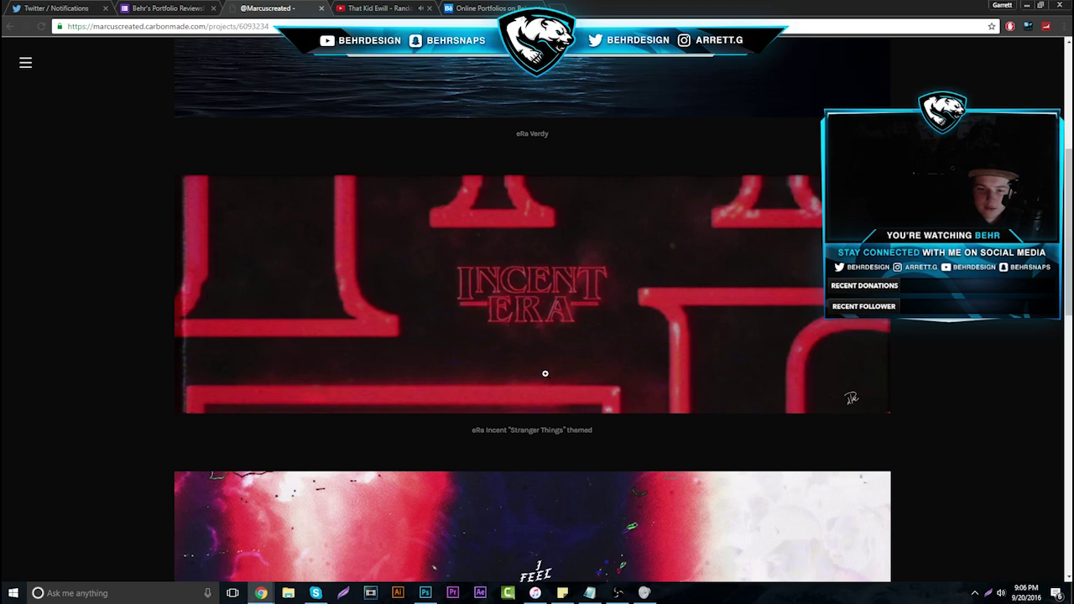
scroll(547, 347, down, 3)
Enlarge and close the Era Push, Jade Saio and Azio keyboard banners in turn
click(554, 339)
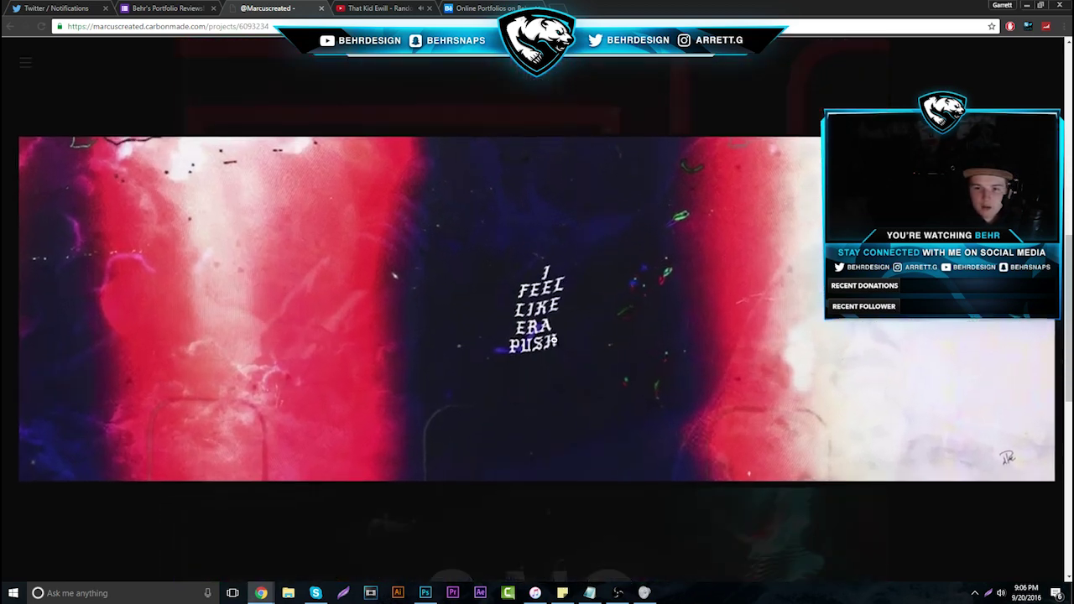
click(529, 346)
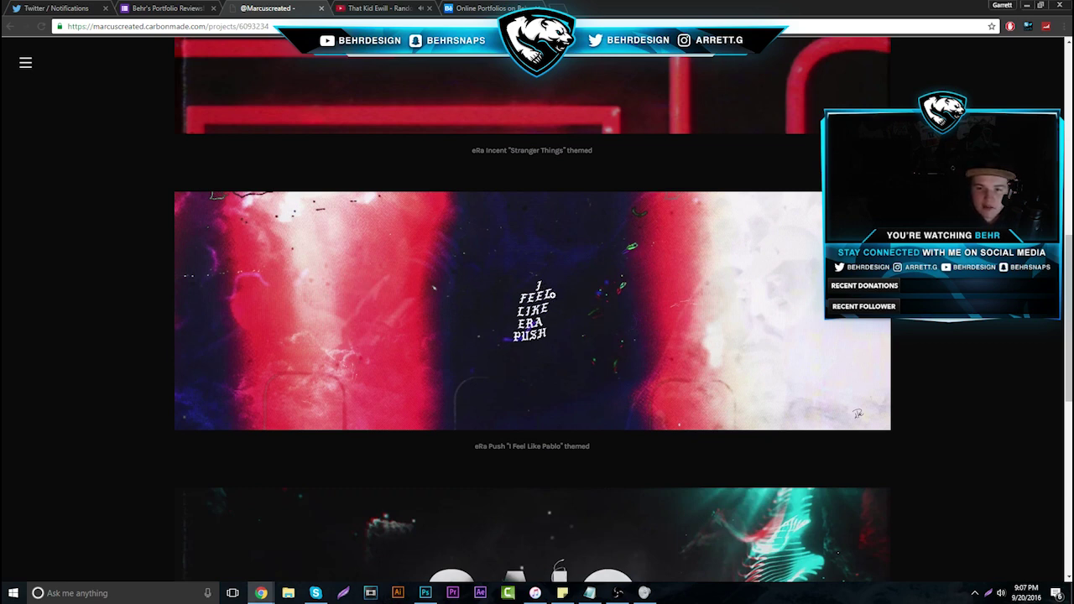
scroll(551, 332, down, 3)
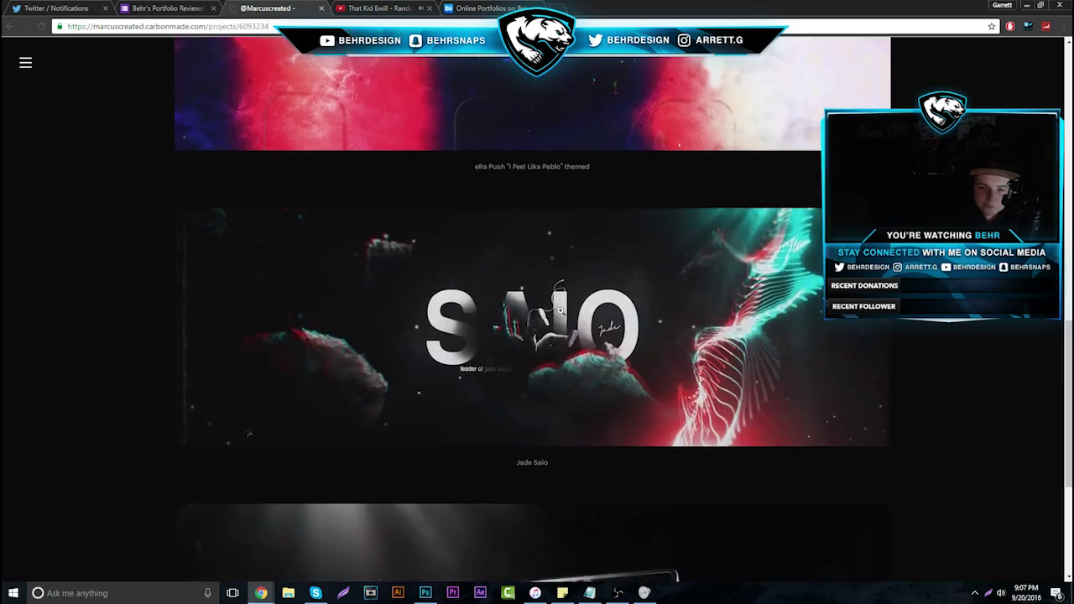
click(559, 313)
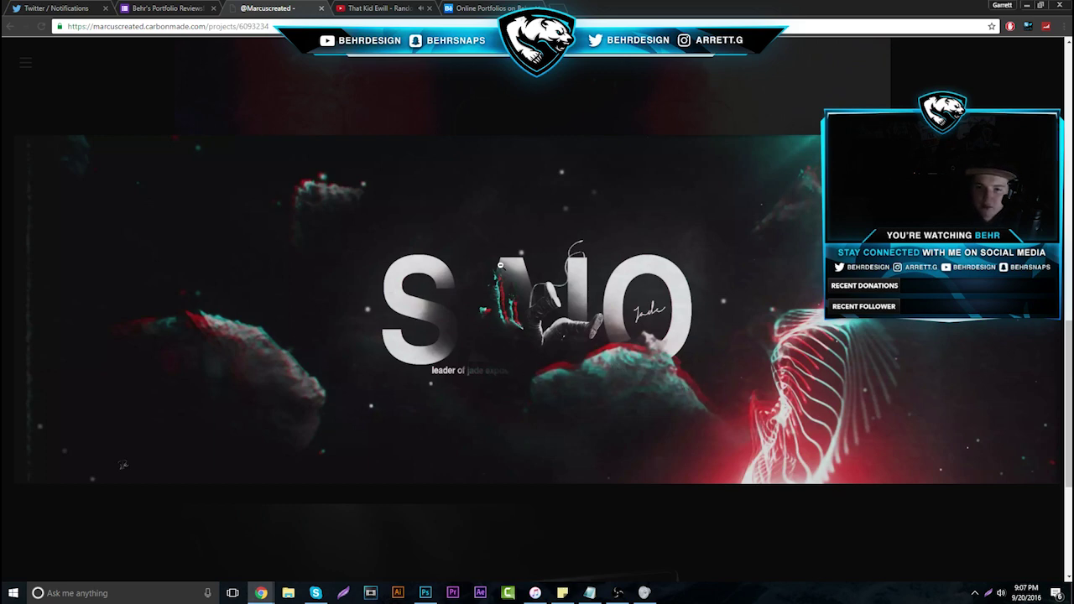
click(530, 374)
scroll(531, 382, down, 1)
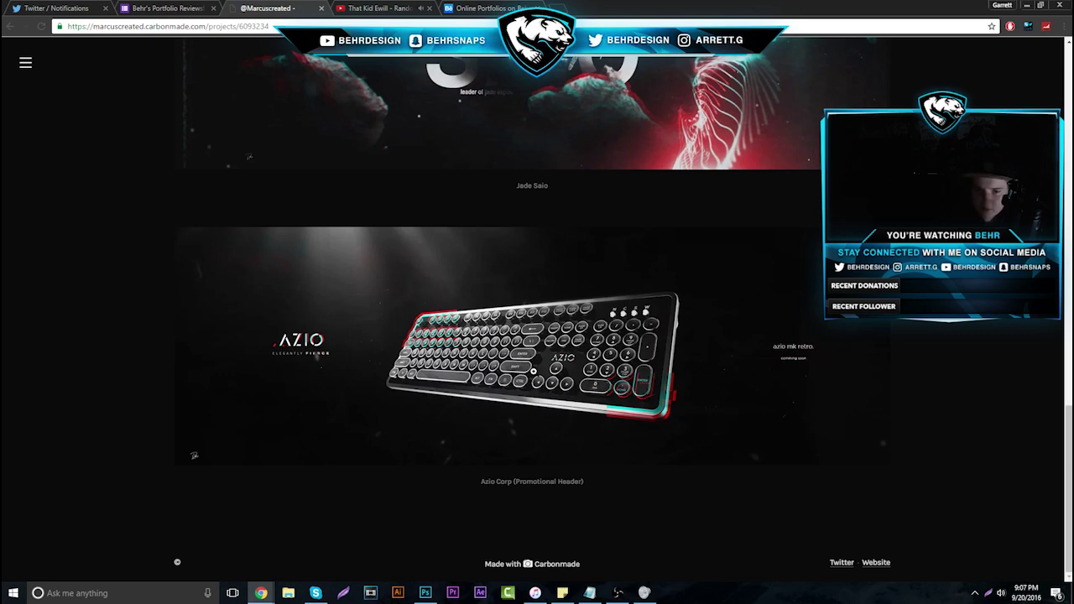
click(532, 371)
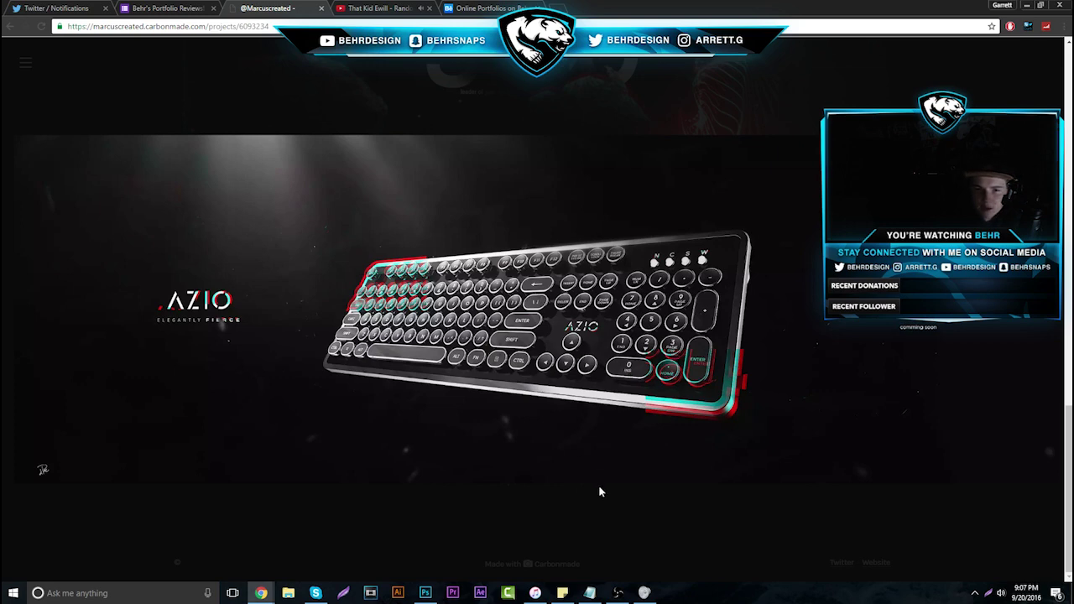
click(489, 532)
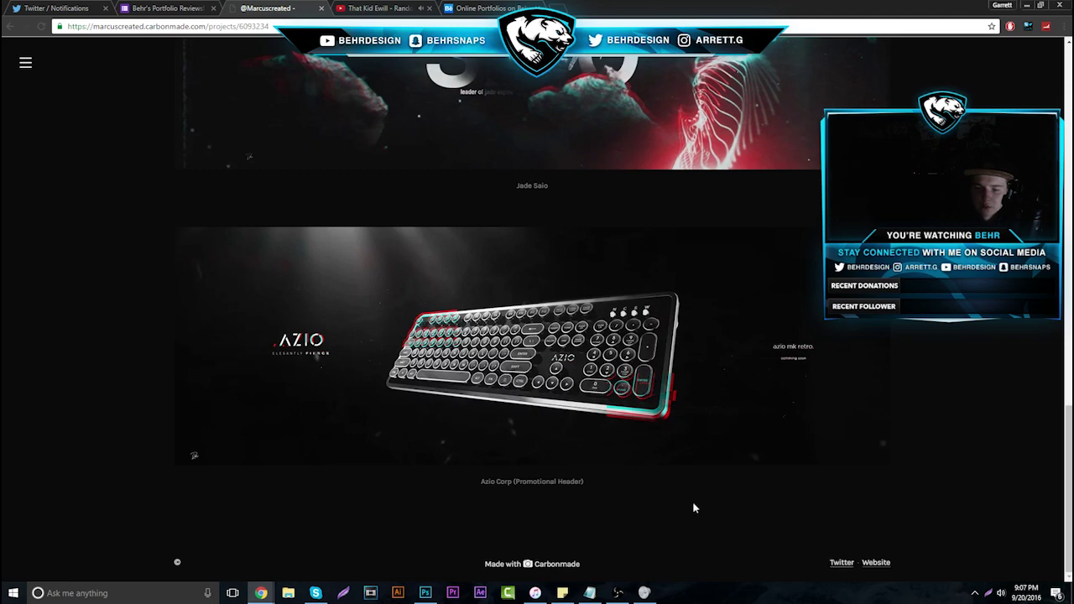
scroll(503, 386, up, 3)
Close the reviewed portfolio, advance to response 28 and open its SymbolArts Carbonmade link
click(322, 9)
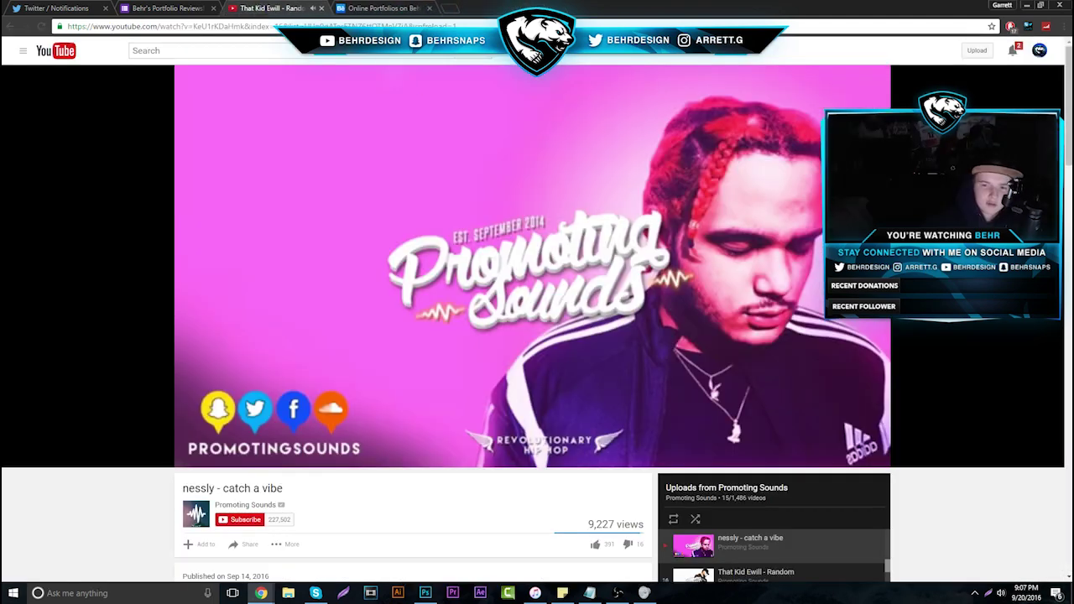
click(167, 8)
click(660, 198)
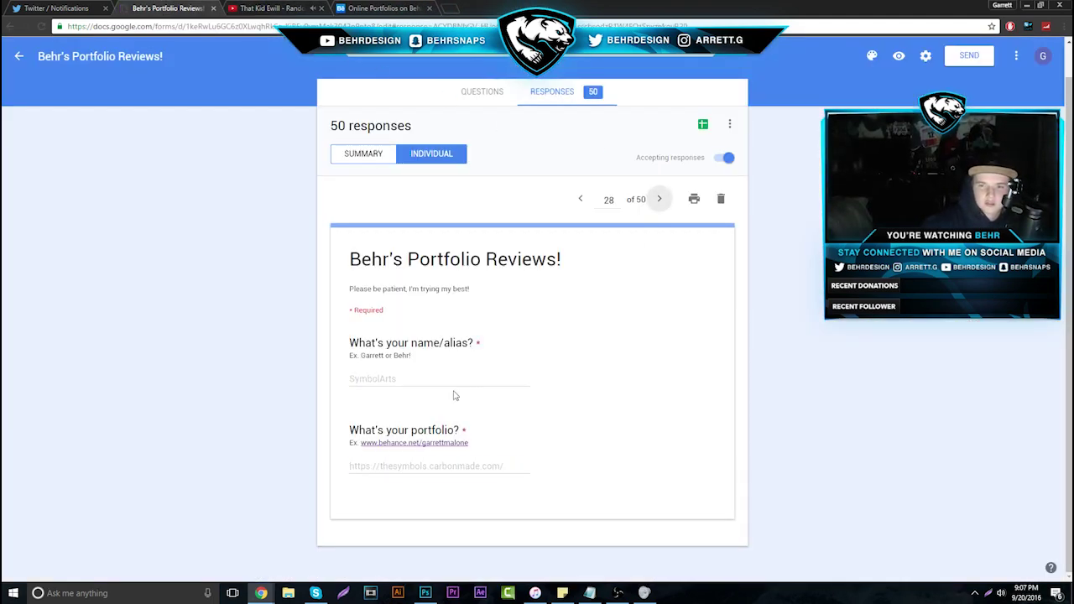
drag(348, 467, 537, 470)
right_click(457, 465)
click(489, 486)
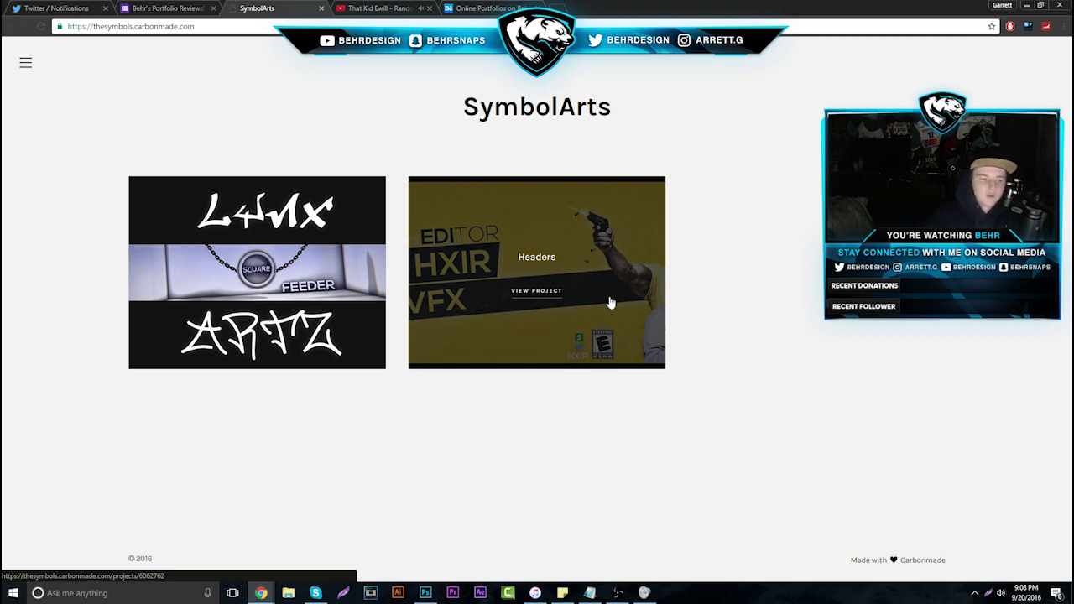
Browse the SymbolArts Lynx banner project page
click(348, 302)
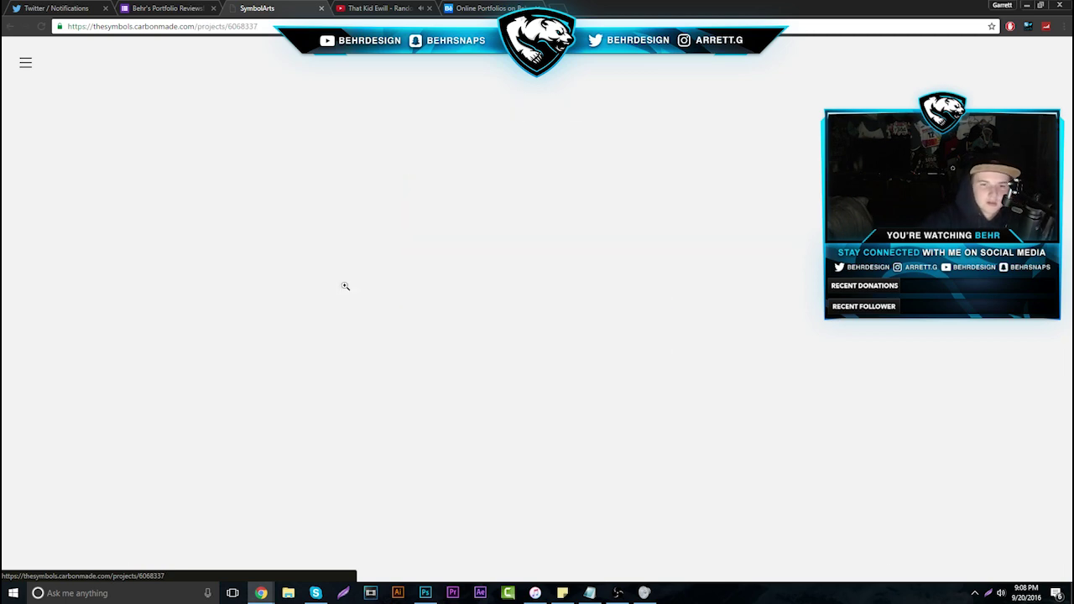
scroll(342, 282, down, 1)
click(160, 8)
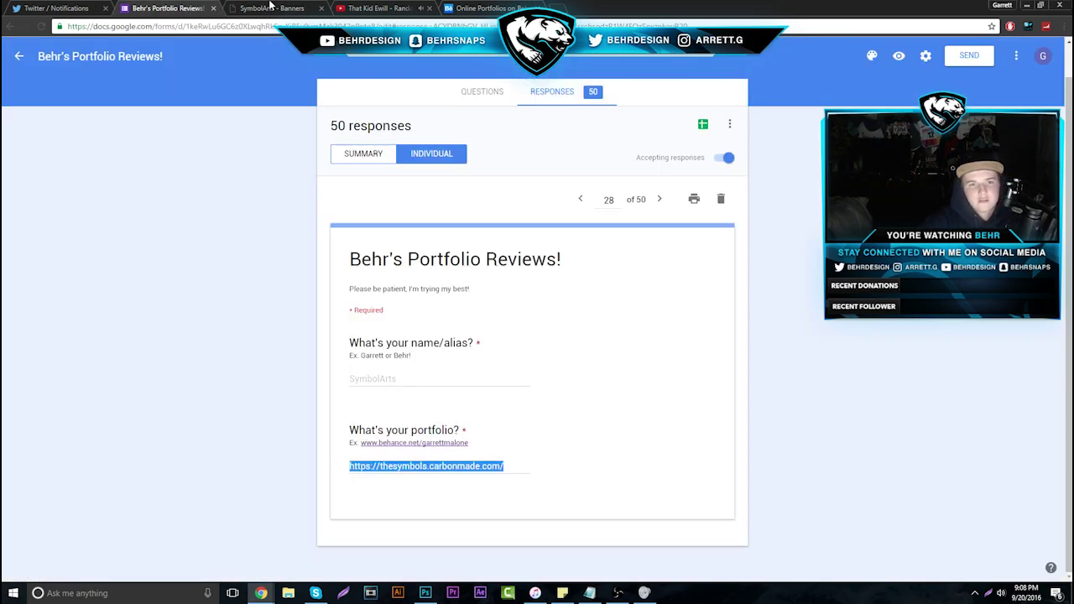
click(272, 8)
scroll(460, 322, down, 1)
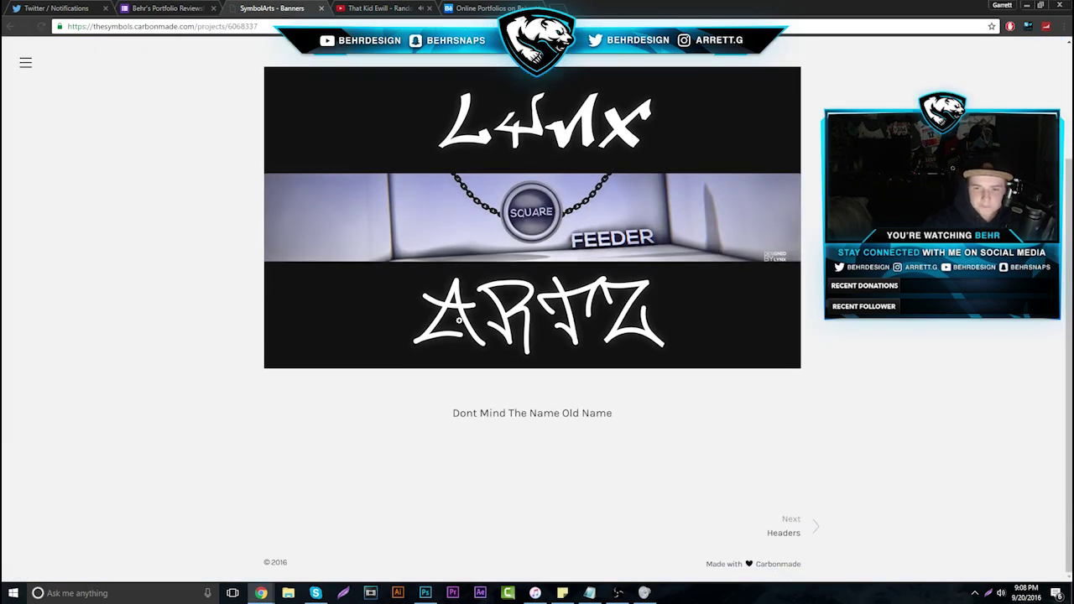
scroll(524, 394, up, 1)
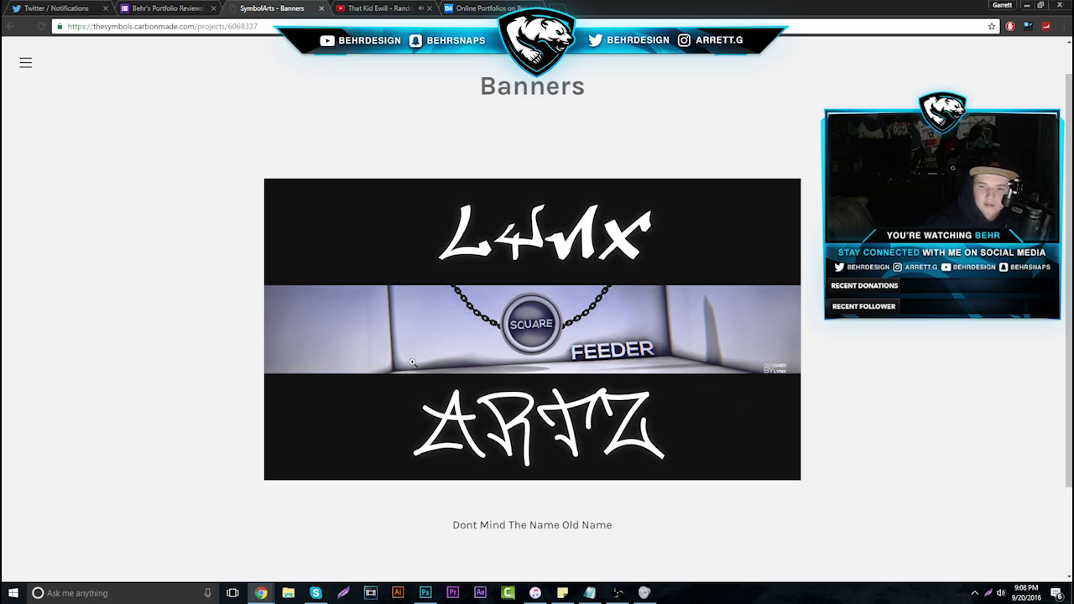
scroll(718, 378, down, 2)
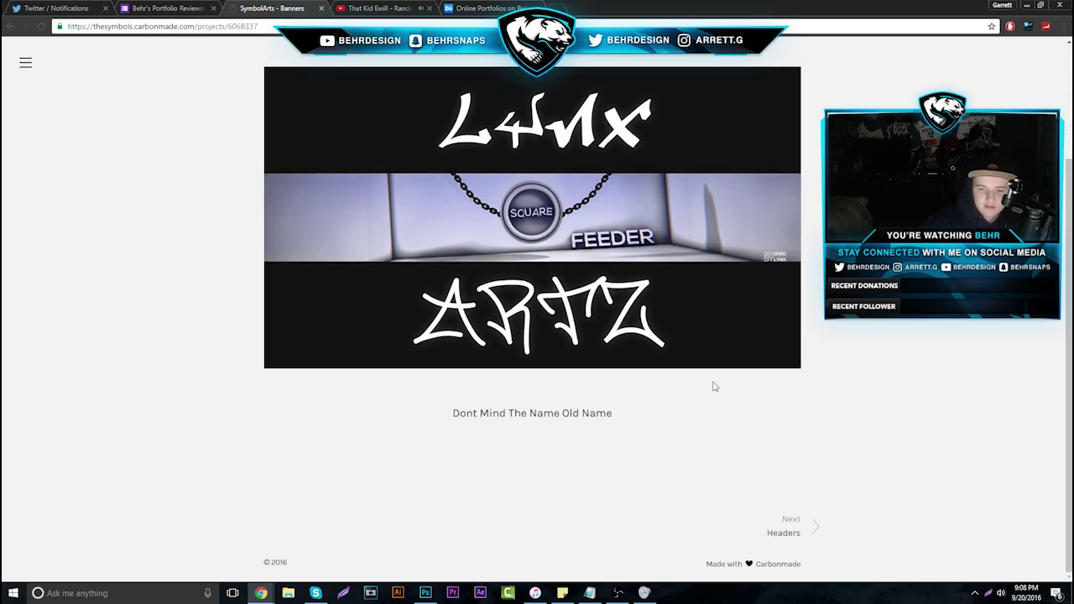
View the Headers project's Kazu banner enlarged, then close the SymbolArts portfolio
click(785, 533)
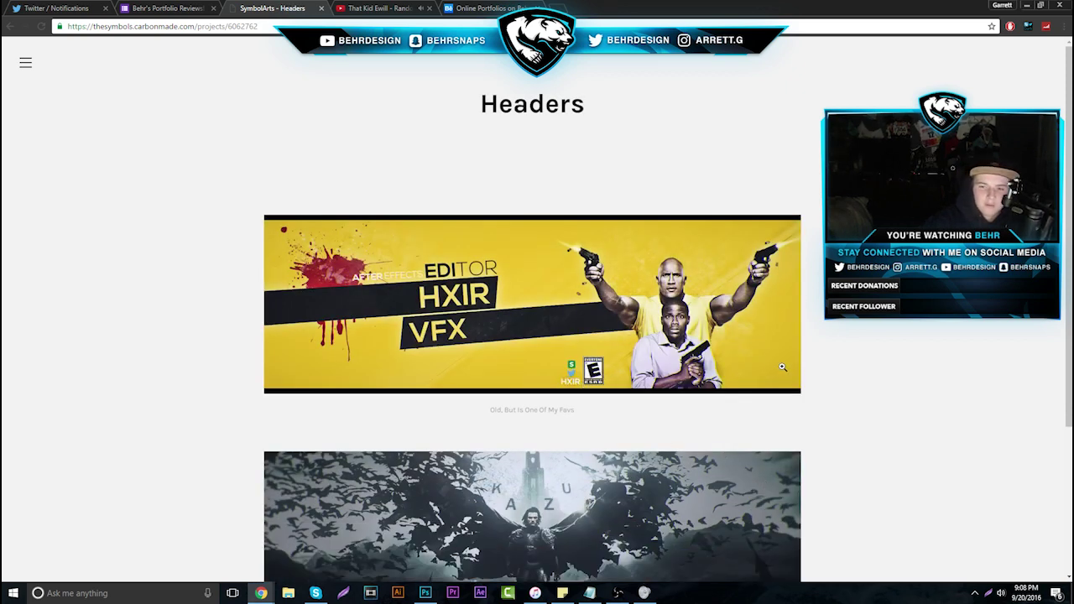
scroll(789, 376, down, 4)
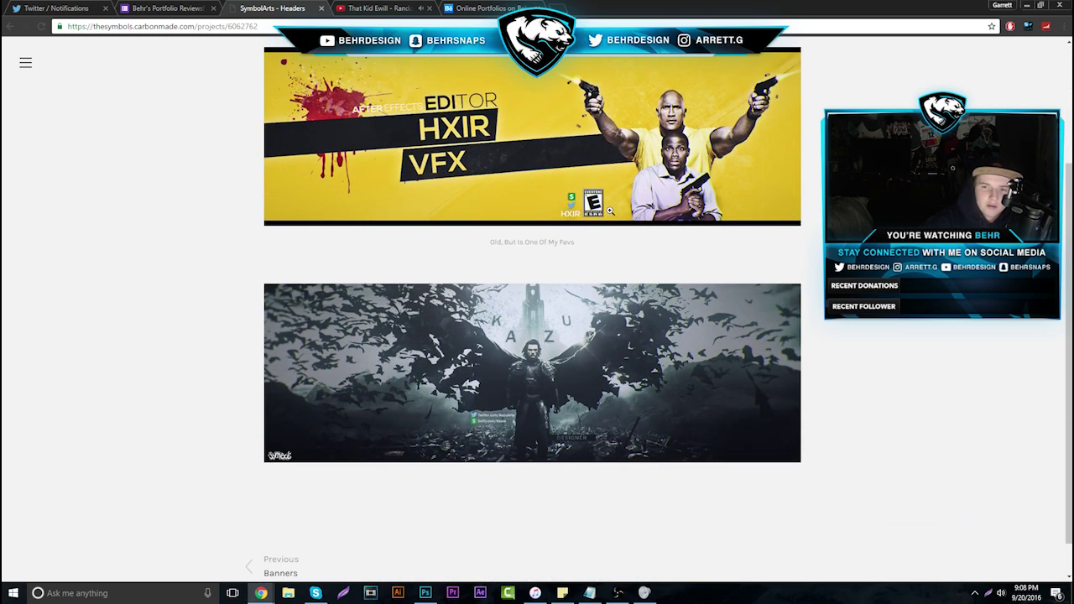
scroll(612, 256, down, 1)
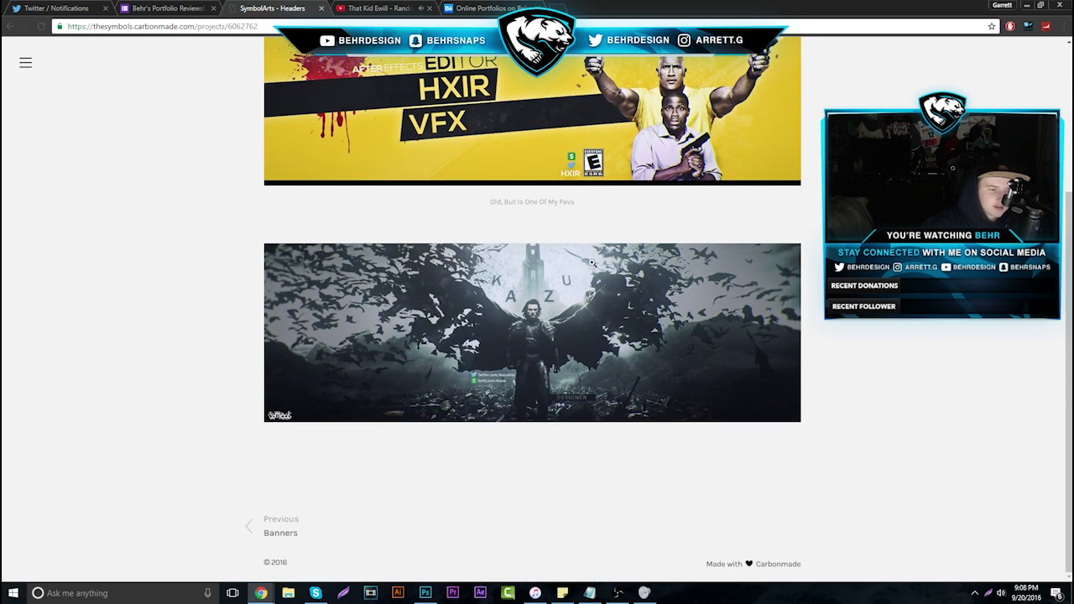
click(570, 304)
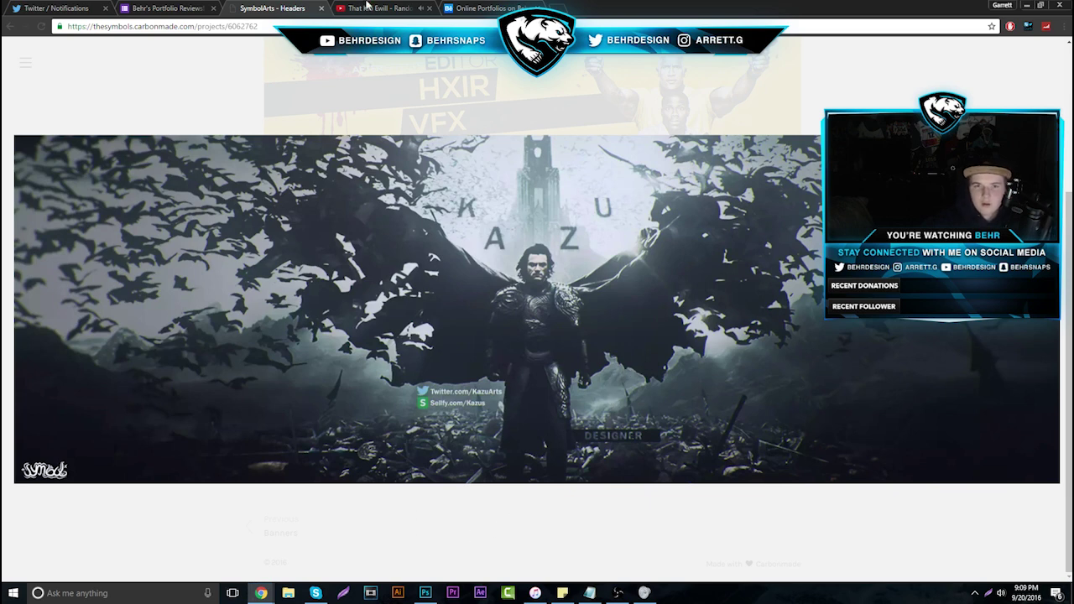
click(321, 8)
Advance to response 29 and open its submitted Imgur album link in a new tab
click(659, 199)
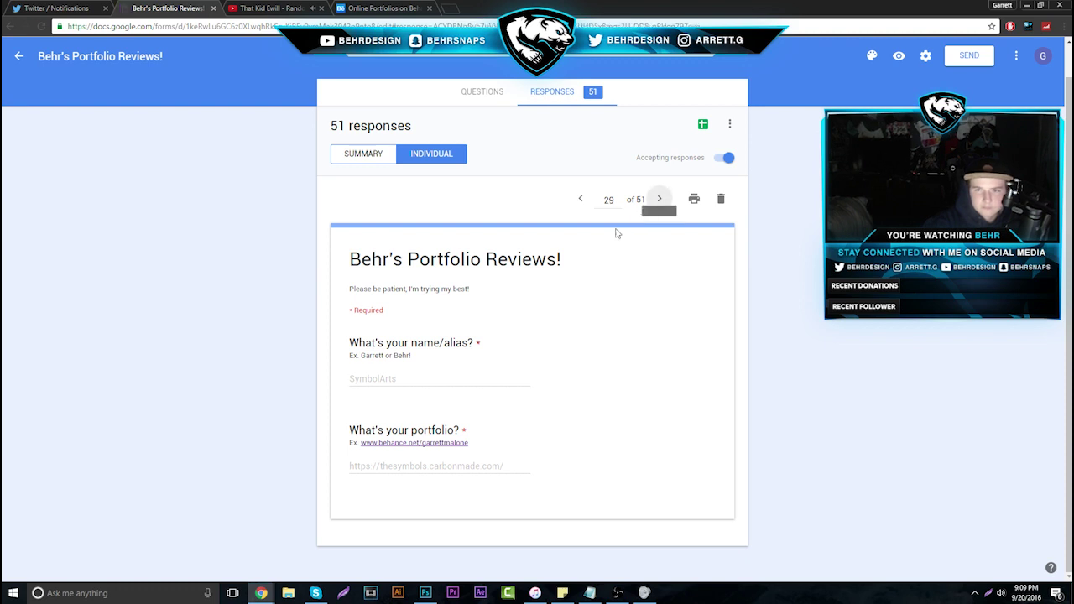
drag(347, 468, 562, 476)
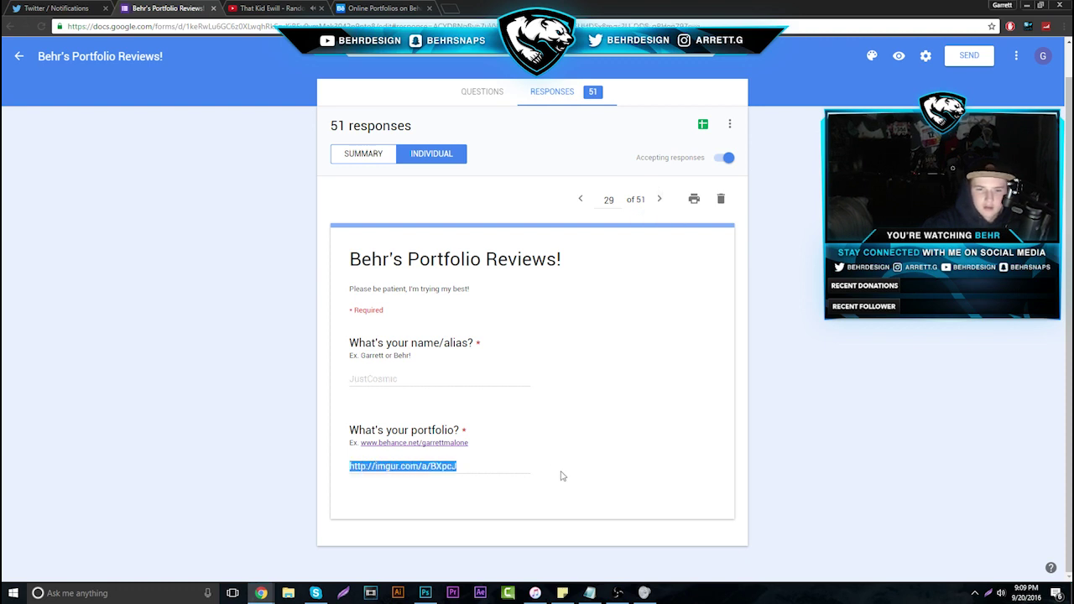
right_click(428, 474)
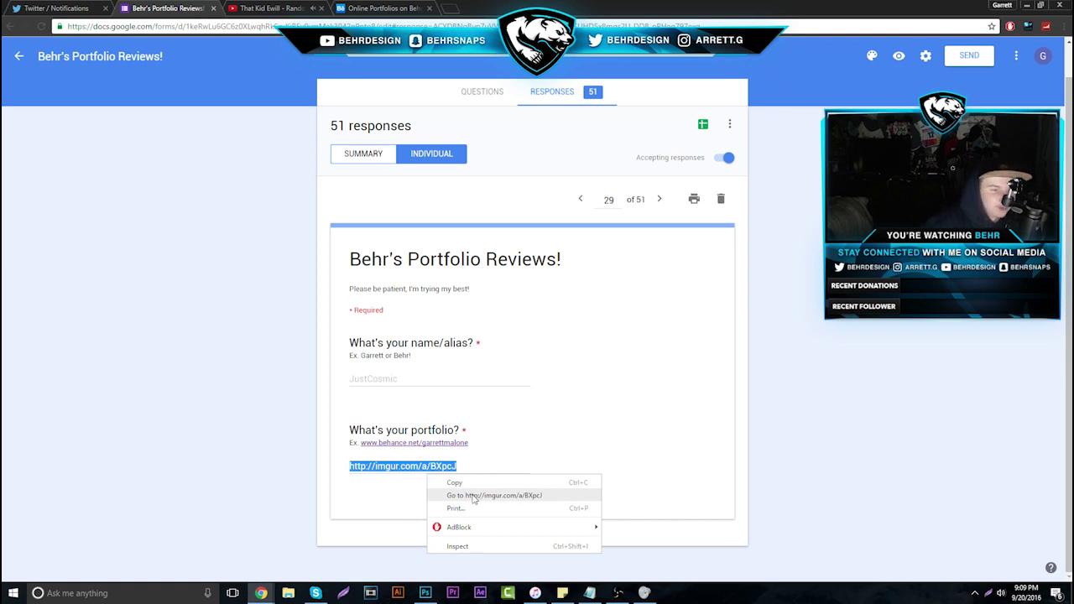
click(475, 496)
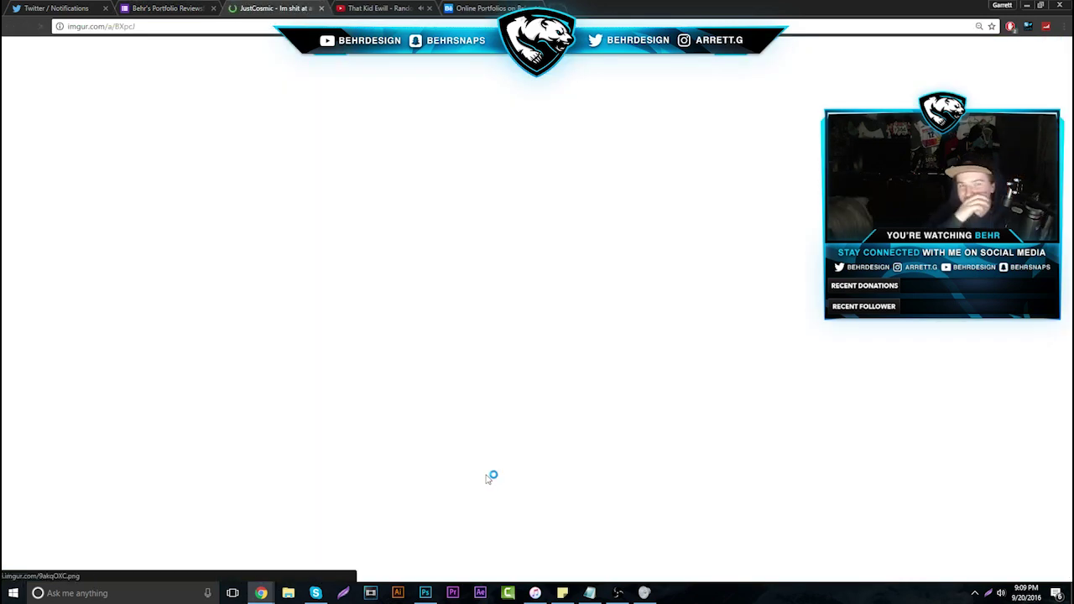
Scroll the Imgur album and view the Intermission panel enlarged, then close it
scroll(403, 323, down, 8)
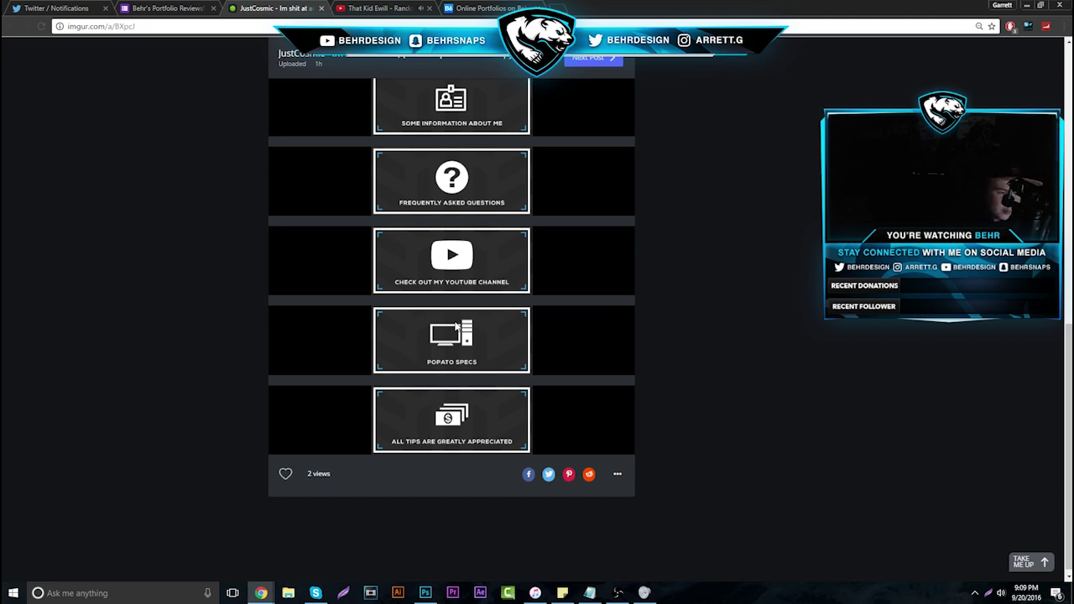
scroll(436, 271, up, 10)
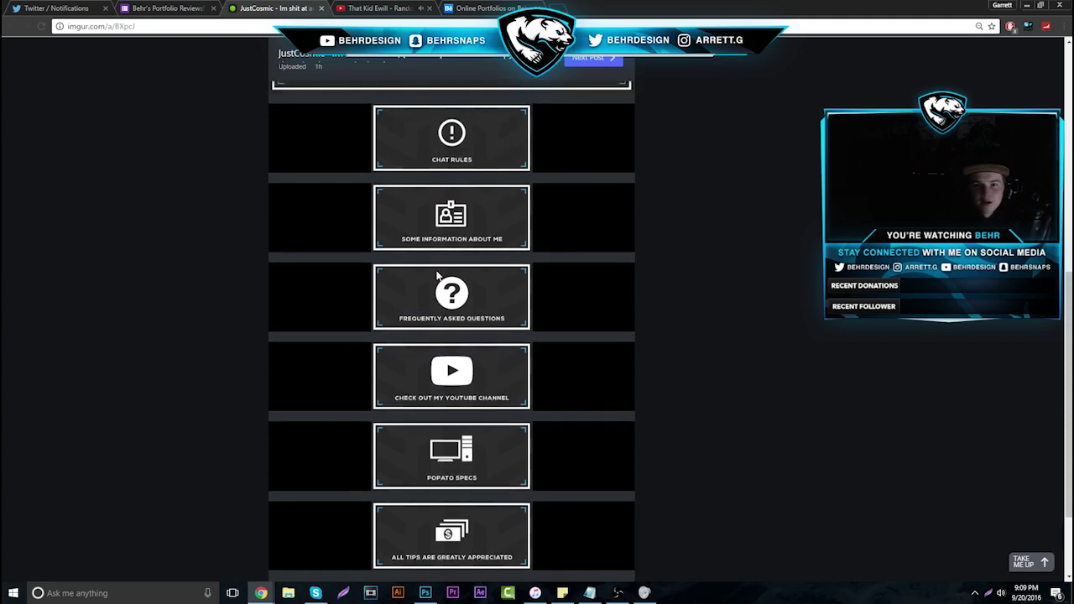
scroll(445, 268, up, 2)
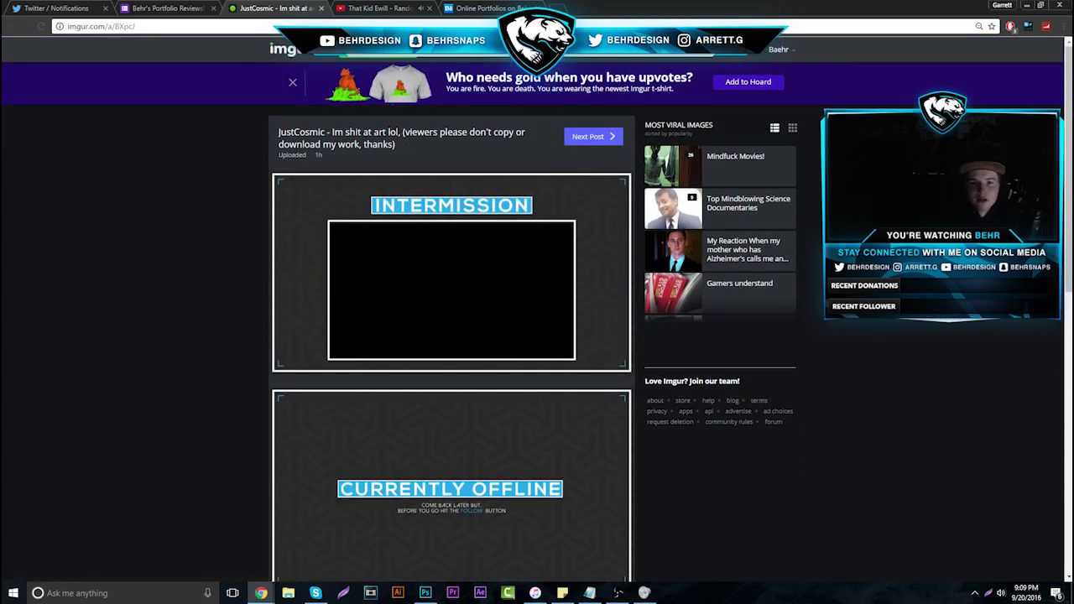
click(485, 269)
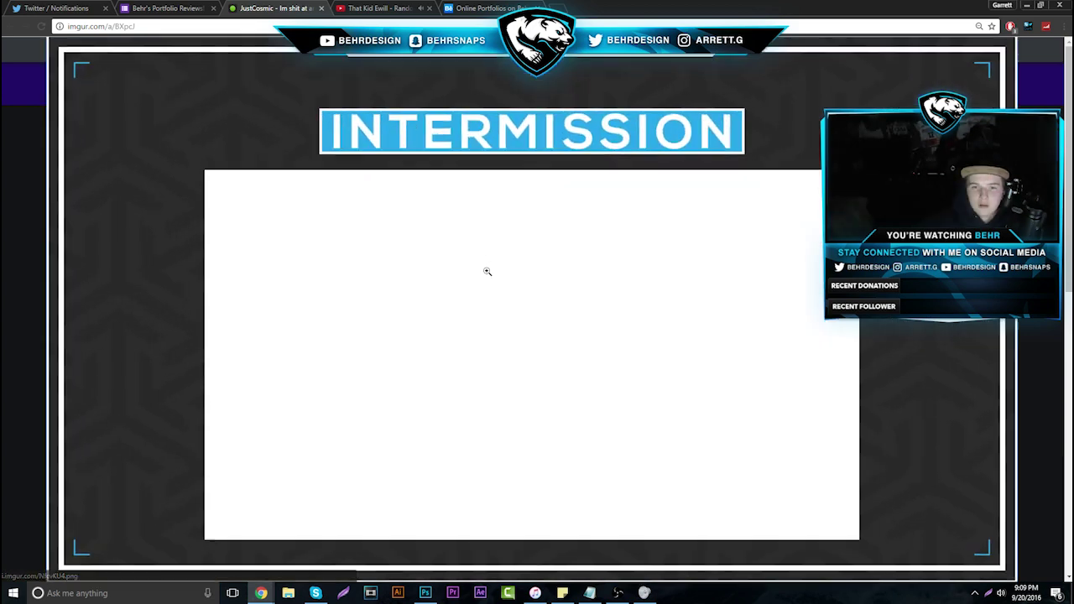
click(476, 229)
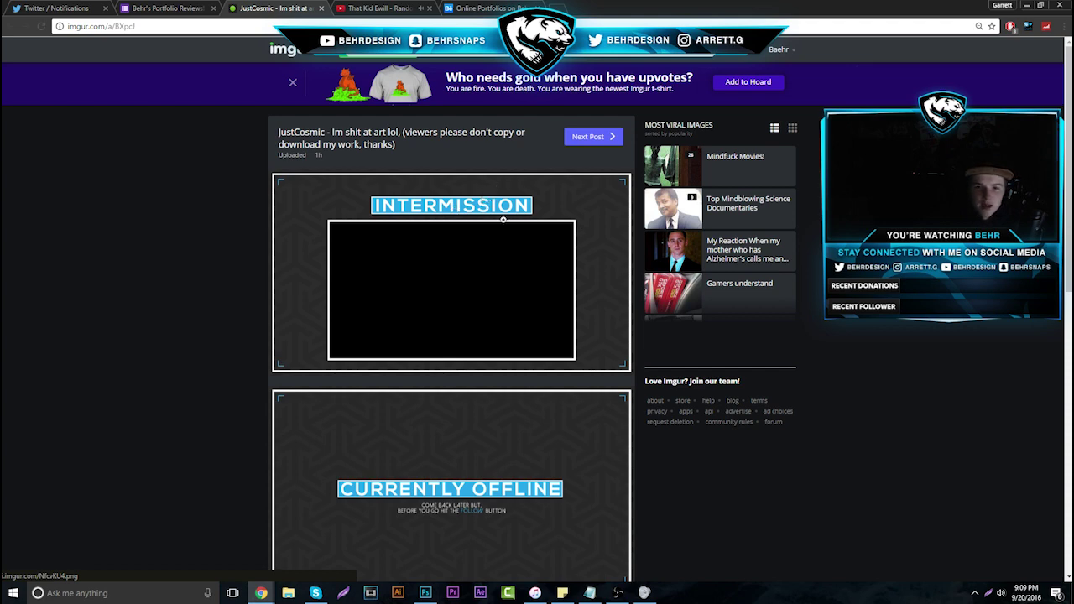
Enlarge the Currently Offline panel twice for a closer look, returning to the album each time
scroll(492, 293, down, 1)
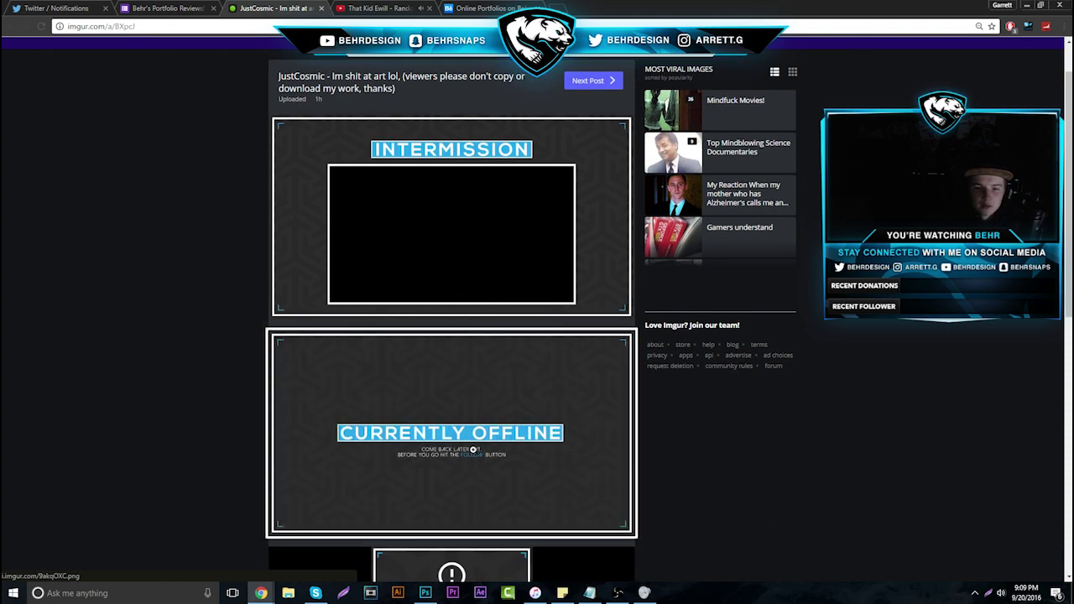
click(473, 450)
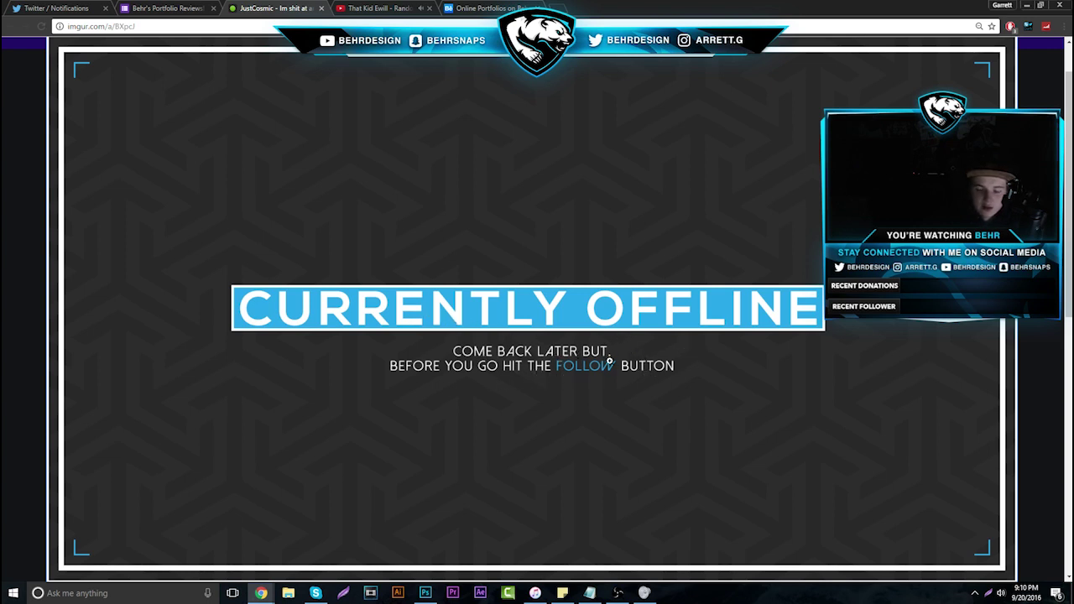
click(566, 327)
scroll(473, 339, down, 2)
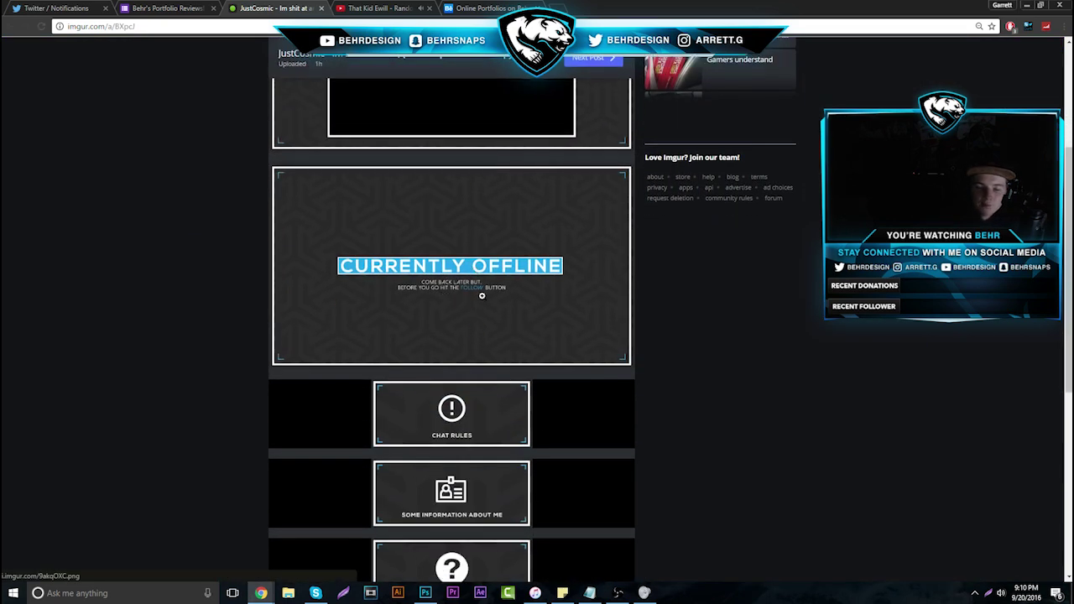
click(616, 329)
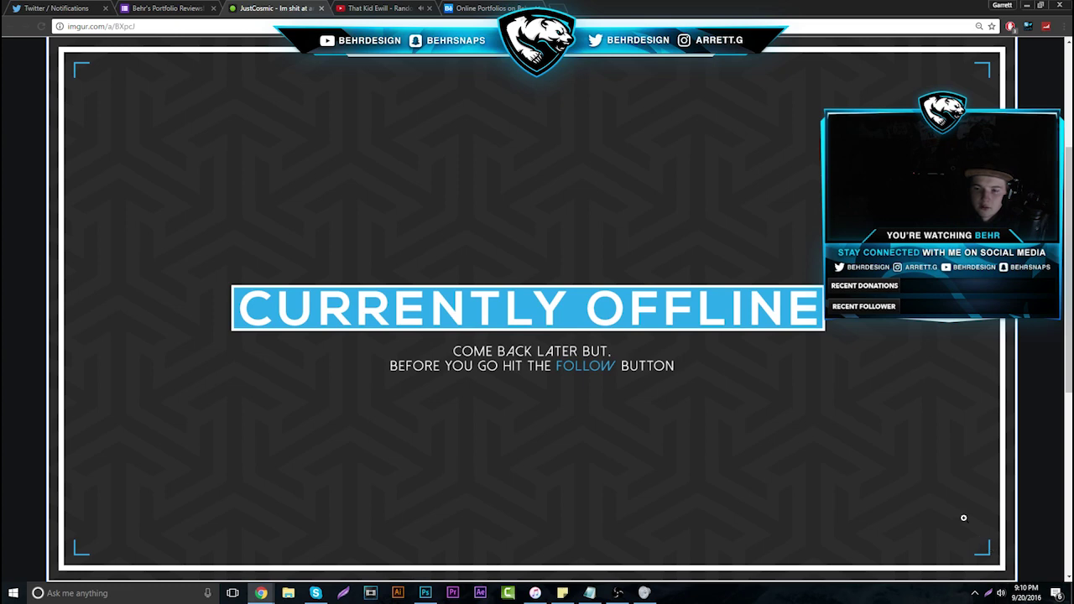
click(963, 517)
Scroll through the rest of the album, then close the Imgur tab
scroll(504, 350, down, 2)
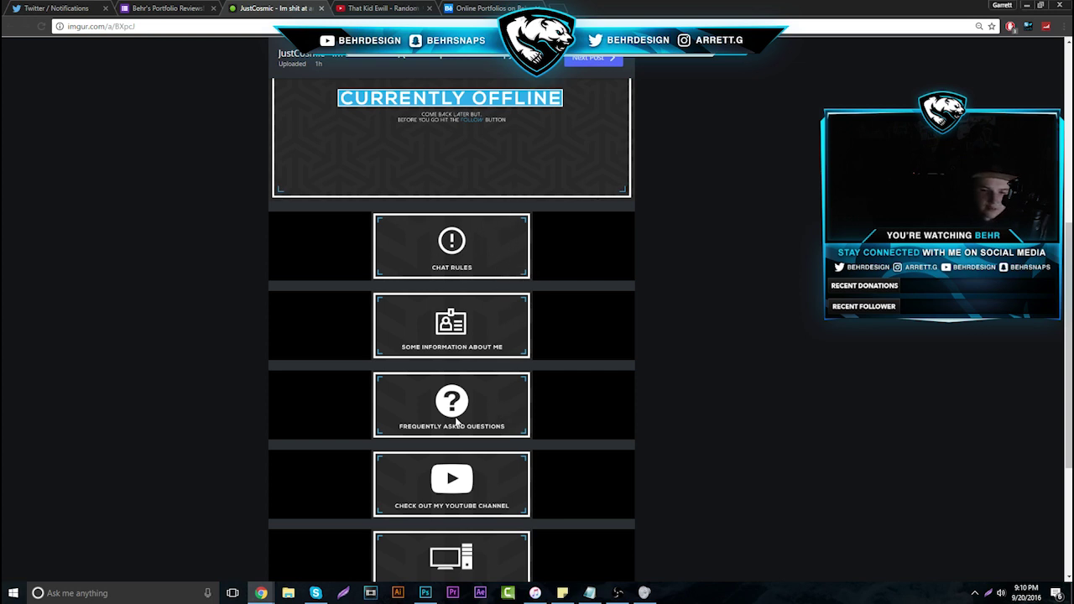
scroll(470, 423, down, 2)
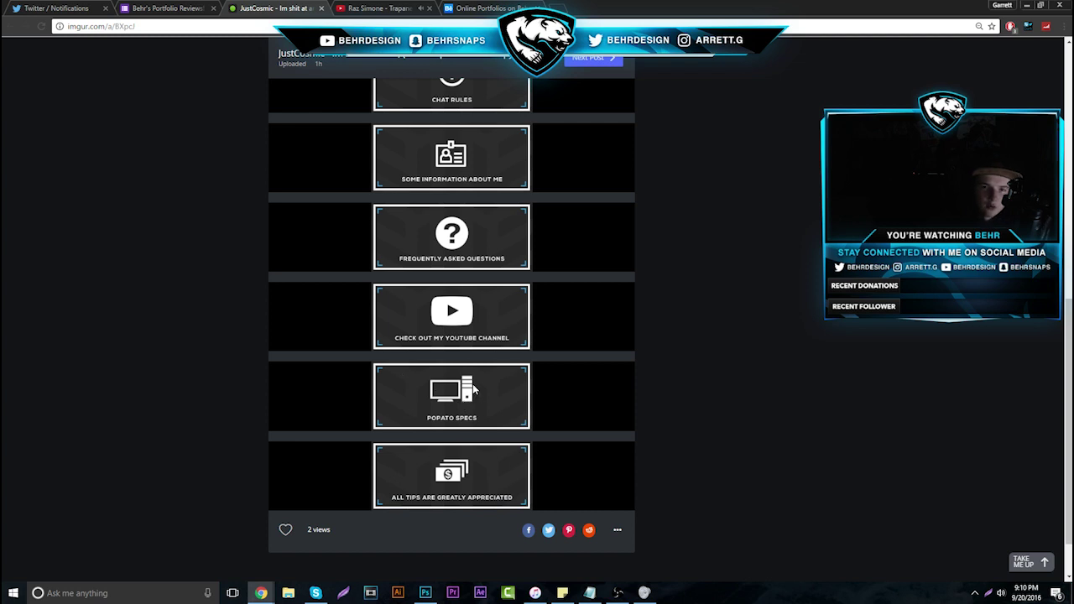
scroll(470, 507, up, 1)
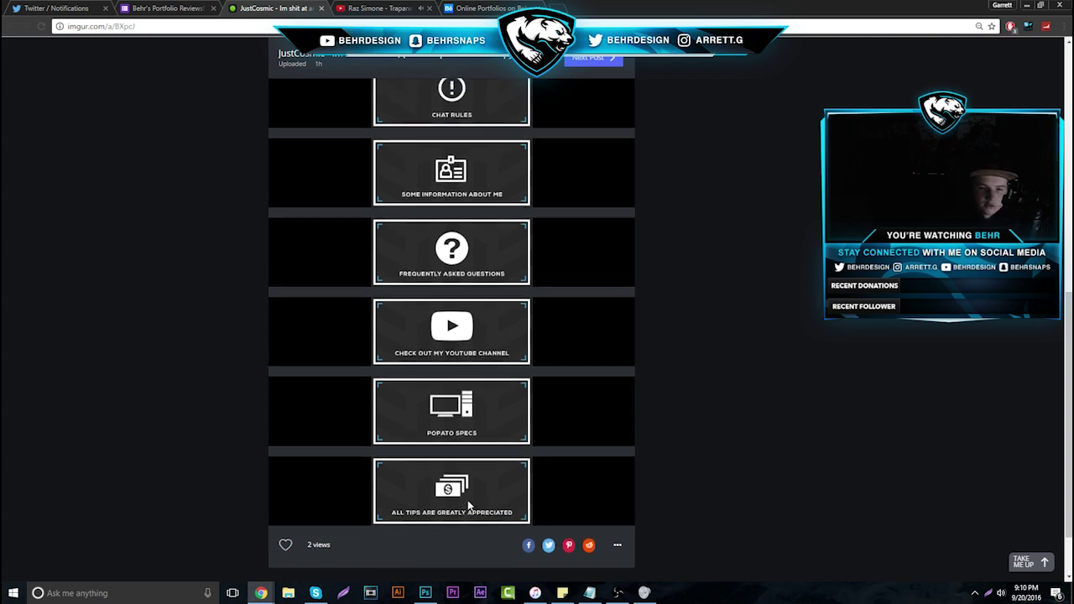
scroll(469, 505, up, 3)
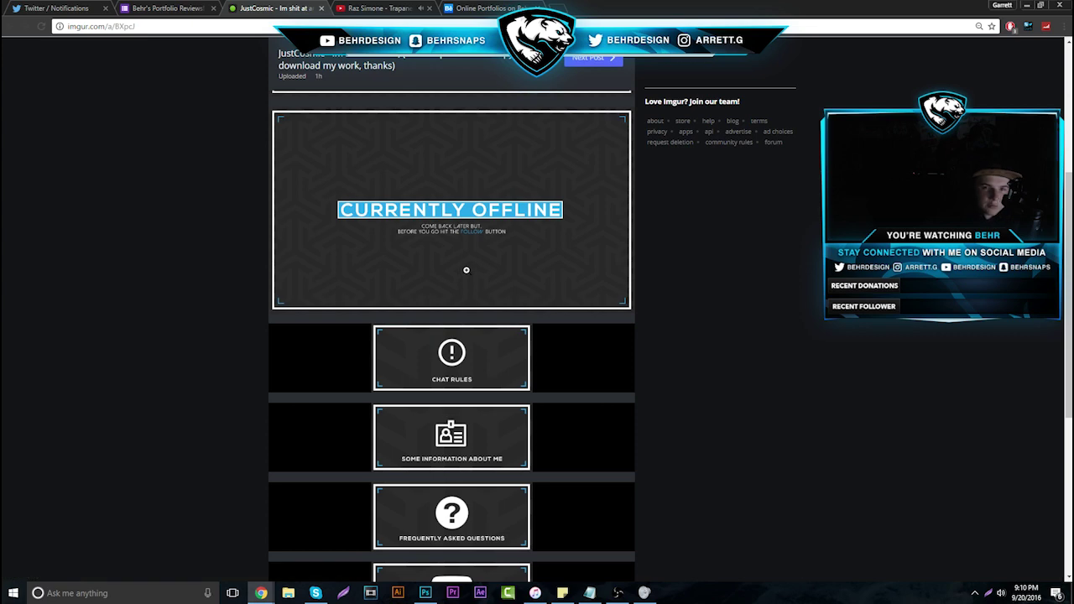
scroll(467, 269, up, 3)
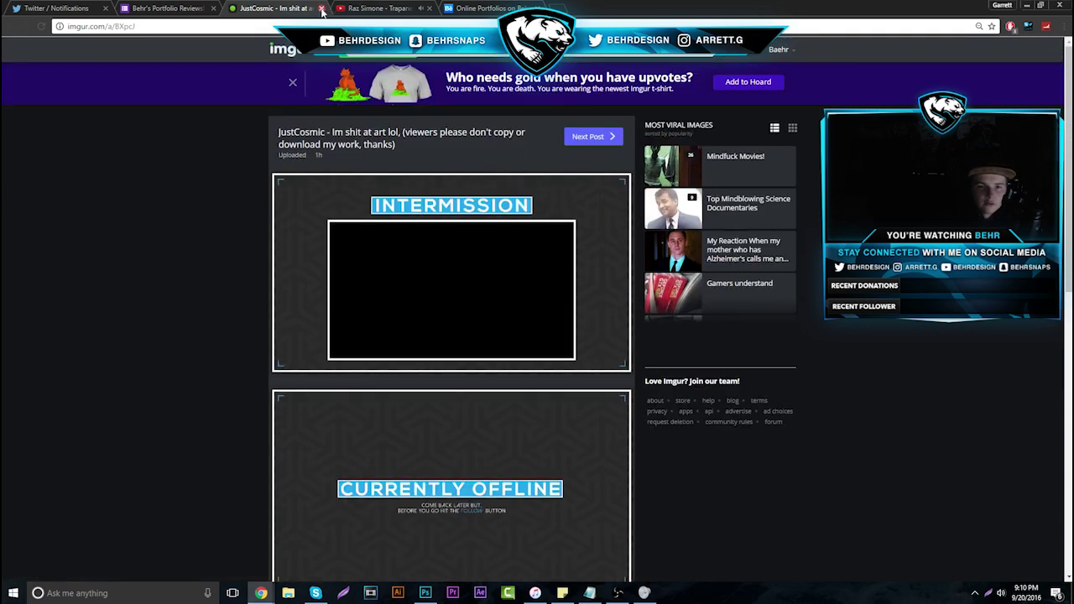
scroll(441, 300, down, 2)
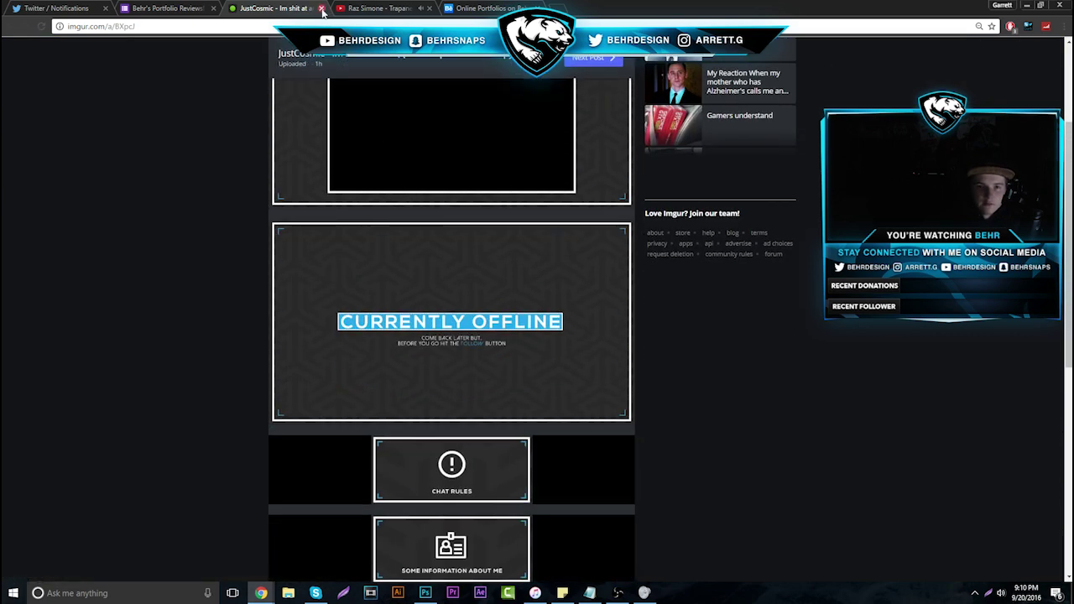
click(322, 11)
Advance to response 30 and open its submitted Carbonmade portfolio link in a new tab
click(660, 198)
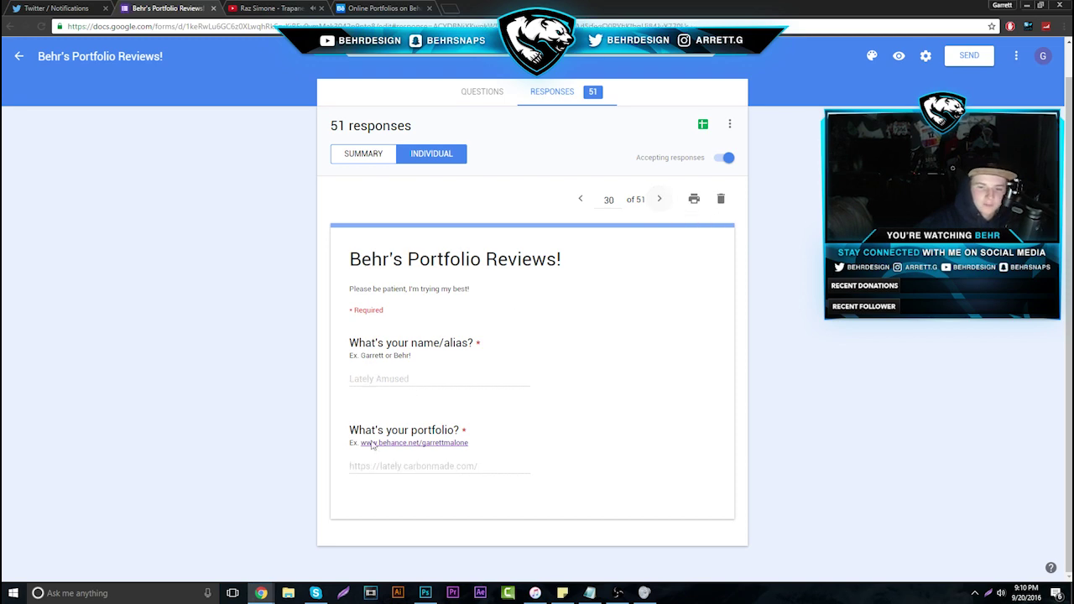
drag(351, 467, 539, 504)
right_click(491, 480)
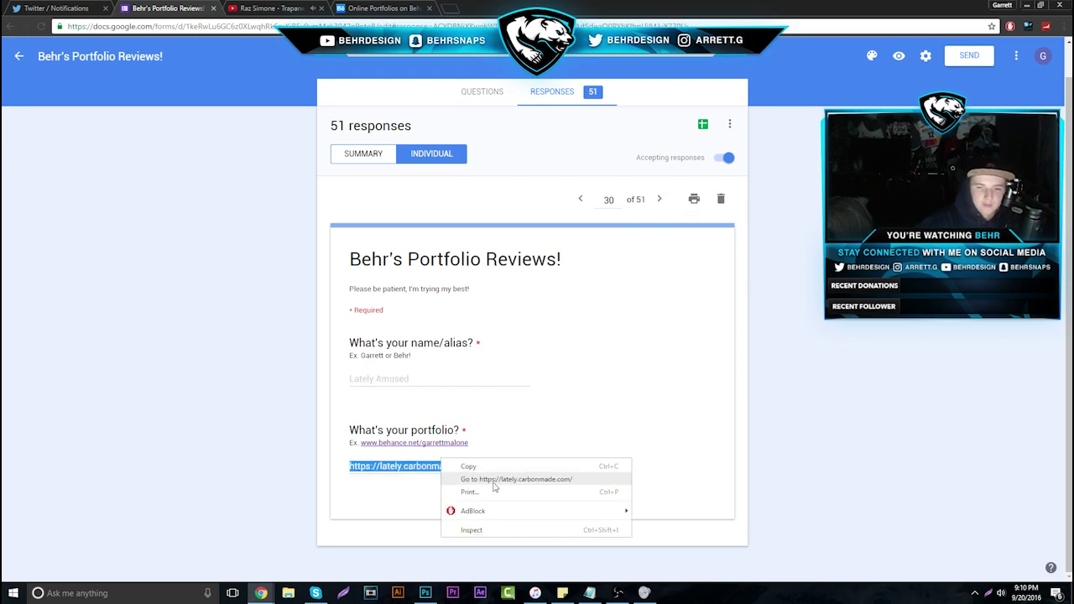
click(494, 480)
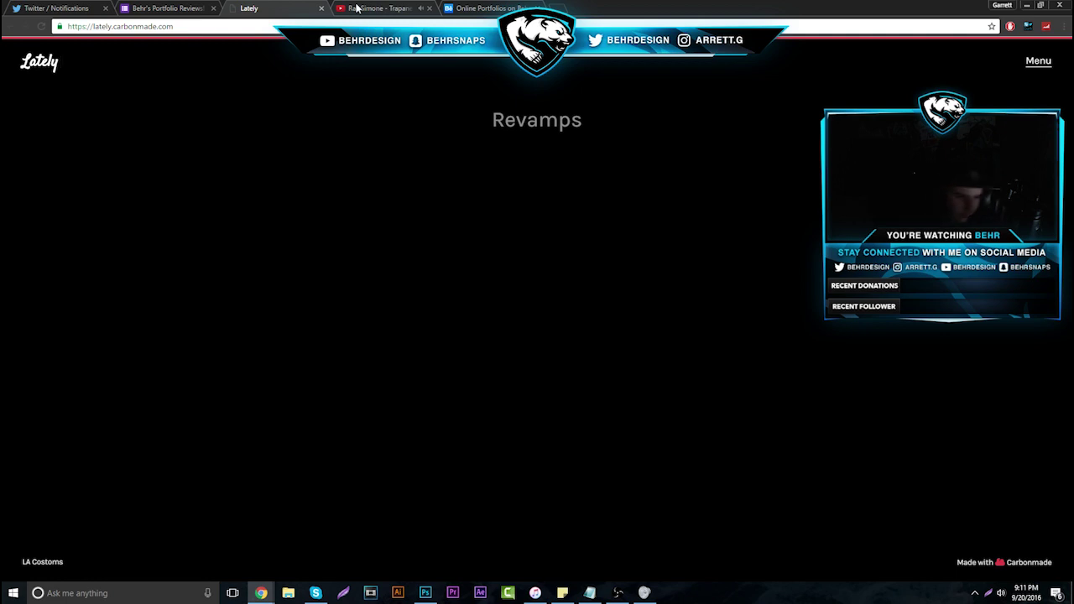
Open the Revamps project and enlarge the CRYPTT banner
click(534, 137)
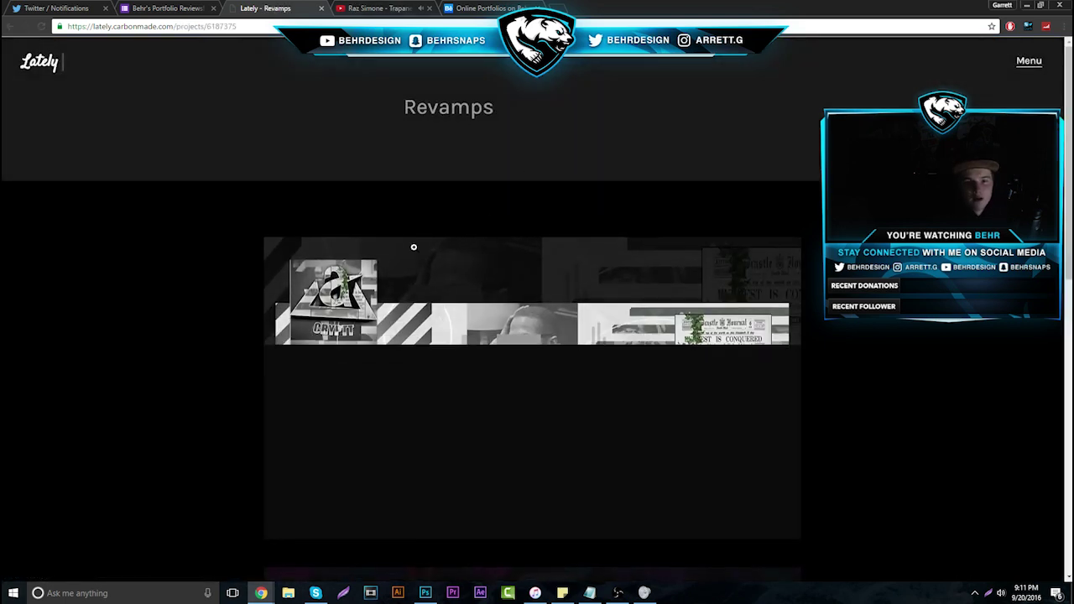
scroll(387, 264, down, 2)
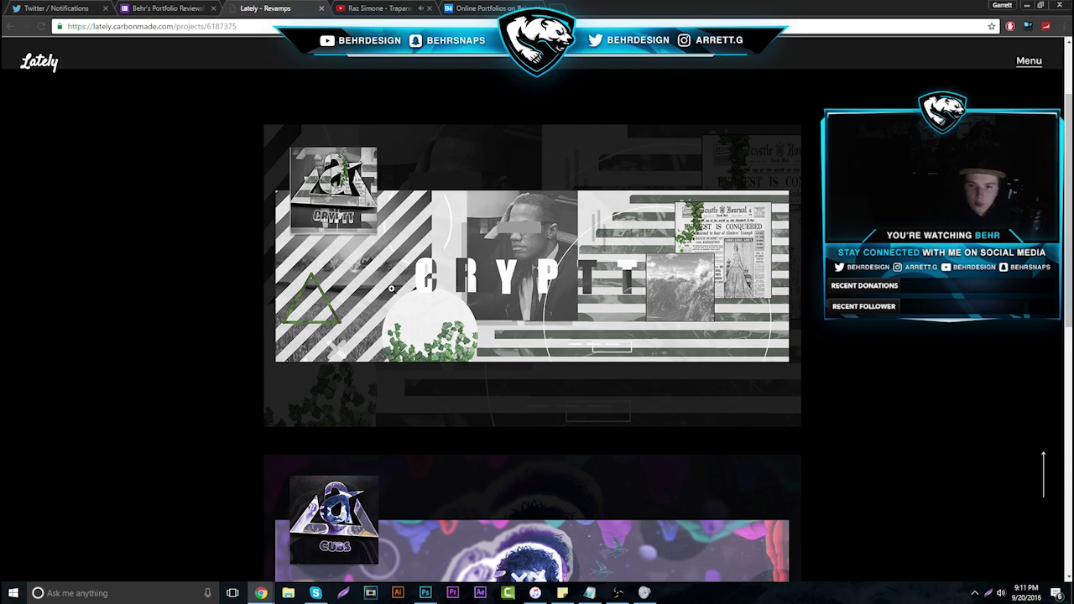
click(636, 313)
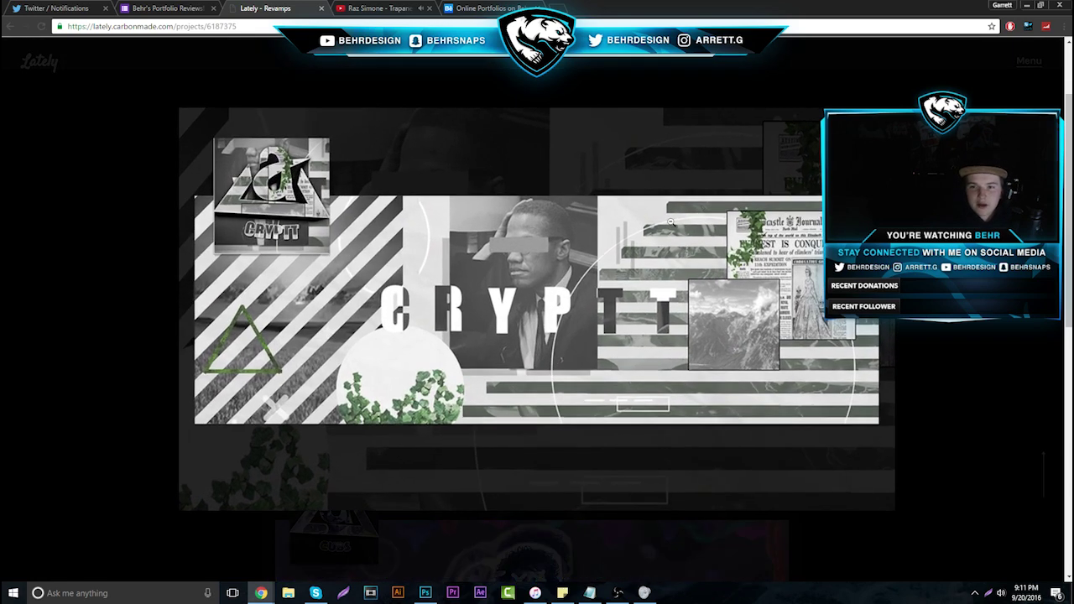